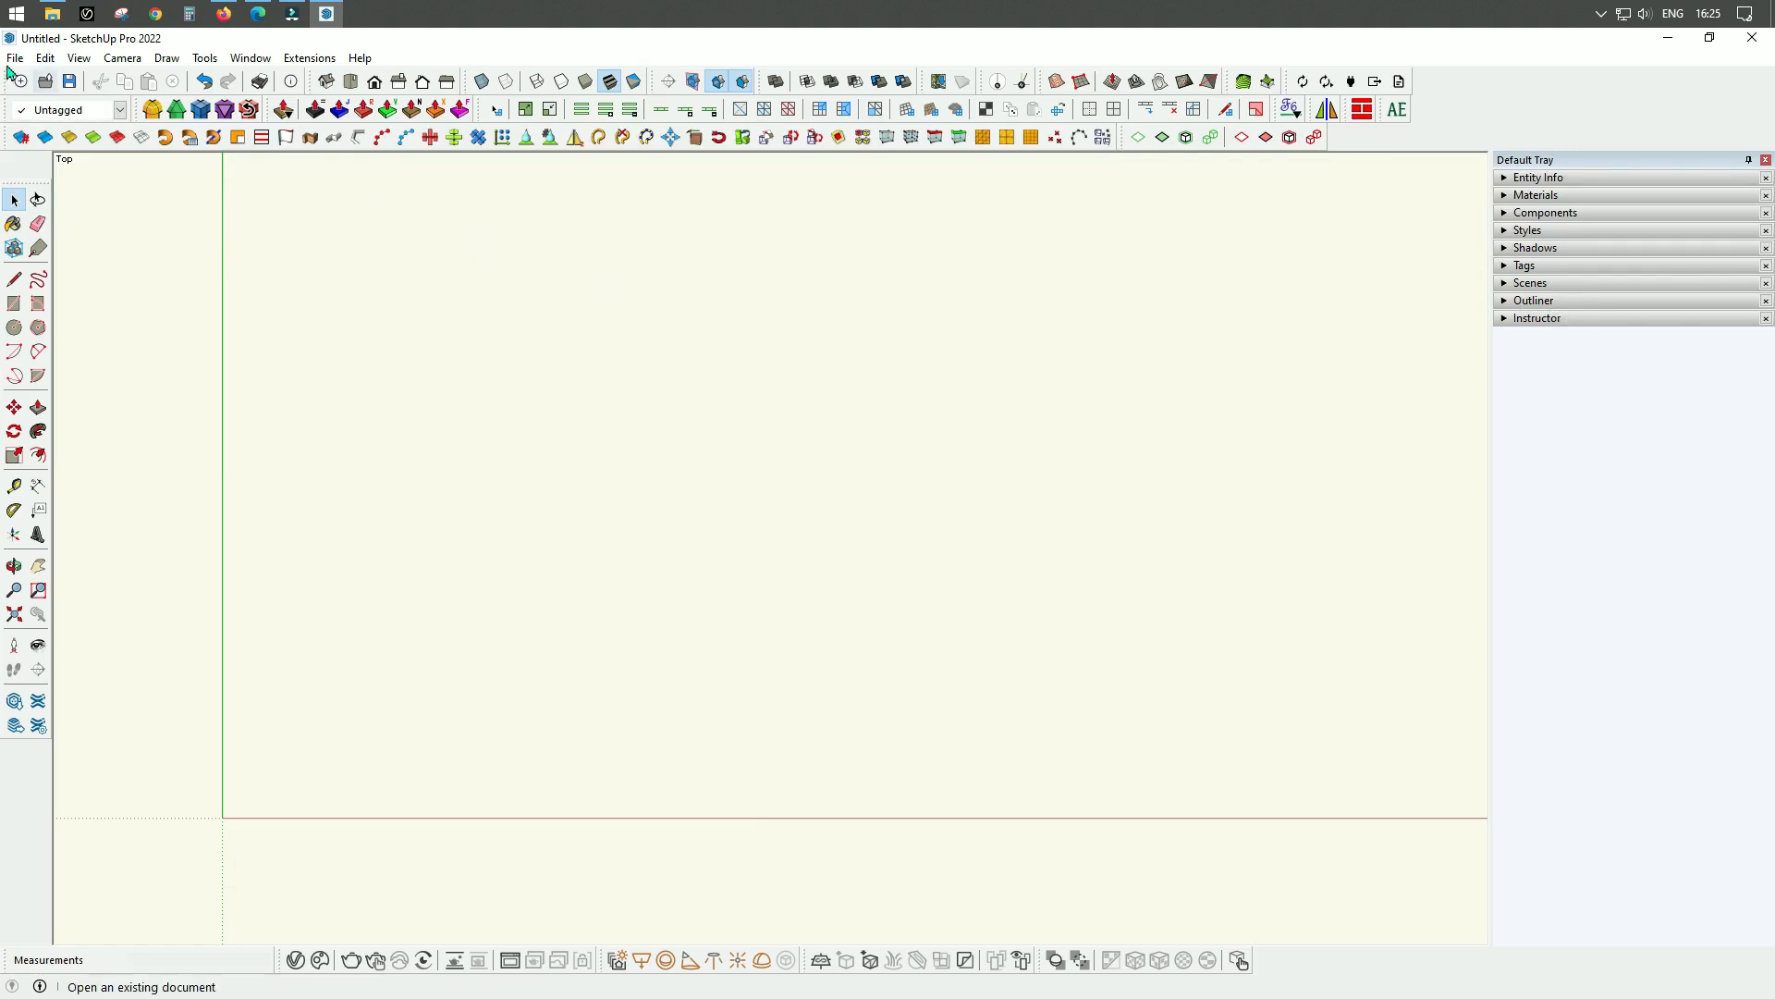
Create a new tray named TAGS containing the Tags and Outliner dialogs.
left_click(257, 60)
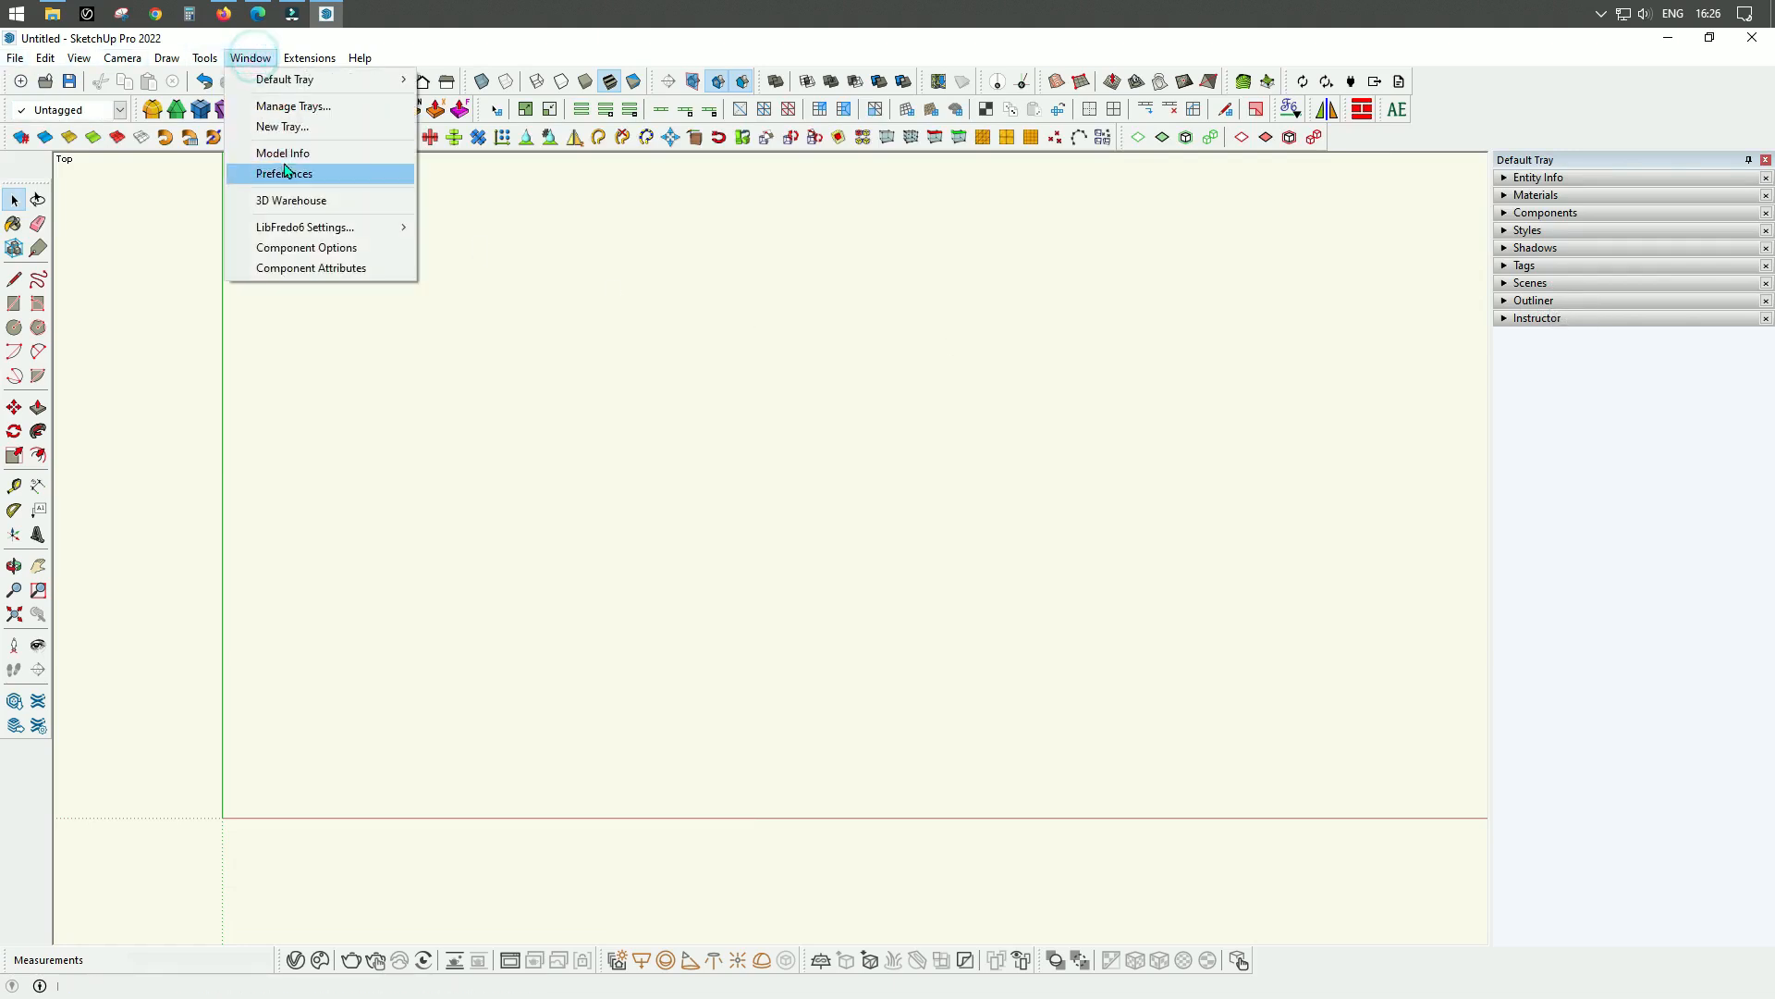
left_click(294, 107)
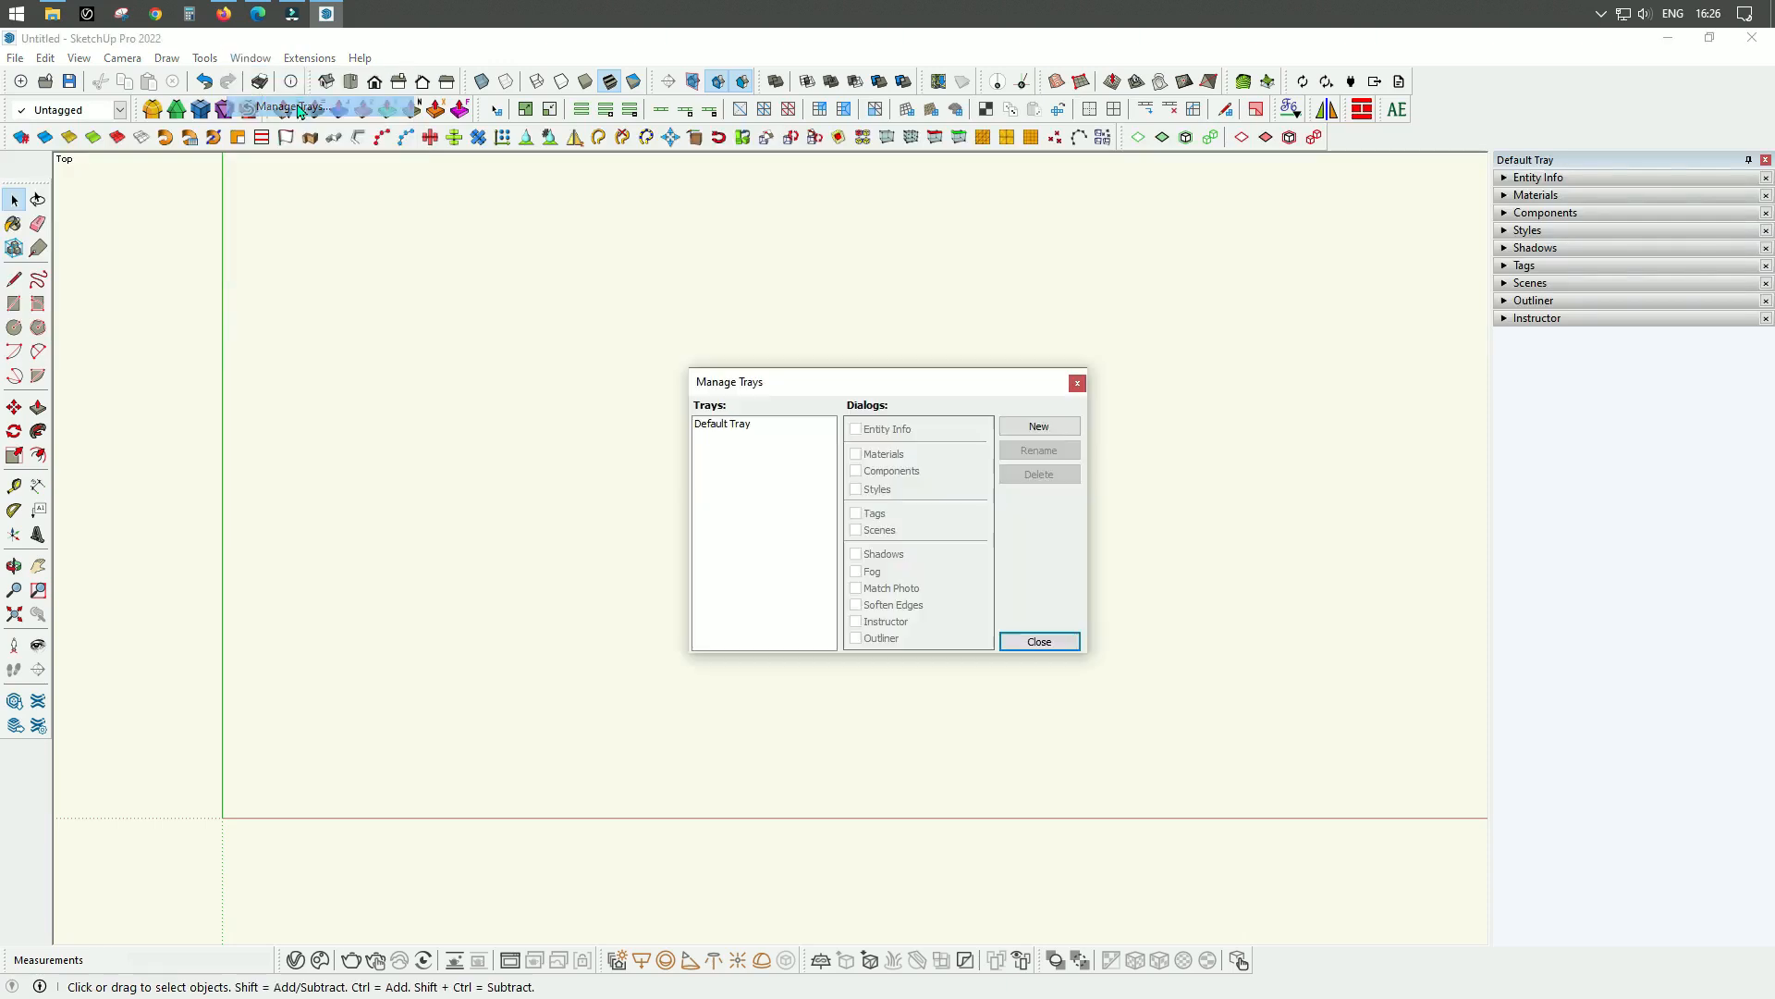
left_click_drag(945, 384, 994, 237)
left_click(786, 276)
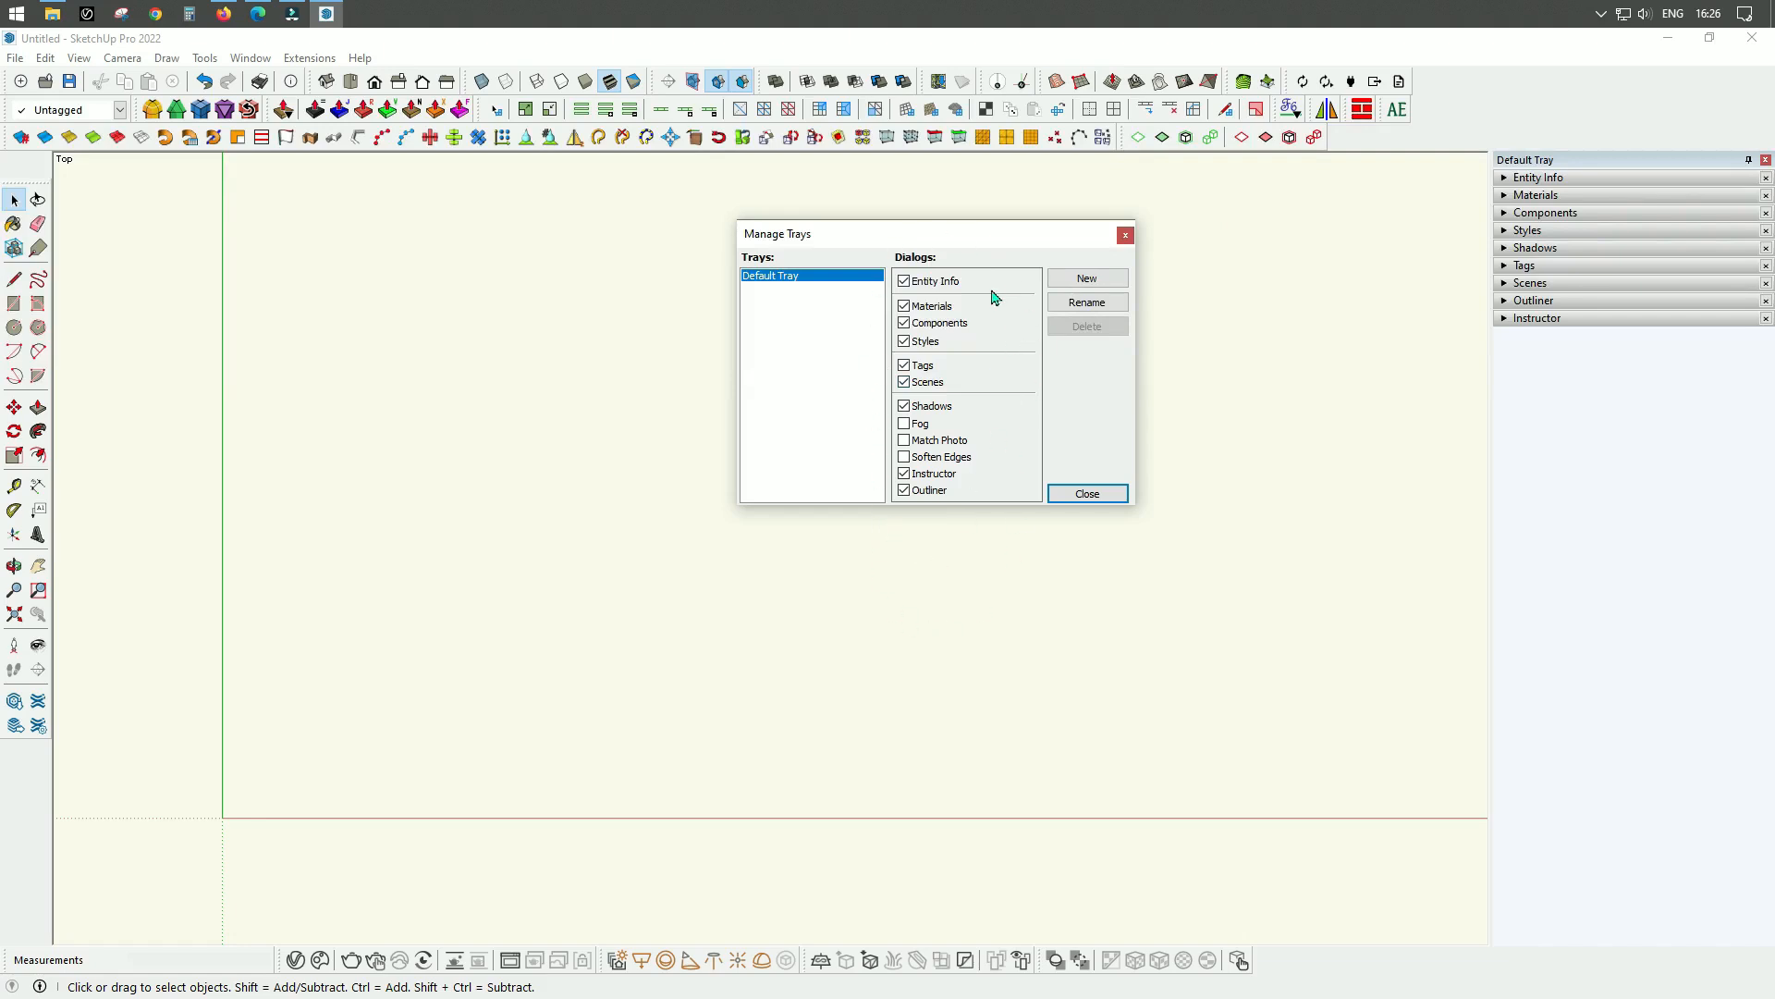
left_click(1080, 280)
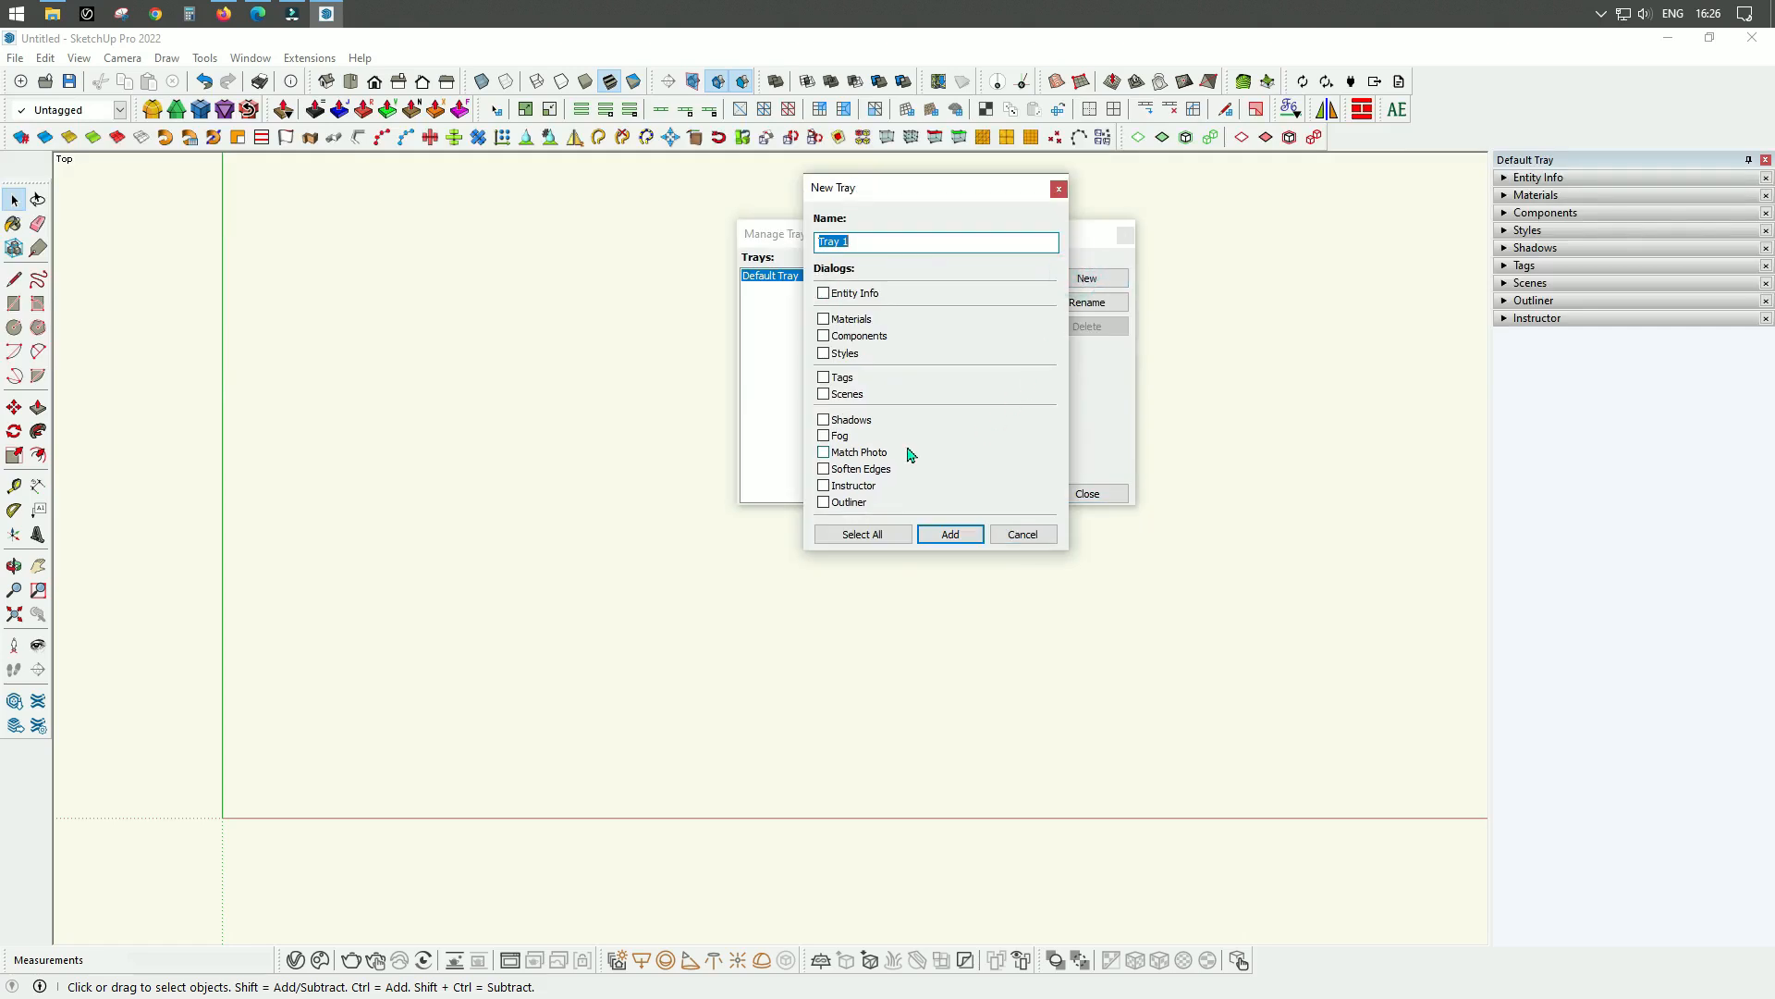
type("TAGS")
left_click(824, 378)
left_click(824, 502)
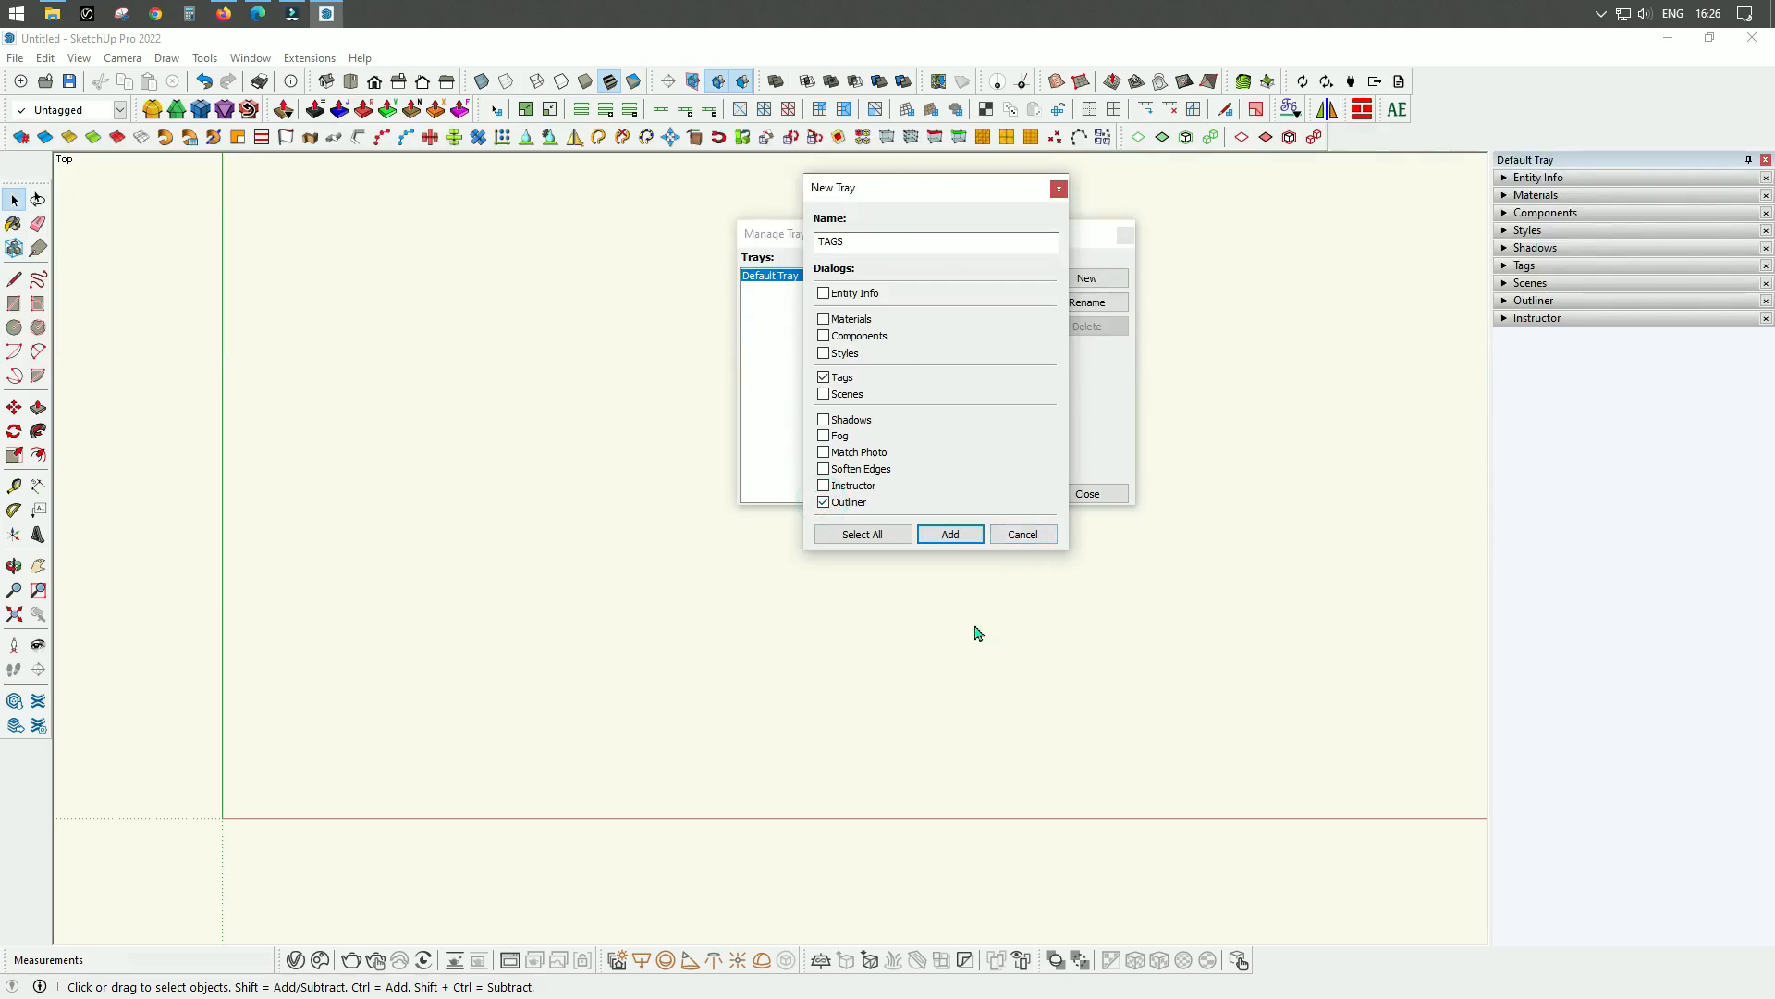
left_click(952, 536)
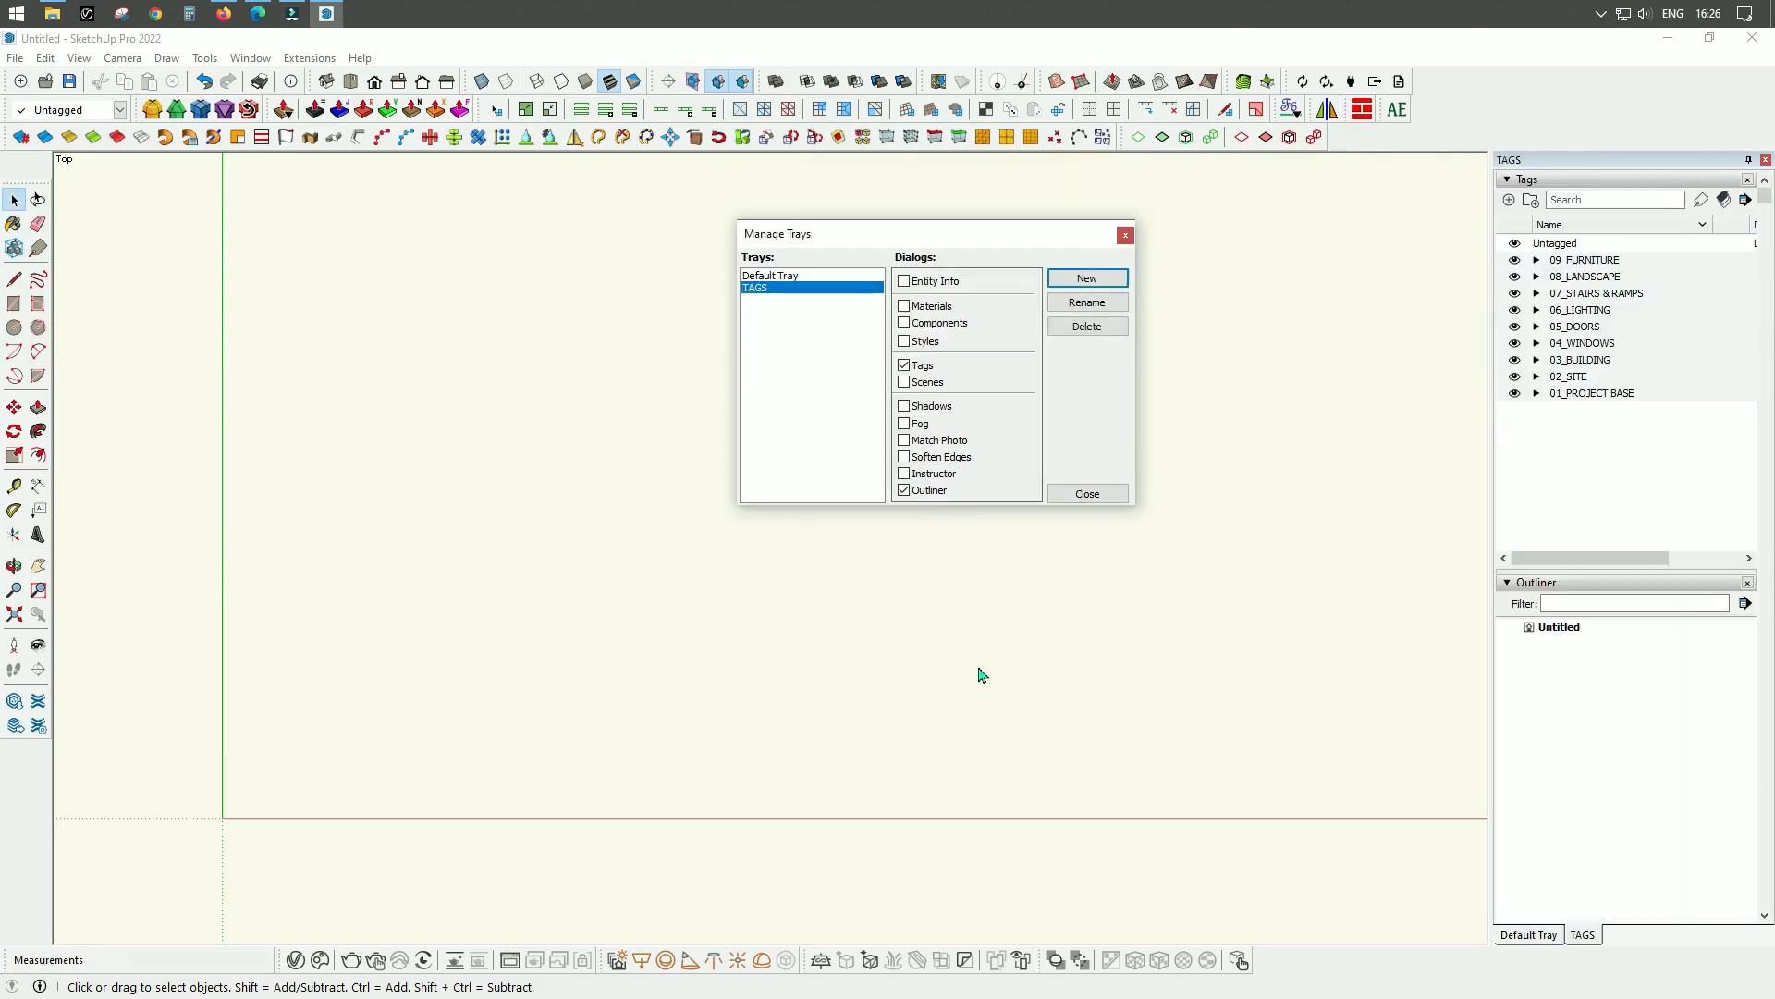
Create another tray named SCENES containing only the Scenes dialog, and finish managing trays.
left_click(1087, 280)
type("SCENES")
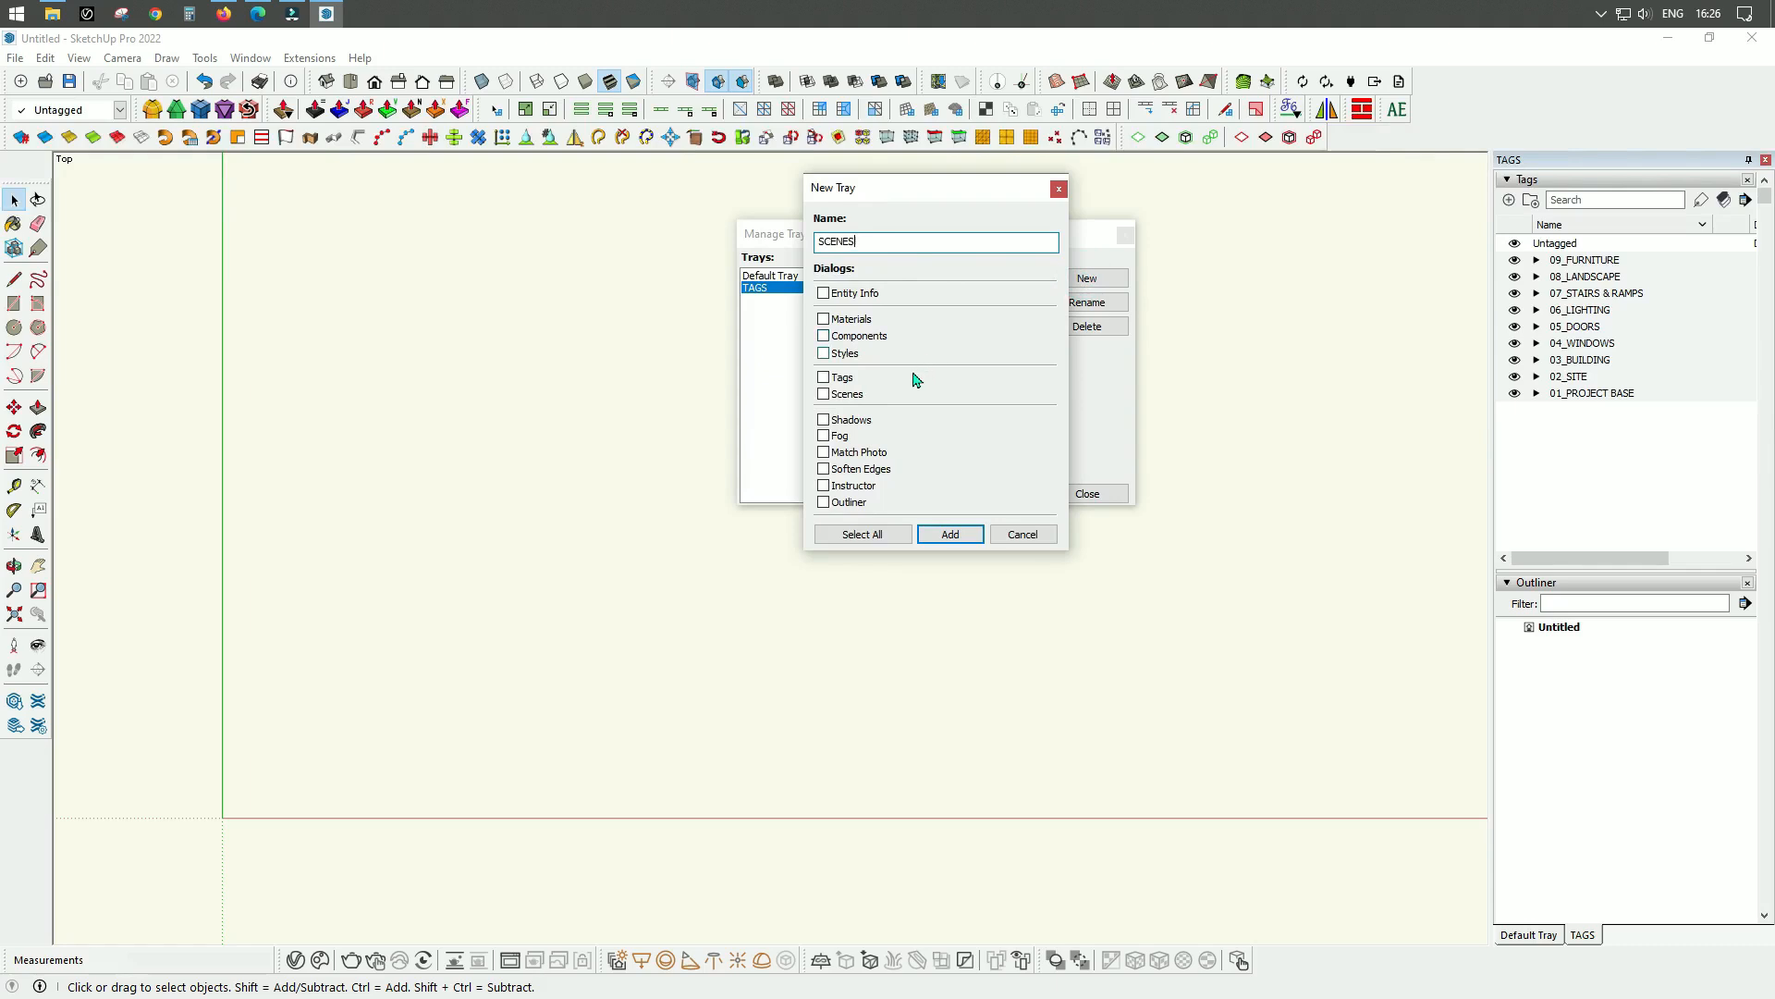
left_click(823, 394)
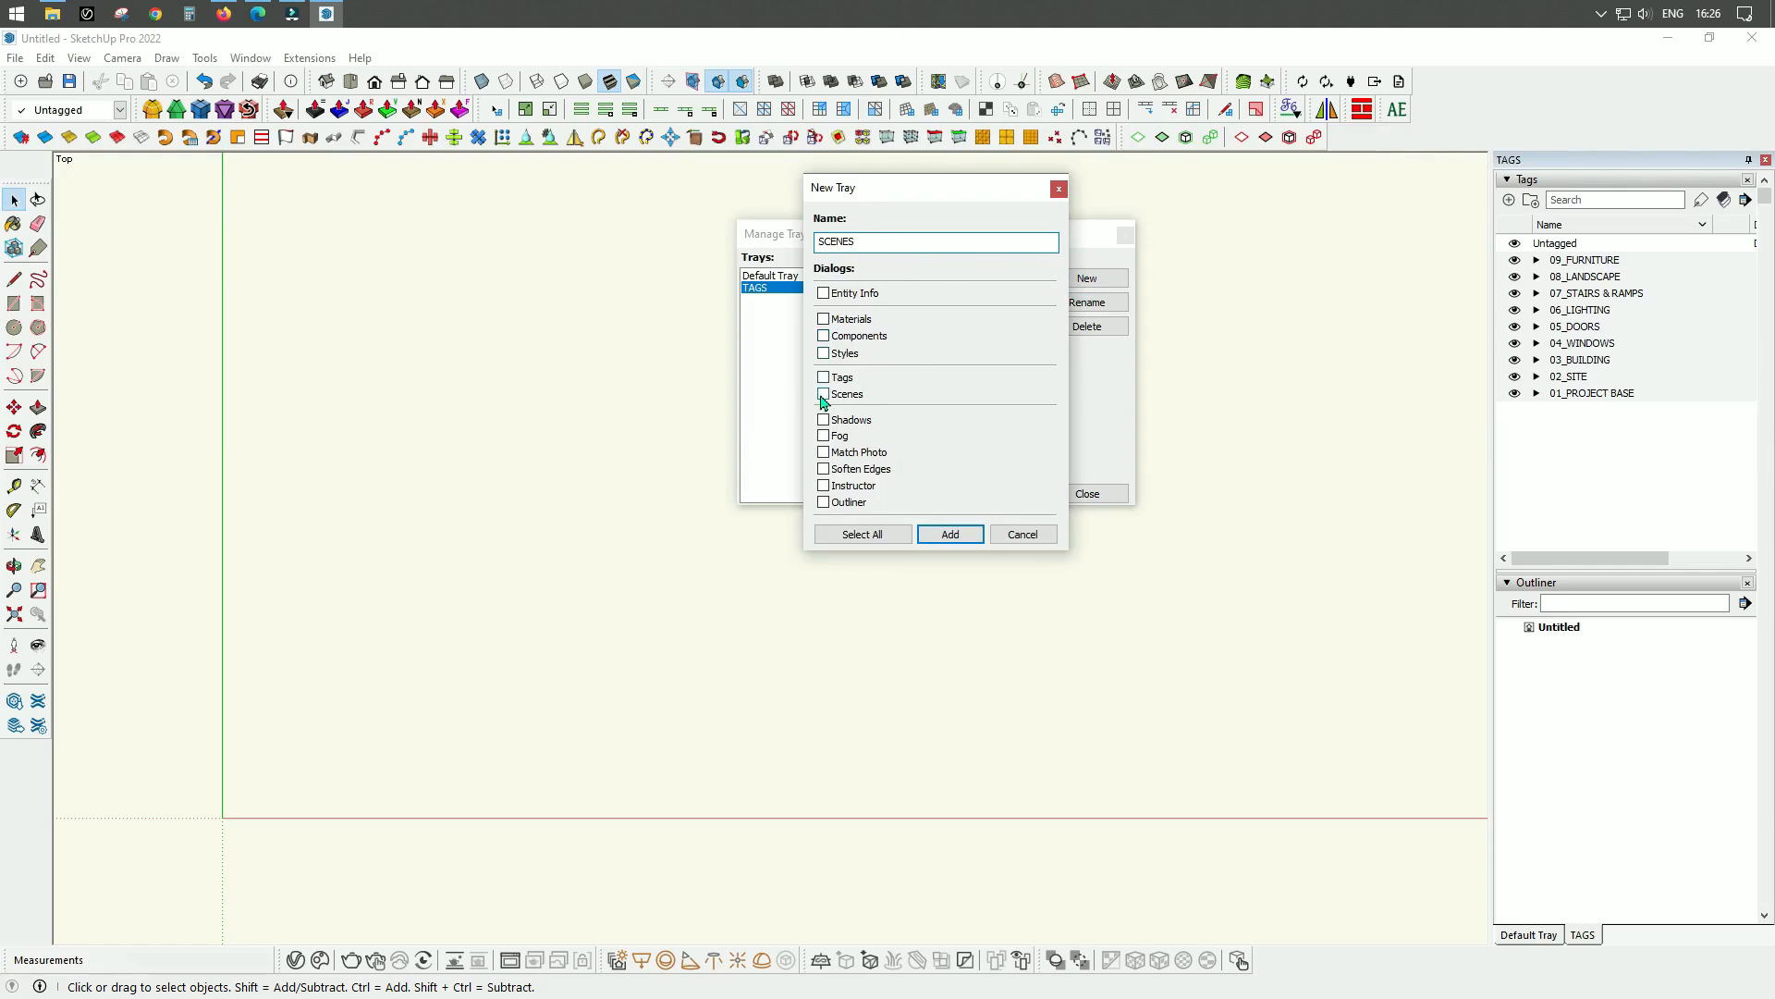
left_click(969, 534)
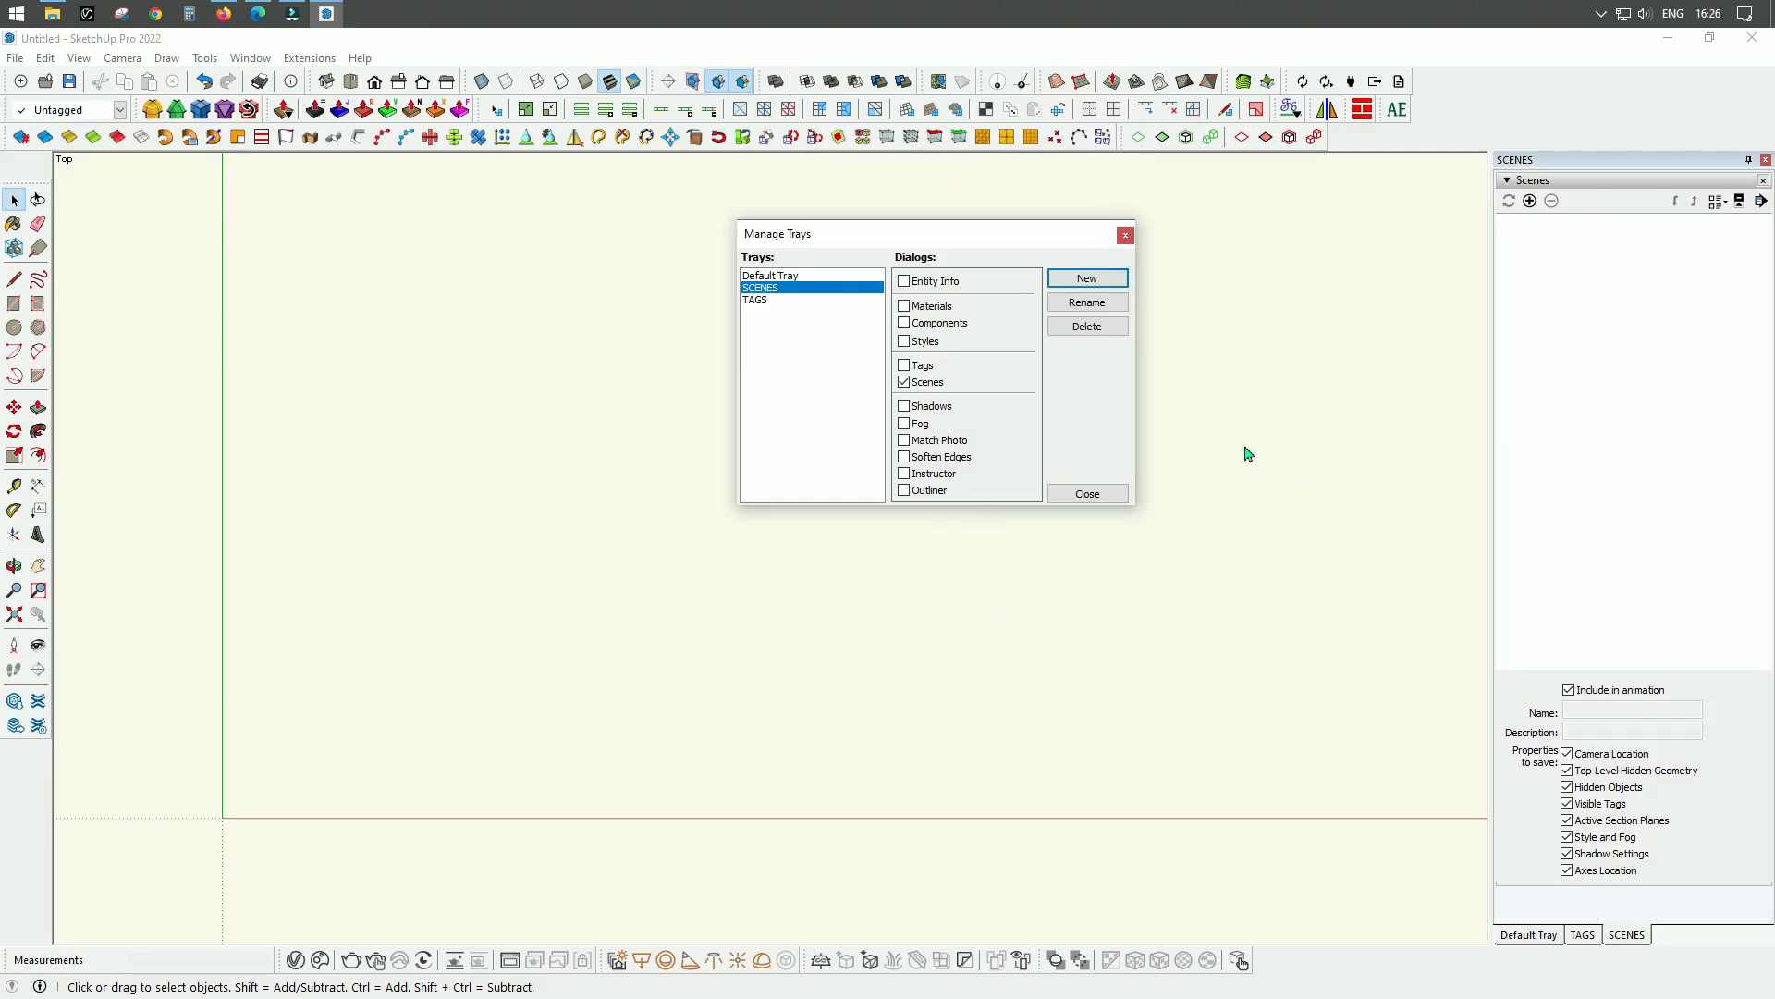
left_click(1105, 494)
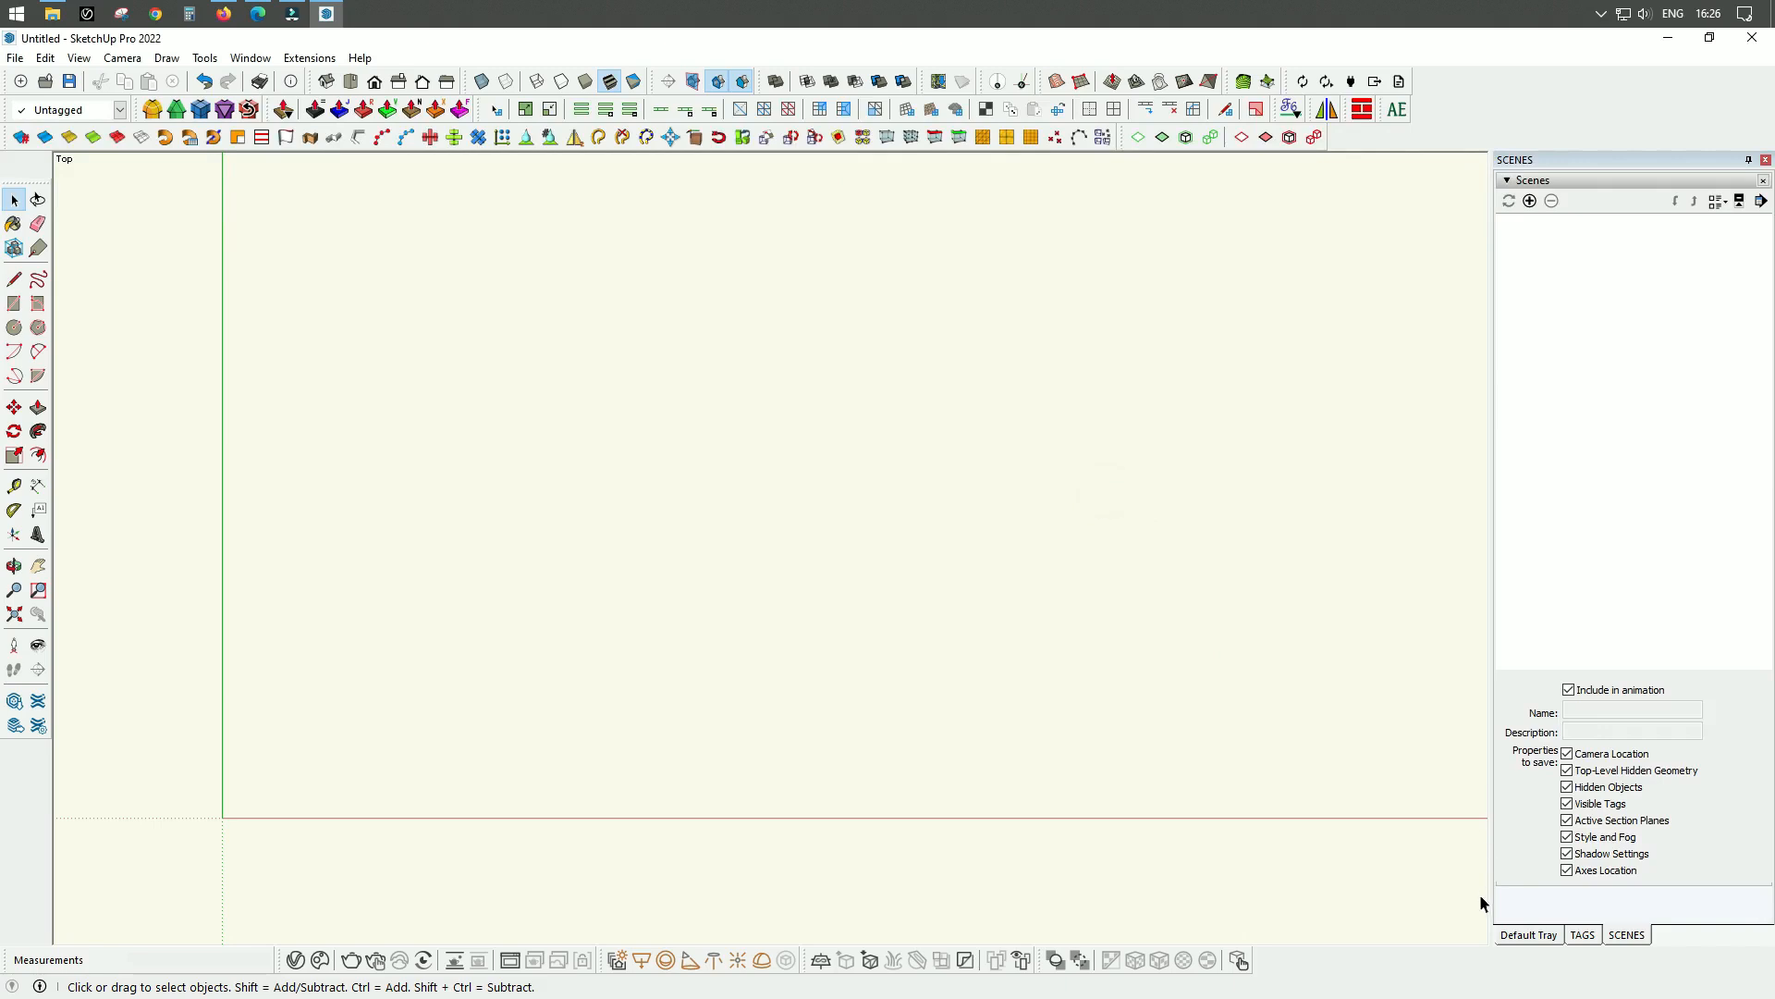
Review the contents of the Default Tray and the TAGS and SCENES trays.
left_click(1530, 934)
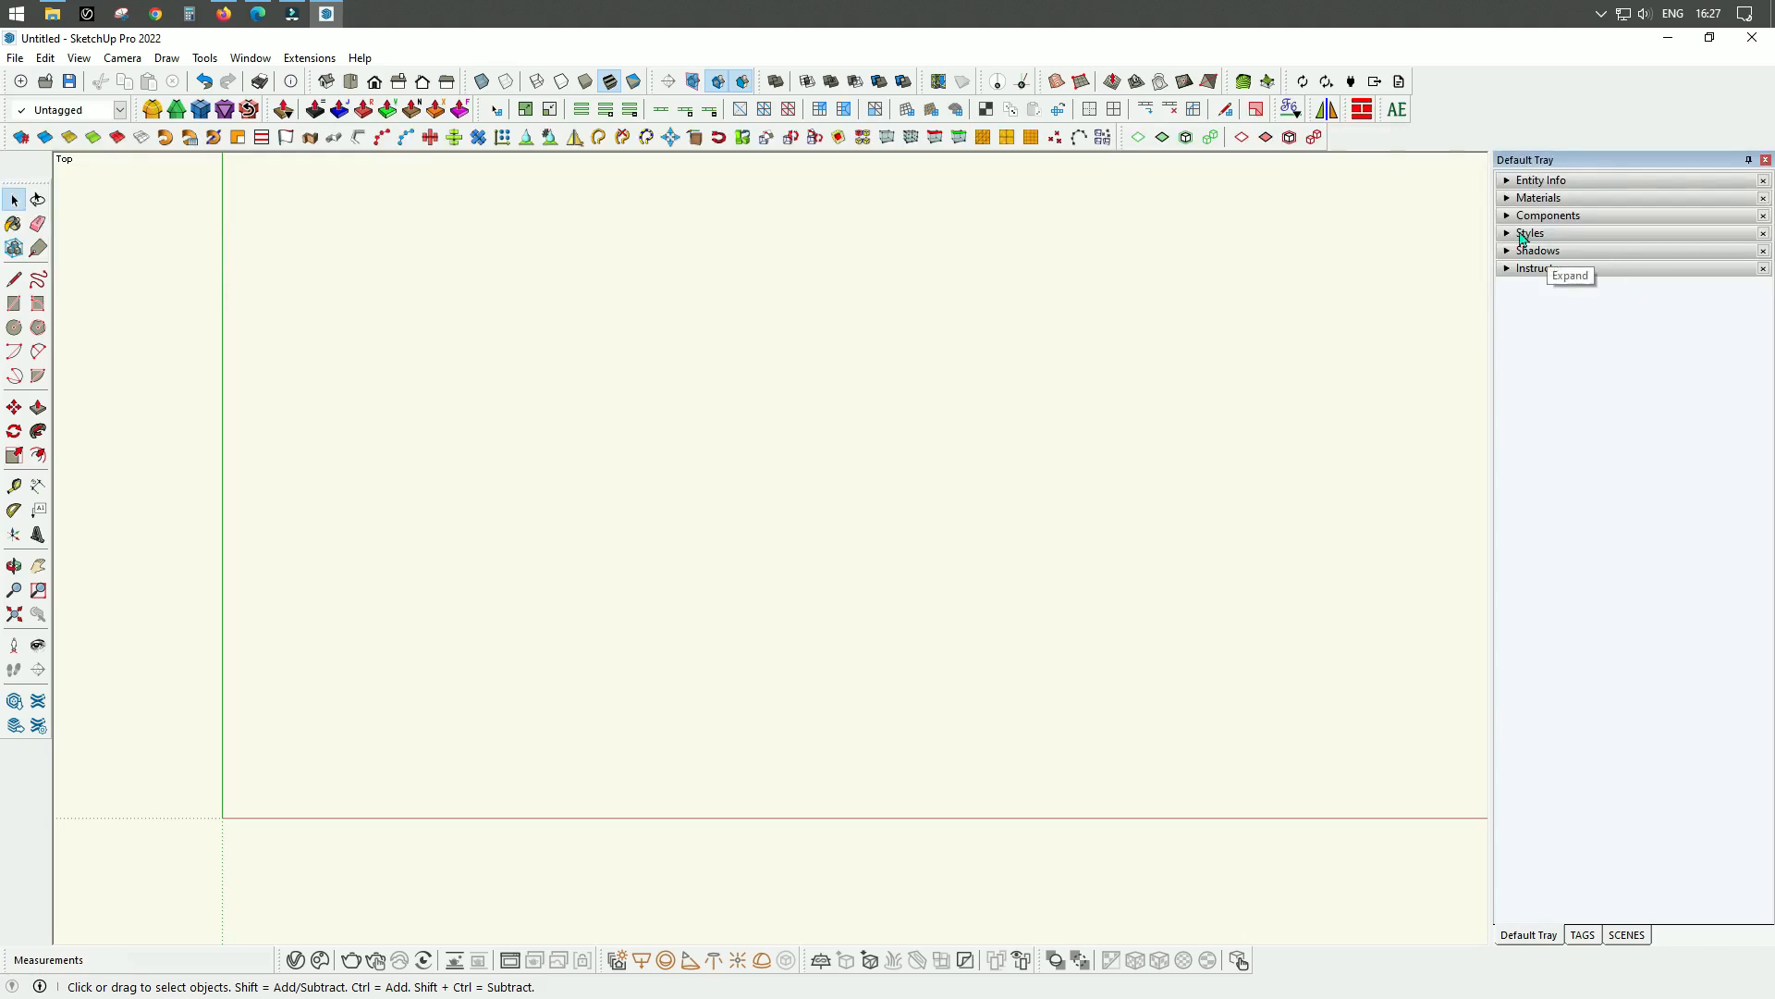
left_click(1583, 935)
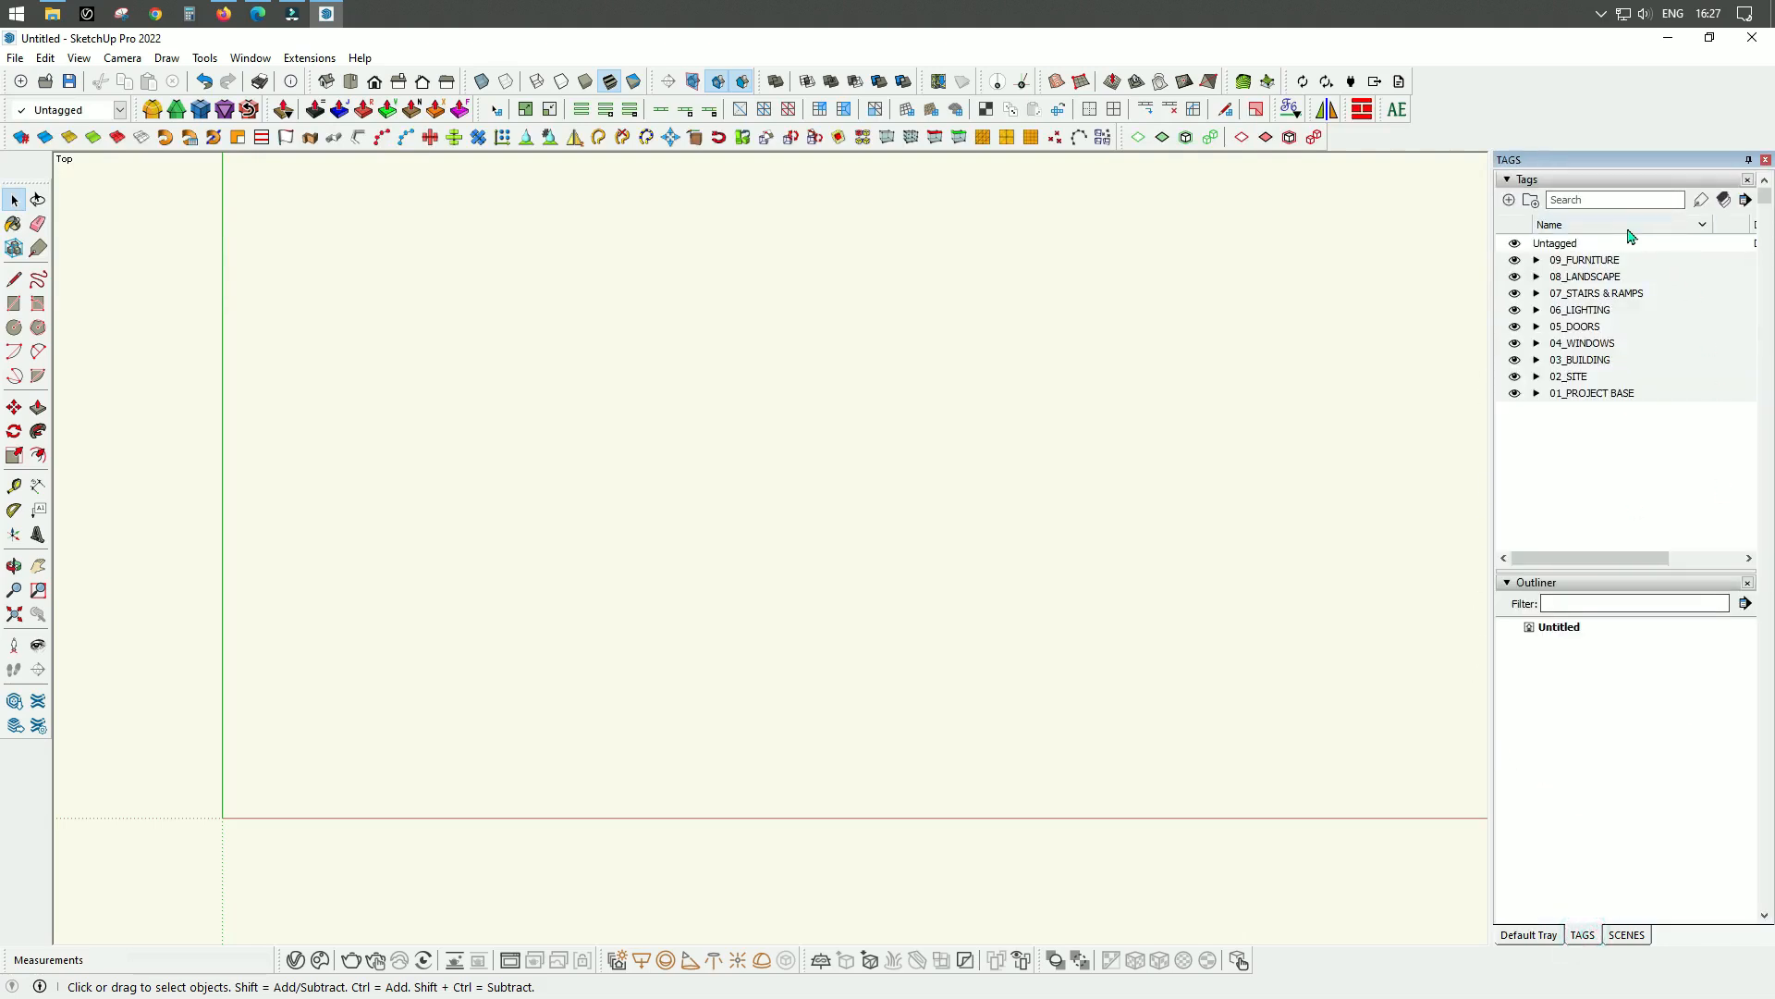
left_click(1629, 935)
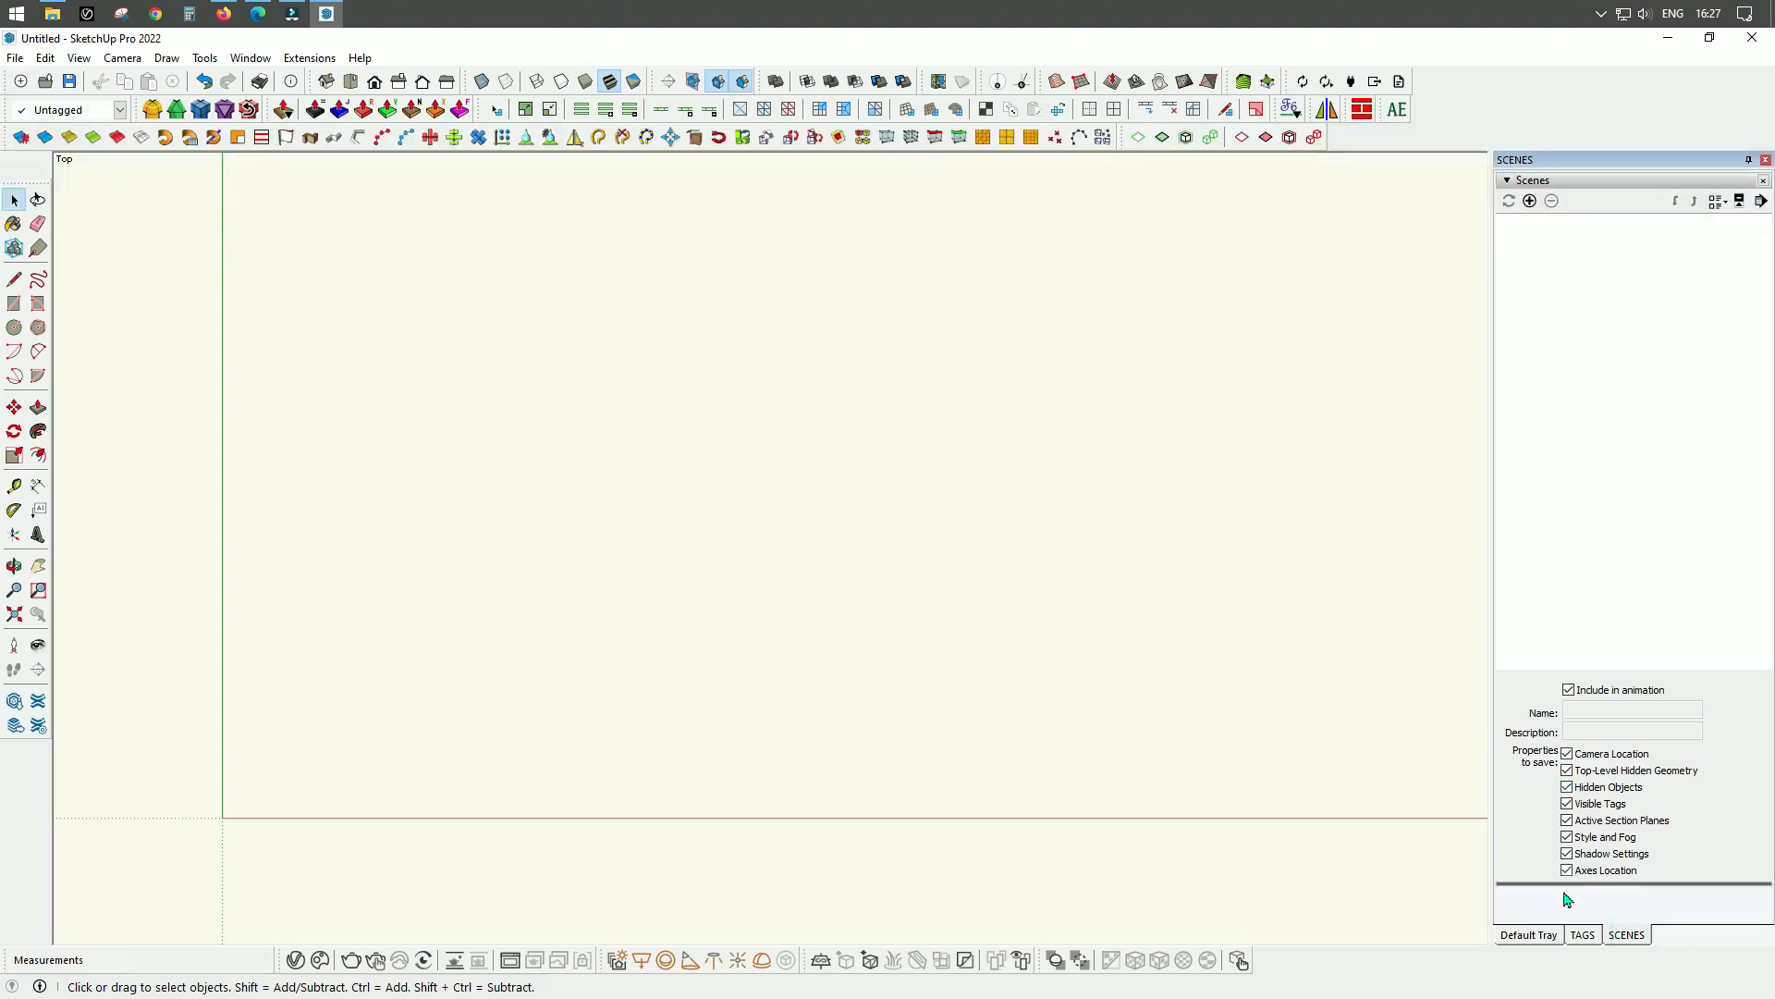
left_click(1552, 935)
left_click(1628, 935)
left_click(1535, 935)
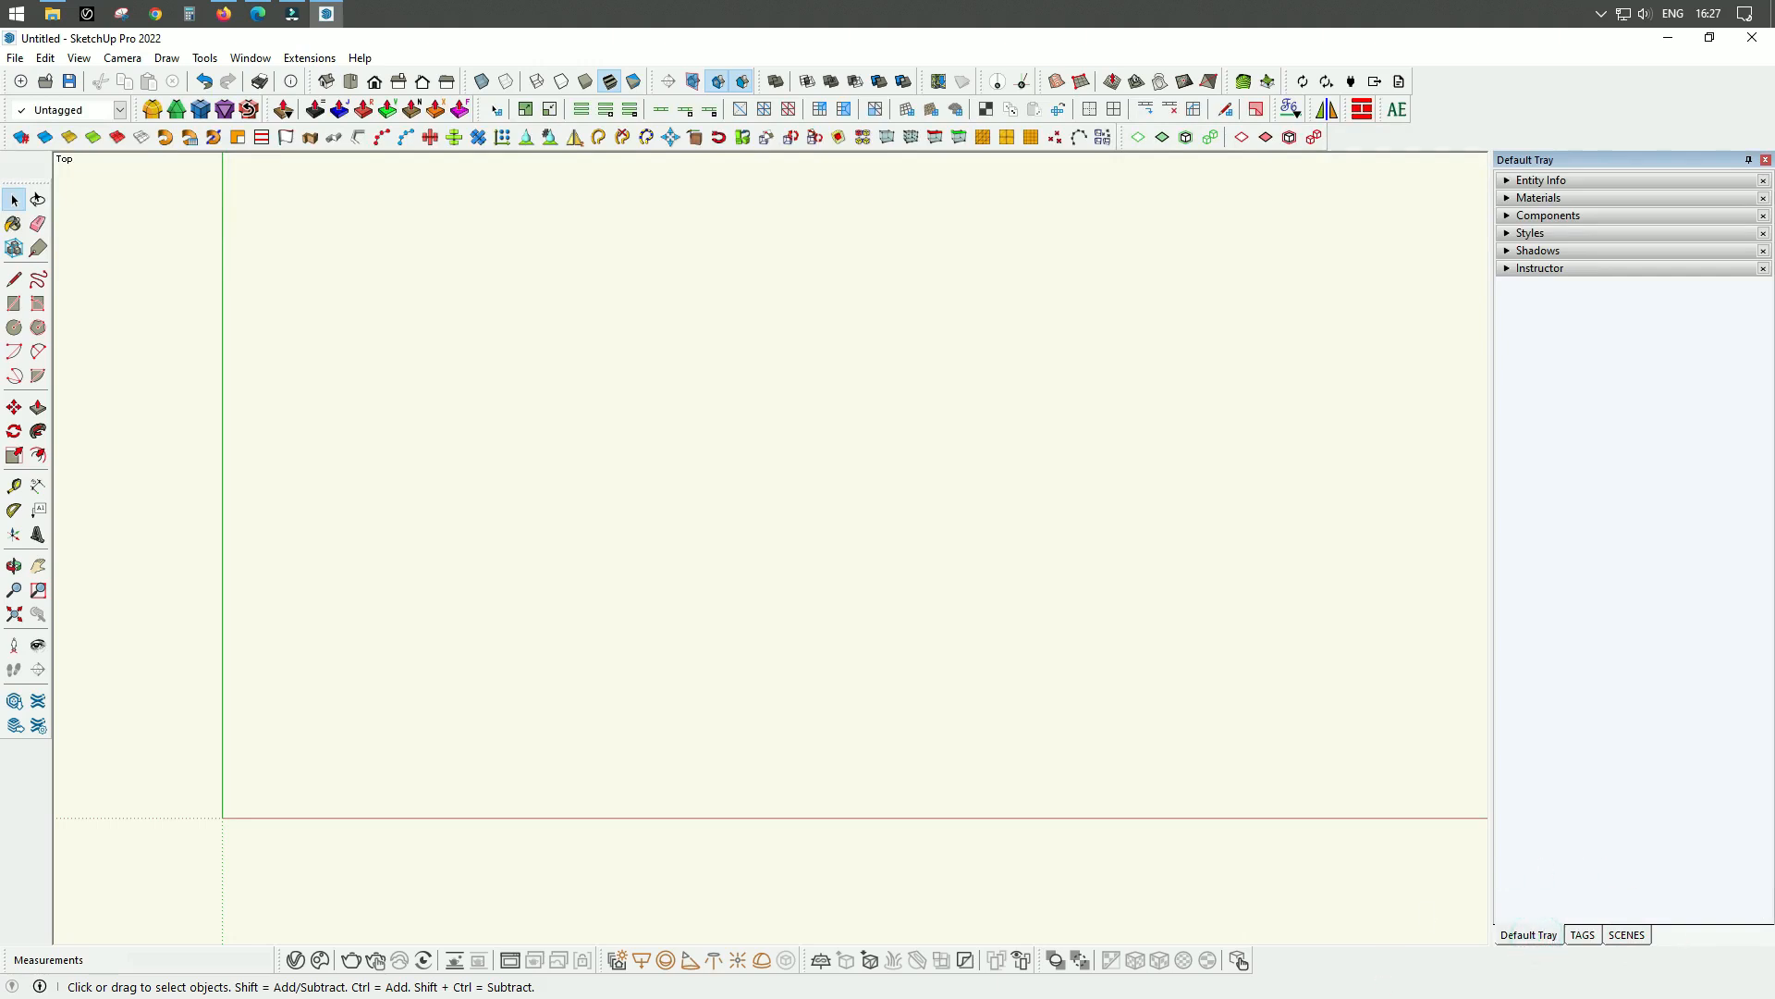
left_click(1585, 935)
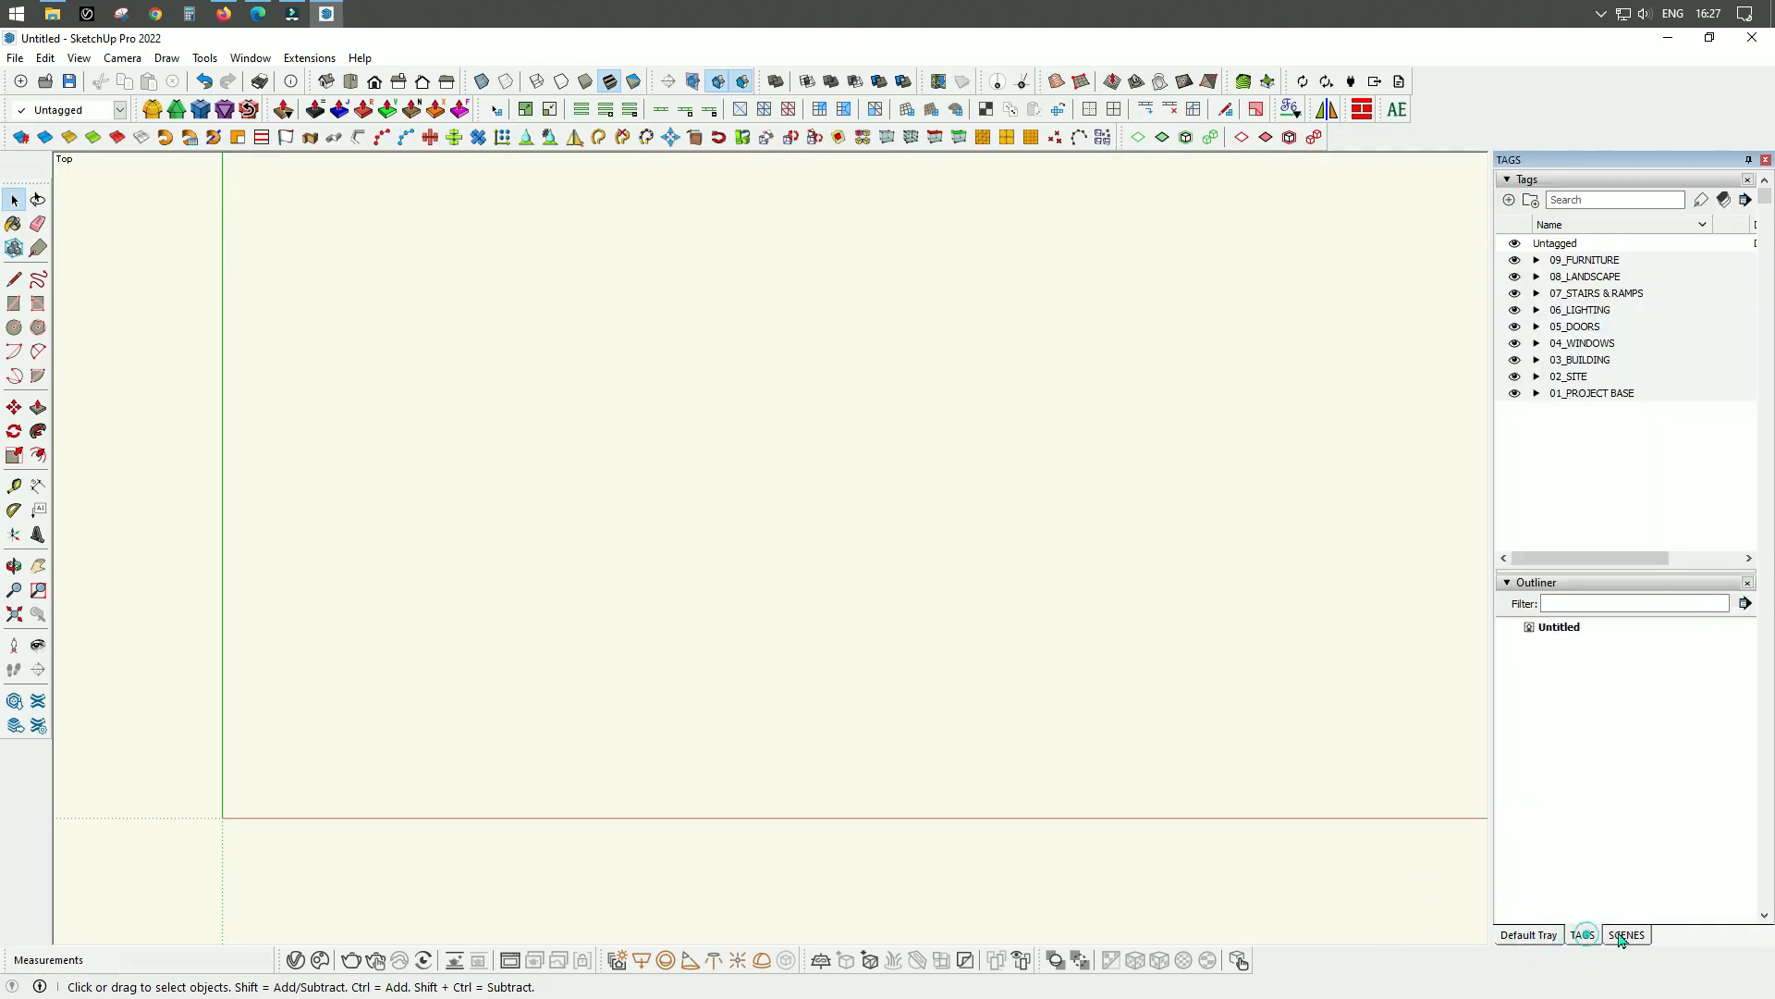
left_click(1620, 936)
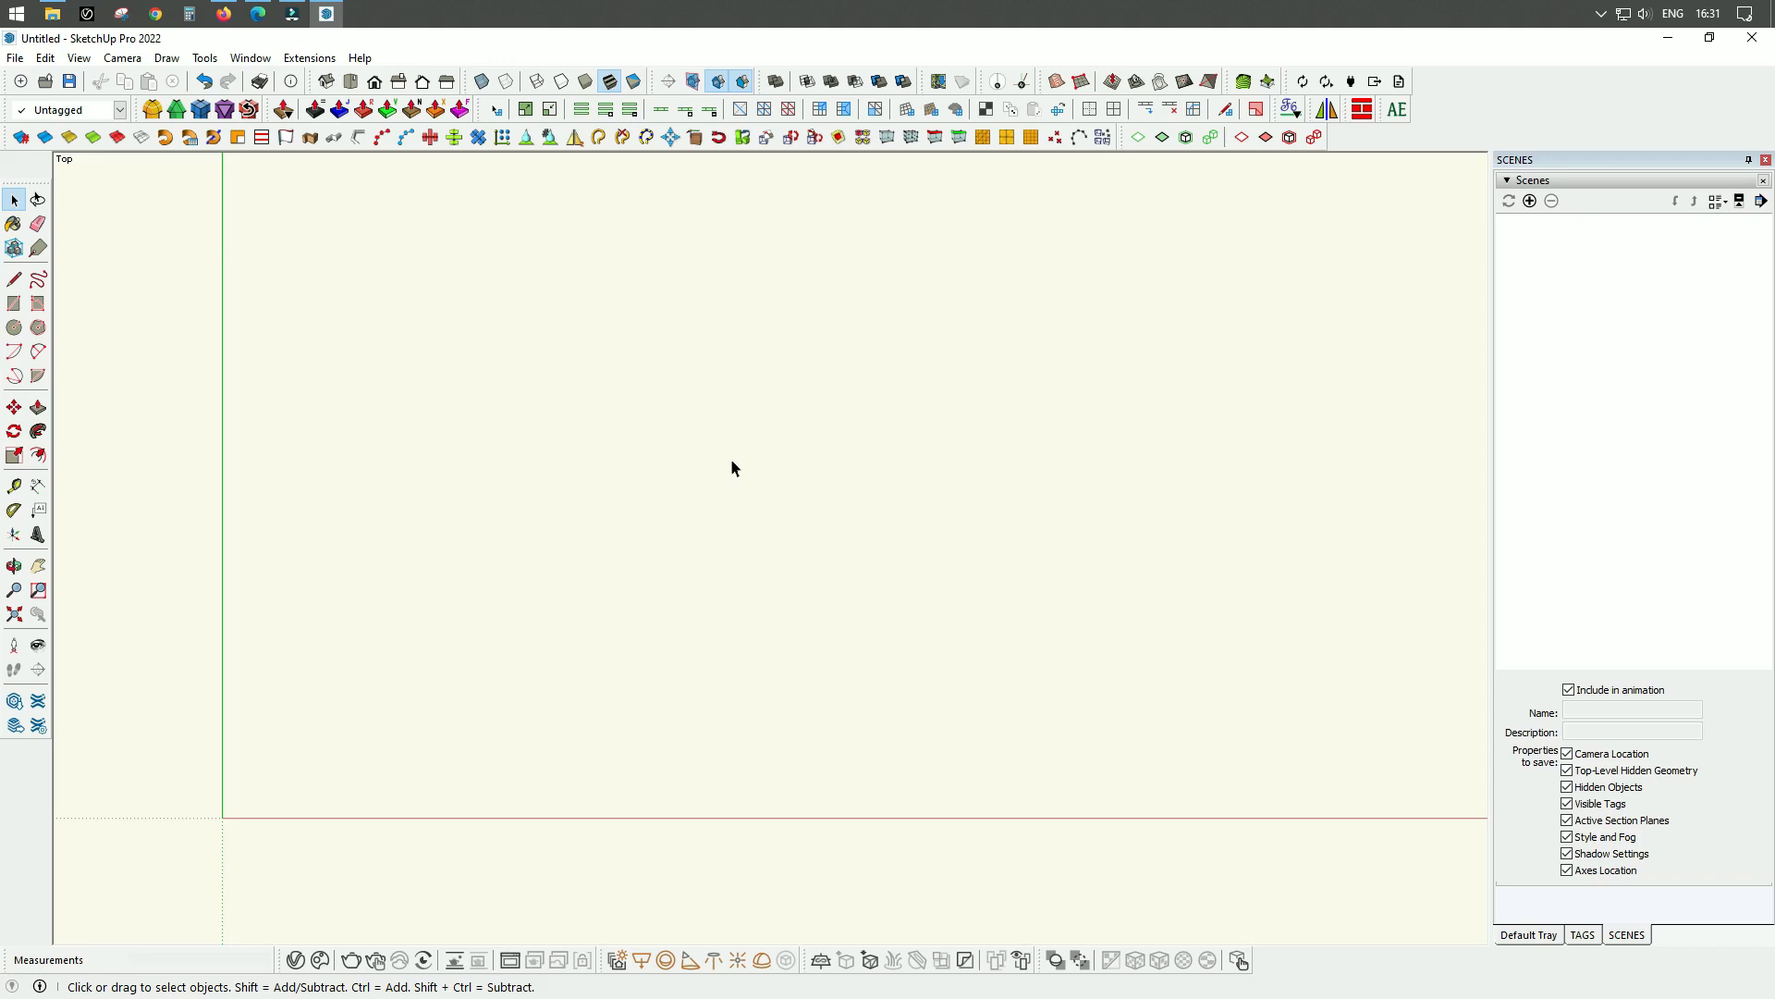
Save the model as HOUSE PROJECT in the 01_PROJECT MODEL folder of 01_AECO HOUSE PROJECT_01.
left_click(70, 82)
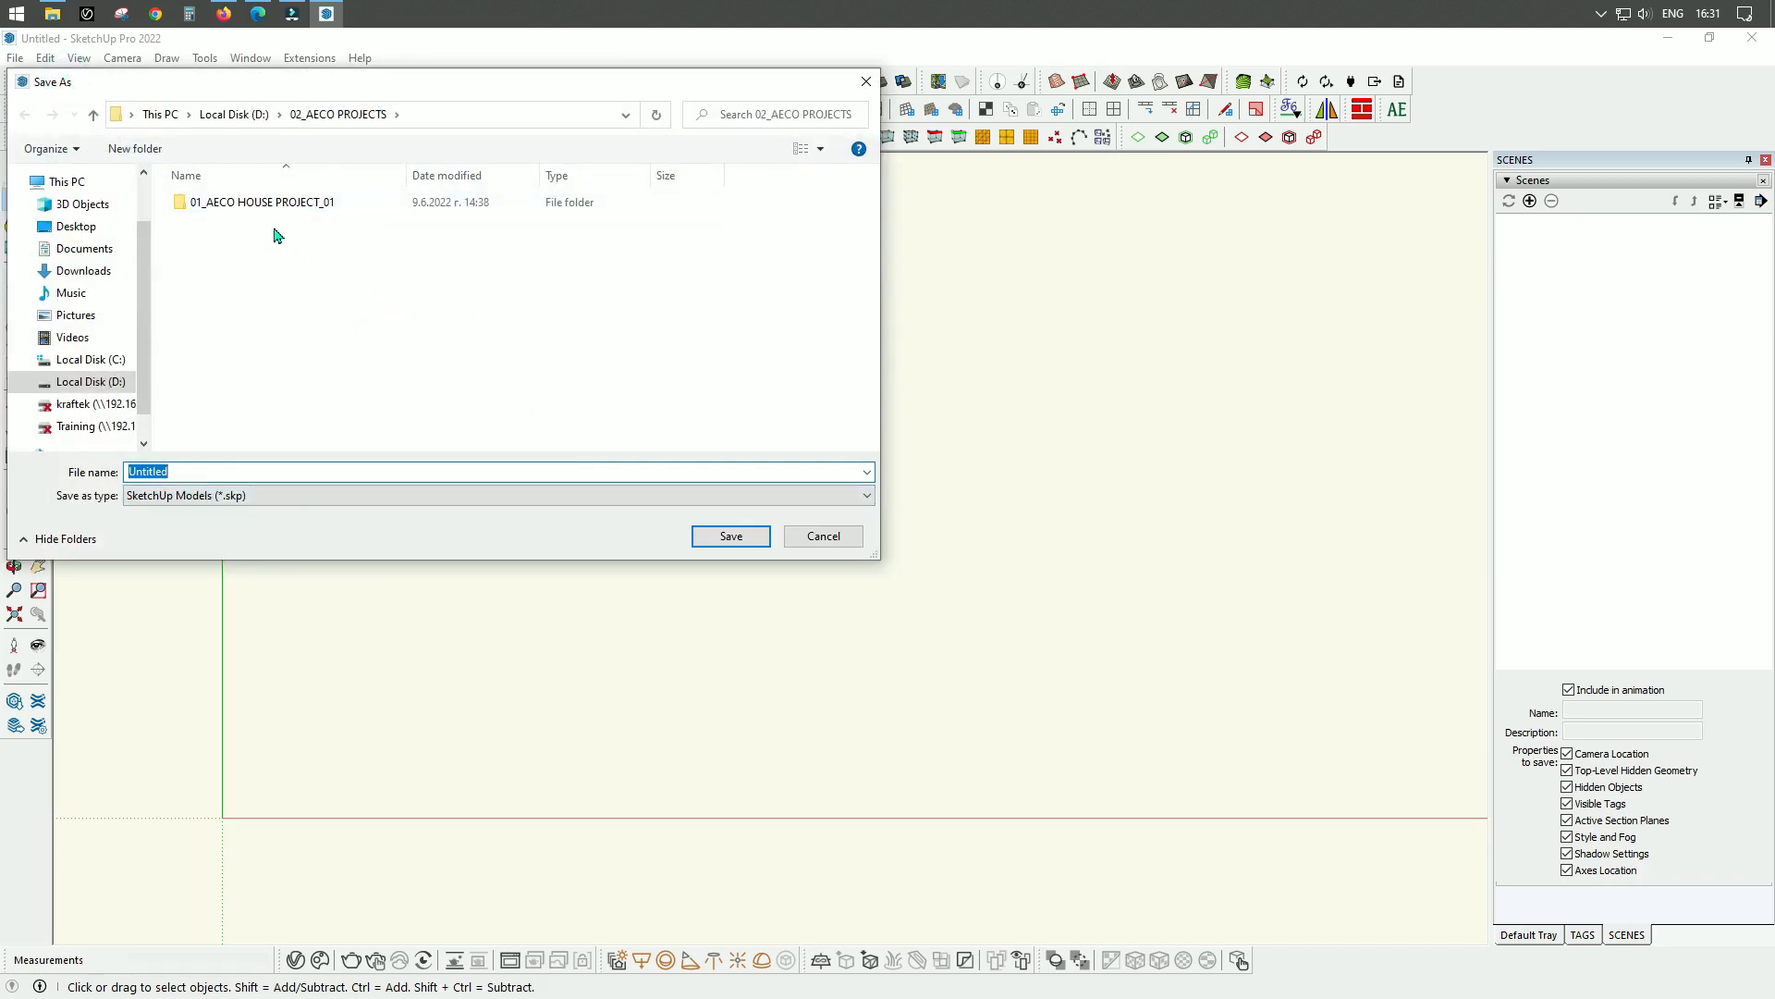
double_click(246, 209)
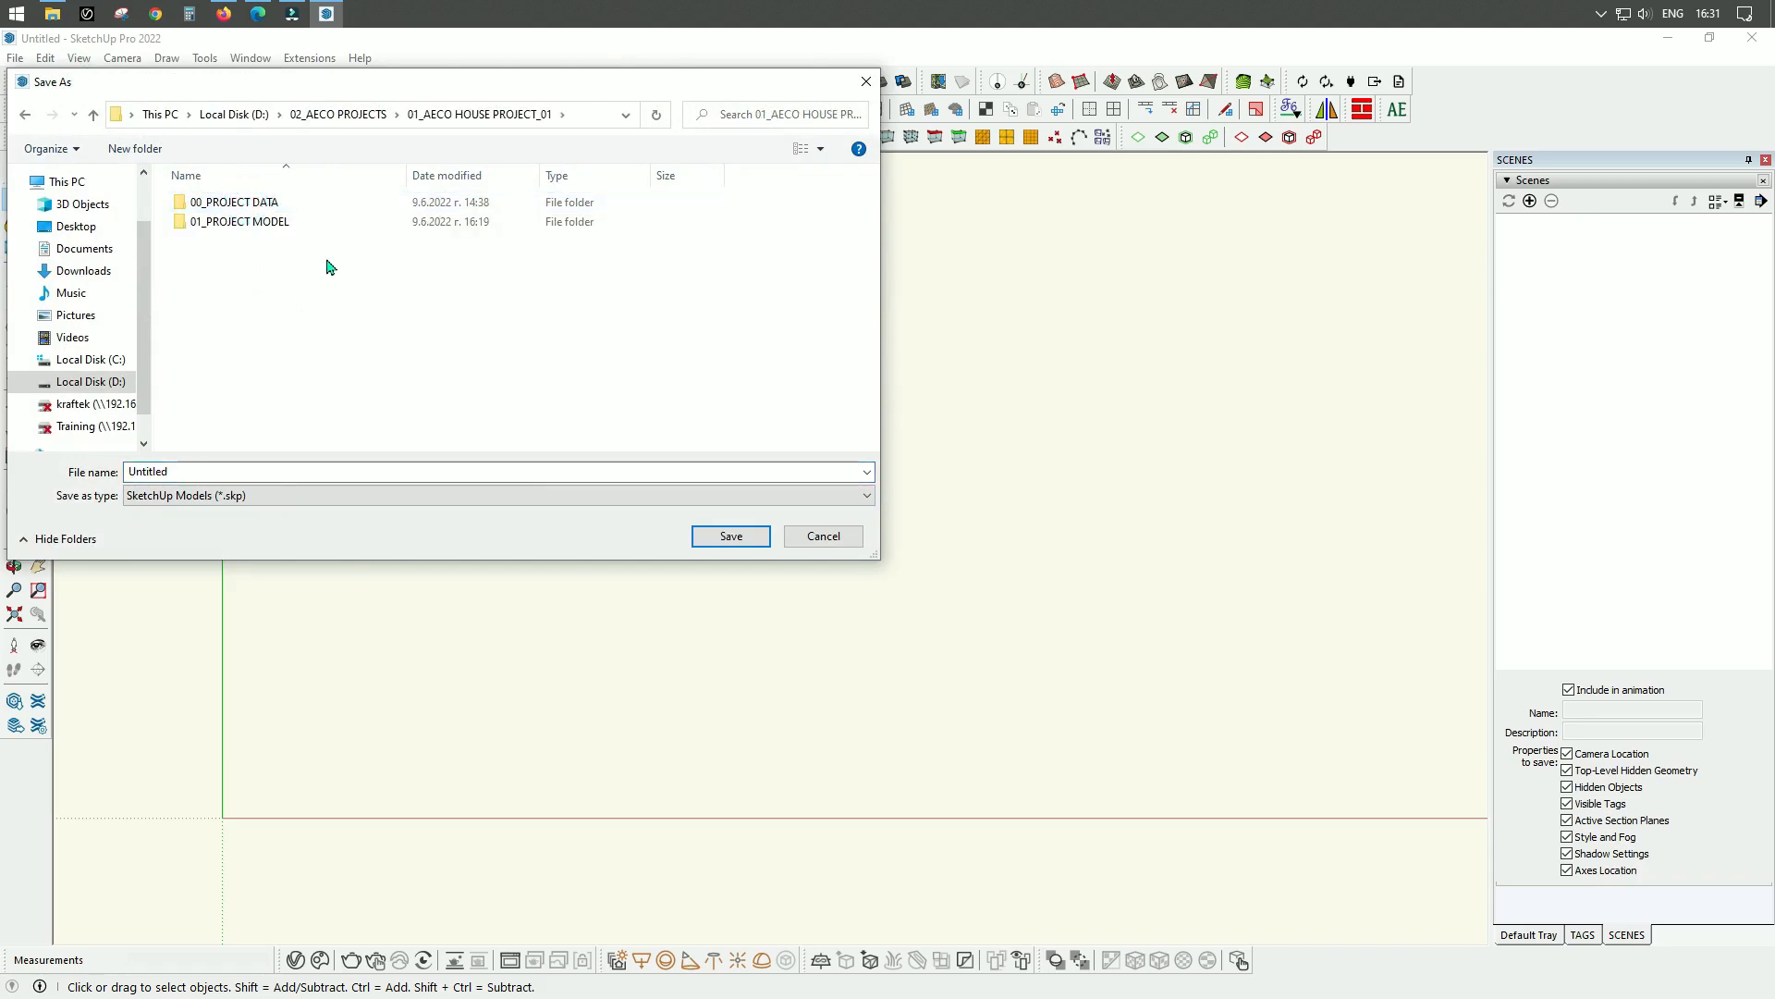
left_click(246, 209)
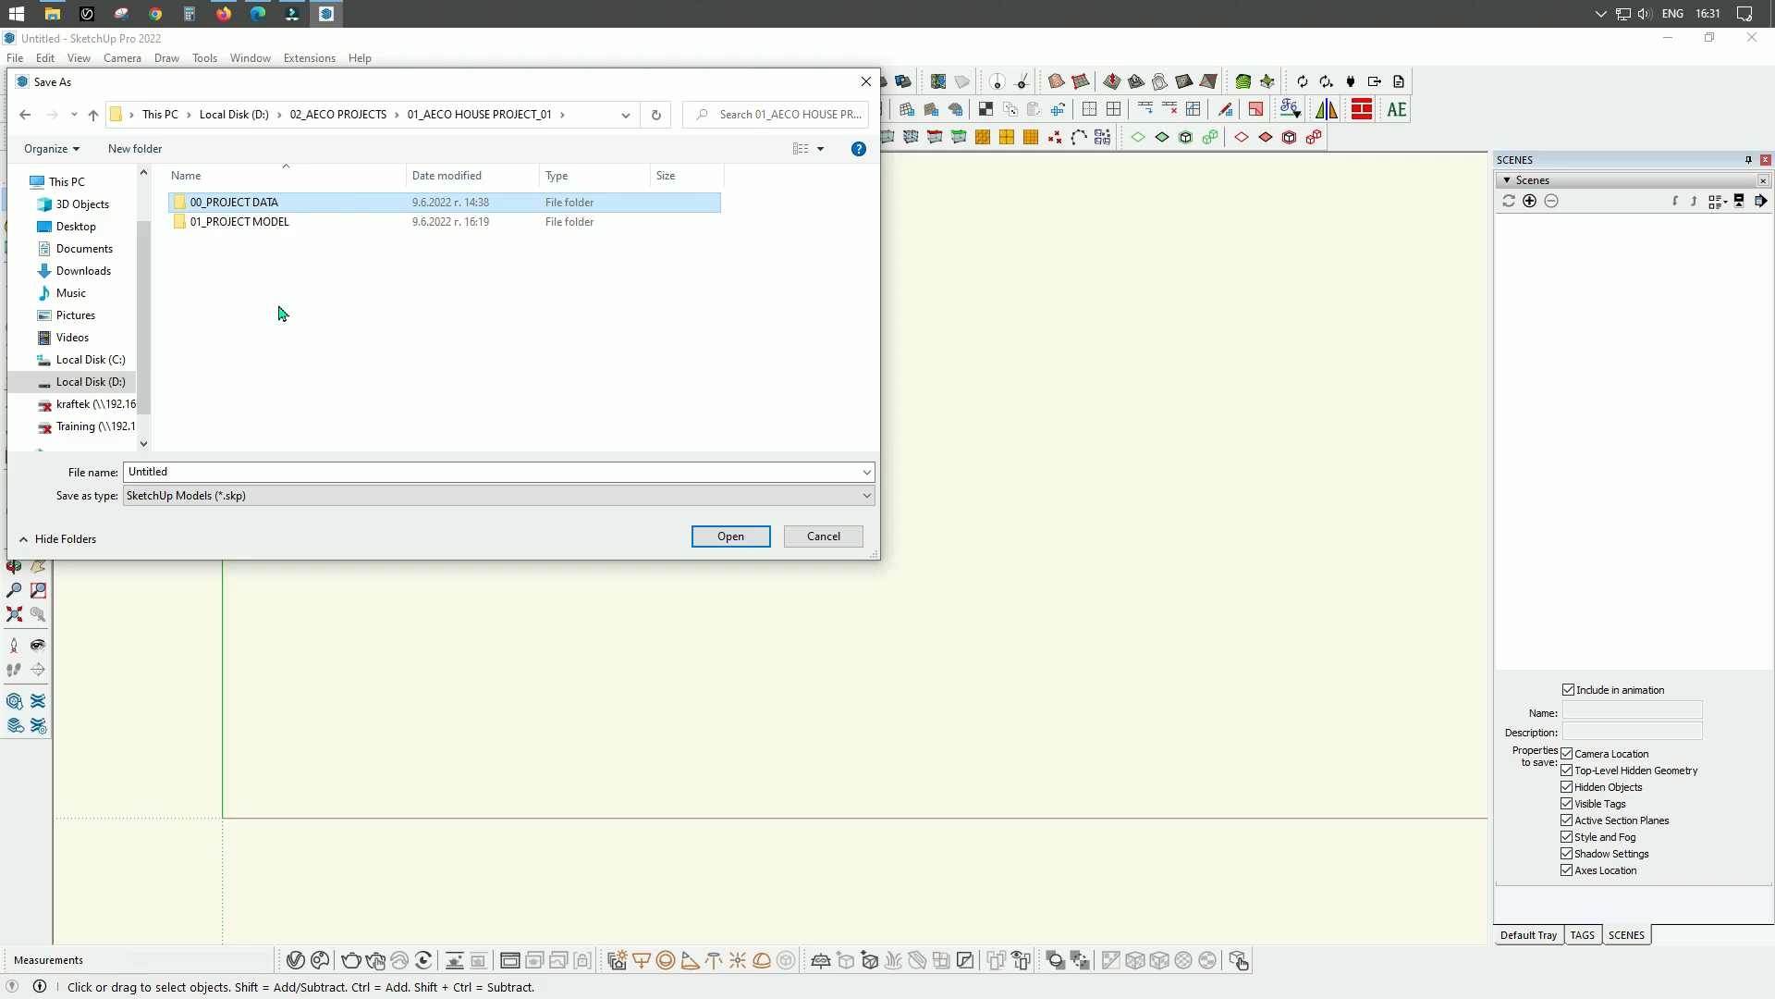
left_click(242, 230)
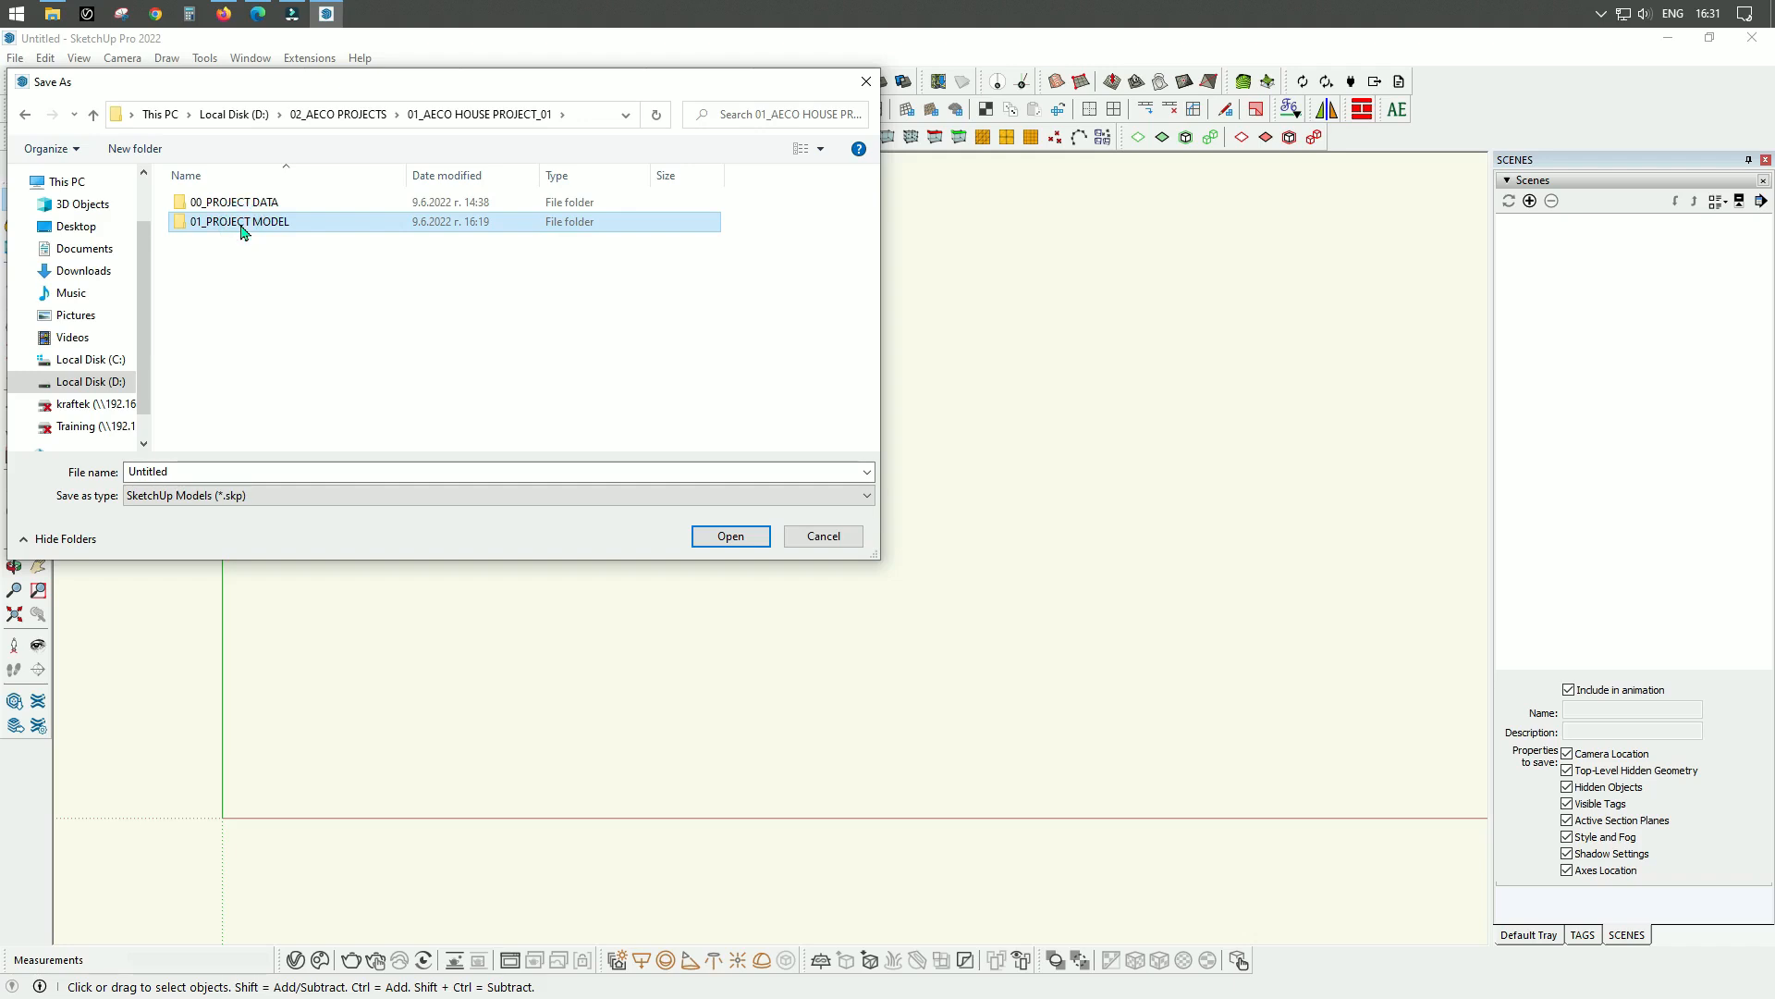
double_click(242, 230)
double_click(210, 470)
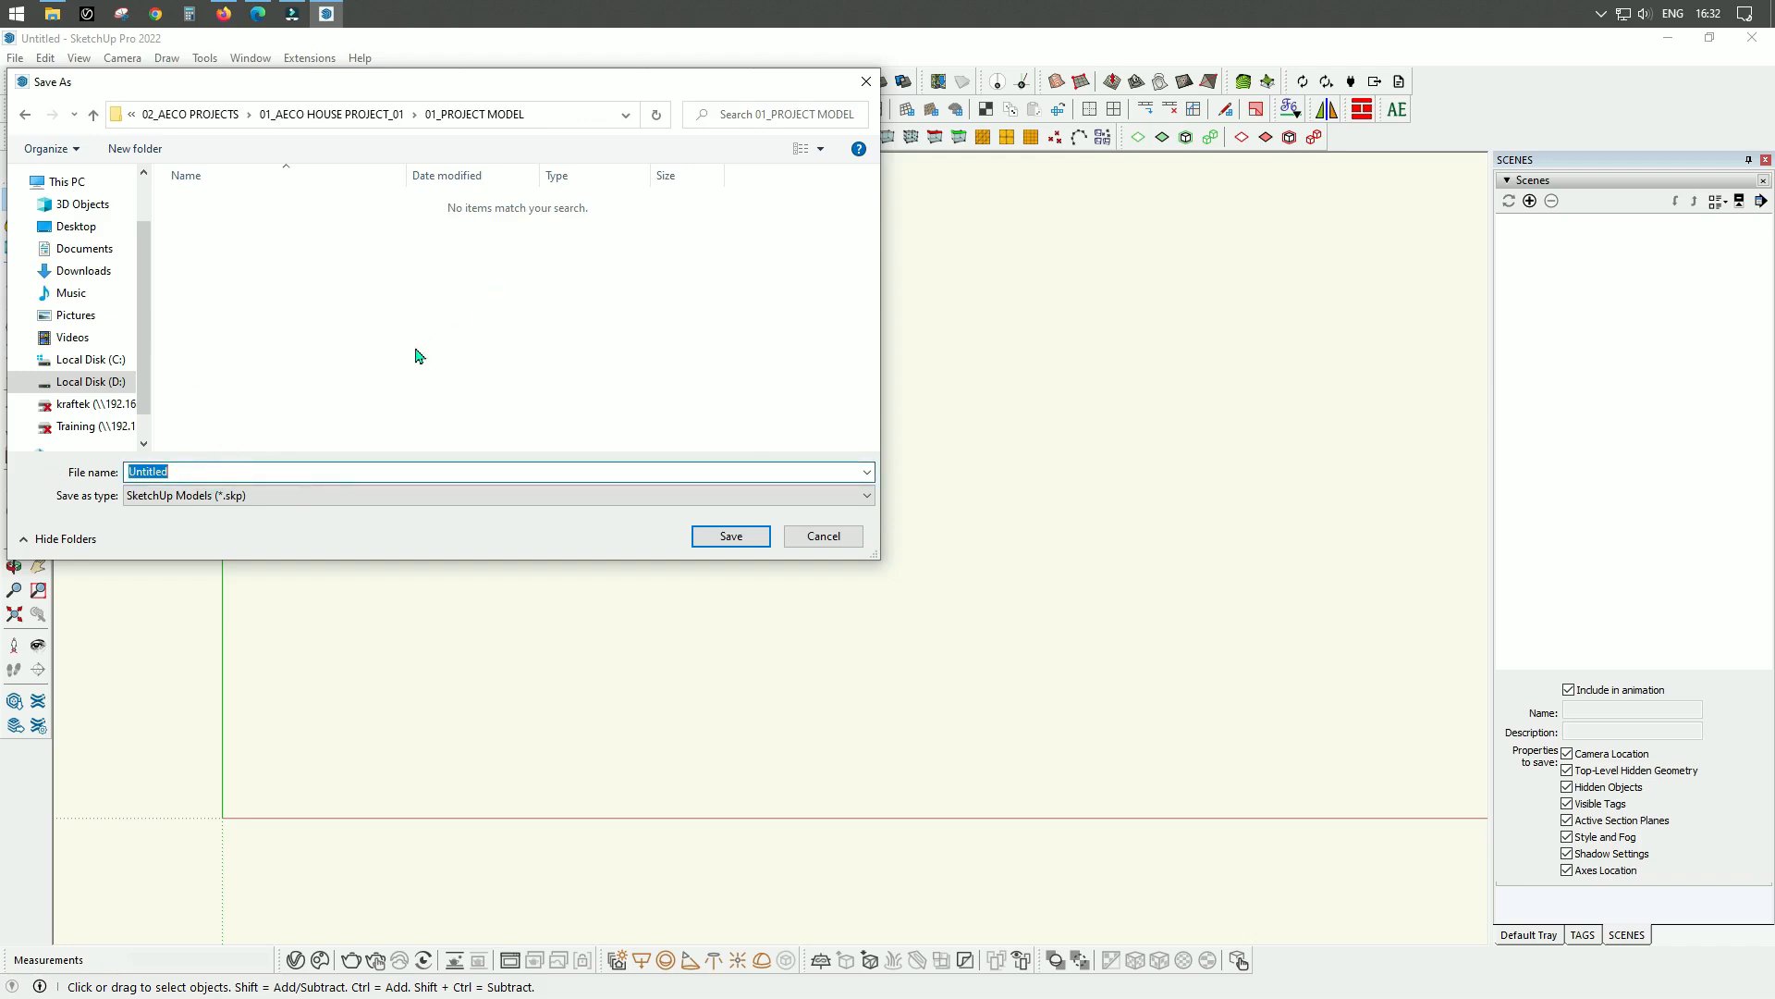
type("HOUSE PROJECT")
left_click(733, 537)
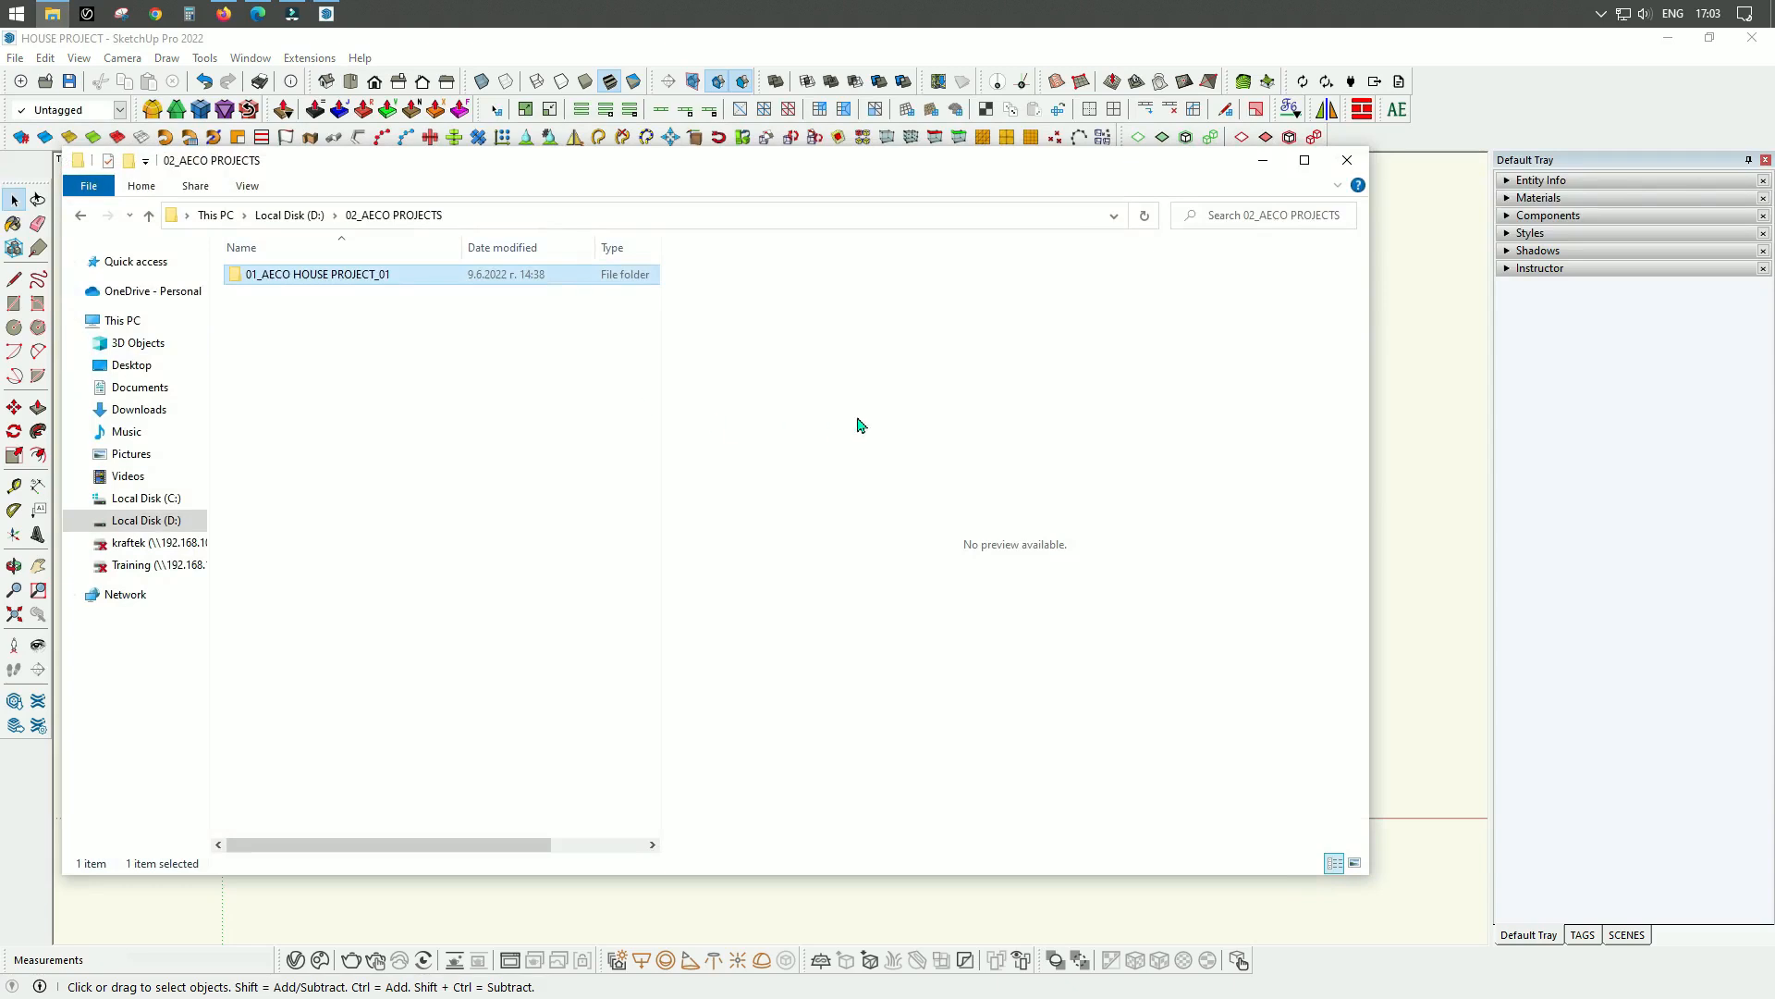
In File Explorer, open the SITE folder under 01_AECO HOUSE PROJECT_01 and 00_PROJECT DATA to examine the site files.
double_click(359, 272)
left_click(328, 276)
double_click(329, 274)
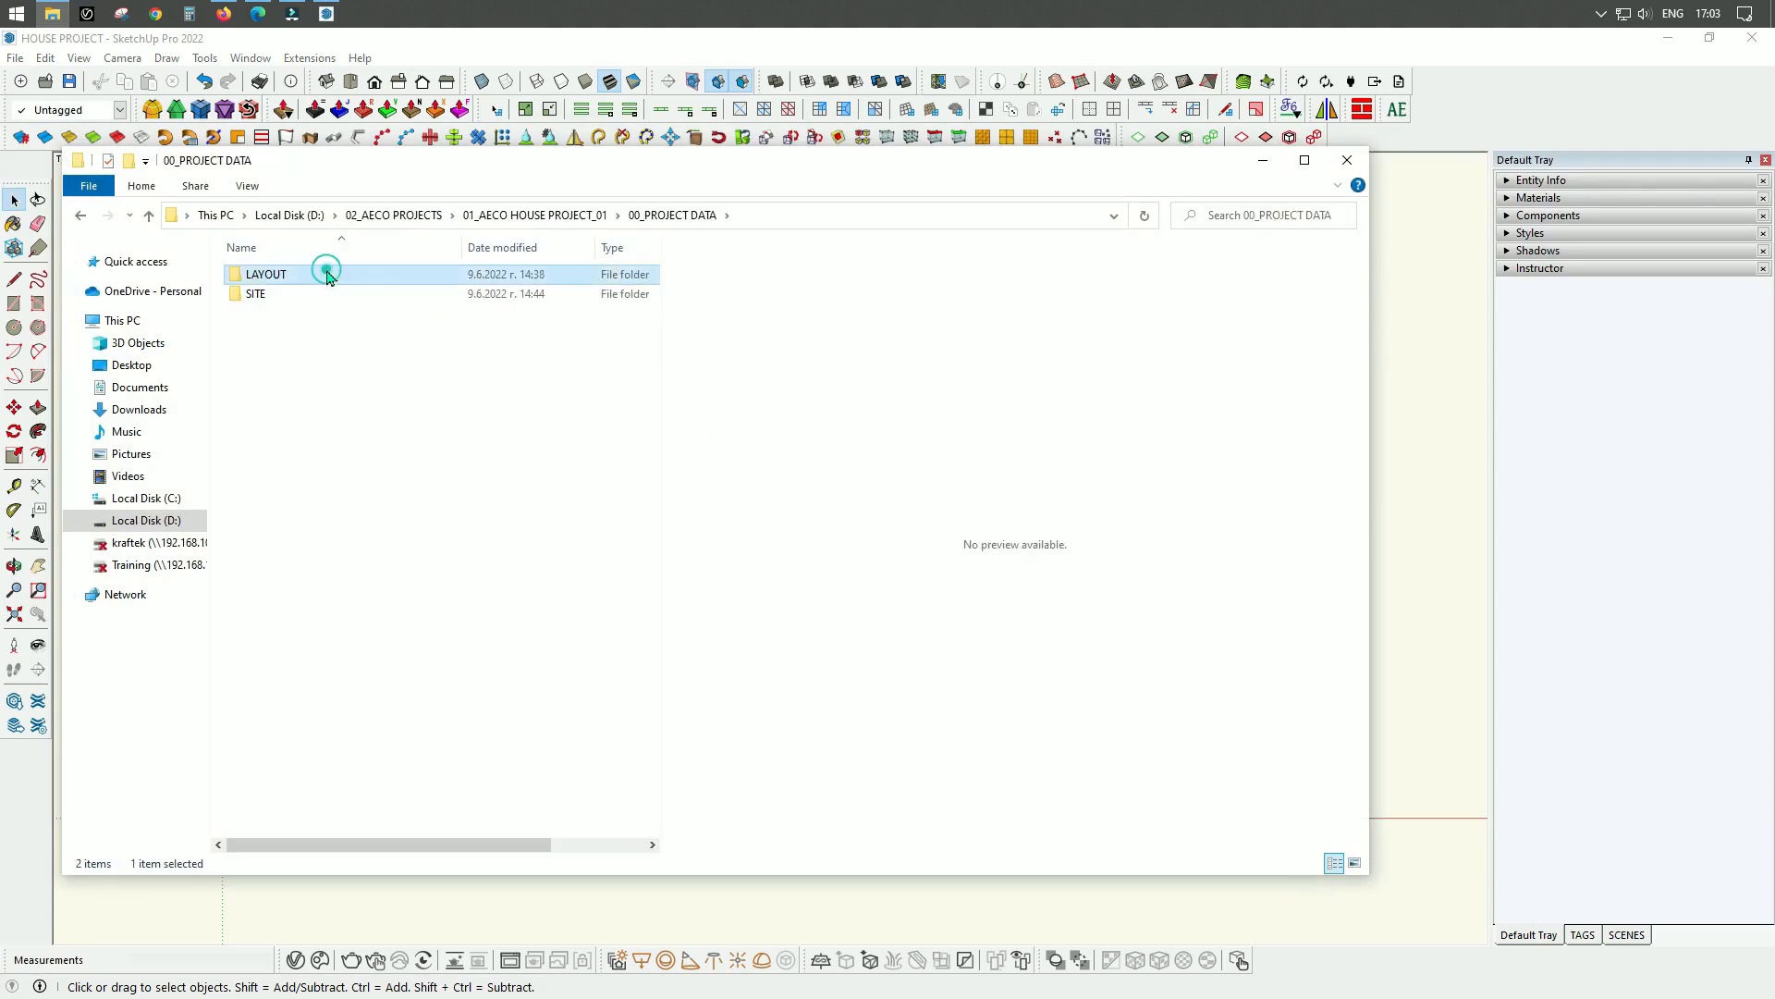
double_click(315, 294)
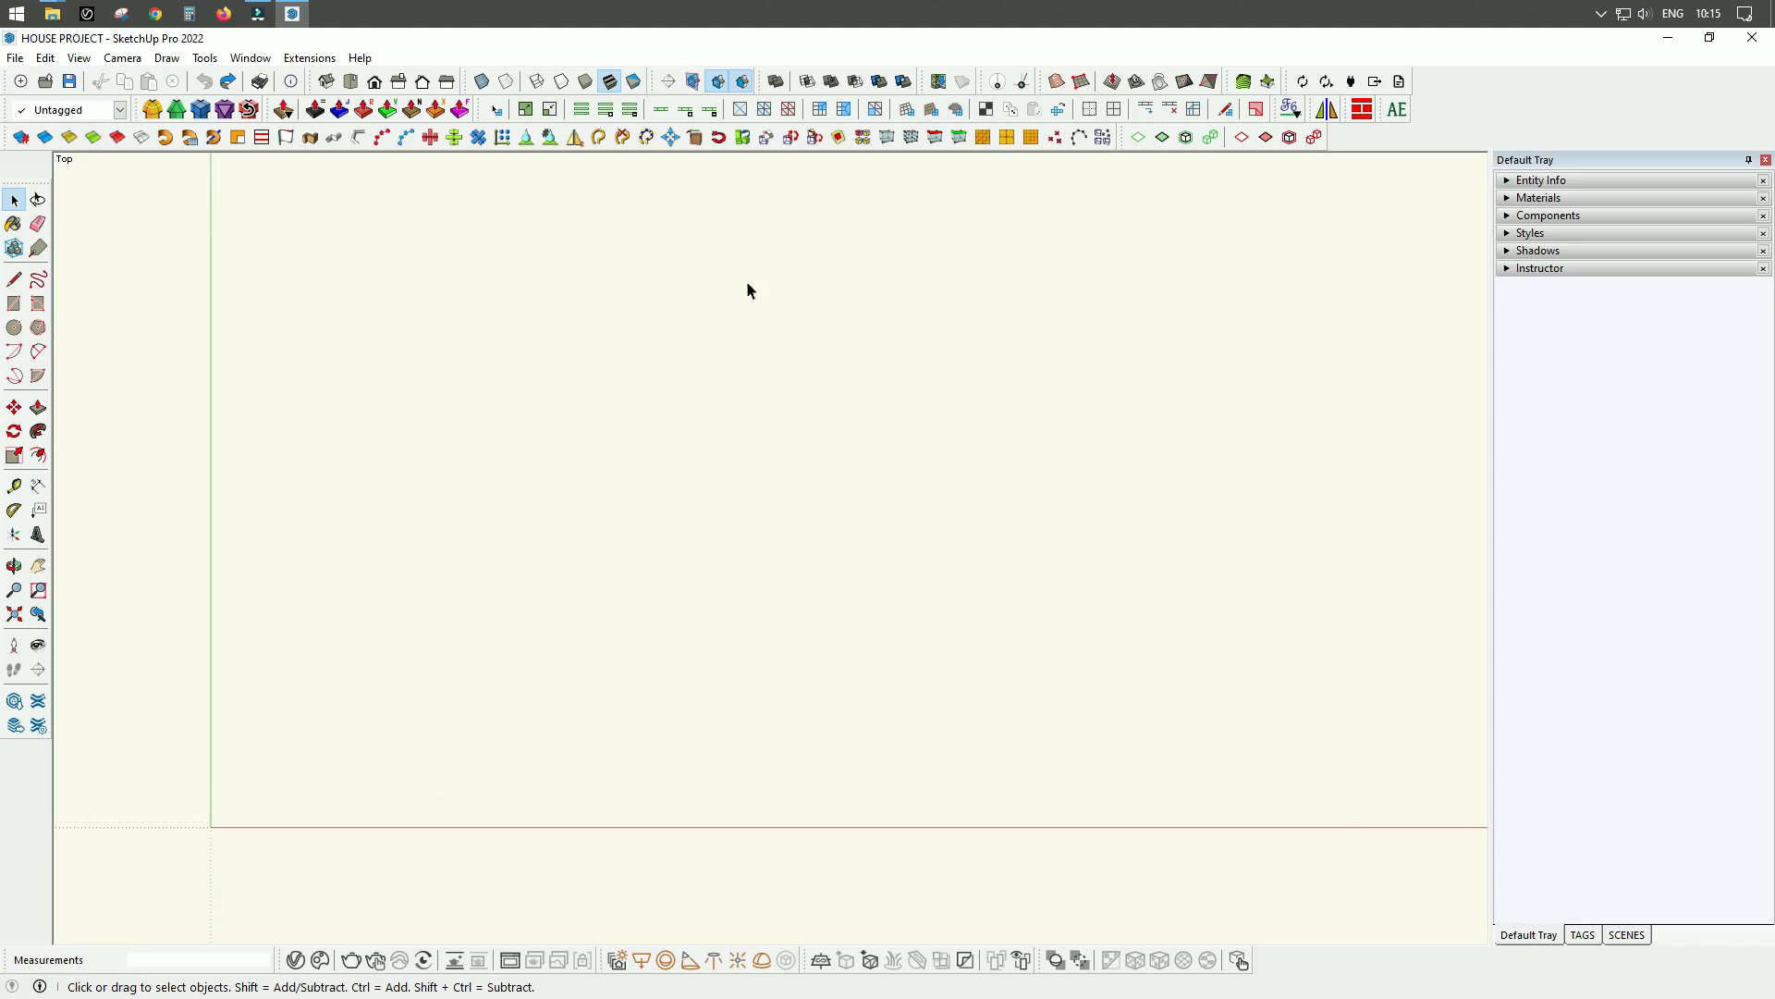
Start an import in SketchUp and choose the PLOT GALATA DWG file from the SITE folder.
left_click(16, 59)
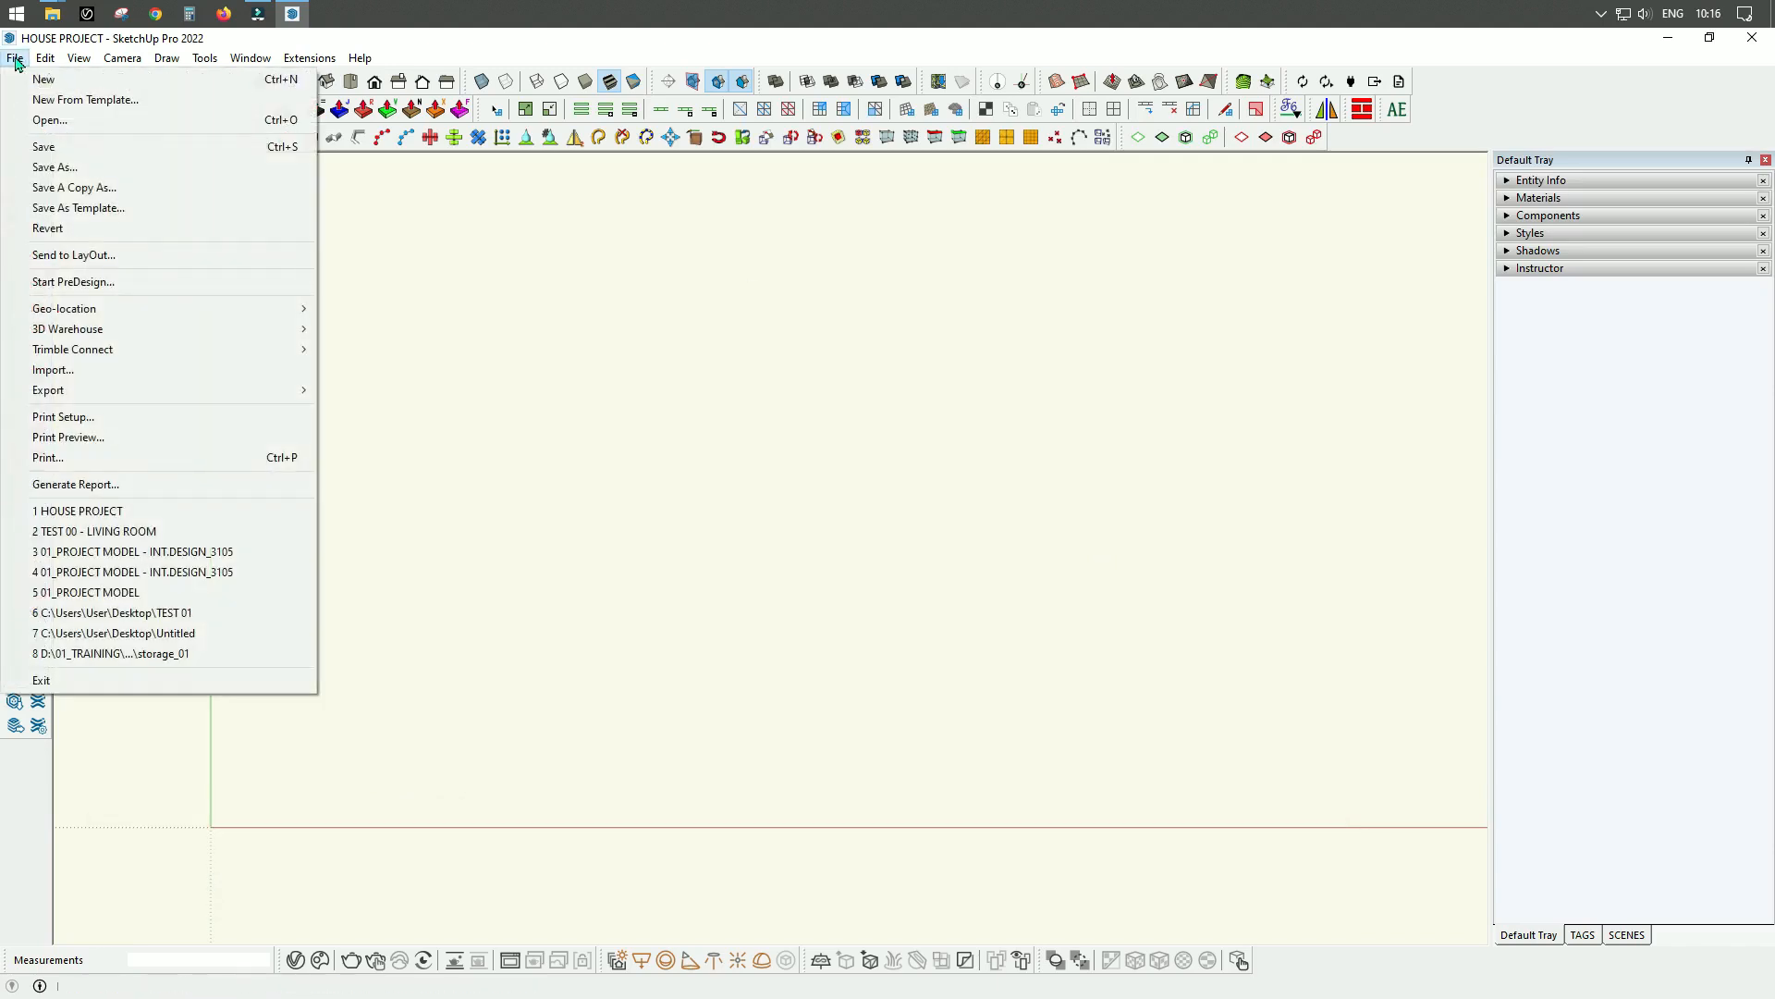
left_click(80, 370)
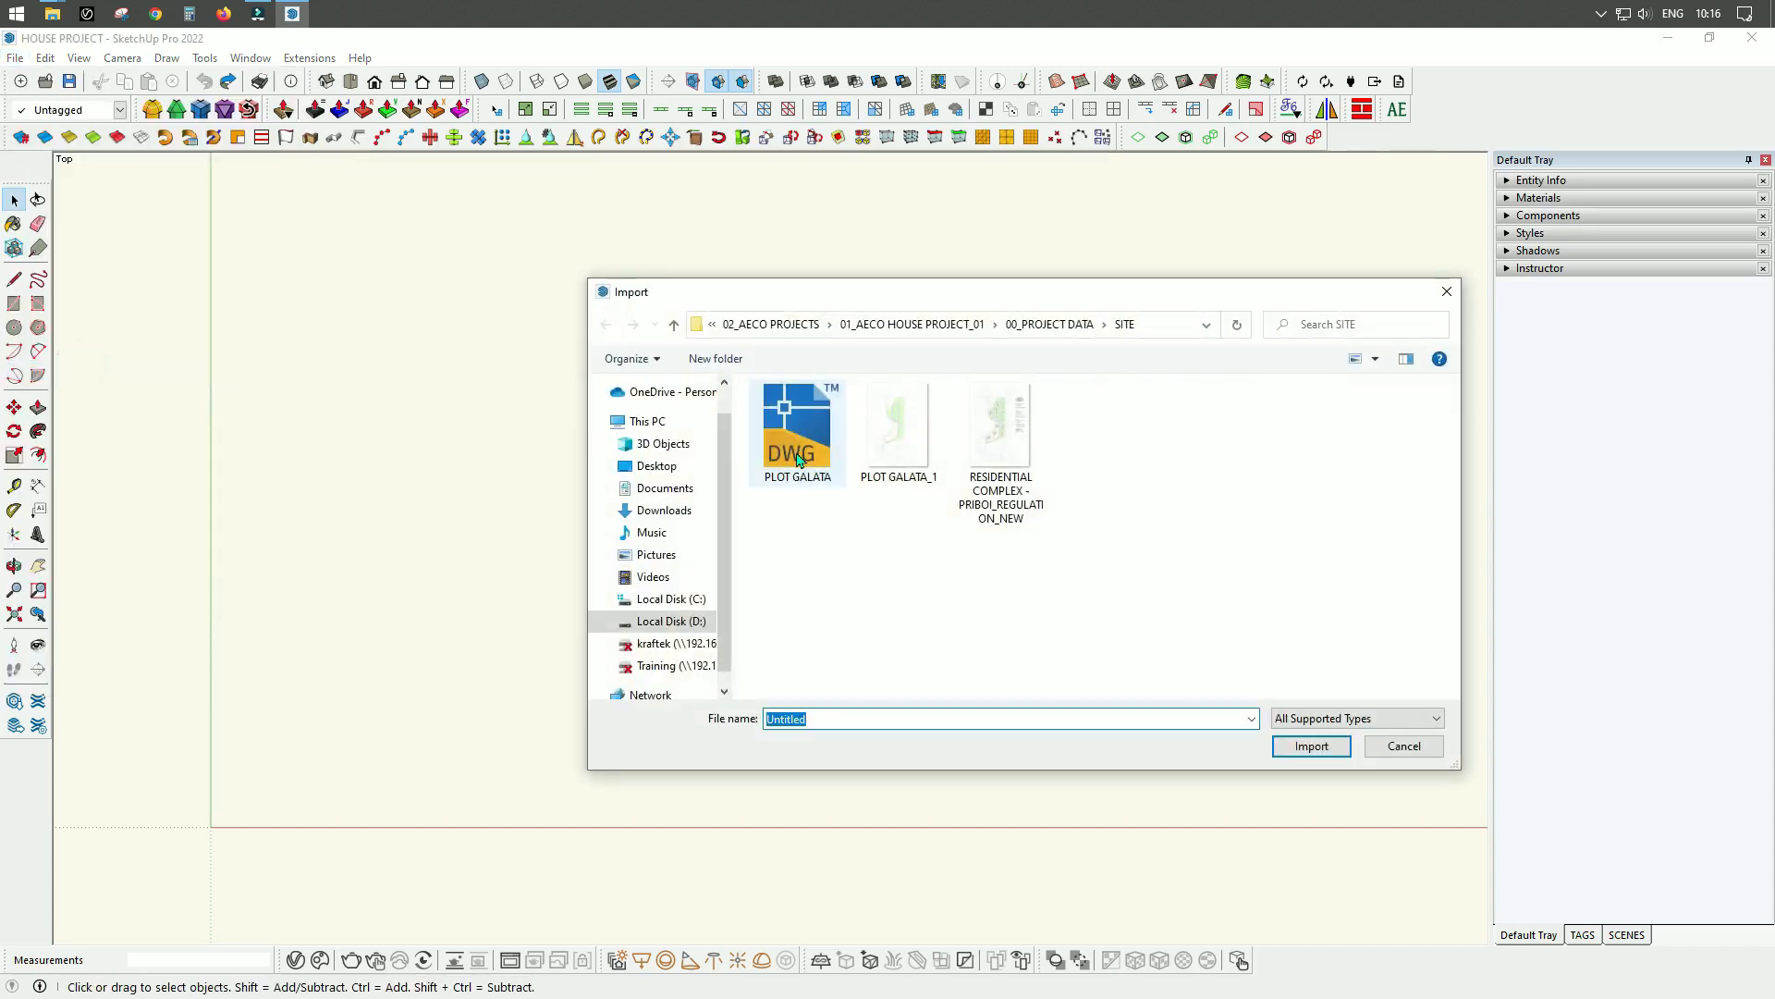
left_click_drag(1014, 292, 831, 211)
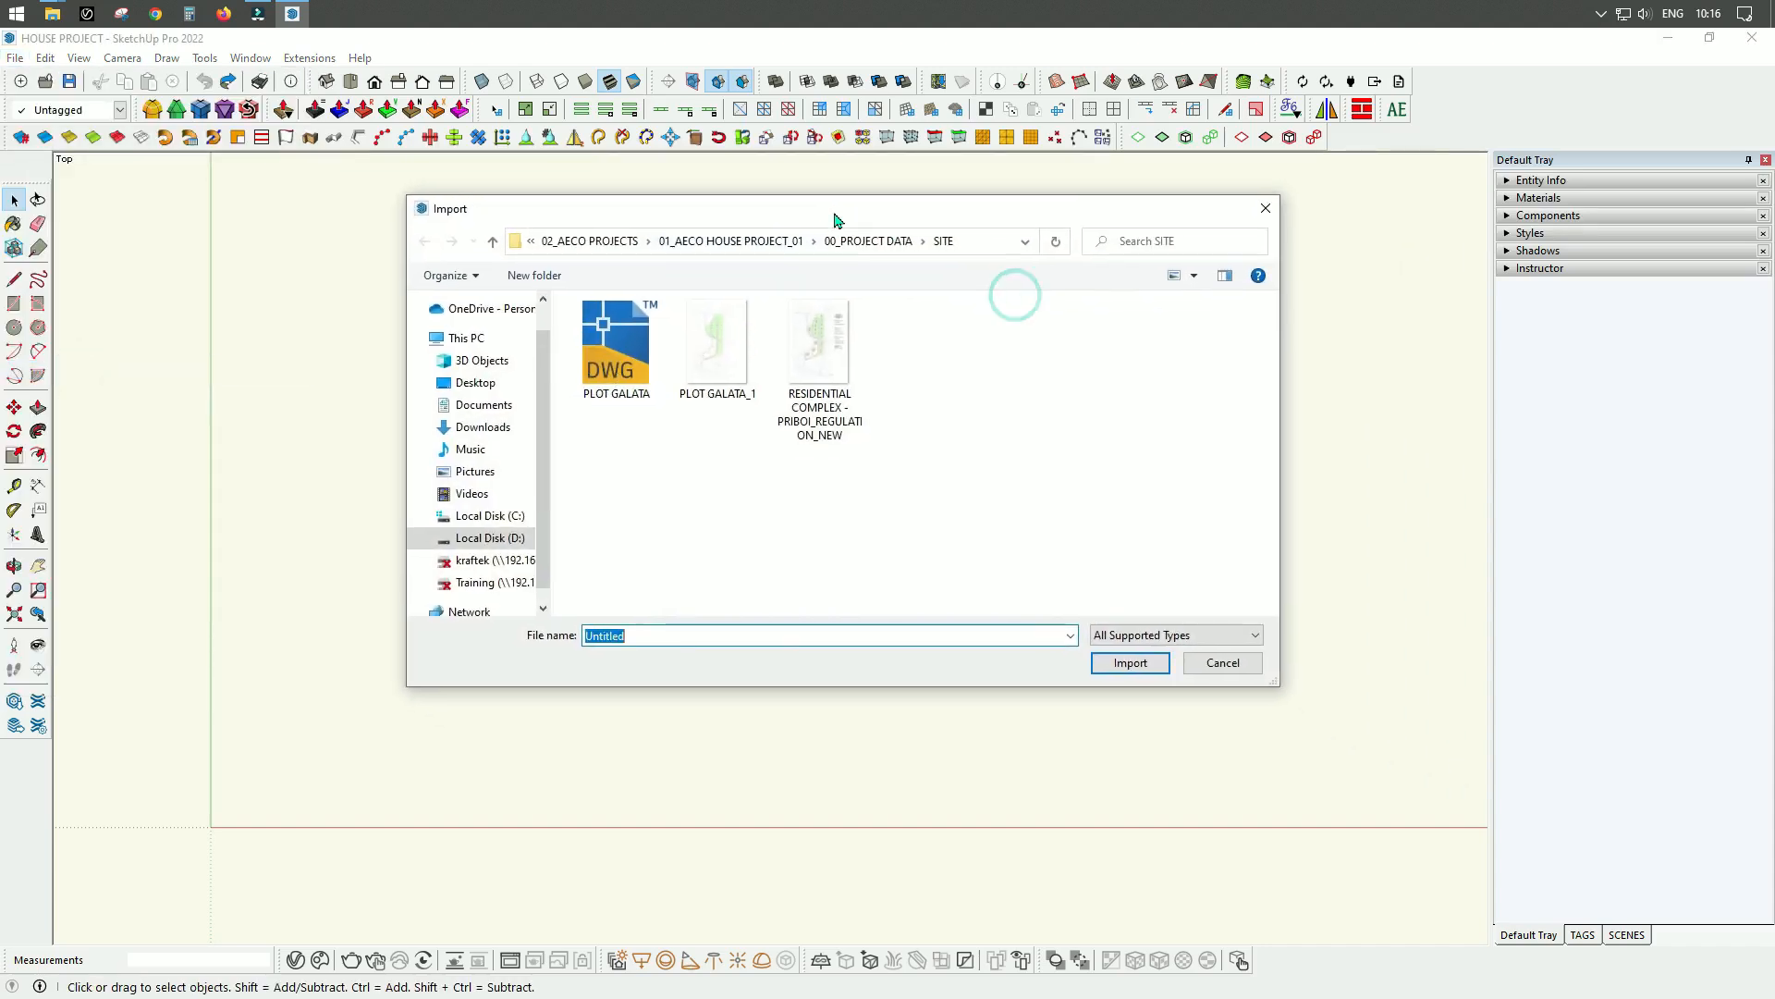
left_click(622, 368)
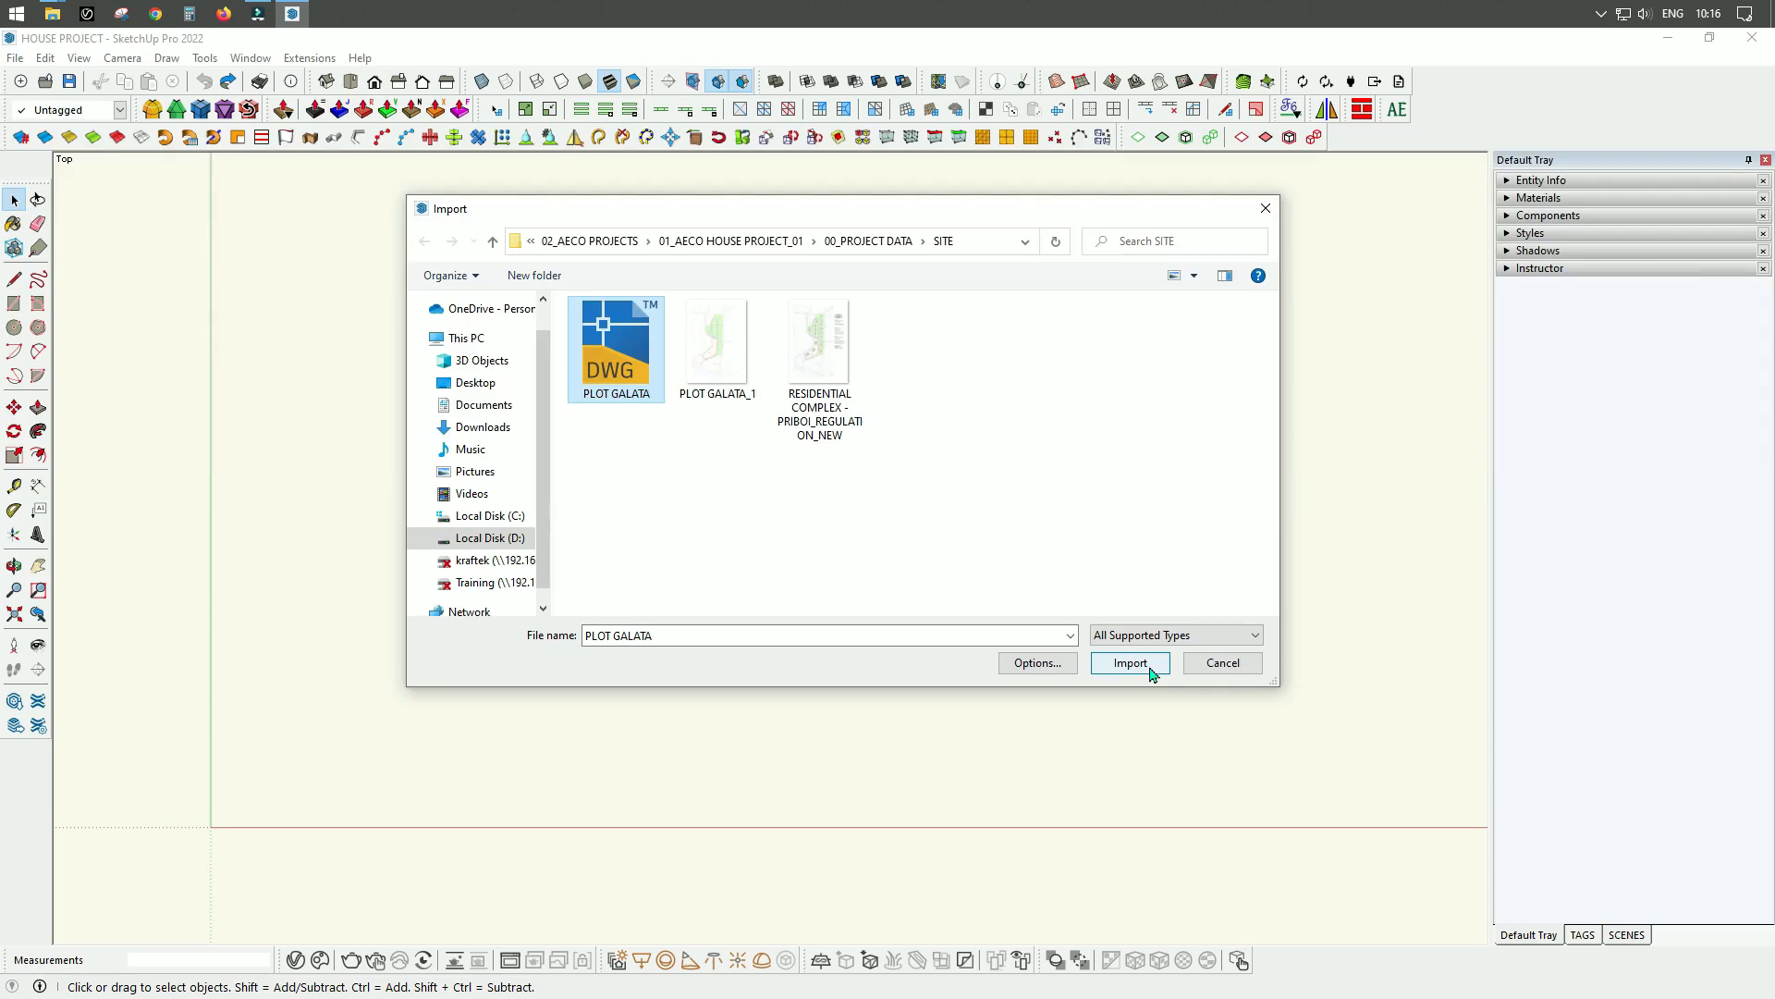
Set the DWG import units to Millimeters, import the drawing and dismiss the import results.
left_click(1046, 664)
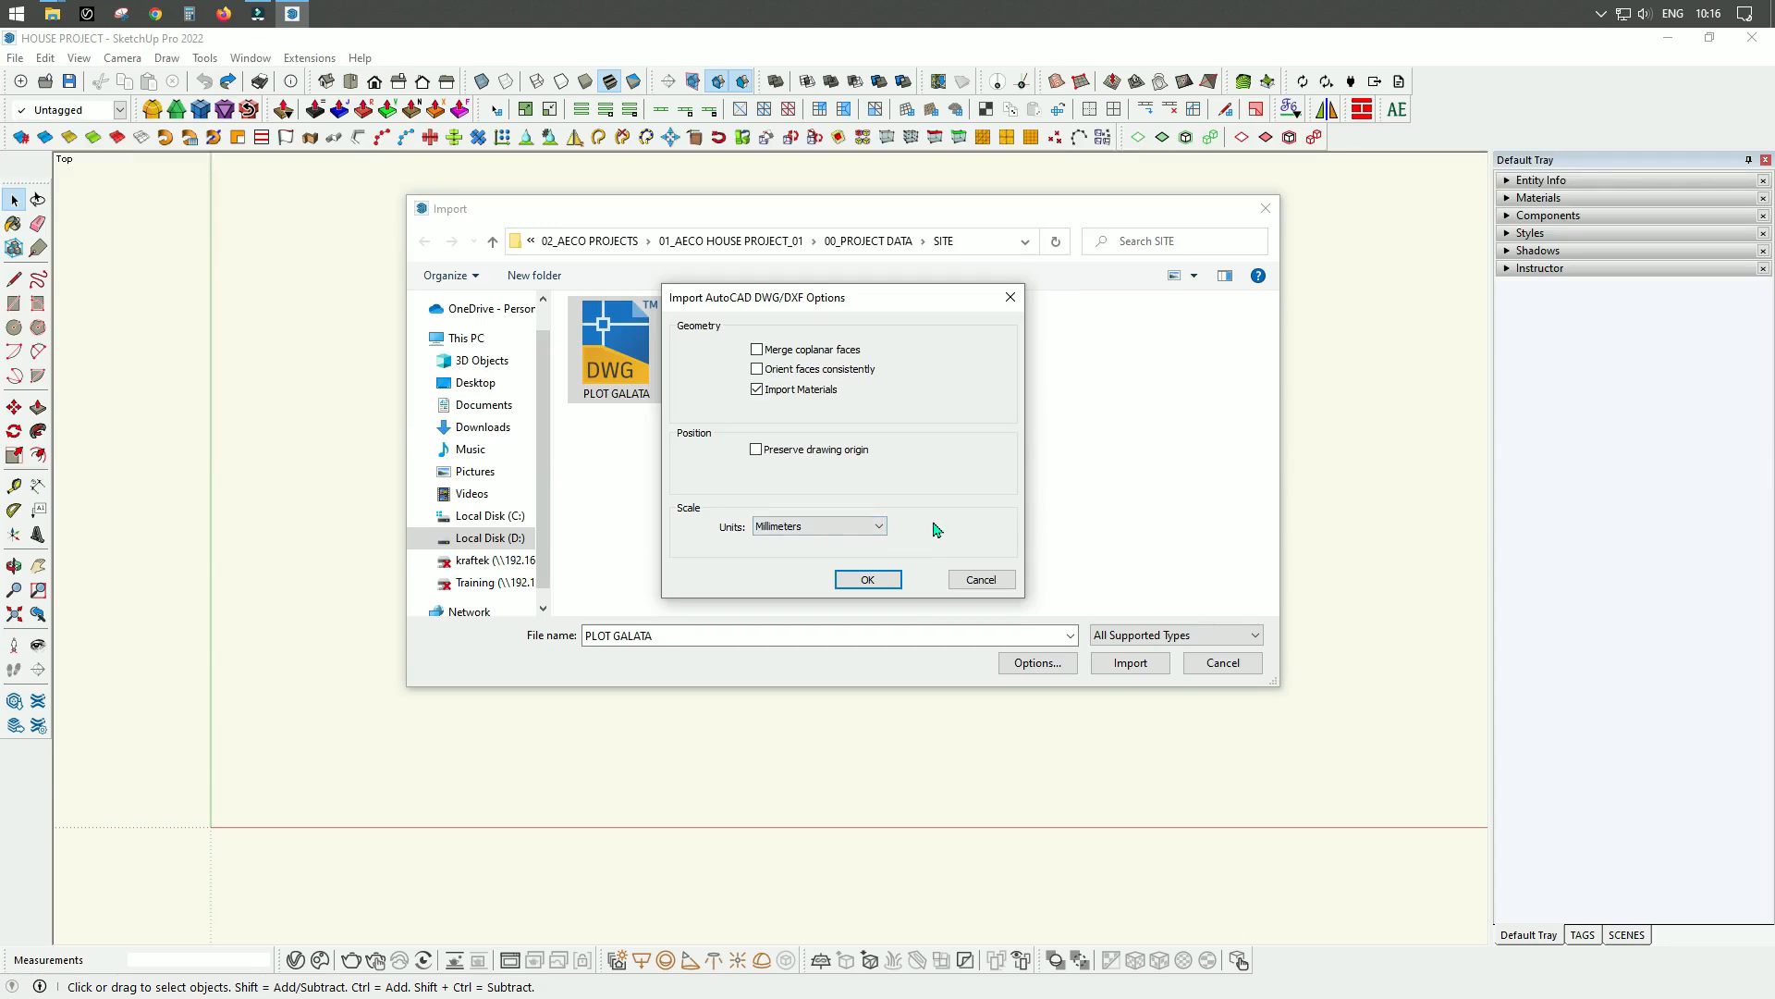
left_click(878, 526)
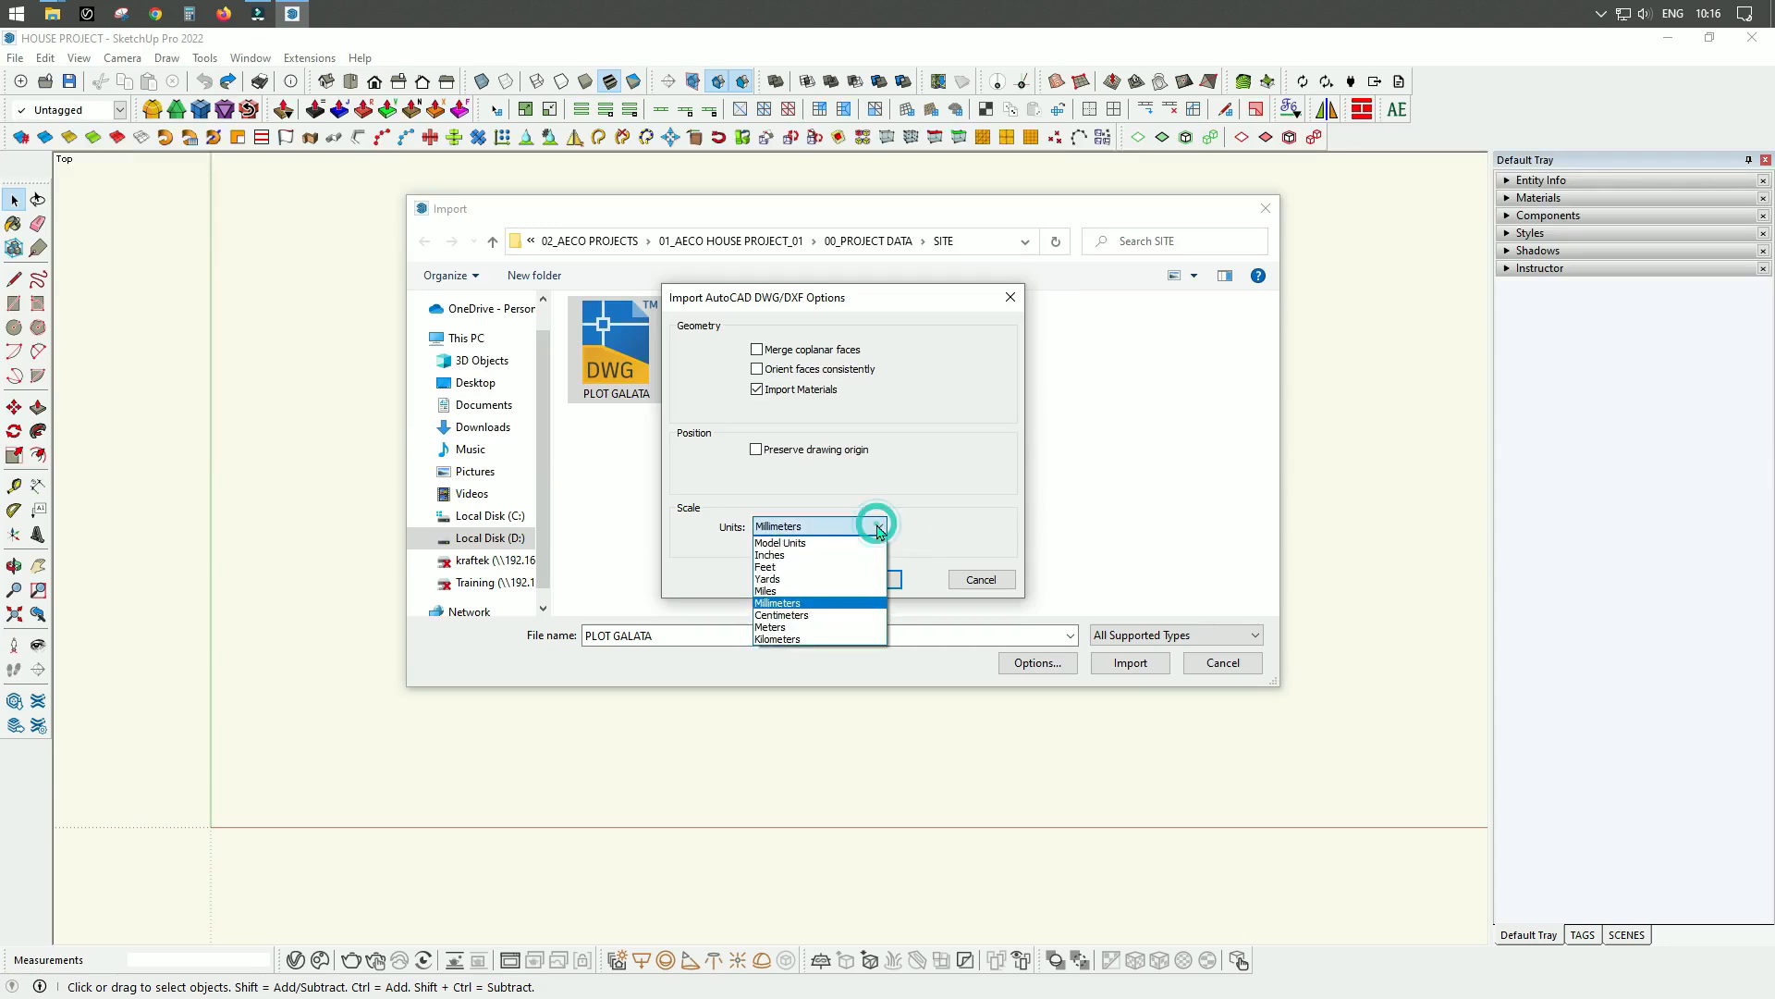
left_click(878, 527)
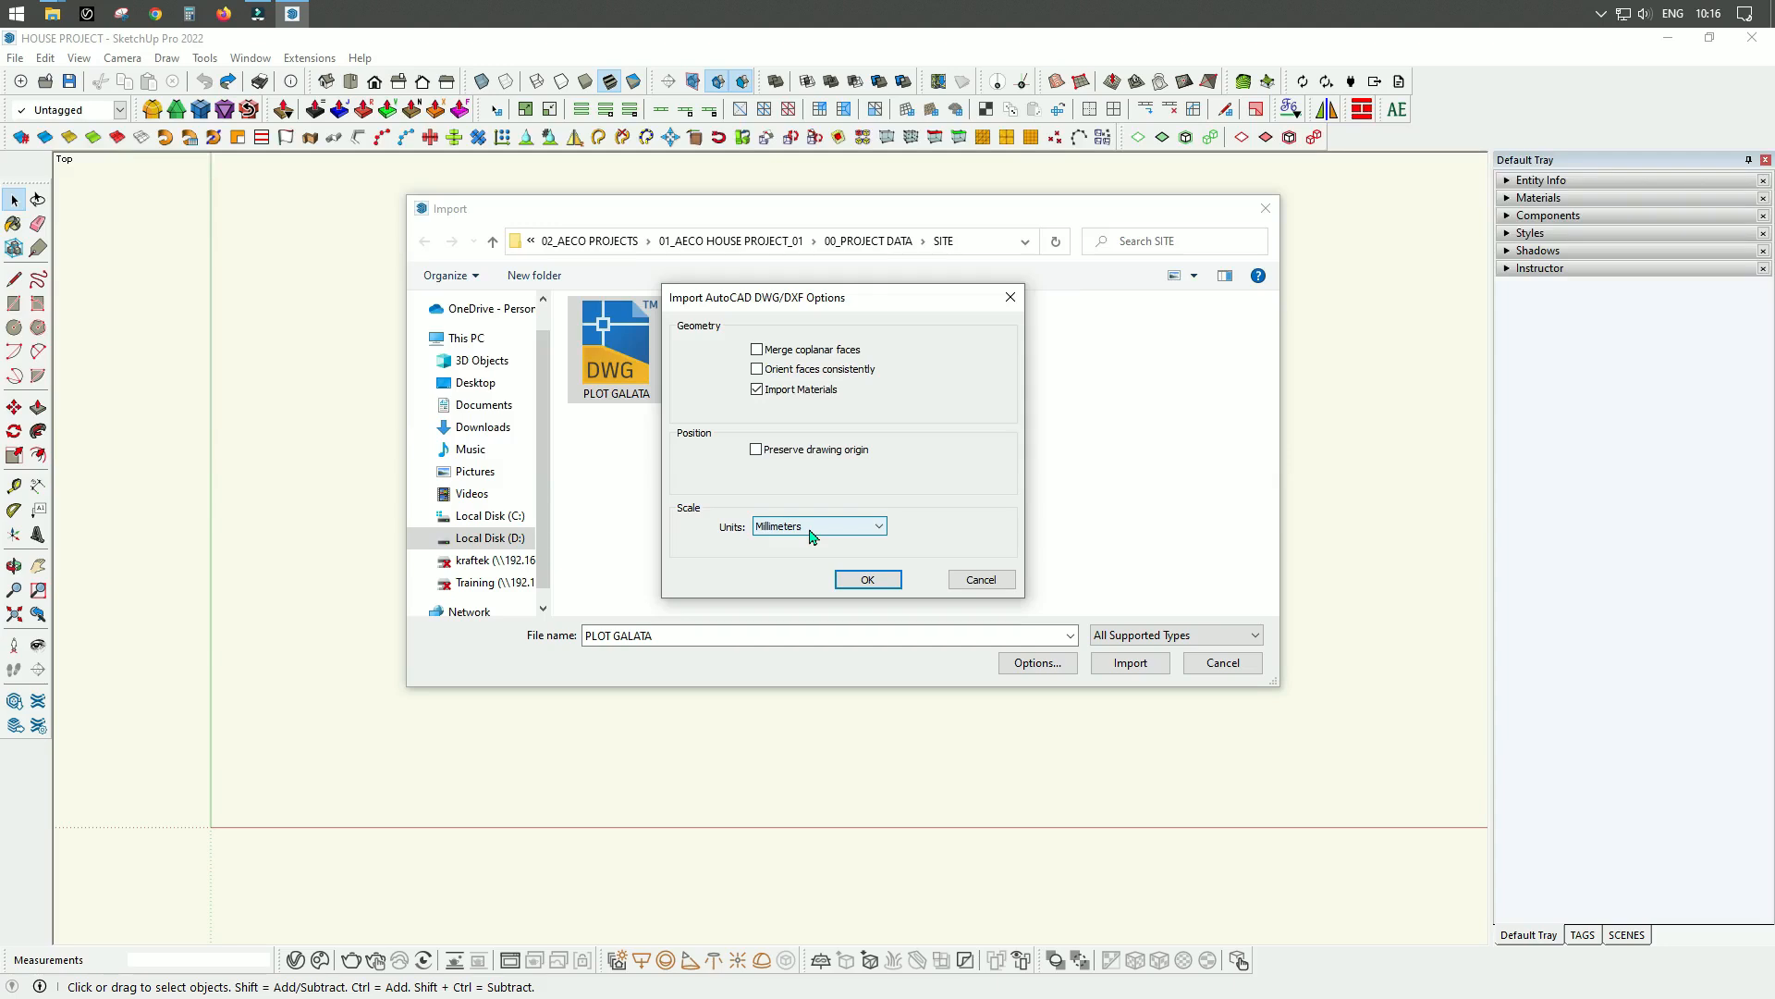
left_click(834, 535)
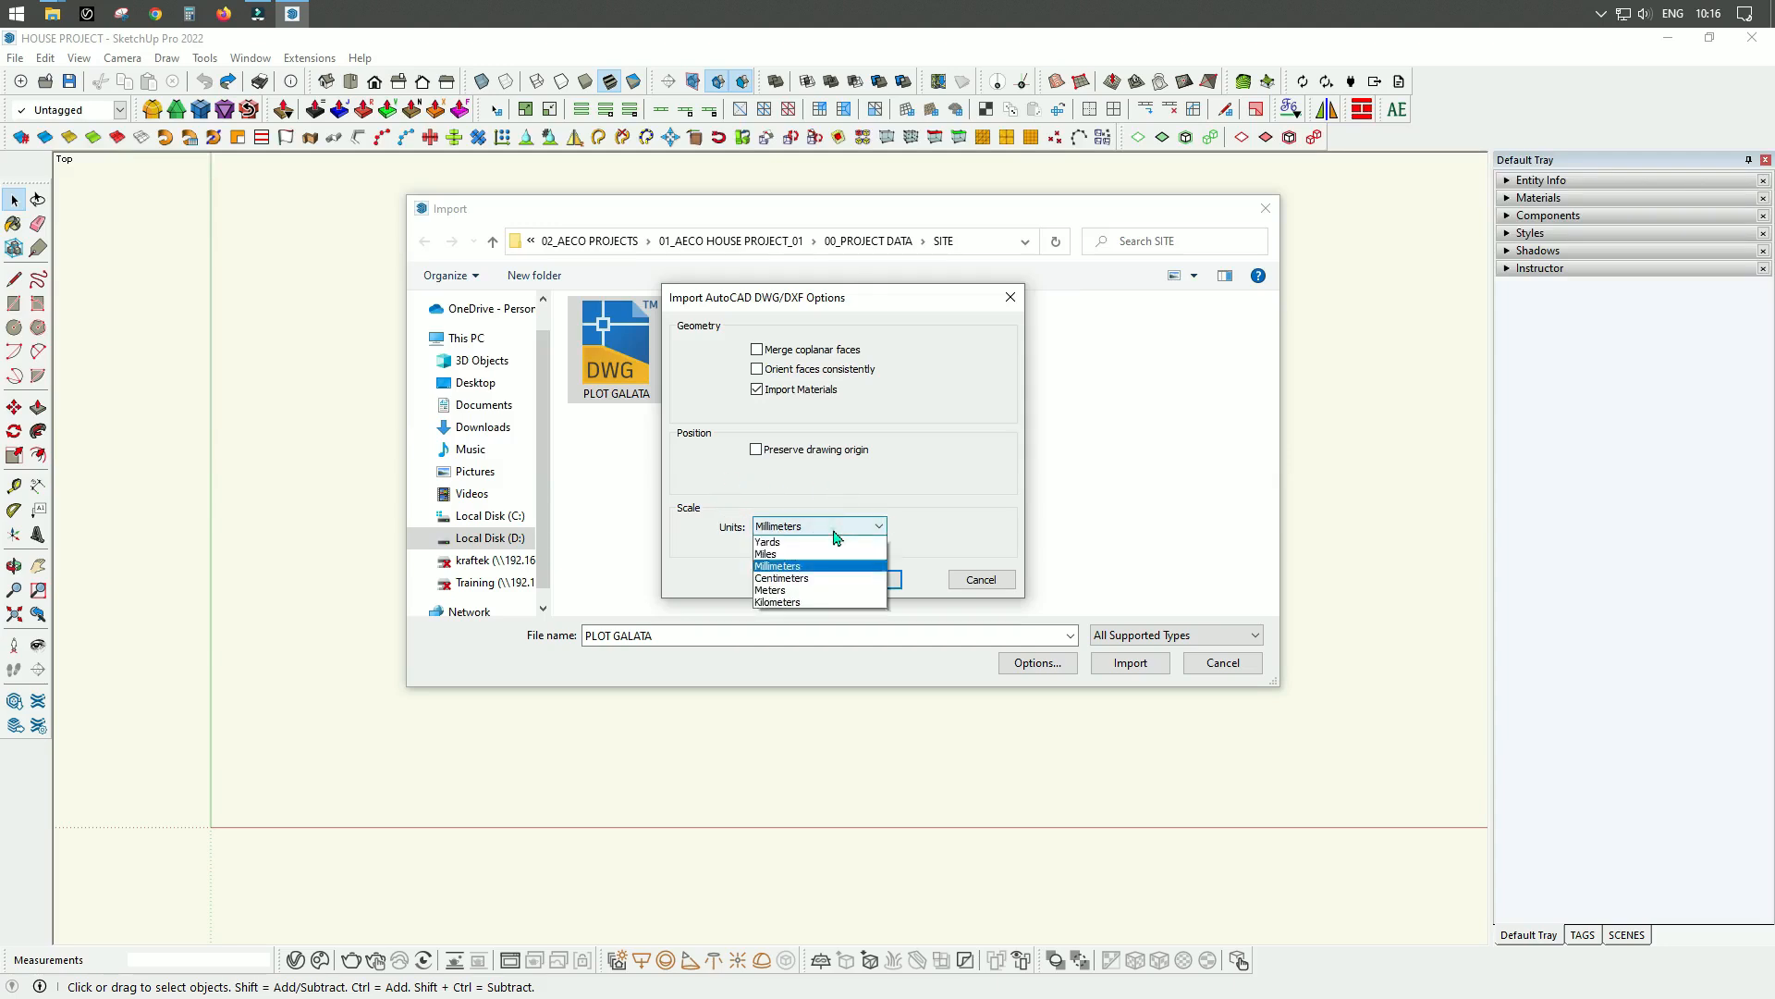
left_click(784, 602)
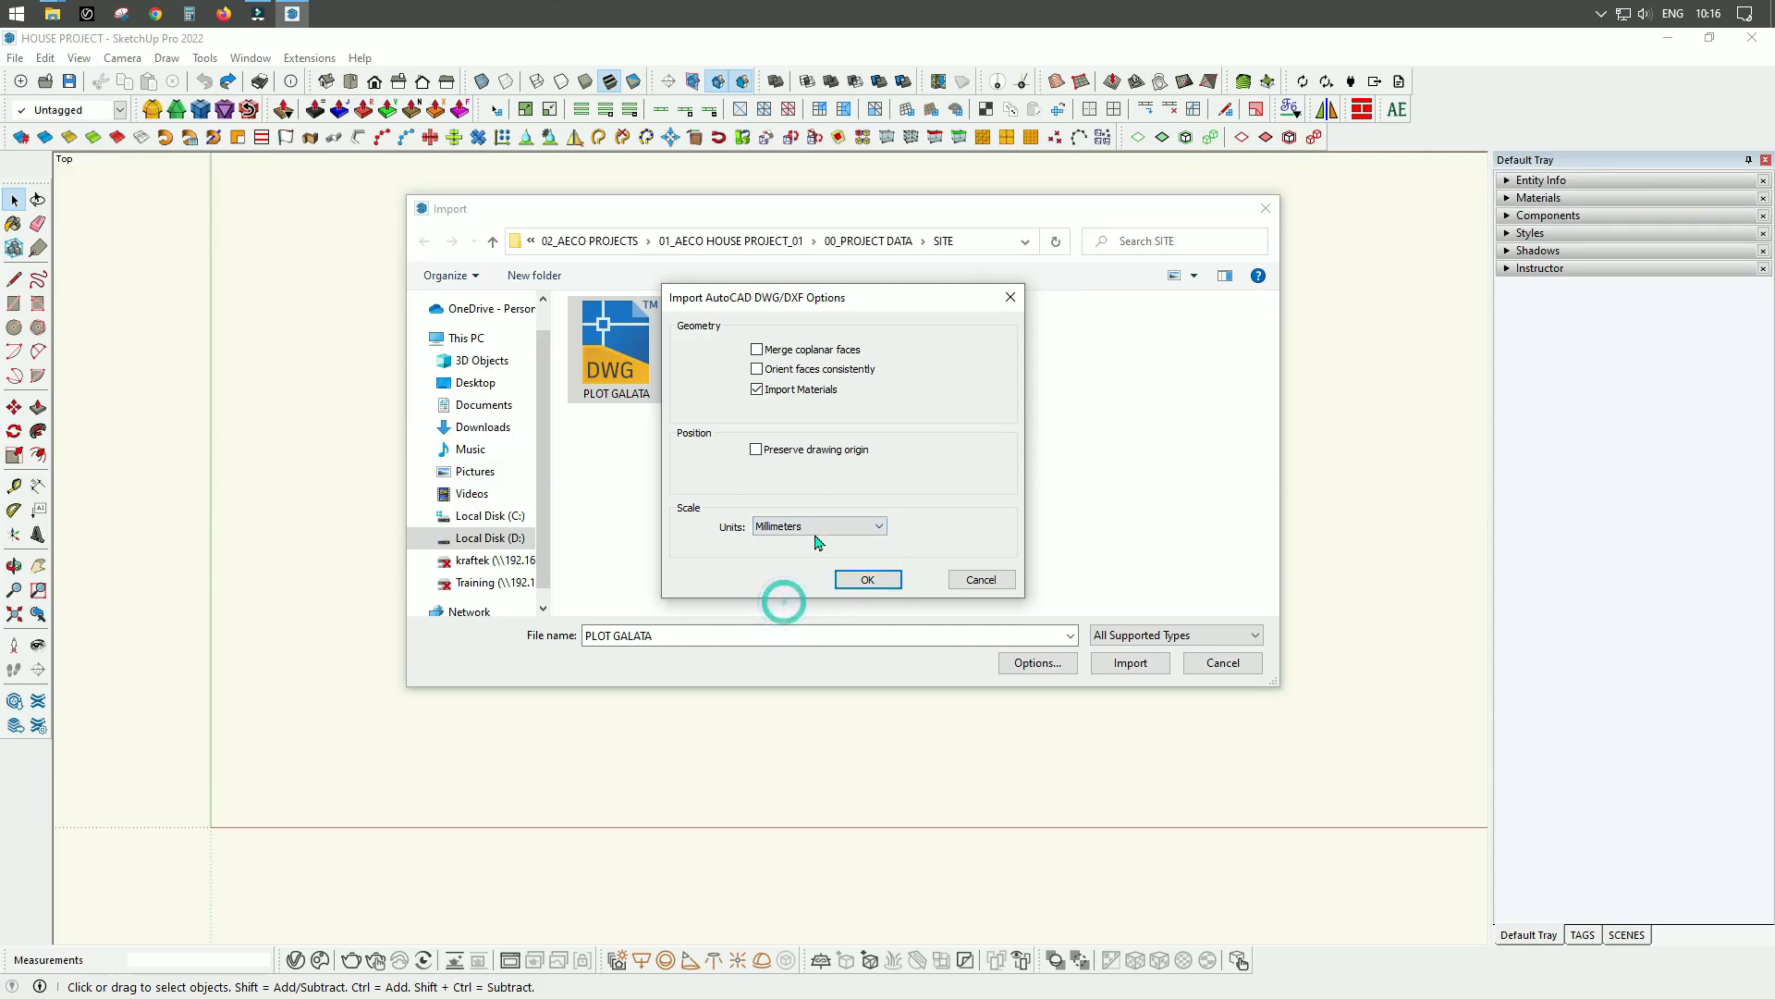
left_click(868, 581)
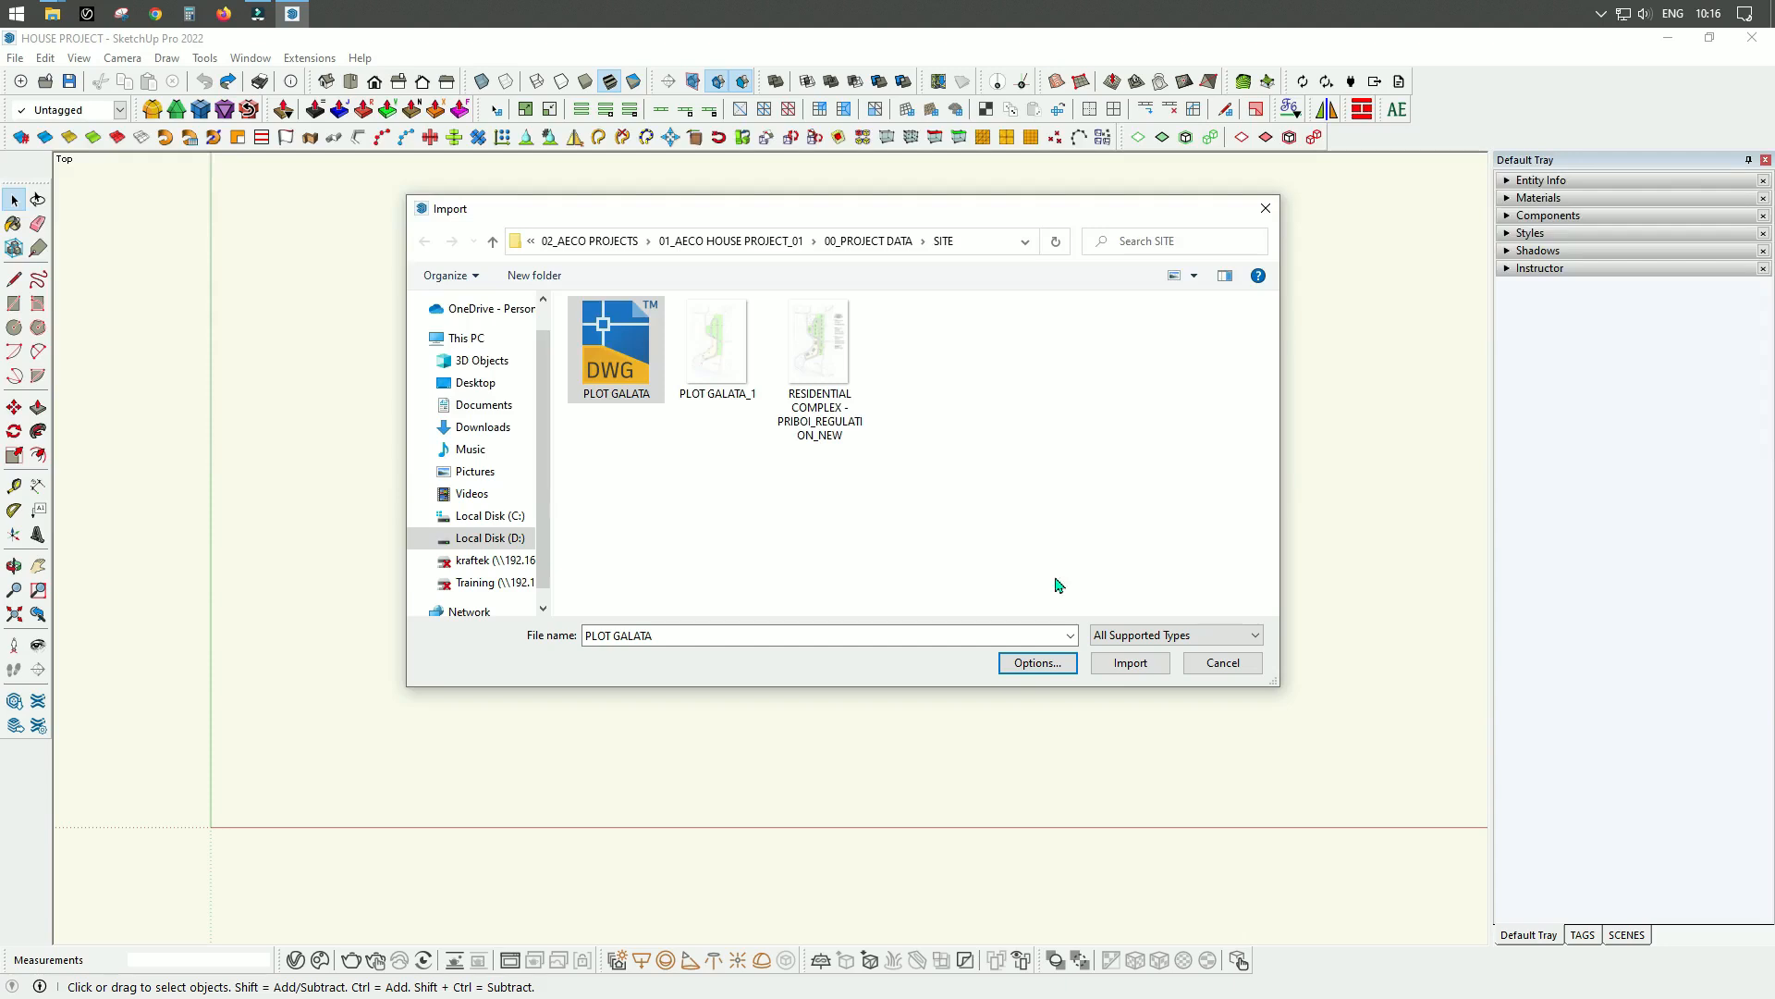
left_click(1129, 662)
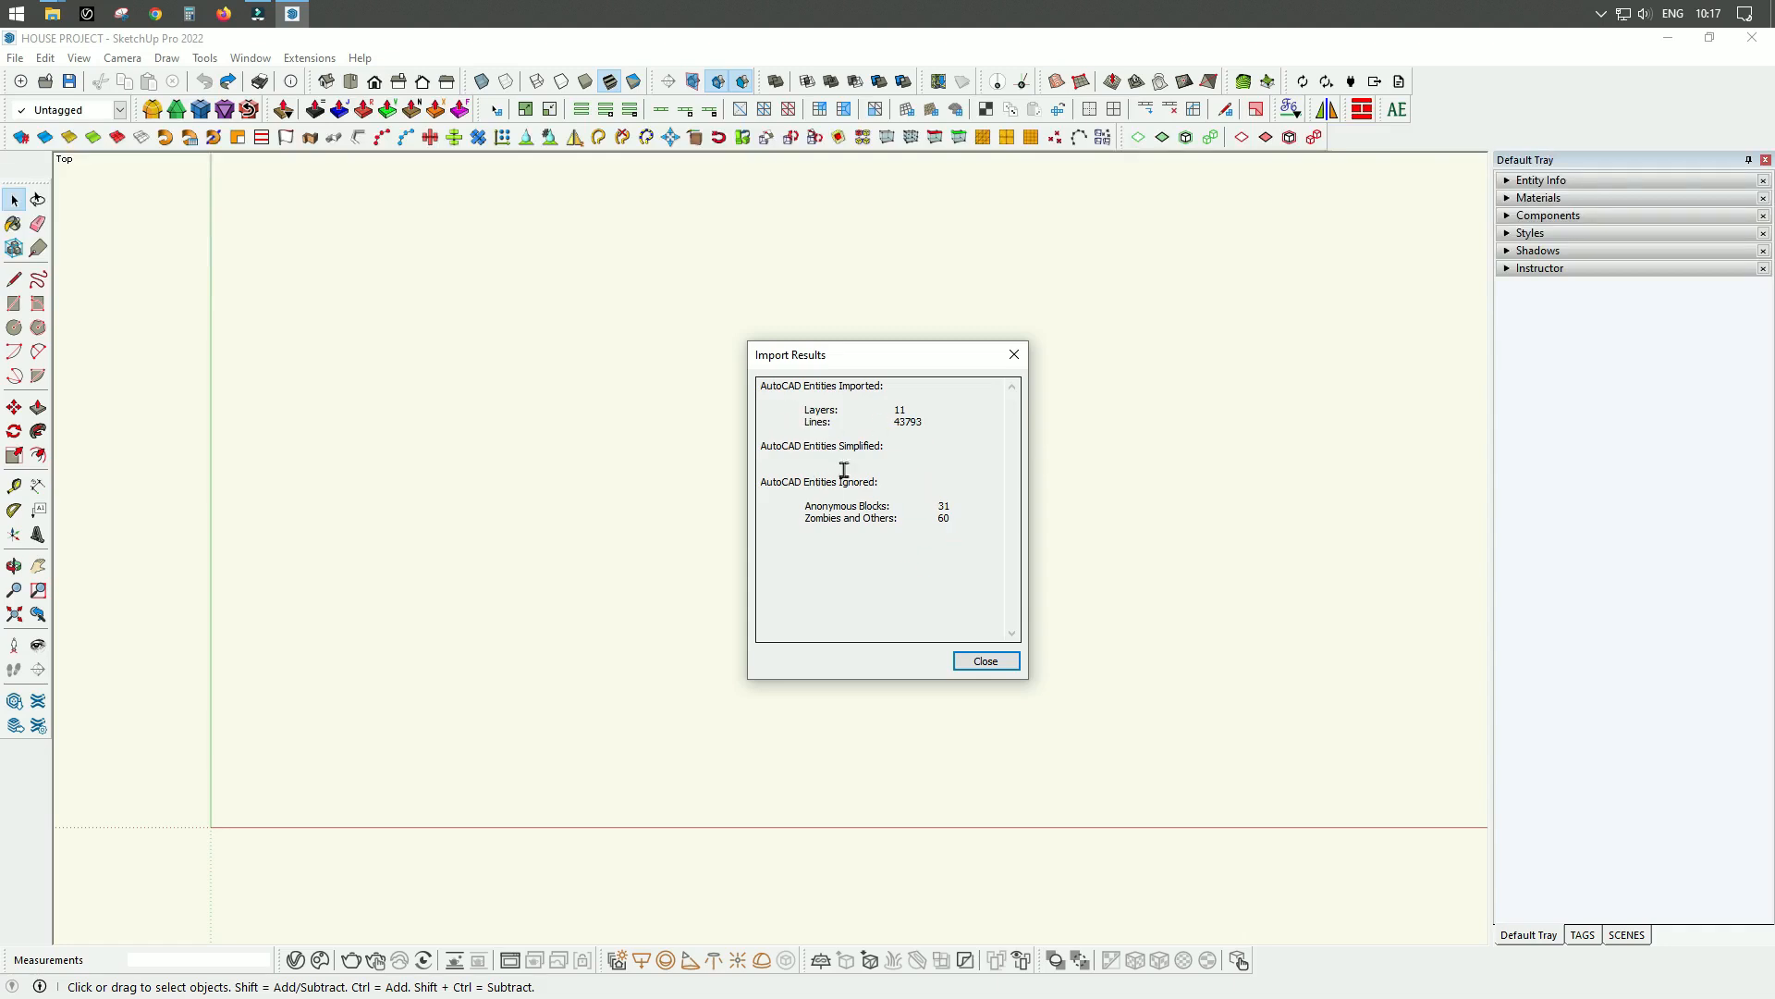
left_click(994, 661)
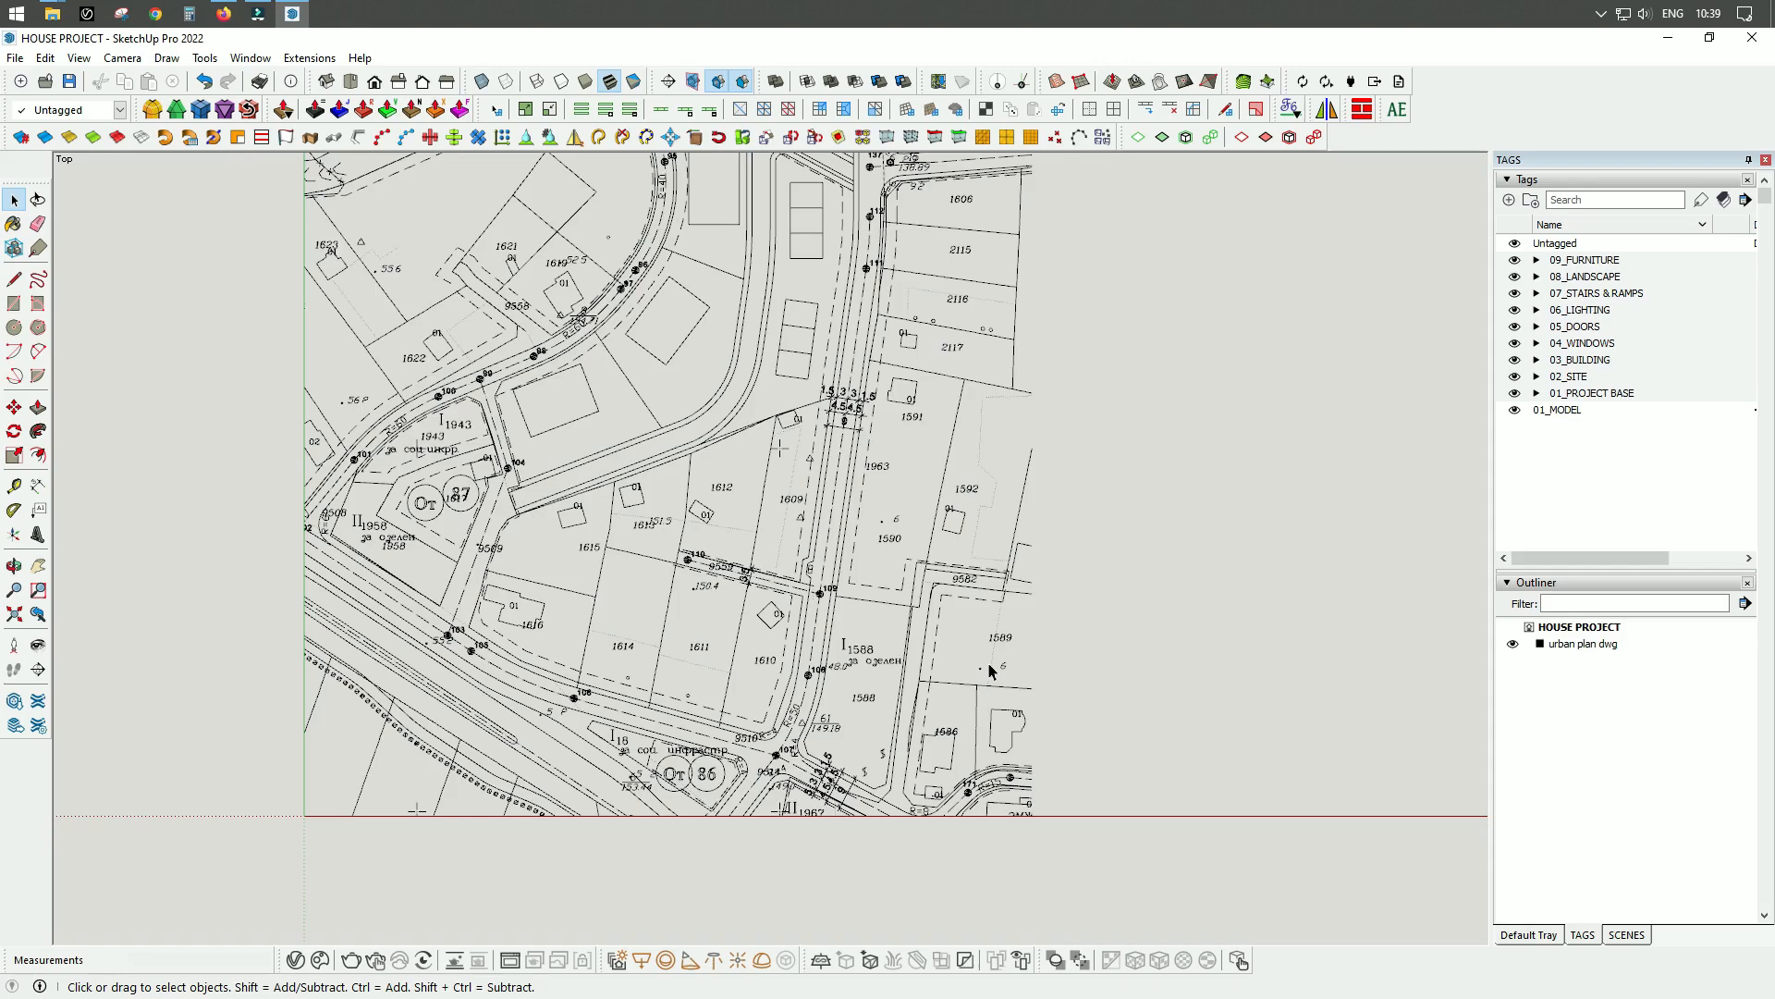
Examine the imported site plan closely around the dimensioned road between plots 1609 and 1963.
mouse_move(1023, 675)
middle_mouse_down()
mouse_move(1026, 626)
mouse_move(915, 448)
mouse_move(702, 175)
mouse_move(793, 412)
mouse_move(825, 425)
mouse_move(918, 571)
mouse_move(968, 592)
mouse_move(912, 397)
mouse_move(1032, 609)
mouse_move(1256, 773)
middle_mouse_up()
left_click(930, 614)
mouse_move(1091, 614)
middle_mouse_down()
mouse_move(1014, 475)
mouse_move(1174, 630)
middle_mouse_up()
left_click(1274, 564)
scroll(1168, 236, "up", 5)
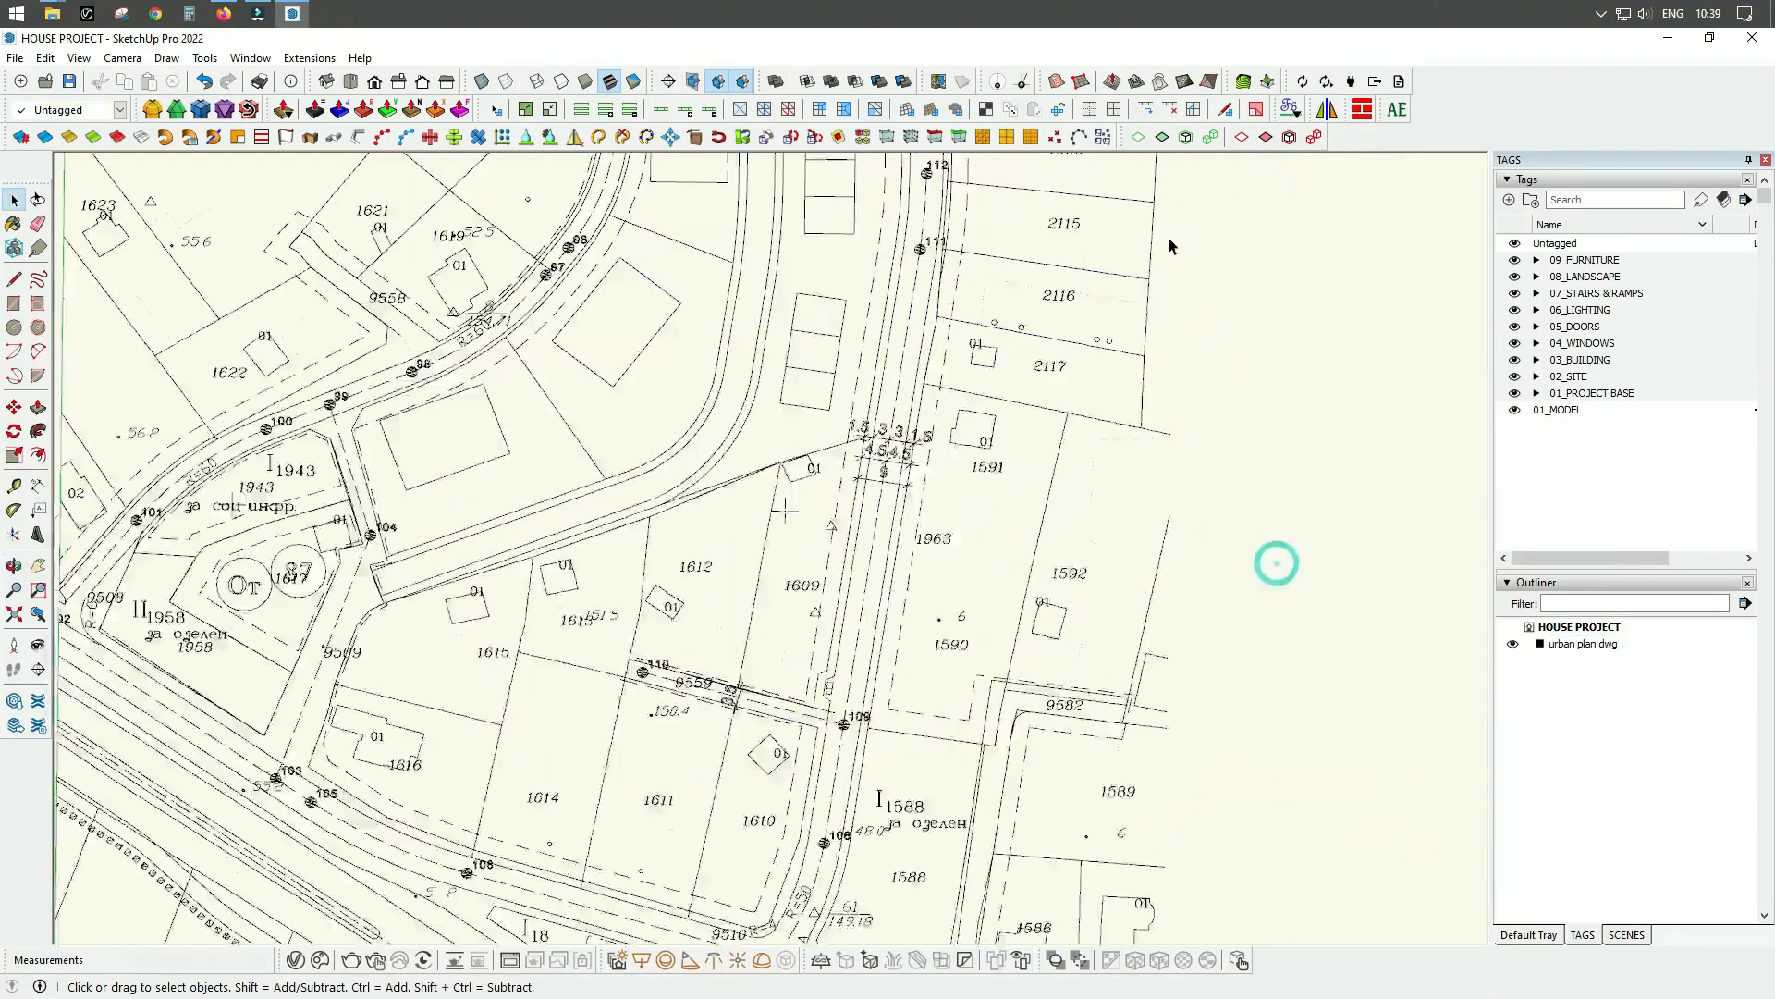
scroll(779, 623, "up", 3)
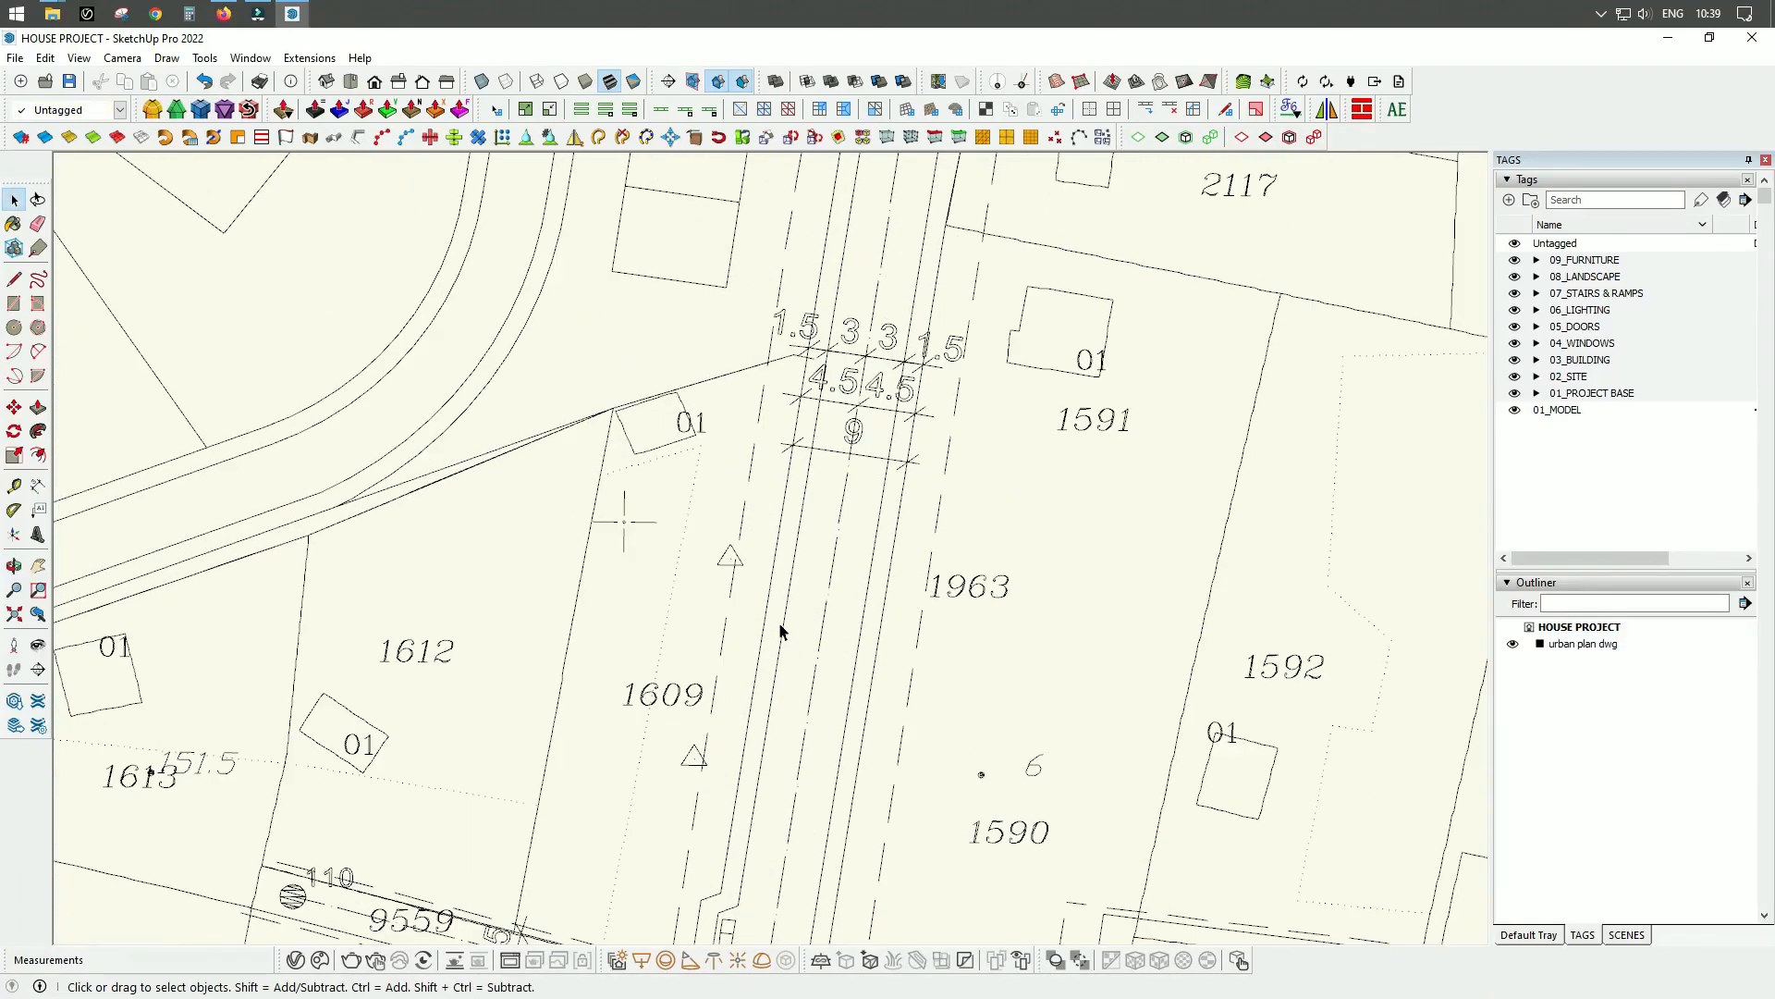
scroll(819, 468, "down", 4)
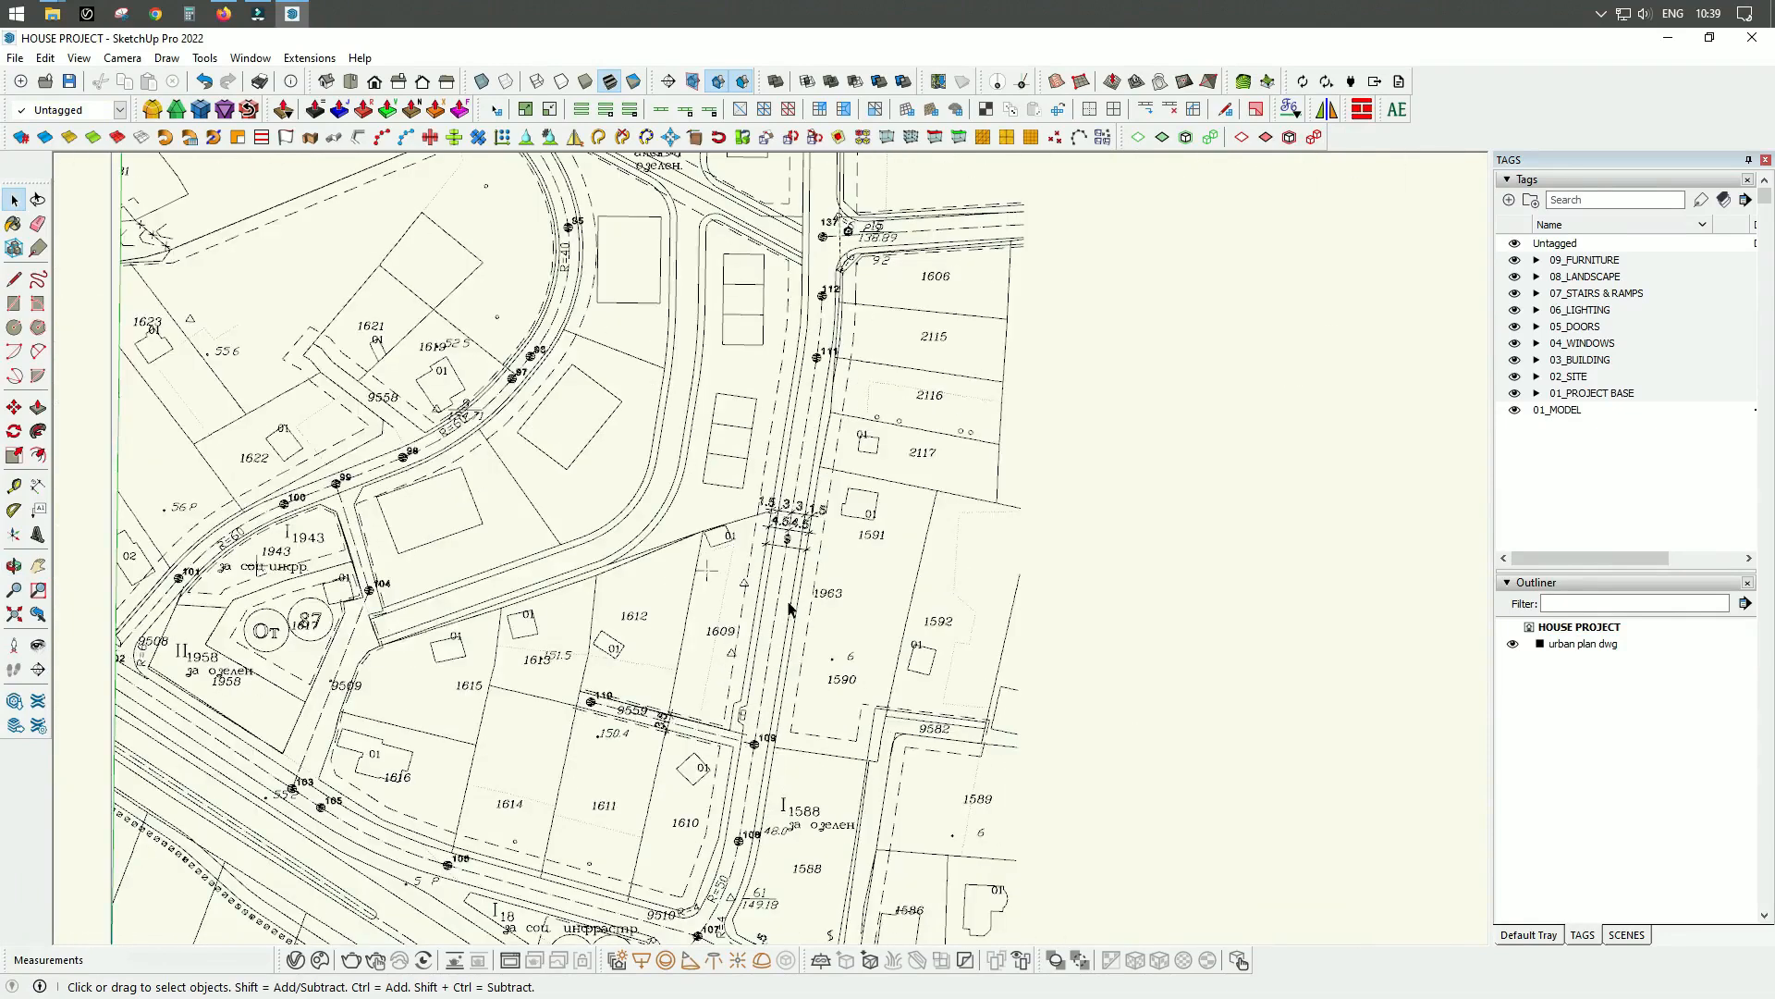
scroll(795, 596, "up", 3)
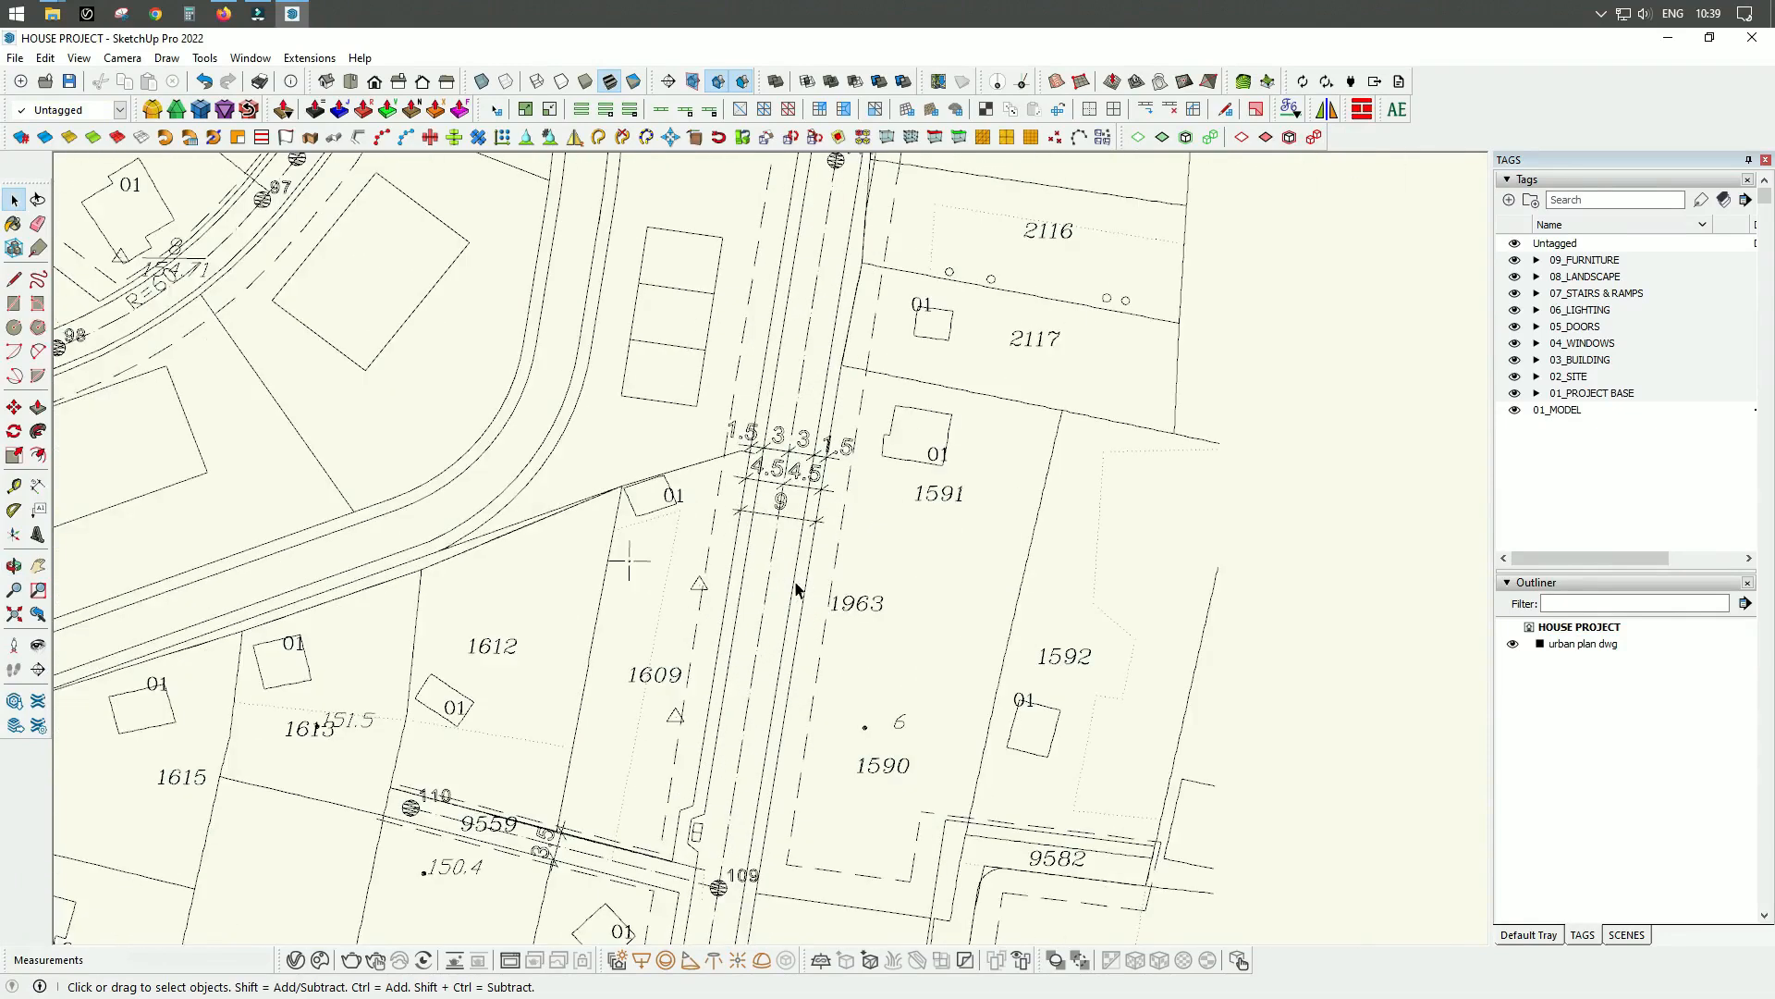
scroll(764, 575, "up", 3)
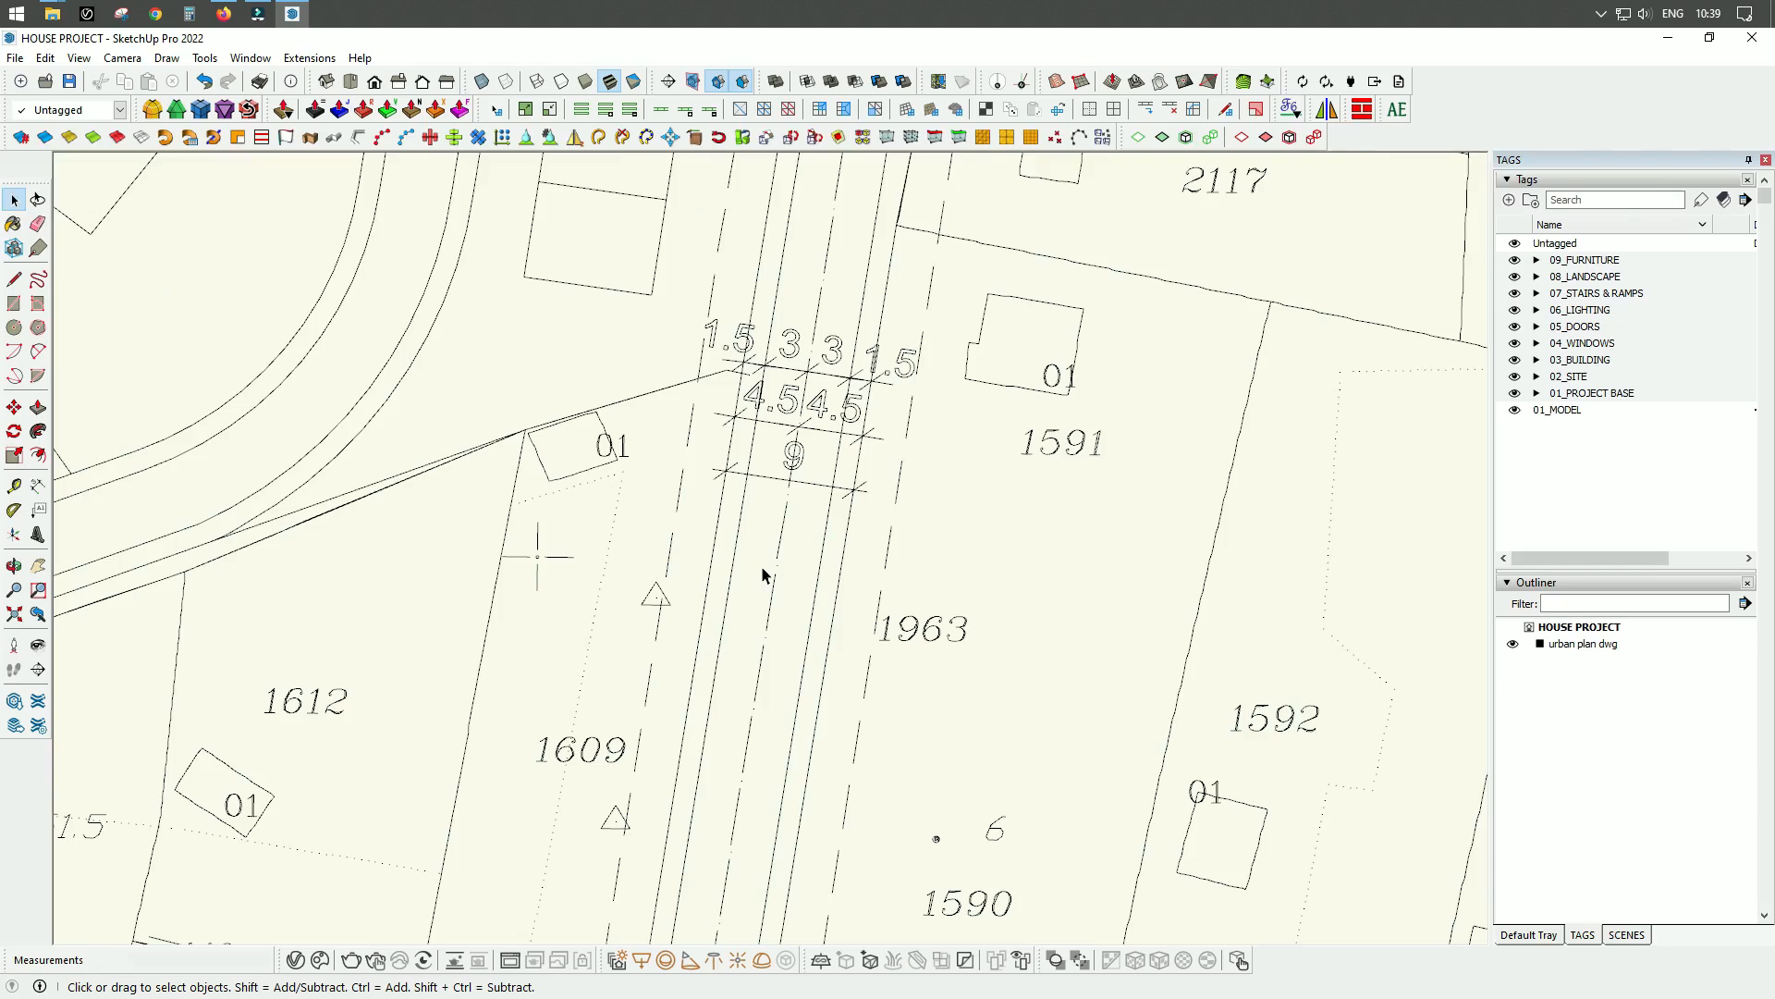
Measure the road's width between its outer edges just below the dimension marks beside plot 1963.
key("t")
scroll(731, 597, "up", 3)
left_click(716, 418)
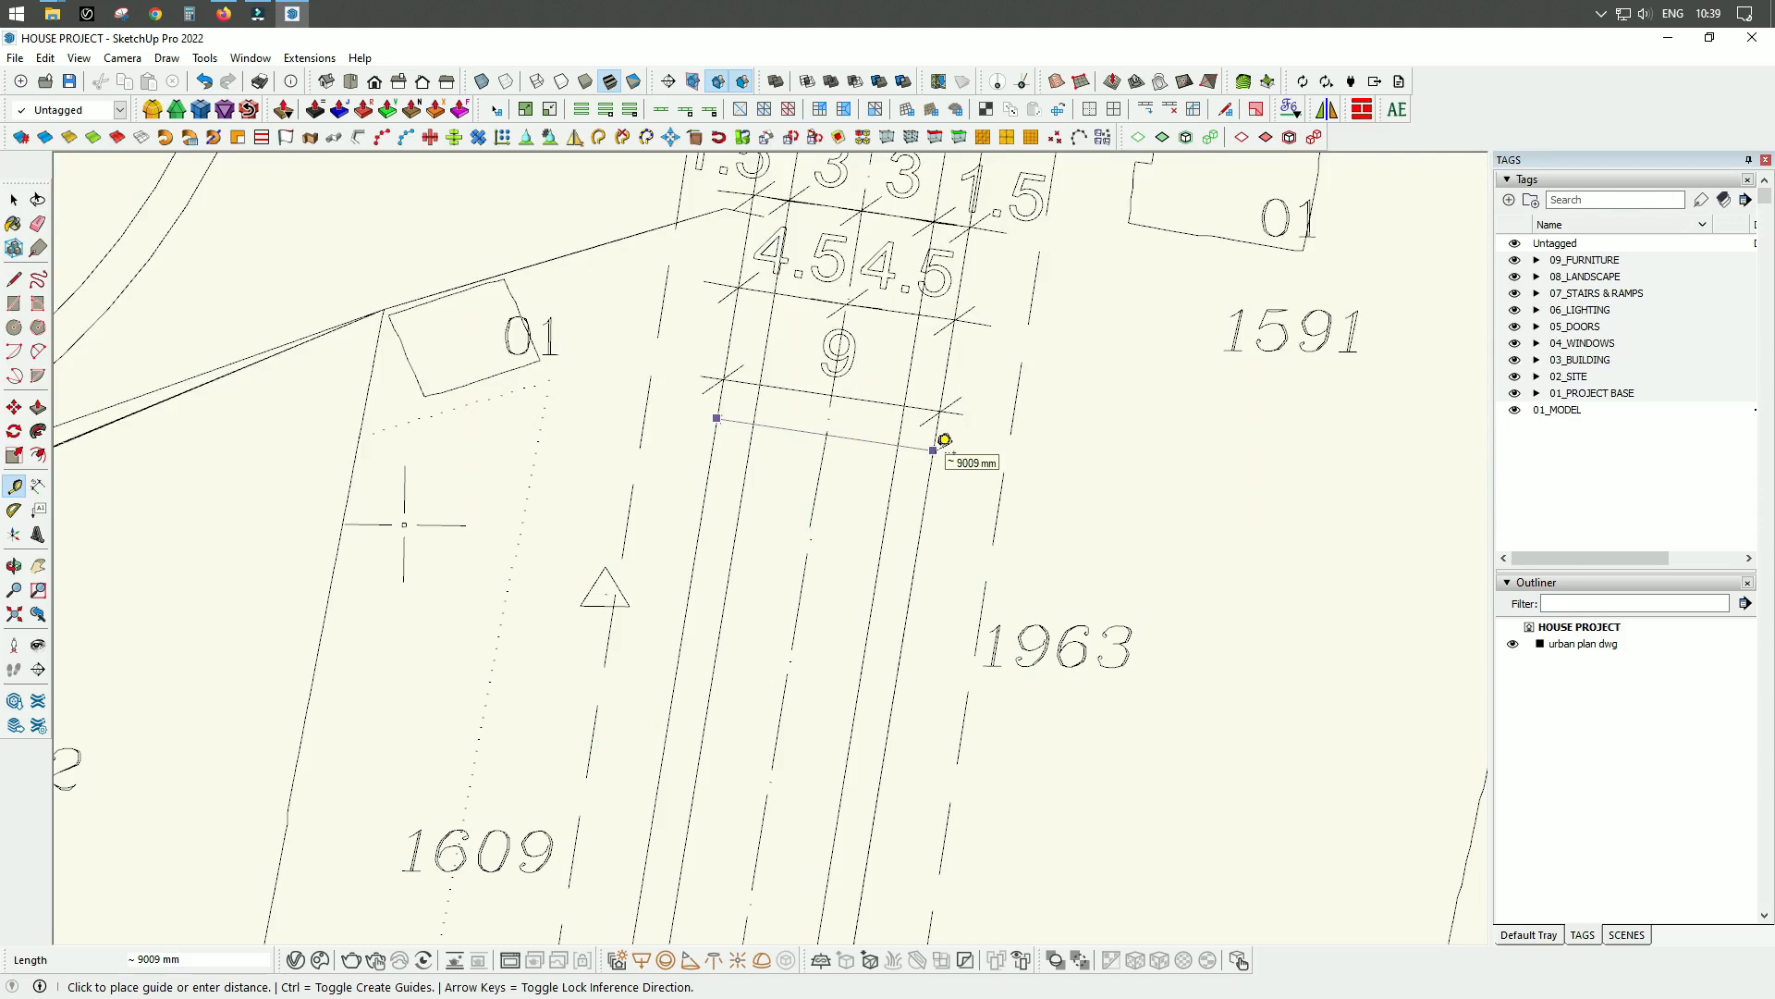
left_click(944, 440)
scroll(781, 375, "down", 3)
scroll(738, 431, "down", 10)
key("space")
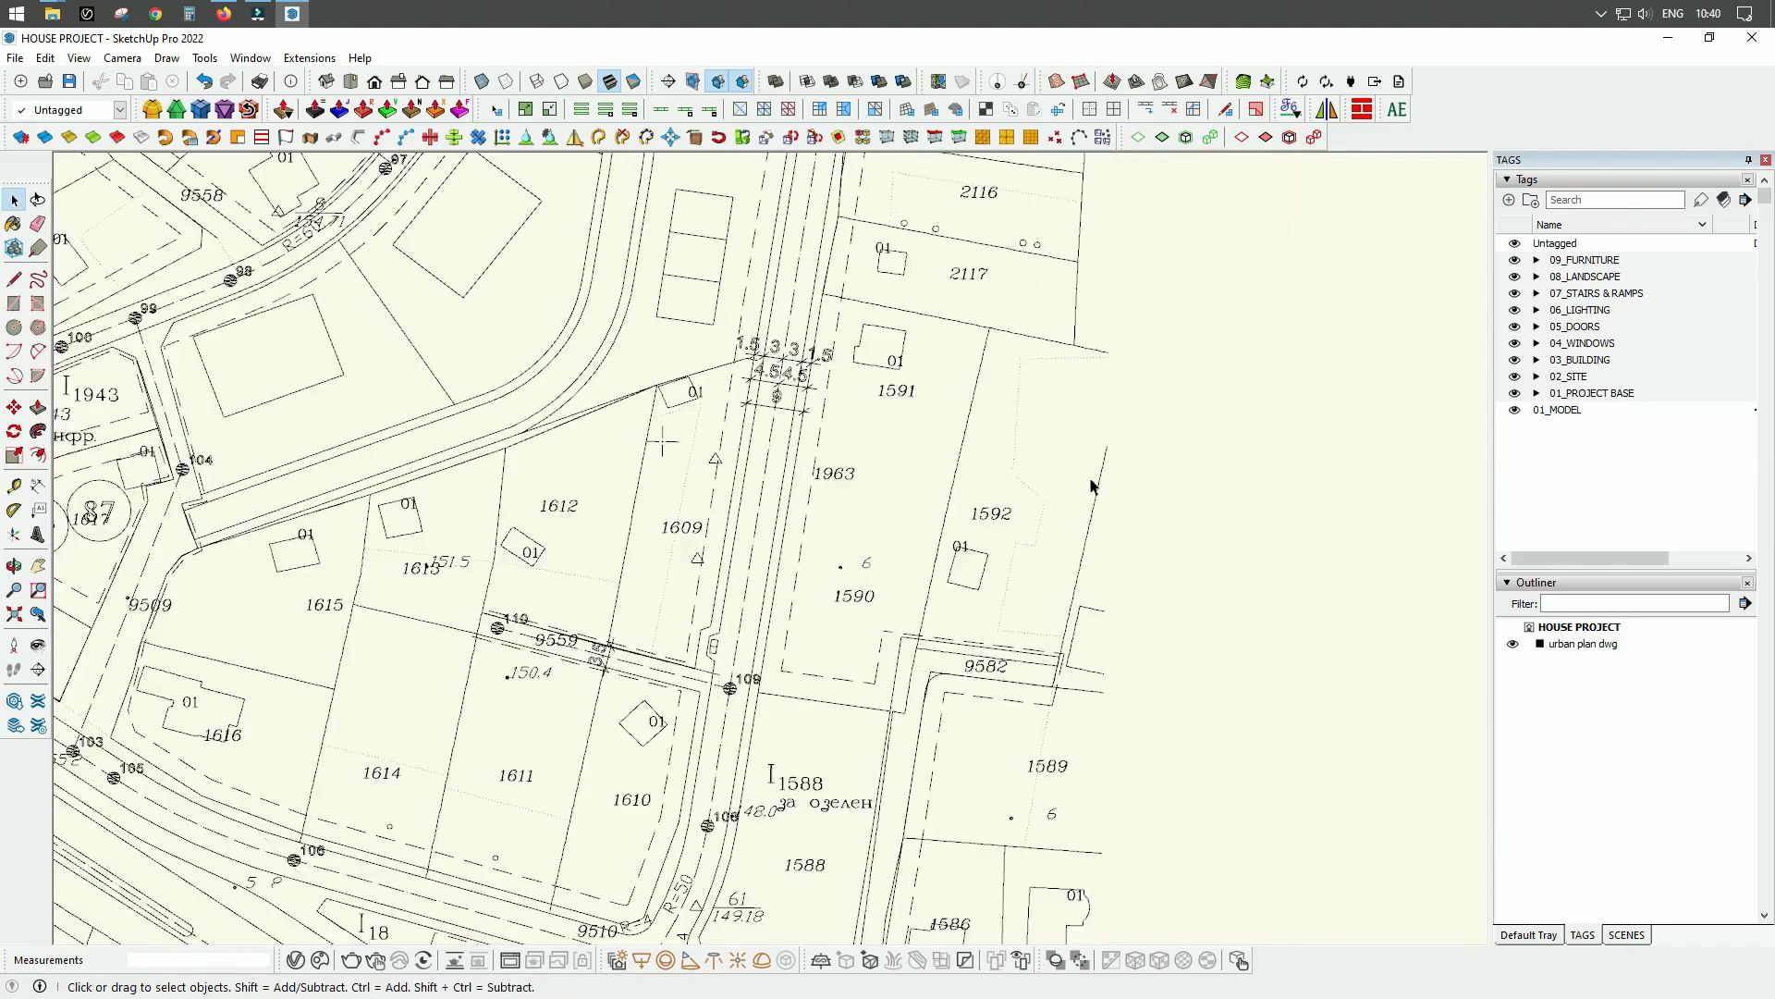
Select the imported site plan group and explode it, leaving nothing selected.
middle_click_drag(971, 603, 1013, 526)
scroll(1012, 534, "up", 2)
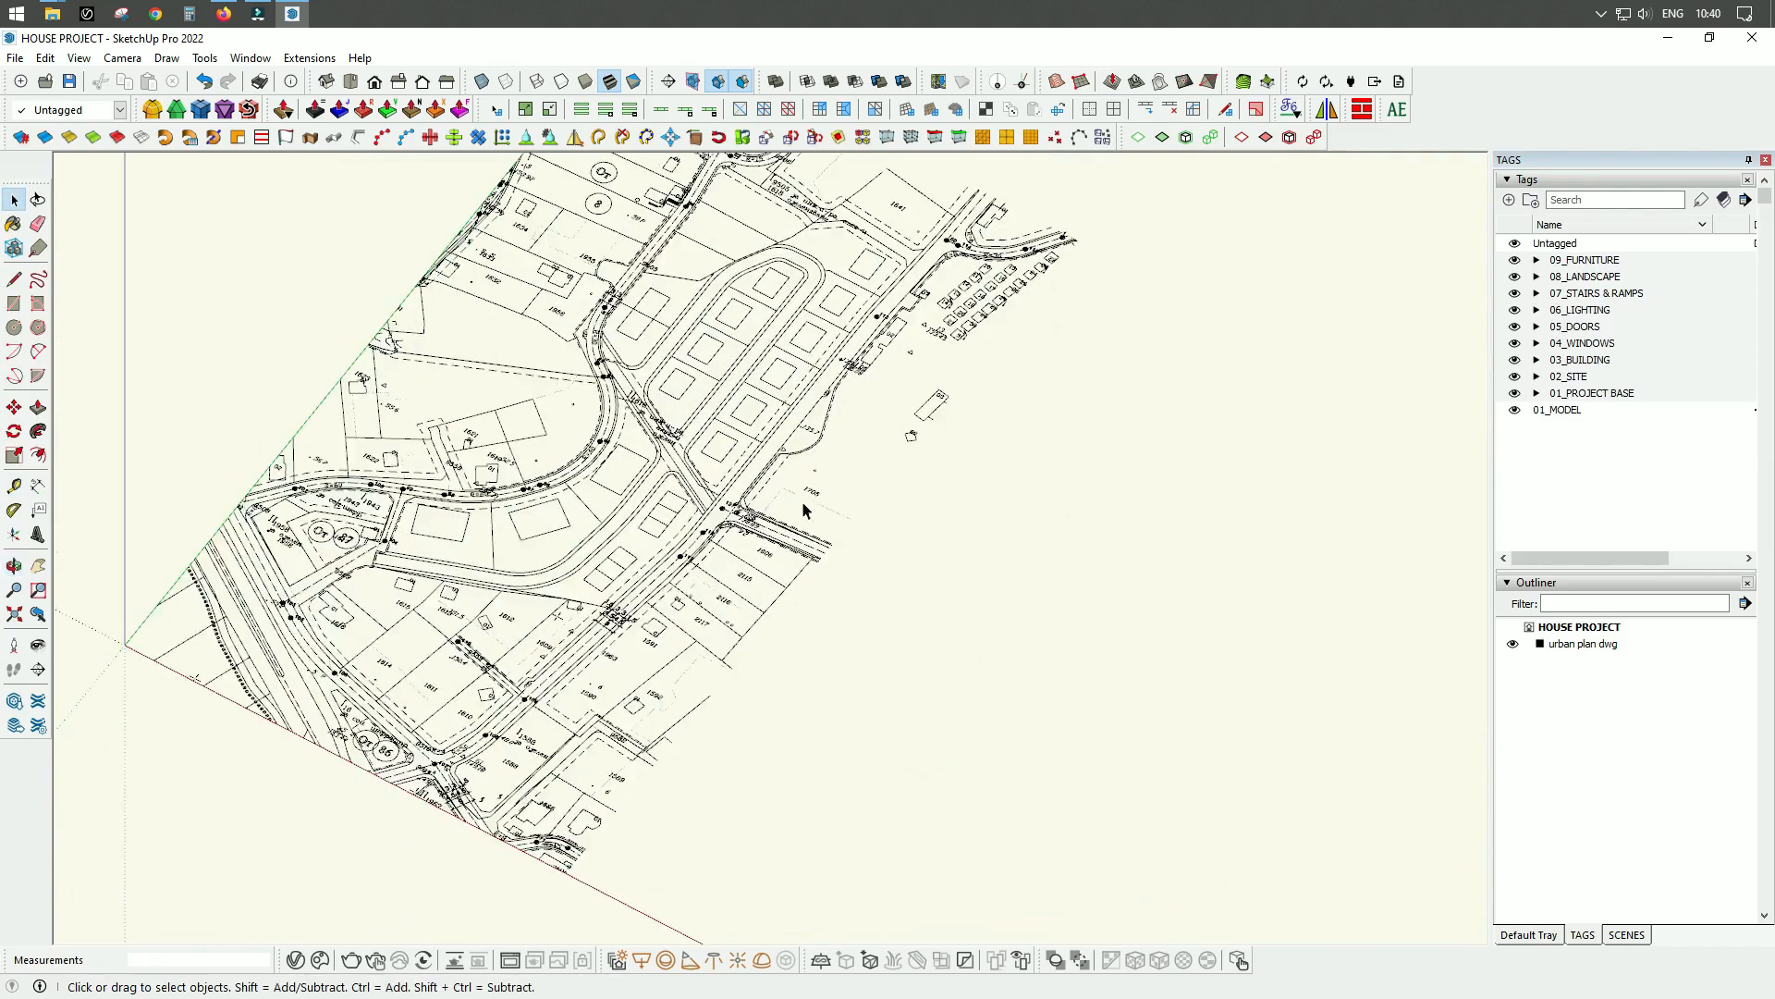
left_click(795, 532)
middle_click_drag(1001, 677, 1195, 516)
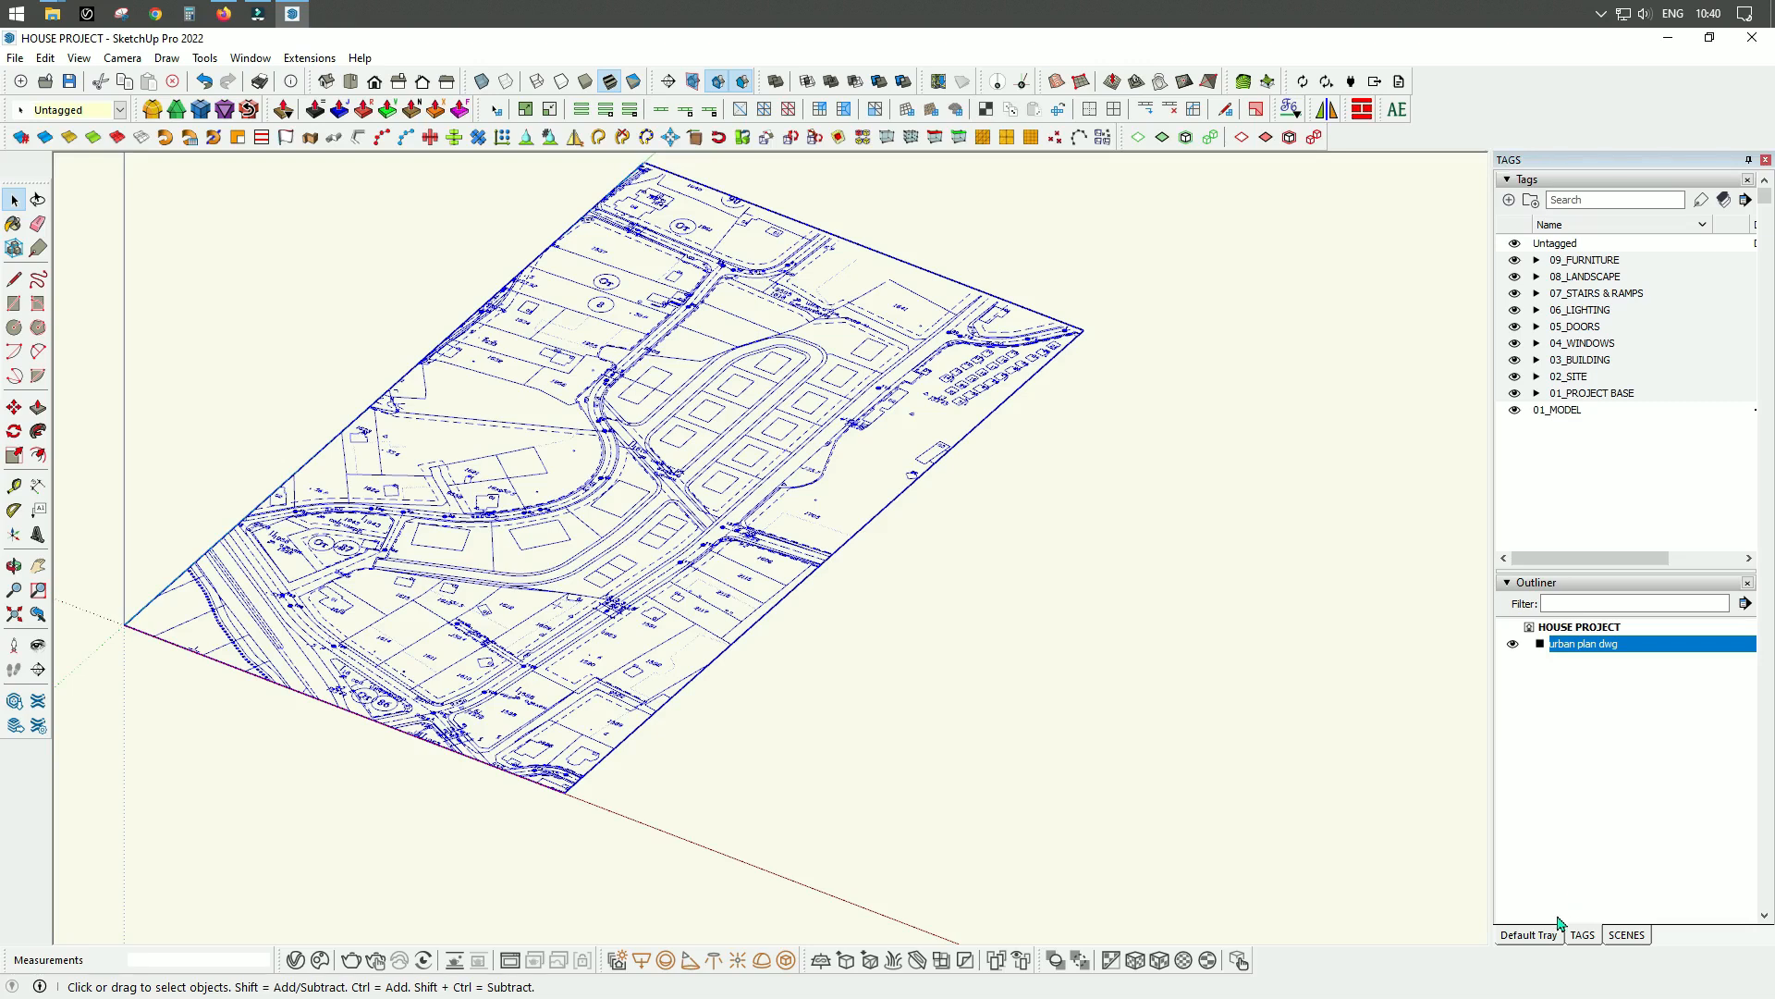
left_click(1535, 933)
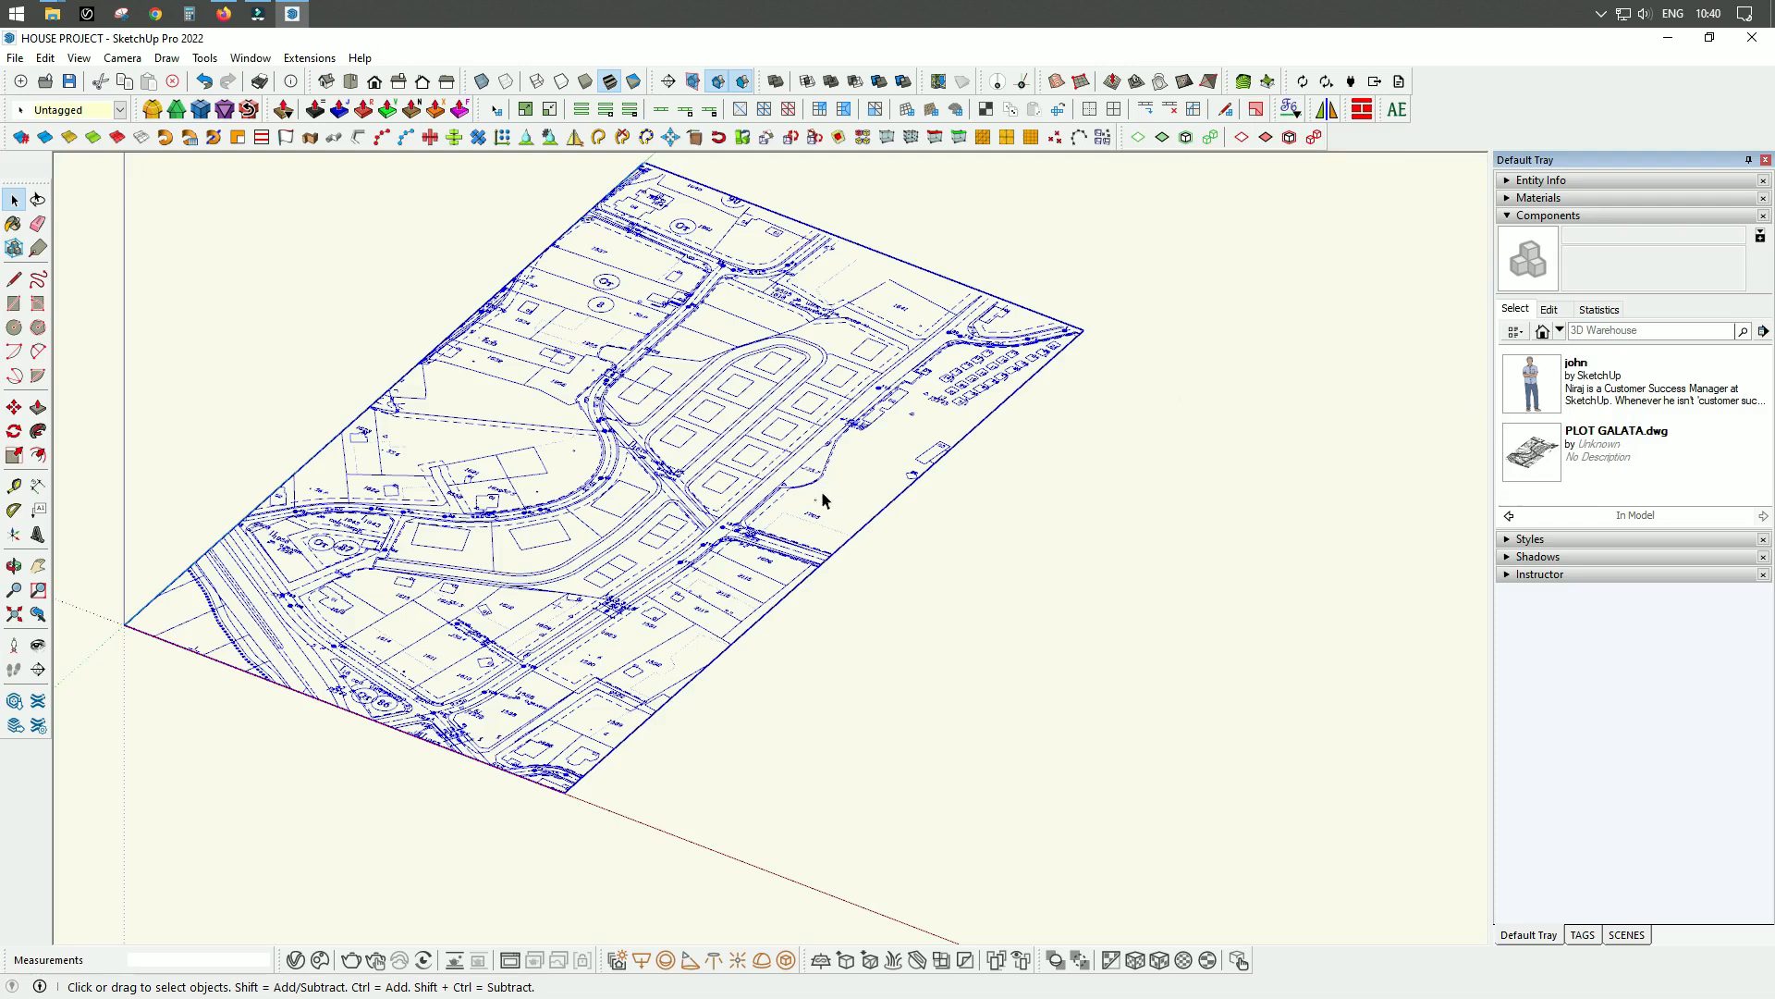
scroll(929, 532, "up", 4)
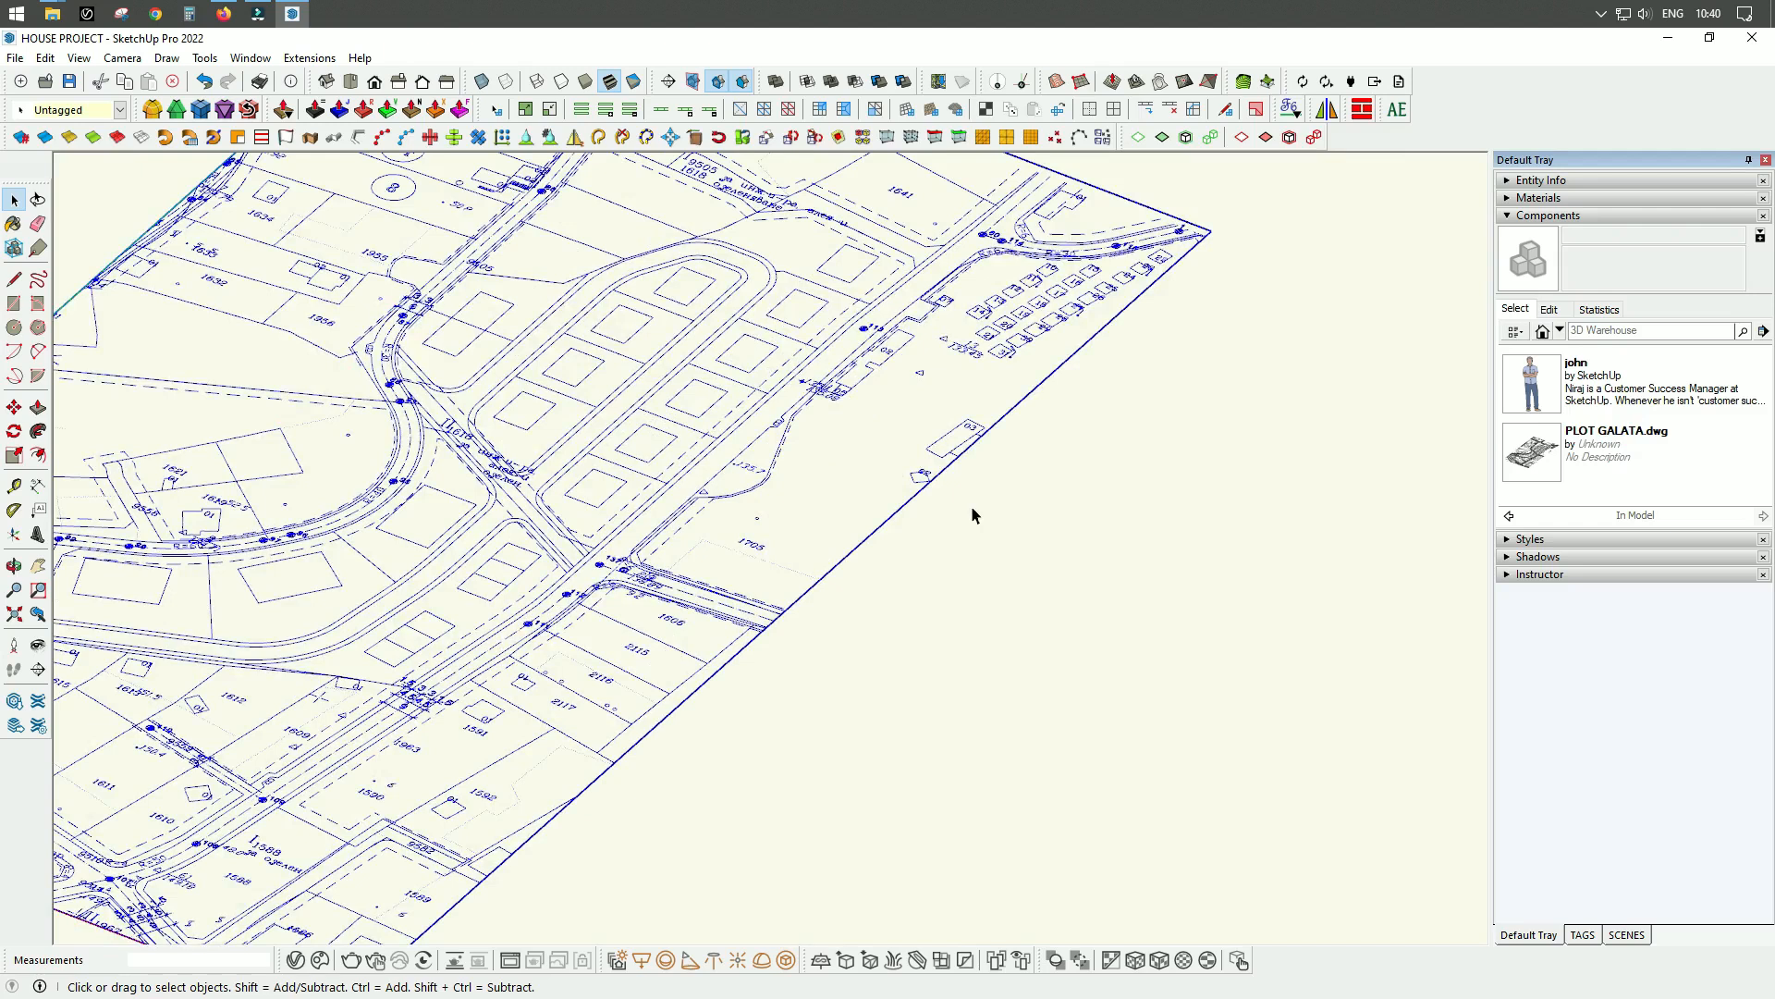
scroll(820, 493, "down", 5)
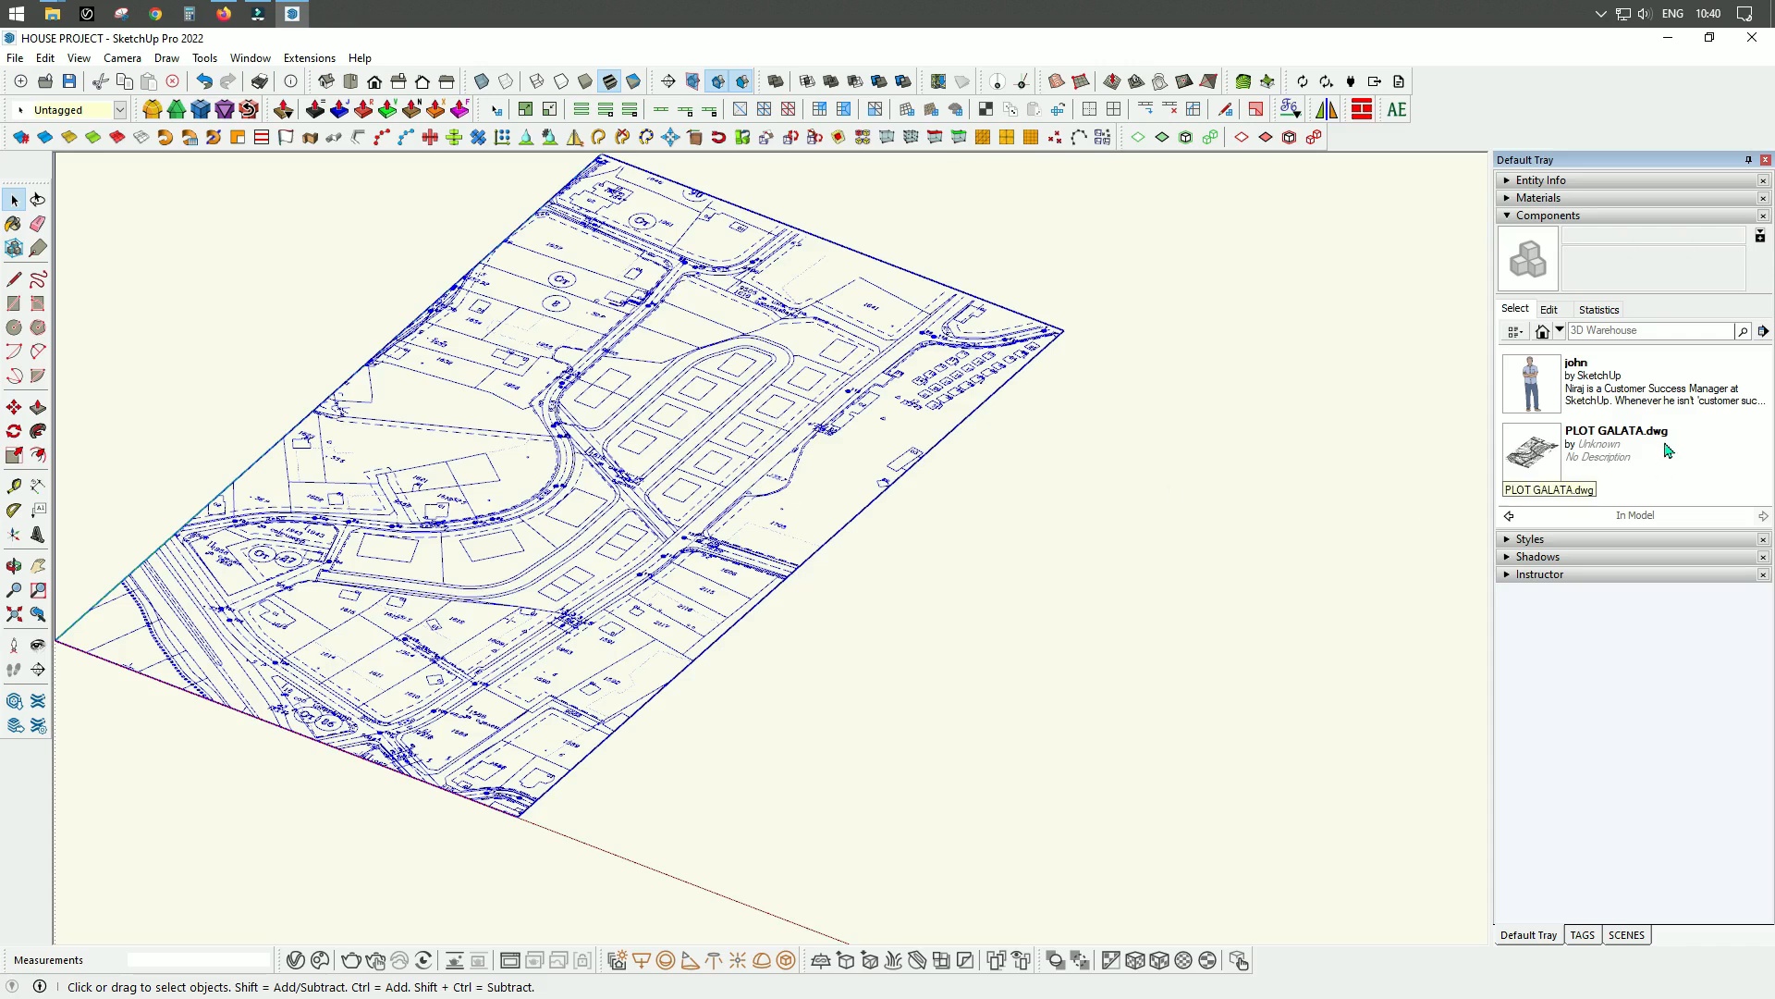
right_click(777, 433)
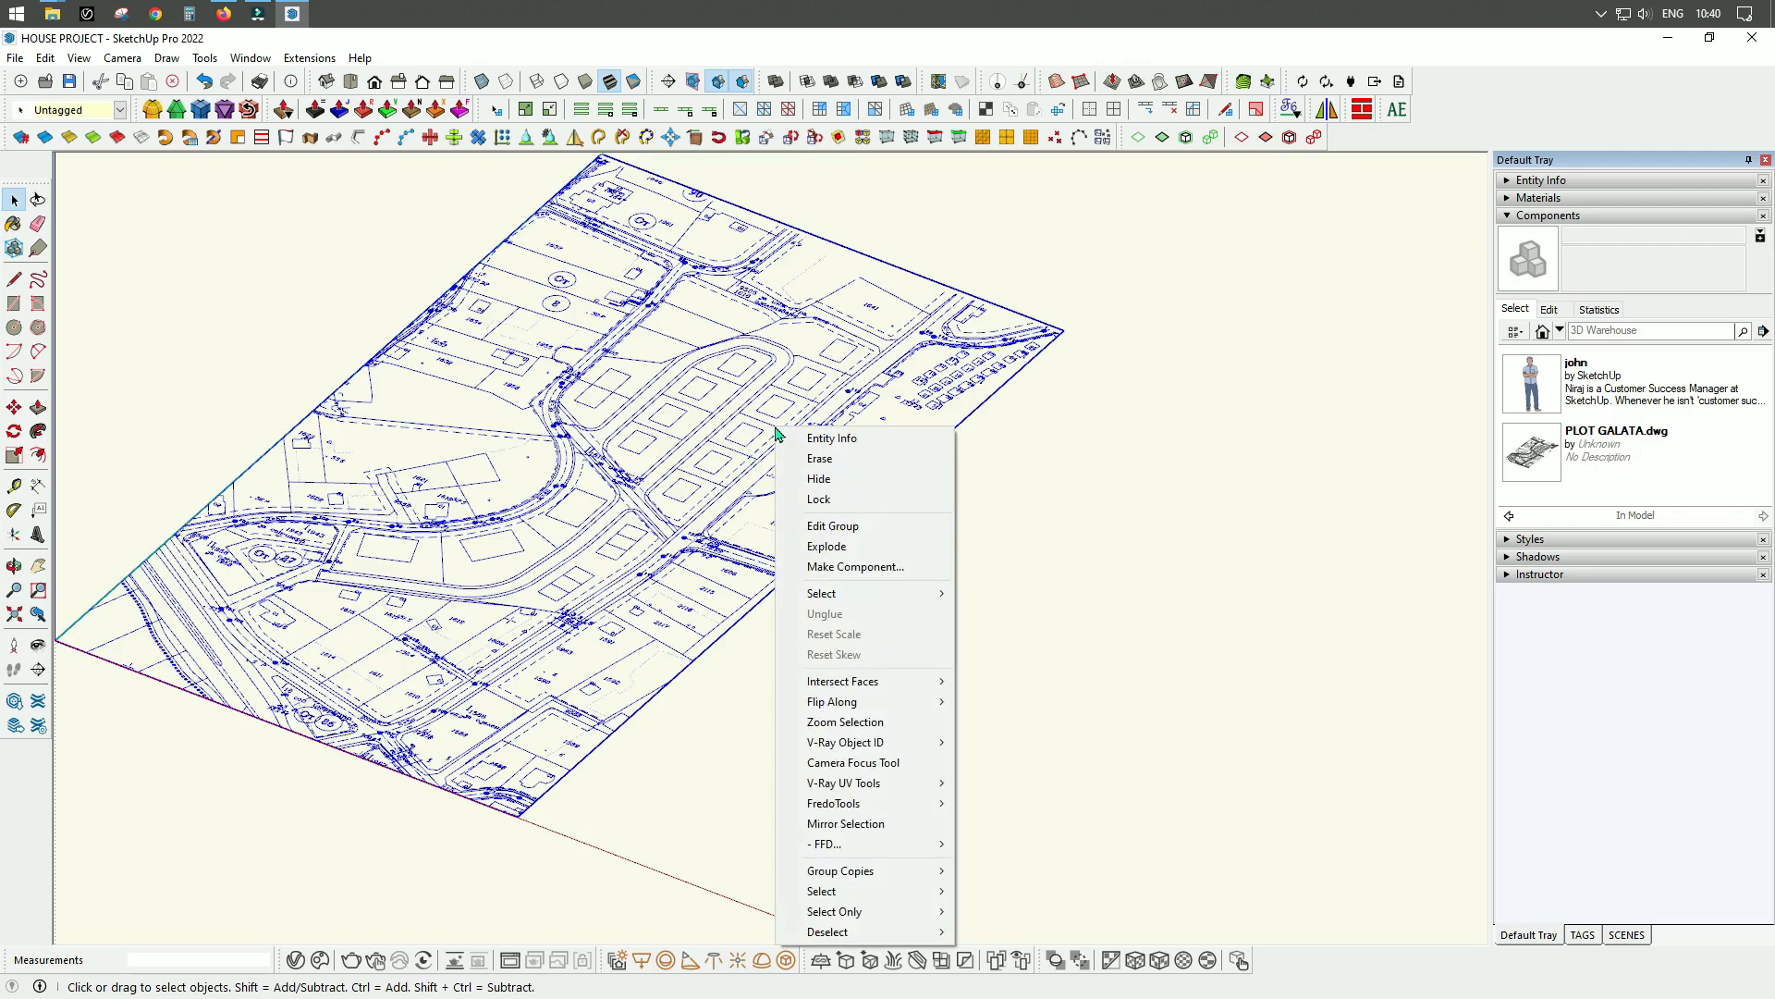
left_click(829, 548)
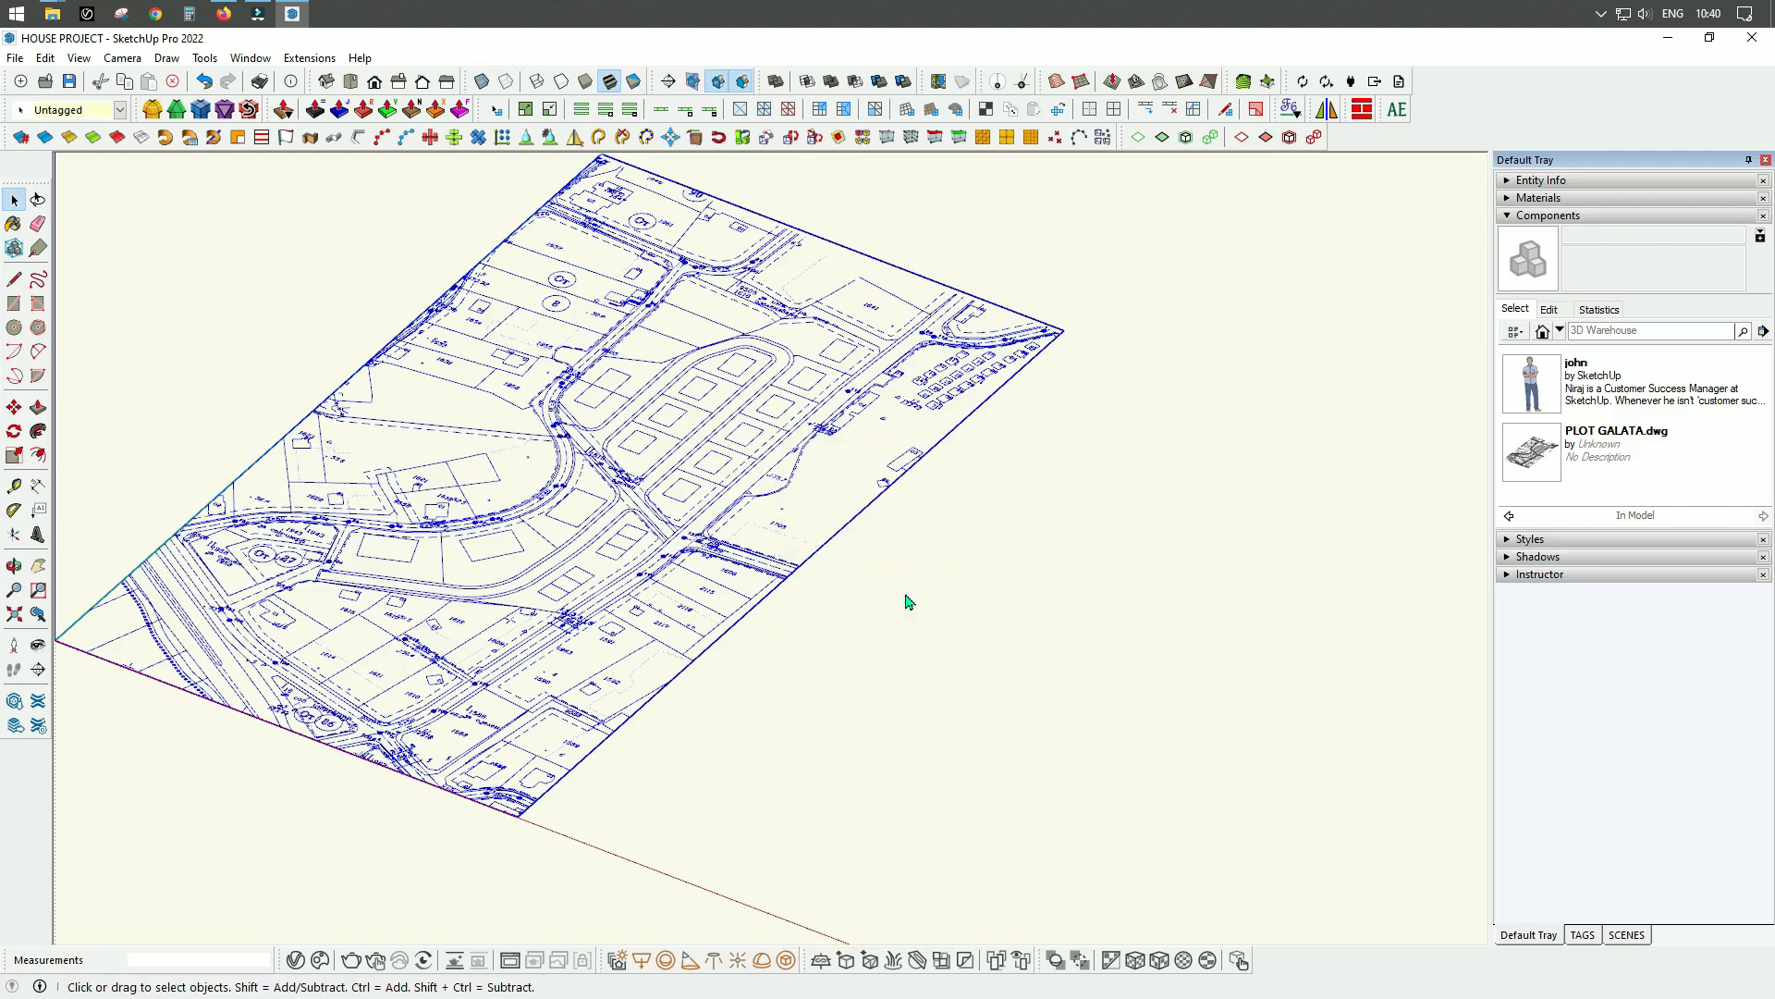
left_click(906, 598)
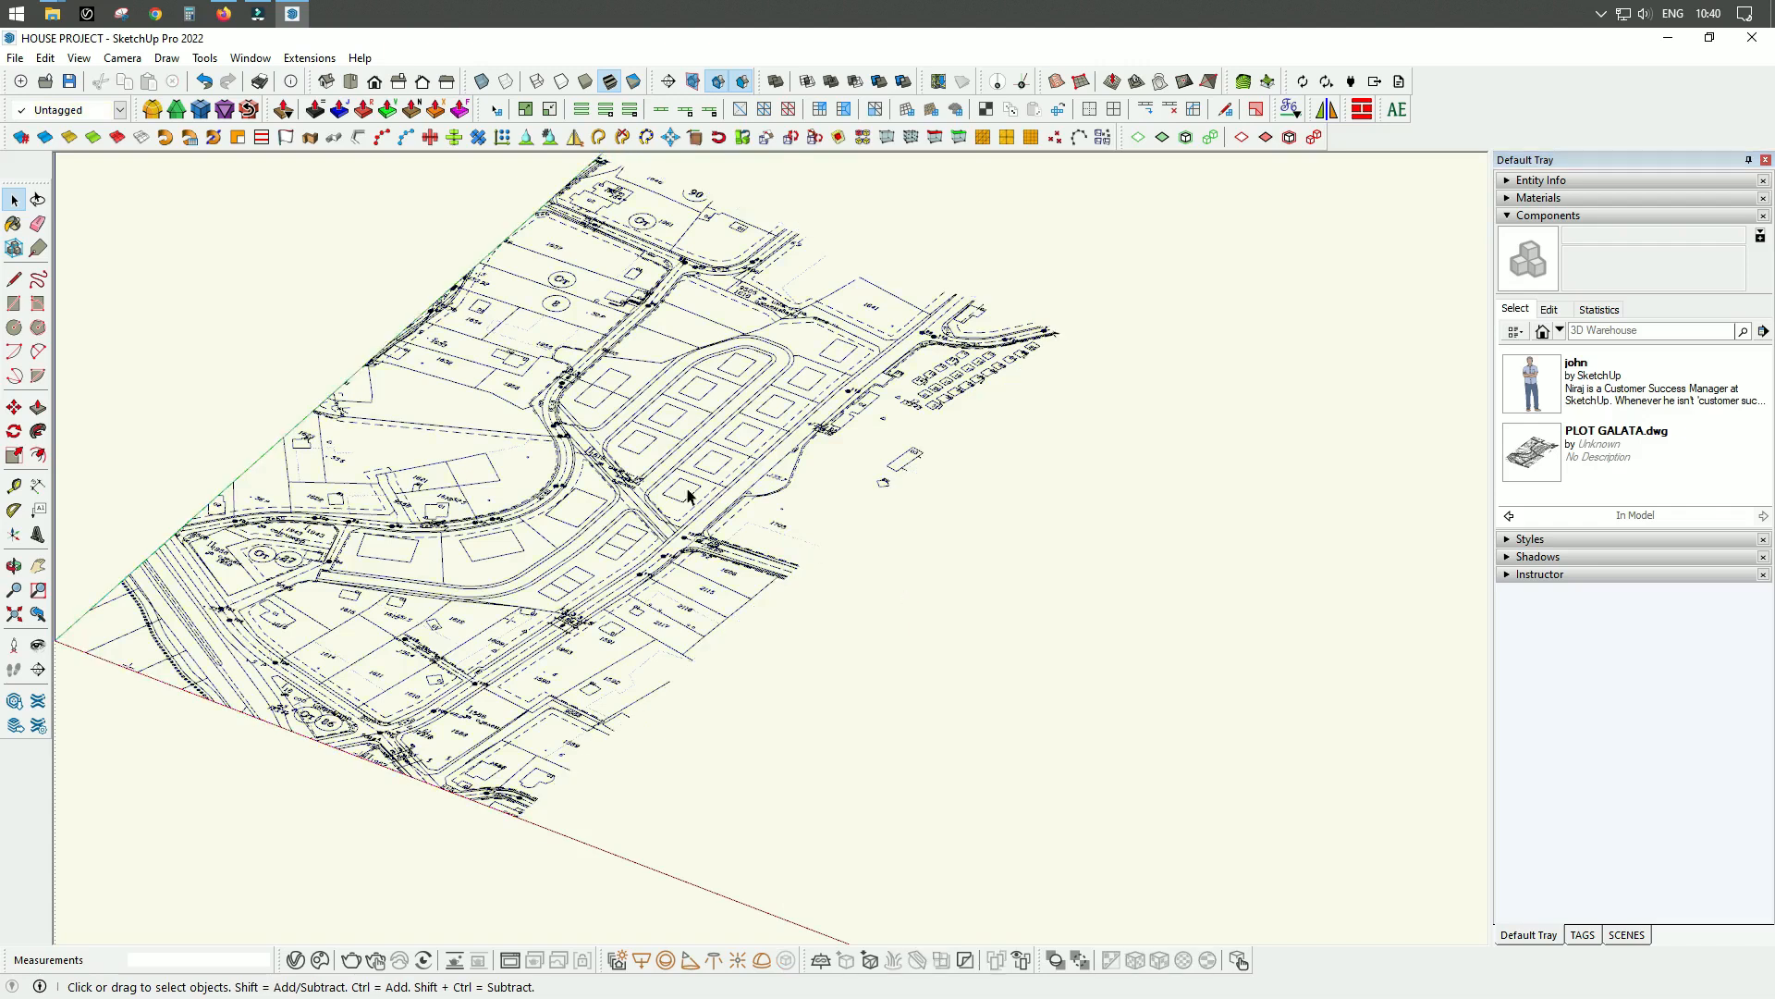
Select individual lines of the exploded plan to check that they are separate entities.
scroll(691, 497, "up", 5)
left_click(814, 429)
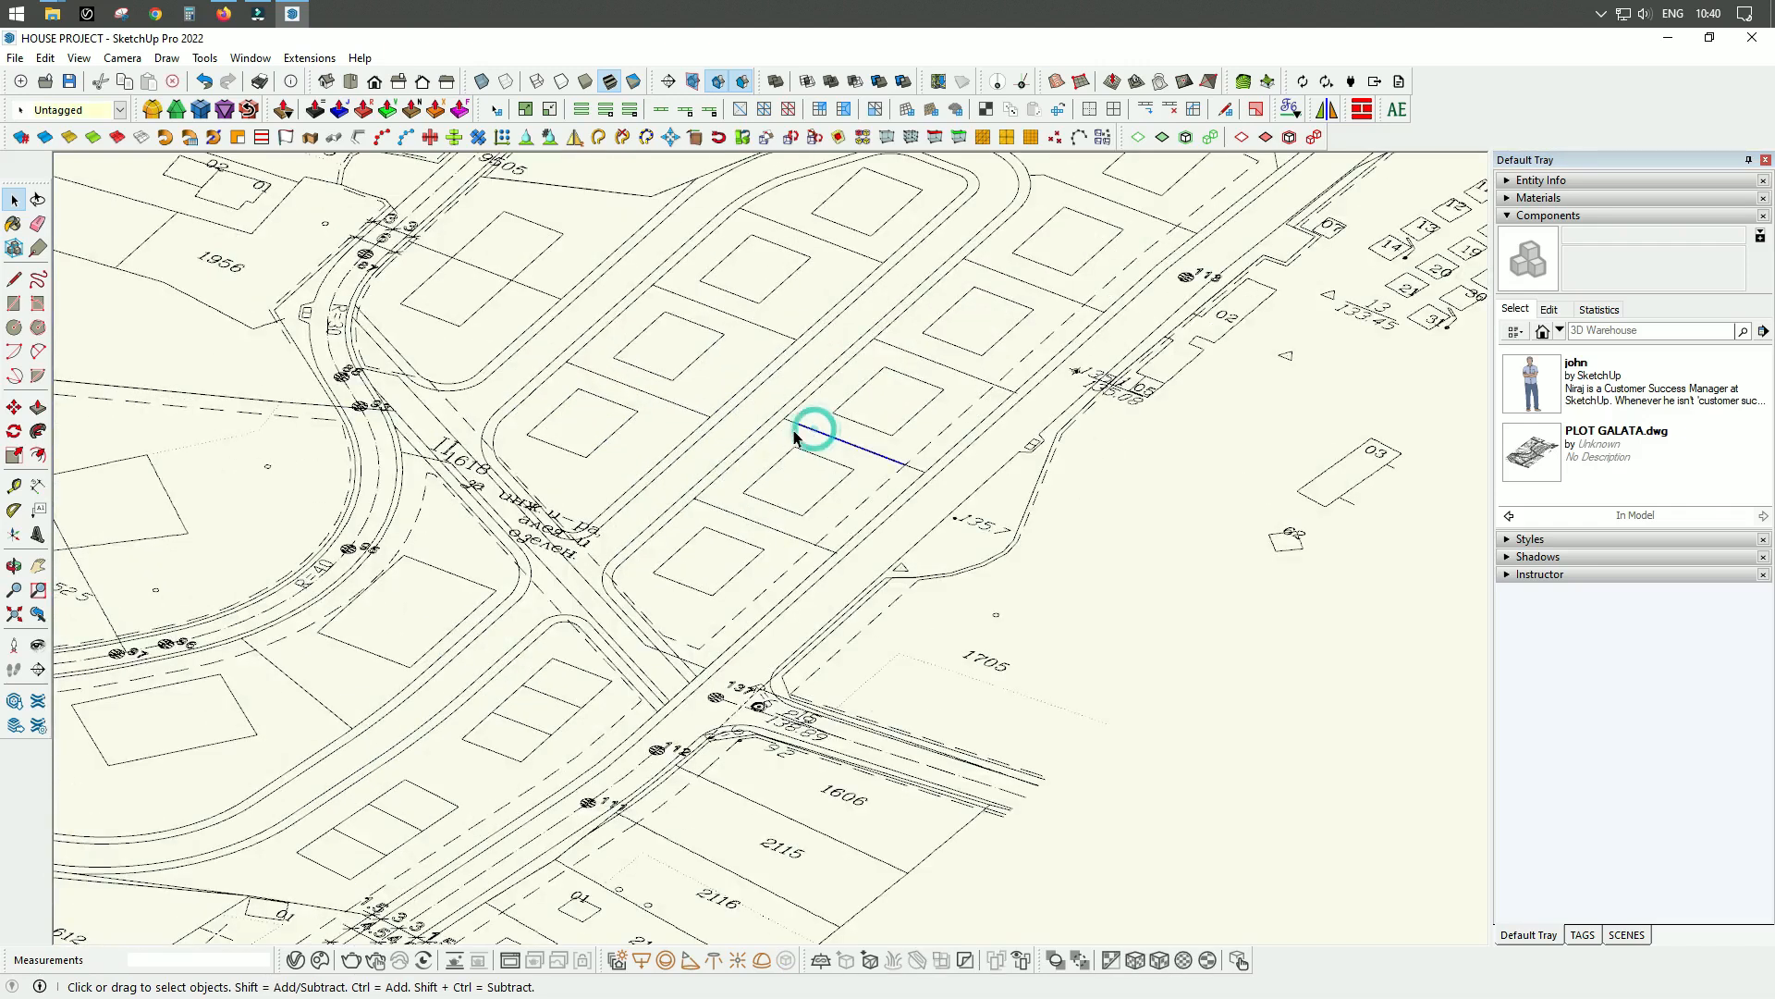
left_click(760, 438)
left_click(613, 555)
Select all of the exploded plan geometry and make it a single group.
scroll(663, 522, "down", 10)
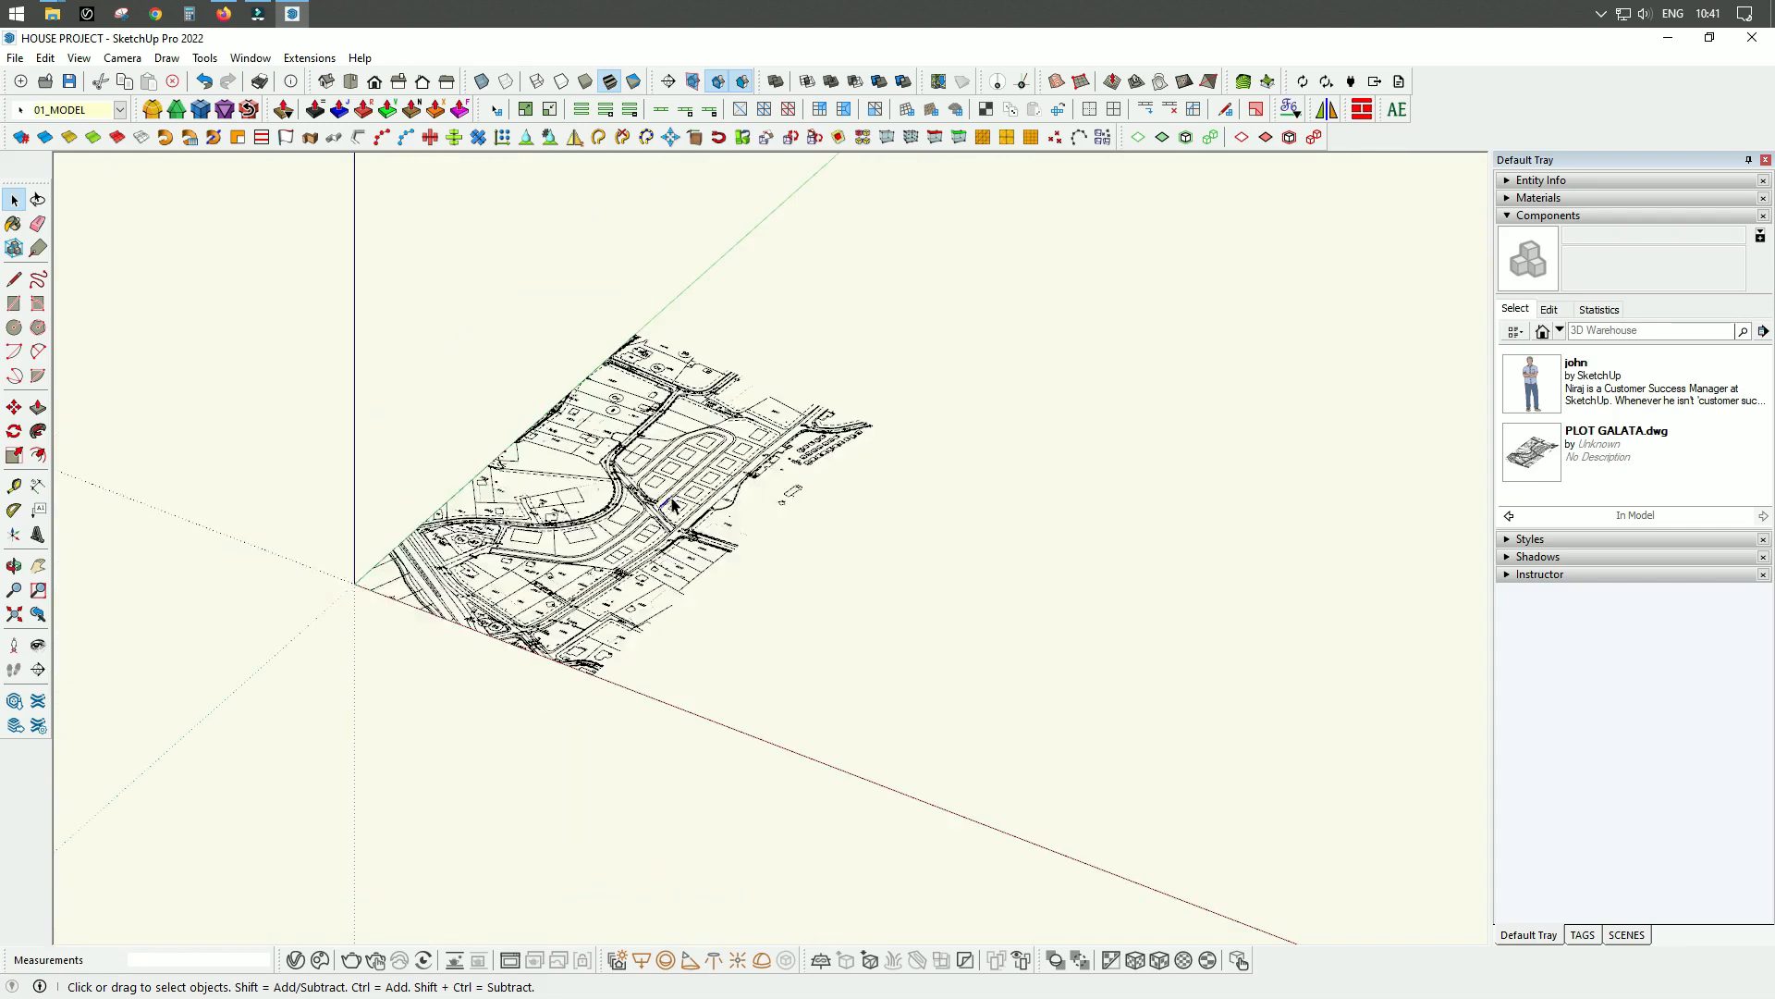
left_click_drag(555, 488, 1008, 758)
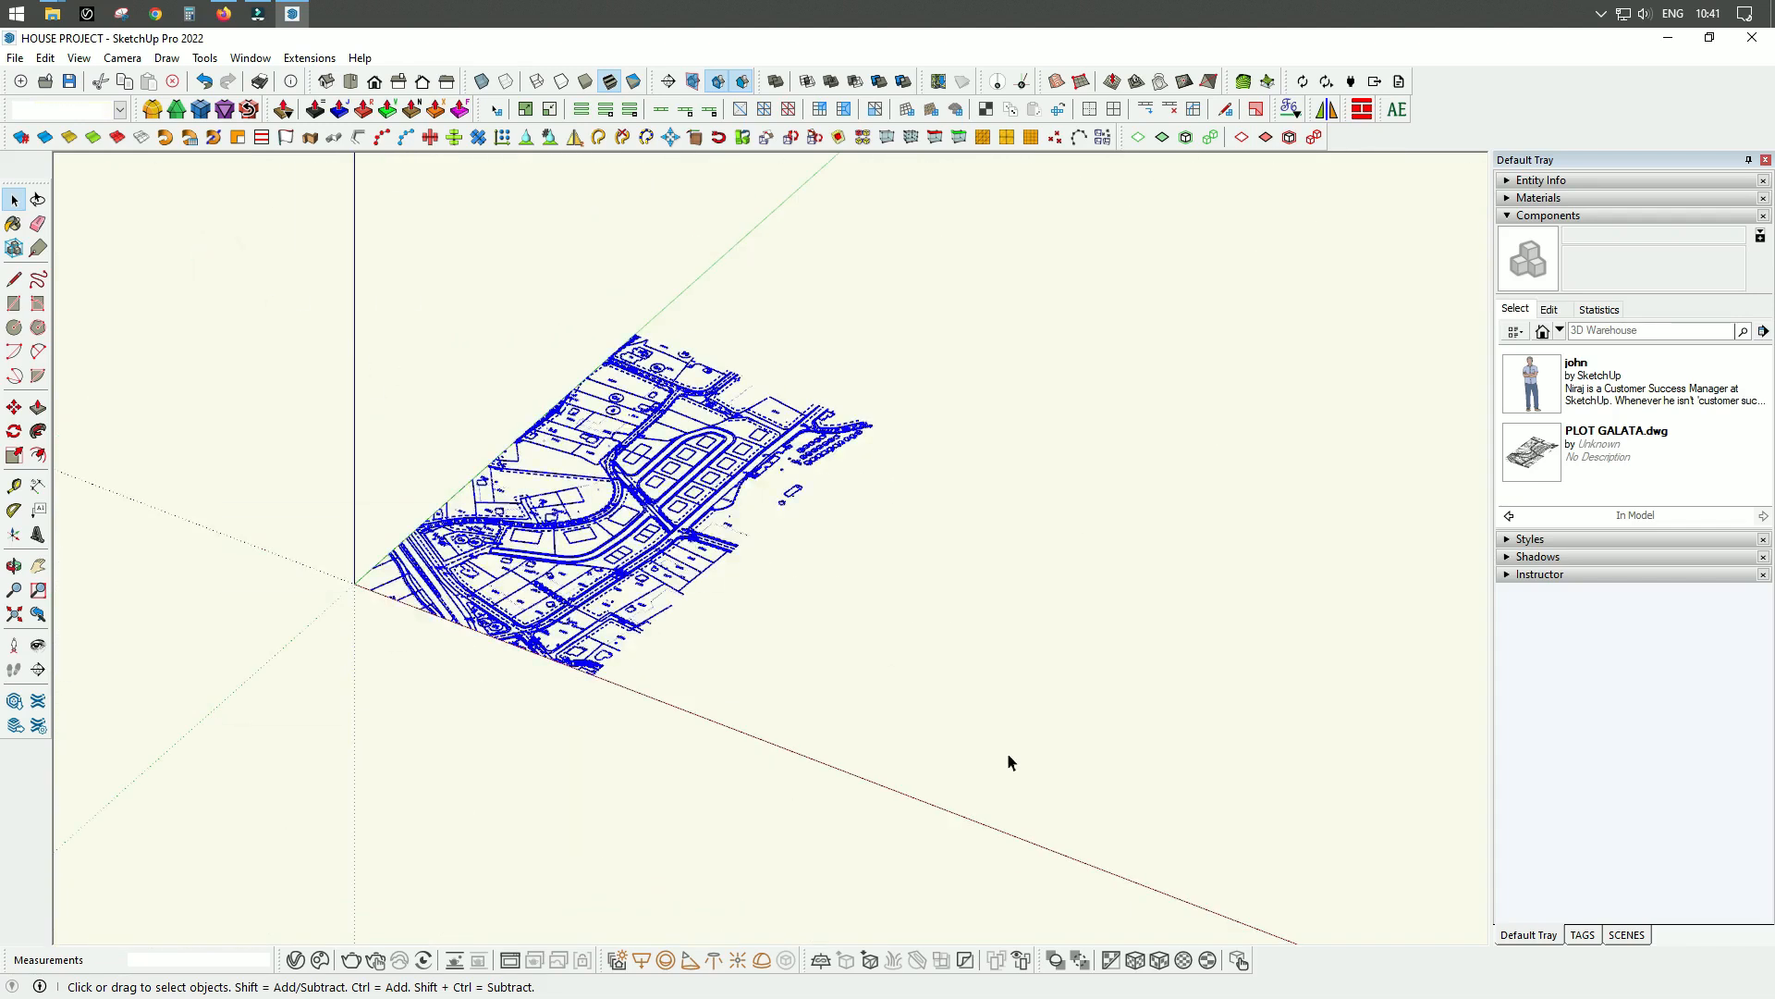
right_click(766, 448)
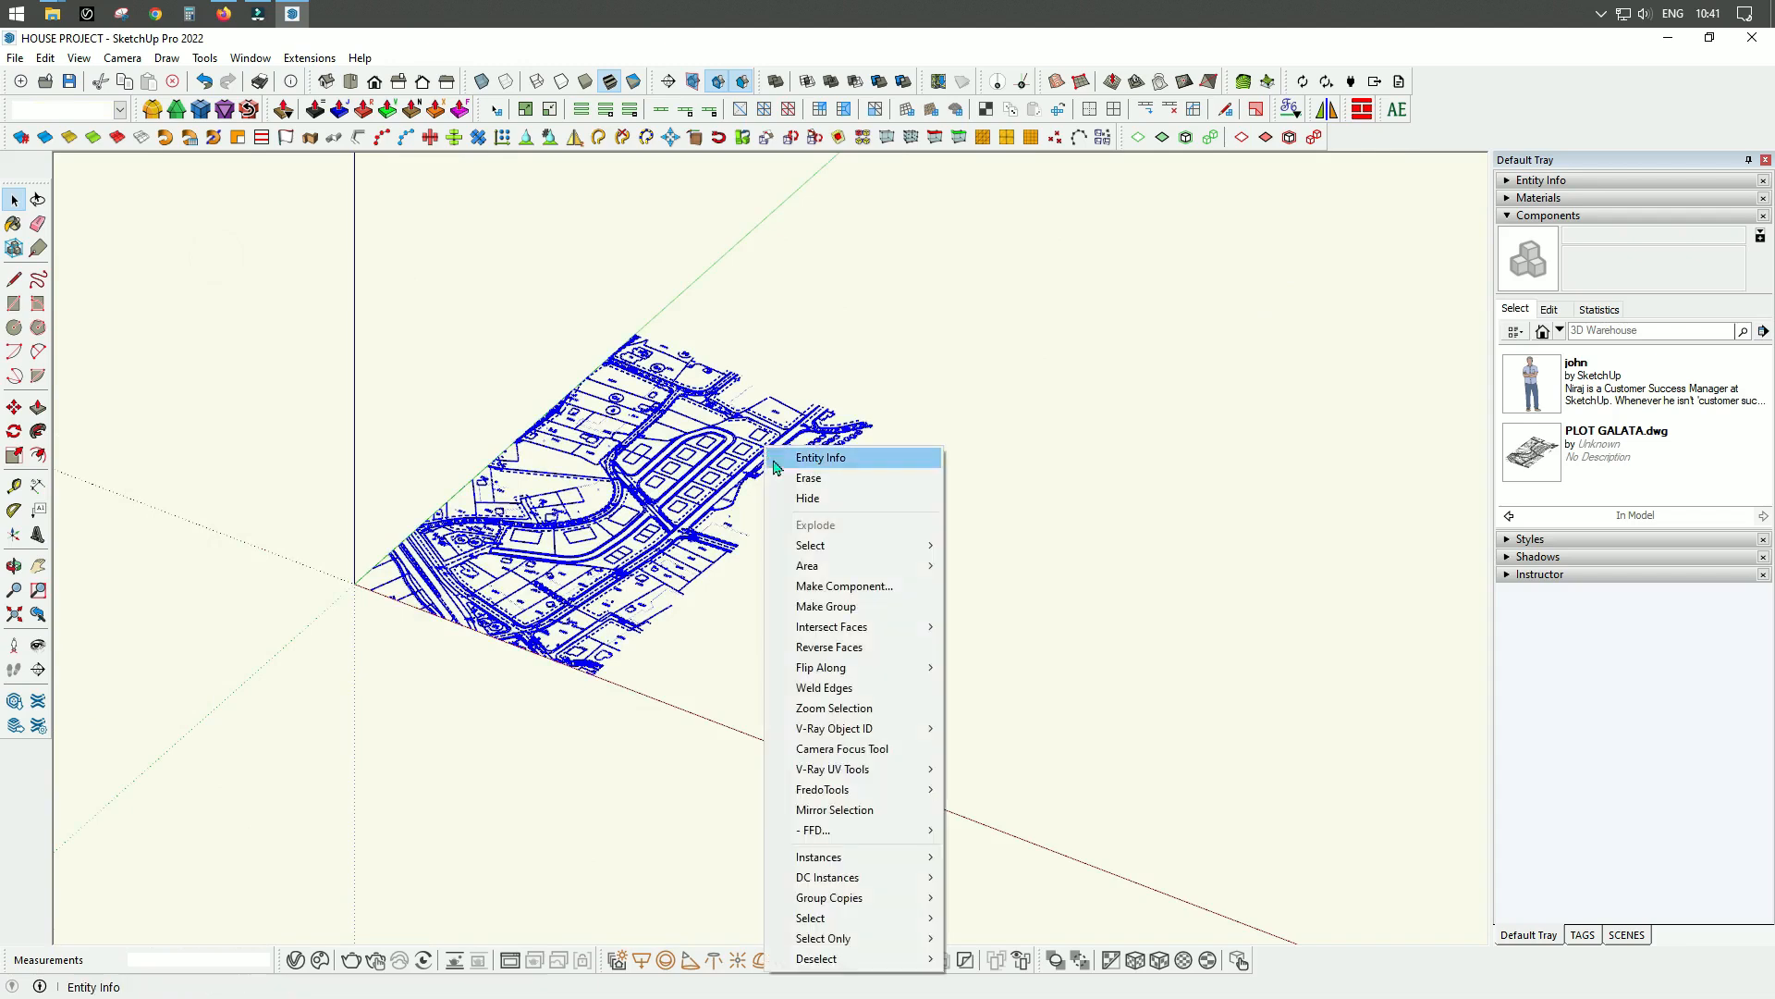
left_click(844, 607)
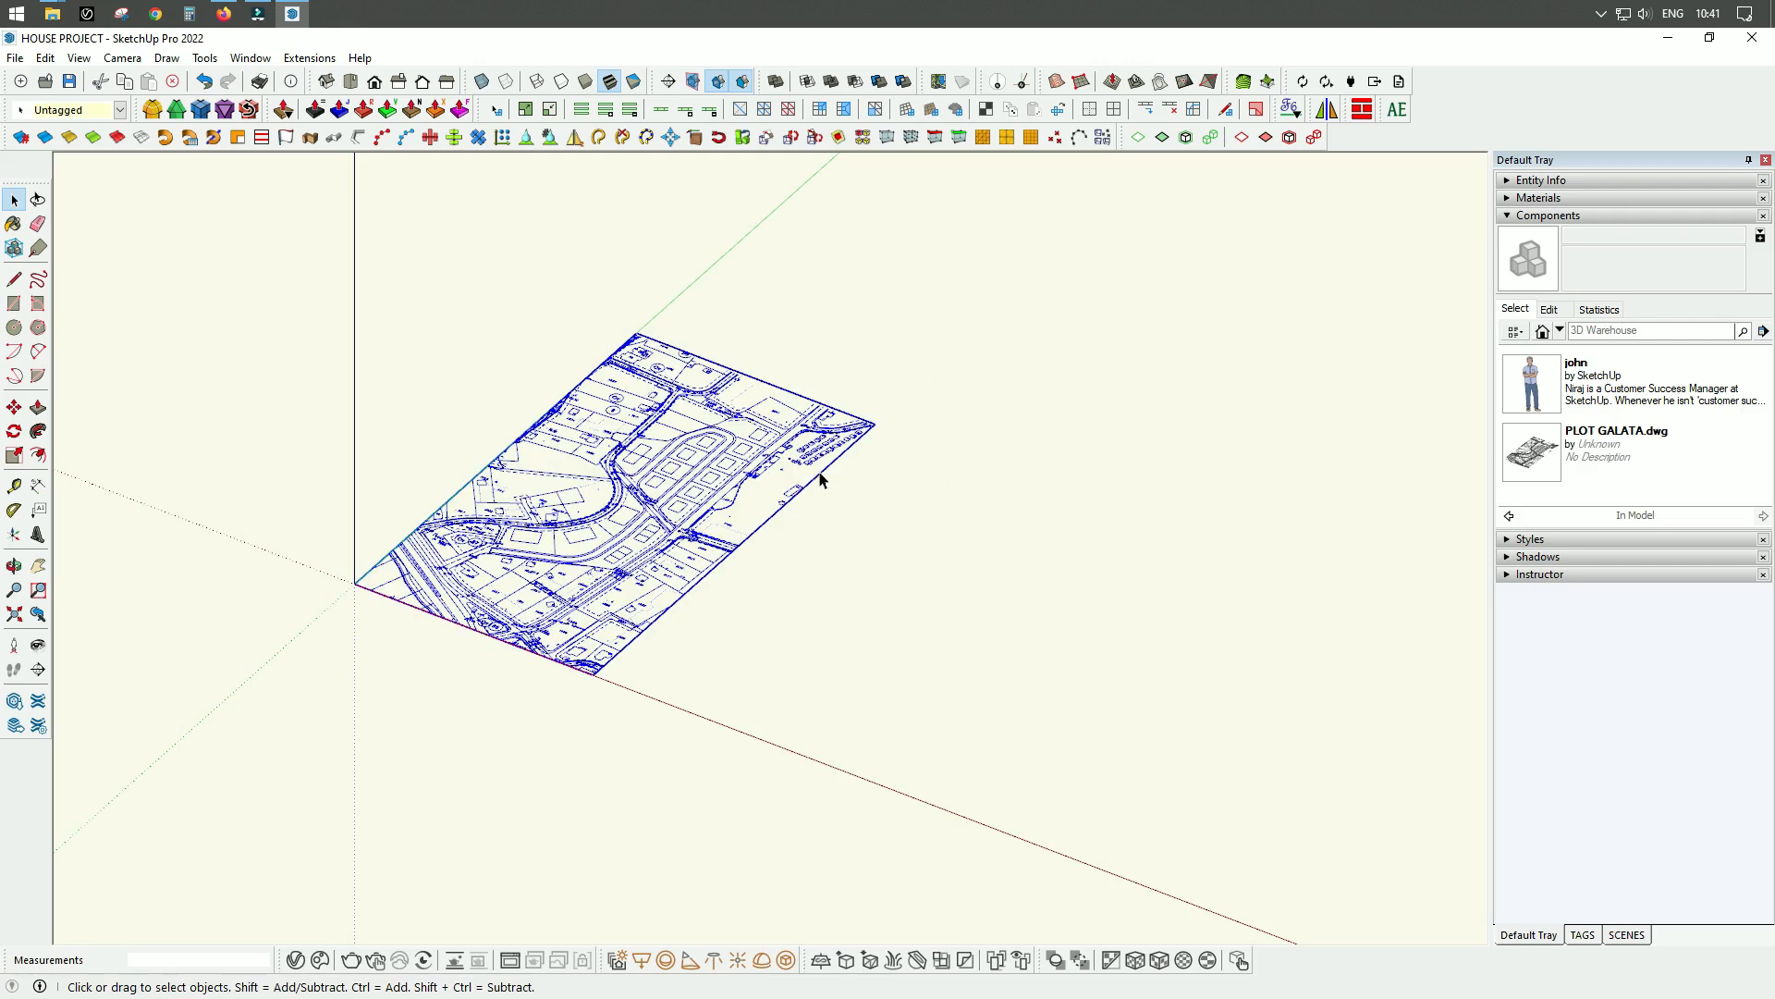
Rename the new plan group in the Outliner as urban plan dwg.
scroll(758, 482, "up", 3)
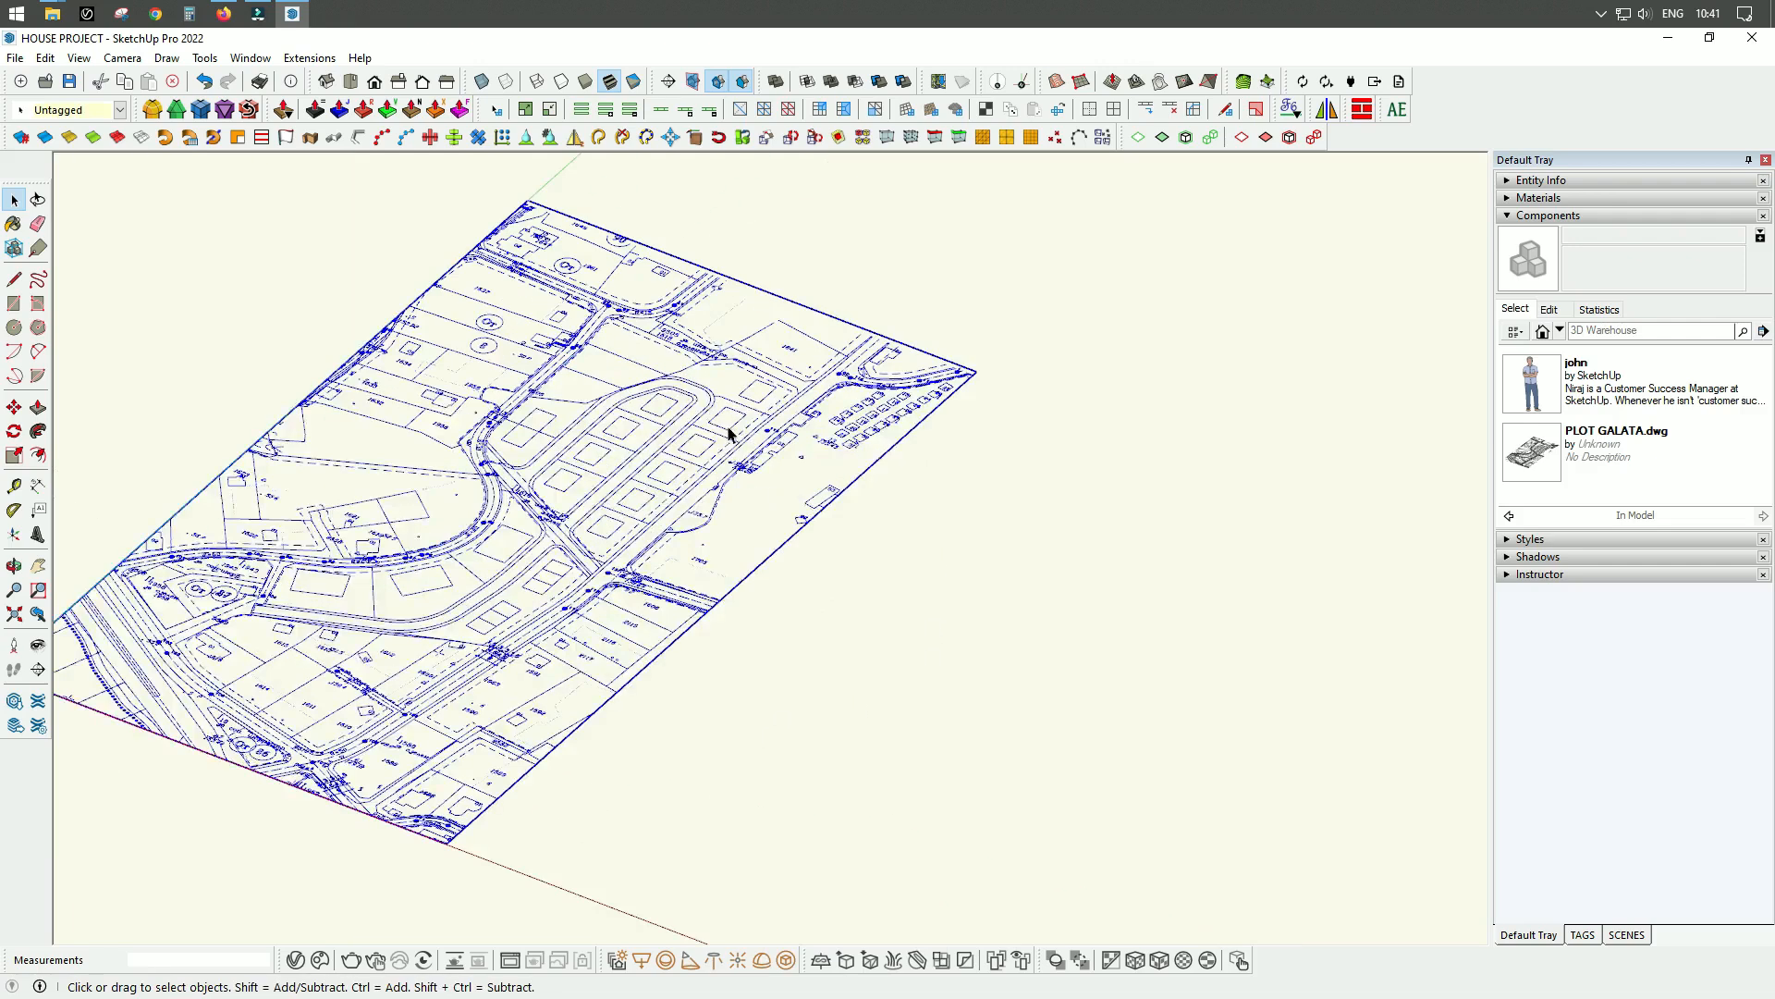
left_click(1582, 934)
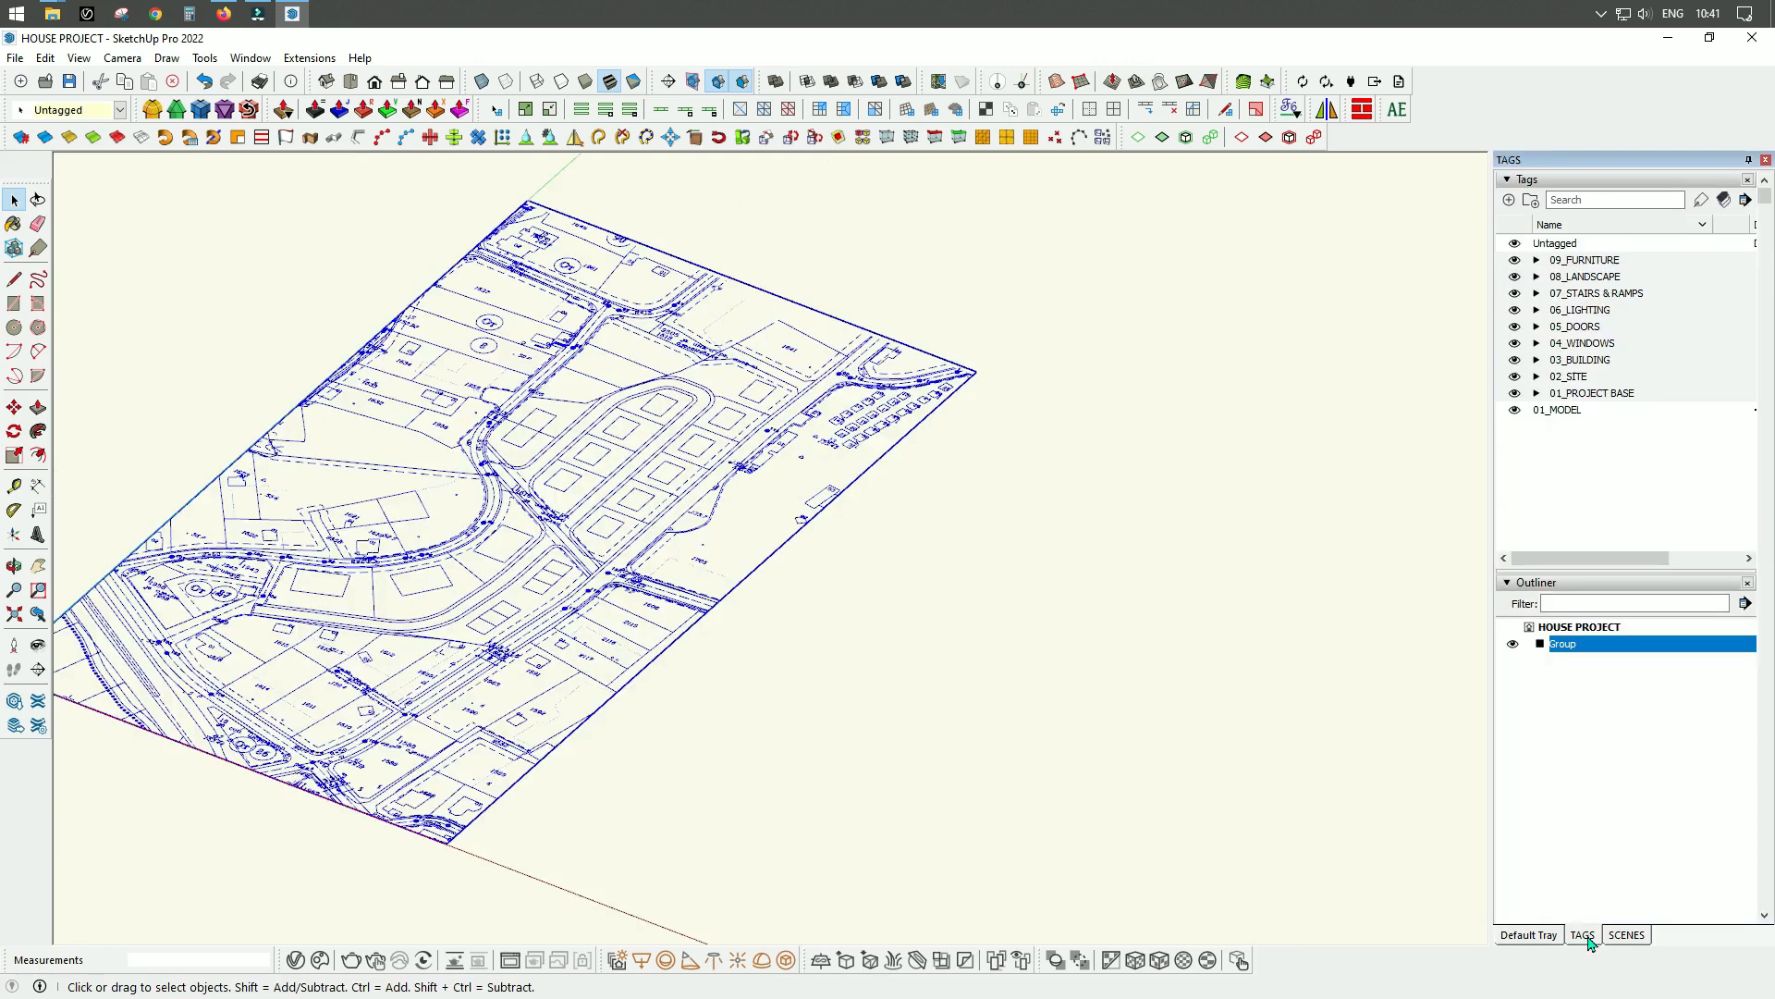
right_click(1589, 653)
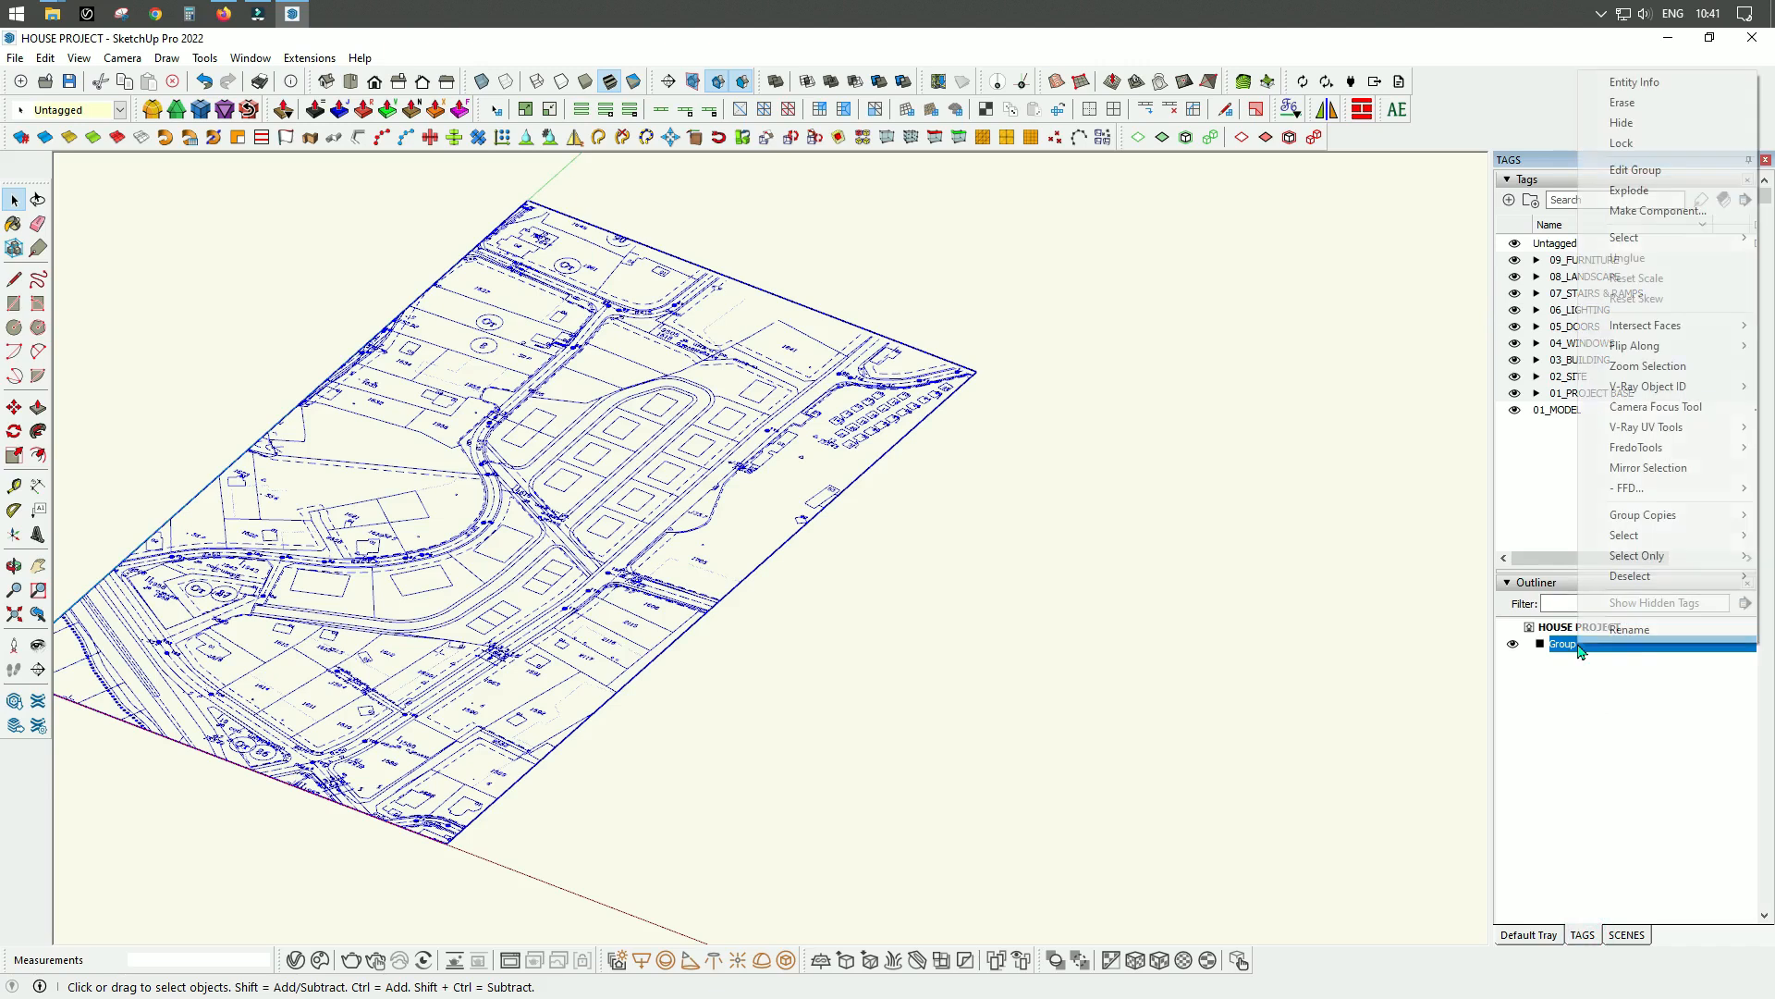
left_click(1630, 629)
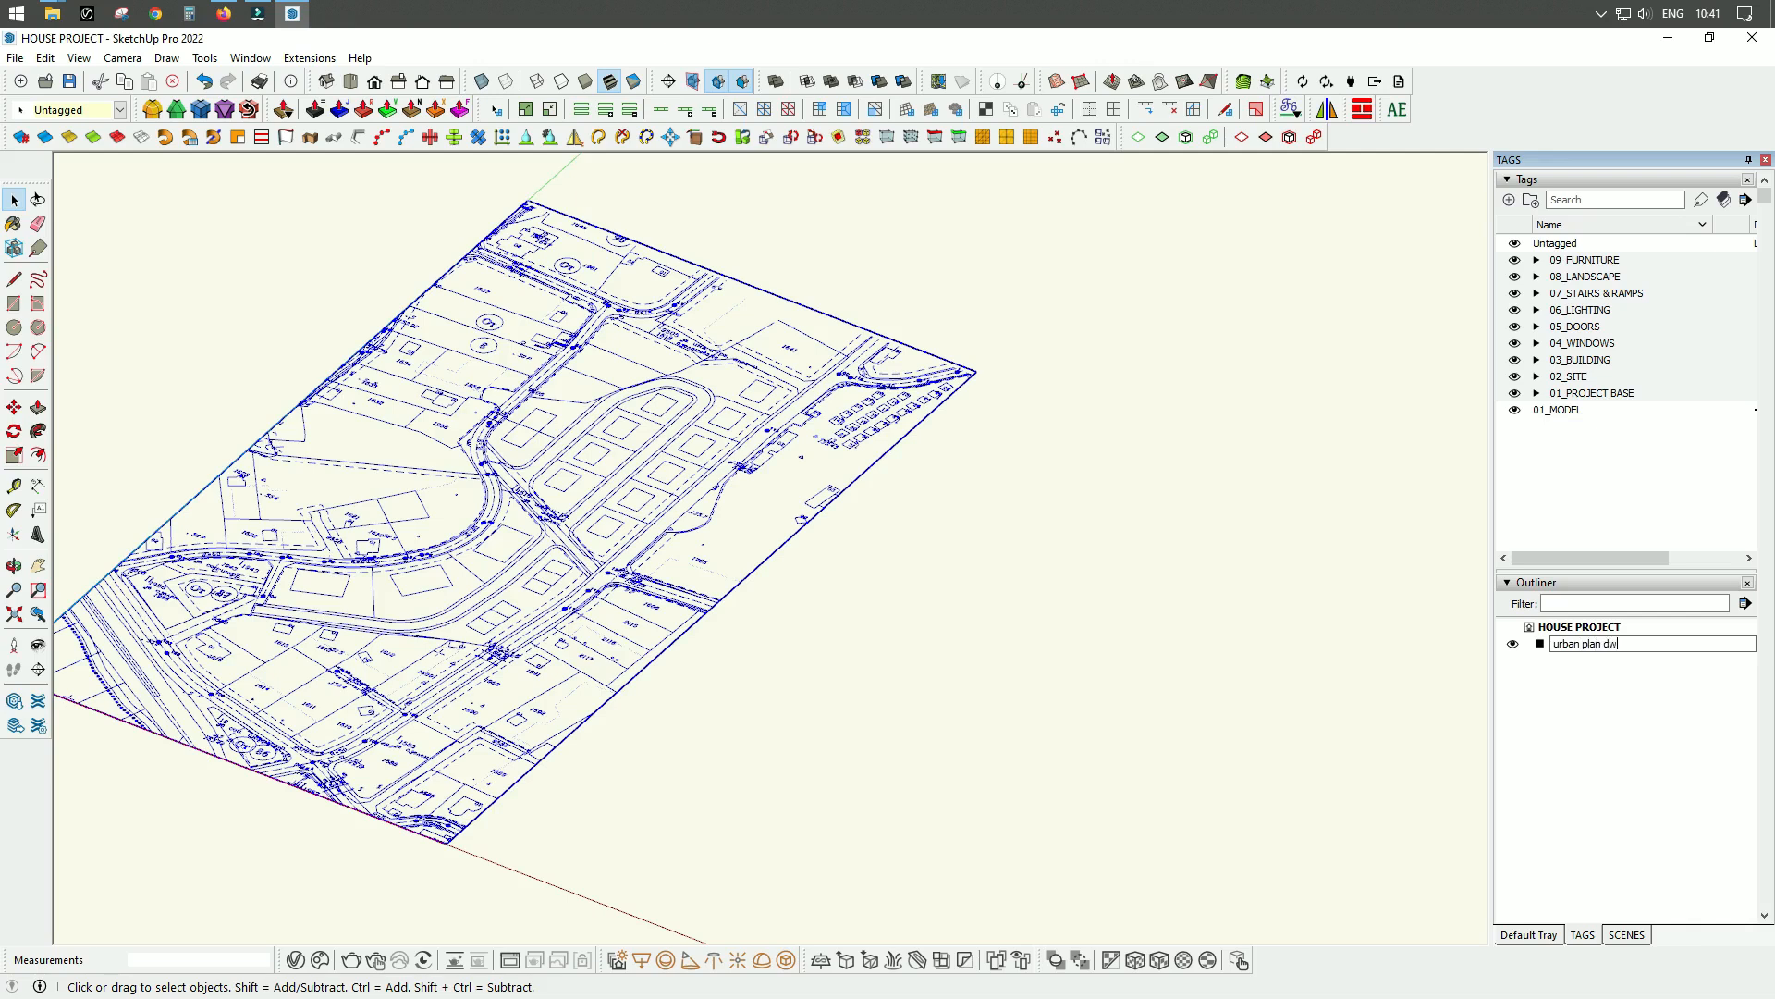
key("Return")
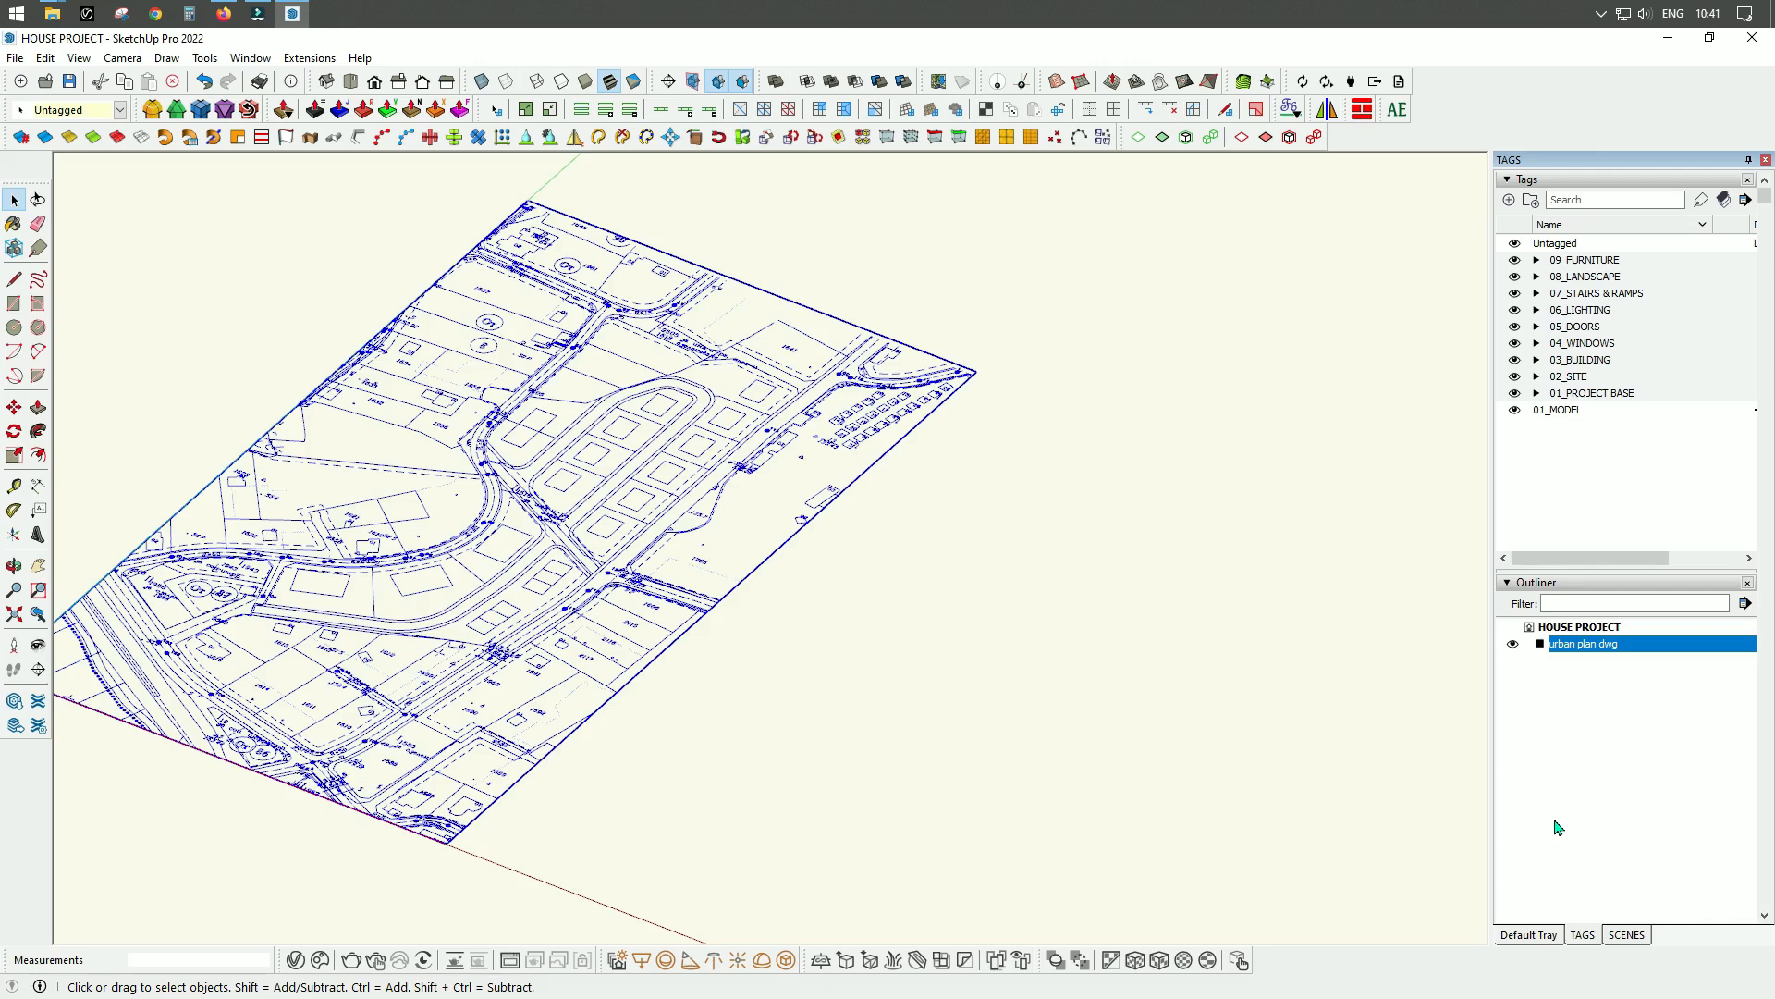
With the urban plan group selected, add a tag named 01.0_urban plan dwg inside the 01_PROJECT BASE tag folder.
middle_click_drag(960, 562, 1007, 679)
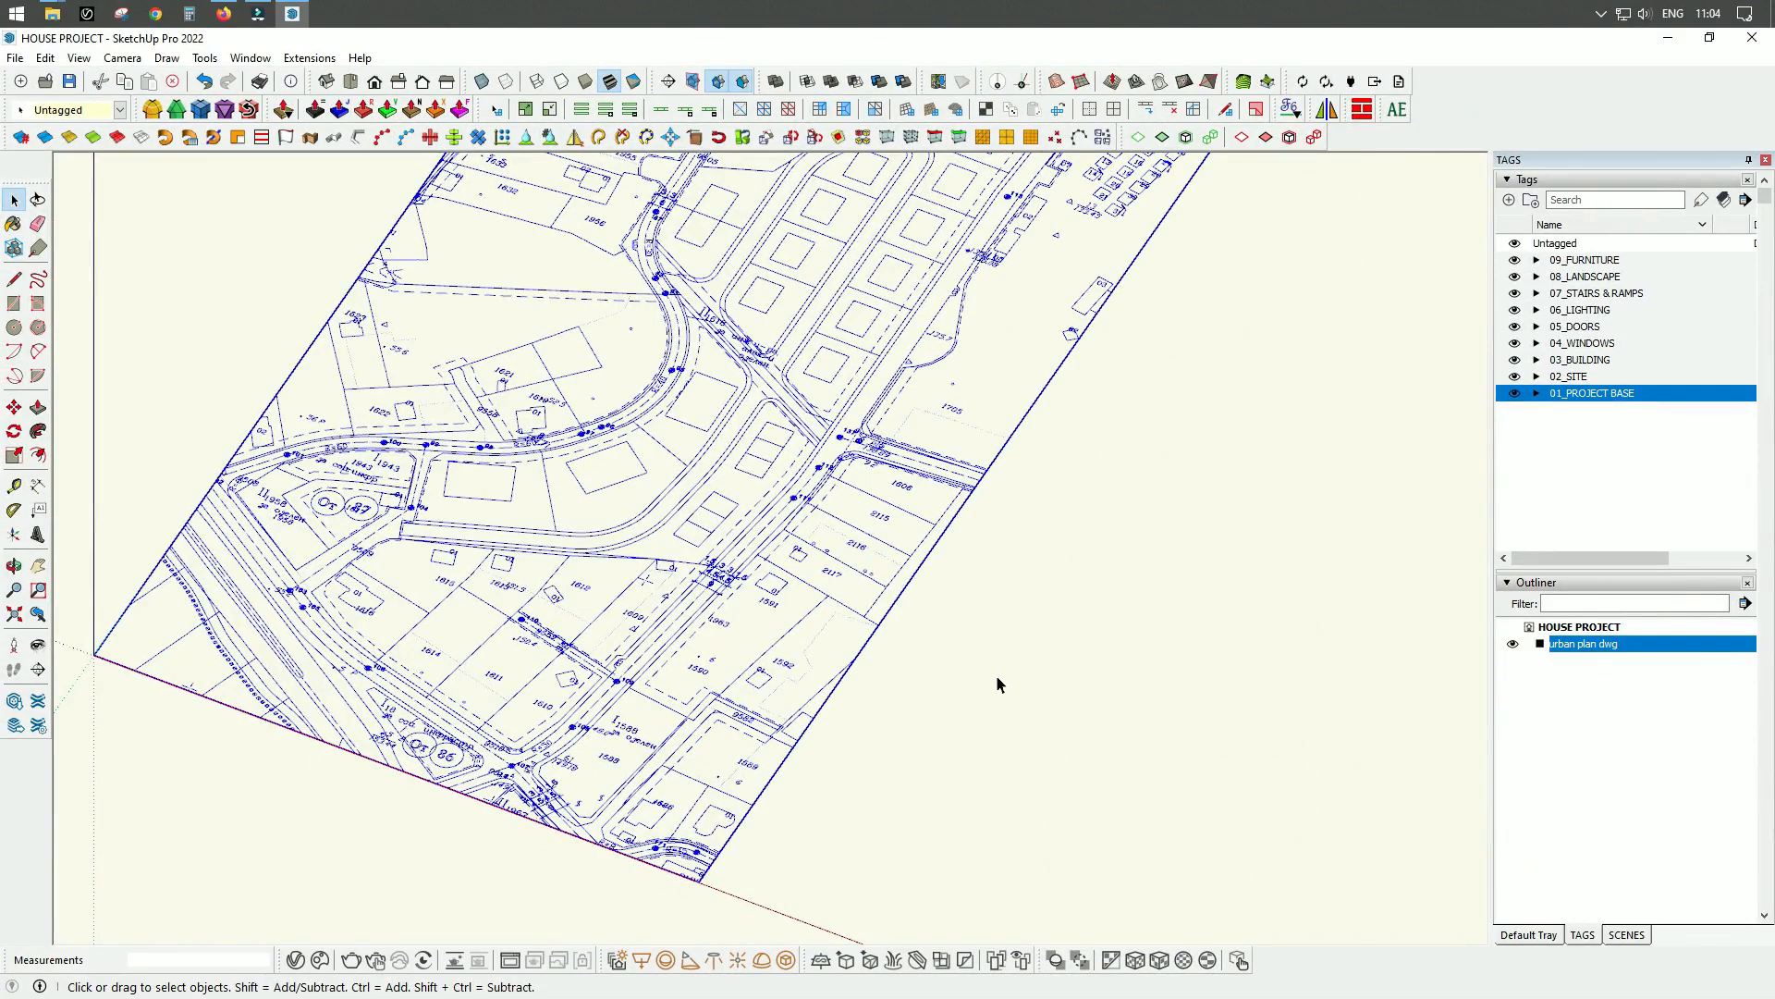
left_click(1005, 602)
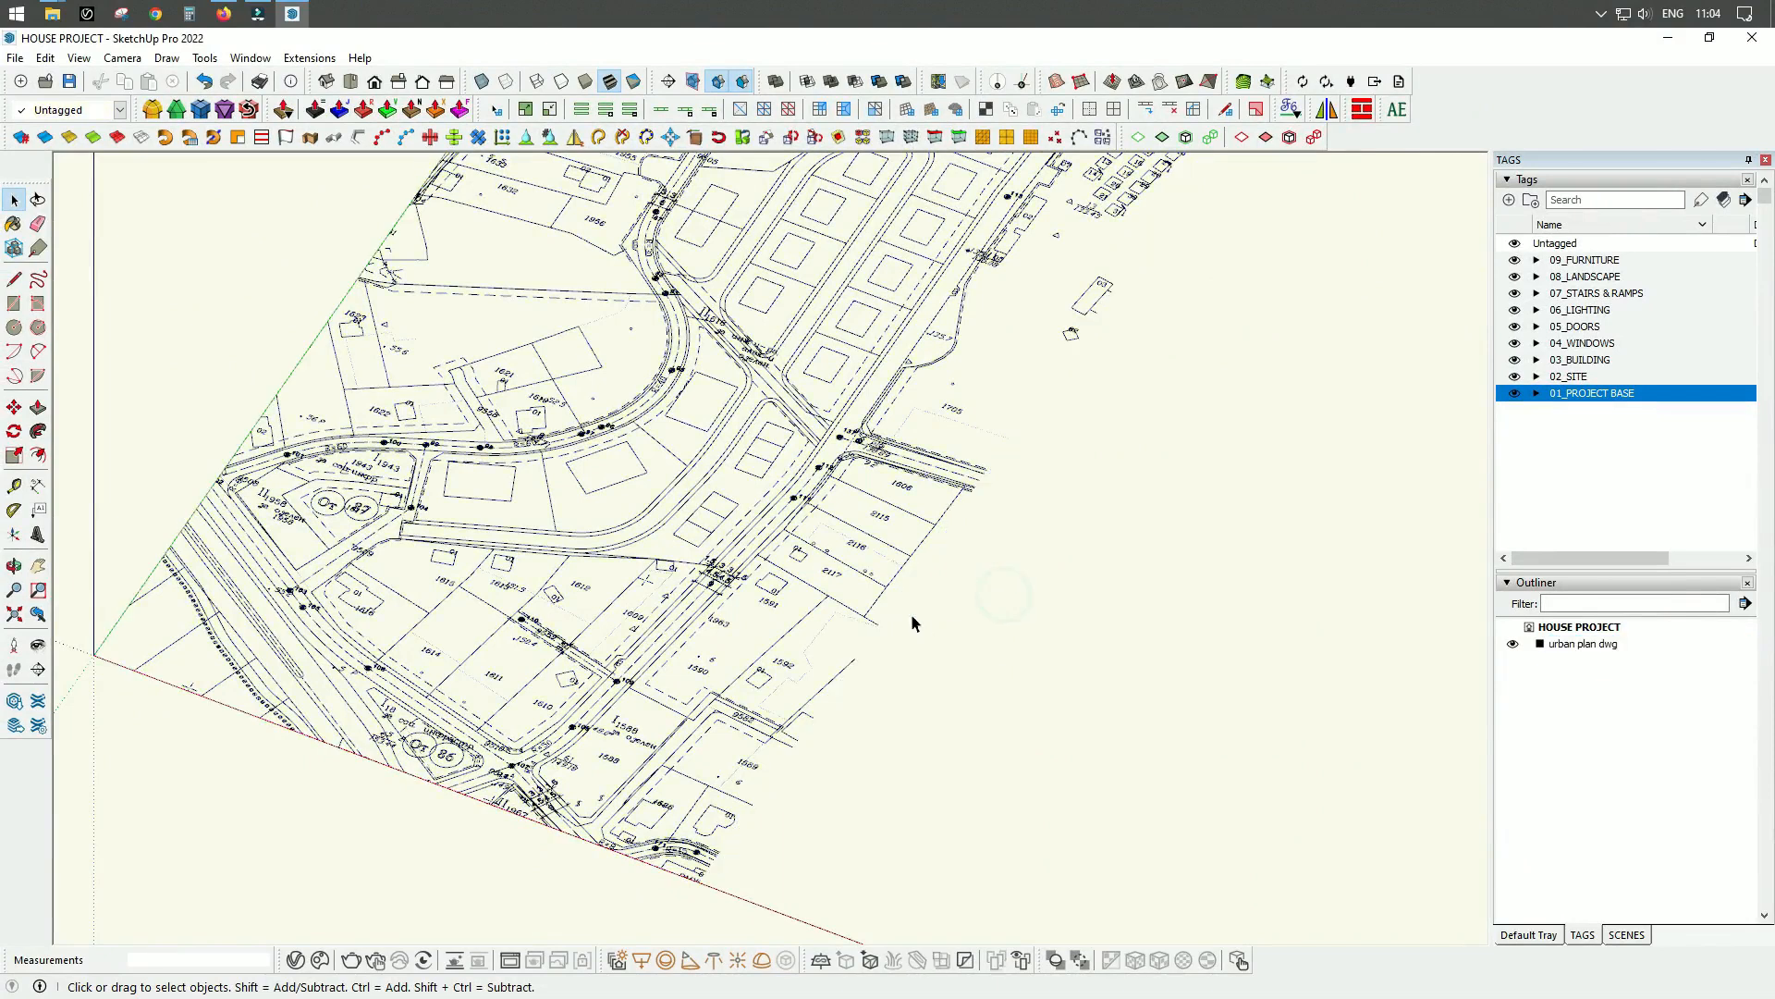
left_click(862, 562)
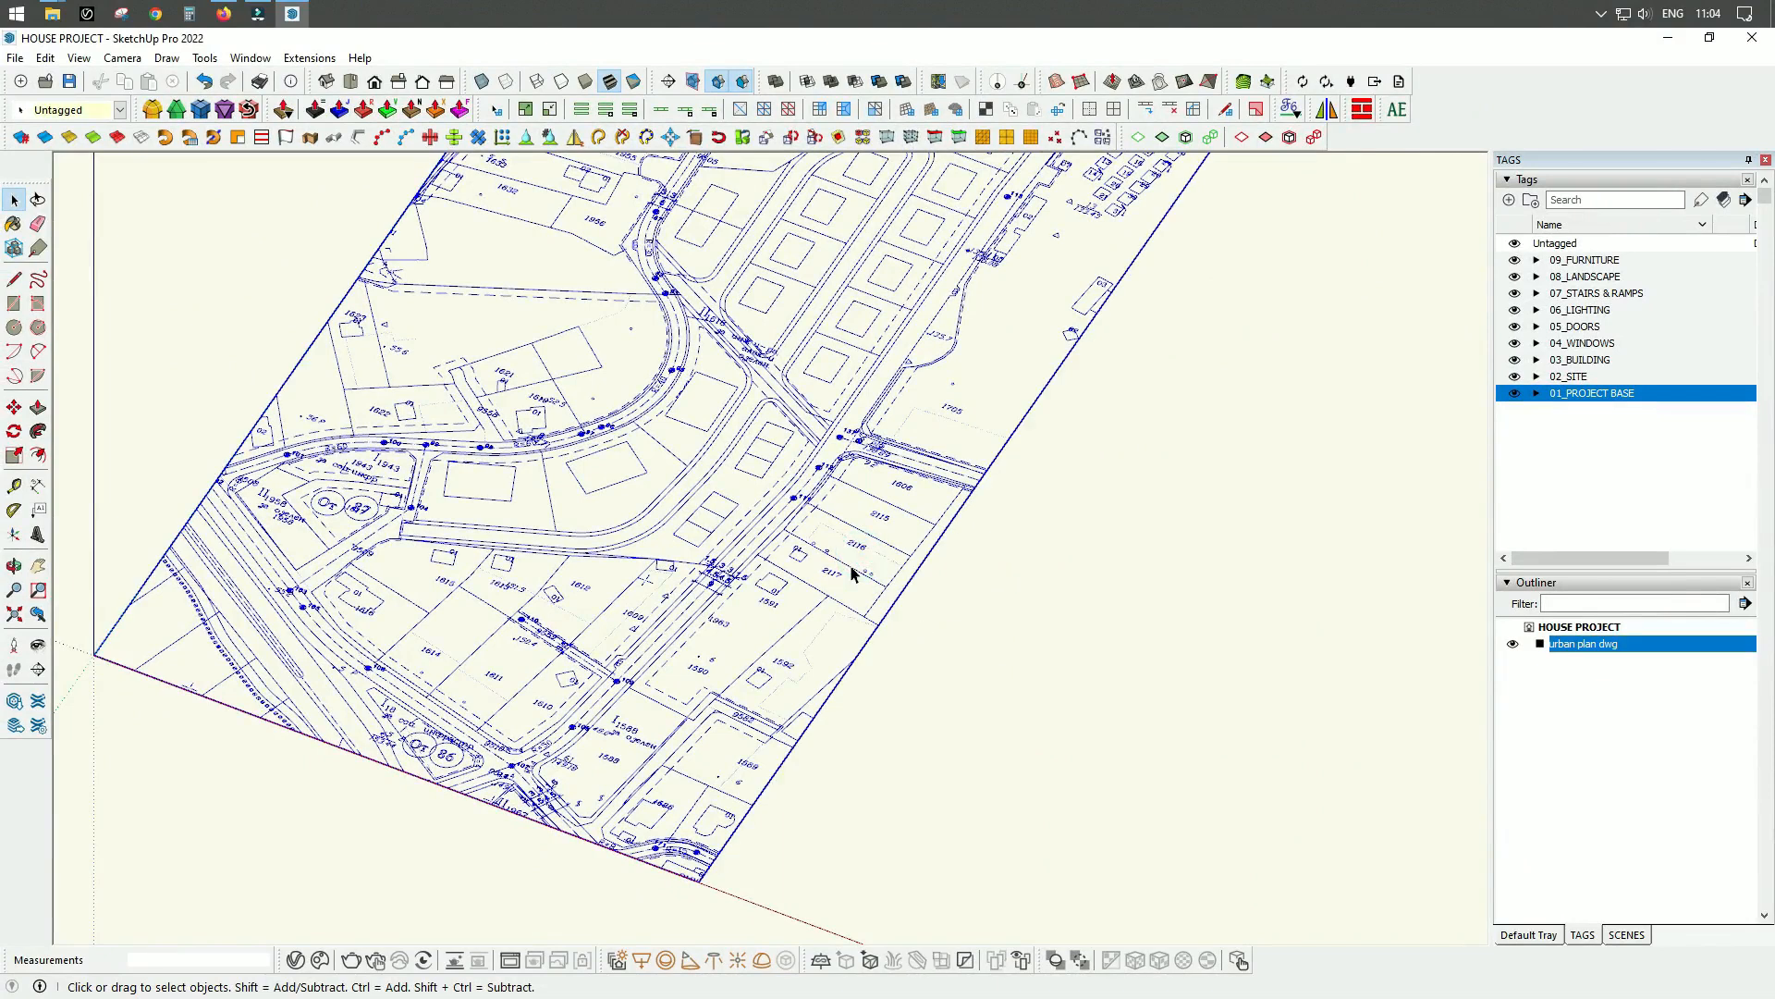
left_click(862, 562)
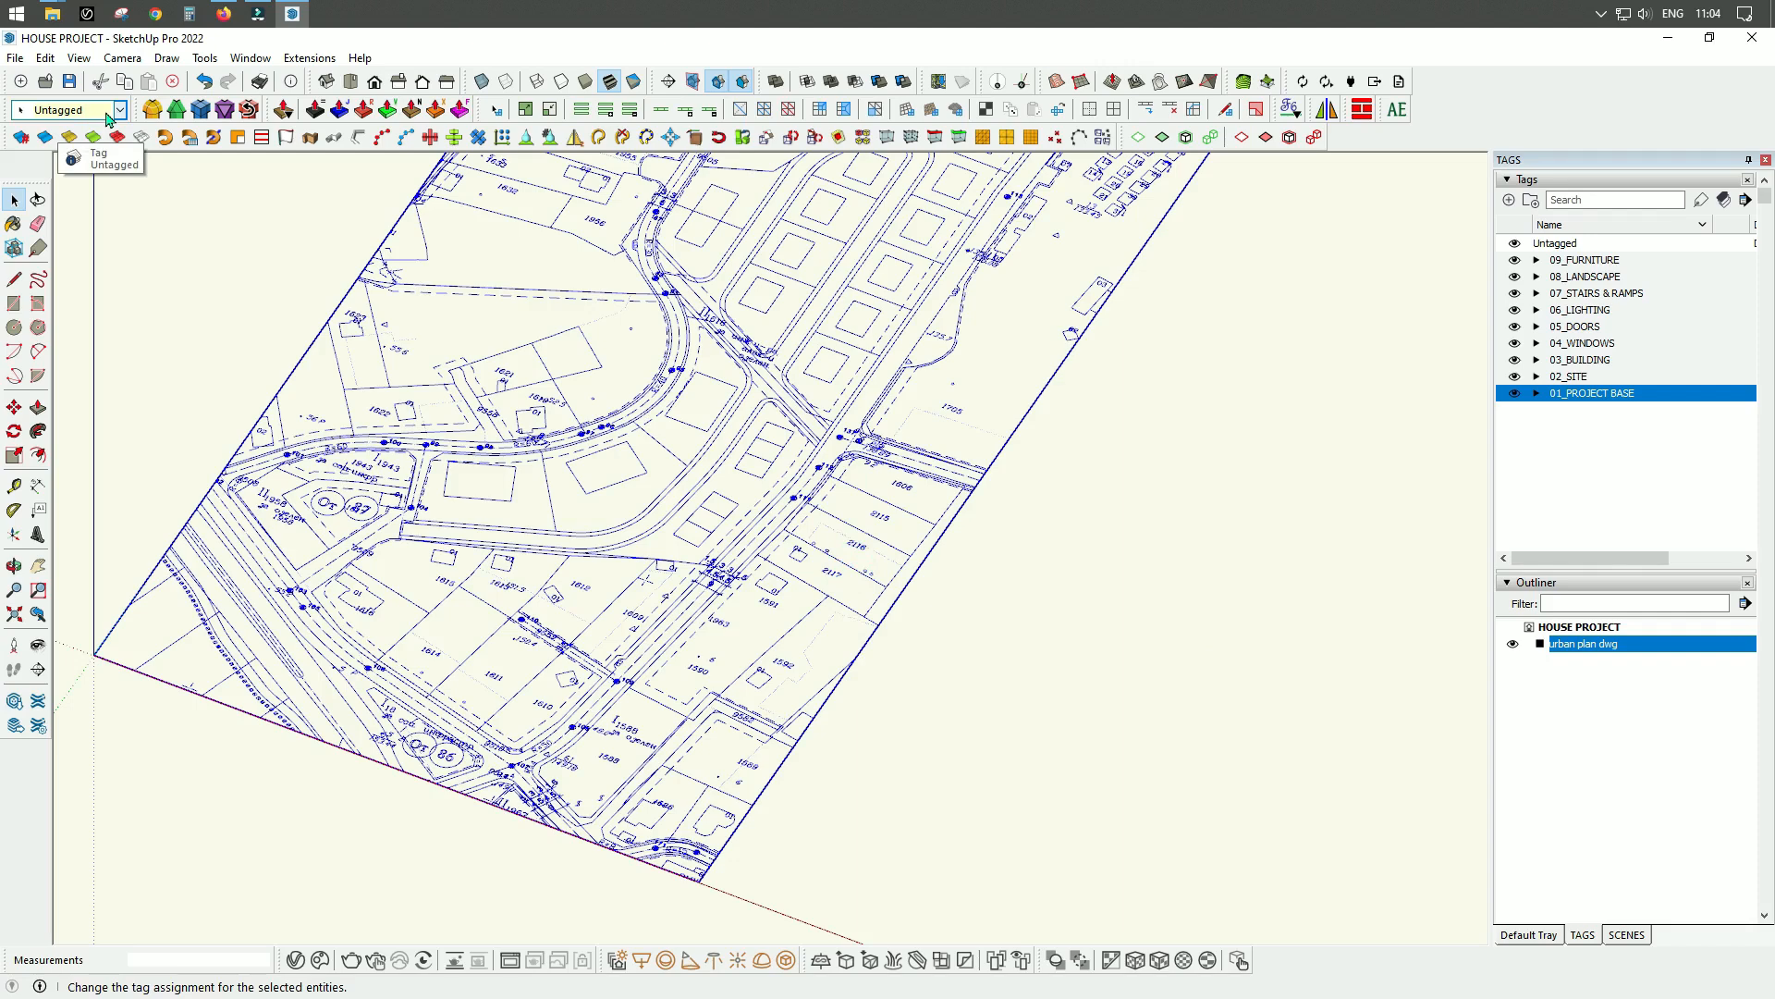
middle_click_drag(955, 730, 902, 579)
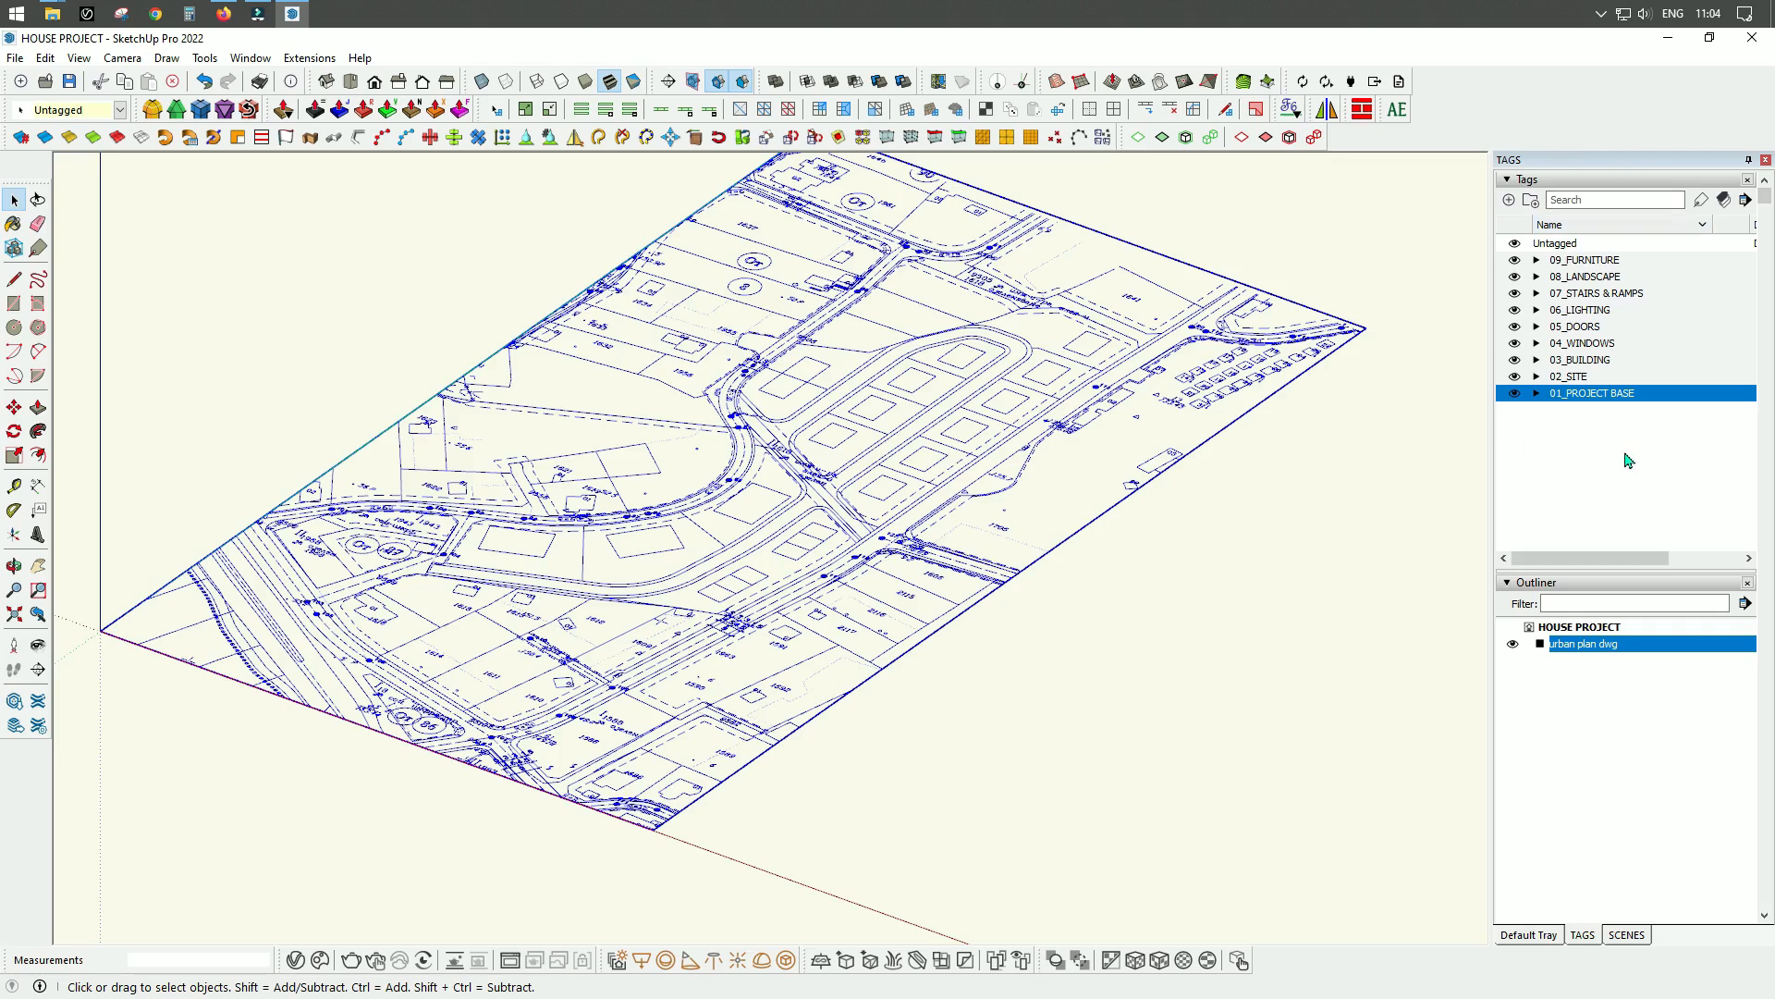
left_click(1536, 394)
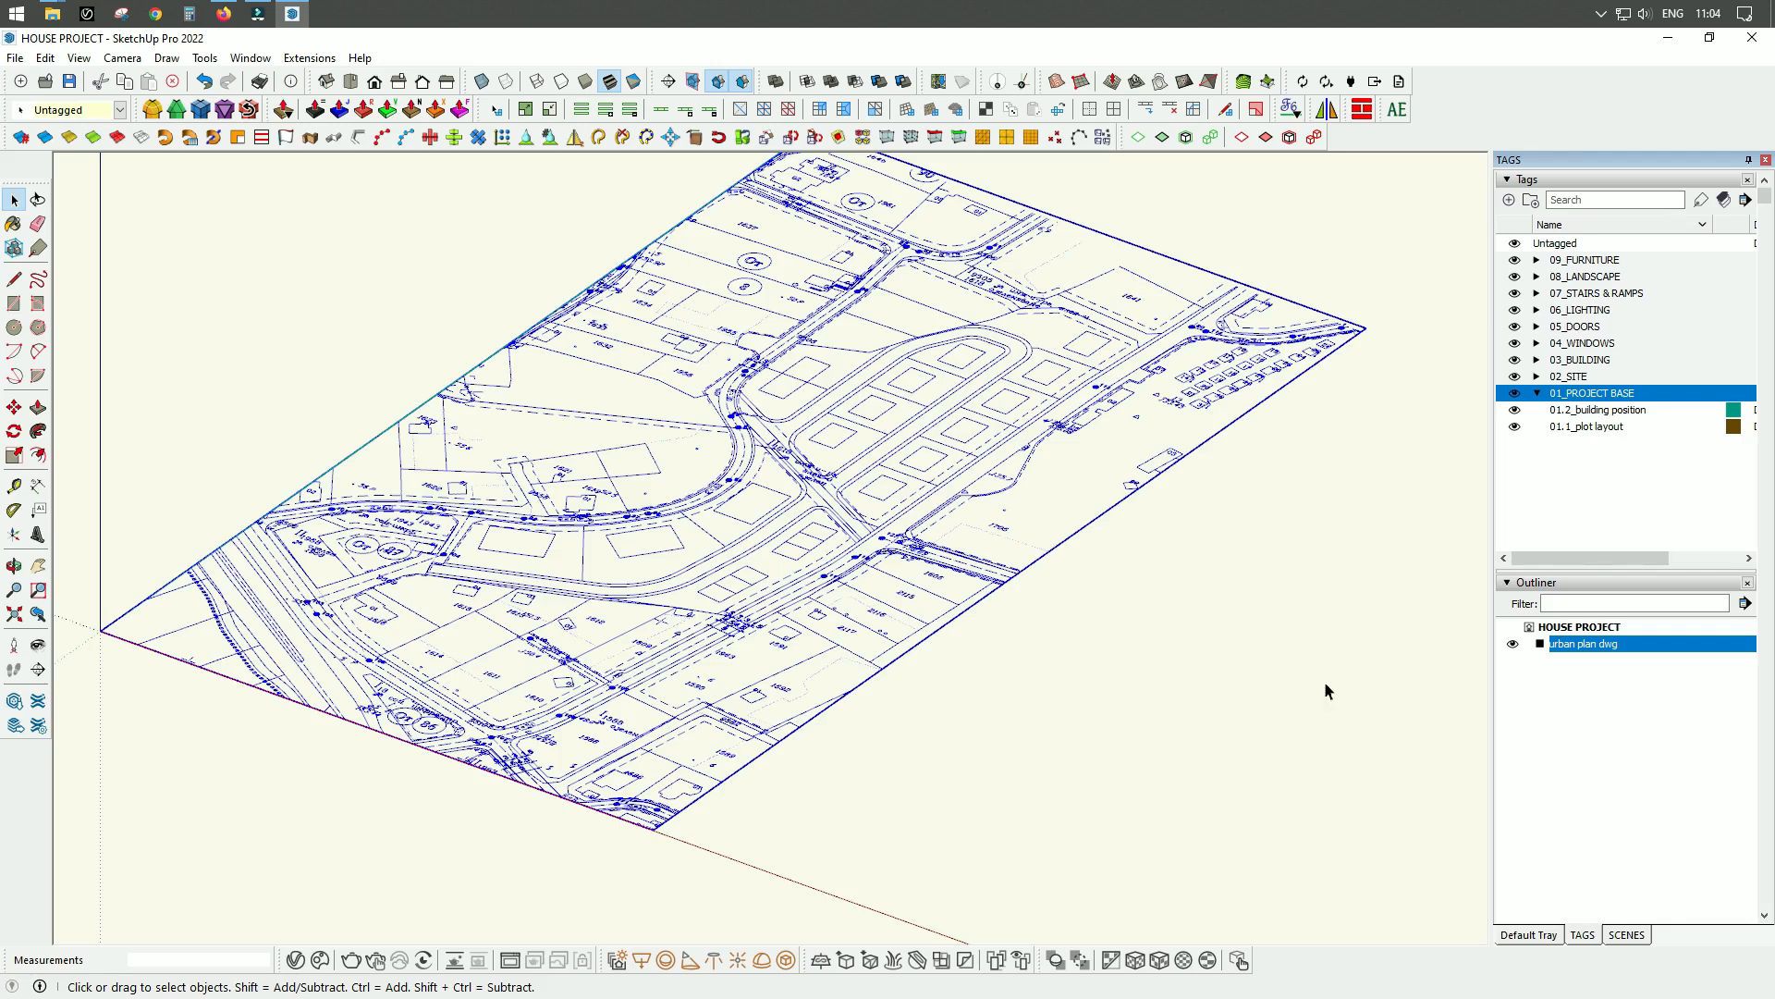
left_click(1509, 200)
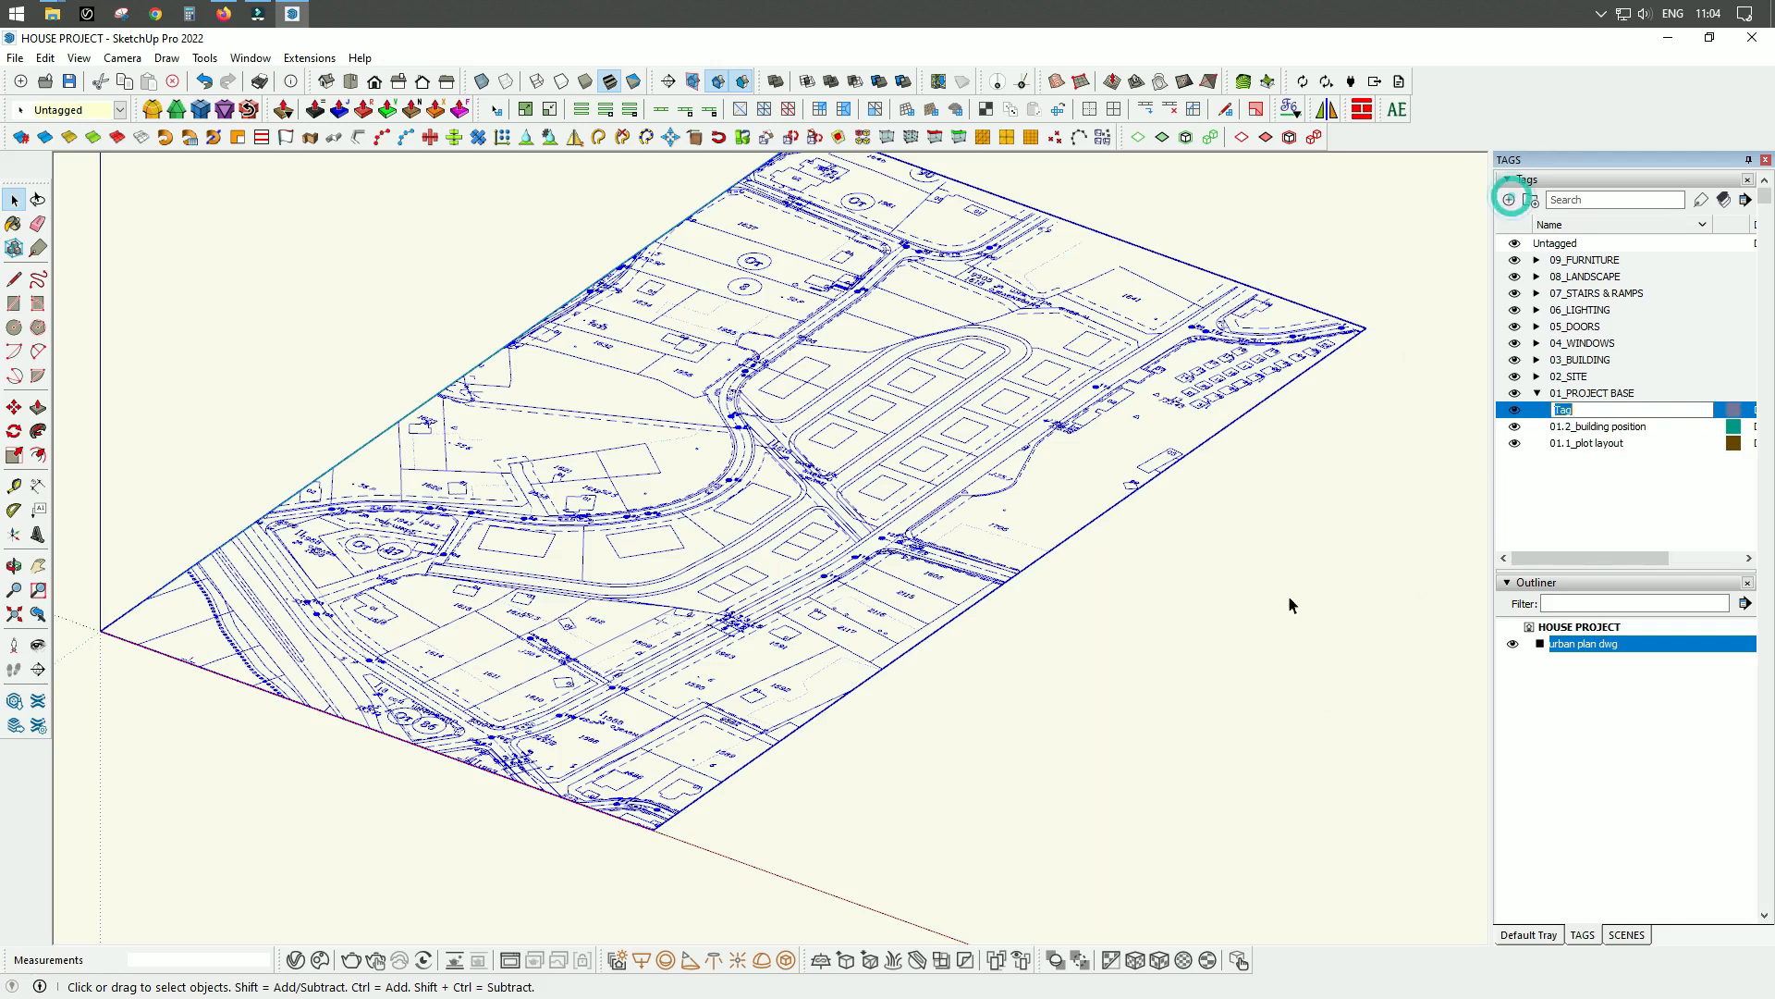
type("01.0_urban plan dw")
left_click(1613, 502)
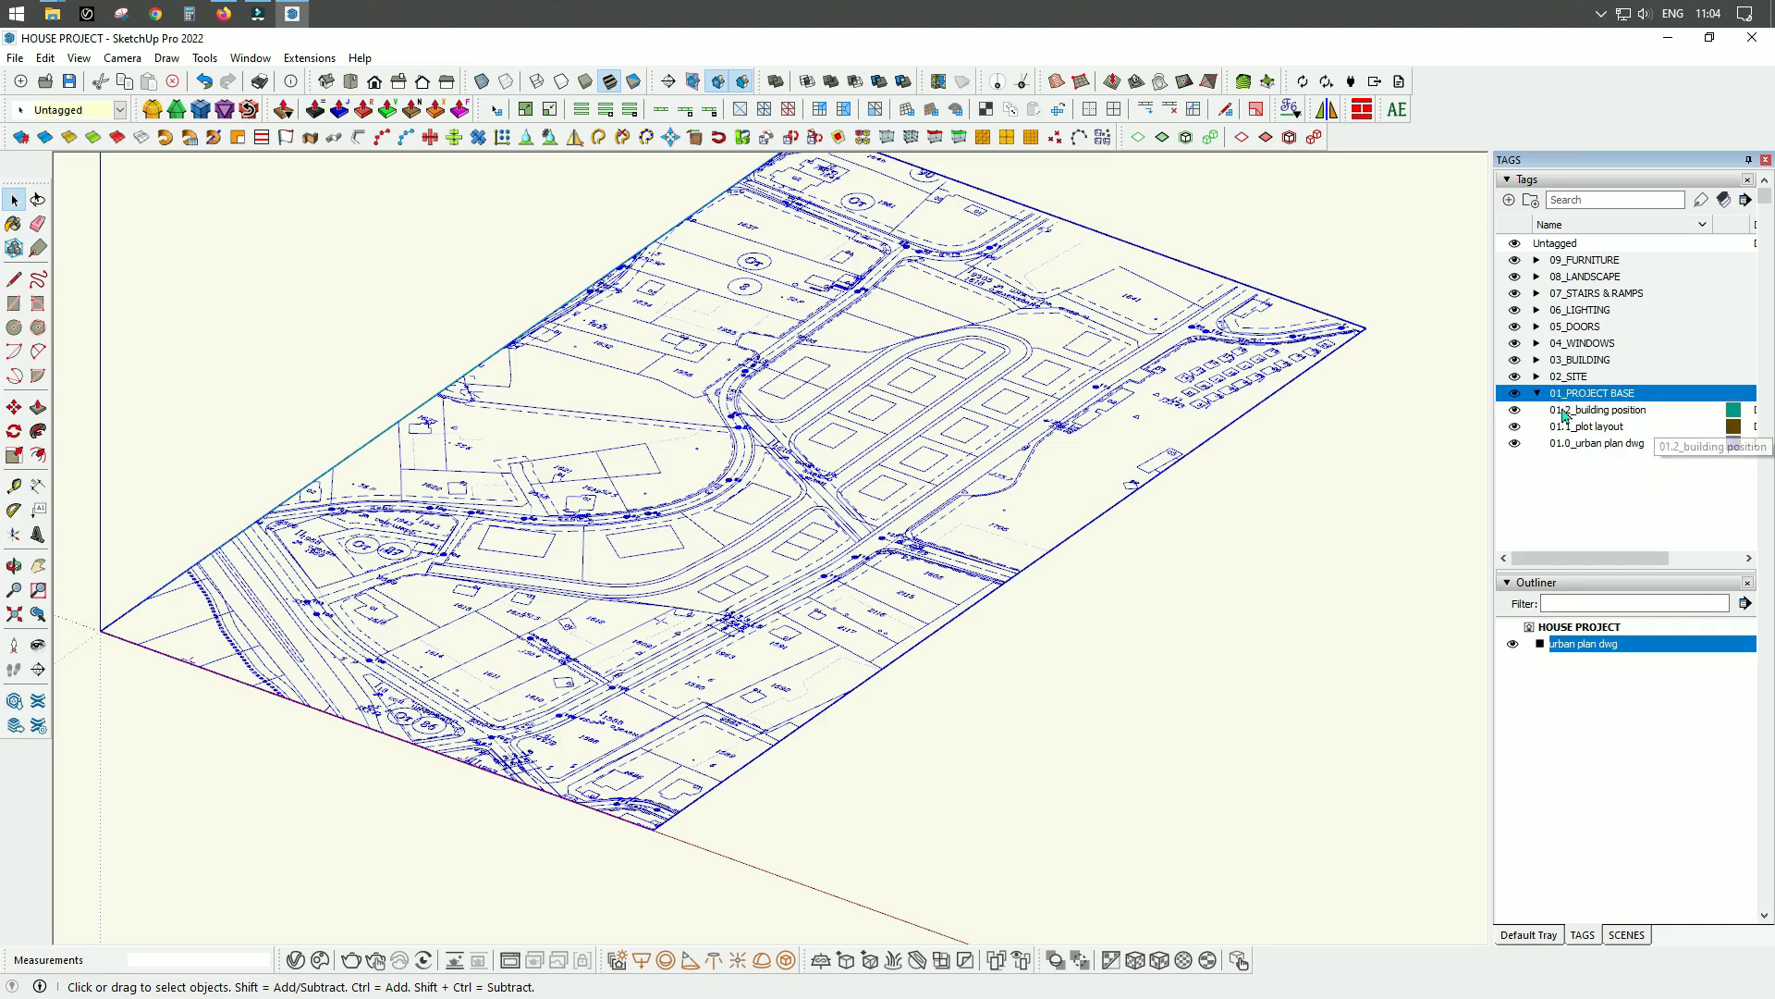
Assign the selected urban plan group to the 01.0_urban plan dwg tag.
left_click(1624, 448)
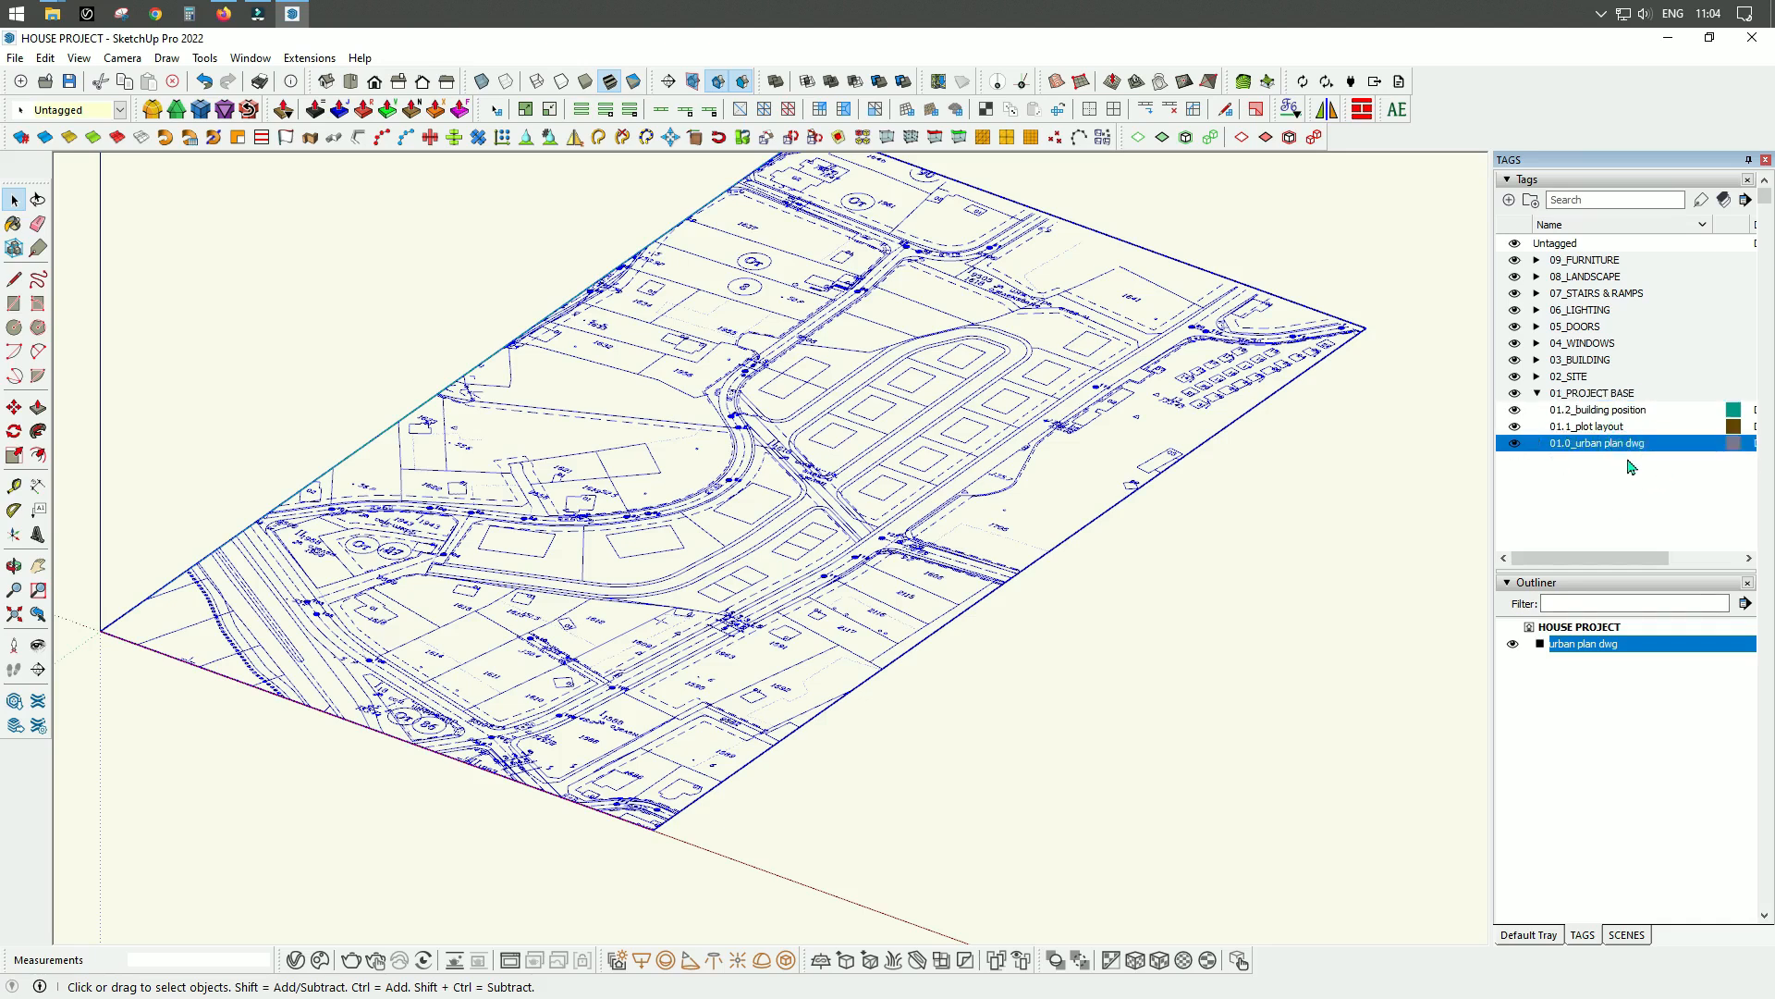
left_click(121, 110)
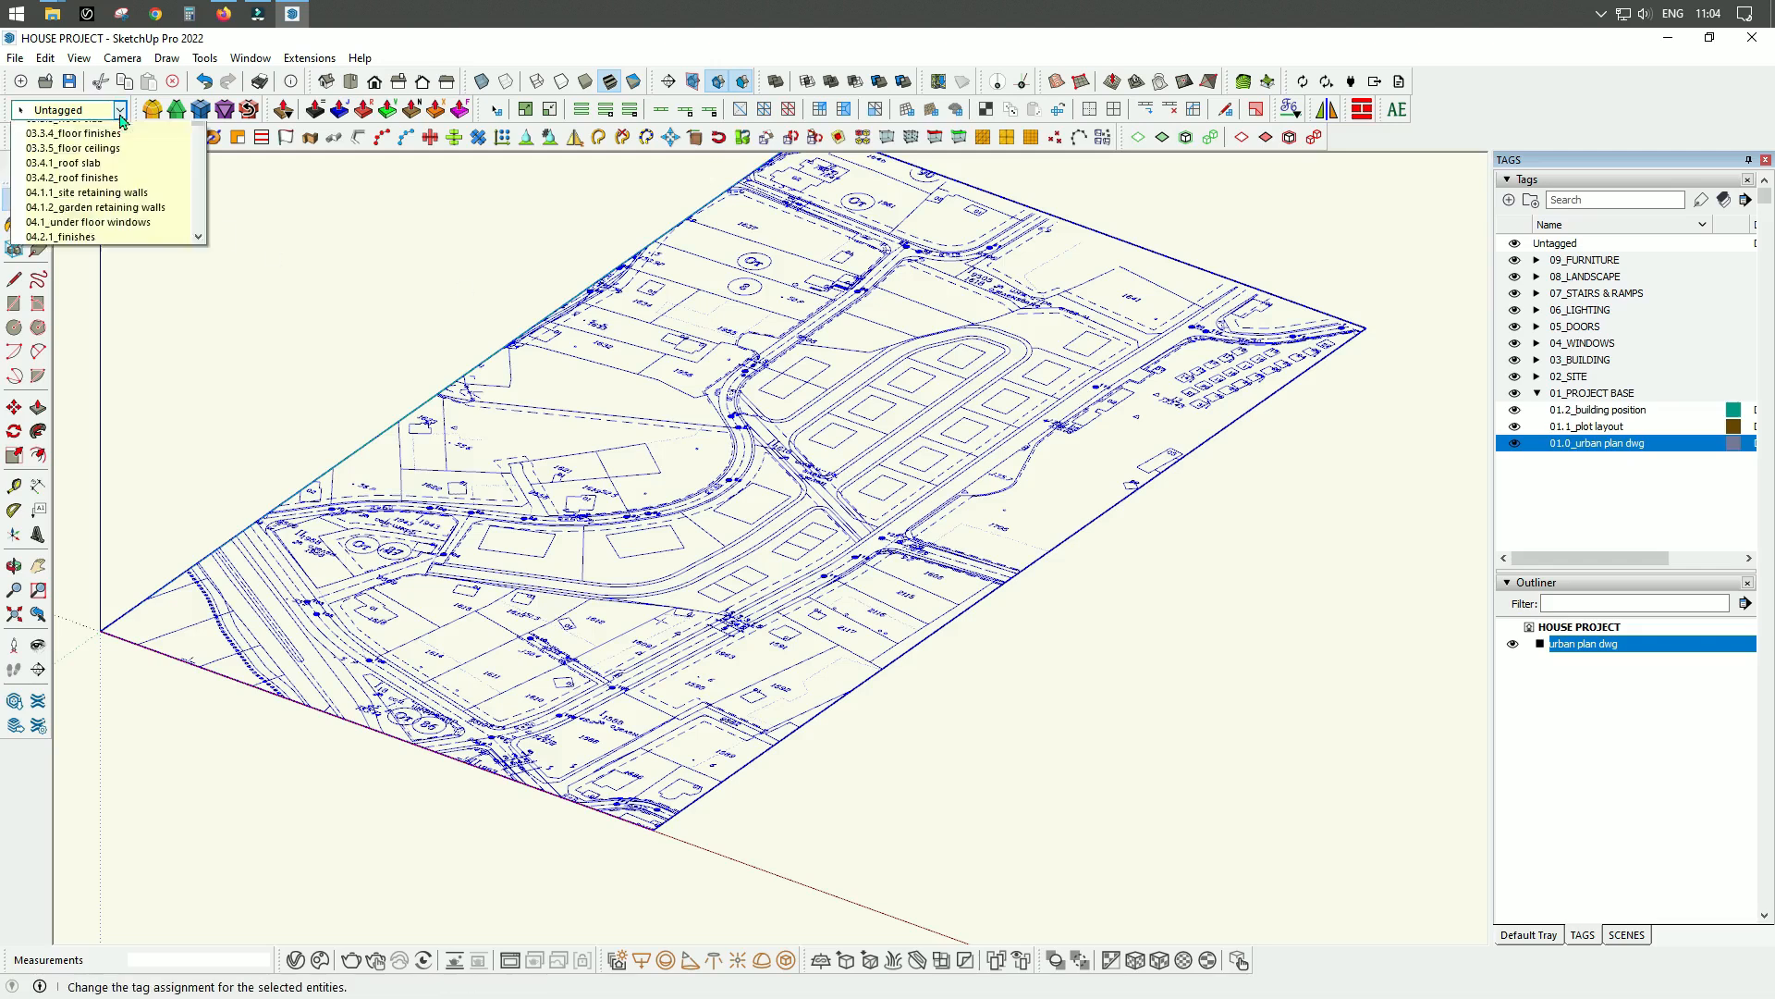
left_click(76, 145)
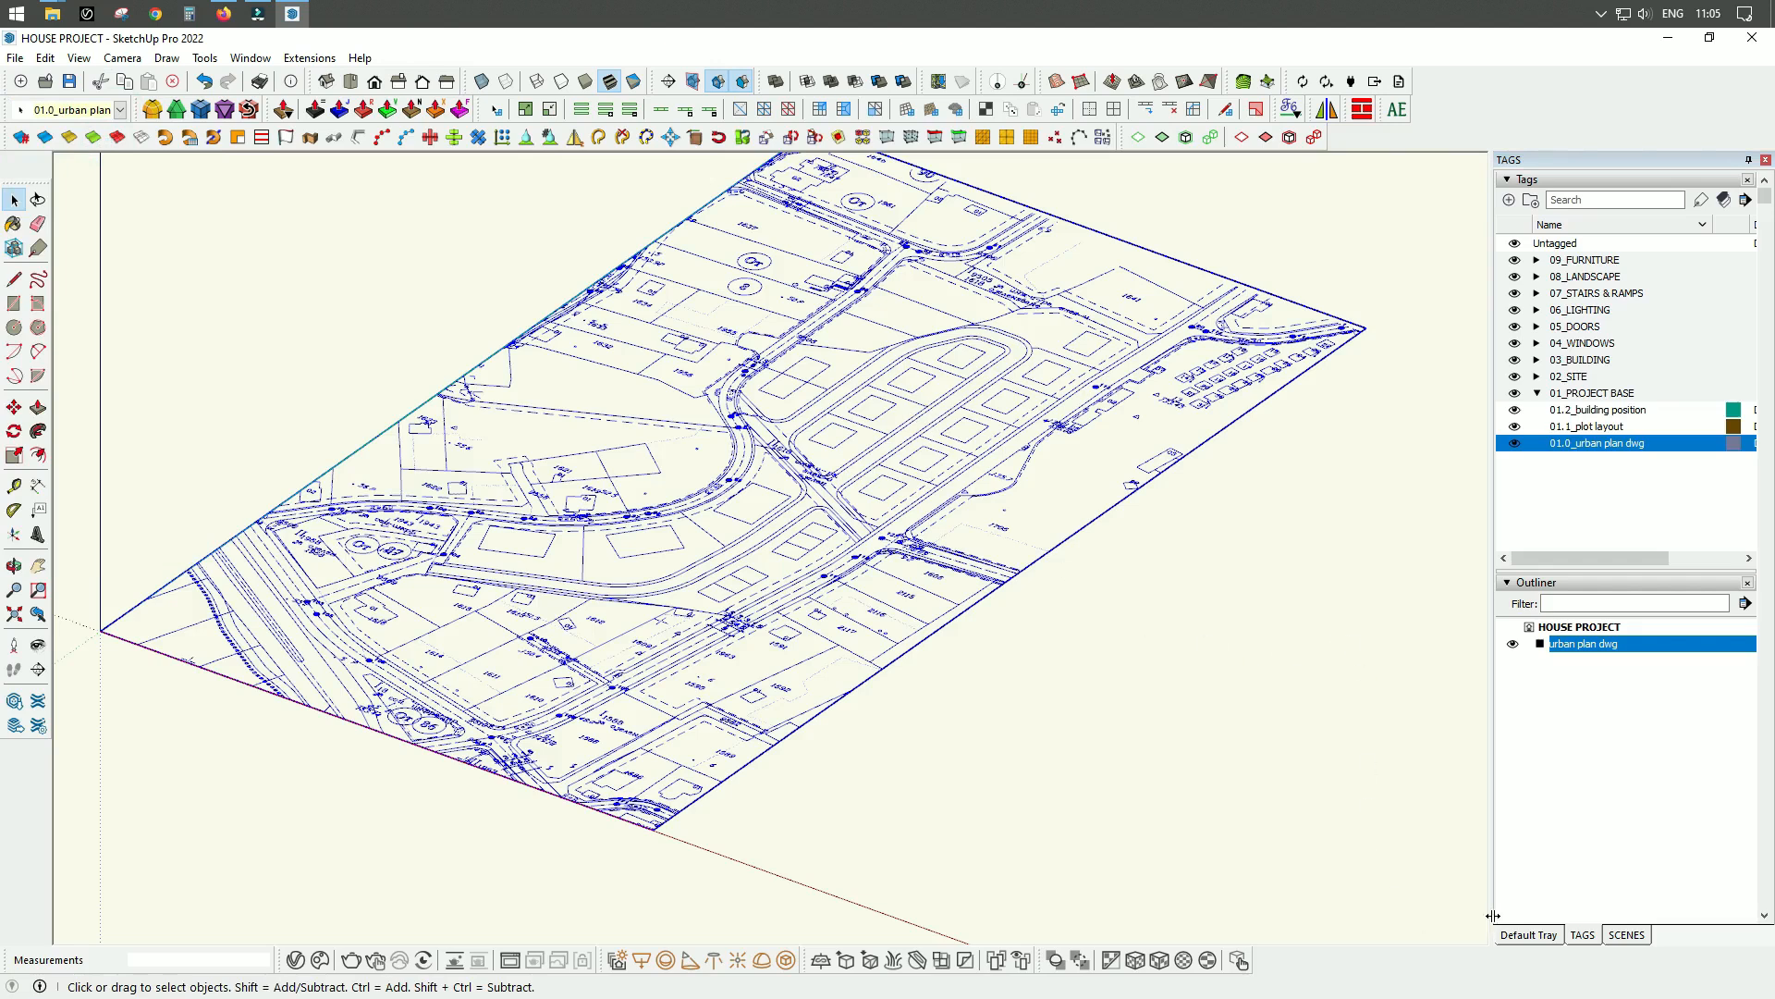
Reselect the urban plan group and check its tag and instance name in Entity Info.
left_click(1531, 935)
left_click(1090, 638)
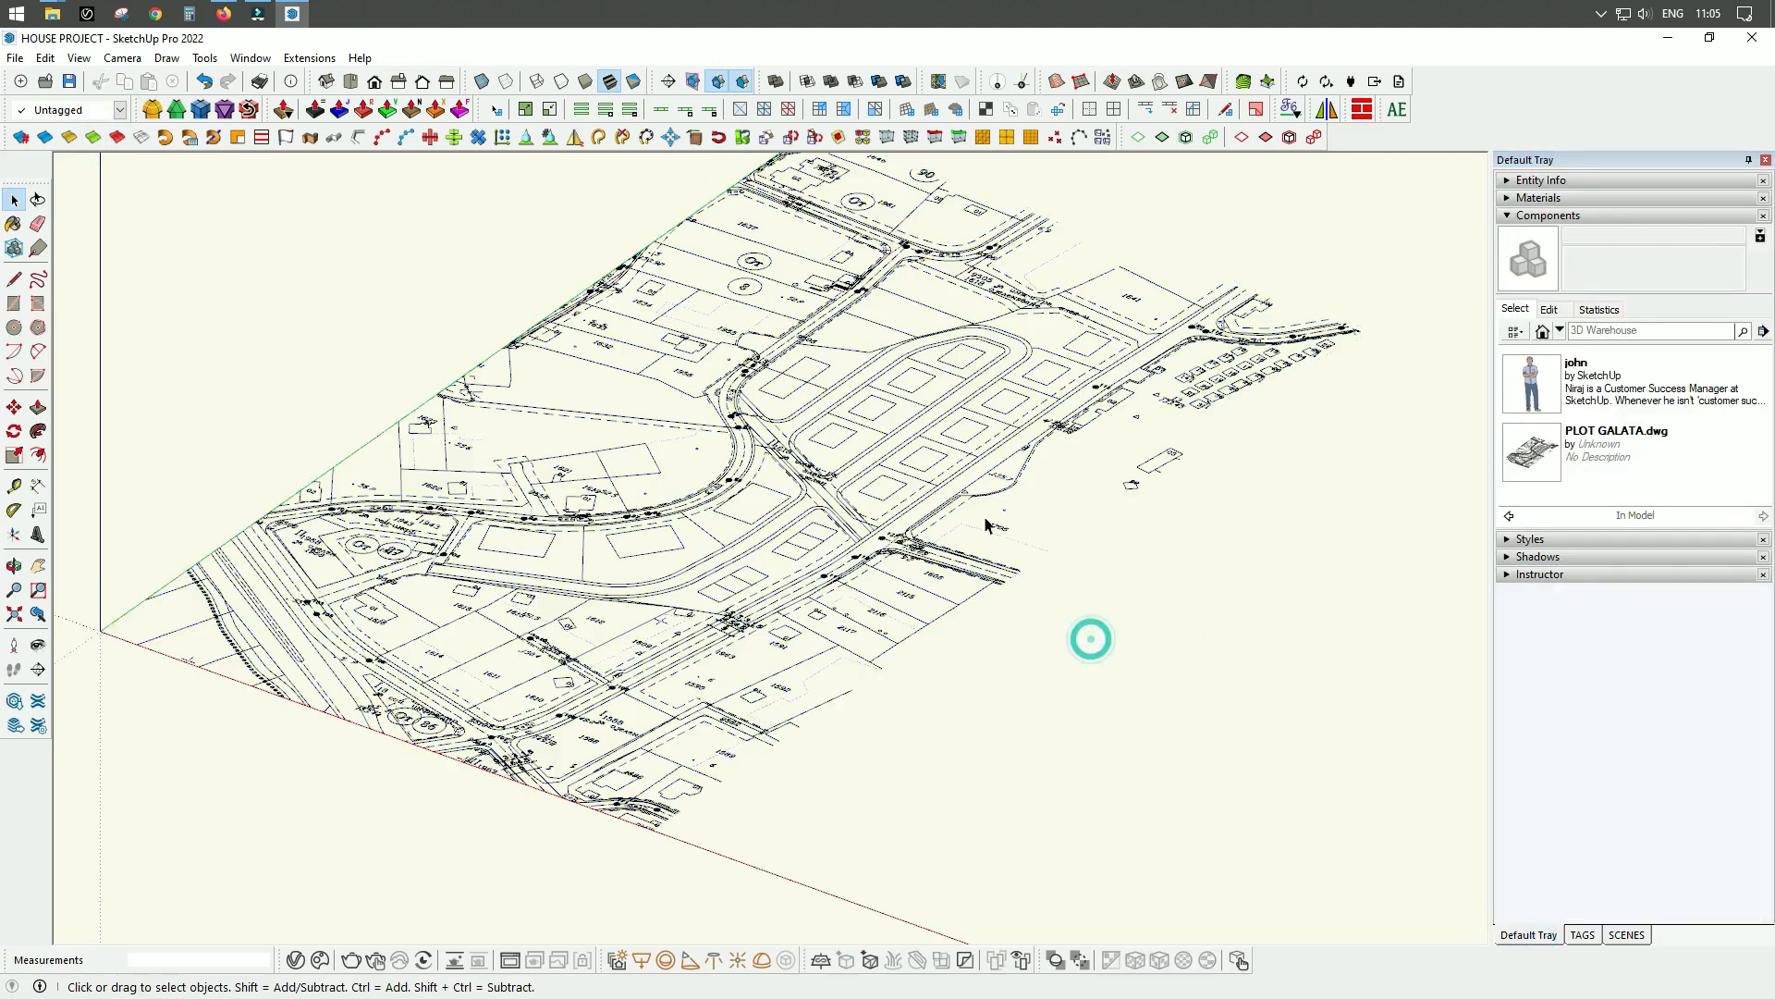
left_click(971, 480)
left_click(964, 456)
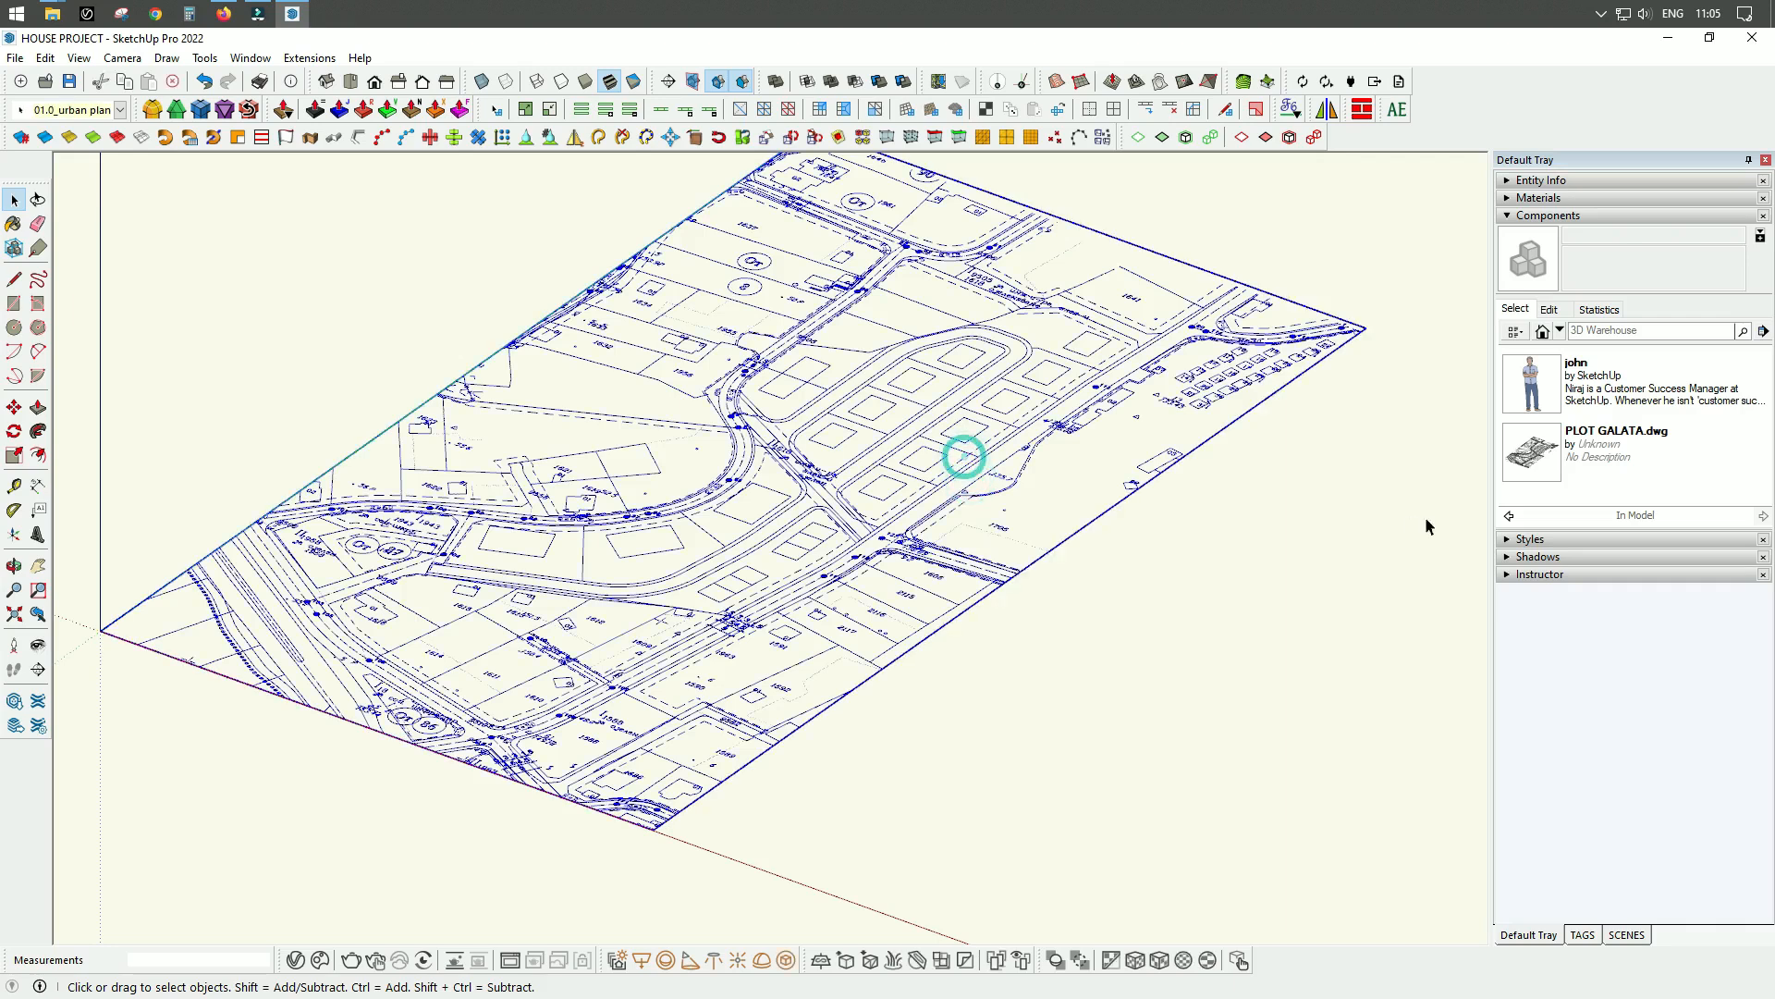
left_click(1508, 180)
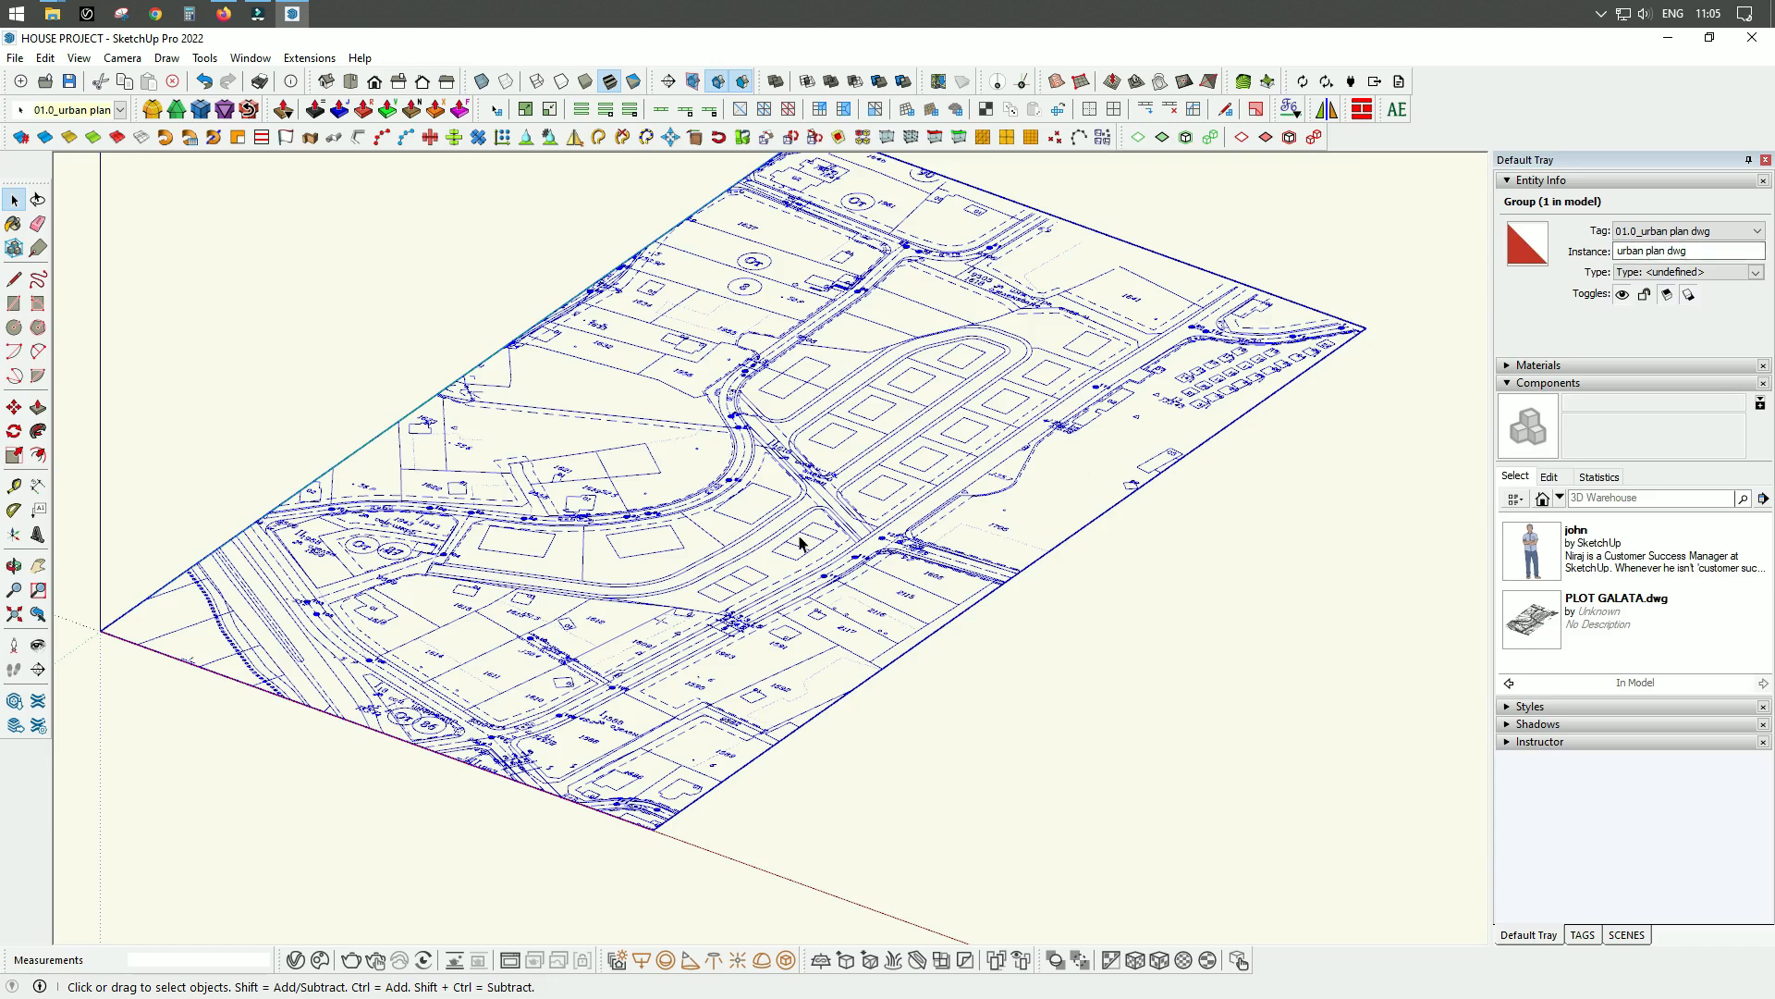
middle_click_drag(793, 524, 1076, 568)
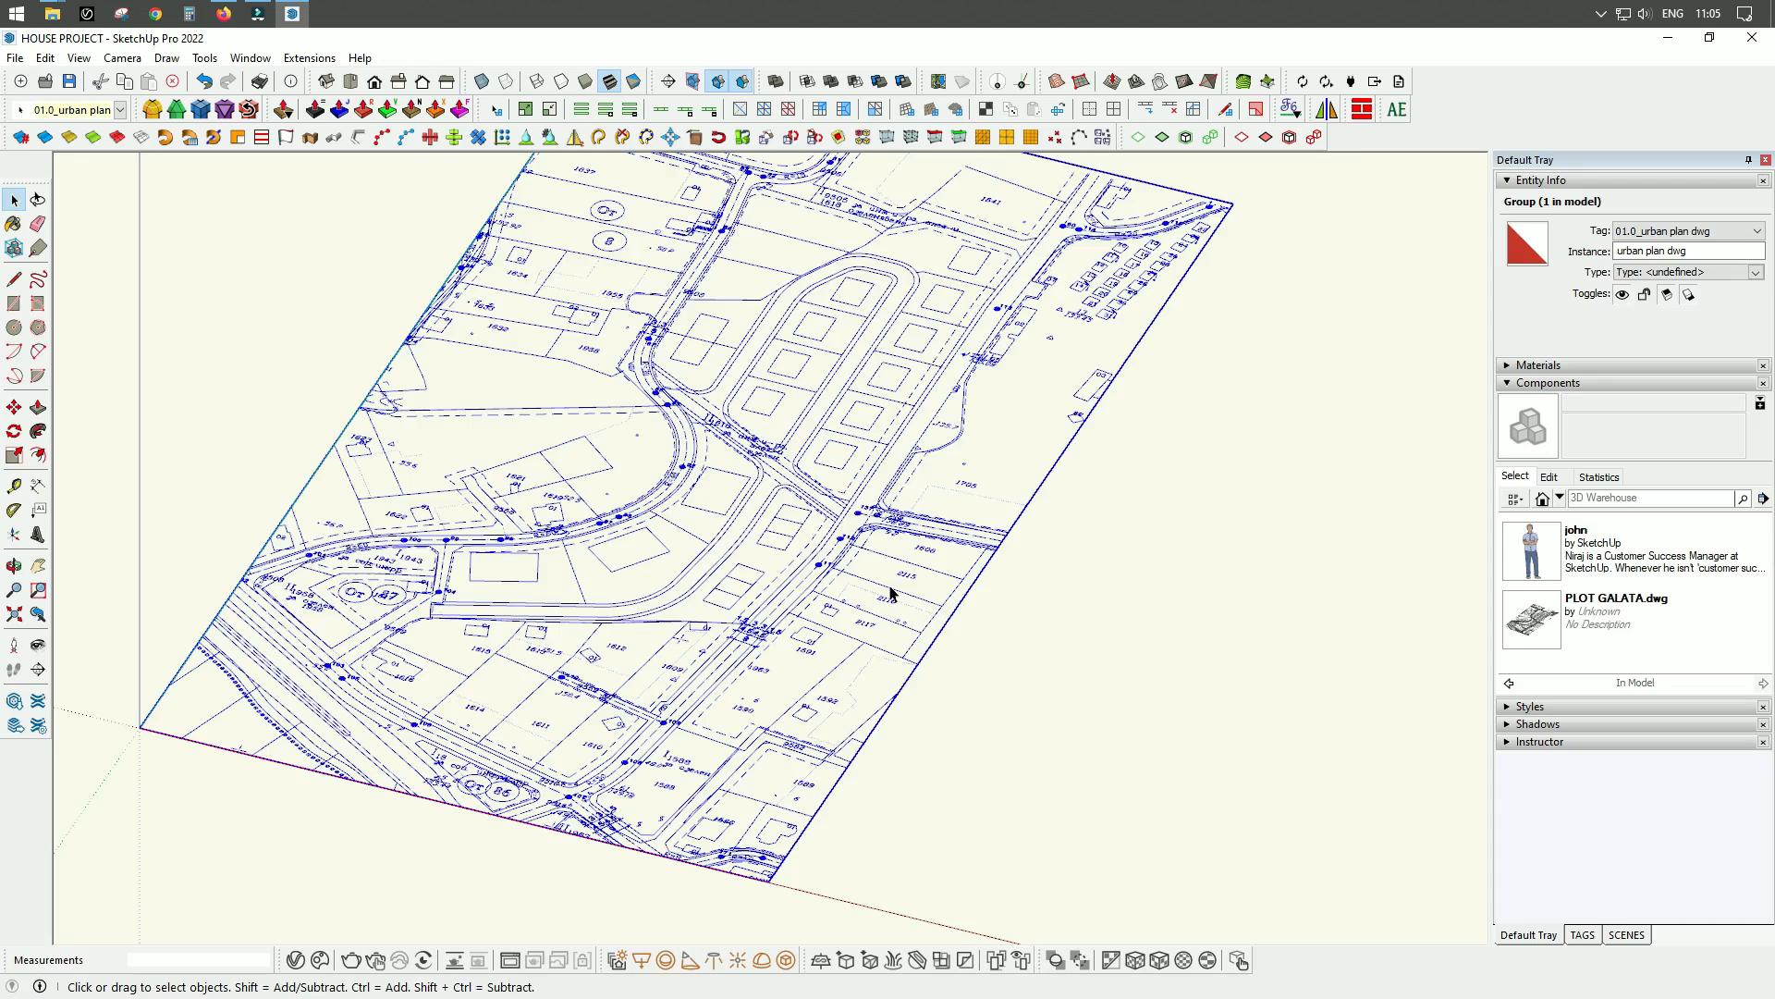
Lock the urban plan dwg group so it cannot be moved or edited, and clear the selection.
left_click(1583, 935)
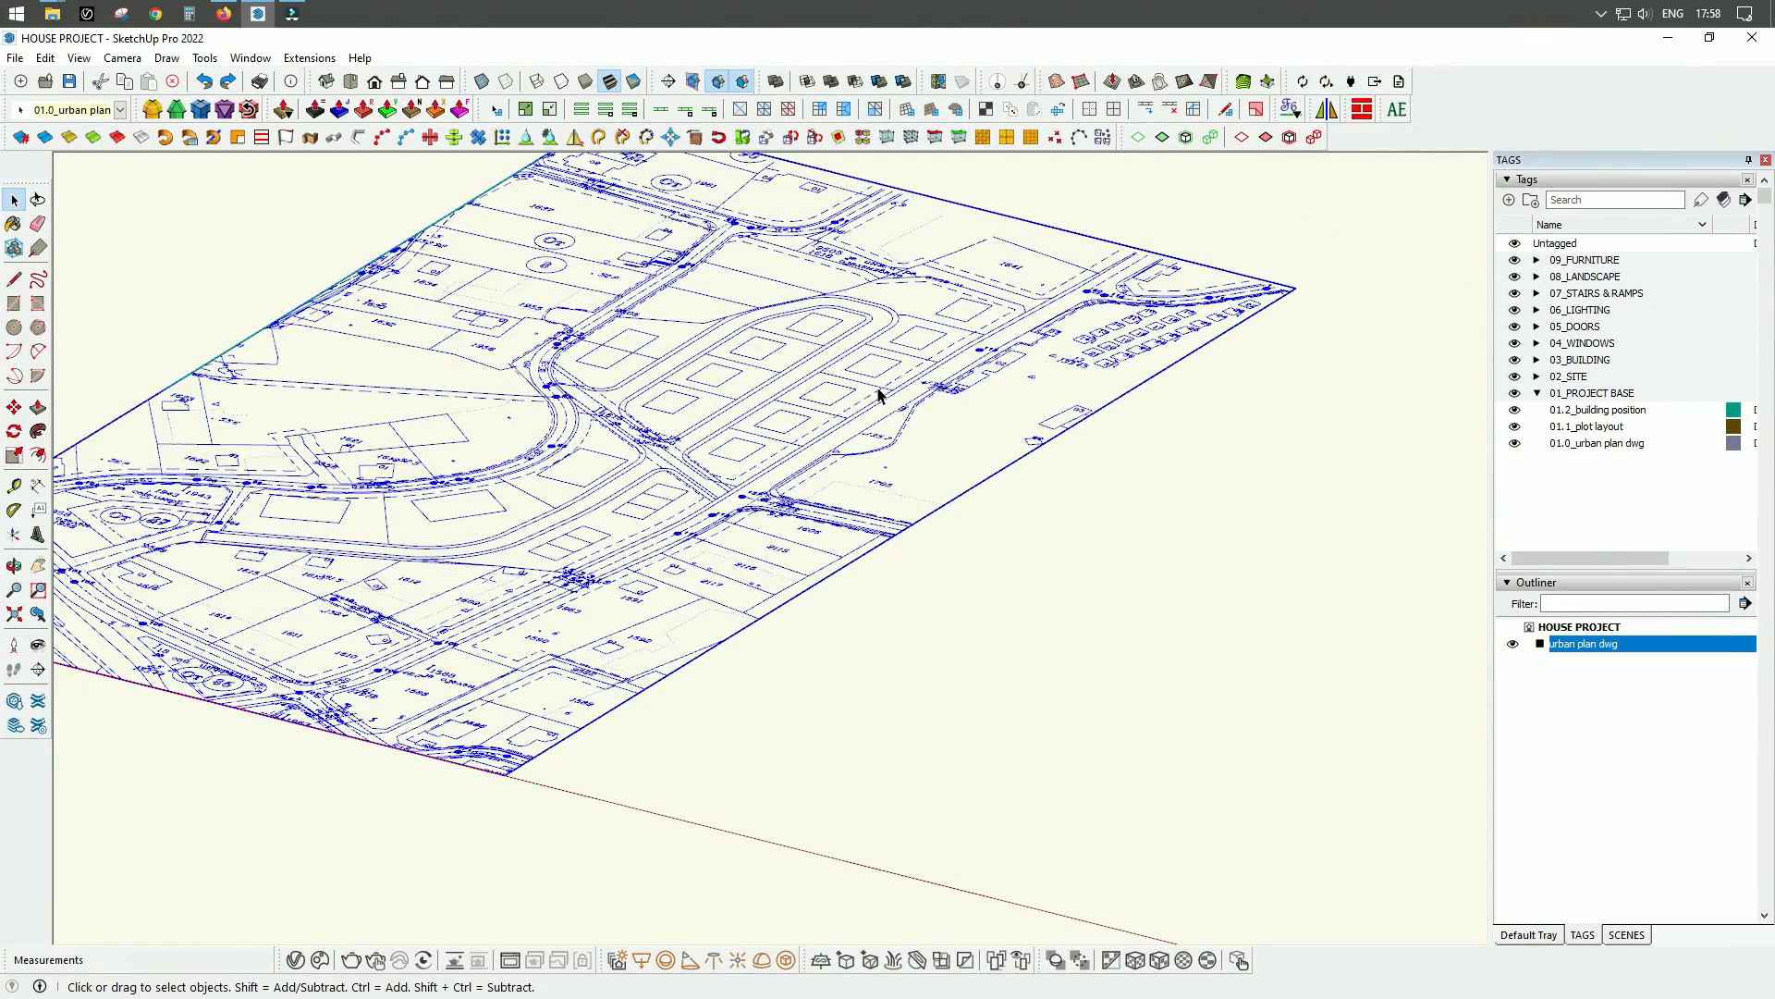
left_click(966, 561)
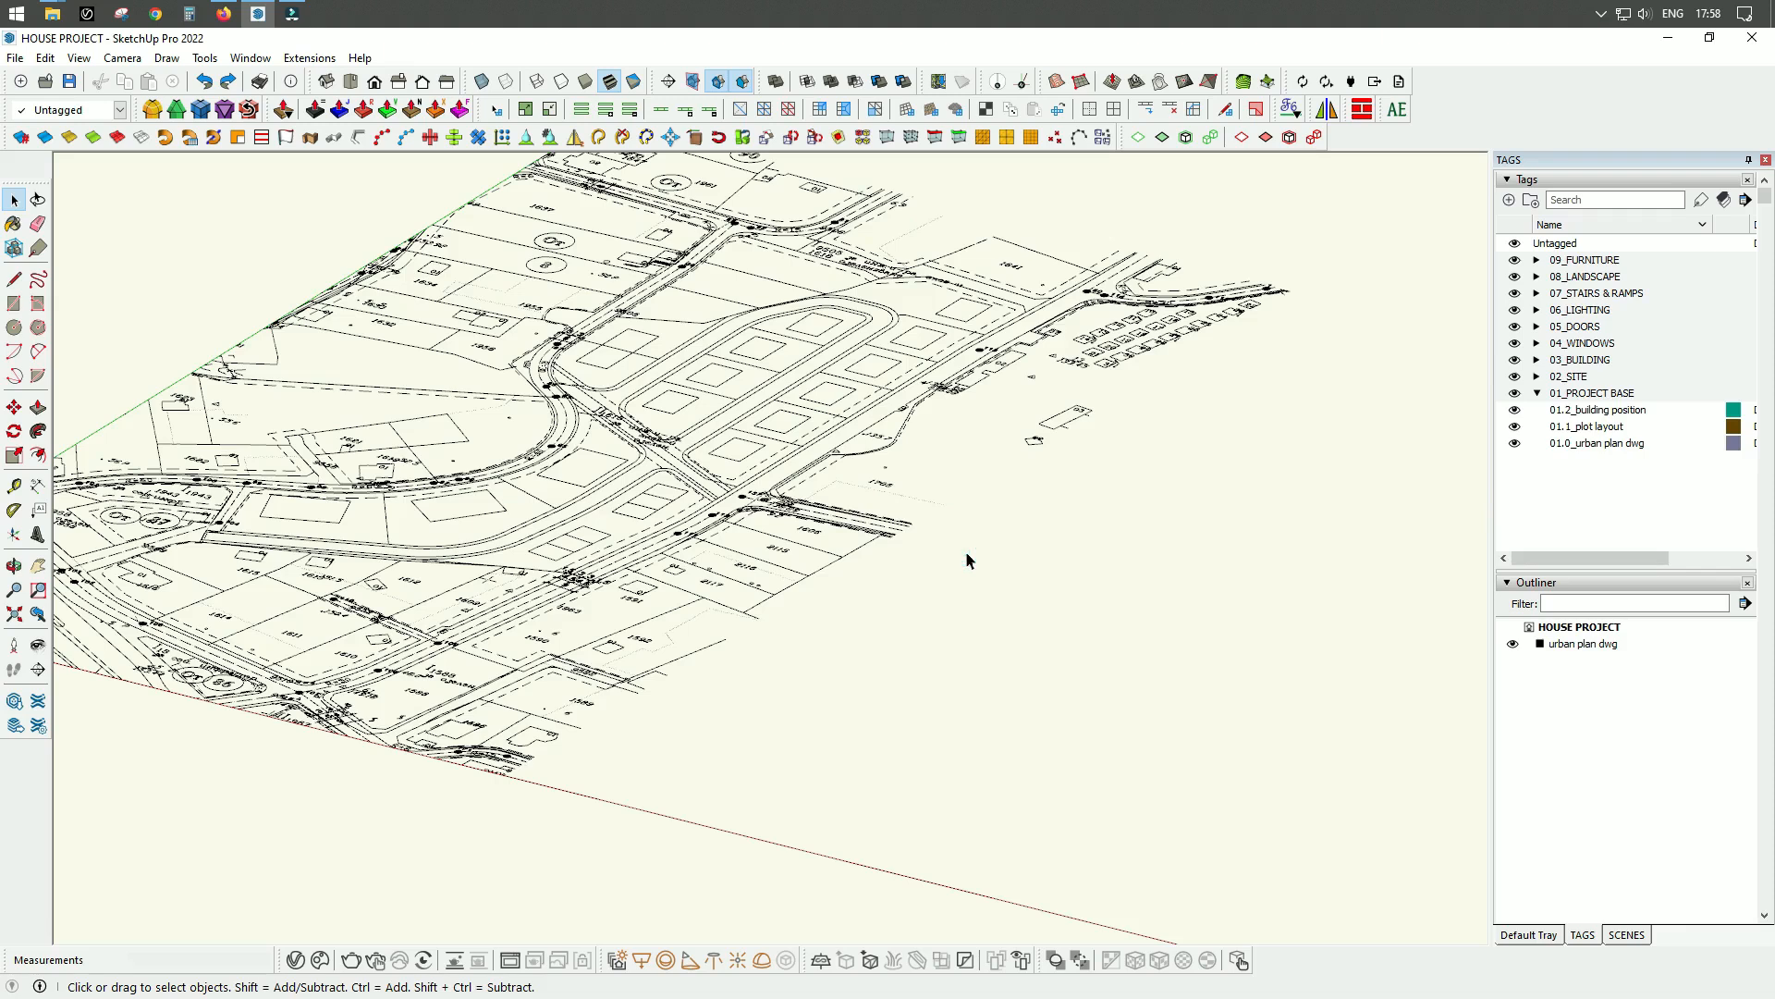
left_click(835, 433)
right_click(834, 429)
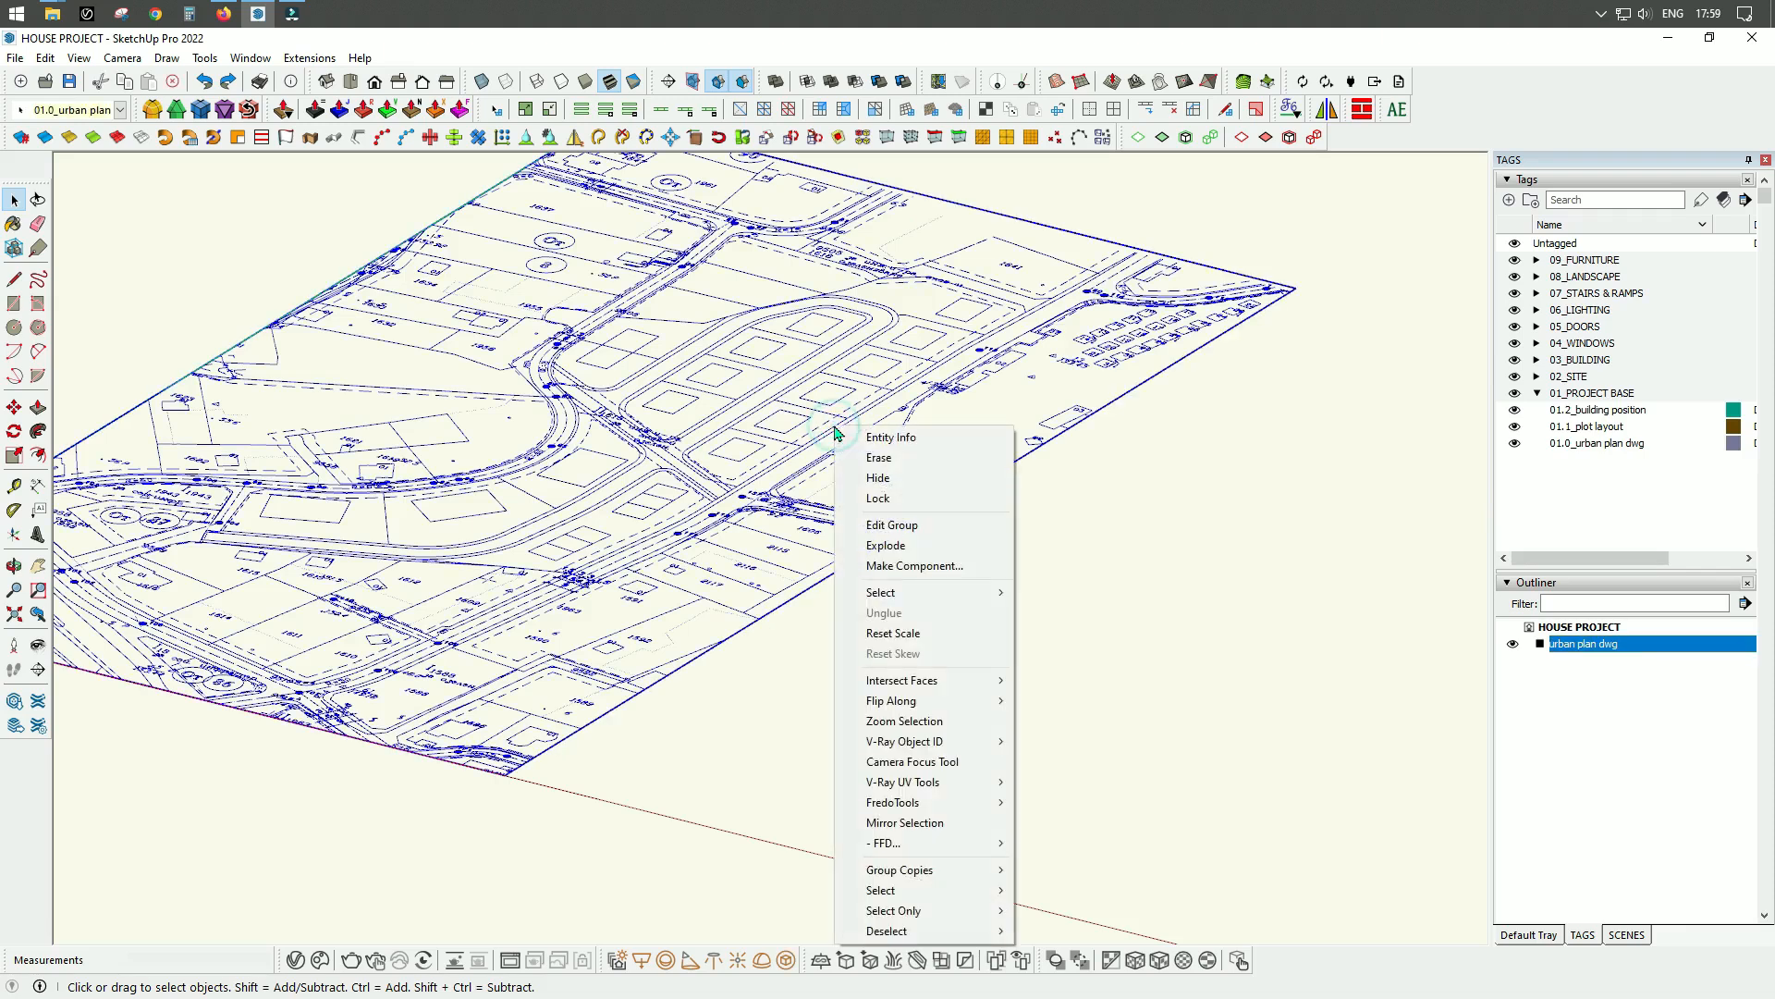
left_click(869, 500)
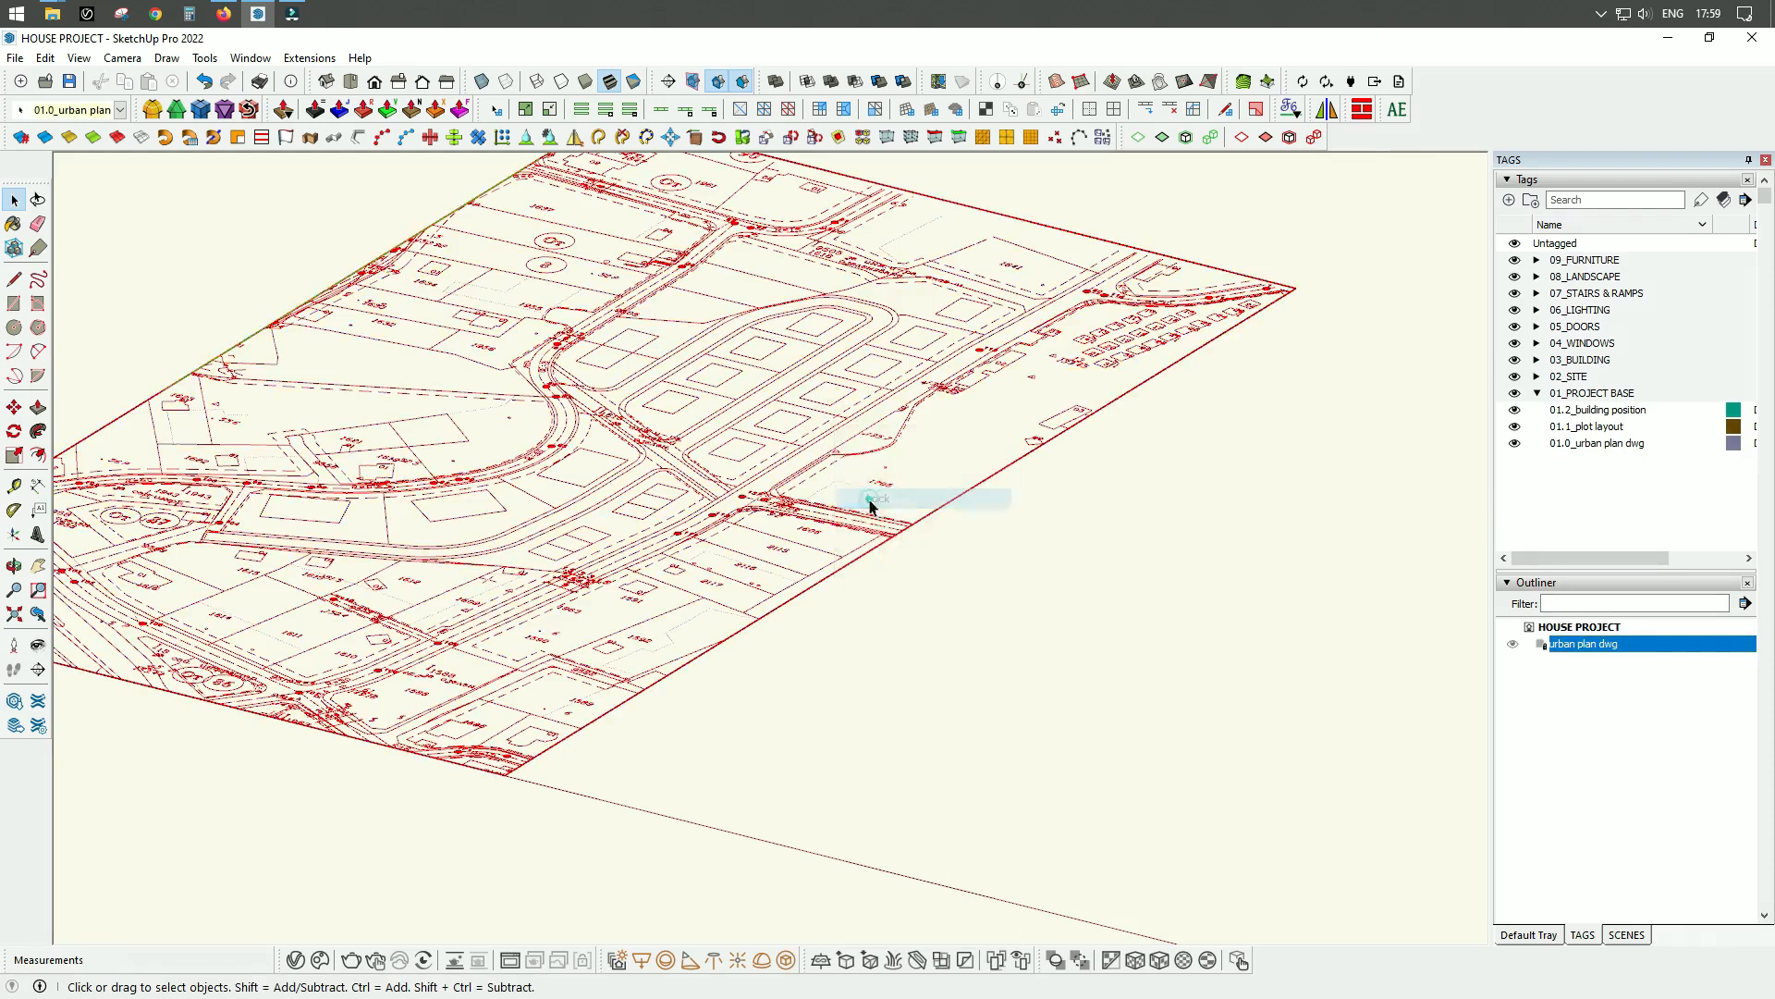
left_click(1040, 591)
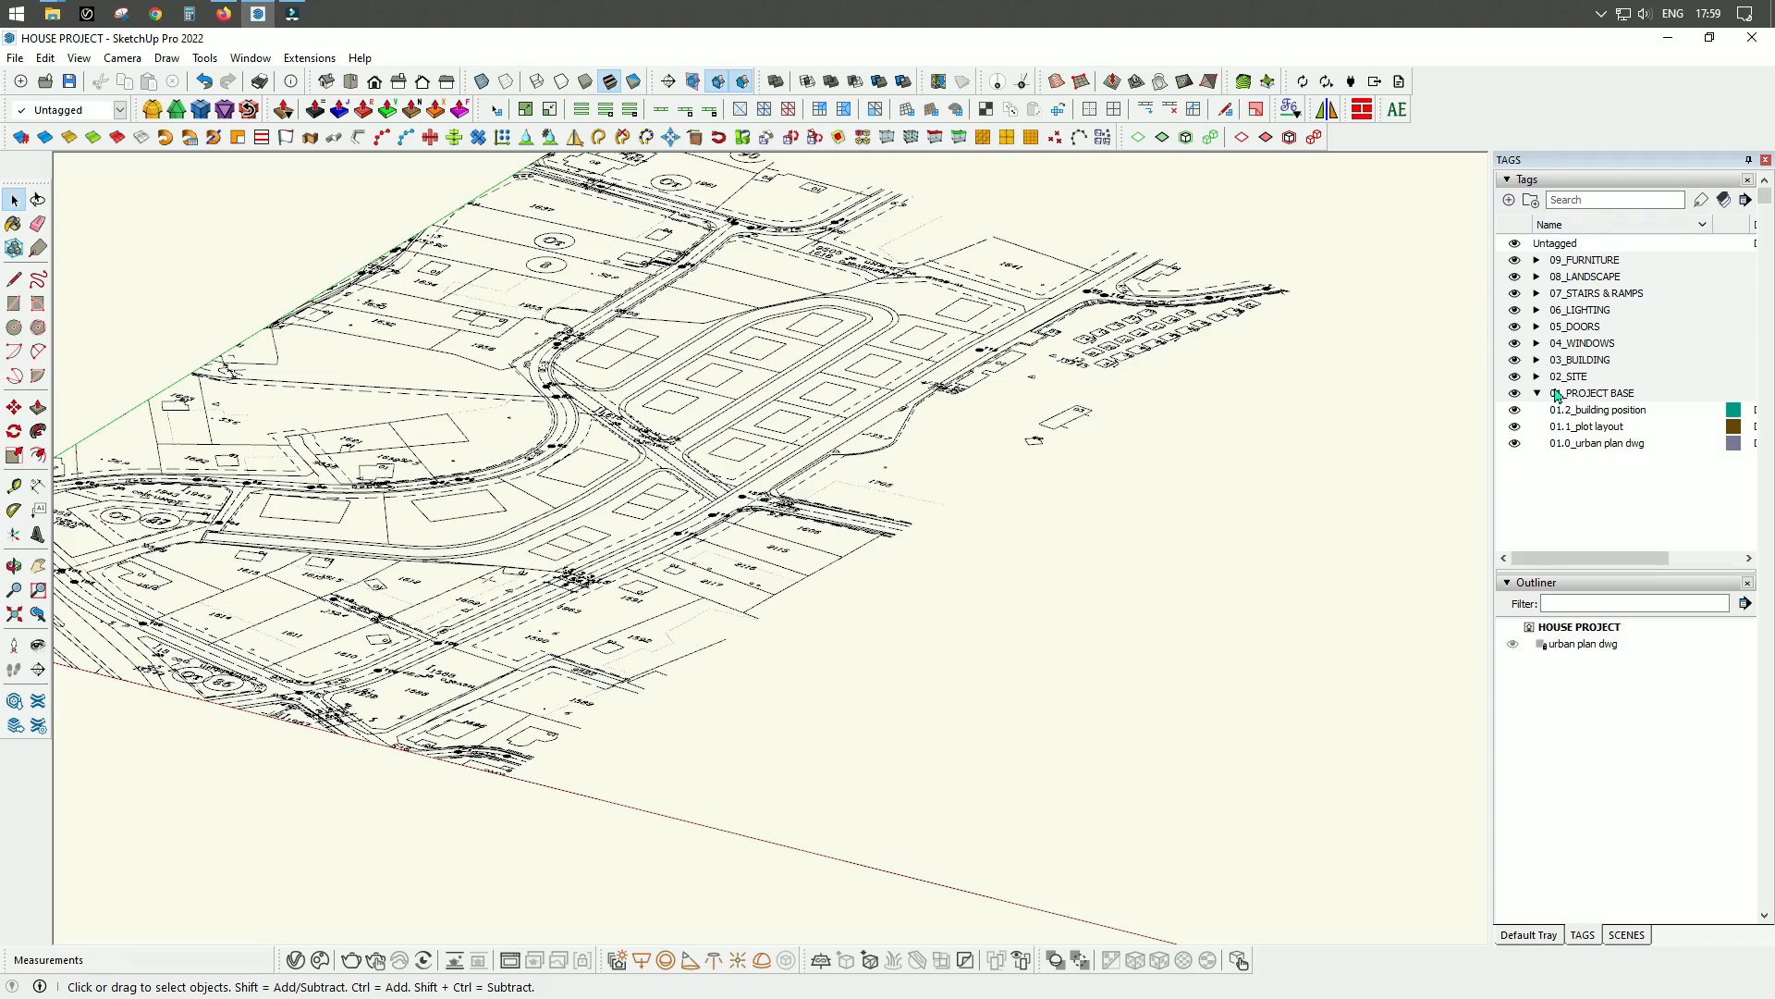
Hide the 01.0_urban plan dwg tag and switch to the top view around the origin.
left_click(1516, 444)
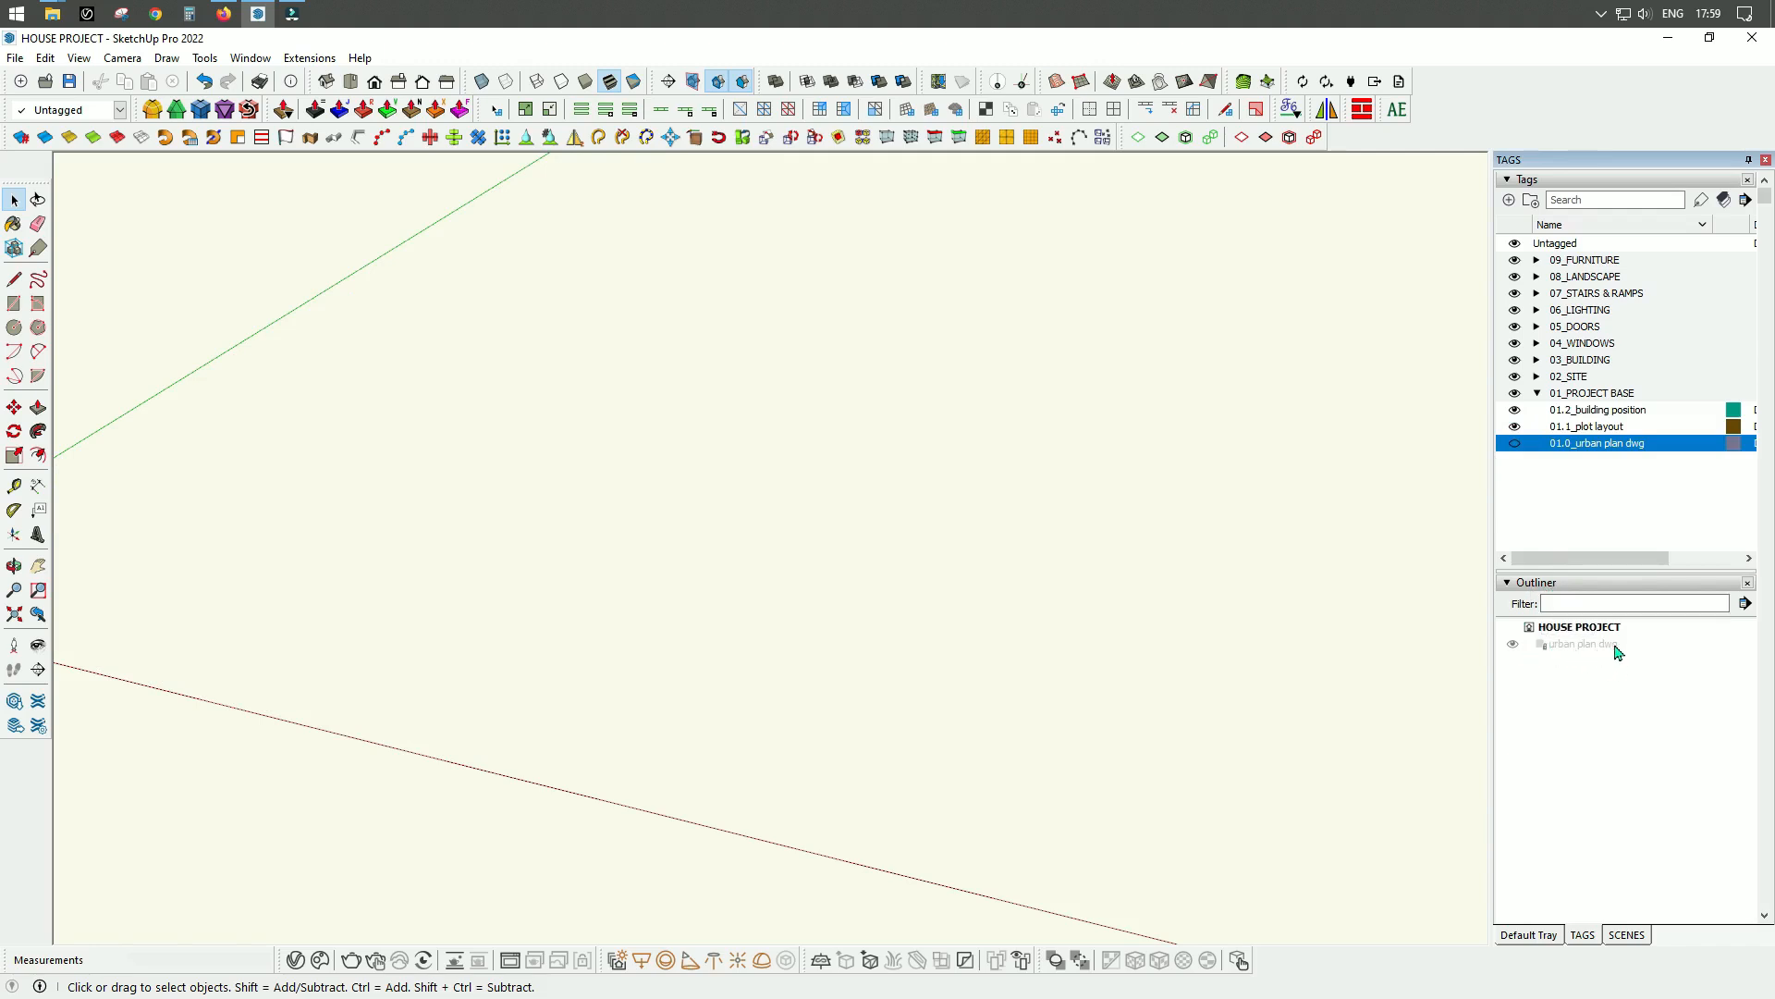
scroll(1245, 660, "down", 2)
scroll(259, 479, "down", 3)
scroll(873, 569, "up", 4)
scroll(908, 587, "down", 3)
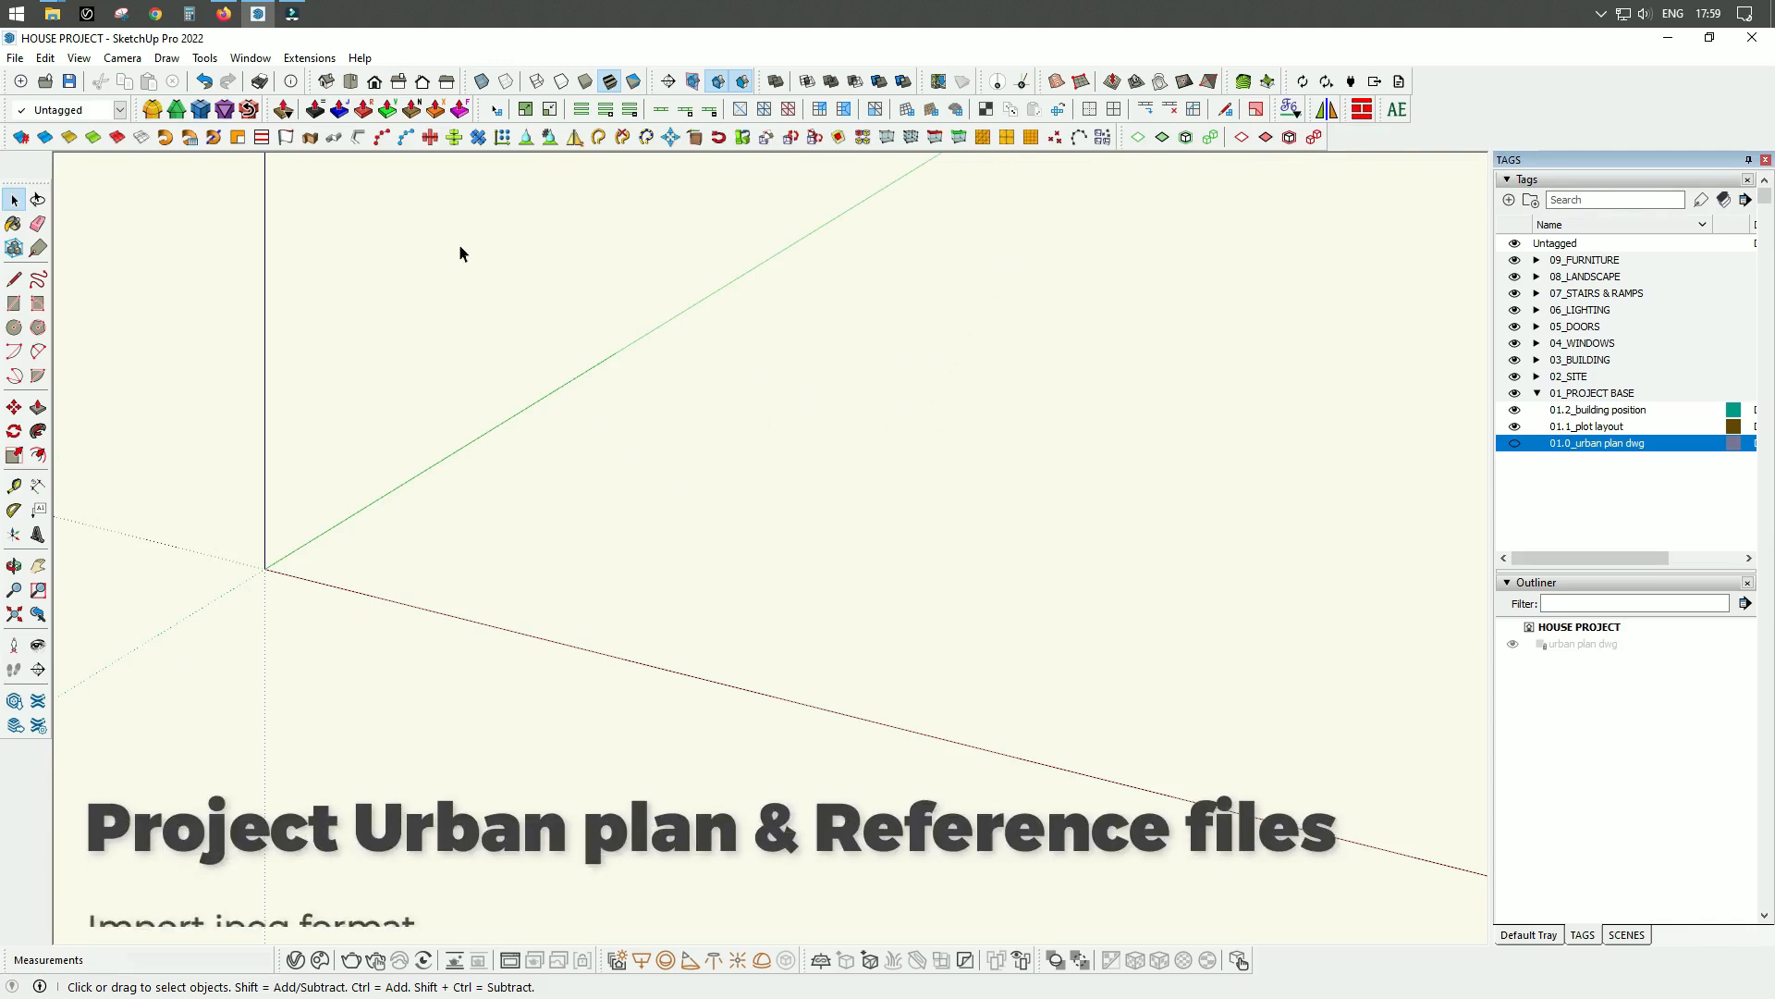
left_click(347, 86)
scroll(159, 472, "down", 4)
scroll(676, 581, "up", 2)
scroll(675, 581, "up", 2)
scroll(383, 578, "down", 3)
scroll(212, 363, "up", 4)
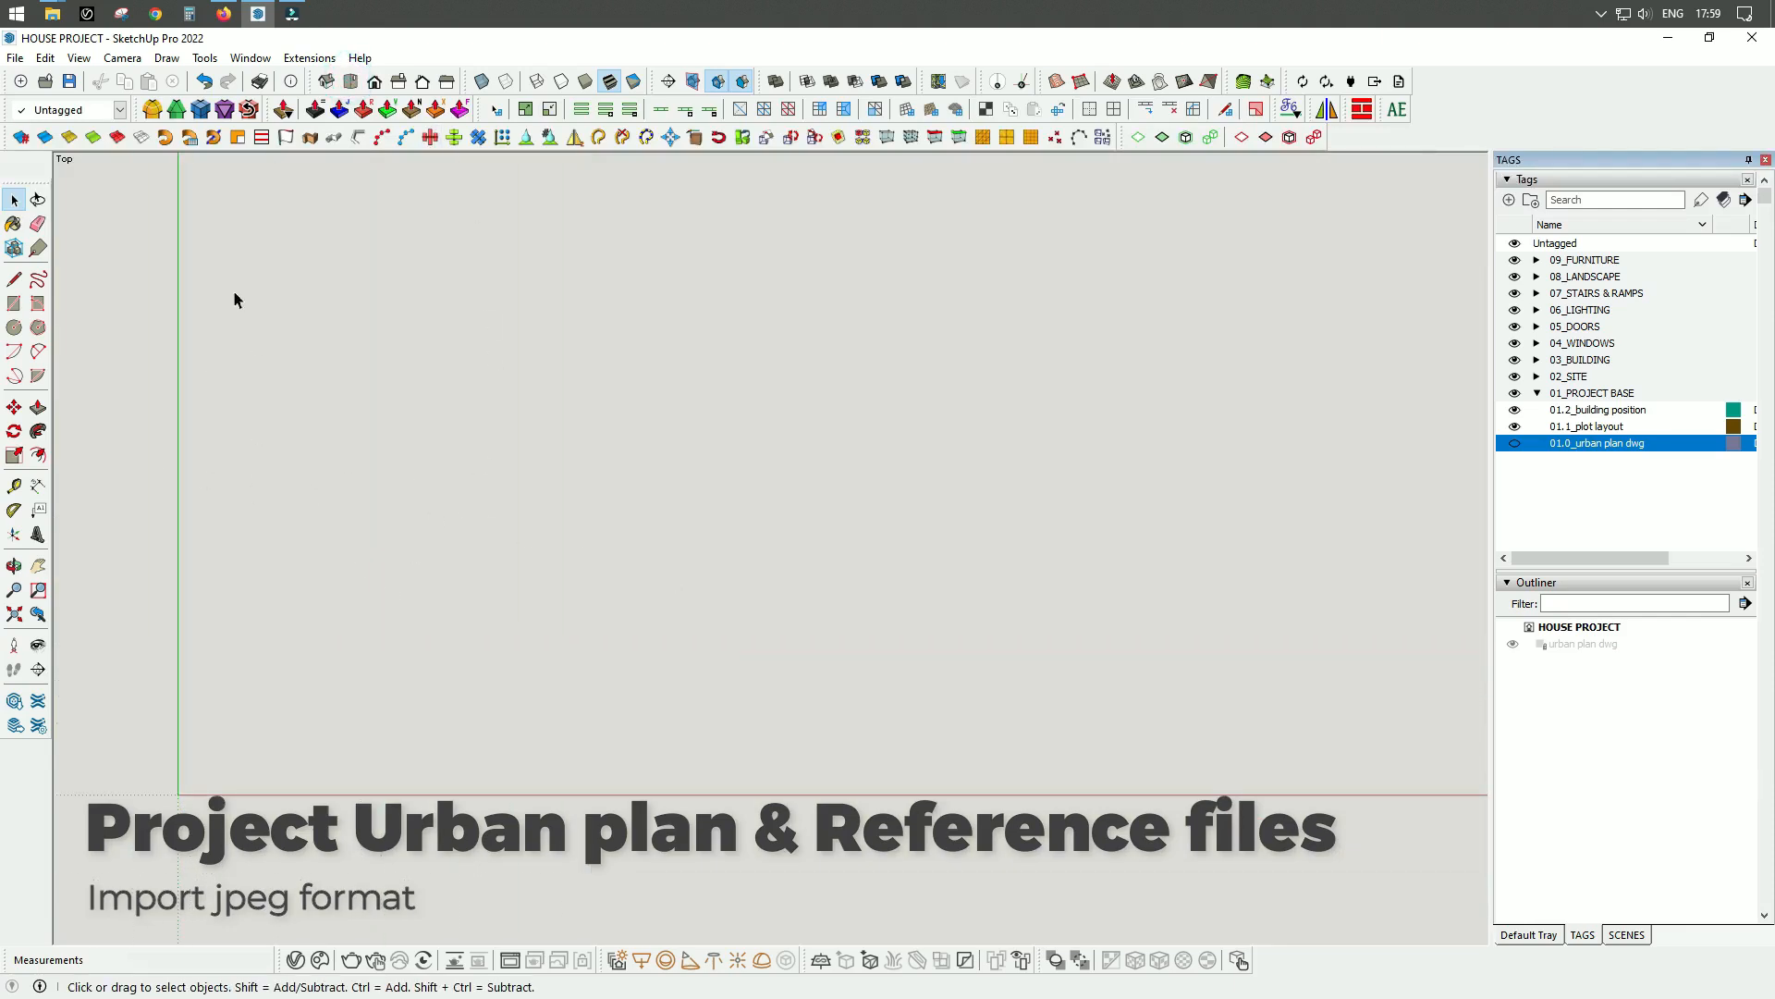
Import PLOT GALATA_1 from the SITE folder as an image, placing its first corner at the origin and sizing it freehand.
left_click(15, 58)
left_click(52, 369)
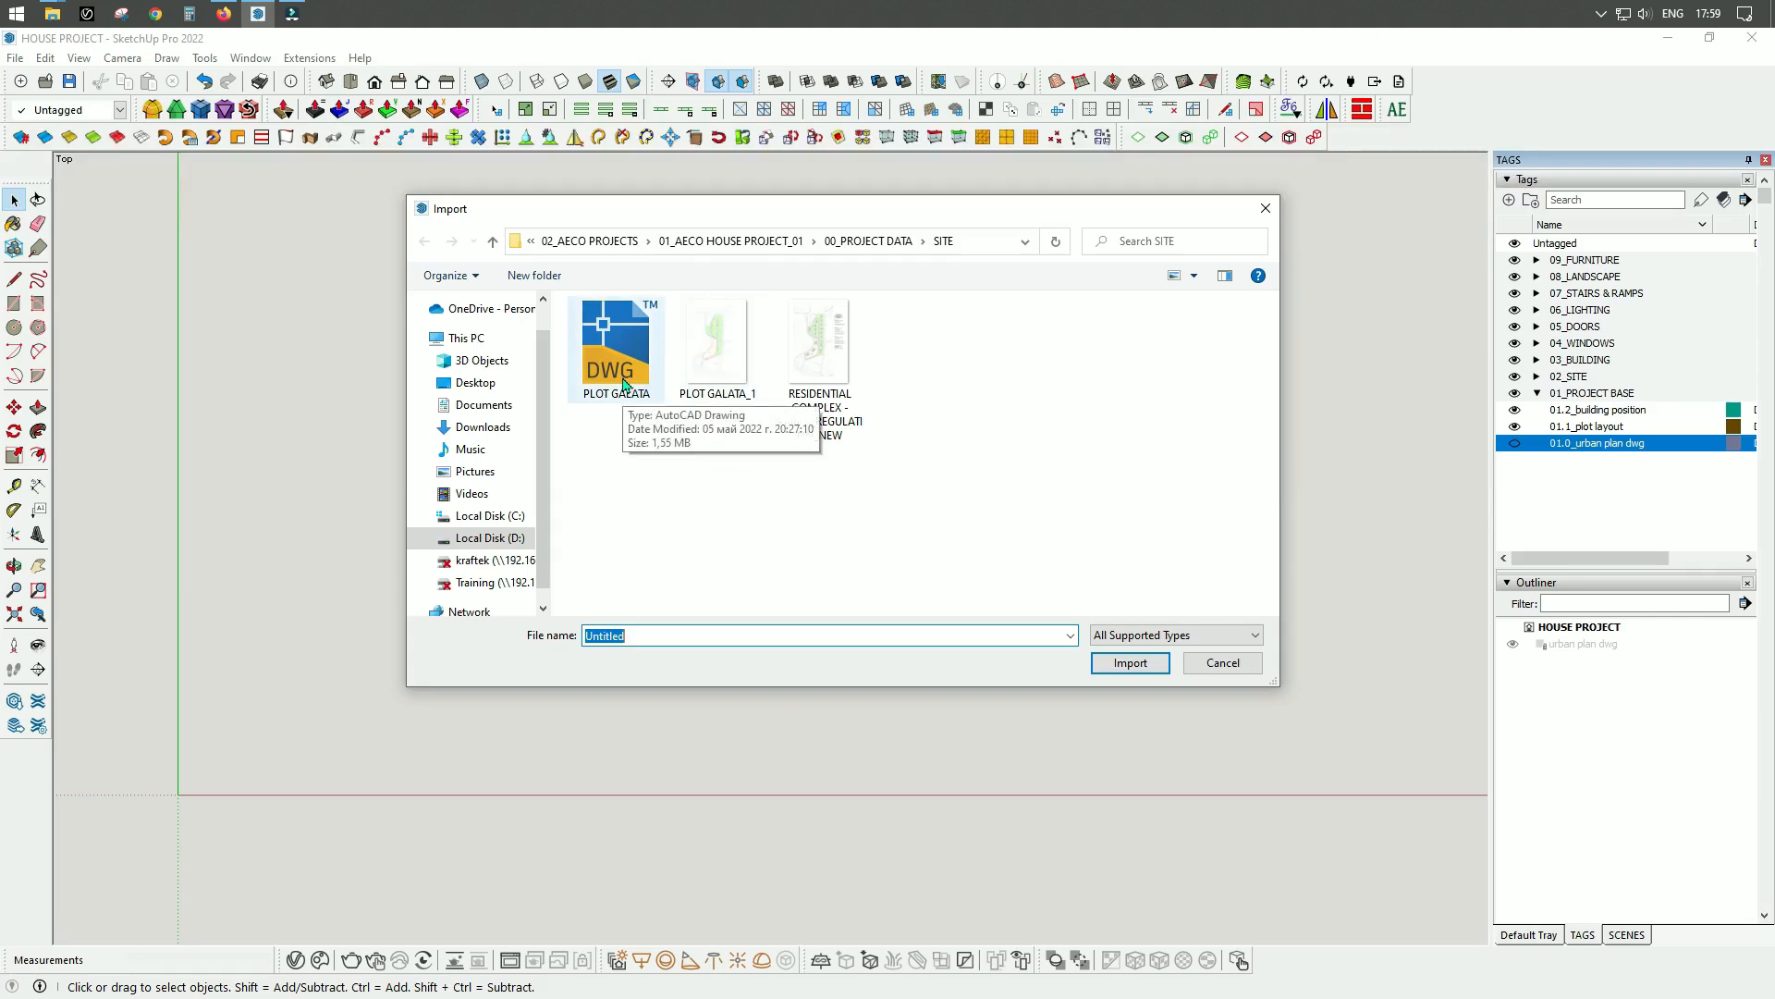
left_click(722, 362)
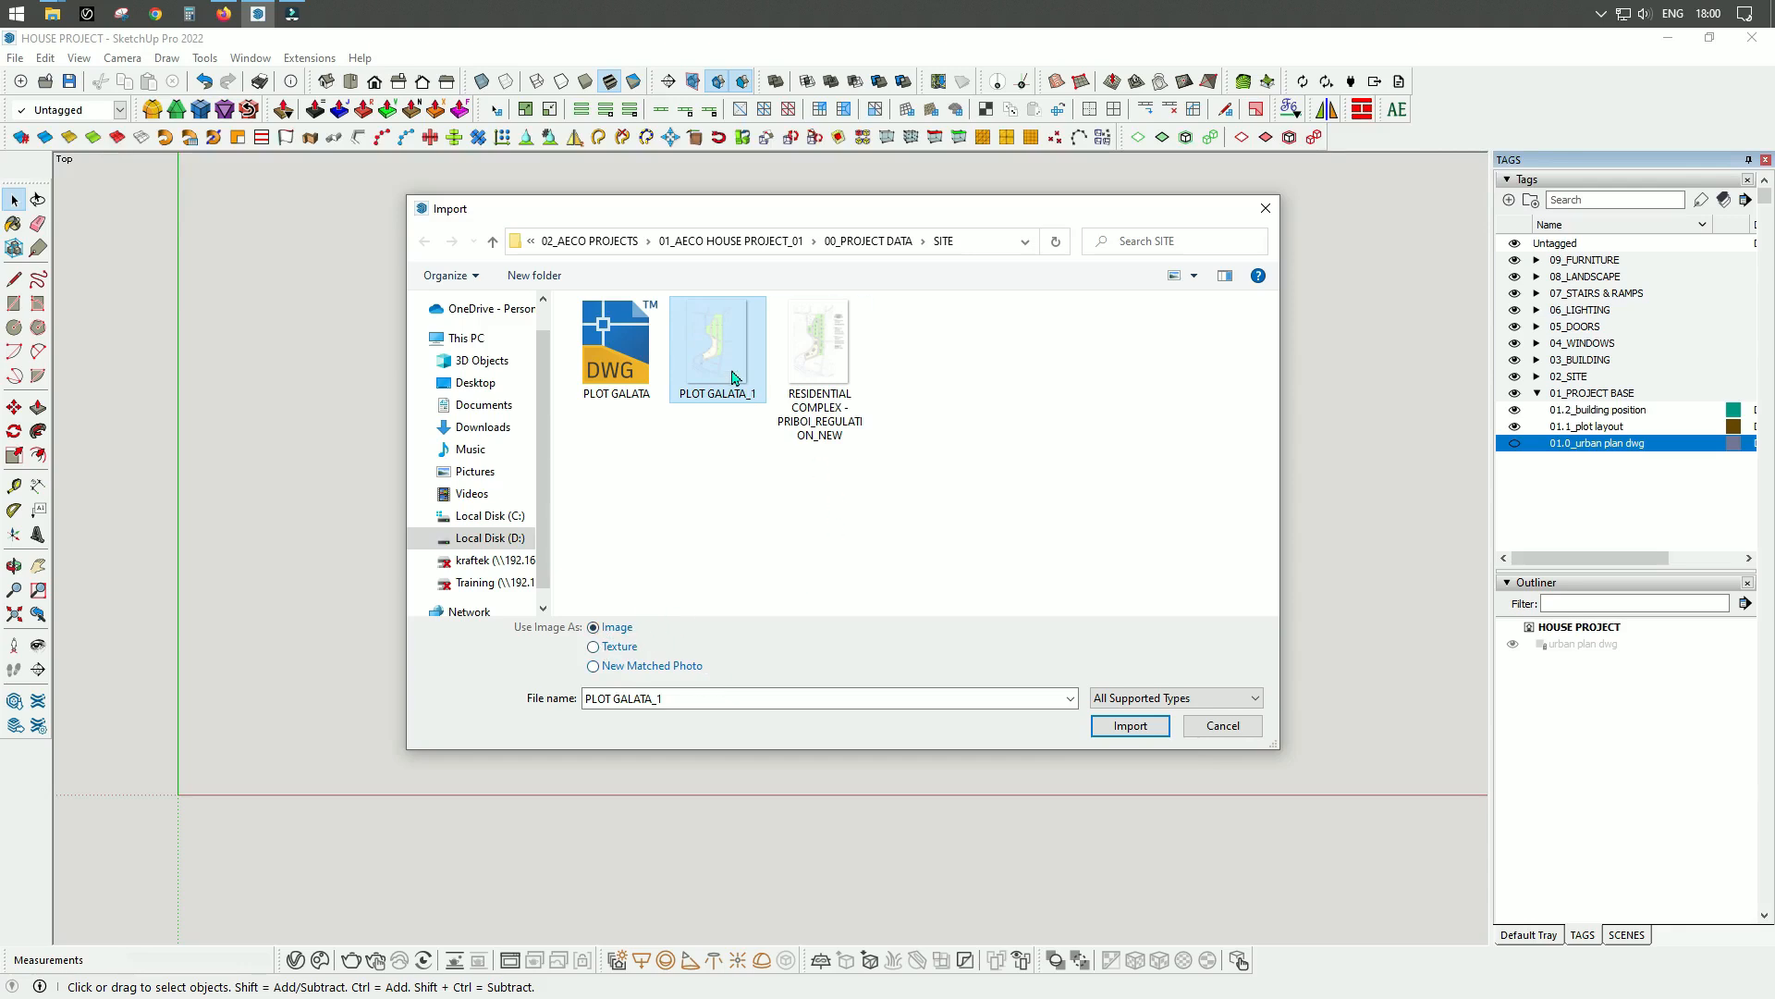
left_click(1131, 726)
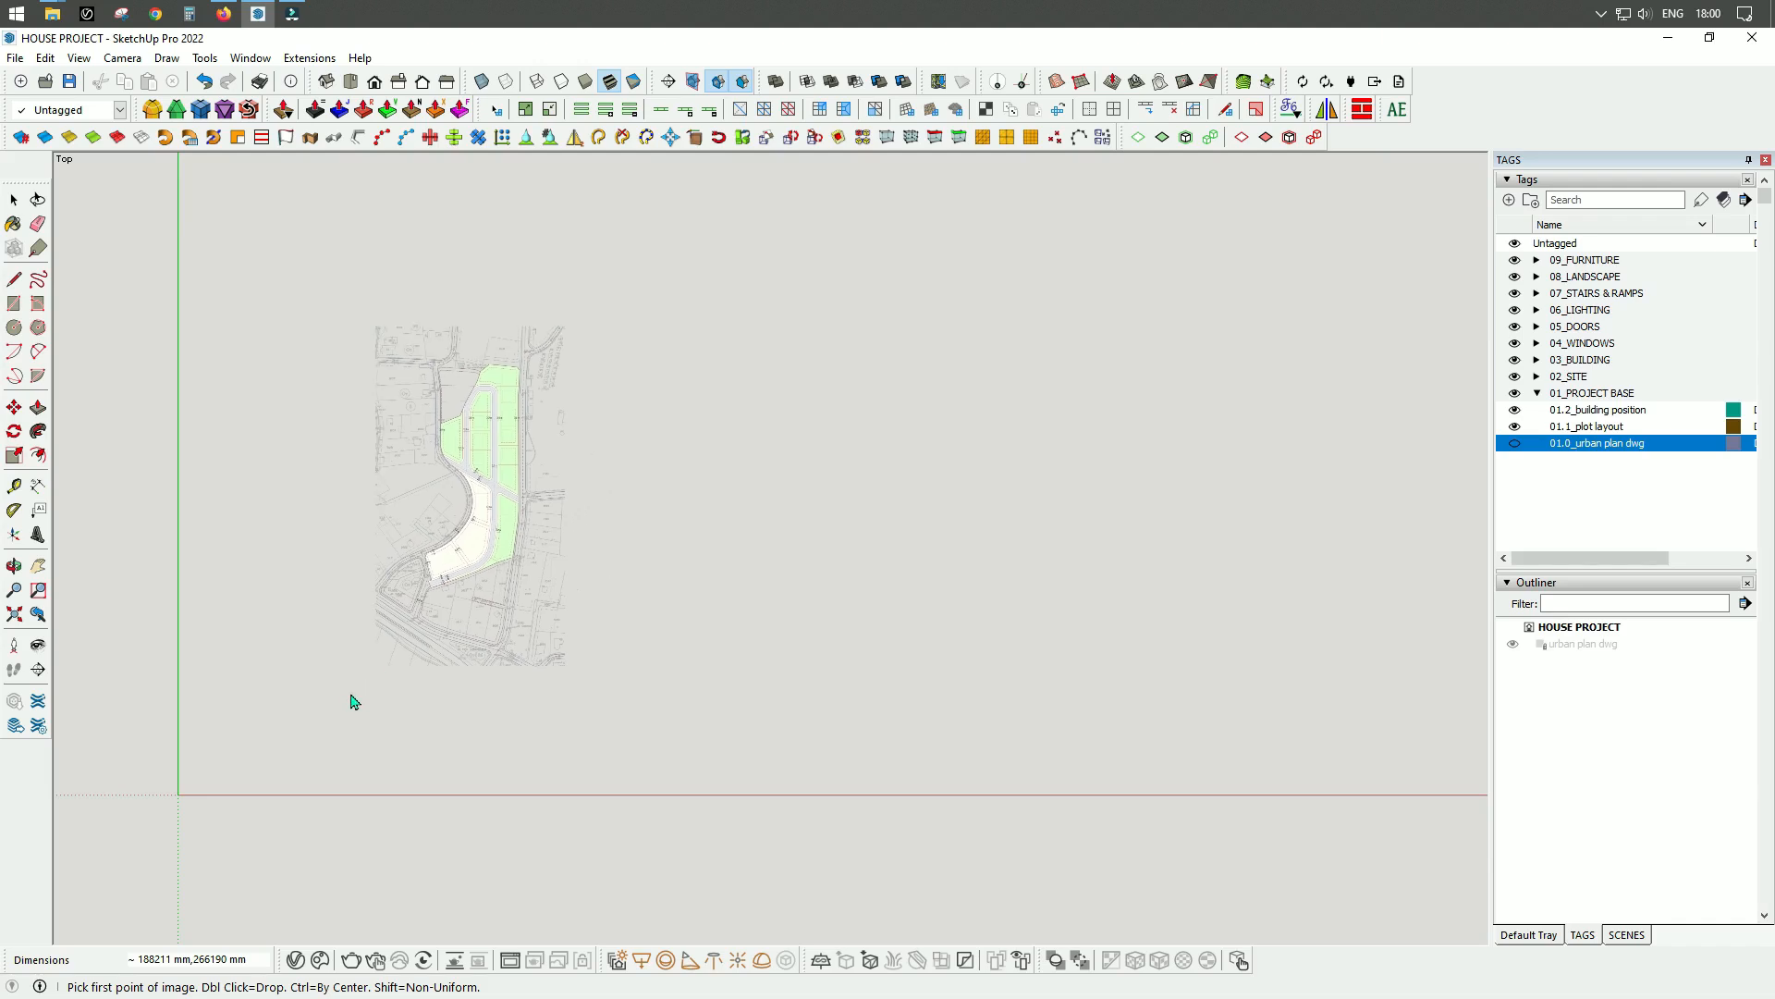
left_click(179, 795)
left_click(179, 795)
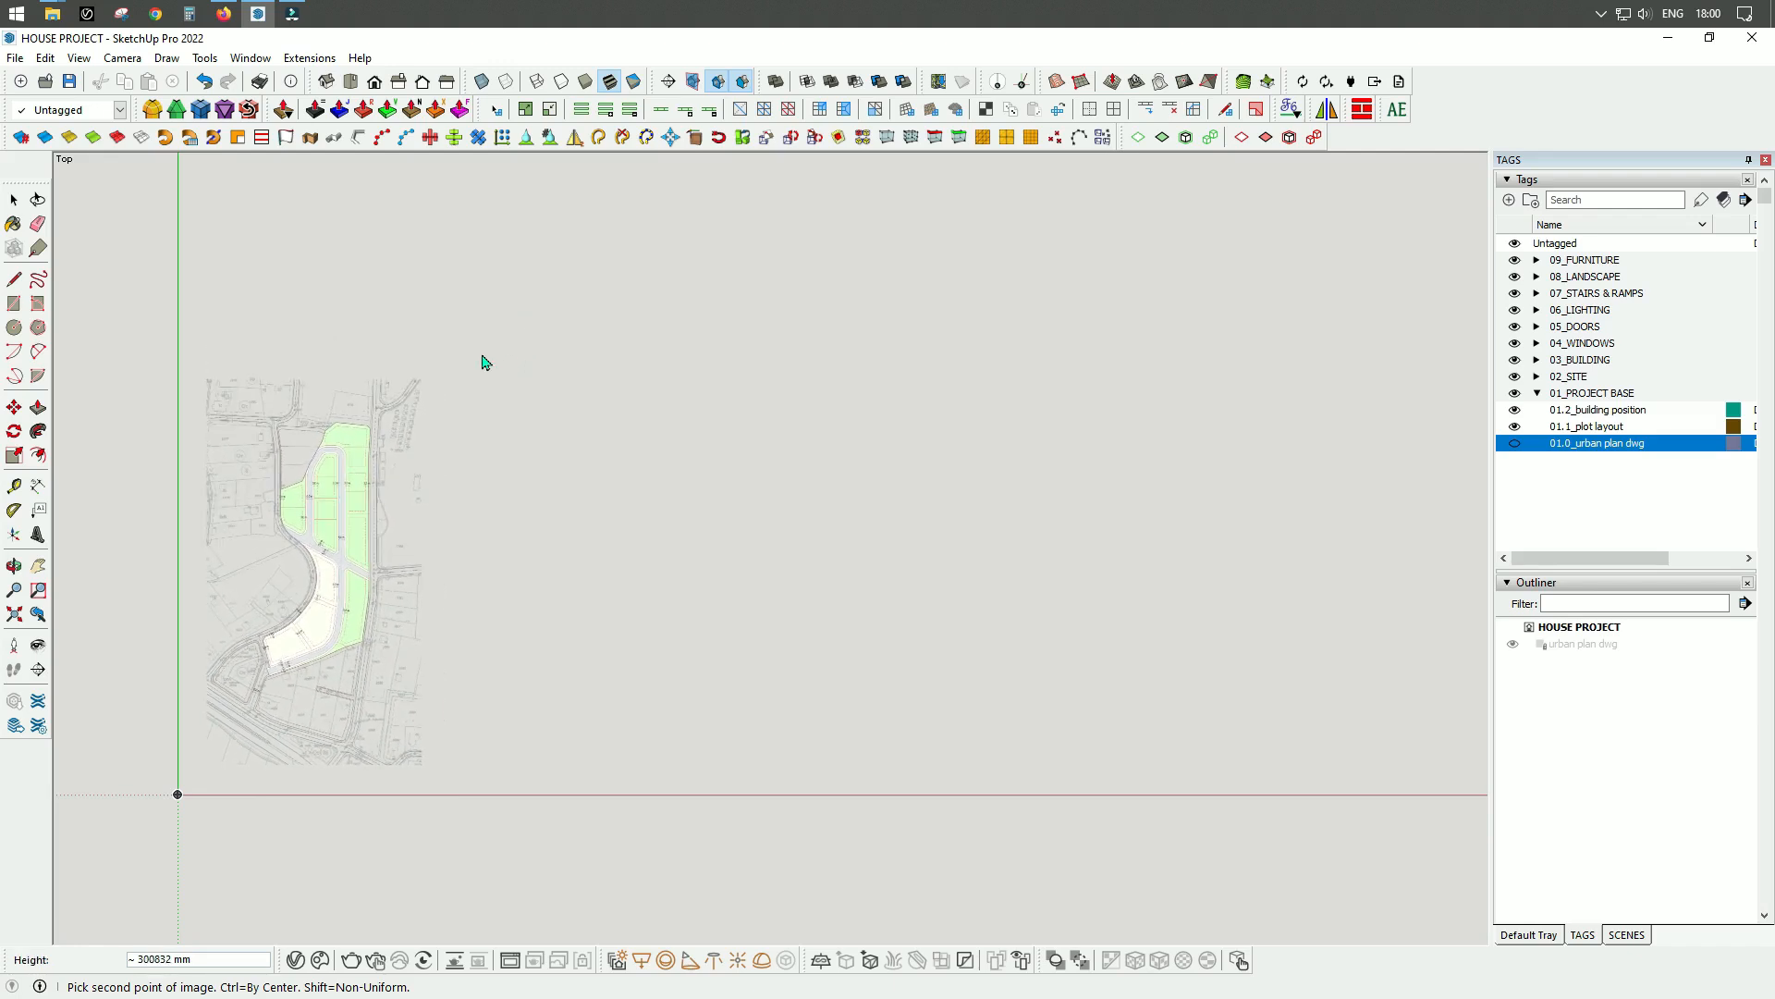
left_click(518, 313)
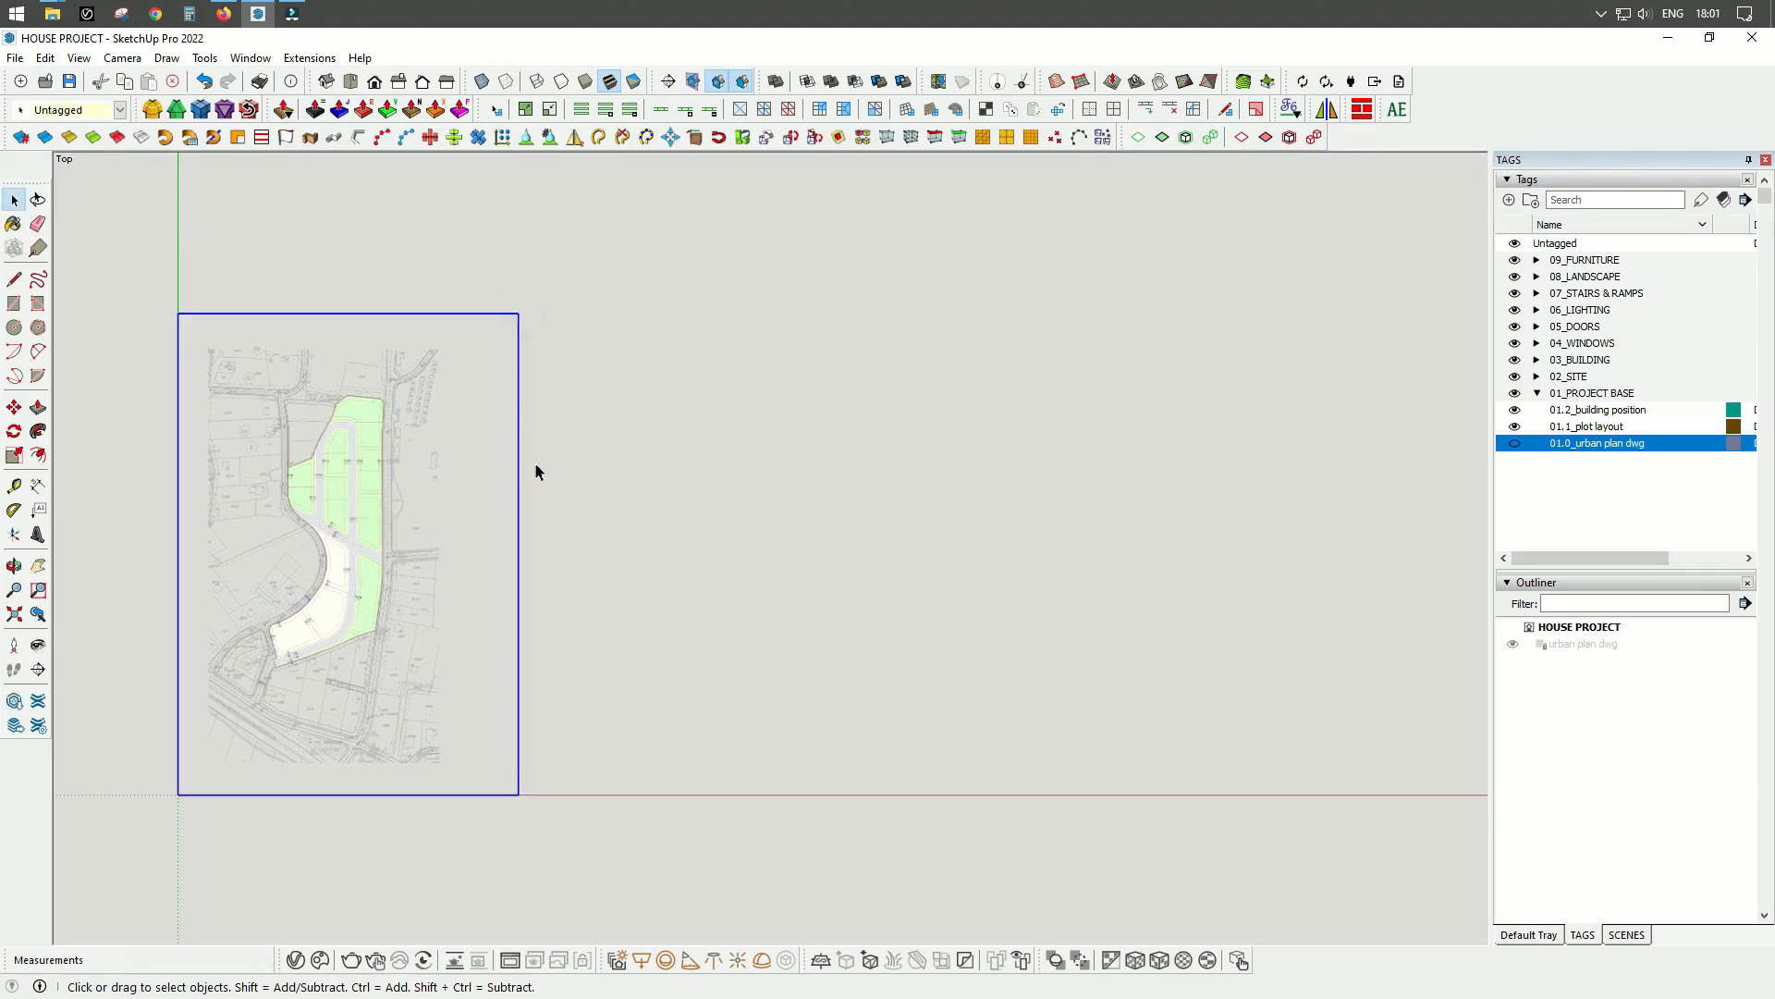
Examine the imported plot image in an angled perspective view from several directions.
middle_click_drag(582, 534, 595, 356)
scroll(499, 241, "up", 4)
middle_click_drag(626, 542, 622, 456)
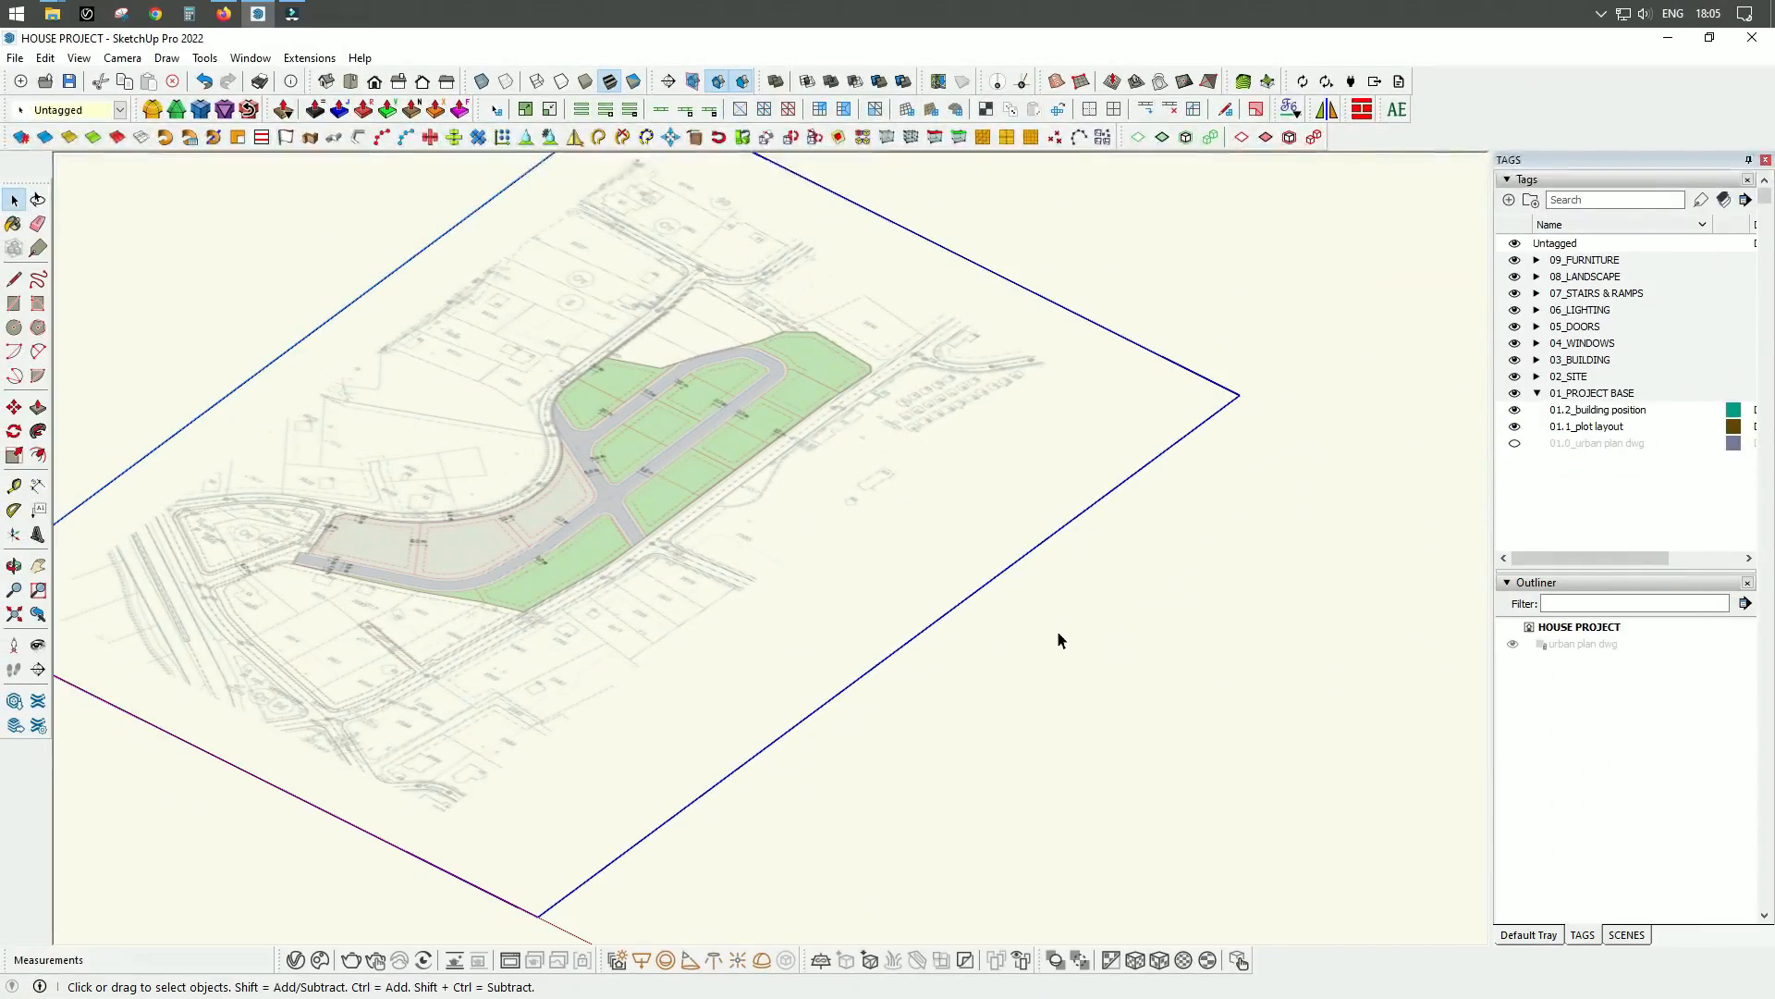
middle_click_drag(870, 615, 842, 522)
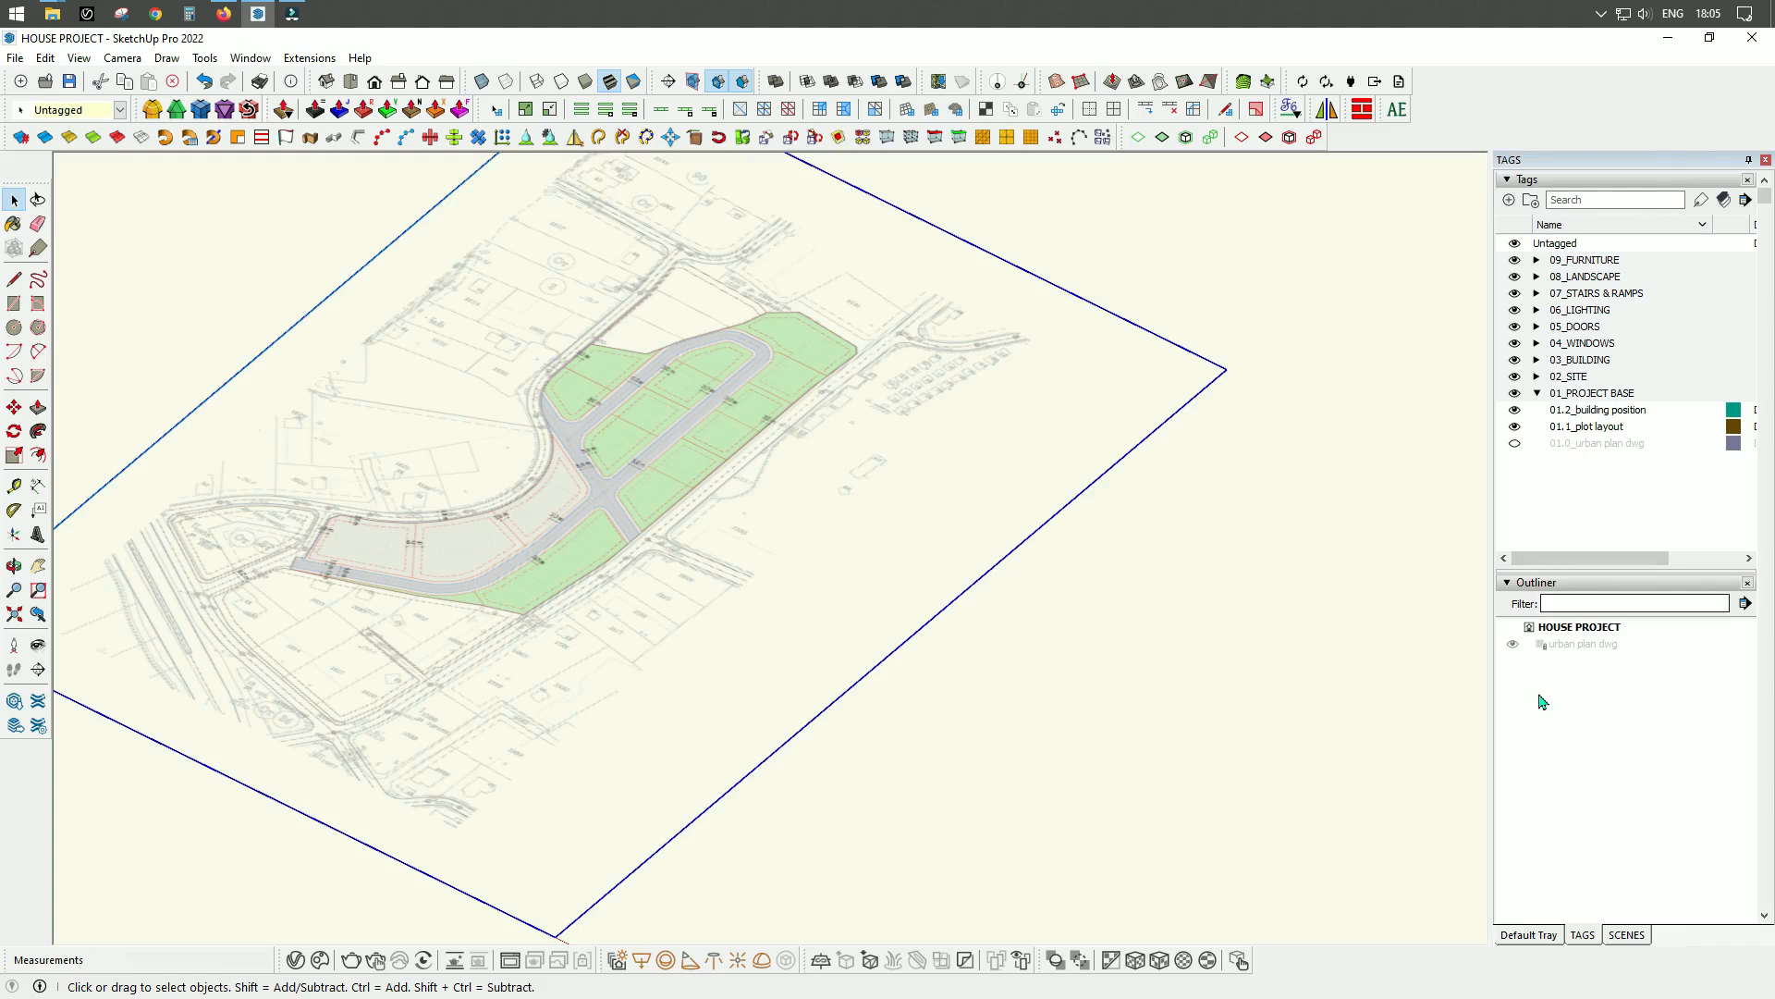
middle_click_drag(1282, 663, 1254, 619)
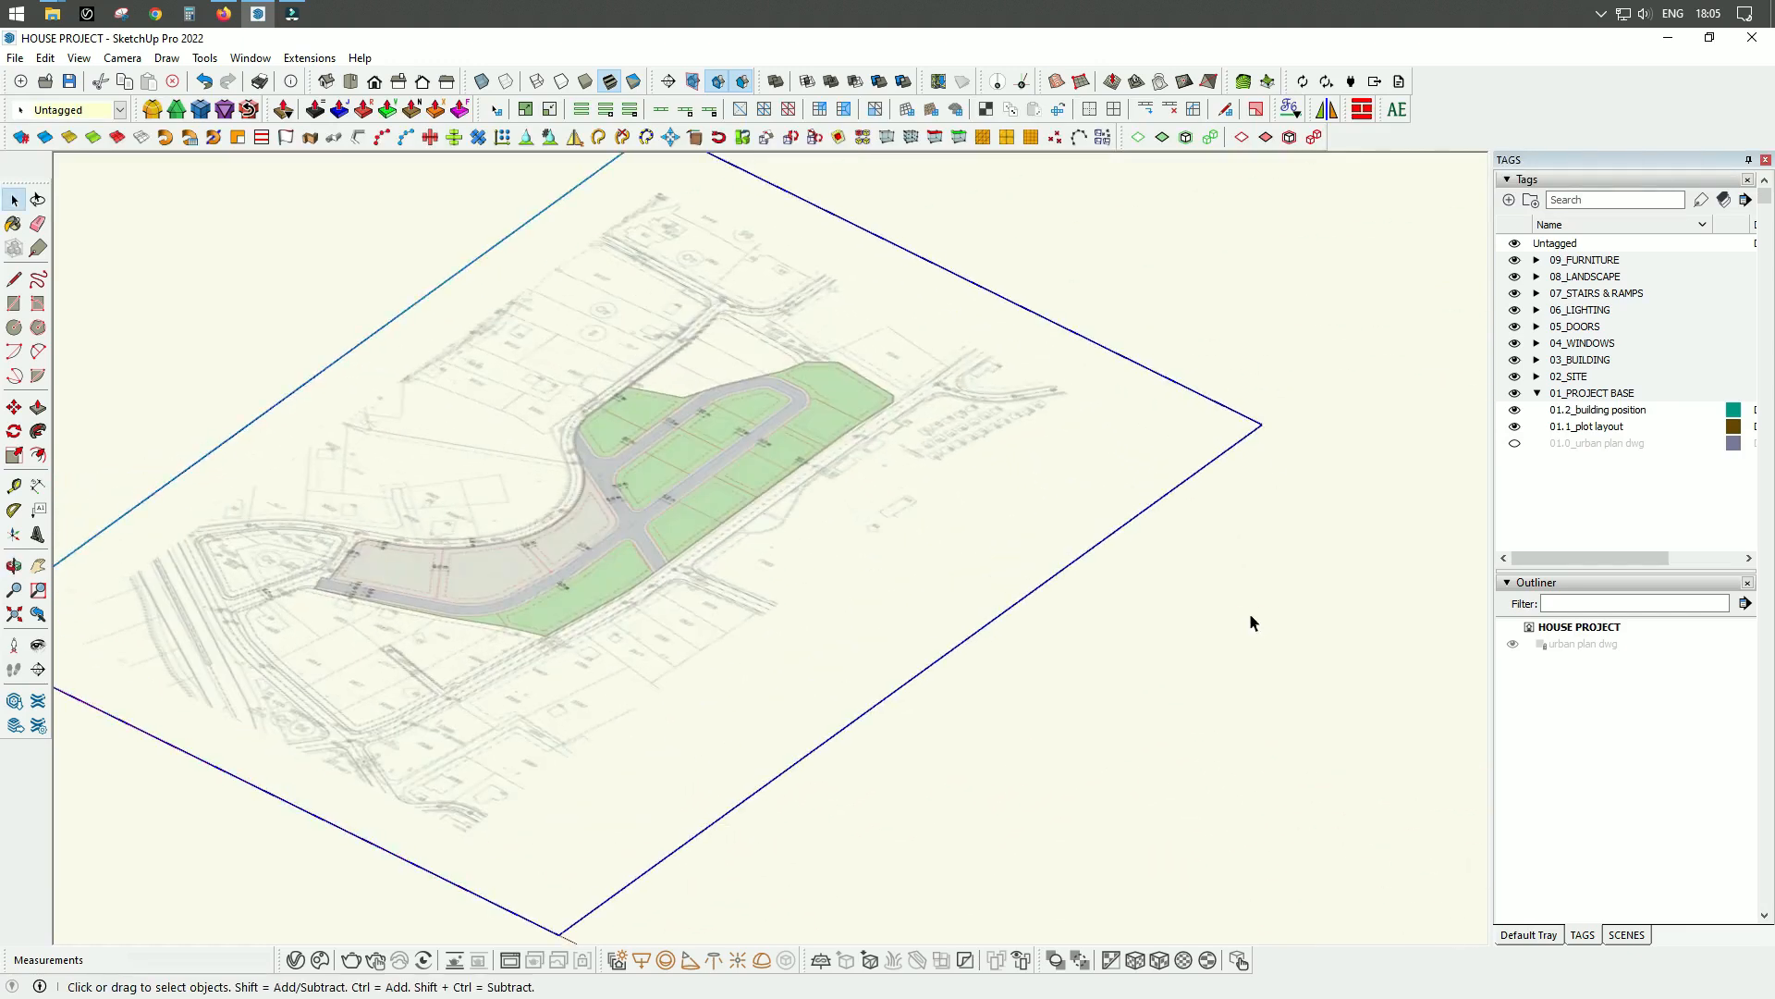
scroll(717, 527, "down", 3)
scroll(765, 603, "up", 3)
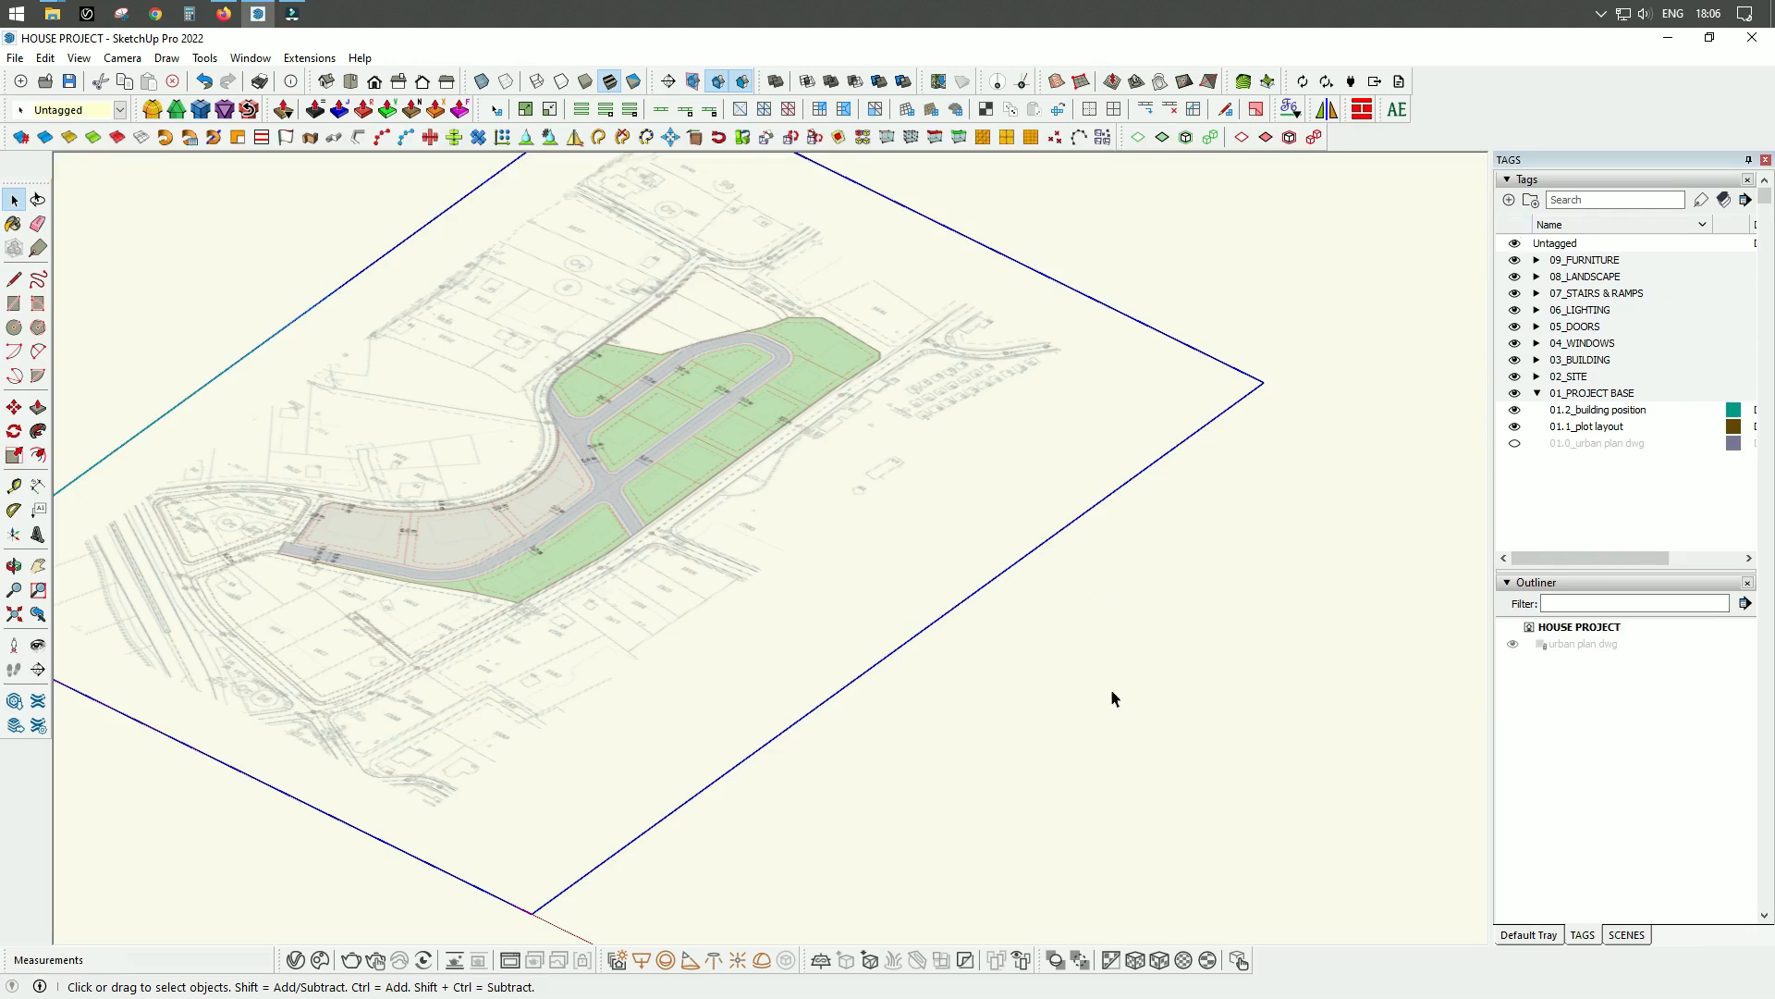
middle_click_drag(1237, 602, 1110, 567)
scroll(1235, 430, "up", 3)
scroll(1110, 572, "down", 3)
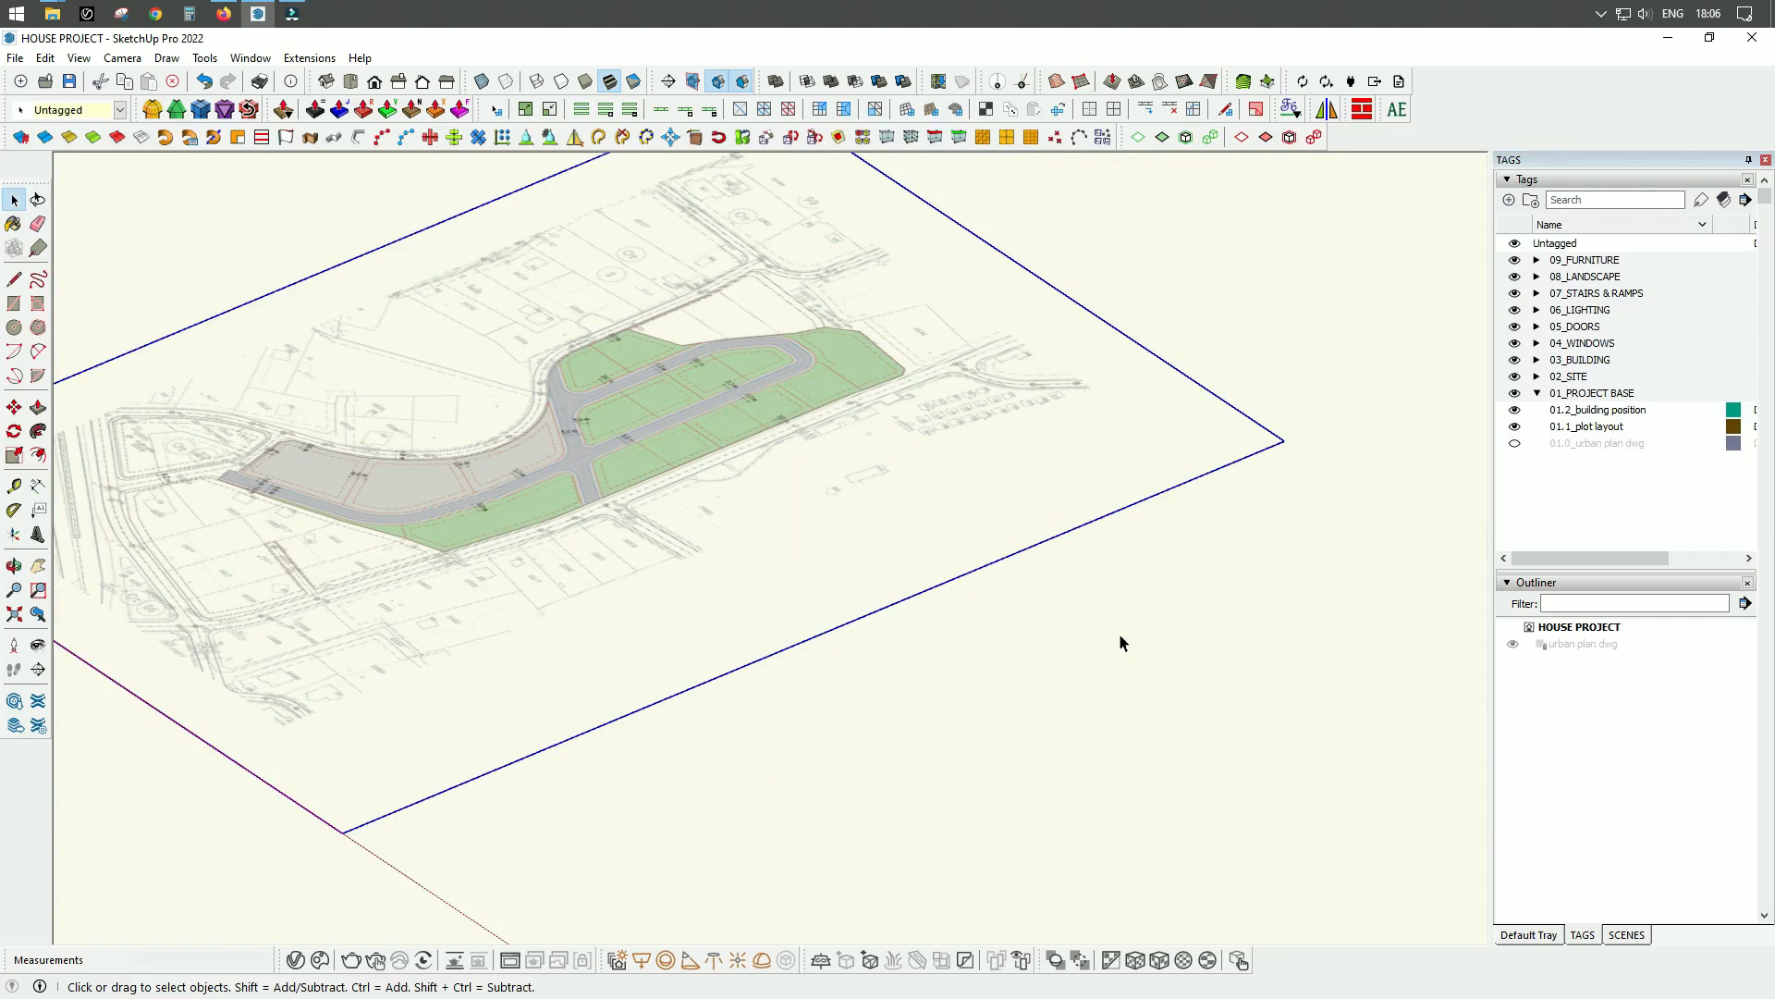
Explode the imported plot image and check for its texture among the In Model materials.
right_click(1083, 481)
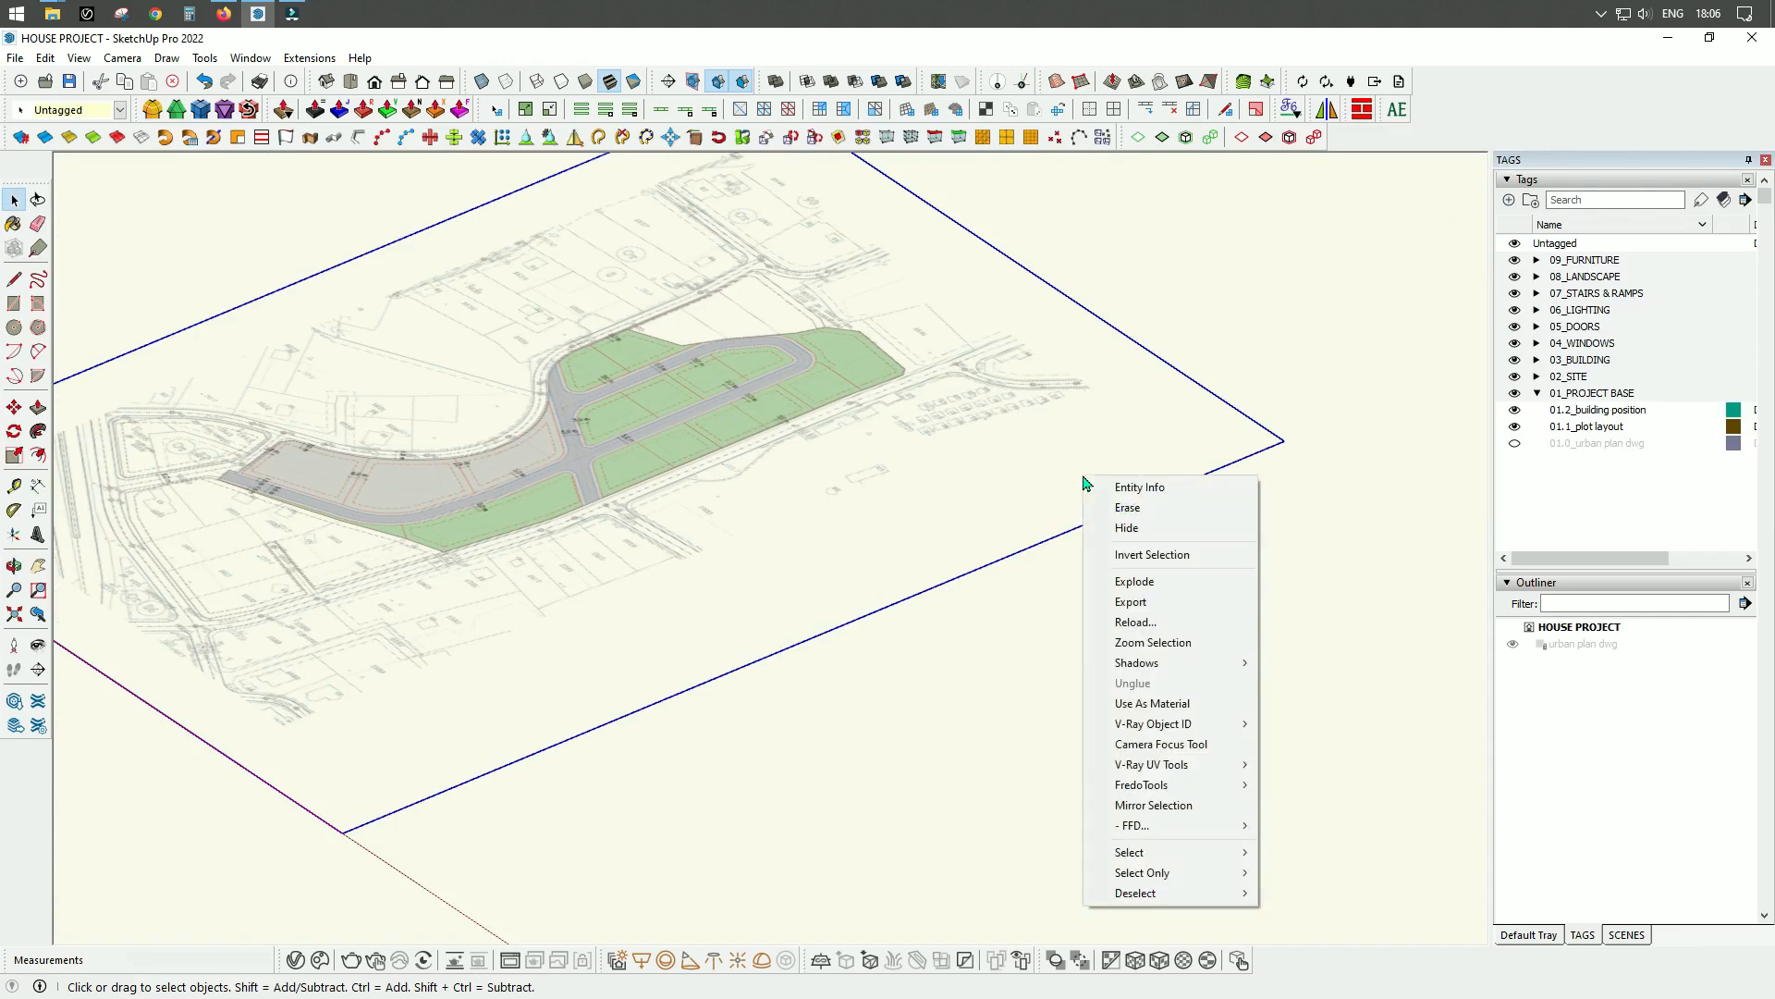
left_click(1136, 584)
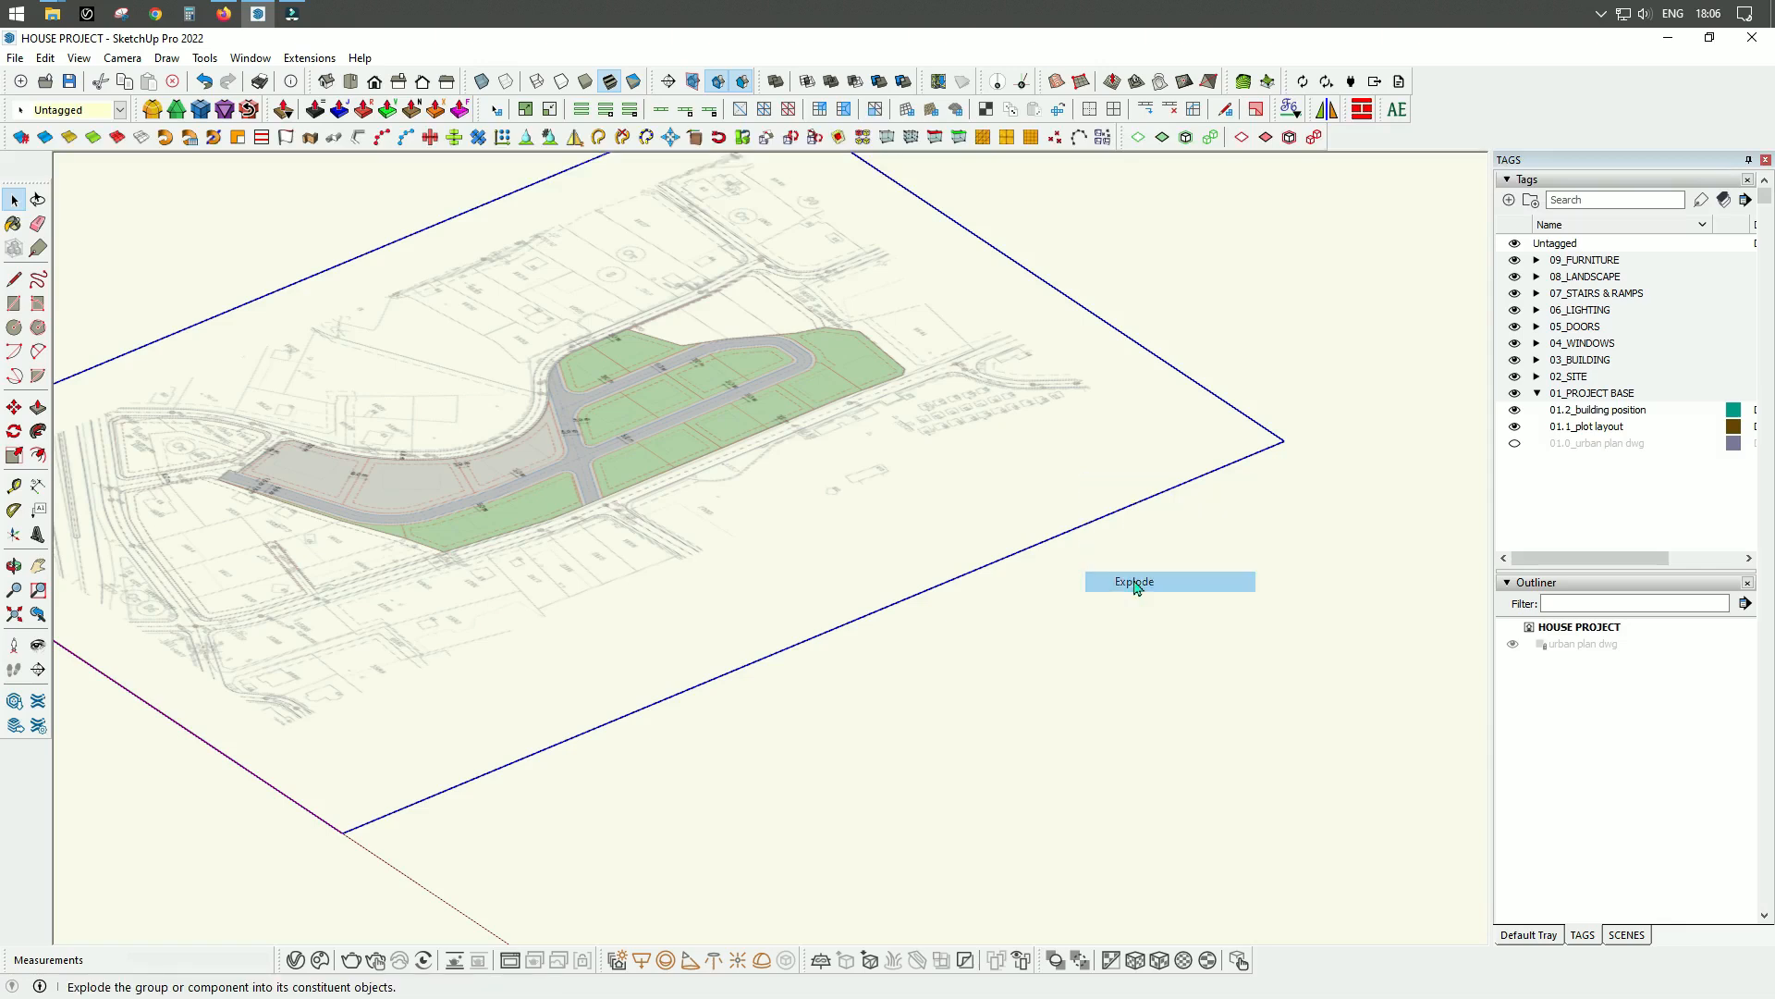
scroll(877, 645, "down", 2)
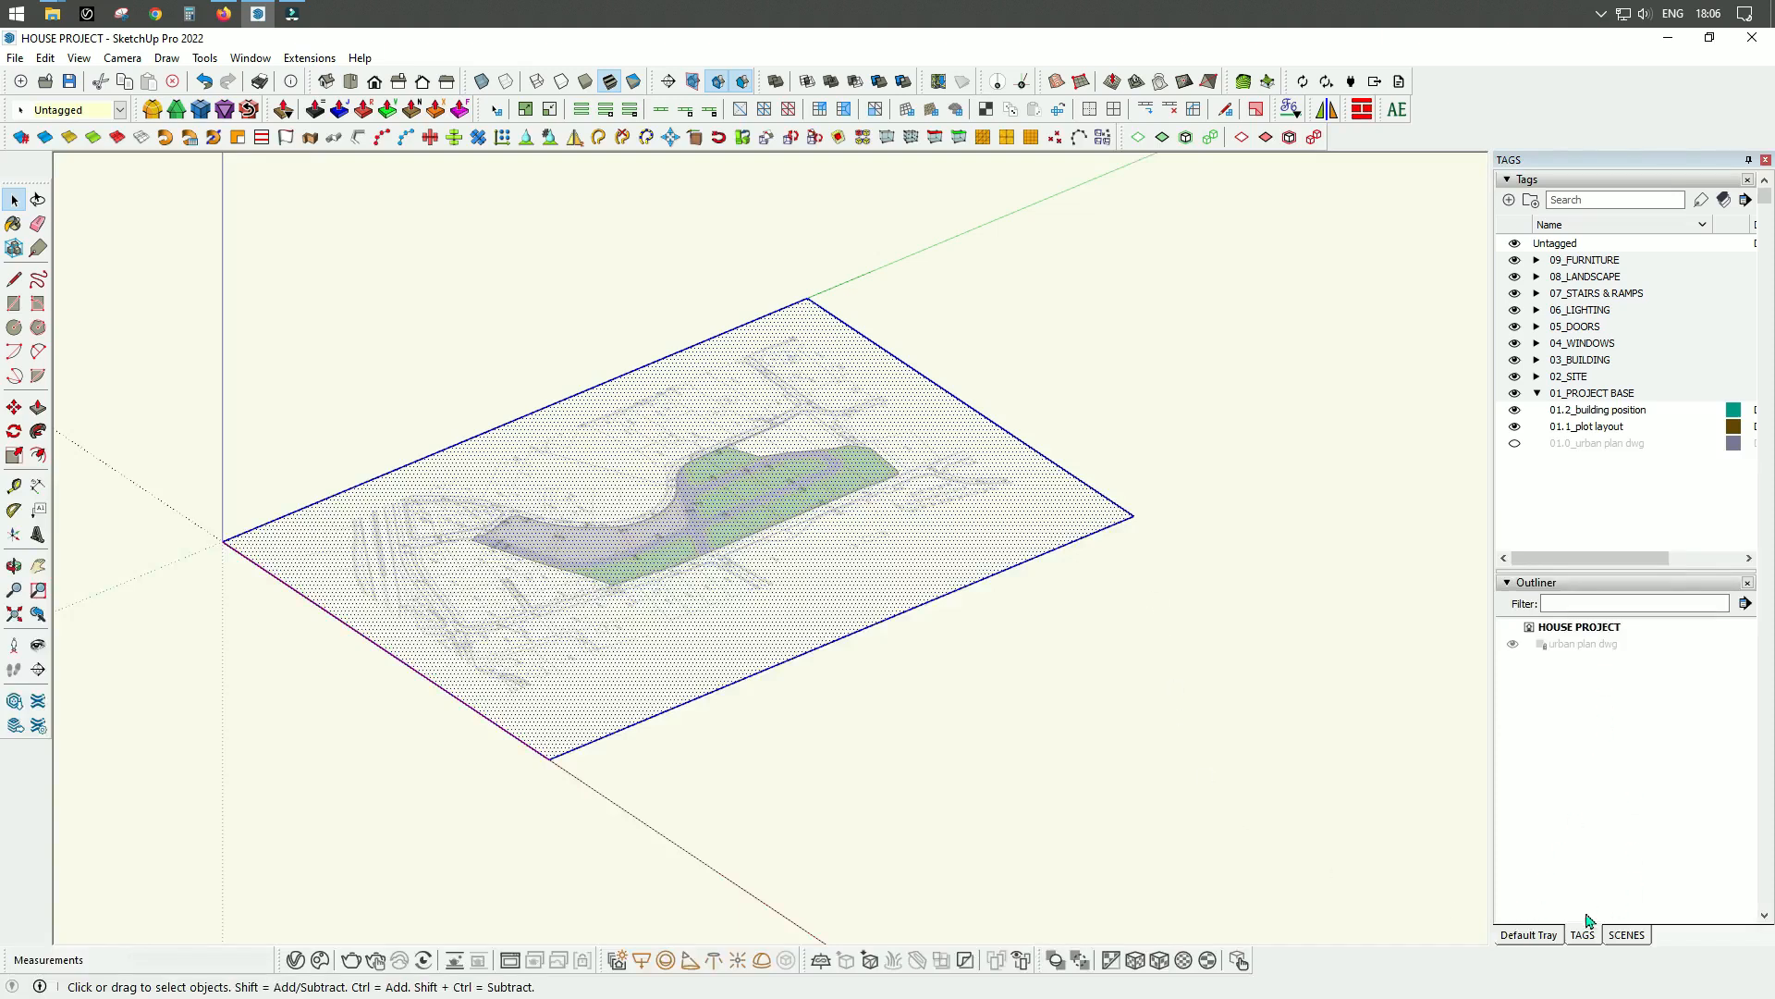
left_click(1533, 937)
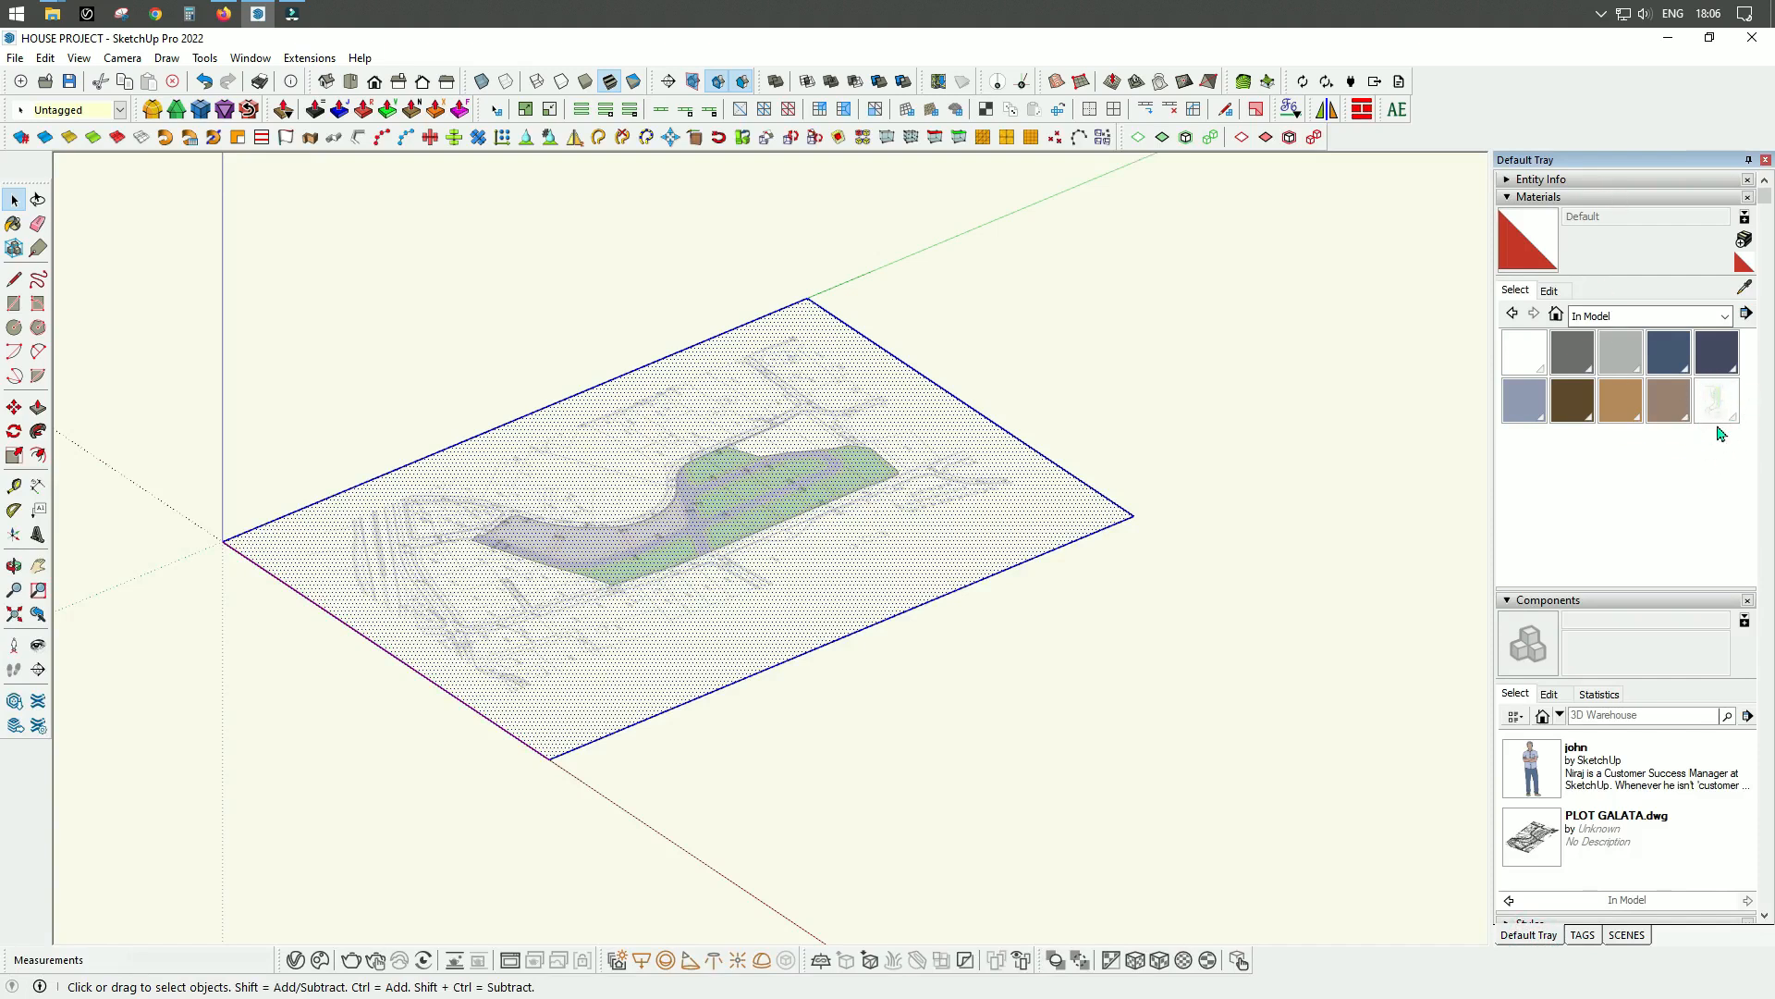
left_click(1583, 935)
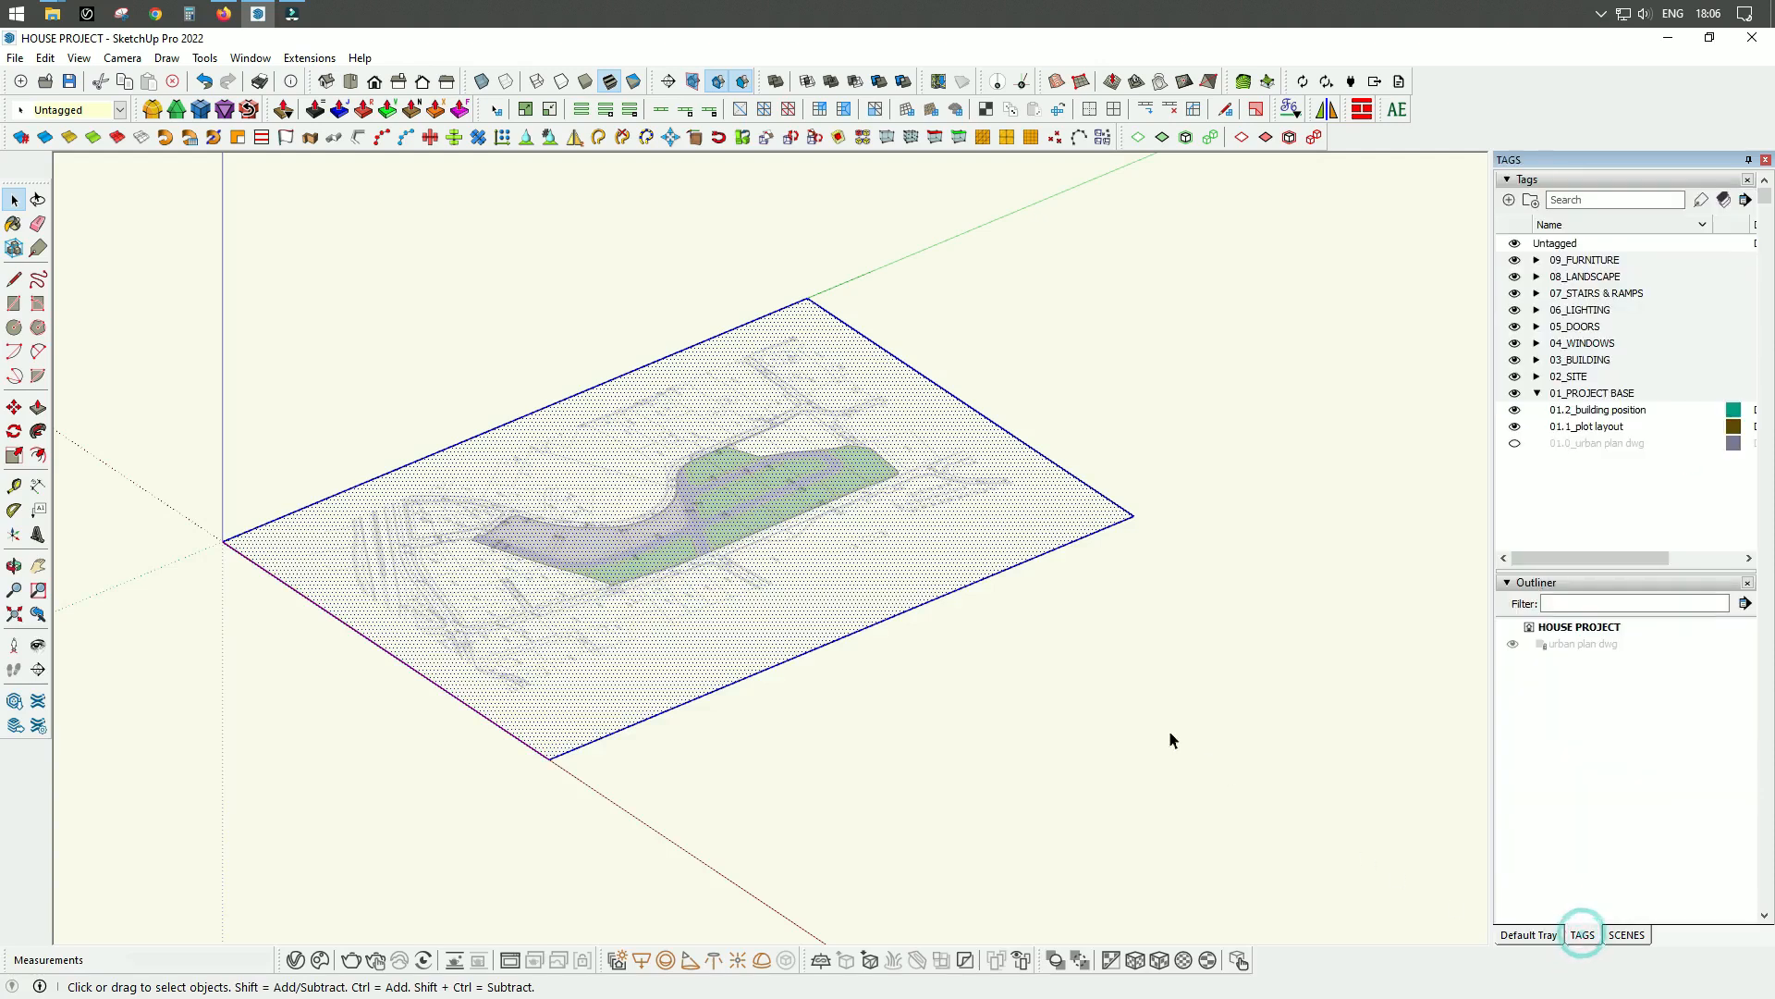
Make the exploded plot image a group and rename it urban plan jpeg in the Outliner.
scroll(1068, 513, "up", 3)
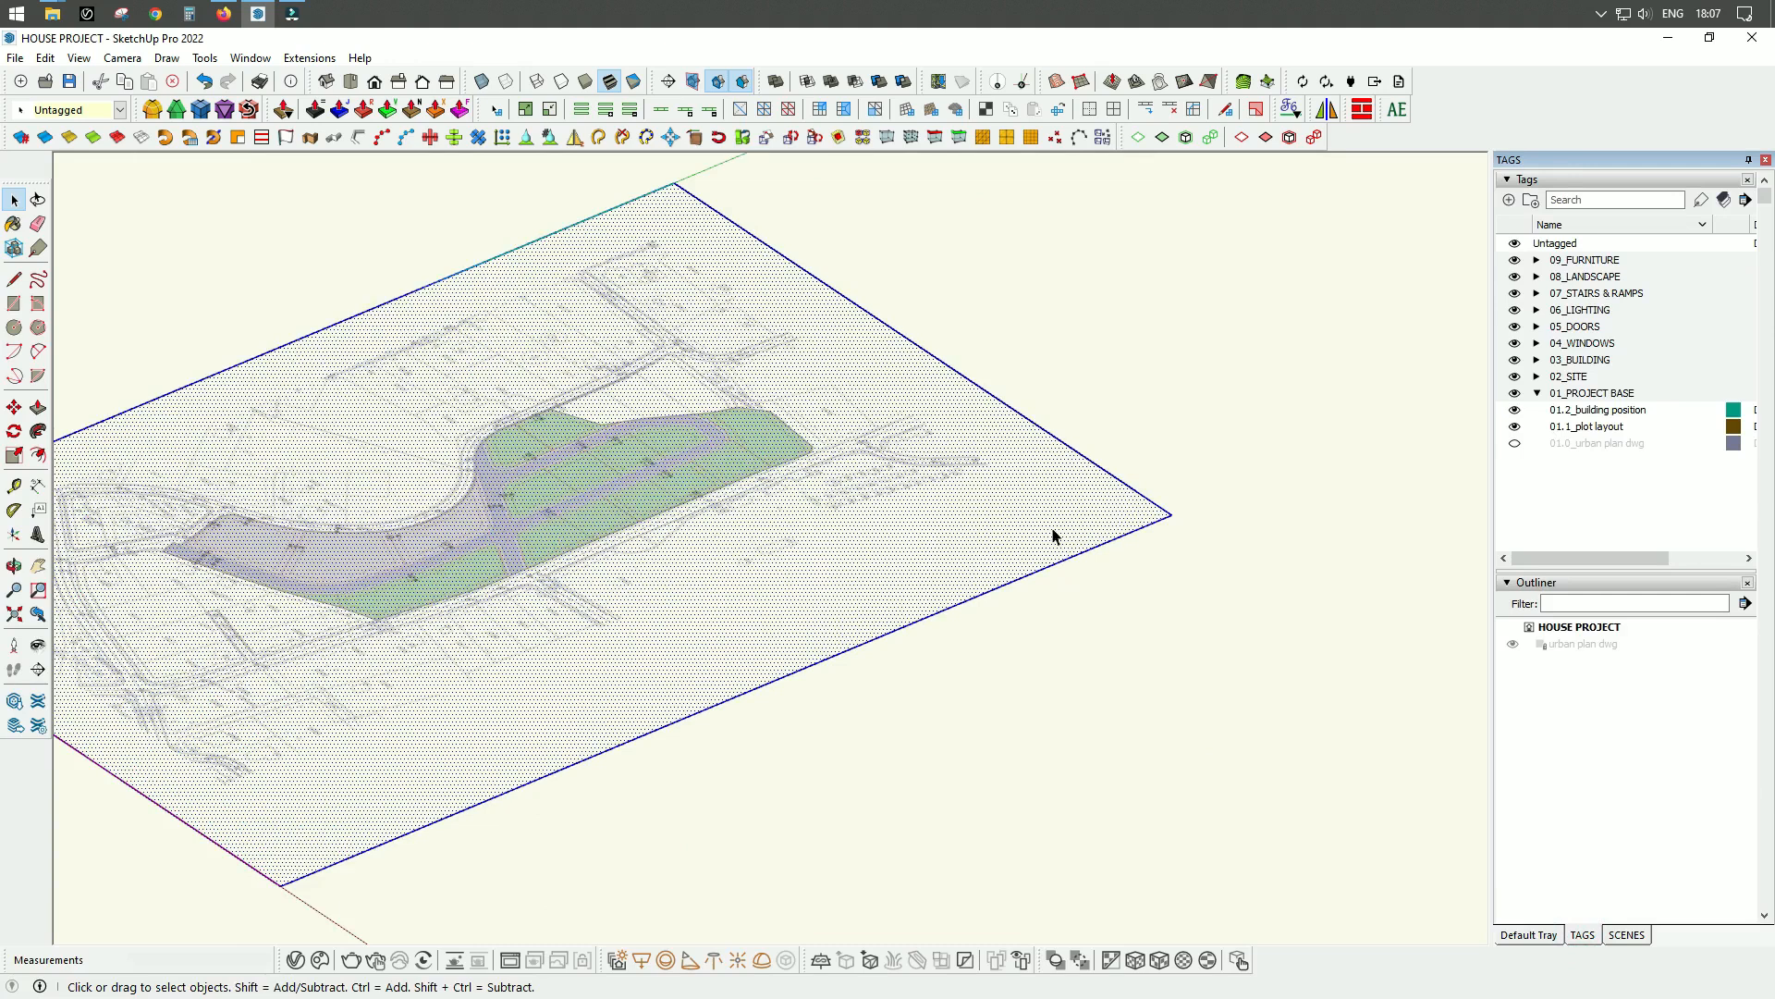
right_click(1053, 525)
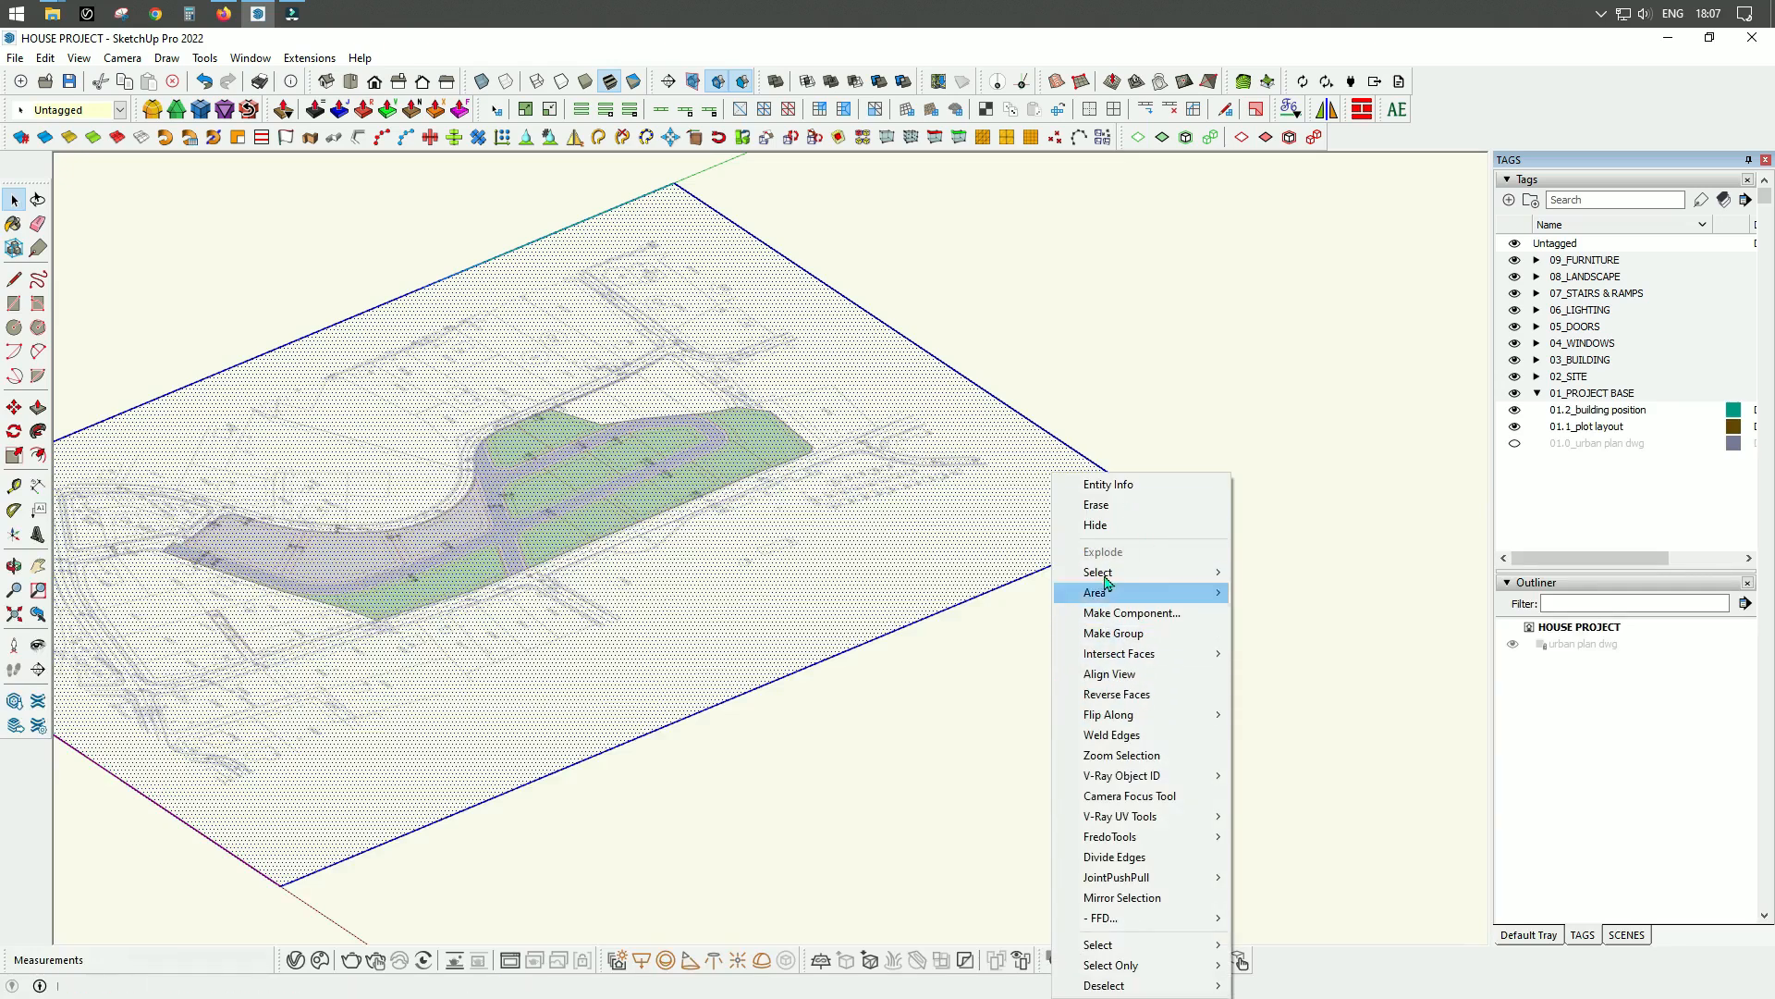
left_click(1130, 635)
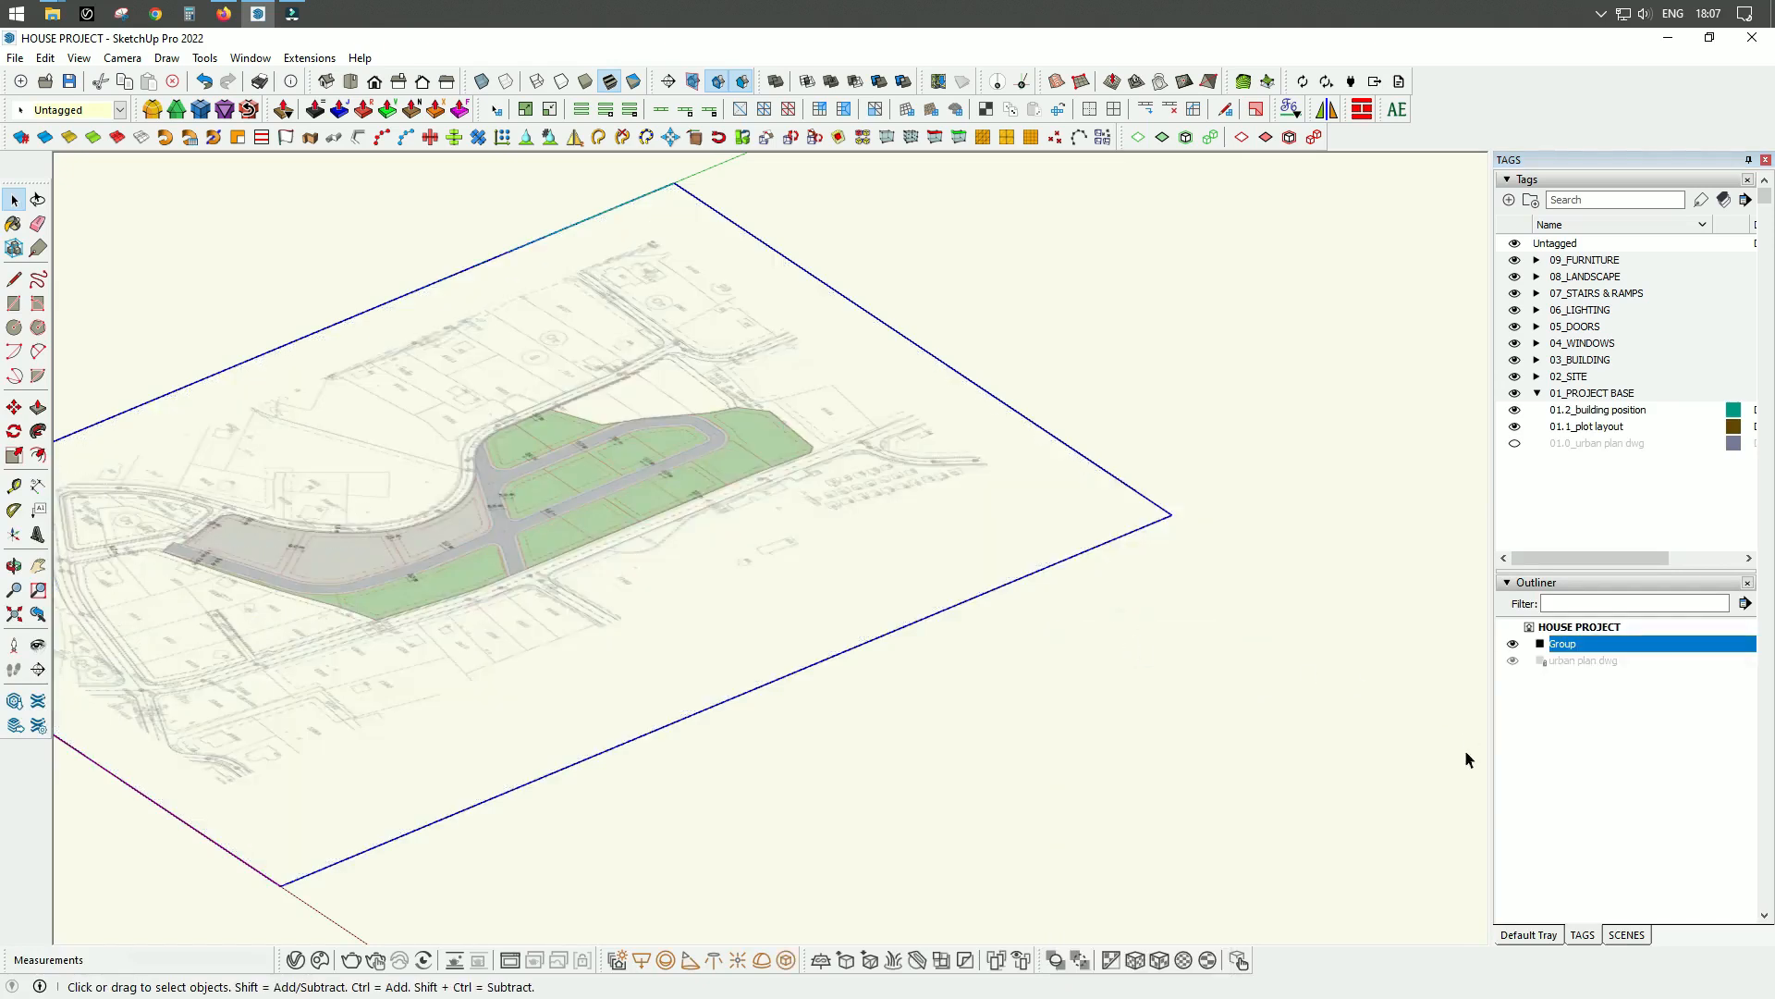
right_click(1608, 647)
left_click(1638, 629)
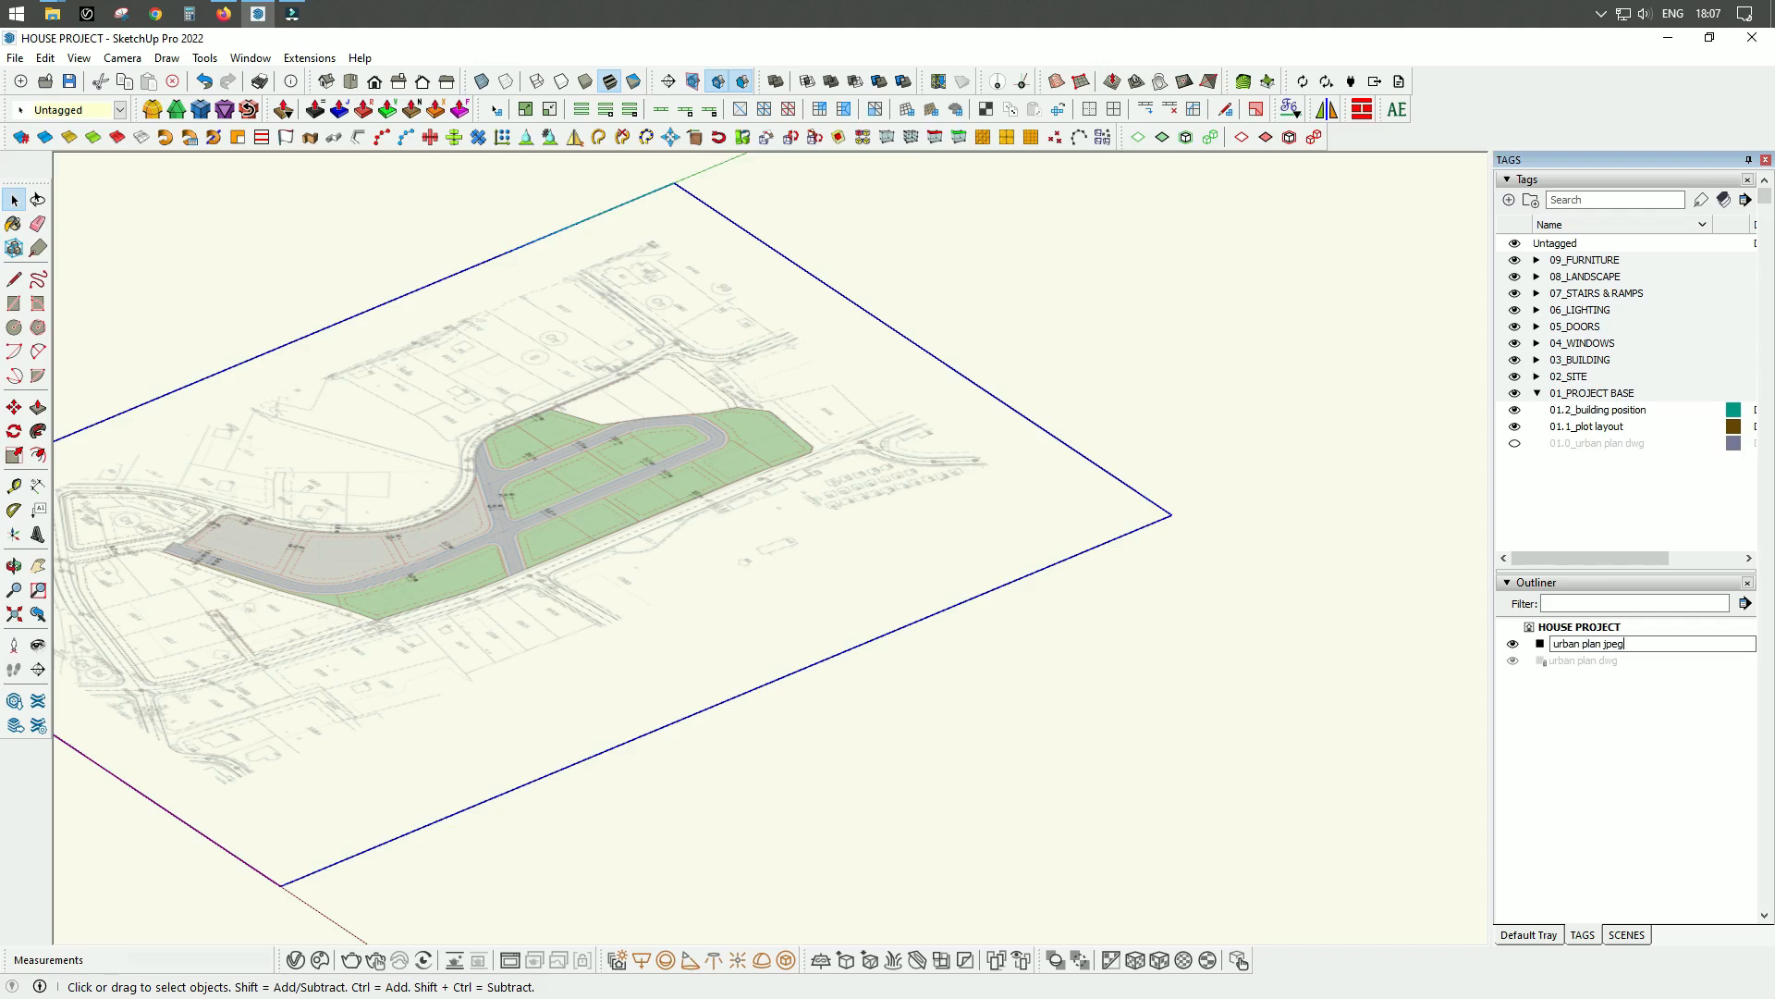
key("Return")
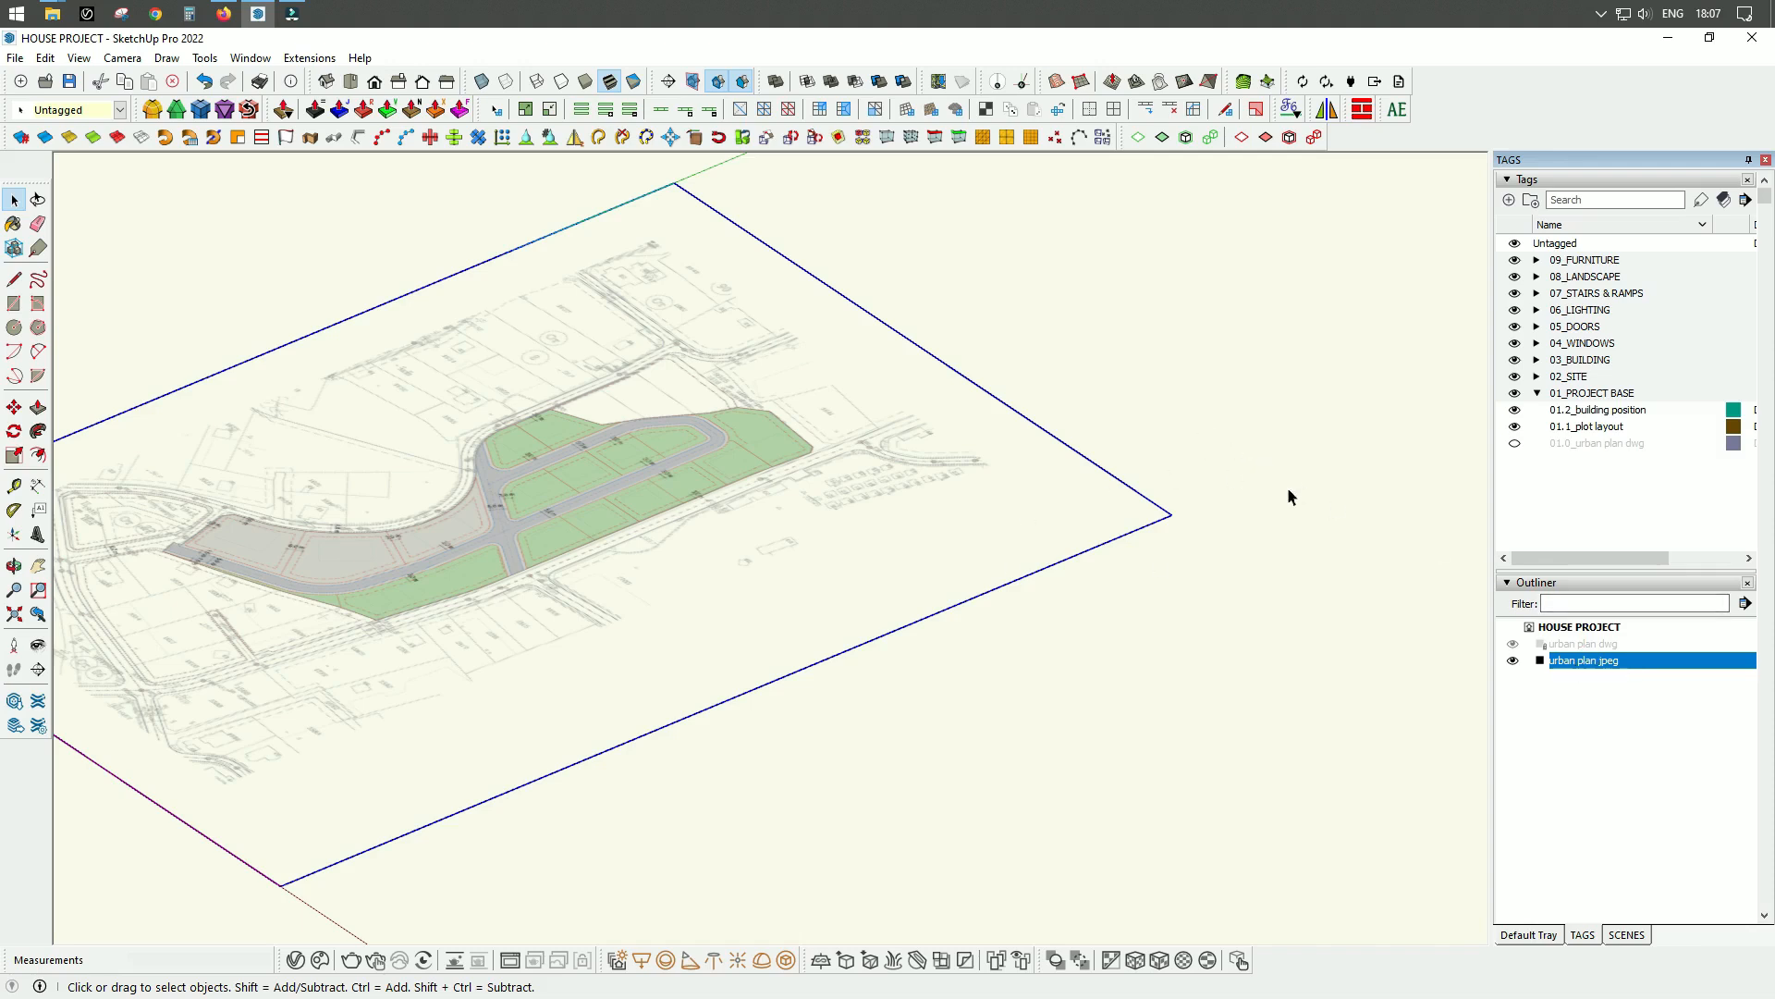
Add a tag called 01.0_urban plan jpeg inside the 01_PROJECT BASE tag folder.
scroll(1248, 527, "down", 3)
scroll(1174, 555, "up", 4)
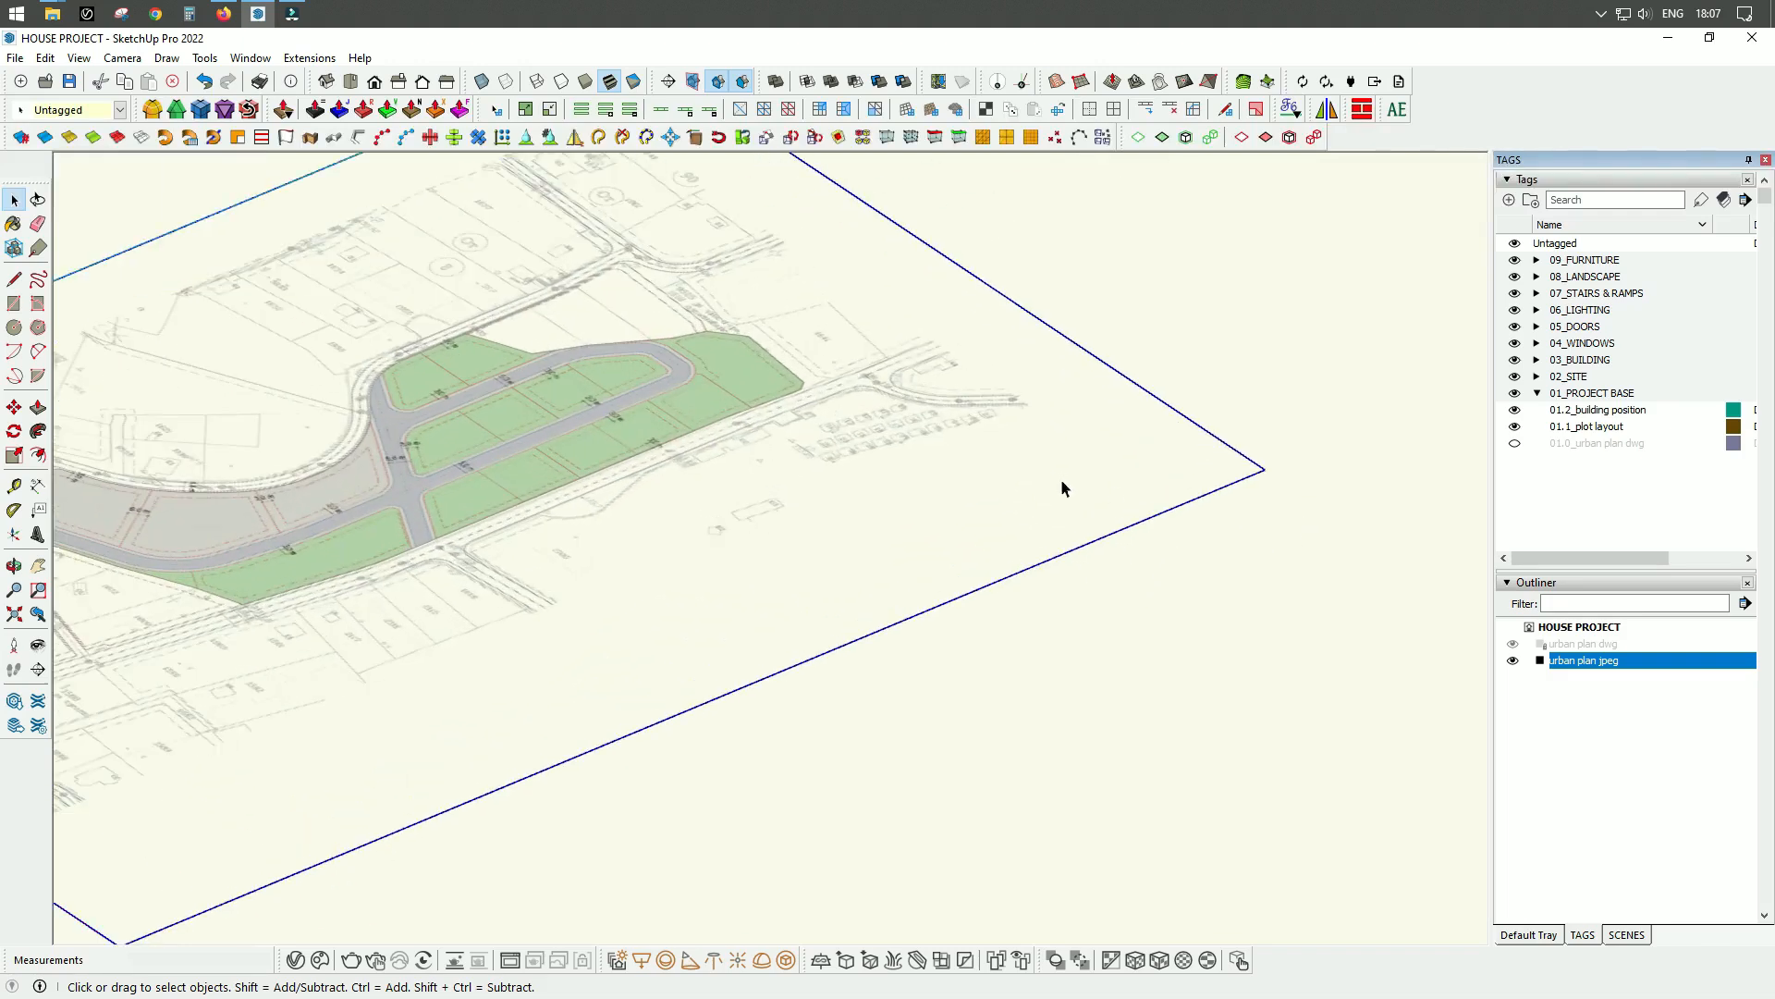
scroll(1190, 679, "down", 2)
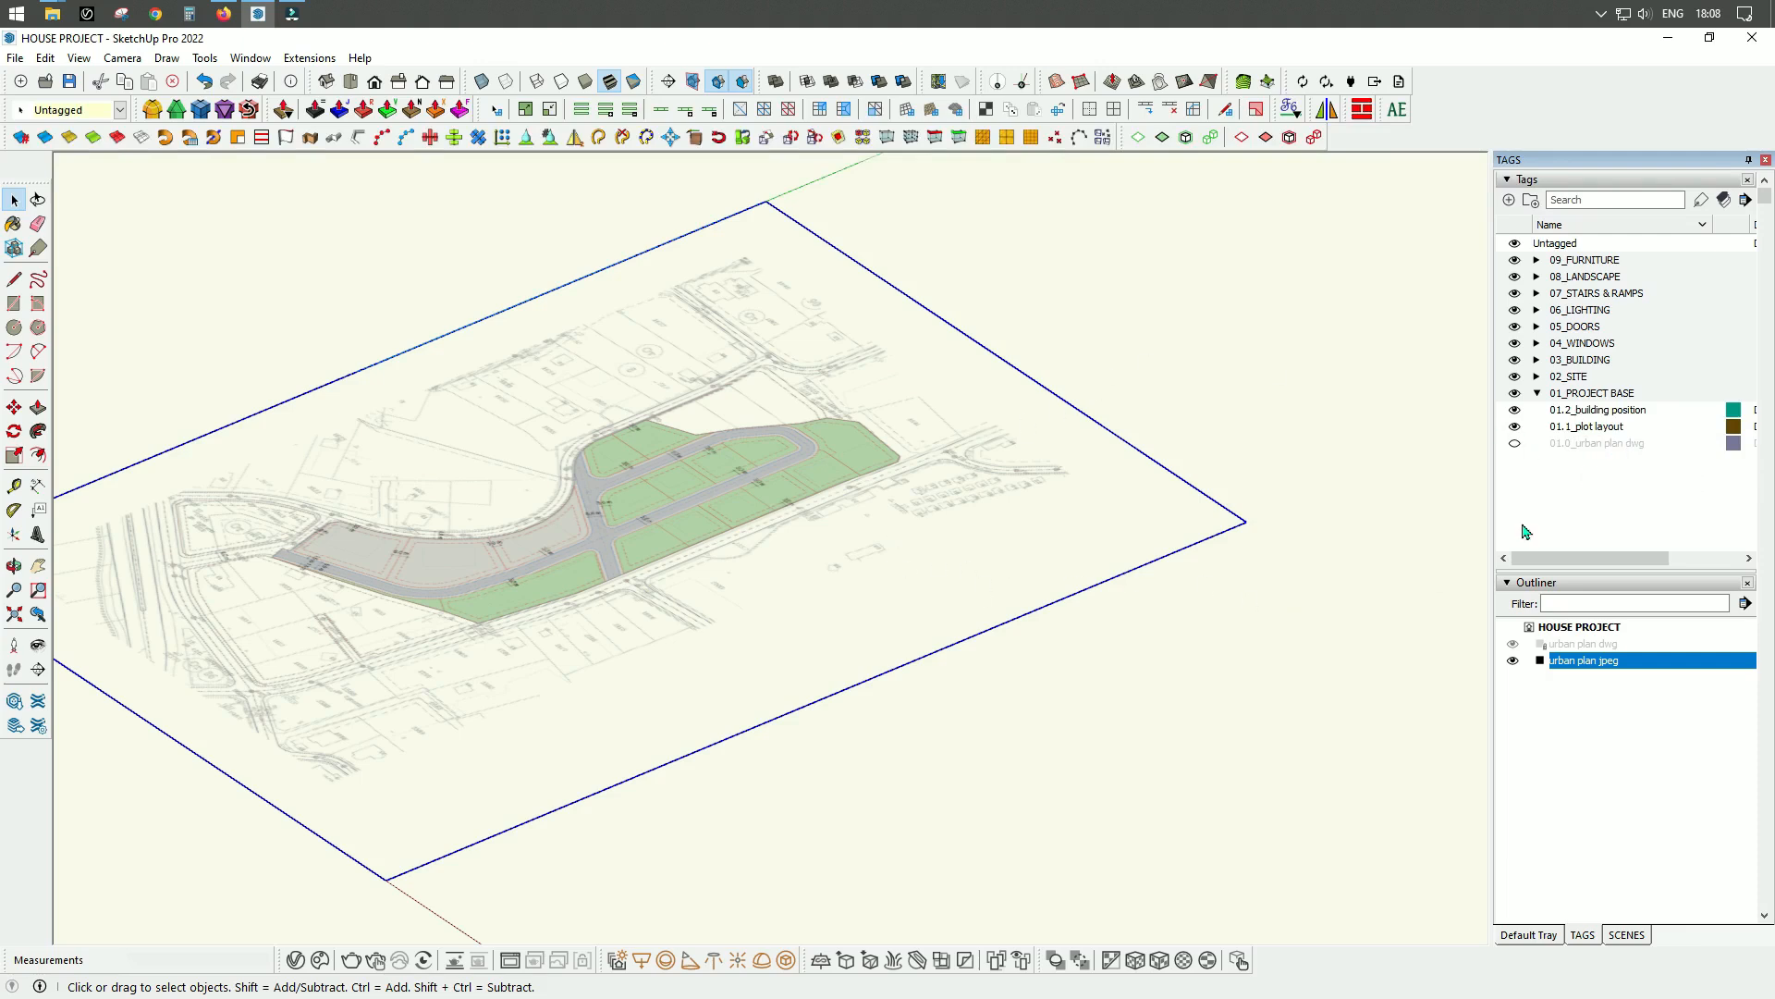
left_click(1622, 394)
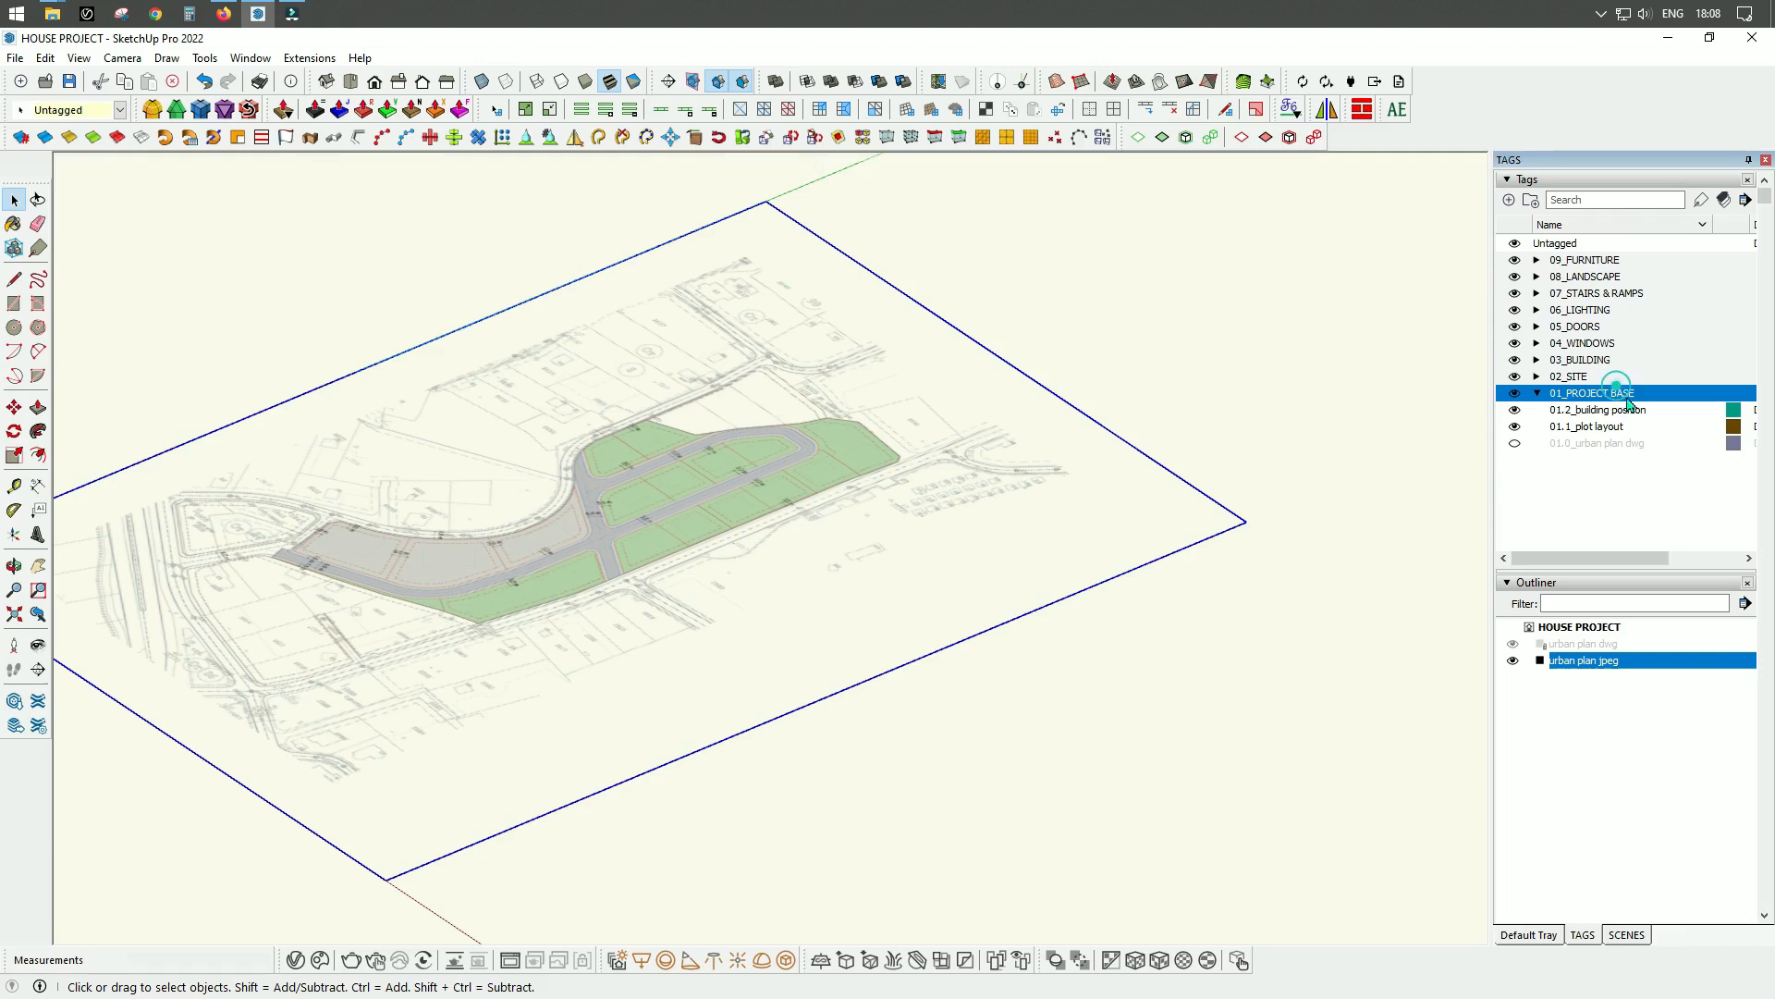
left_click(1508, 201)
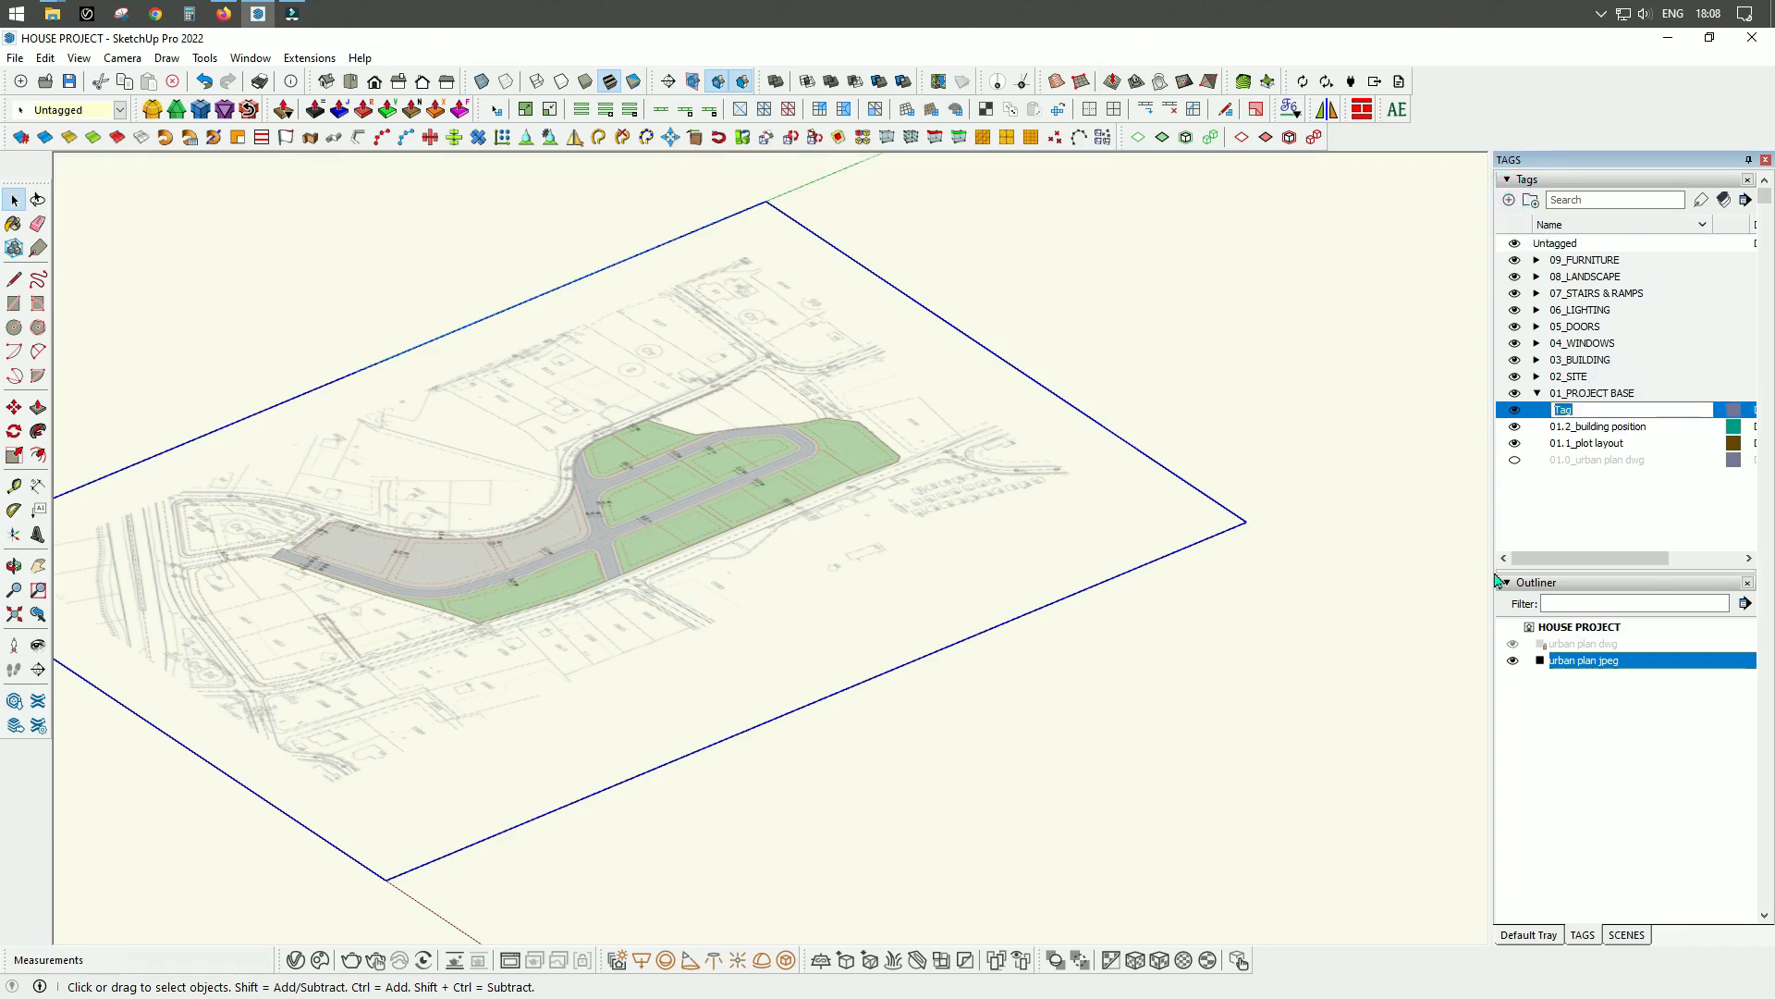
type("01.0_urban plan jpeg")
key("Return")
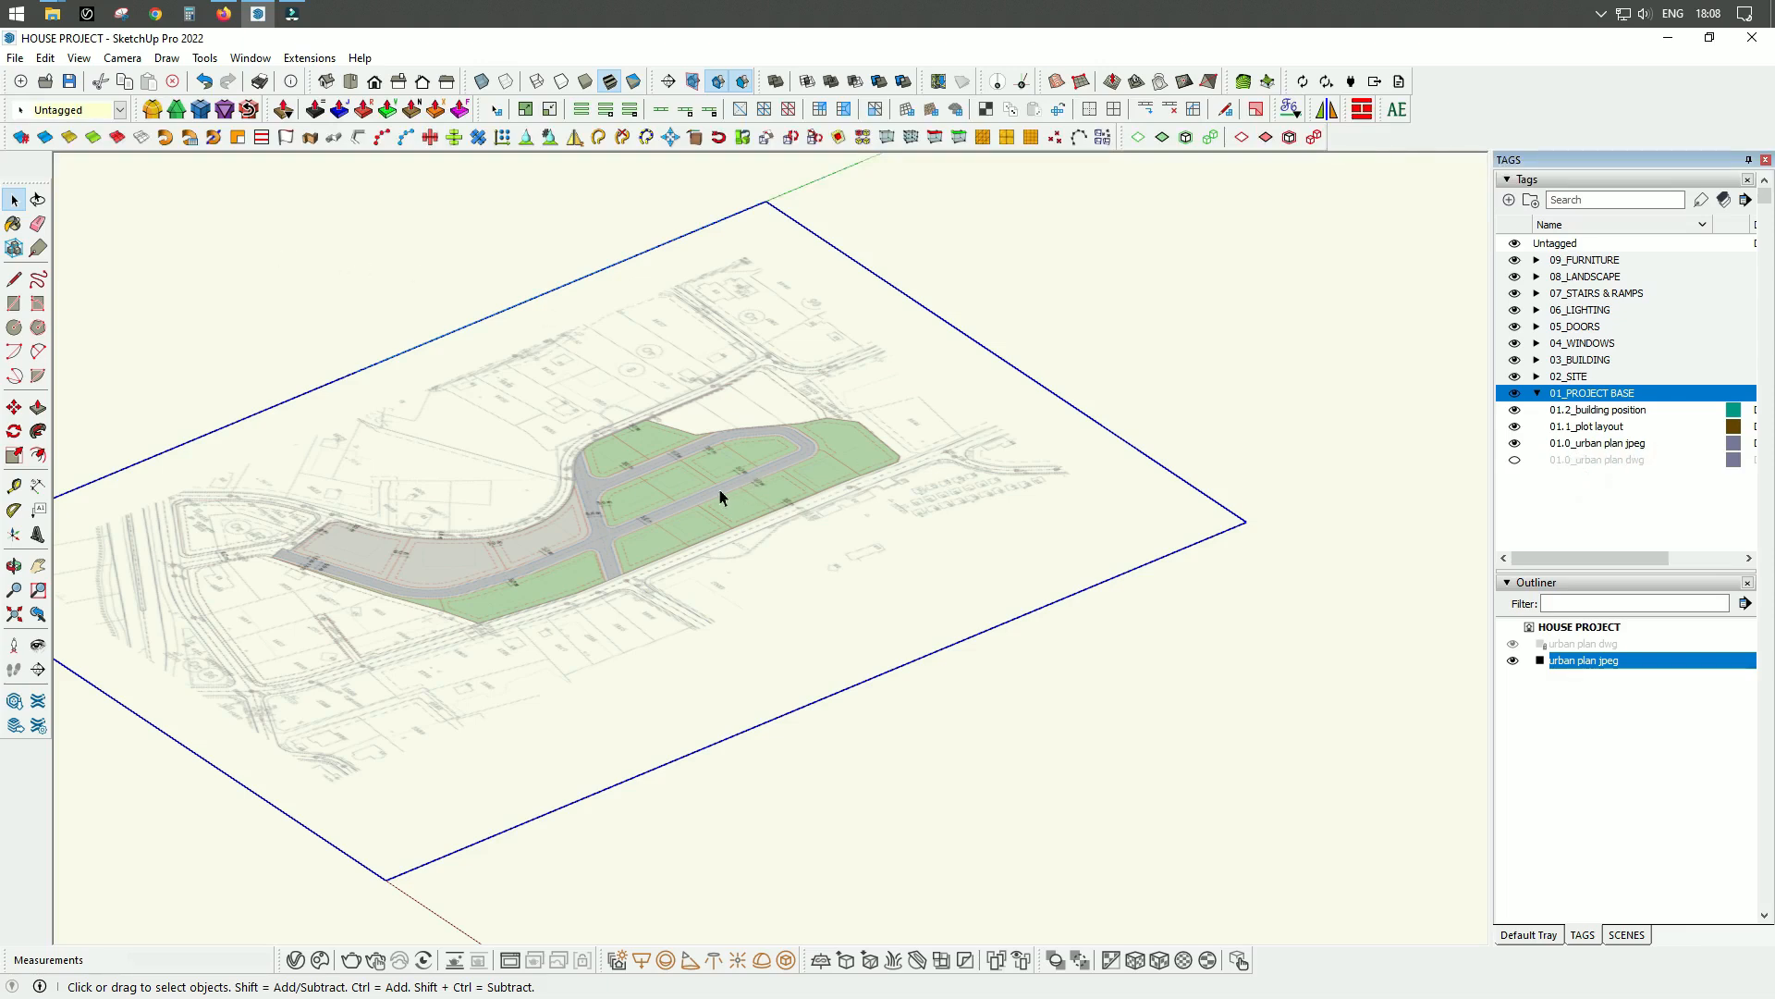
Assign the 01.0_urban plan jpeg tag to the urban plan jpeg group and test it by toggling the tag's visibility off and on.
left_click(120, 109)
left_click(121, 158)
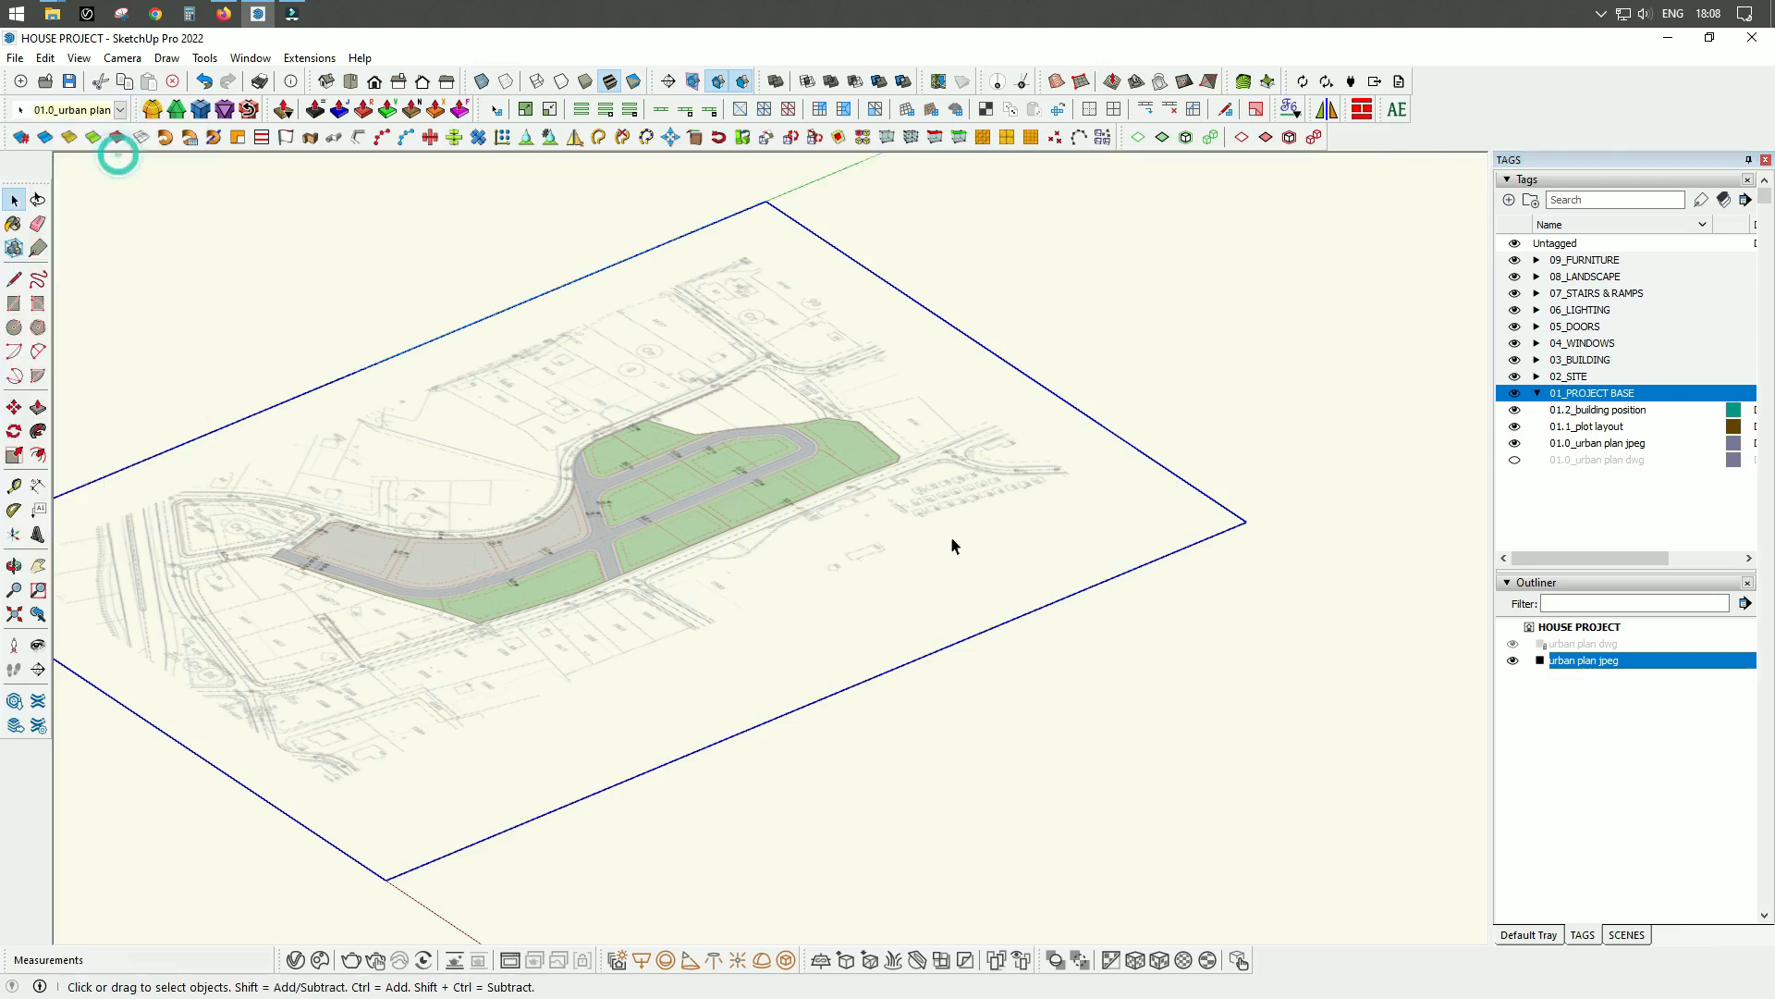
left_click(1515, 444)
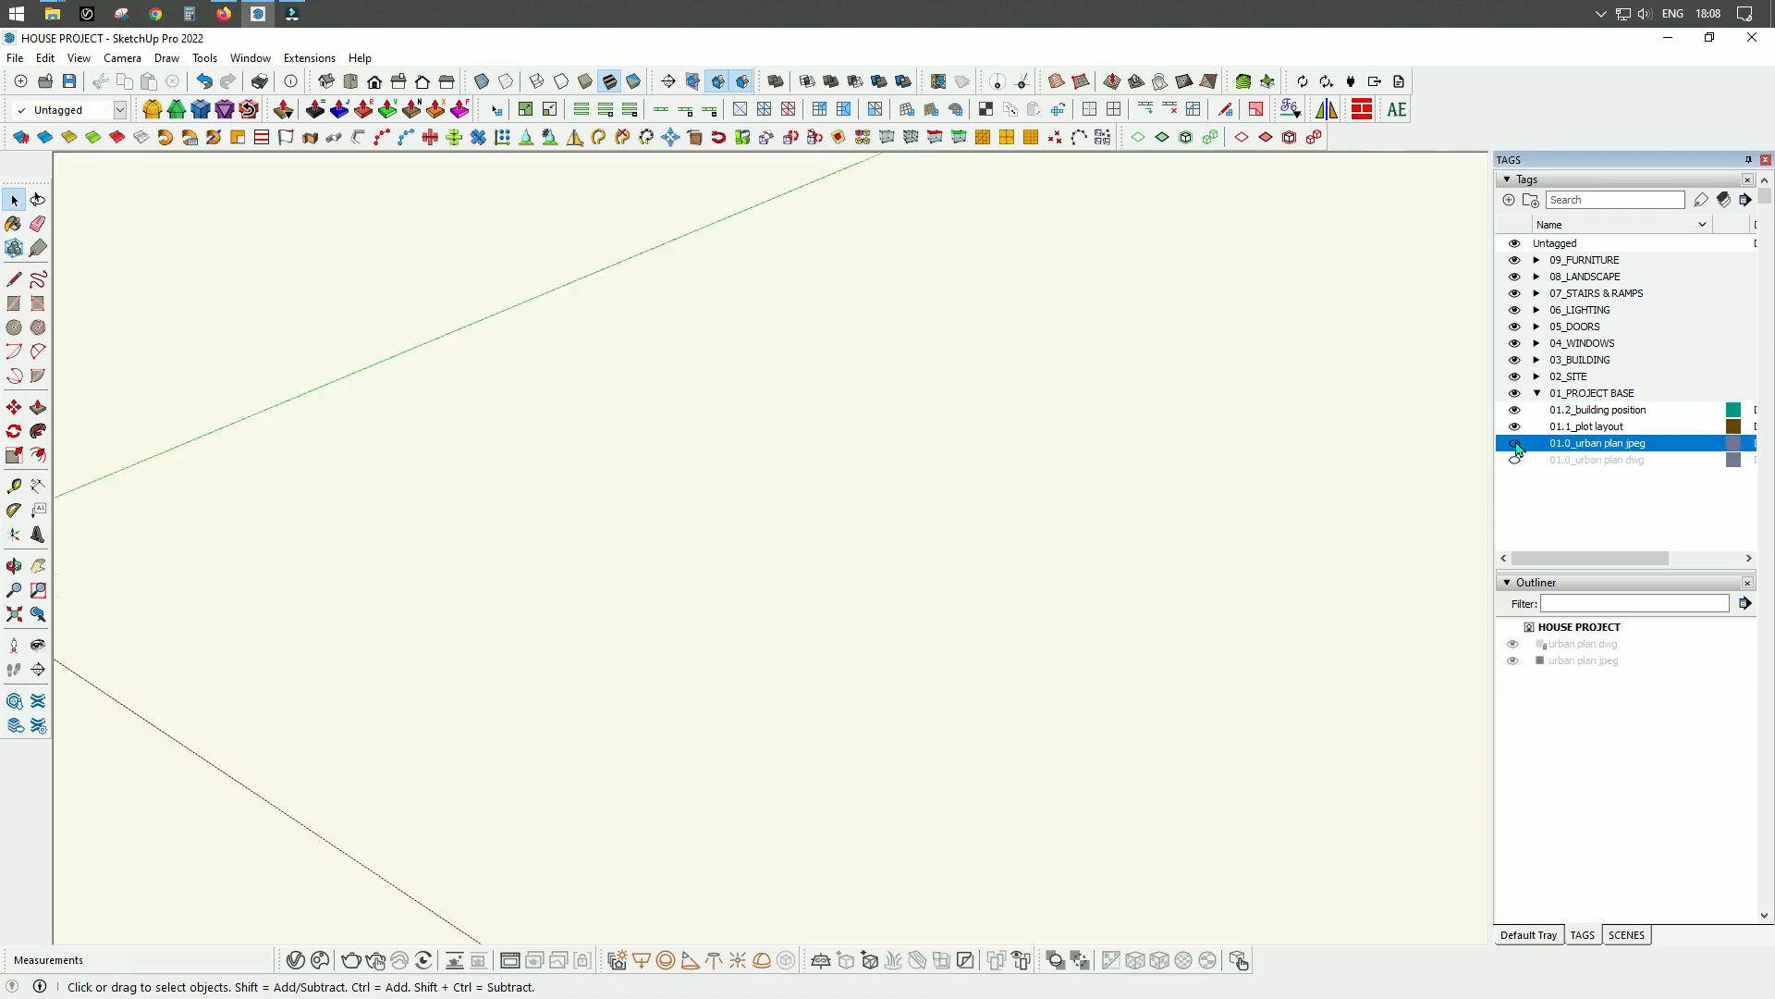
left_click(1515, 445)
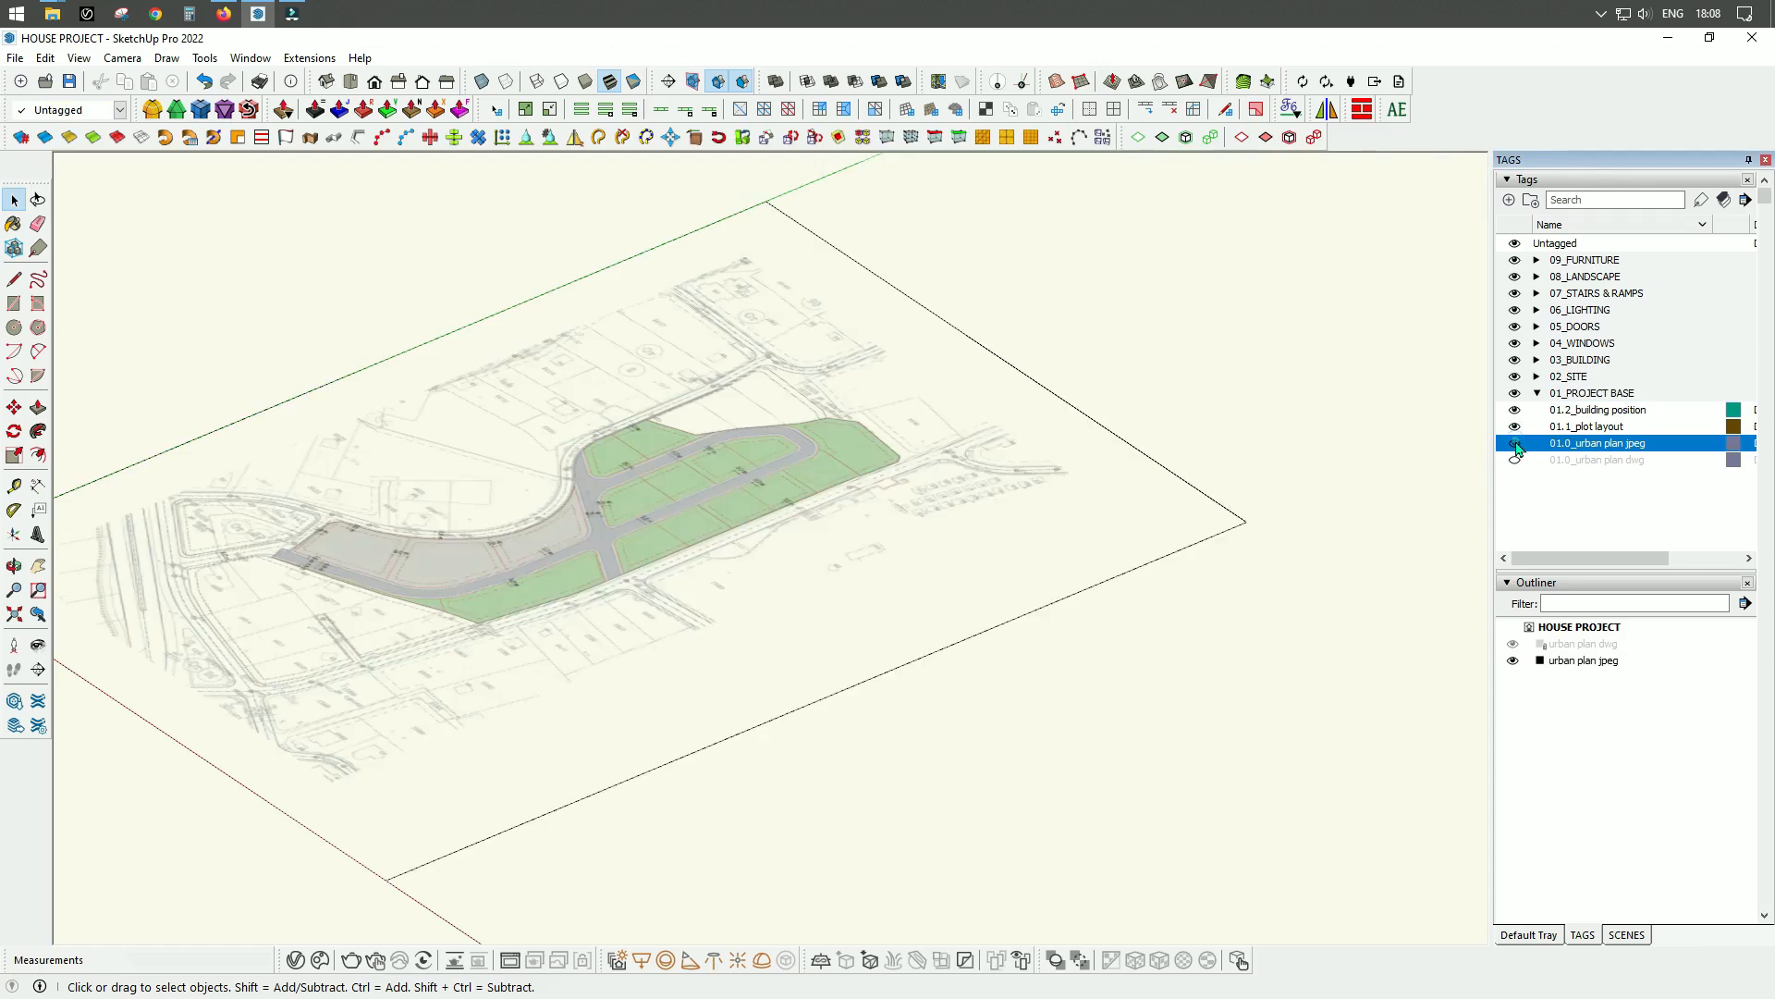
middle_click_drag(701, 520, 993, 603)
scroll(918, 314, "down", 5)
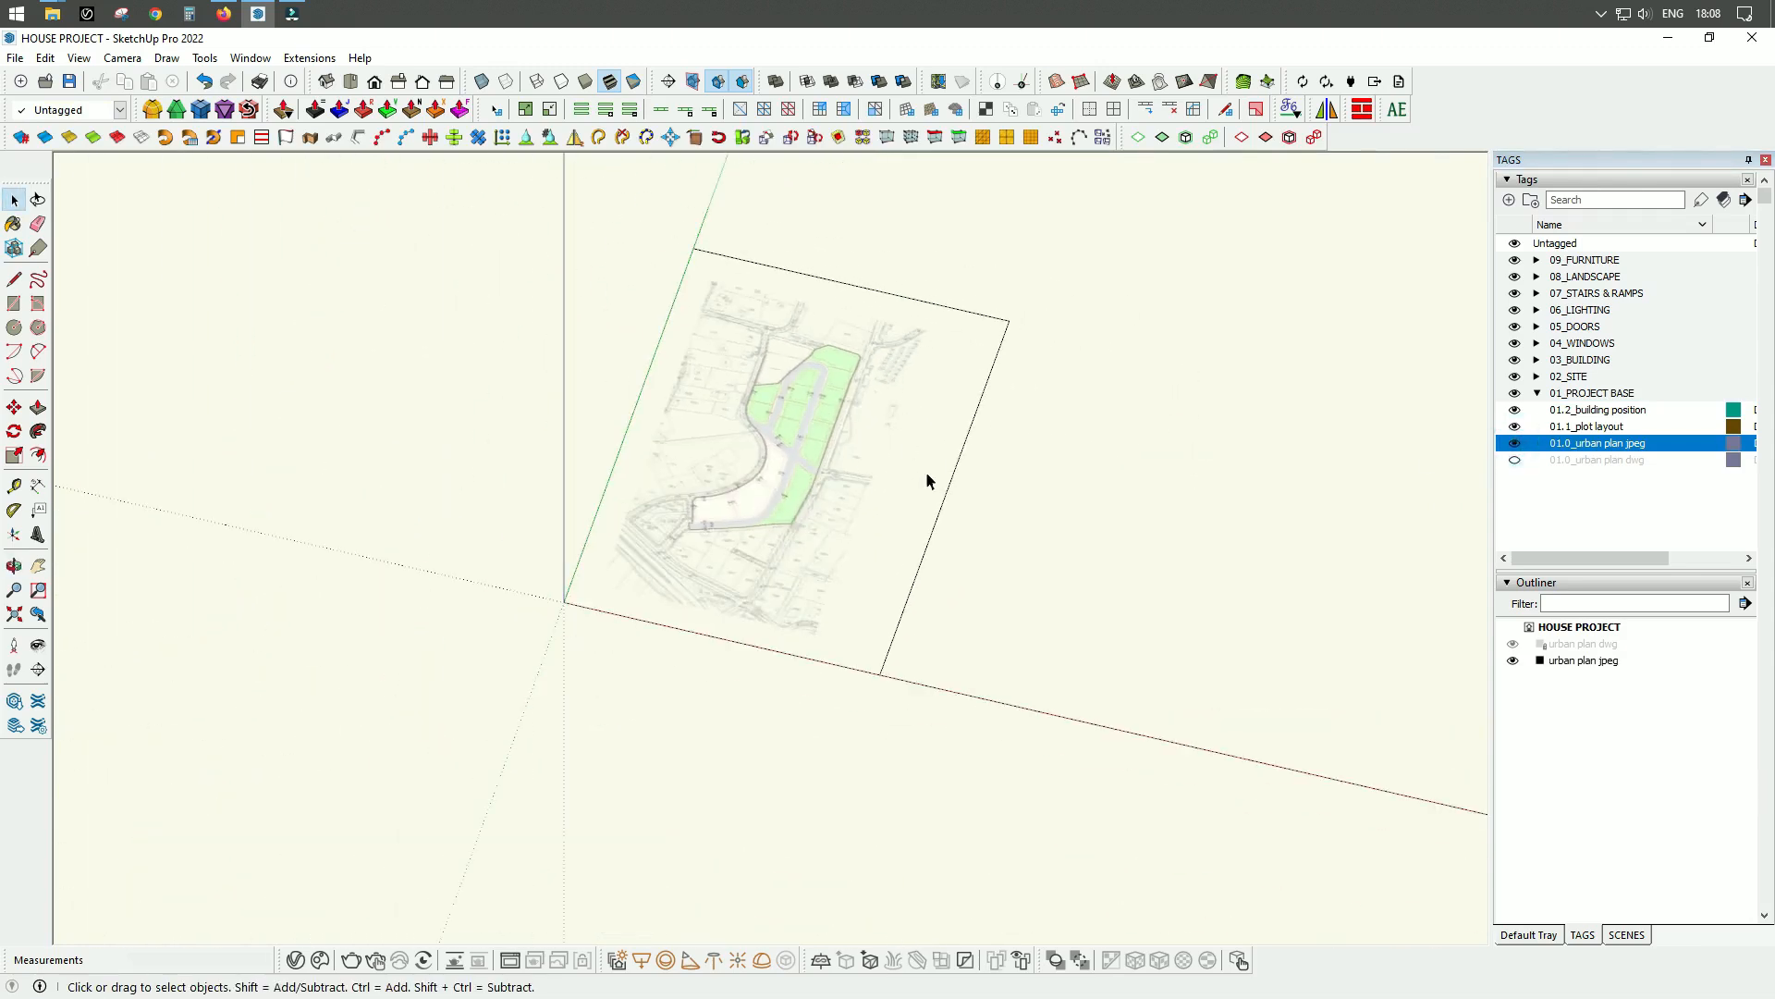
Select the urban plan jpeg group and examine the image sharpness of its plots and road dimensions in the top view.
left_click(942, 510)
scroll(942, 507, "up", 3)
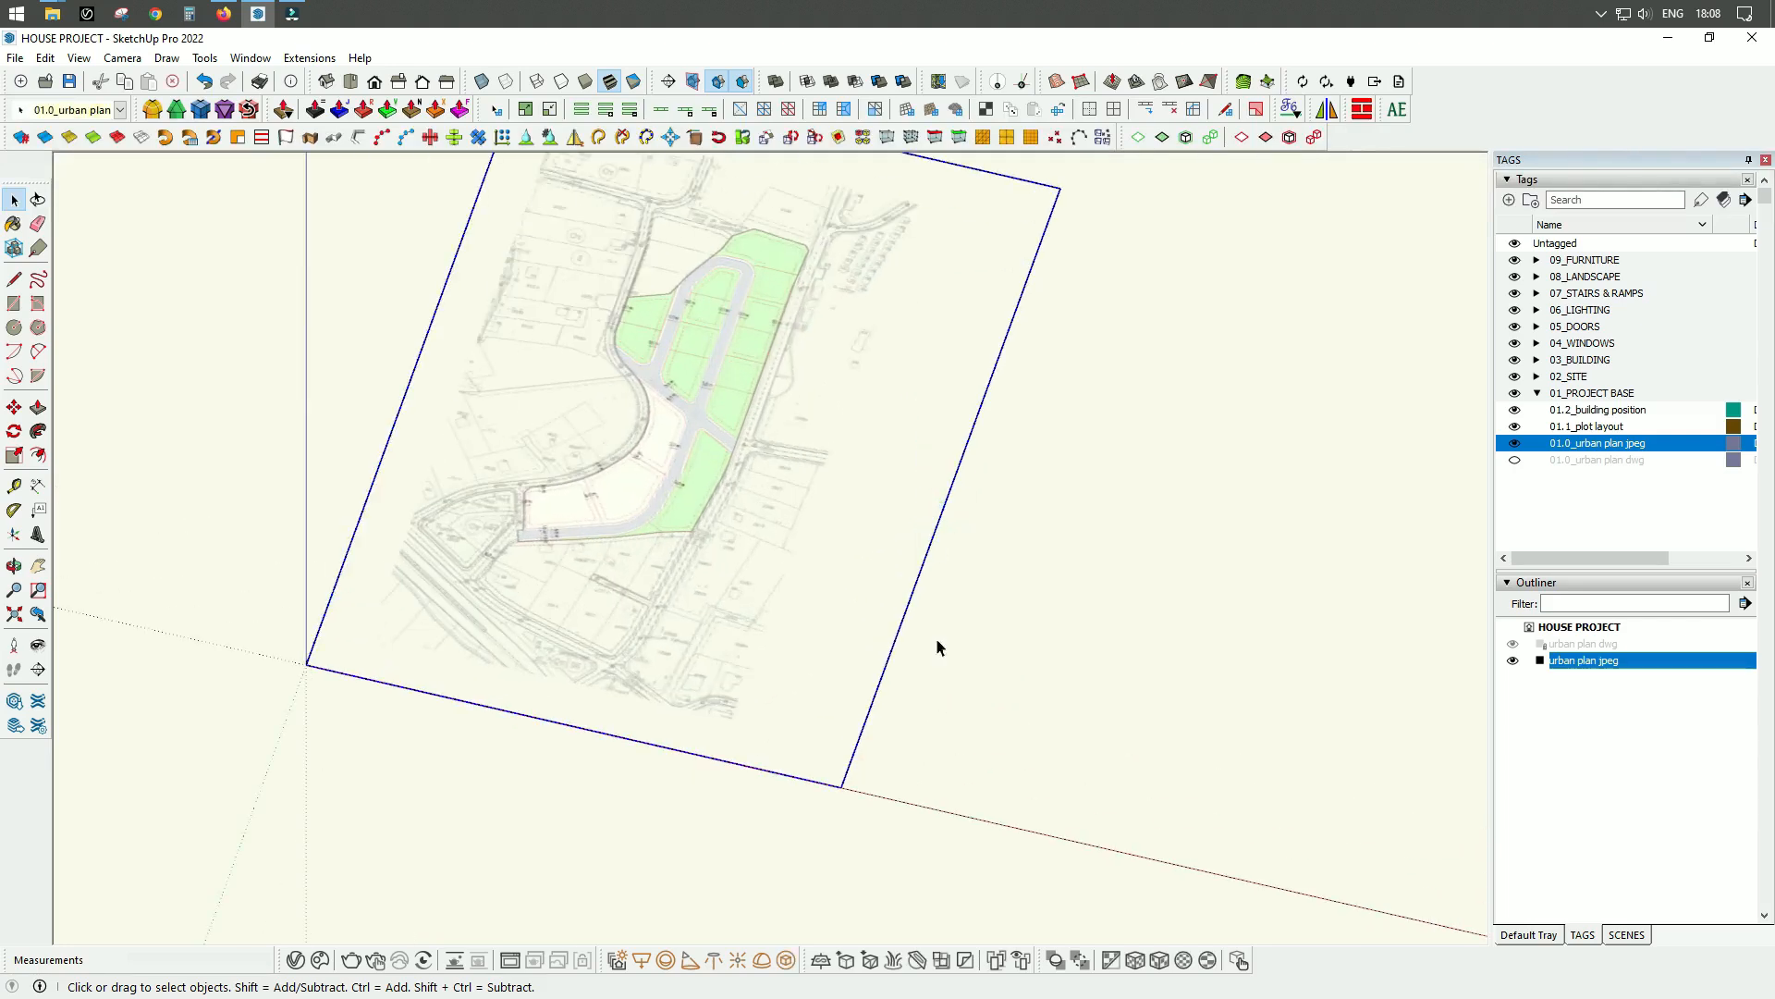
scroll(875, 754, "down", 2)
scroll(874, 555, "up", 3)
scroll(729, 545, "up", 4)
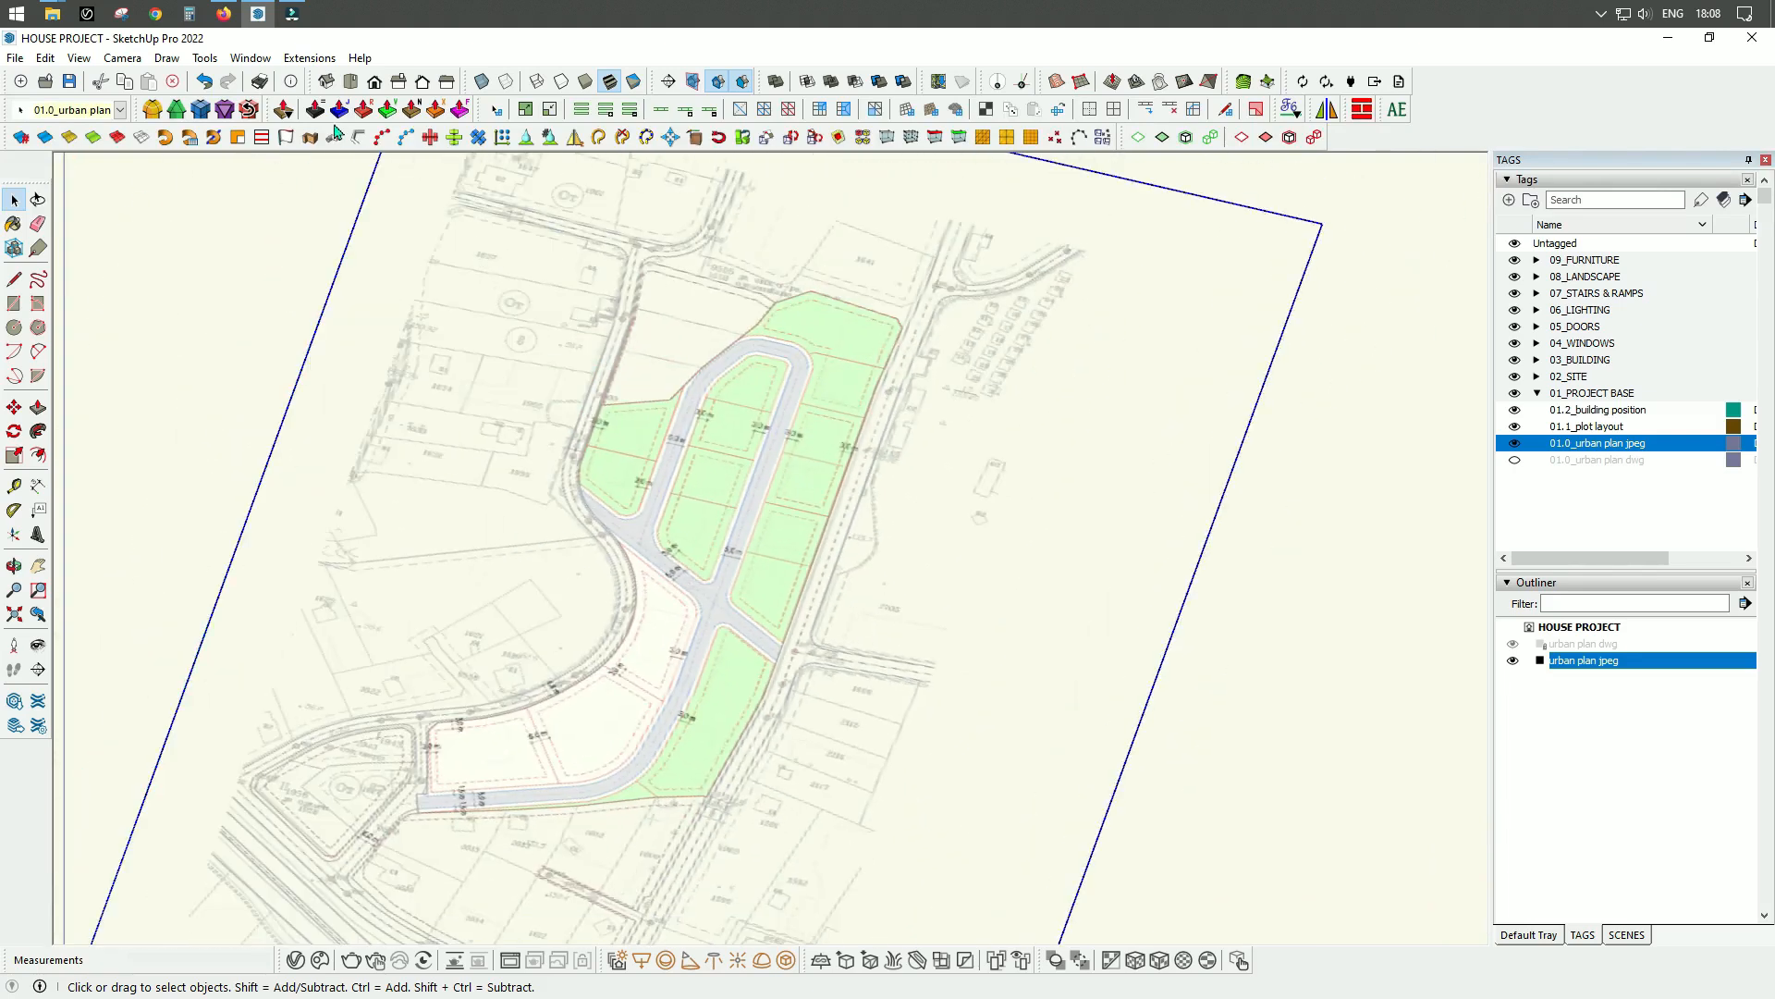
left_click(350, 81)
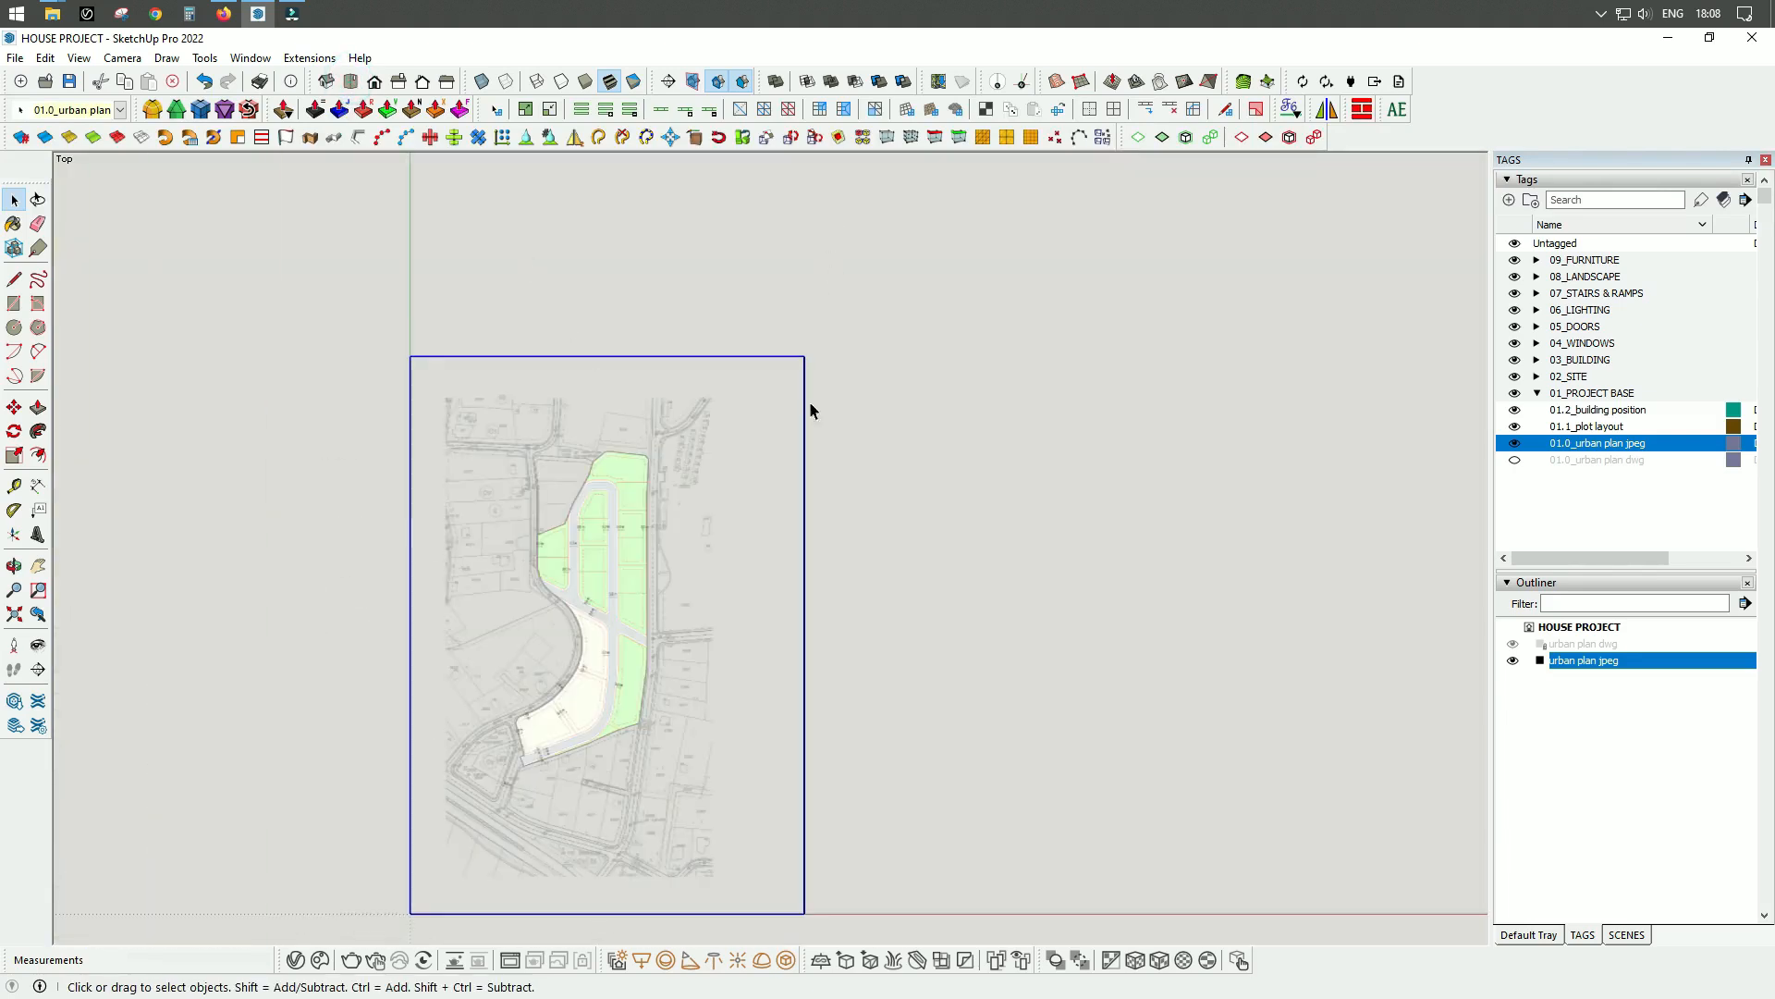
scroll(566, 727, "up", 8)
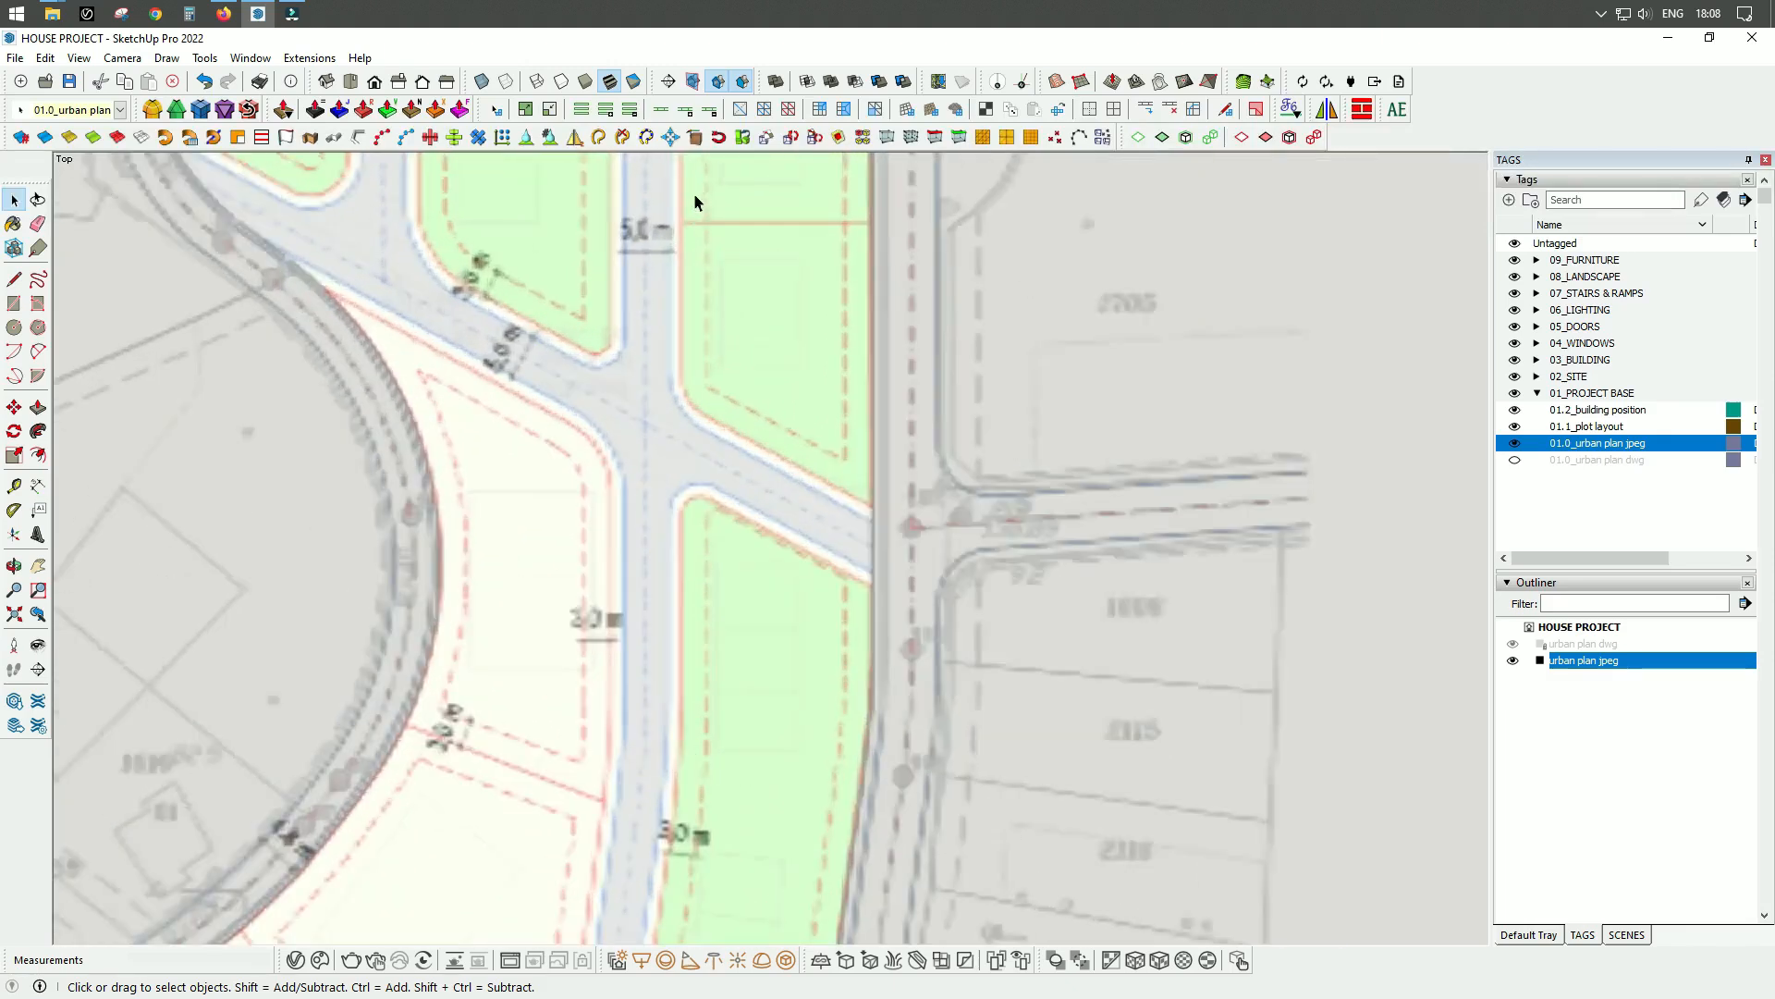
scroll(694, 199, "up", 2)
scroll(729, 574, "down", 3)
scroll(718, 412, "up", 3)
scroll(709, 472, "down", 3)
scroll(690, 586, "up", 3)
scroll(679, 476, "down", 6)
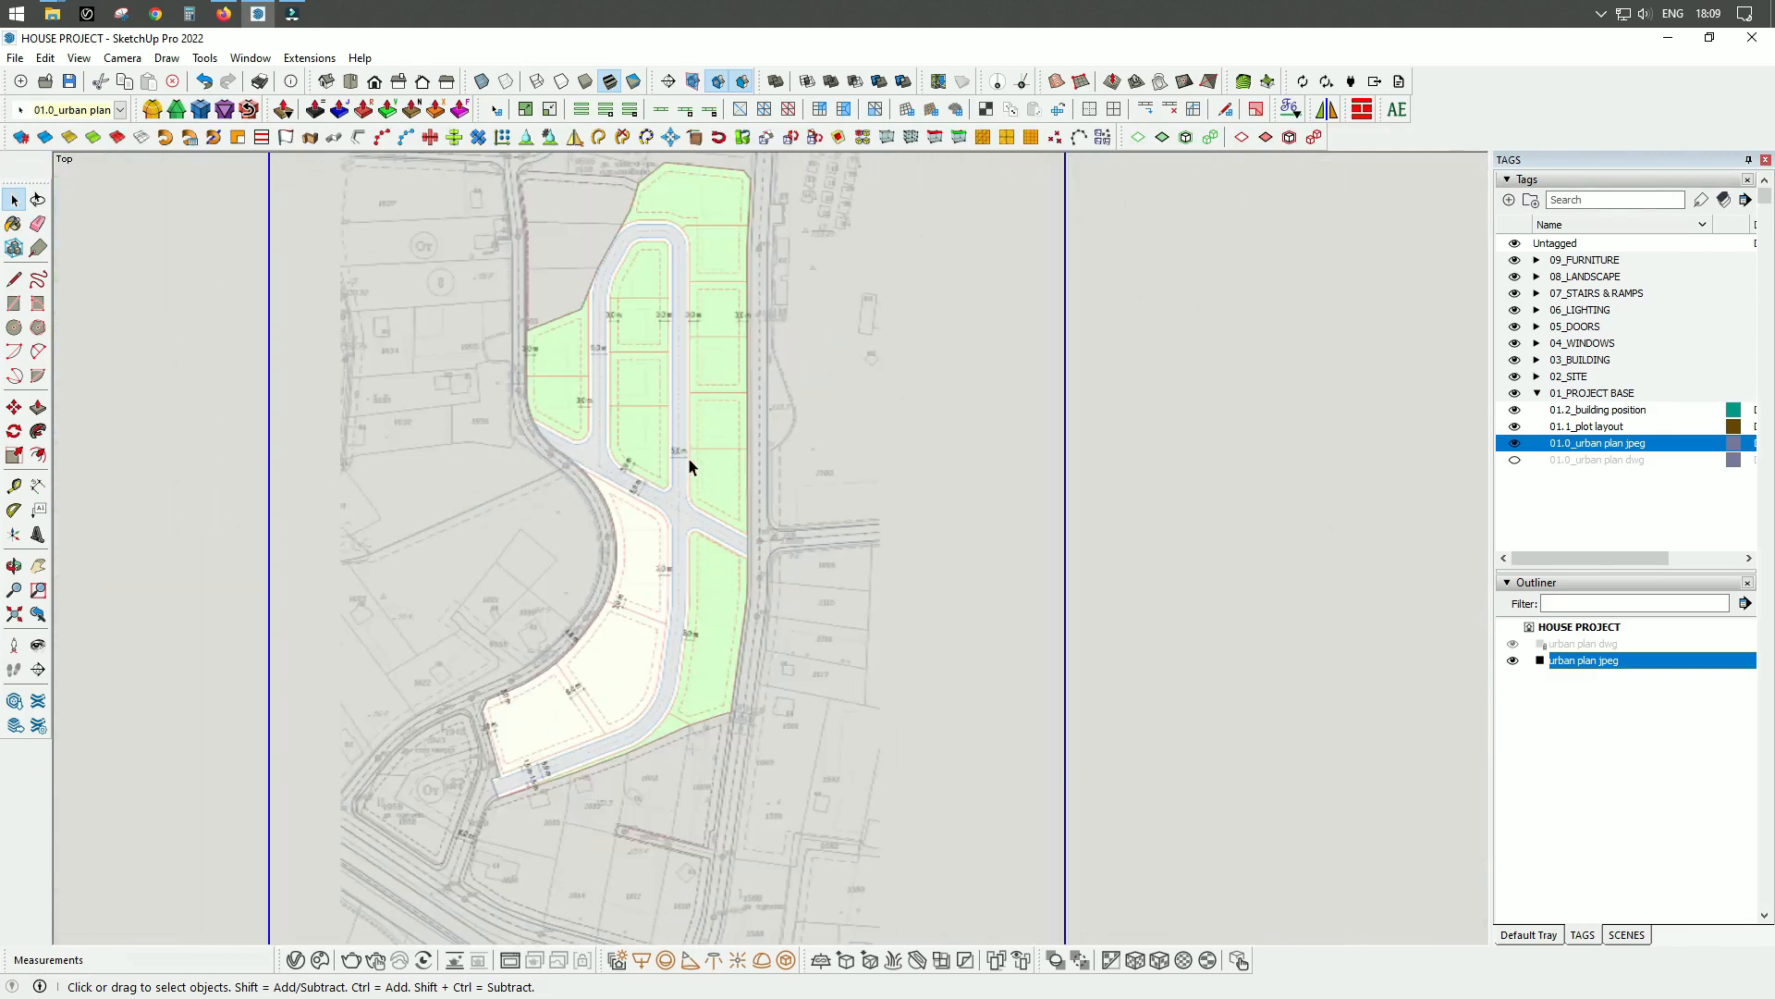
scroll(689, 465, "up", 6)
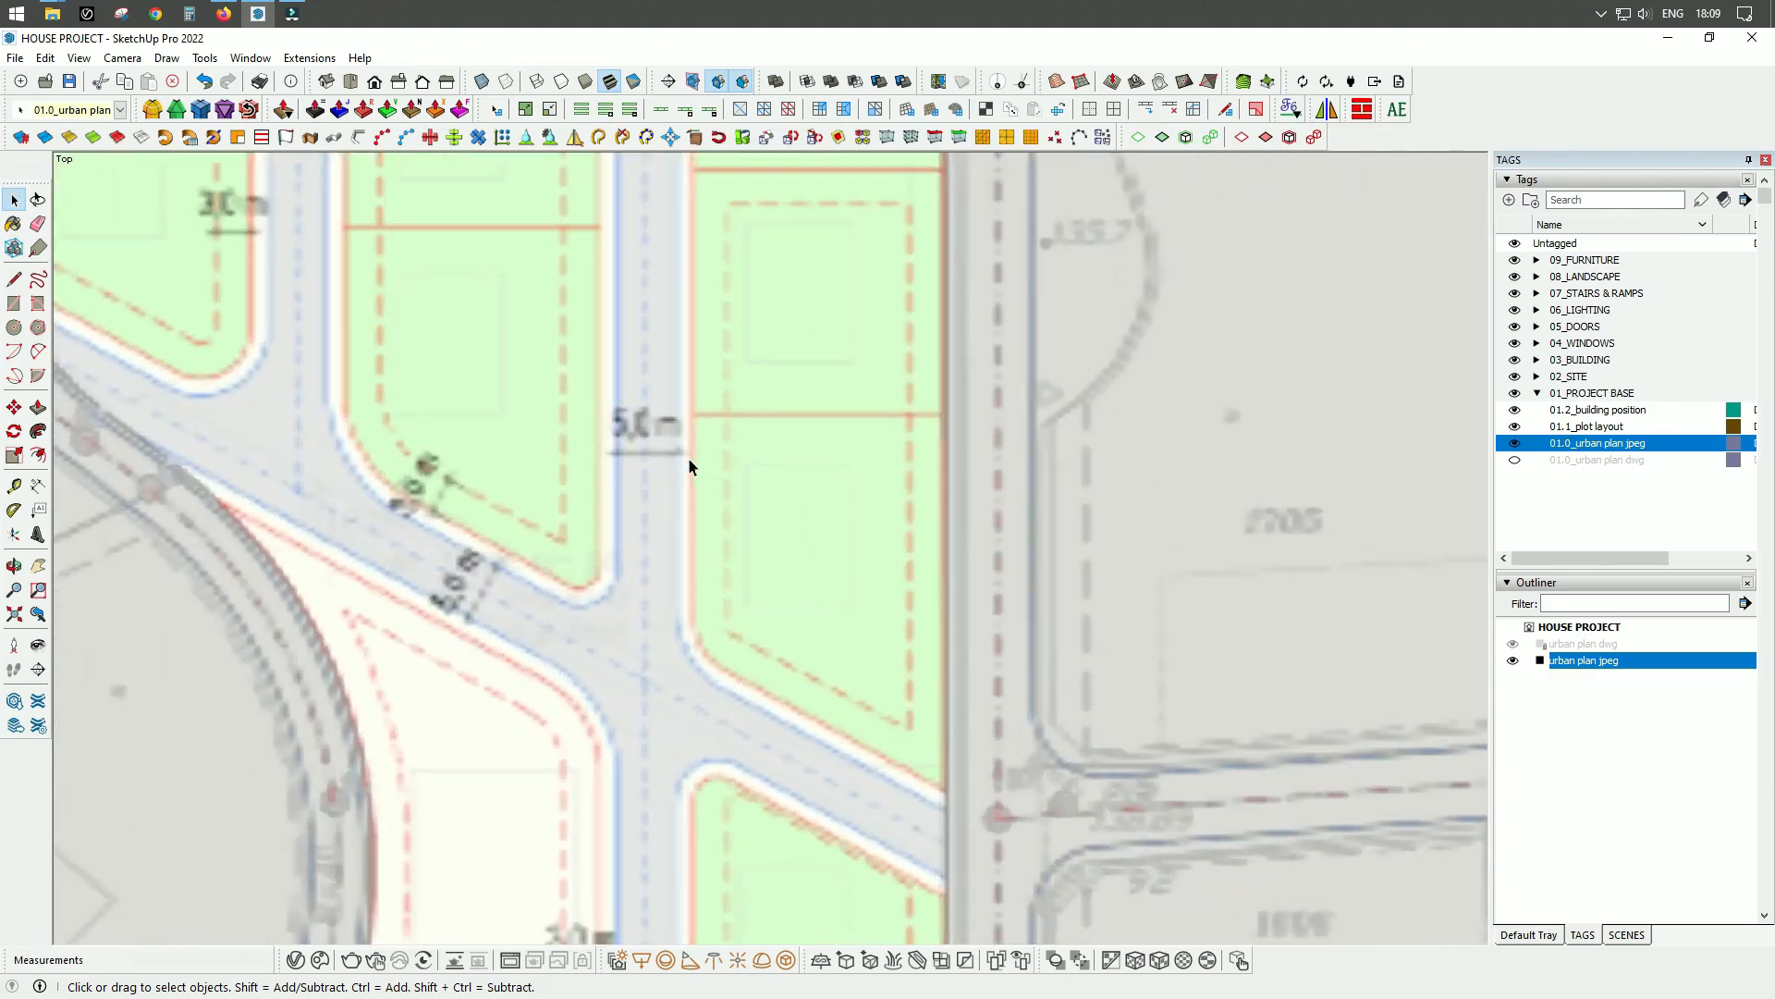
scroll(688, 458, "down", 4)
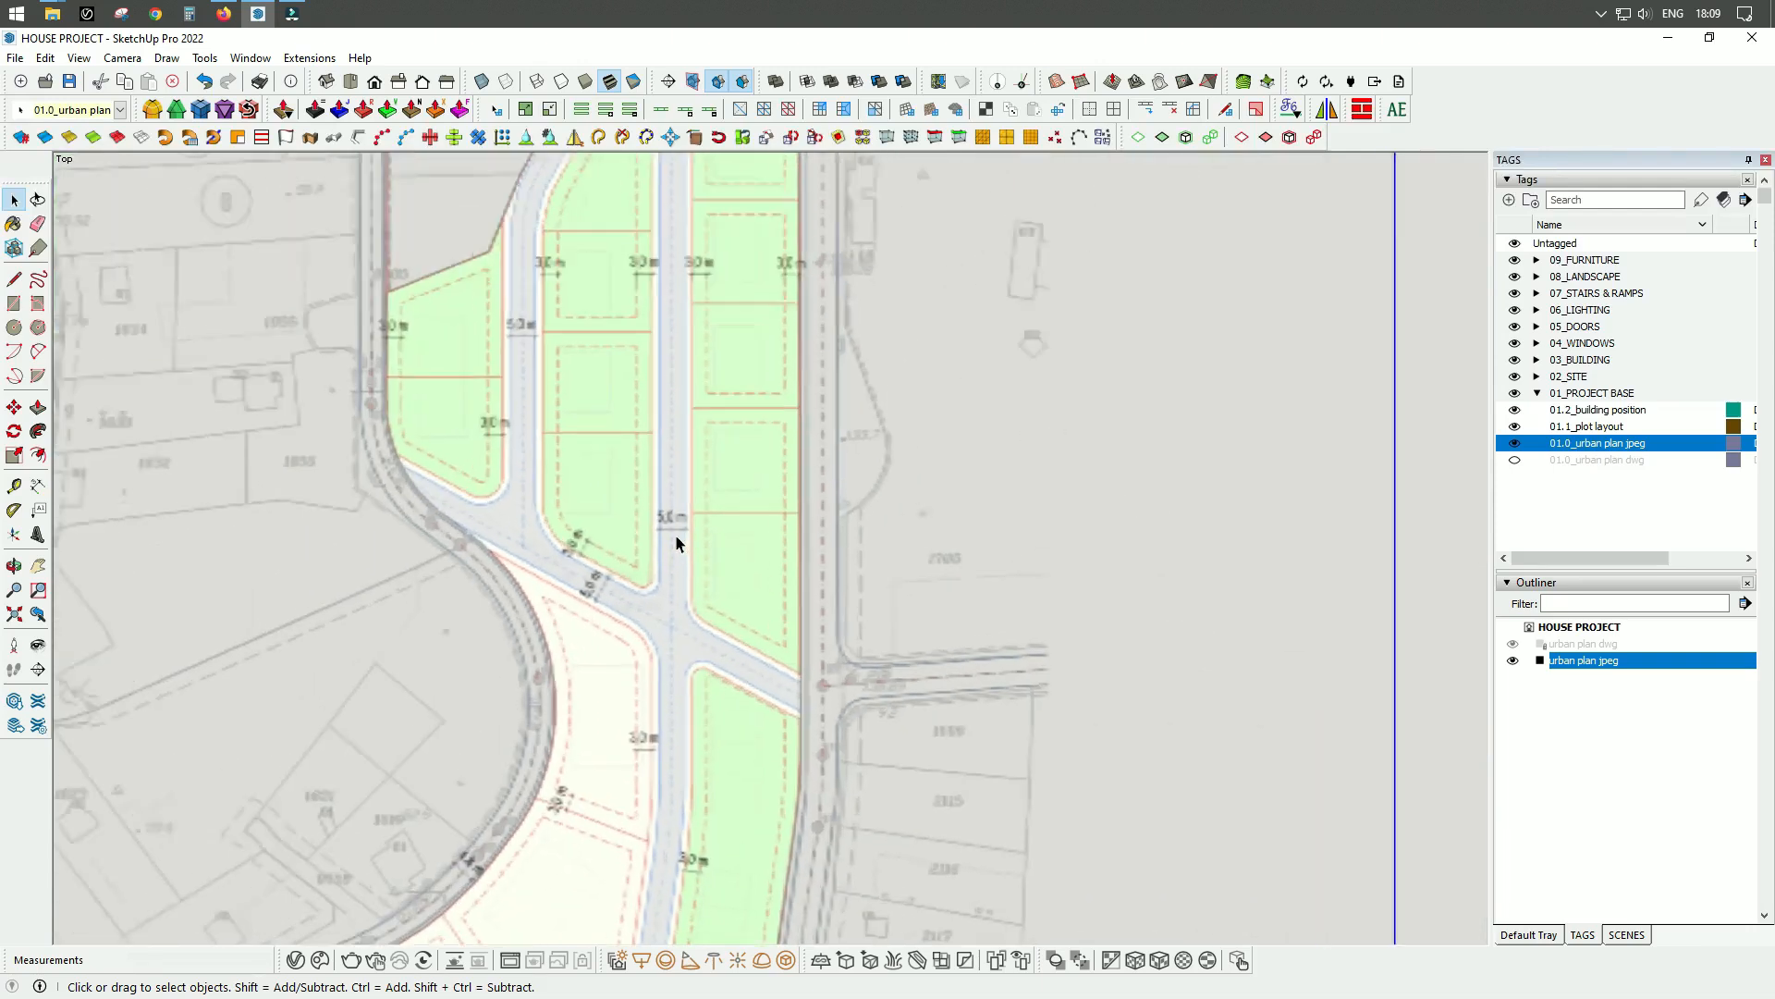
scroll(675, 543, "up", 2)
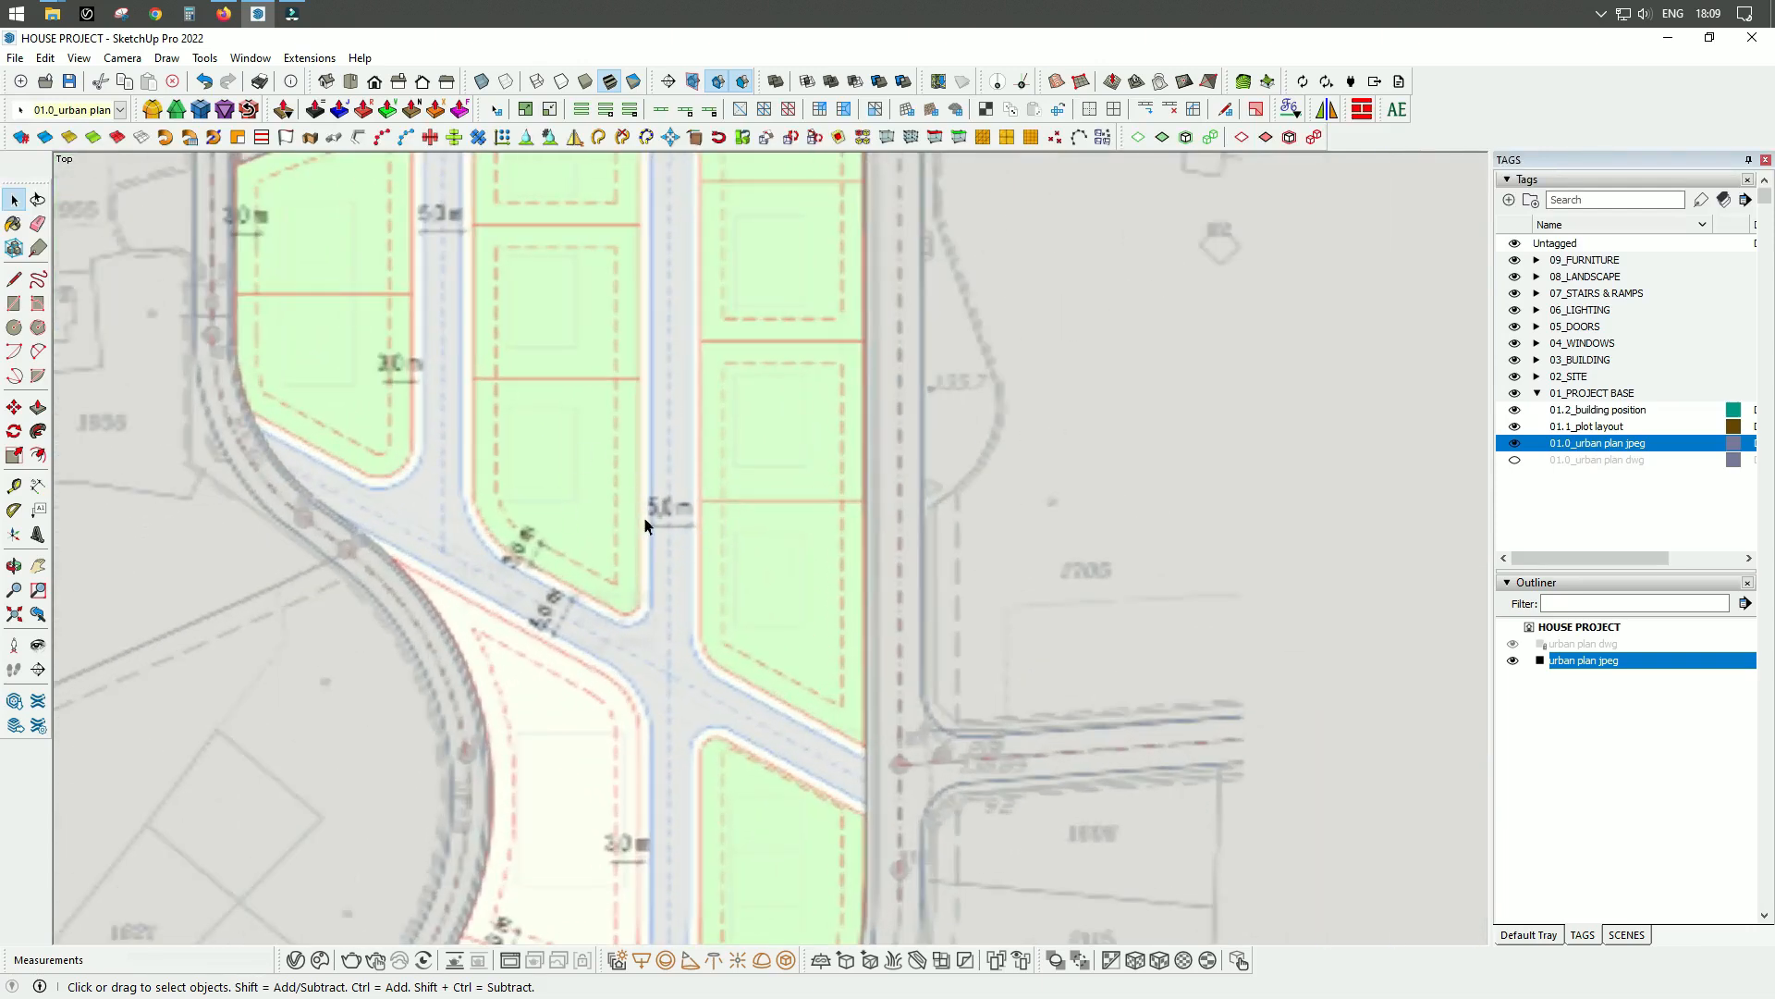
scroll(688, 570, "up", 2)
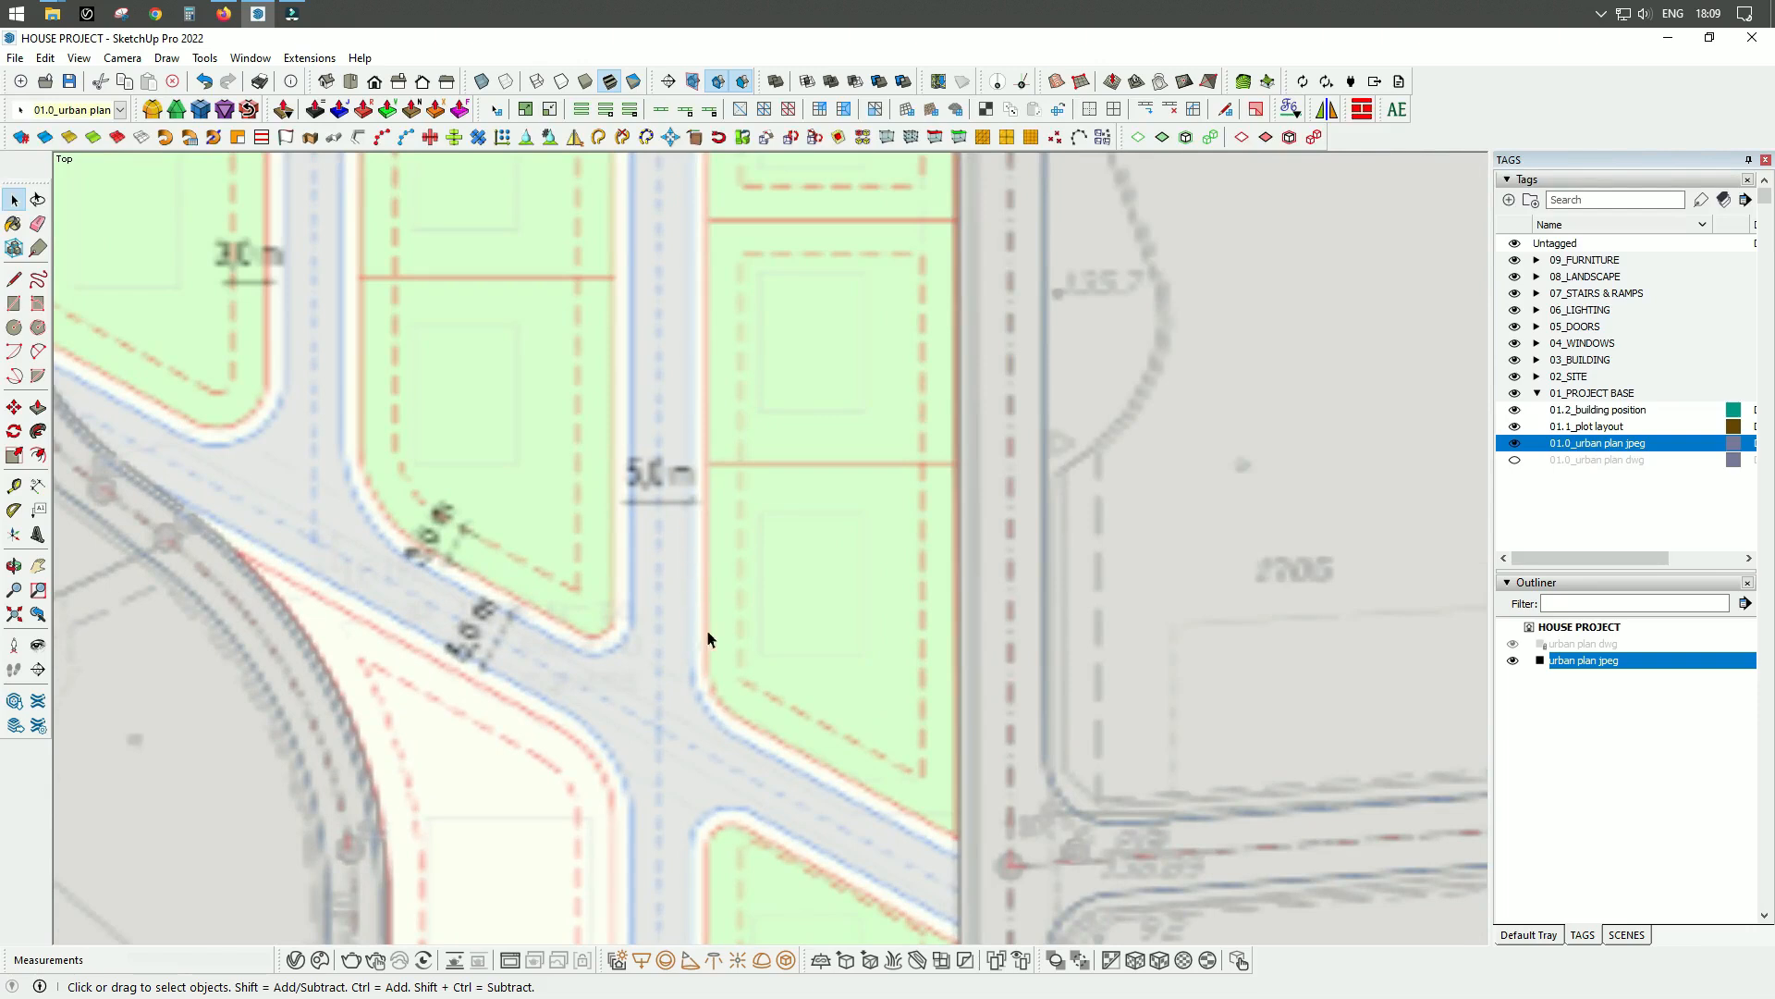
scroll(689, 574, "down", 6)
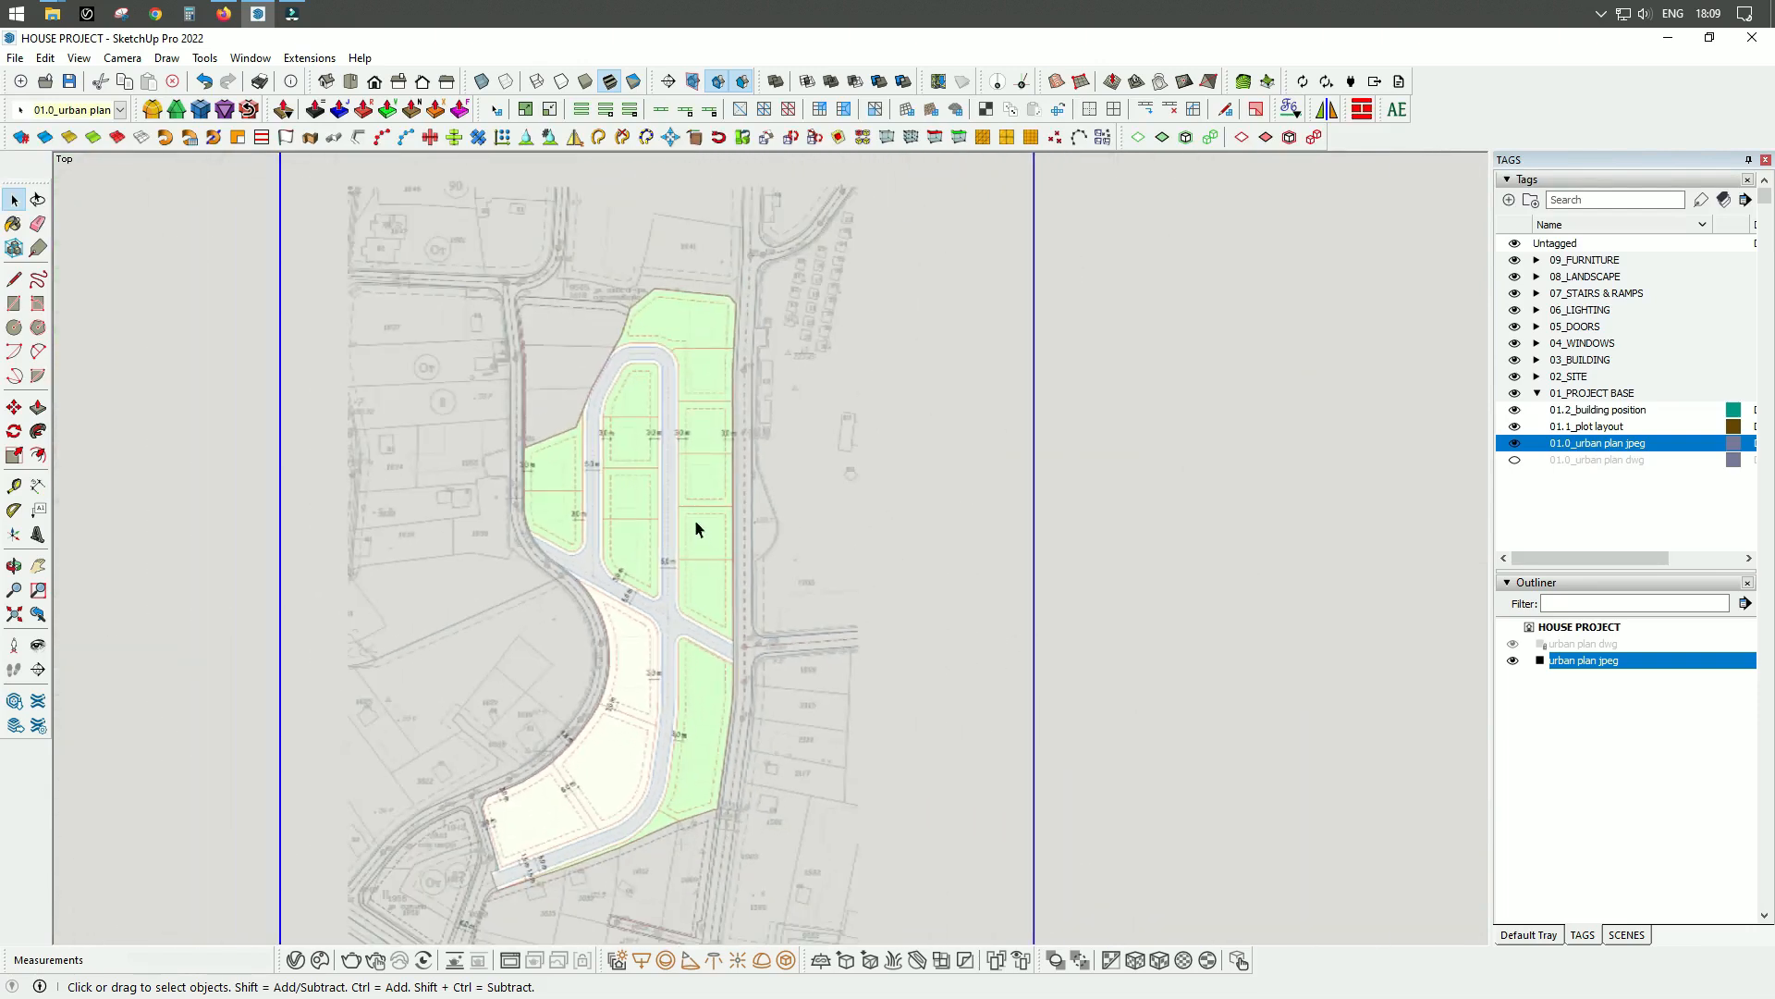
scroll(658, 582, "up", 5)
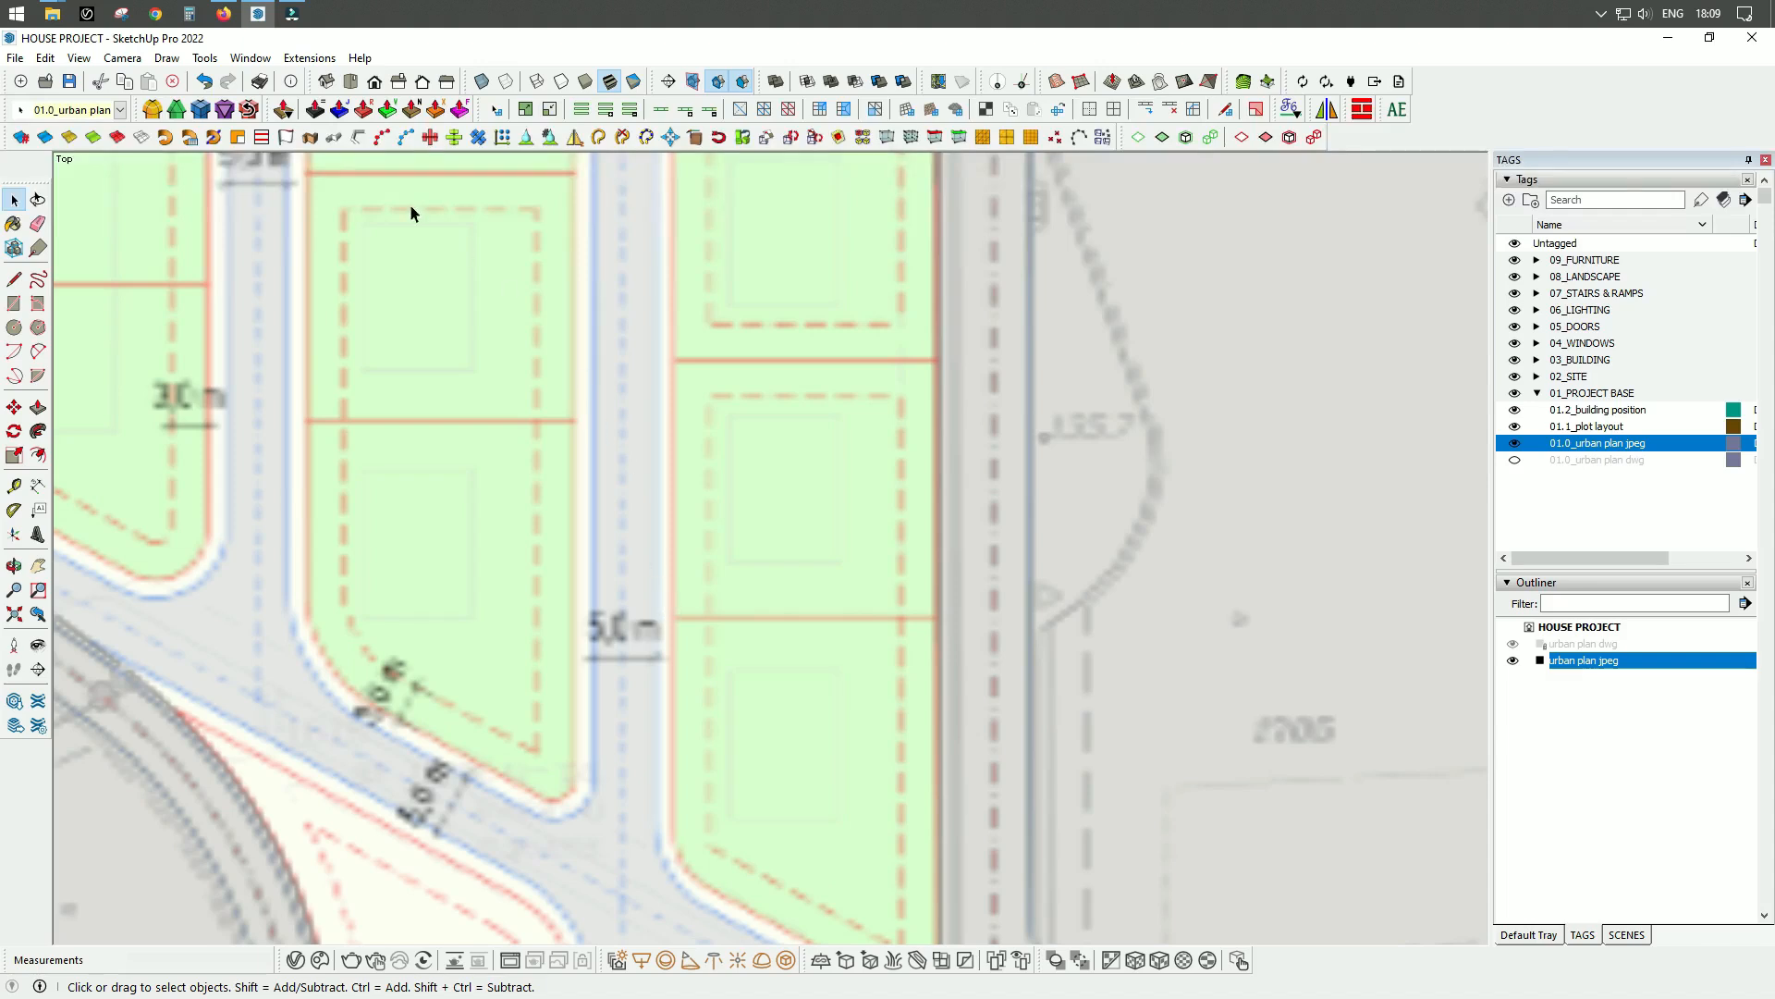
Enable maximum texture size in the OpenGL preferences, accept the slowdown warning, and check the plan image's sharpness close up.
left_click(251, 58)
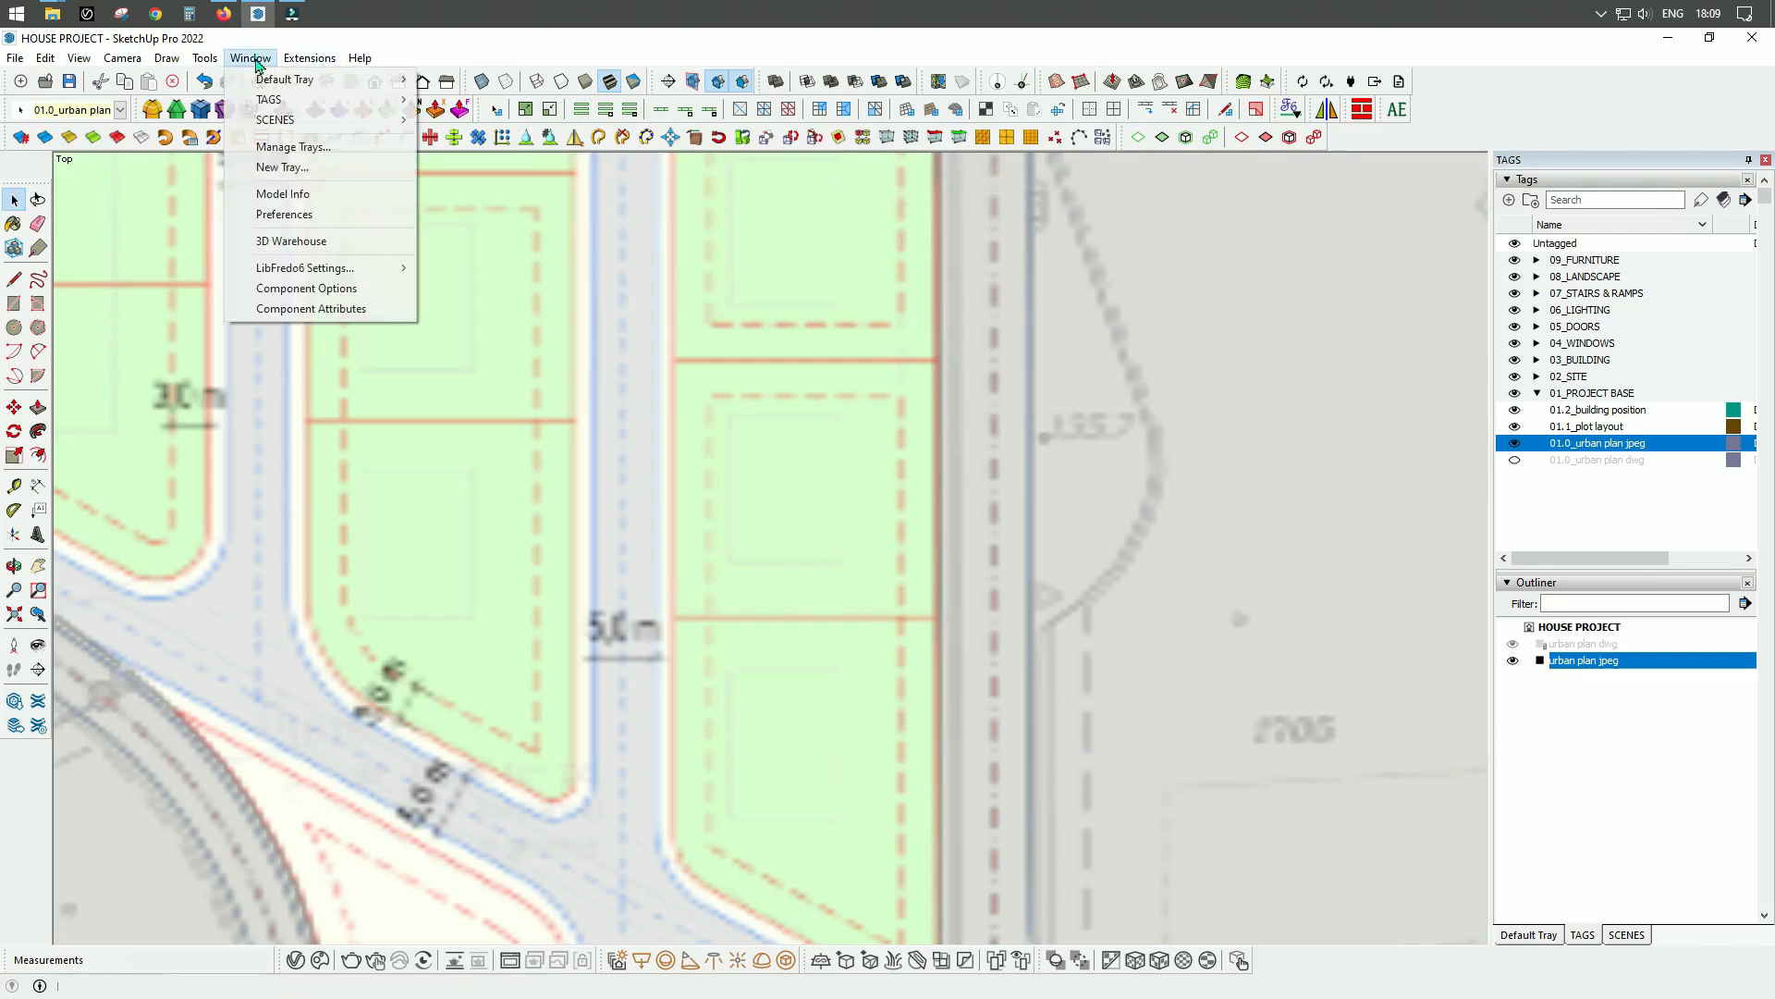
left_click(289, 214)
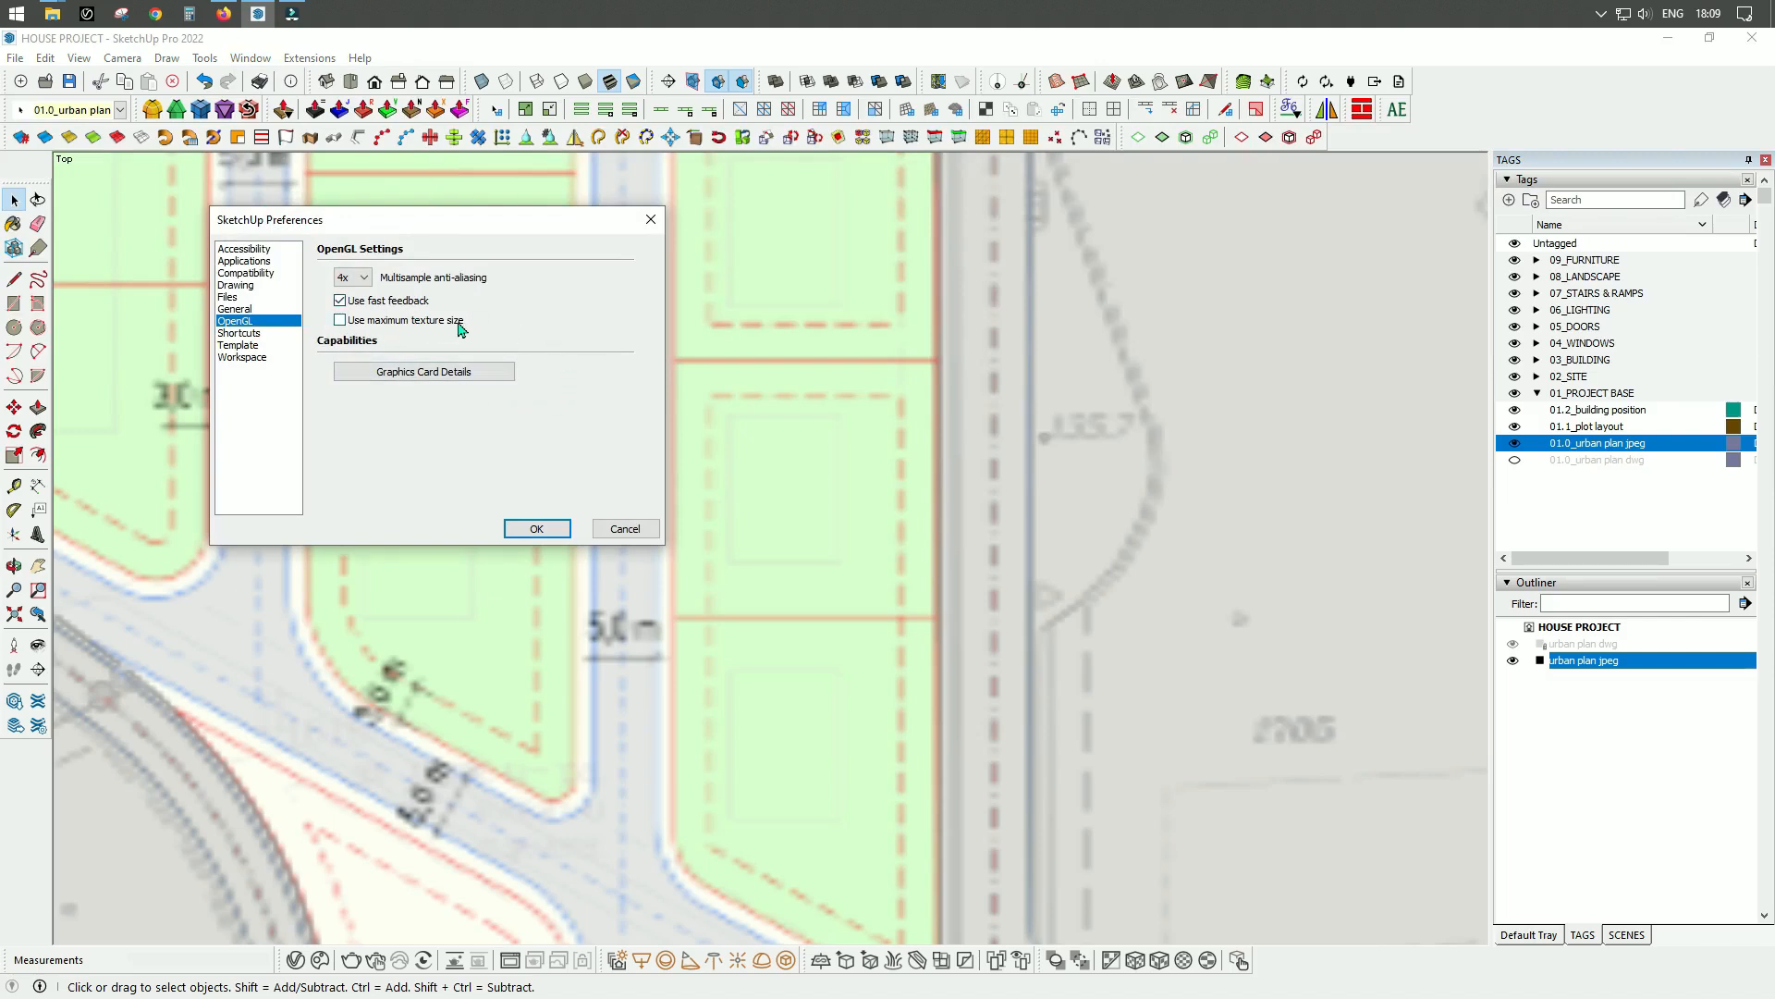
left_click(341, 321)
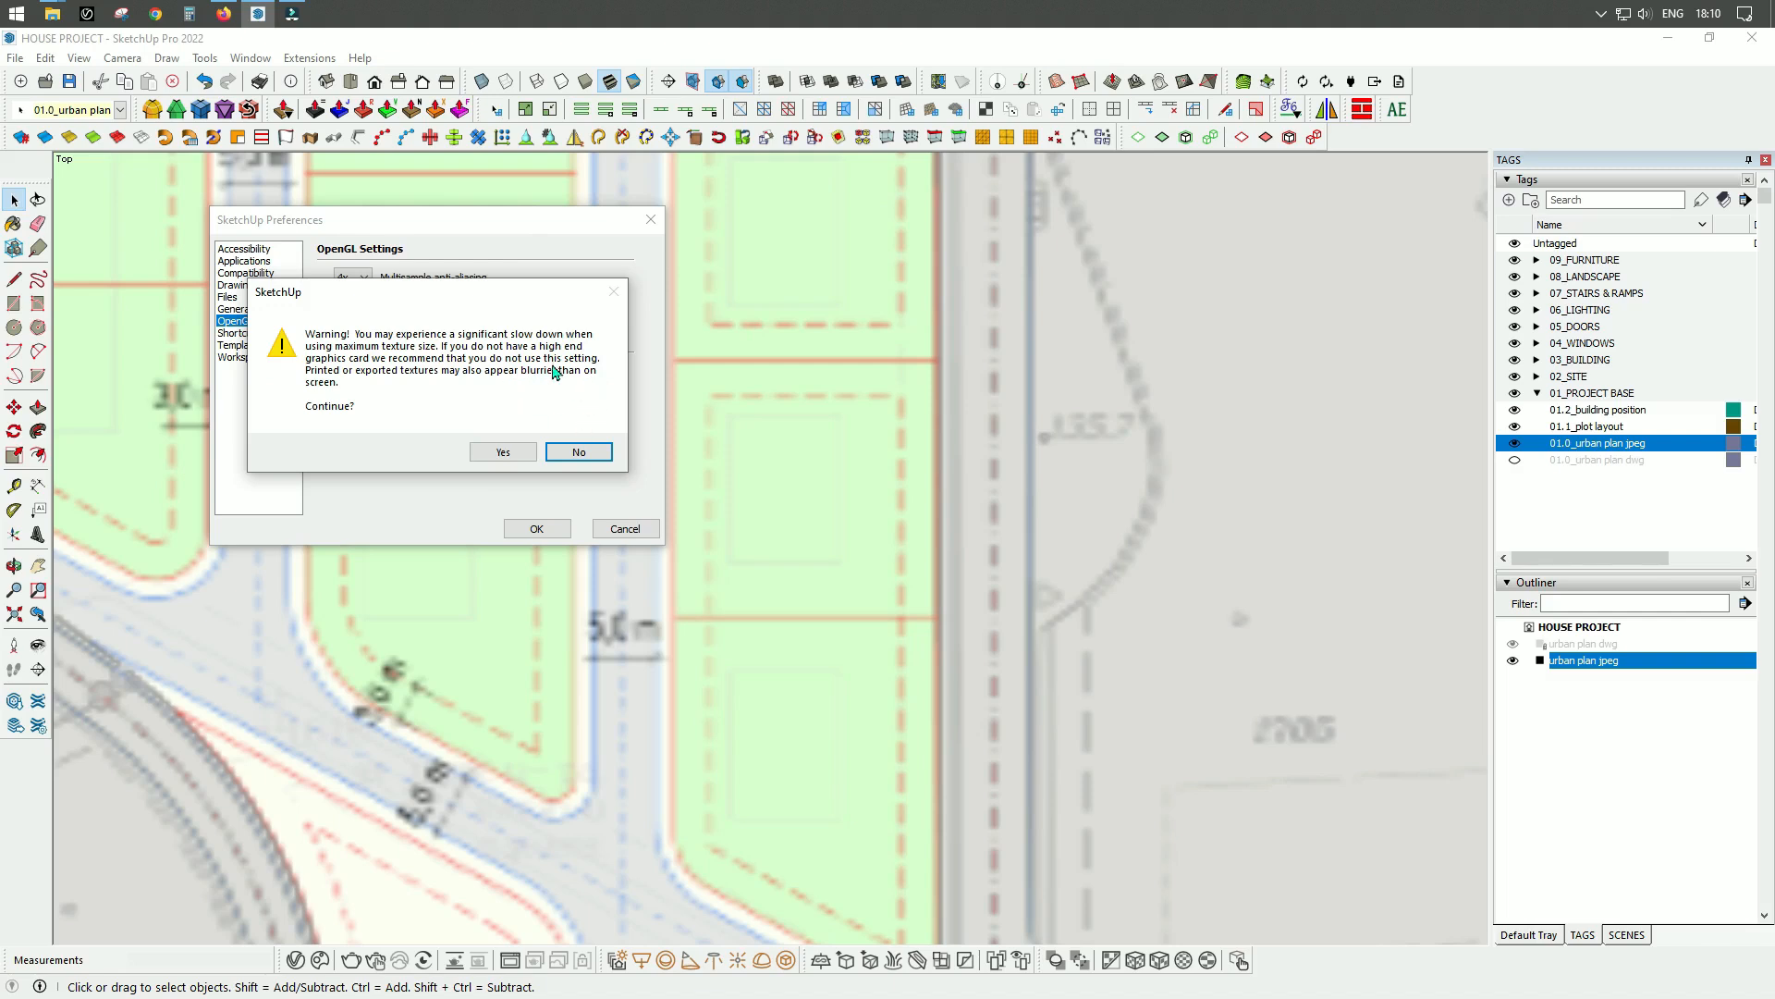
left_click(504, 451)
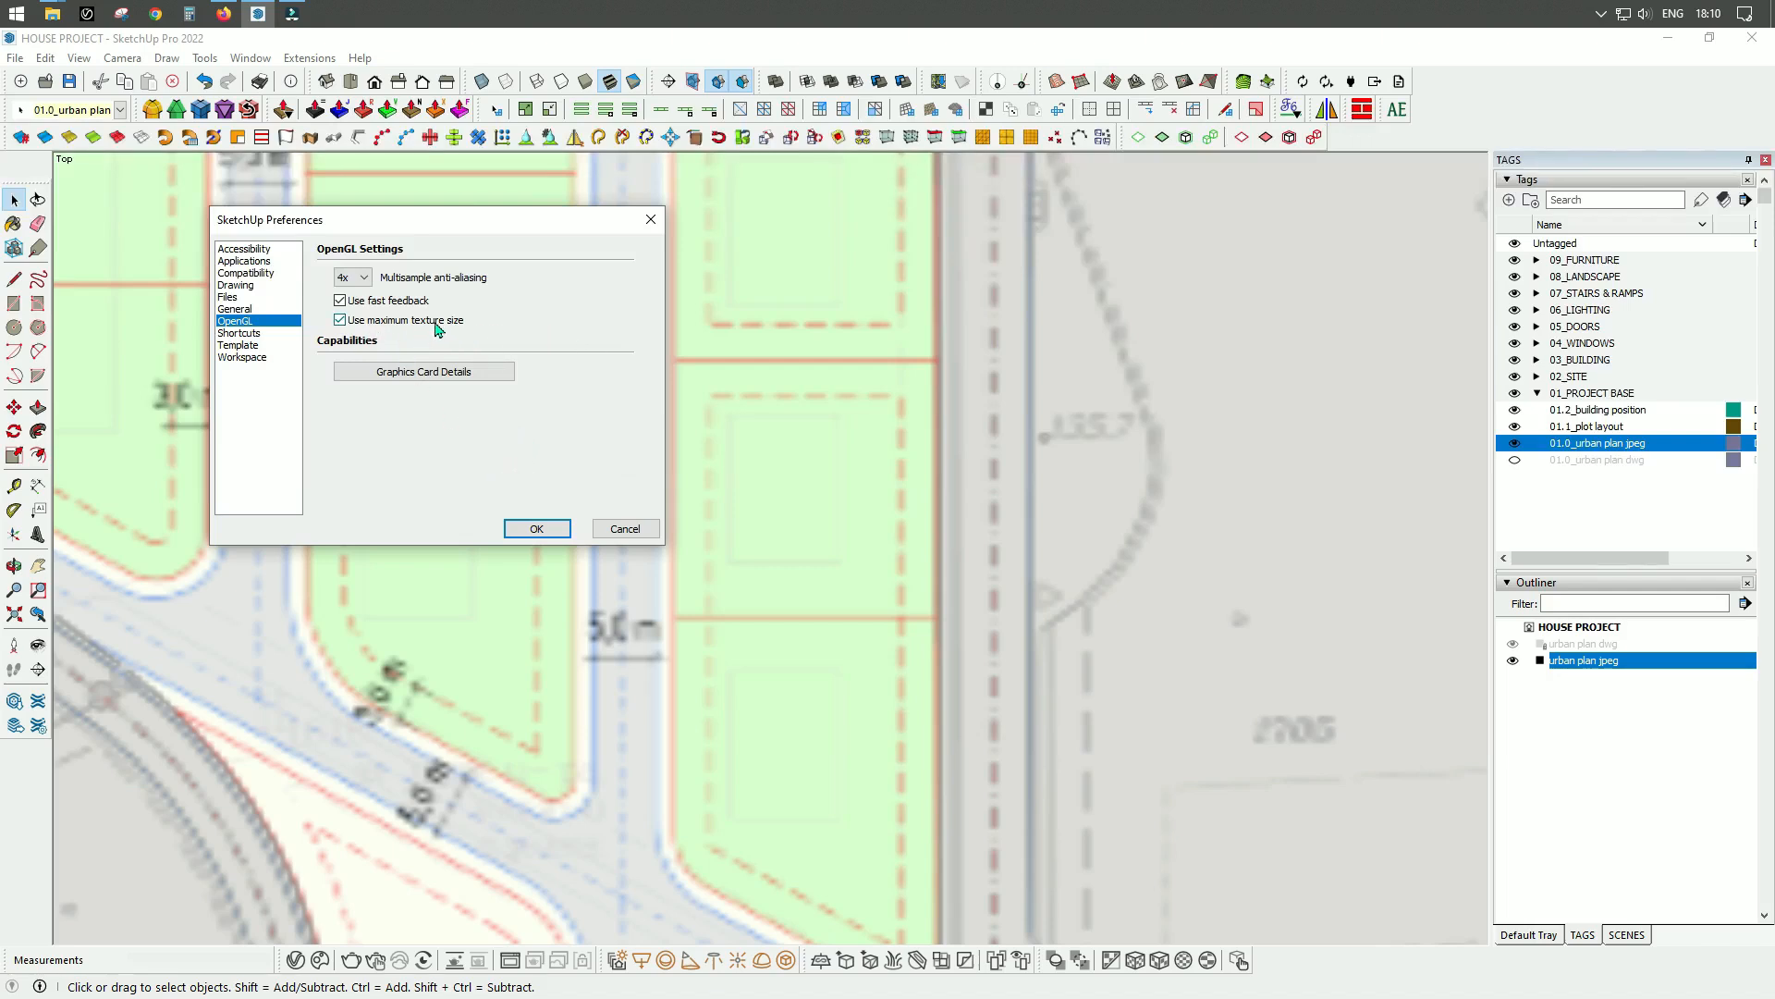
left_click(536, 531)
scroll(642, 479, "down", 3)
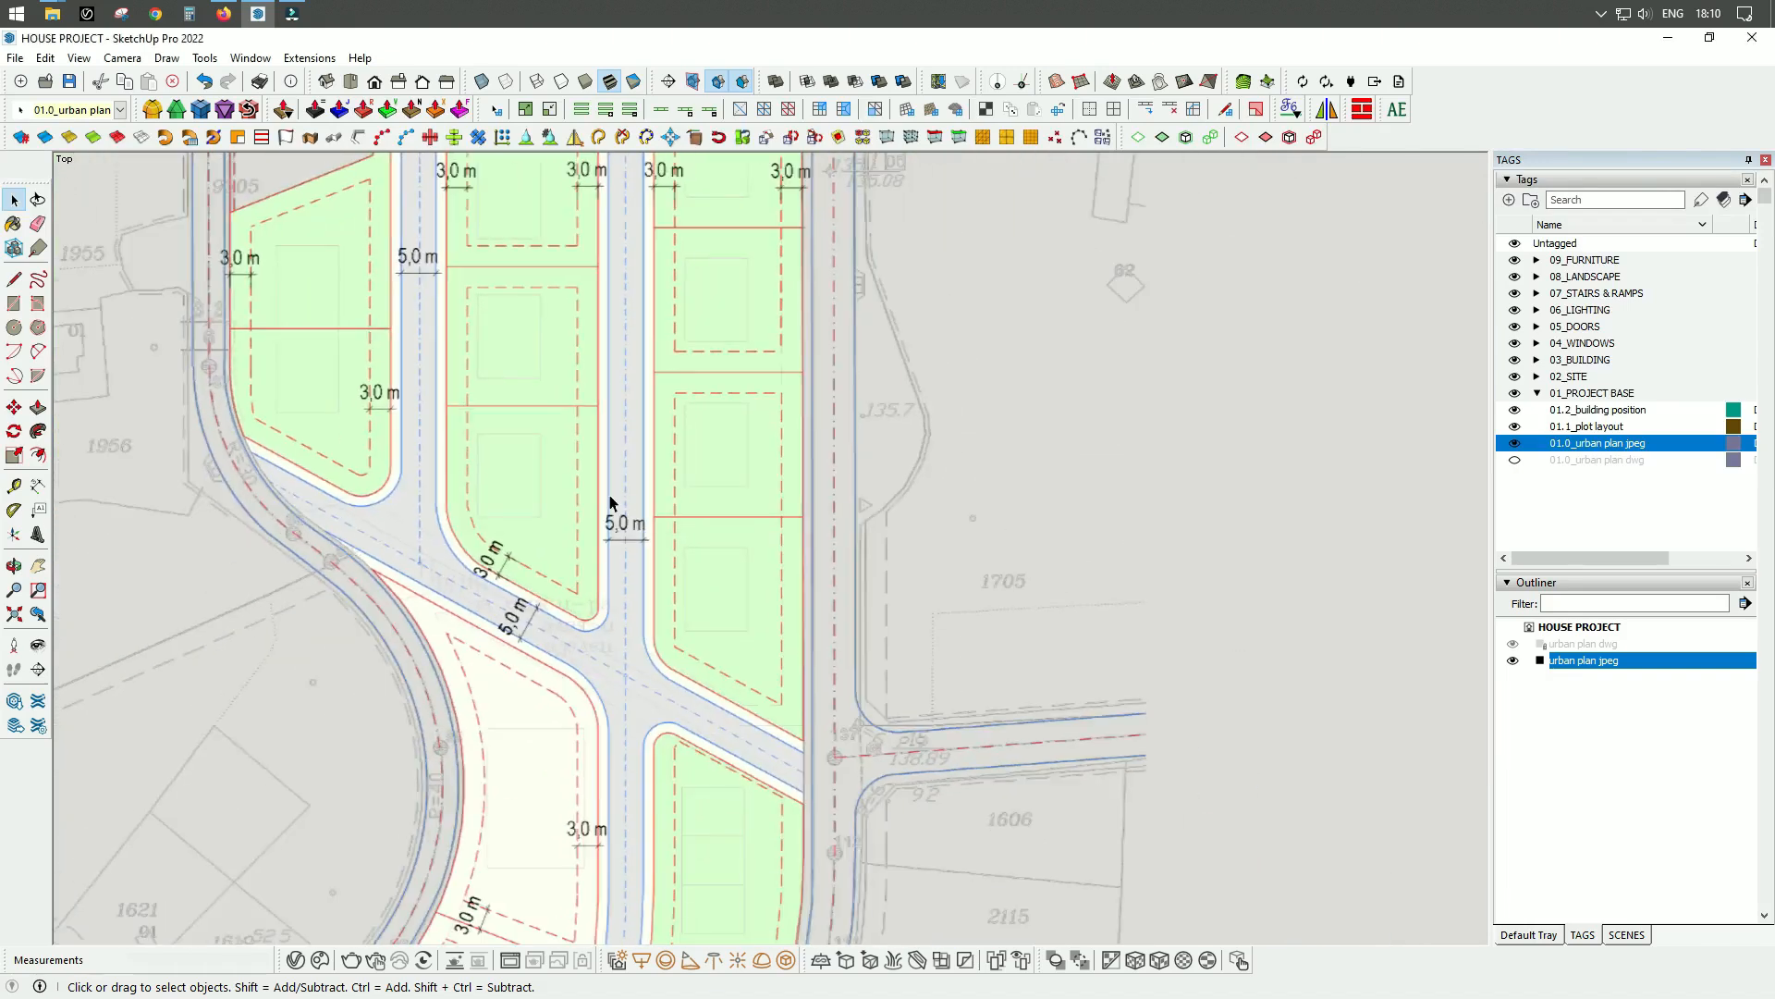
scroll(608, 496, "up", 7)
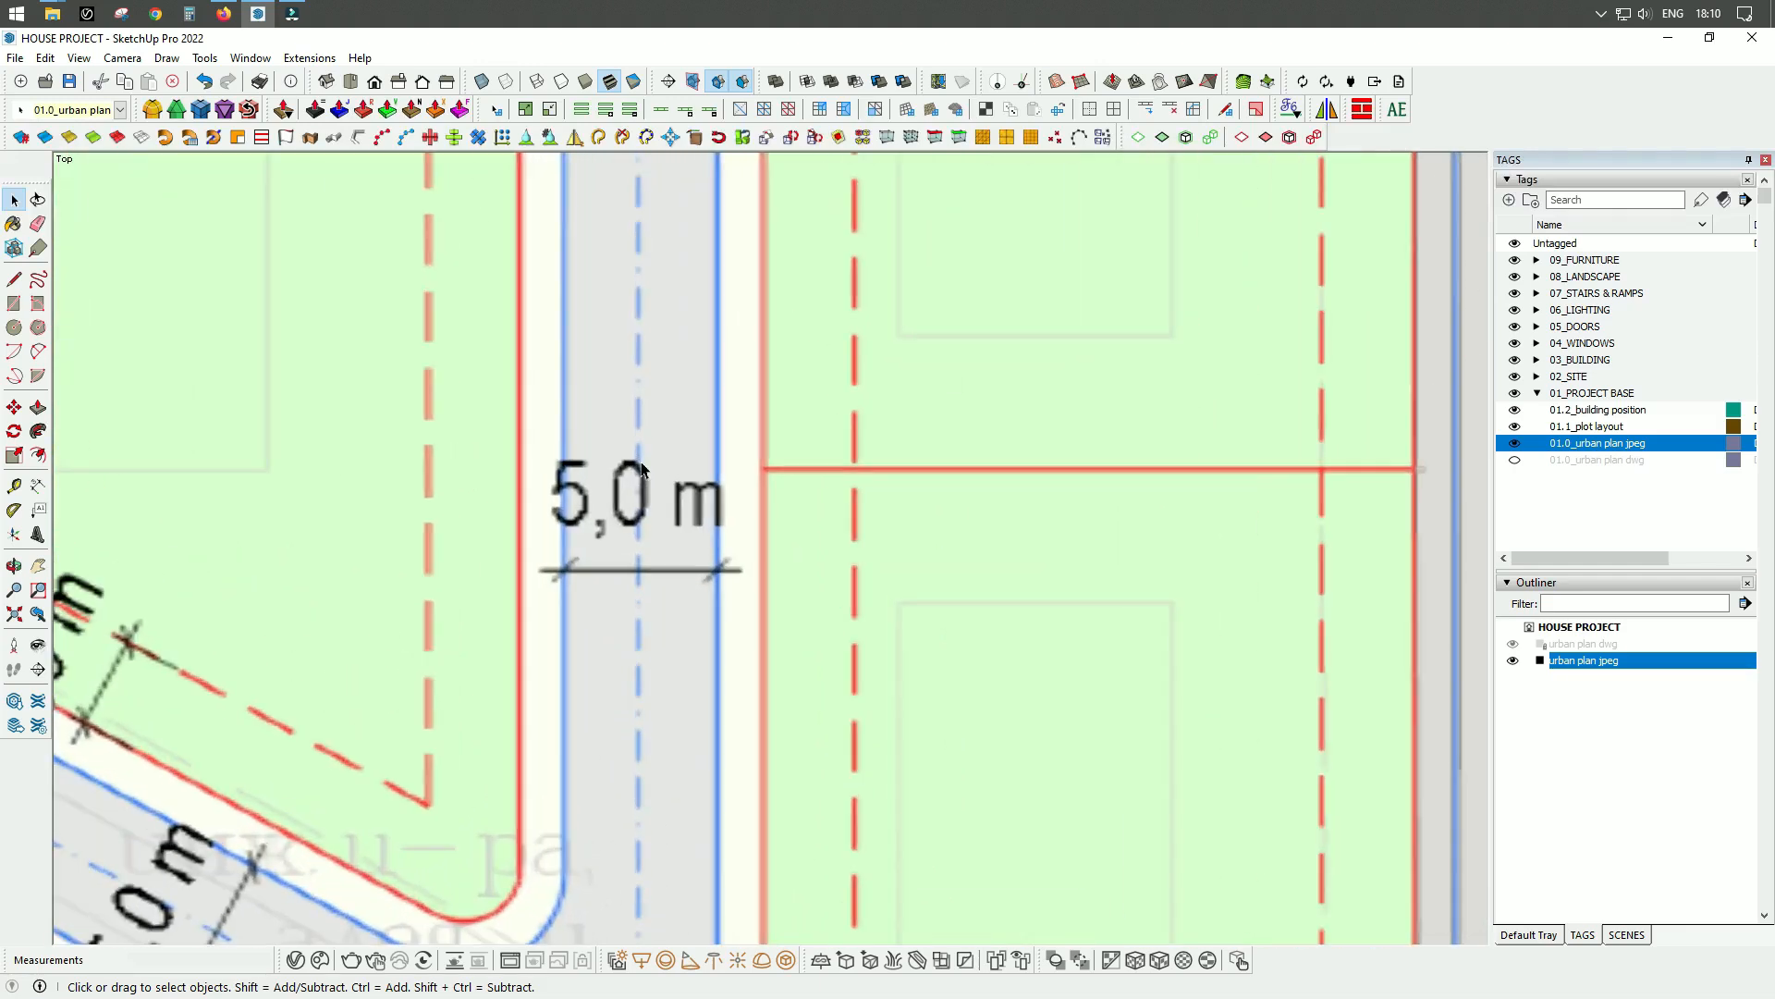
scroll(641, 467, "down", 2)
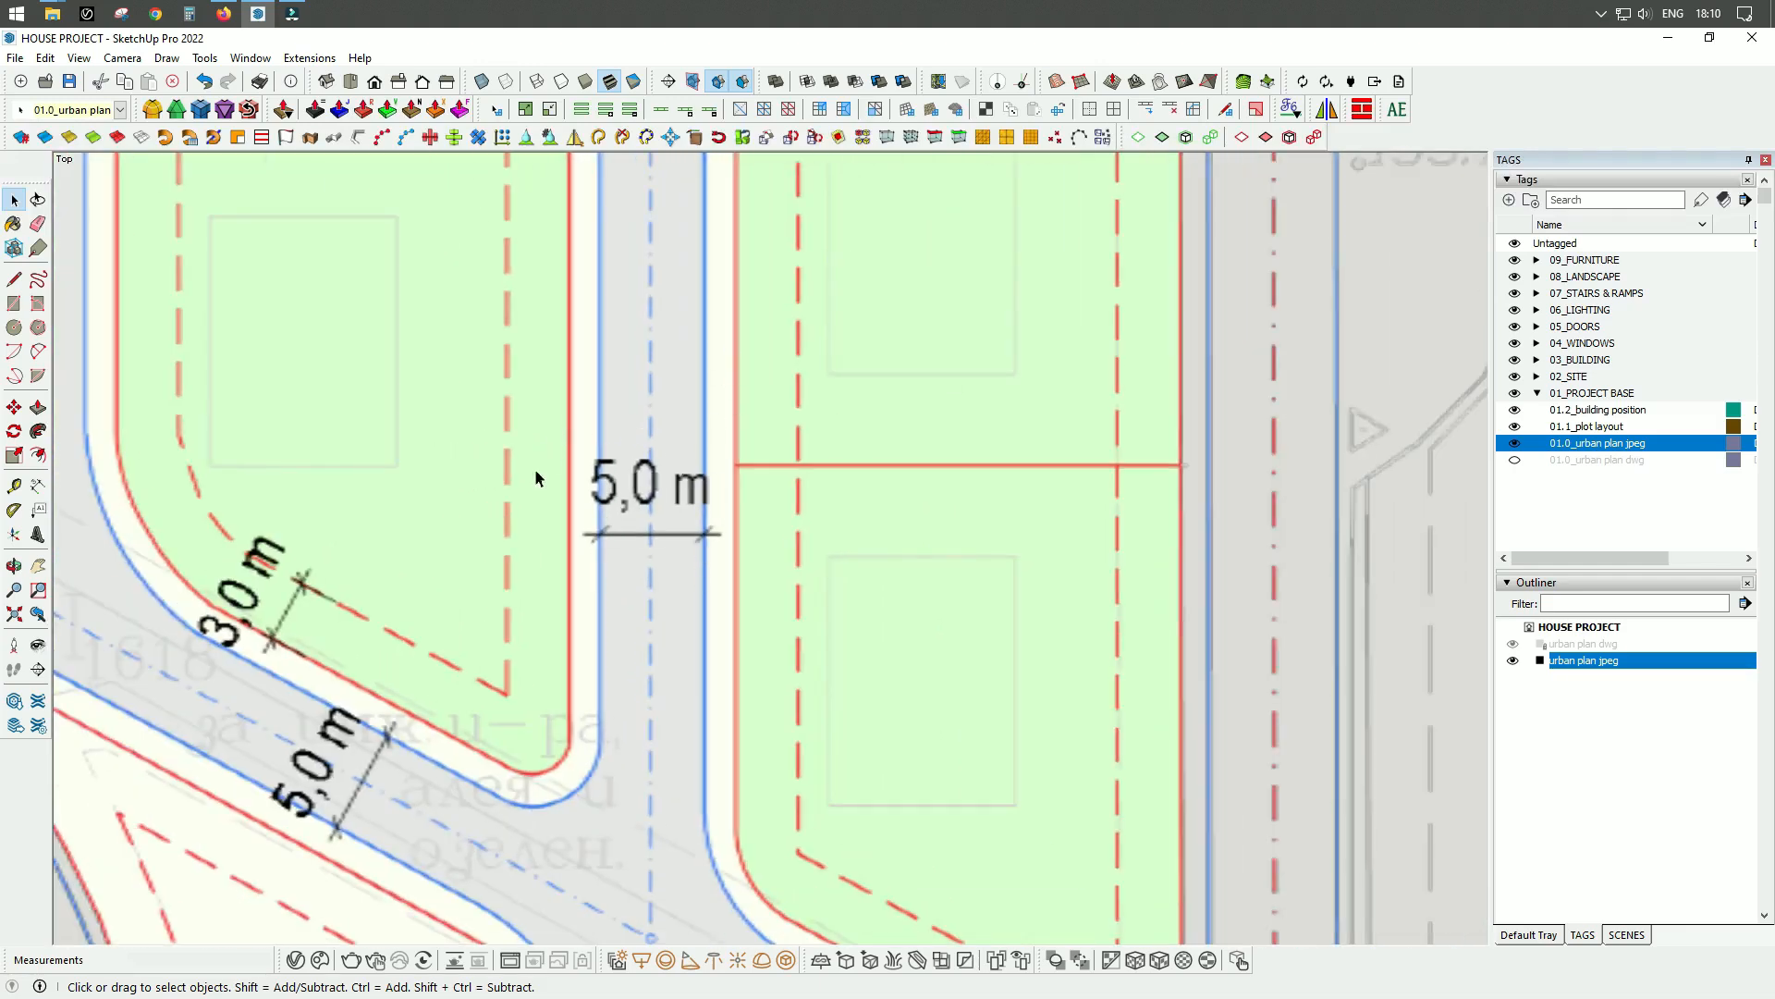
scroll(679, 434, "down", 5)
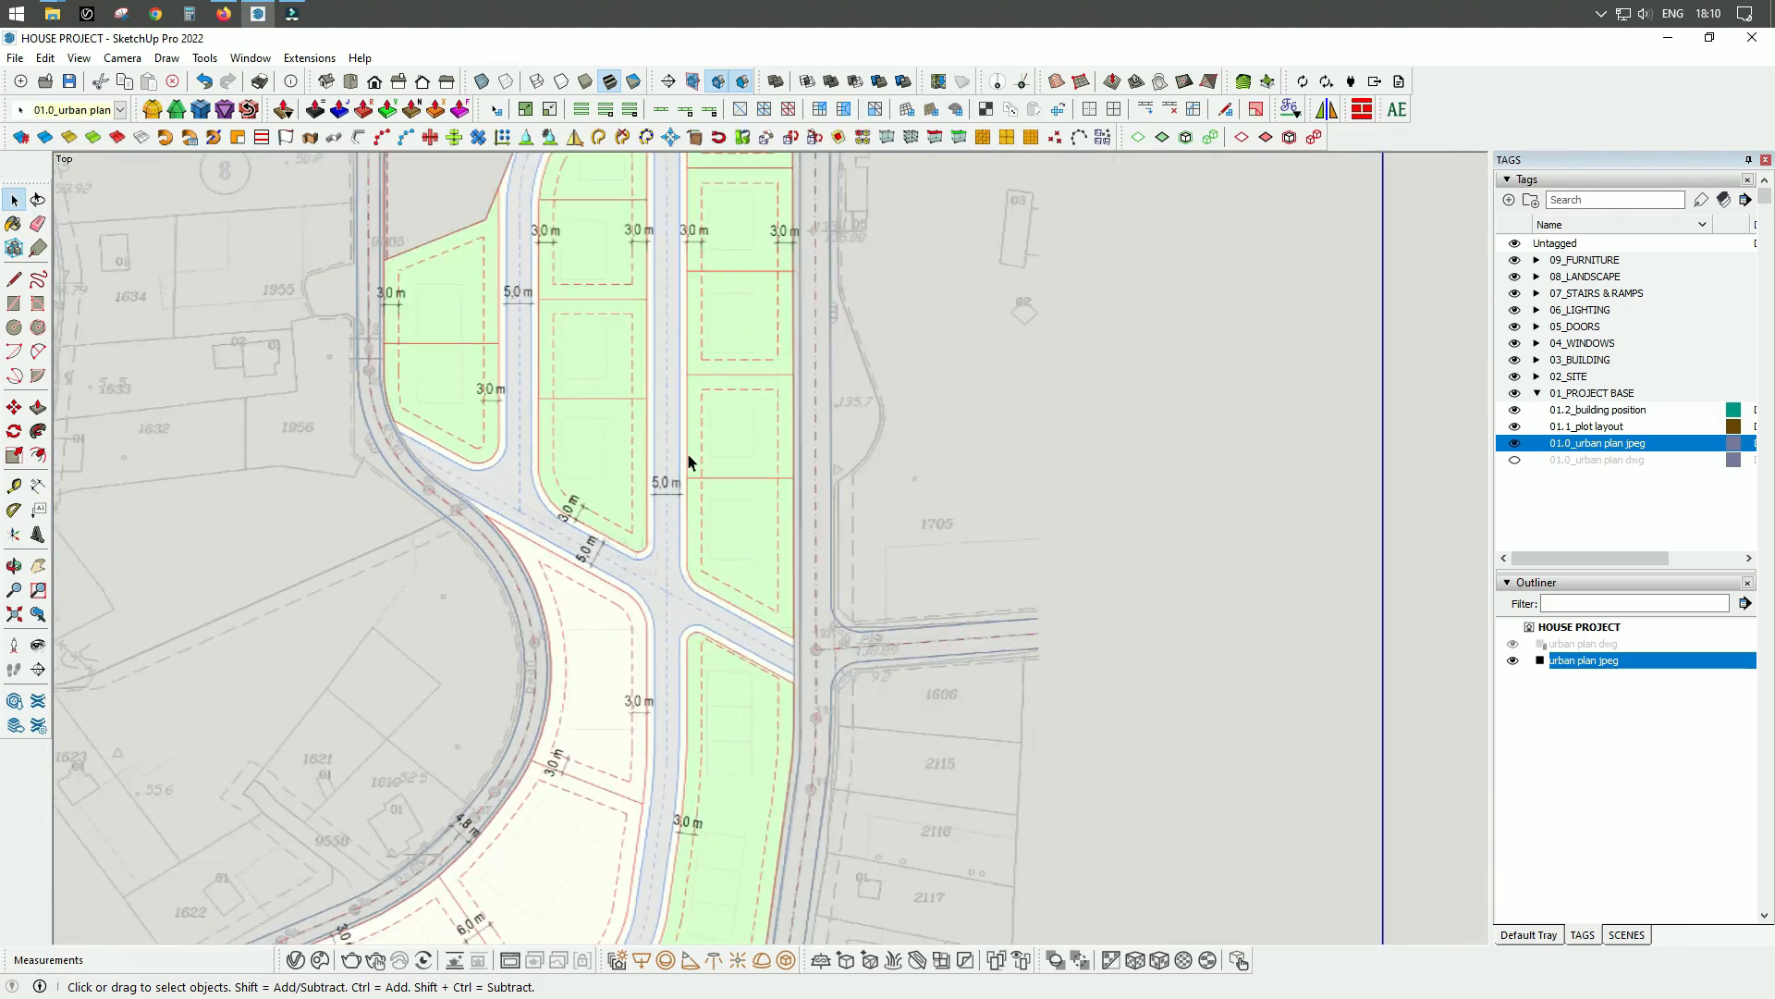
Measure the width of the vertical road at its 5,0 m dimension with the Tape Measure, without placing a guide.
scroll(690, 458, "up", 5)
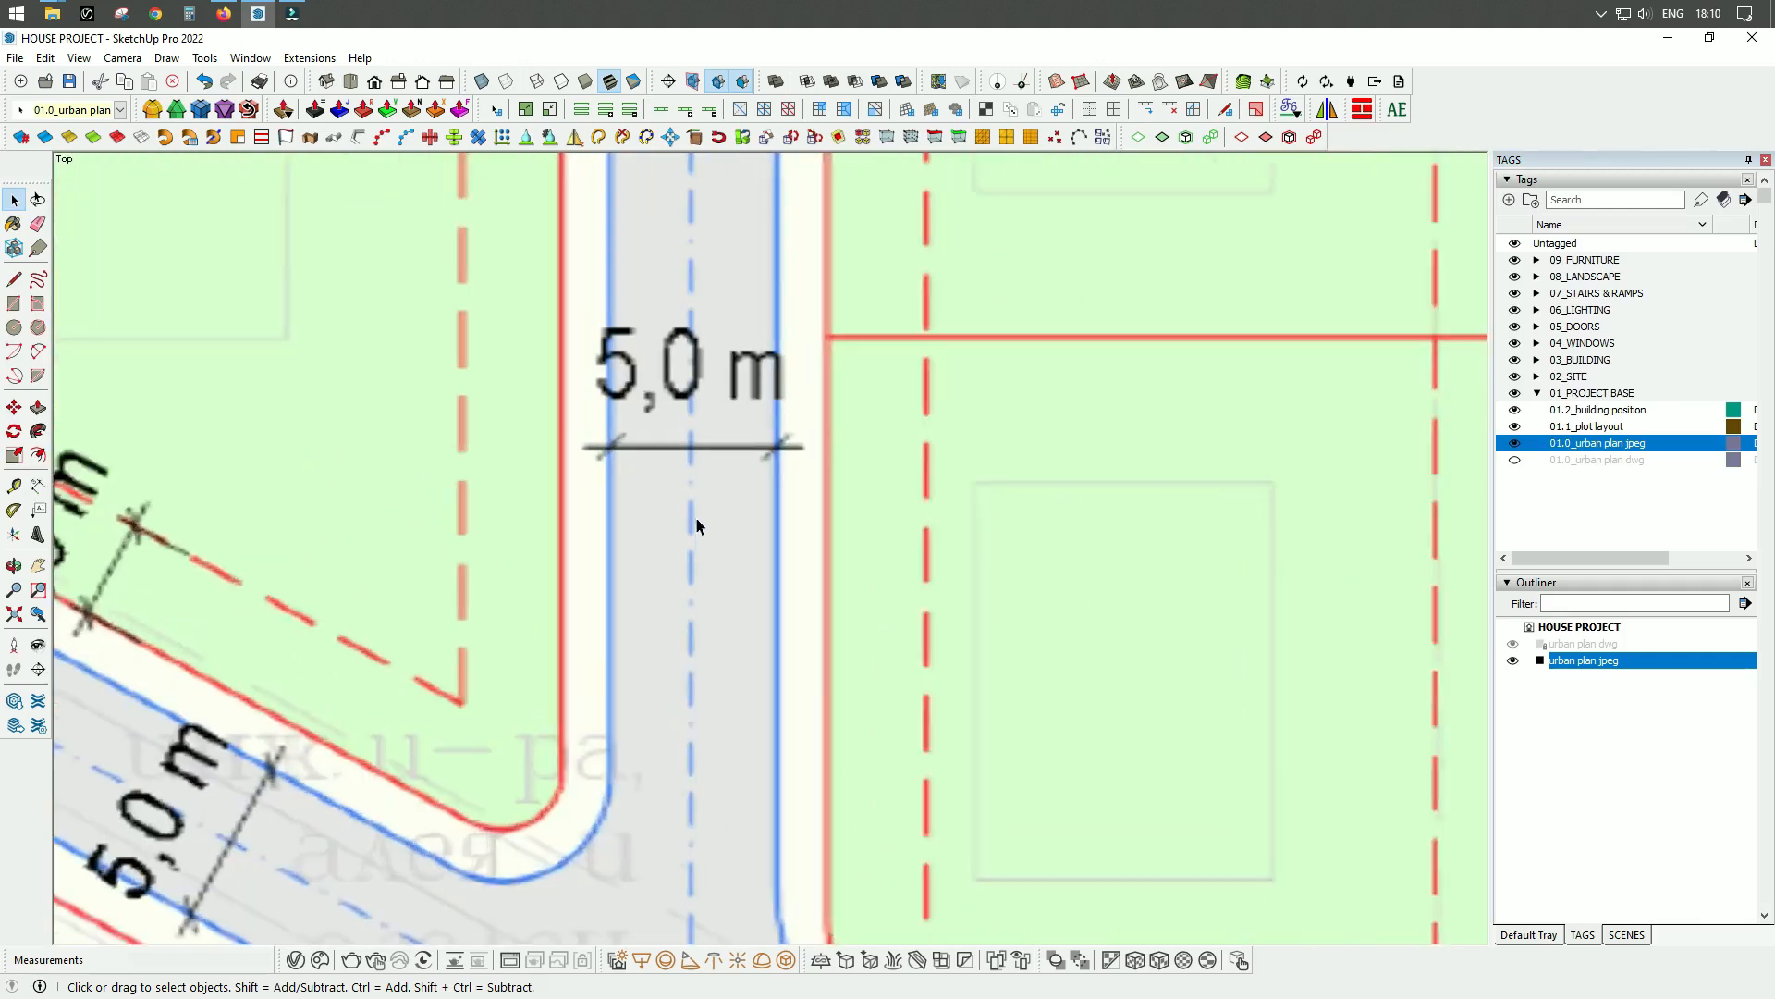
scroll(696, 525, "up", 1)
key("t")
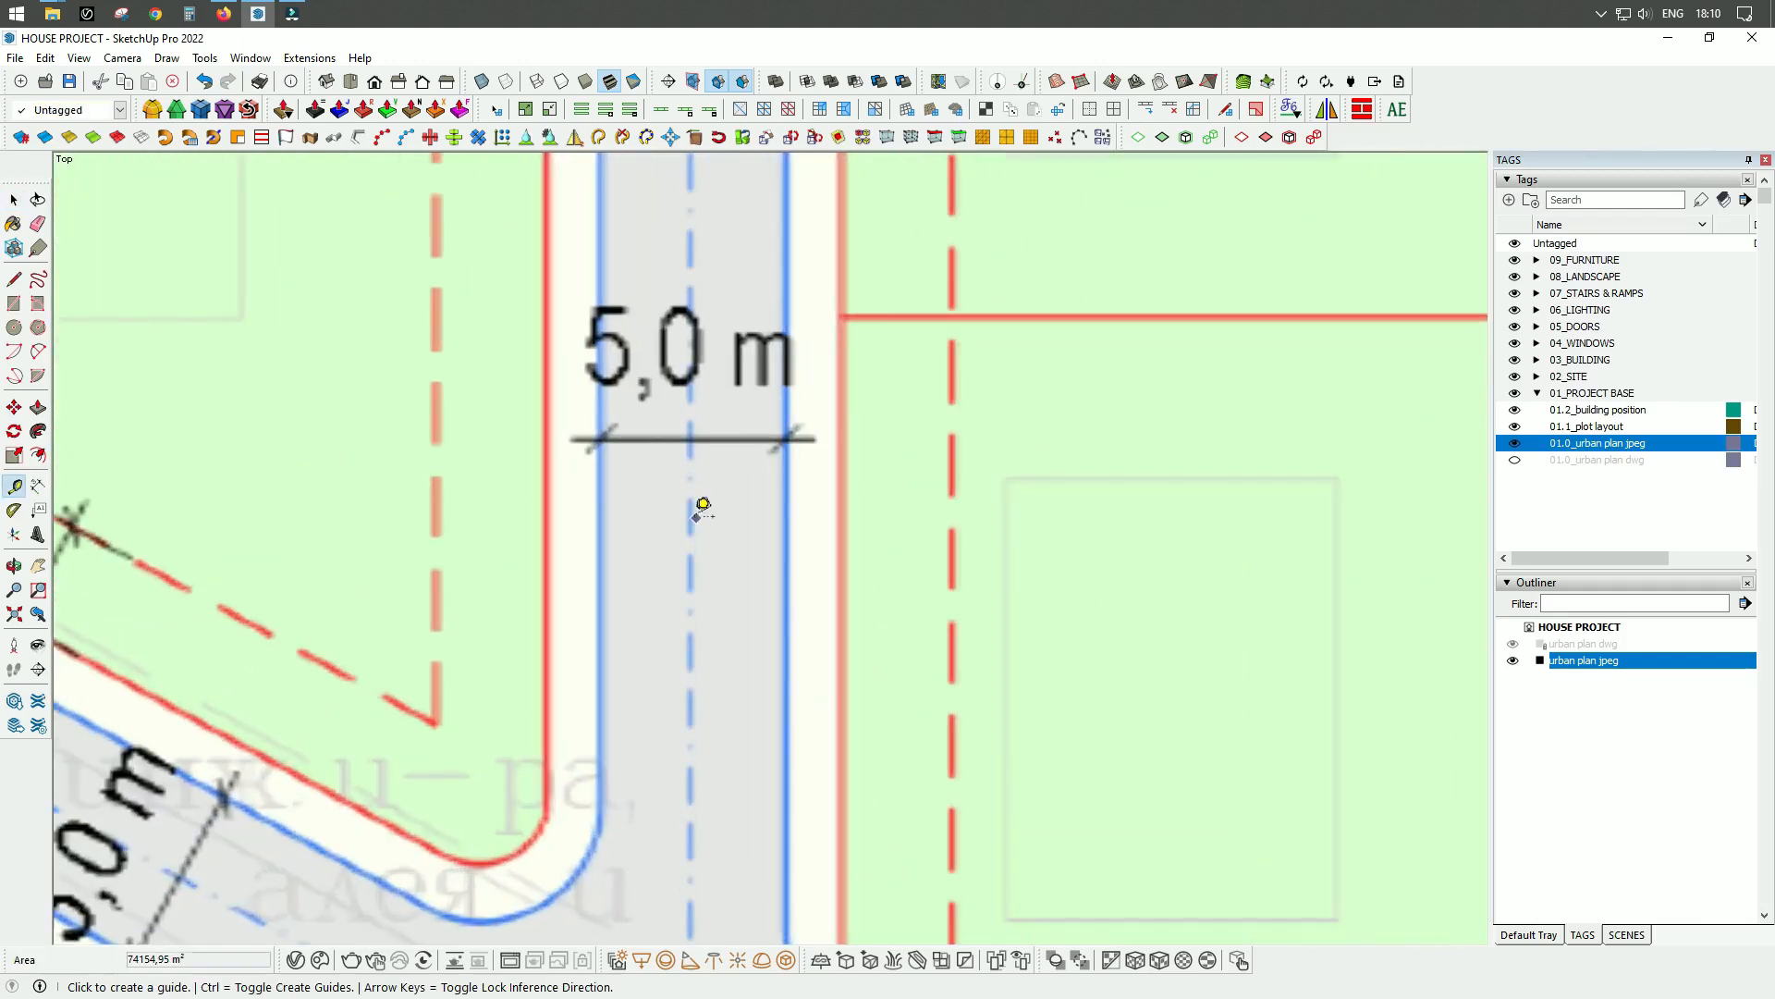
left_click(599, 491)
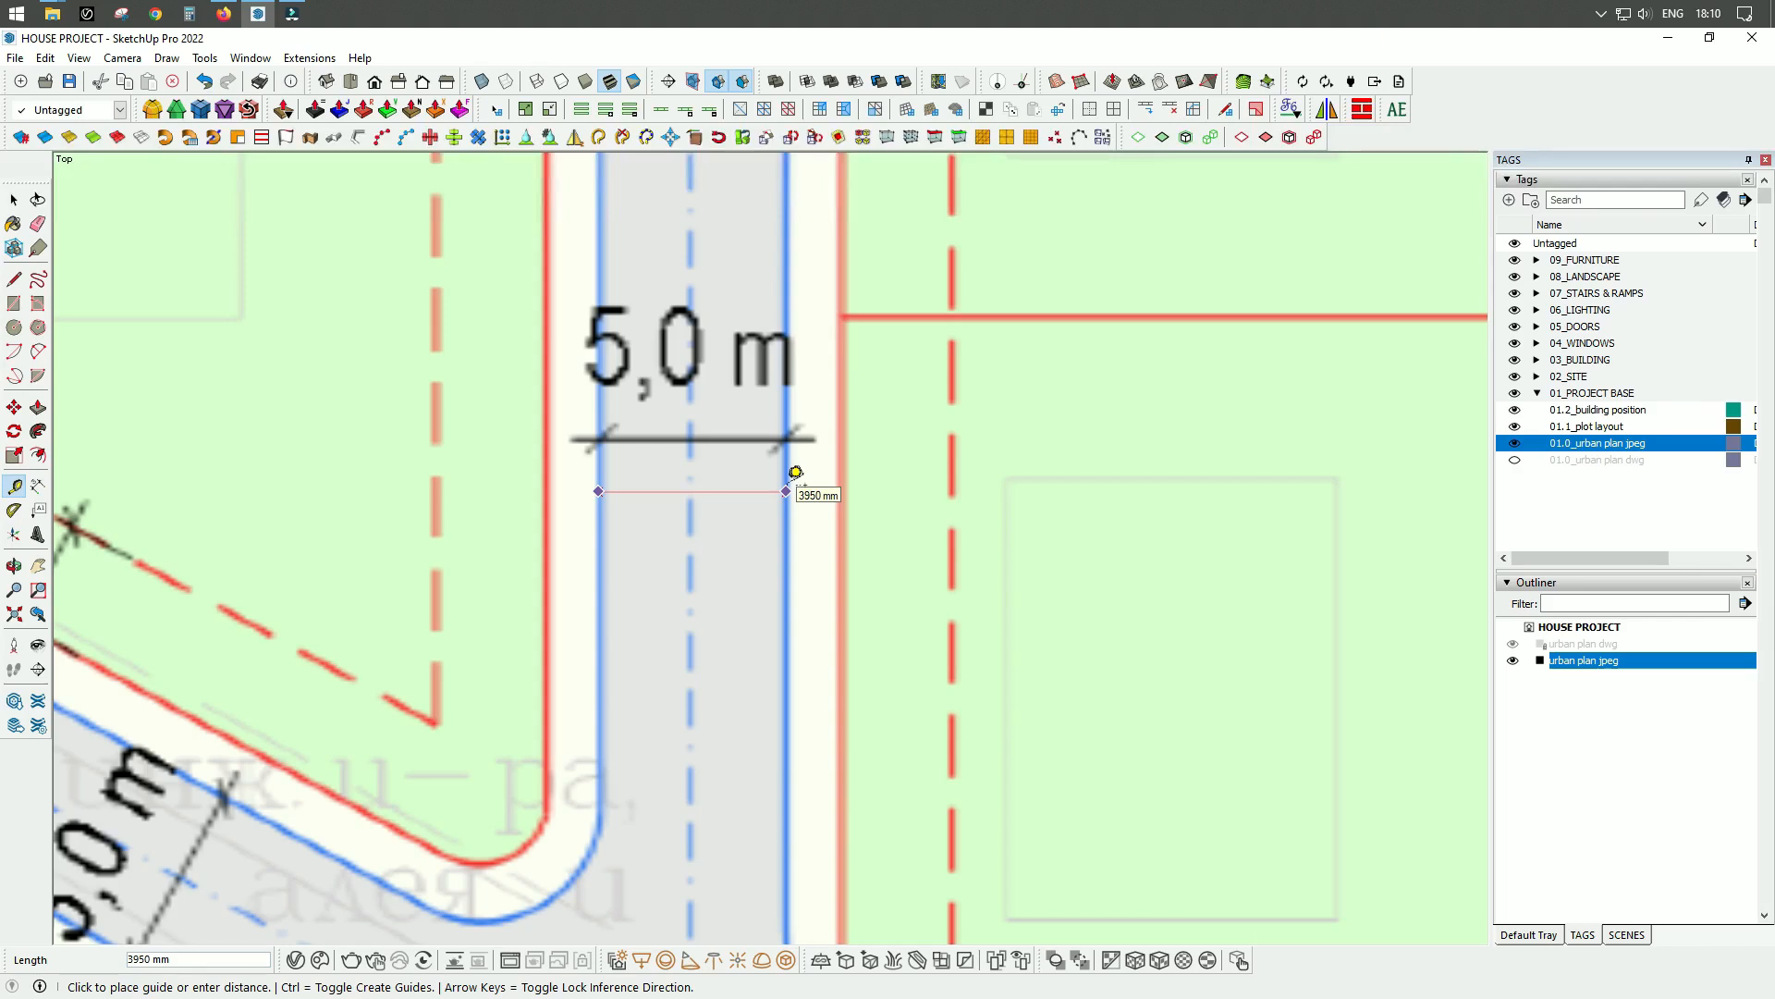
scroll(795, 473, "down", 5)
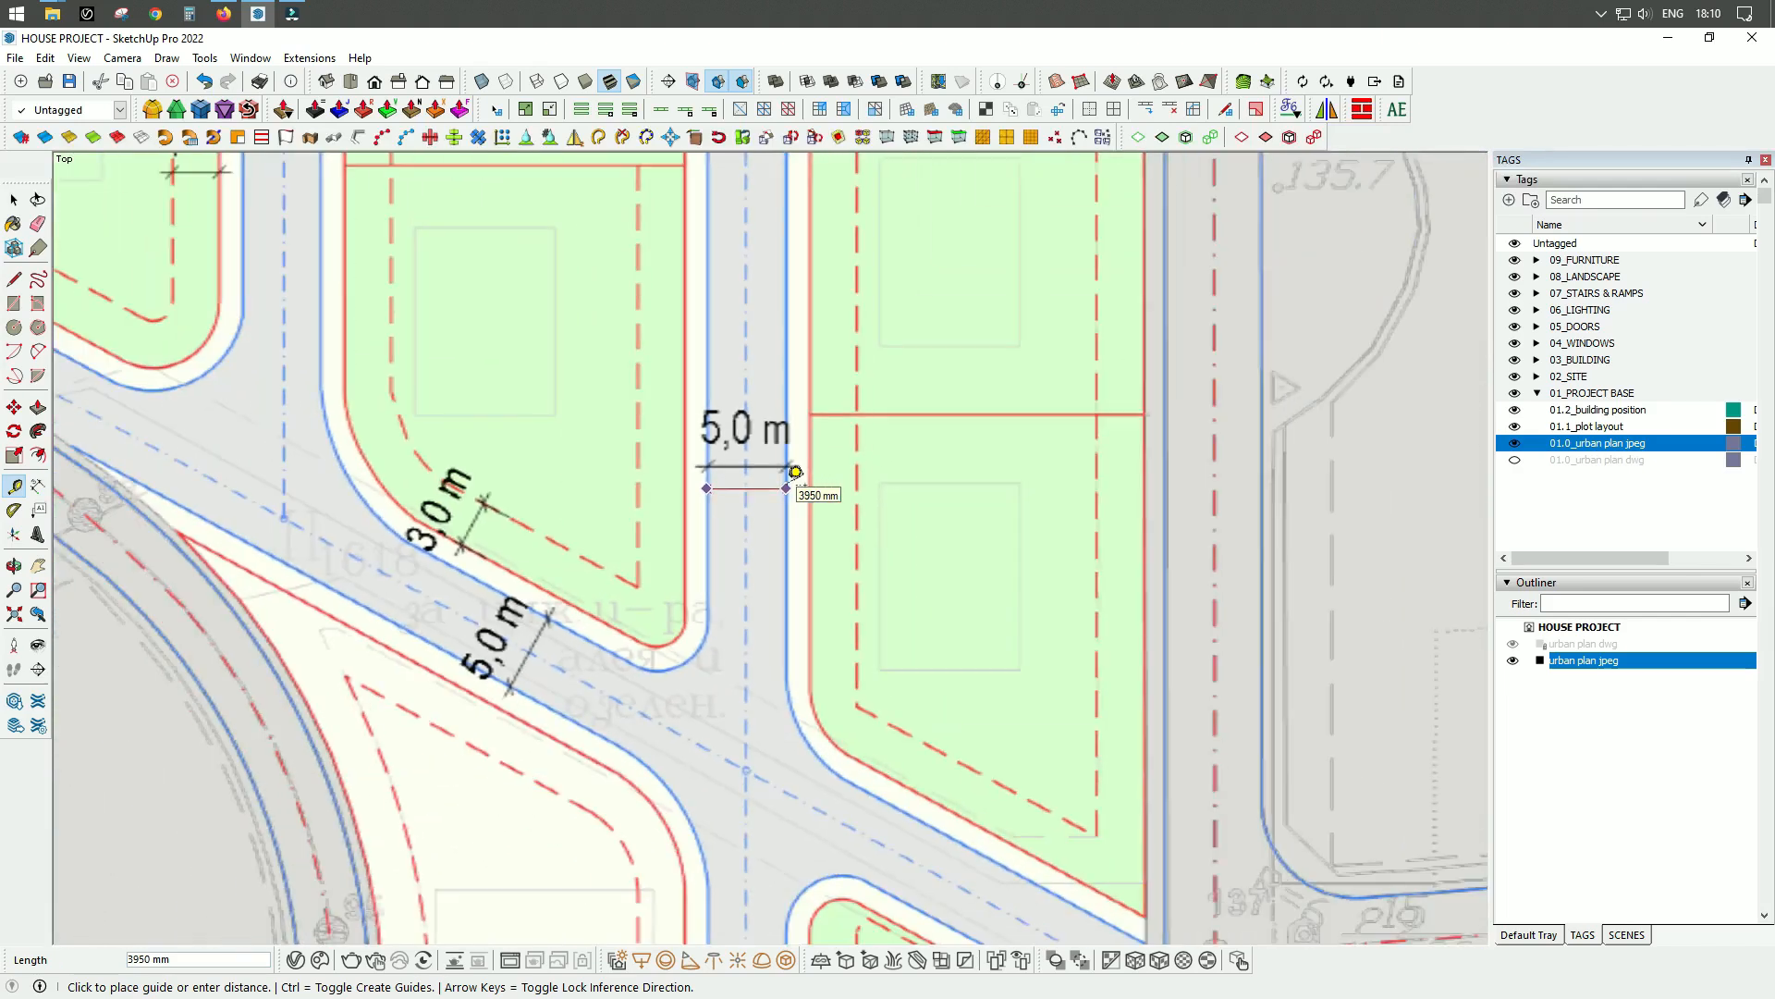
key("Escape")
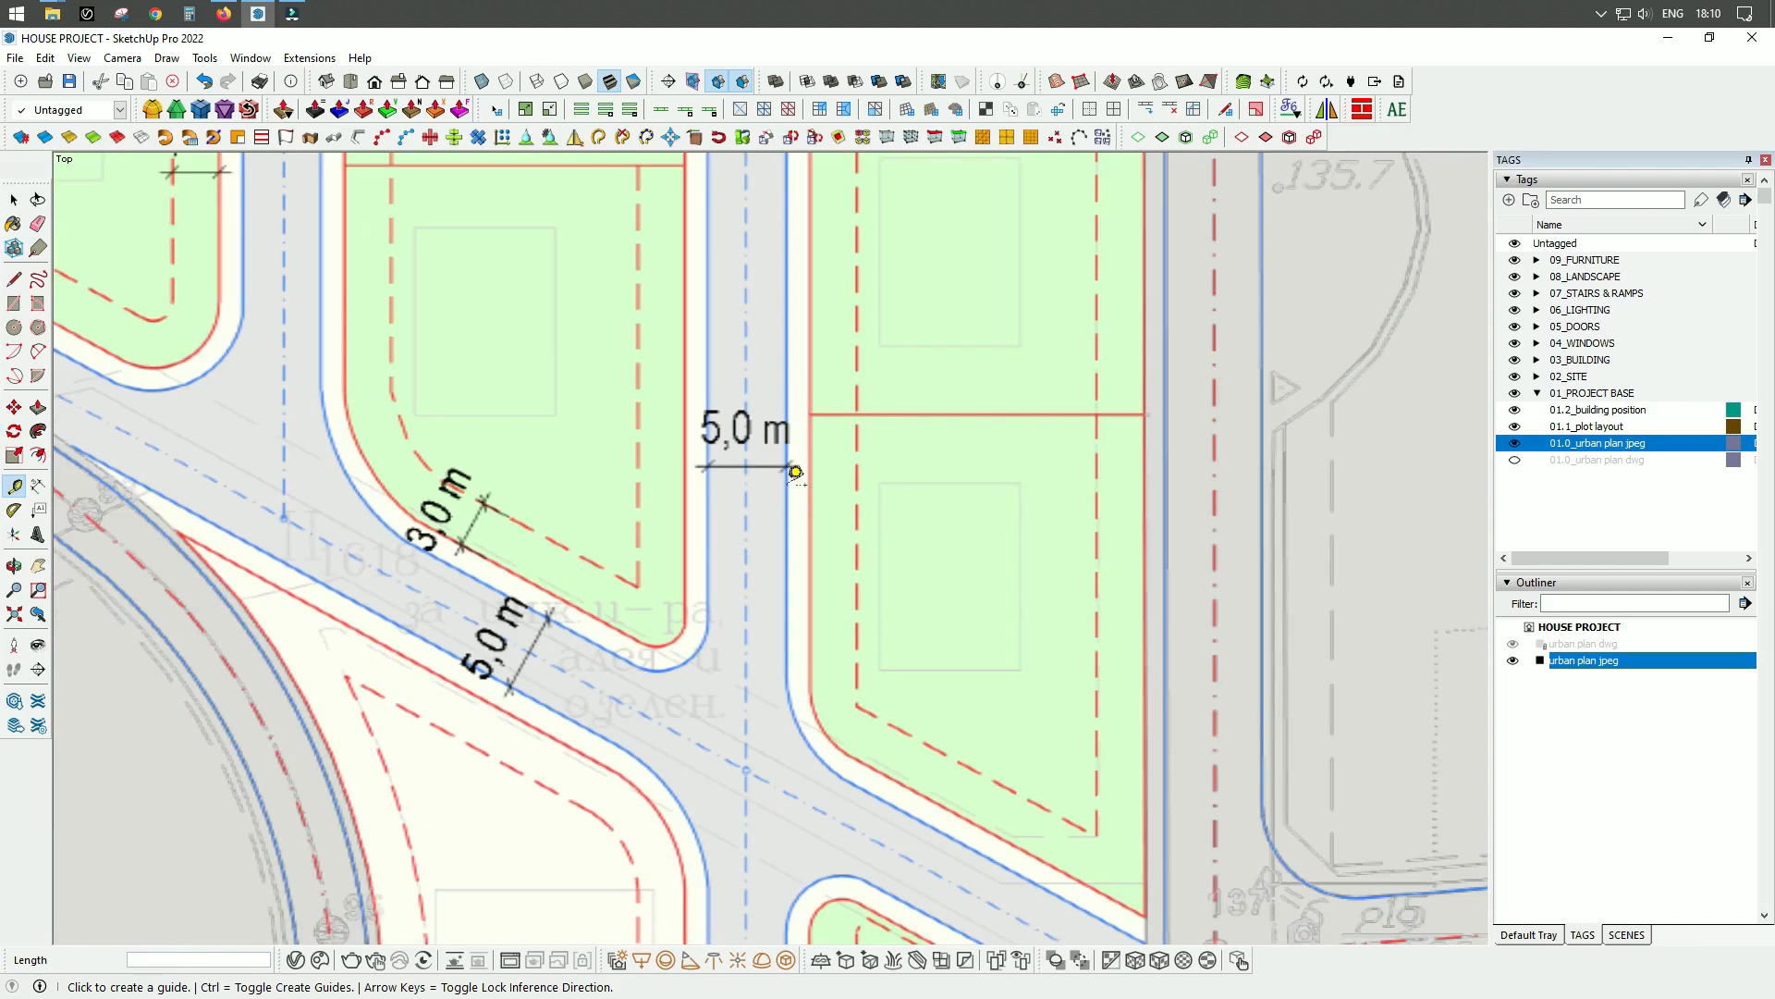
scroll(742, 368, "down", 4)
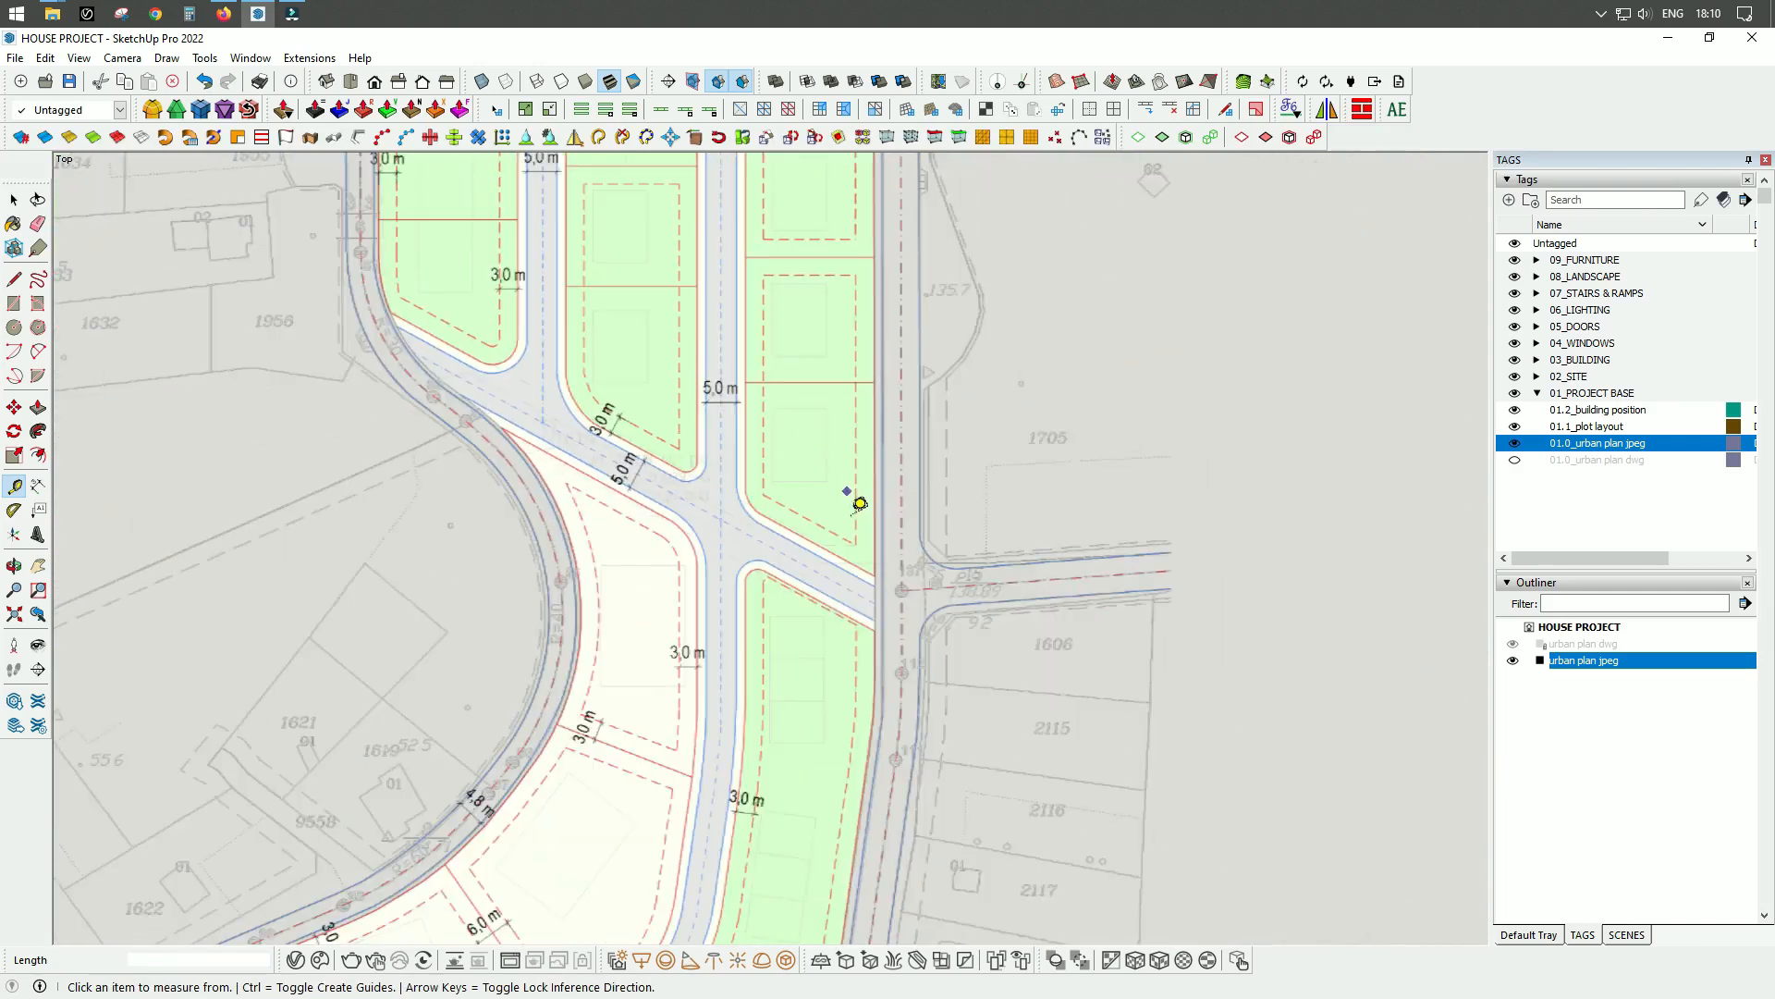
key("space")
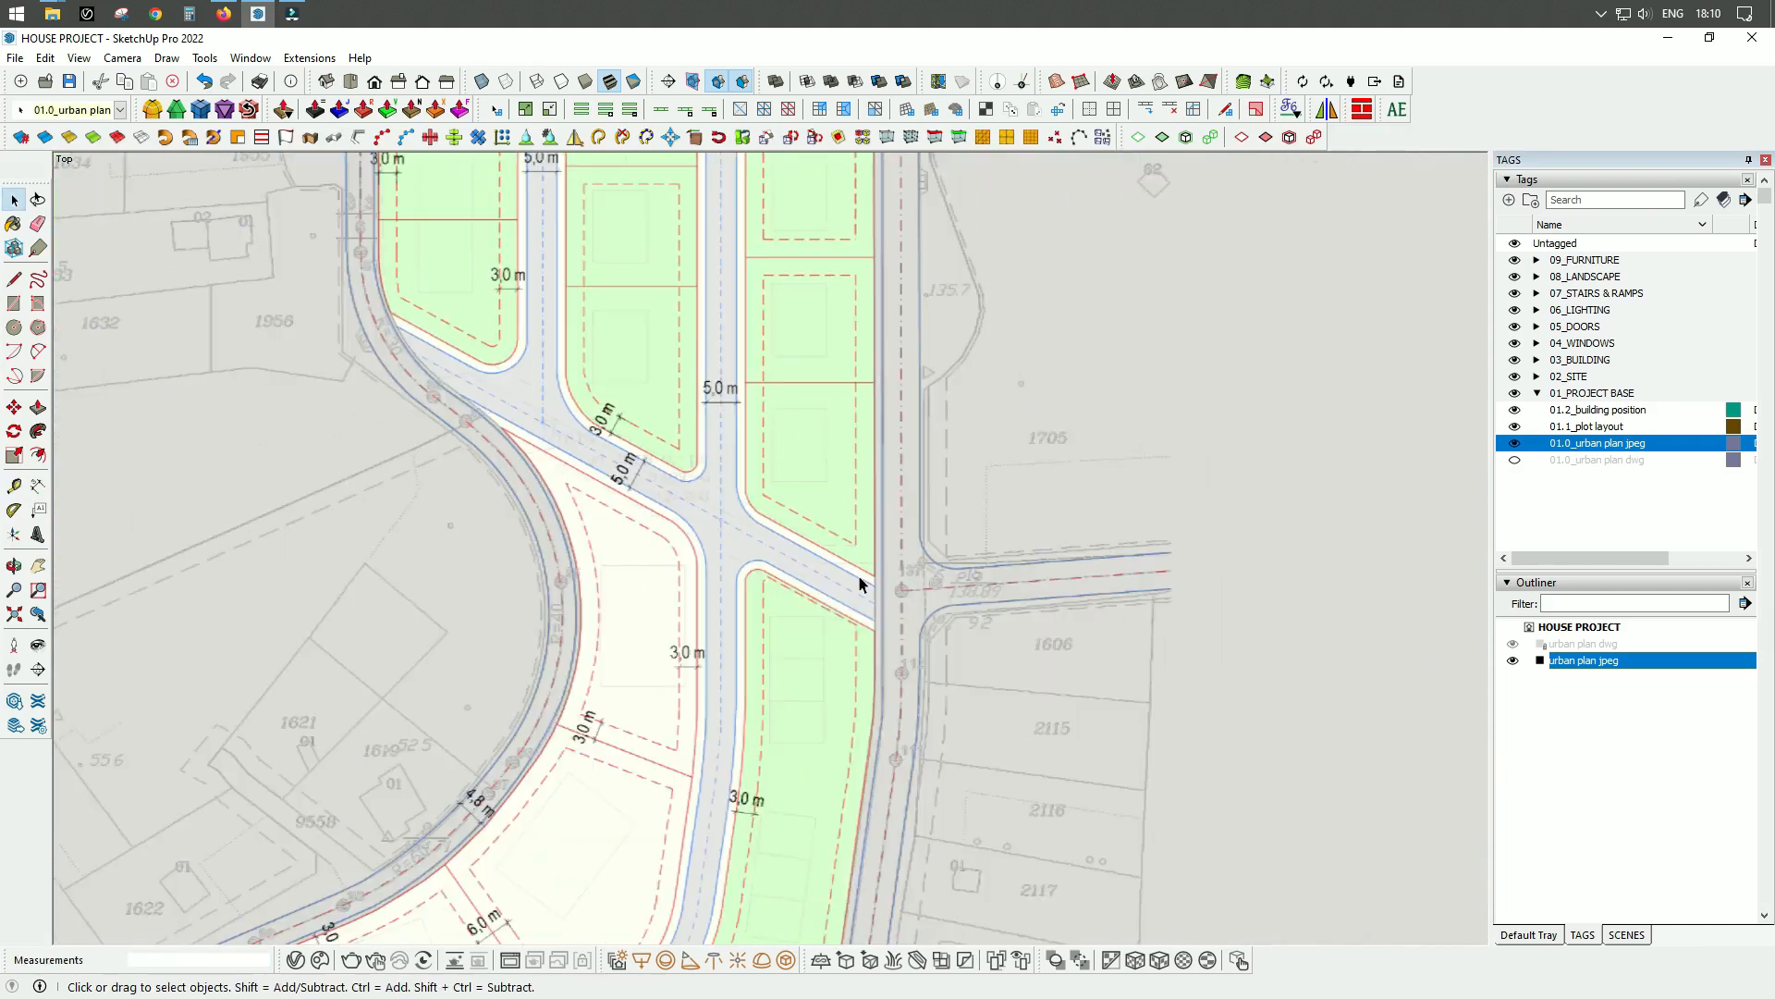
Open the urban plan jpeg group for editing and rescale it by setting the measured width of the vertical road to 5000 mm.
double_click(835, 502)
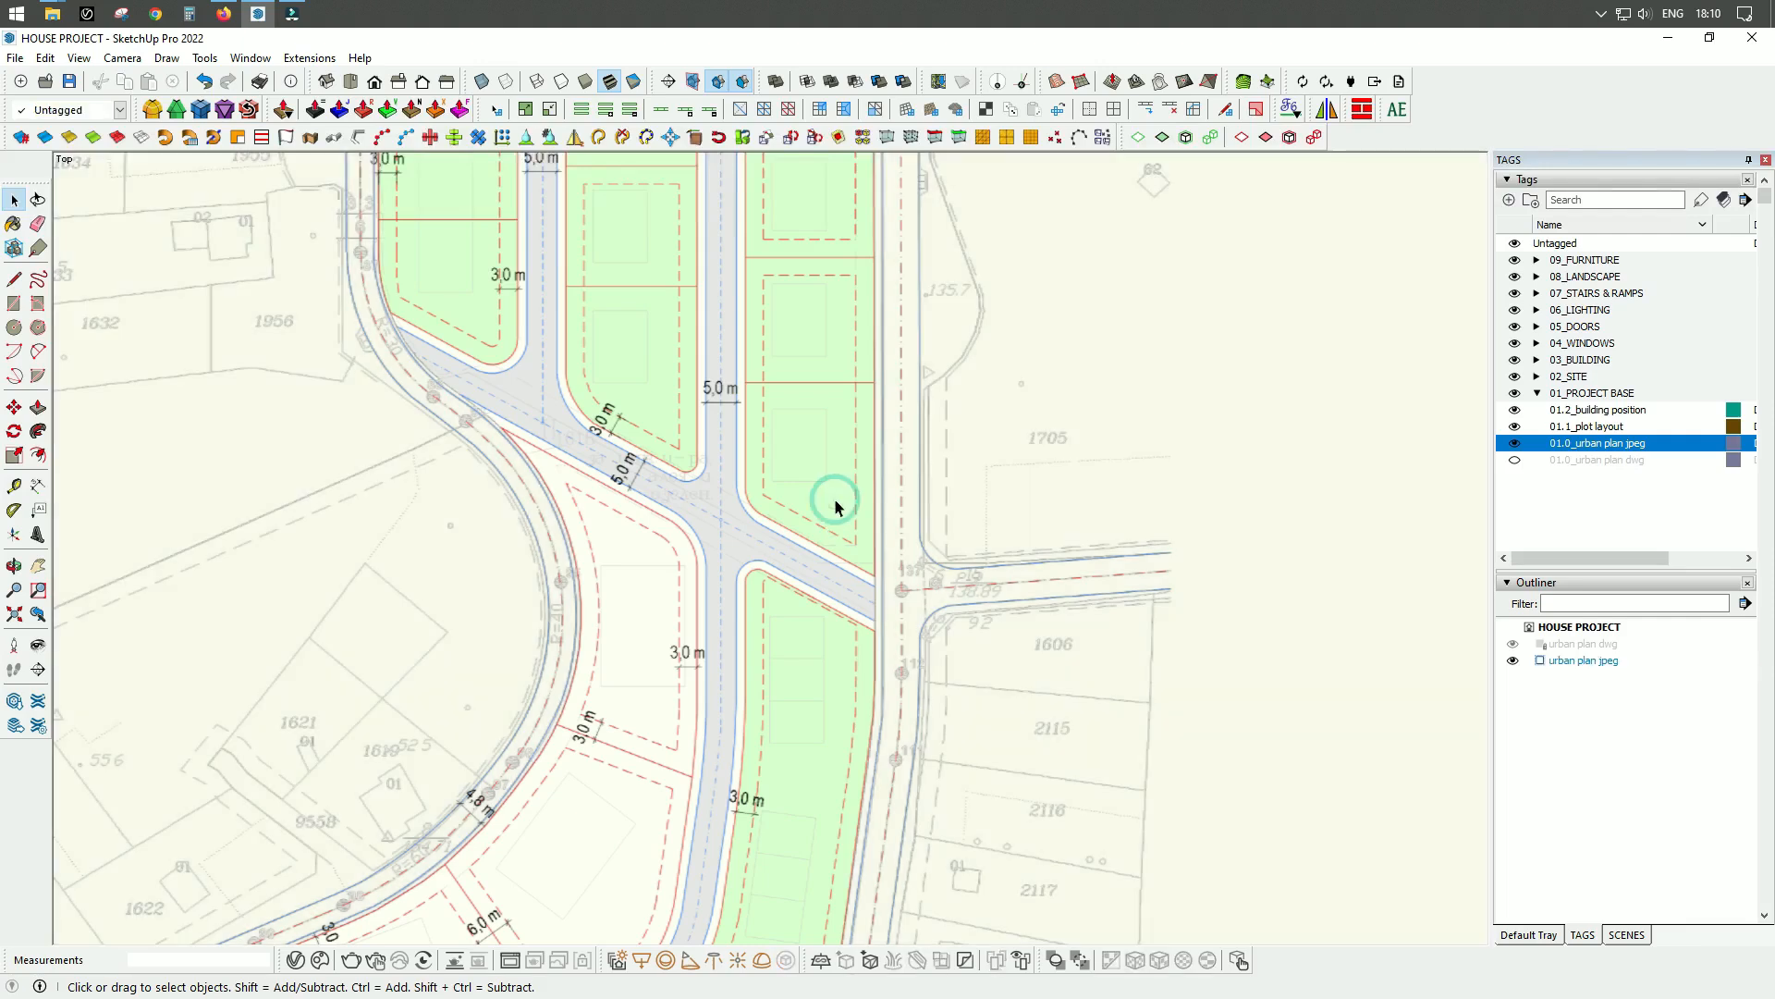
scroll(702, 345, "down", 6)
scroll(700, 427, "down", 2)
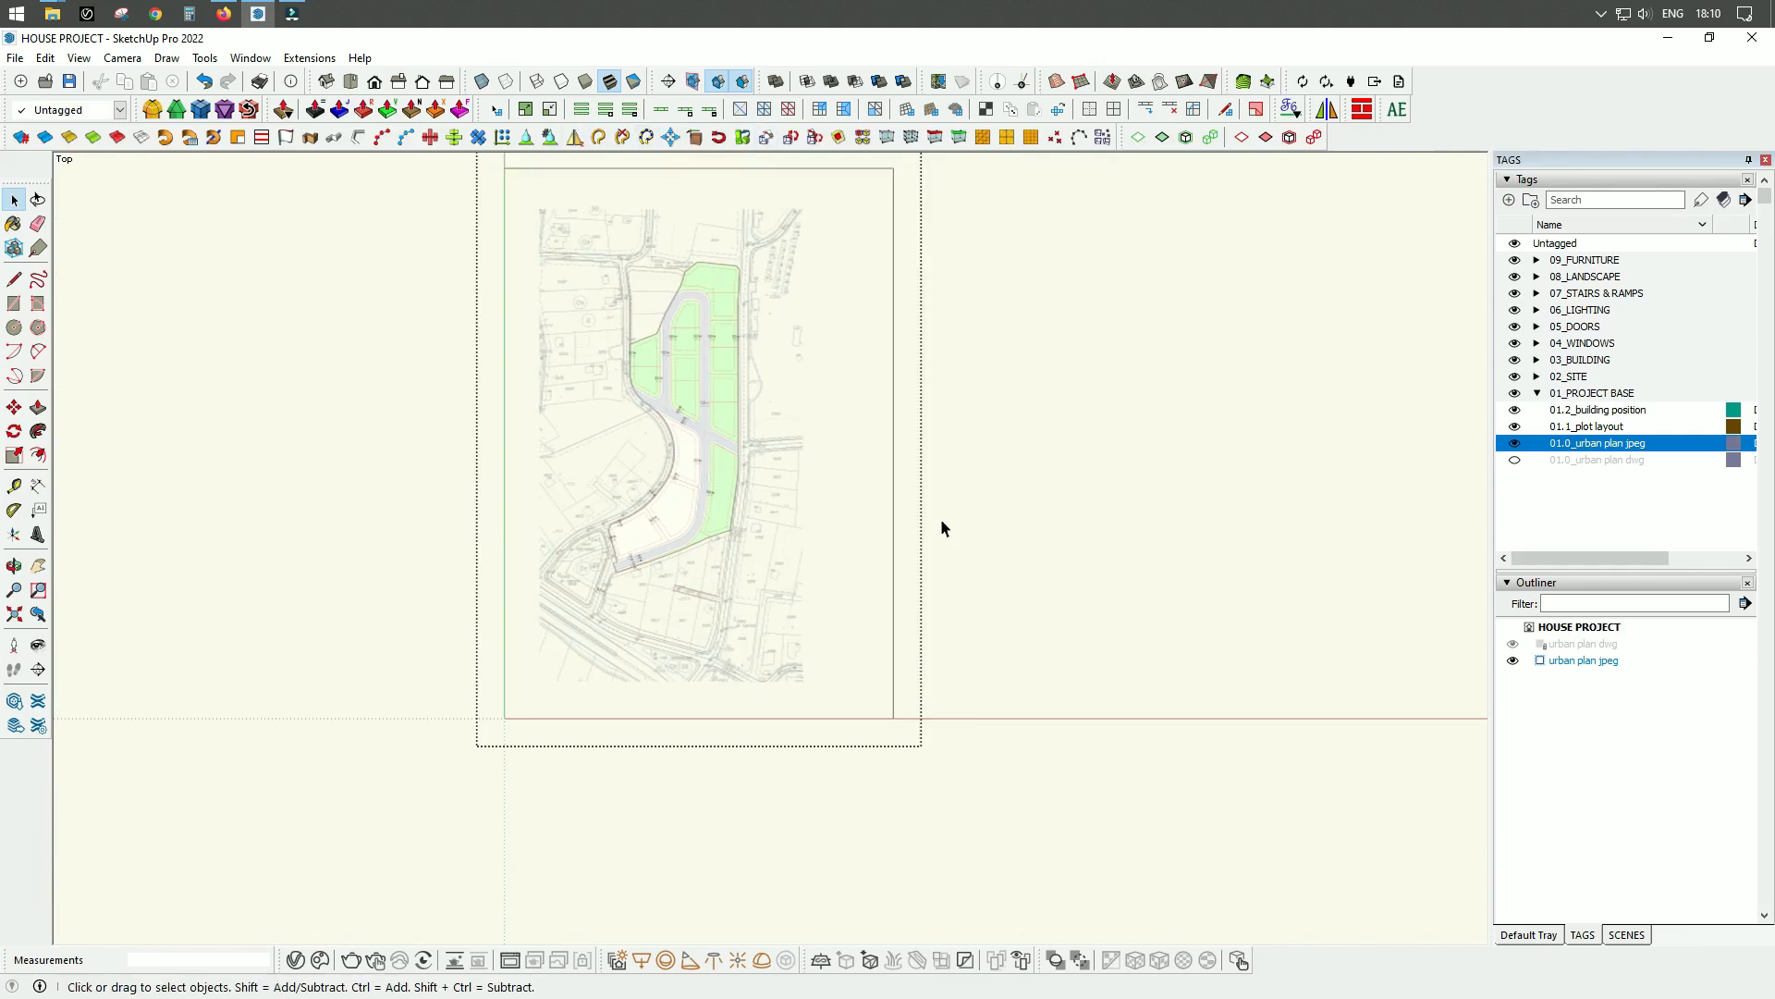
scroll(633, 424, "up", 10)
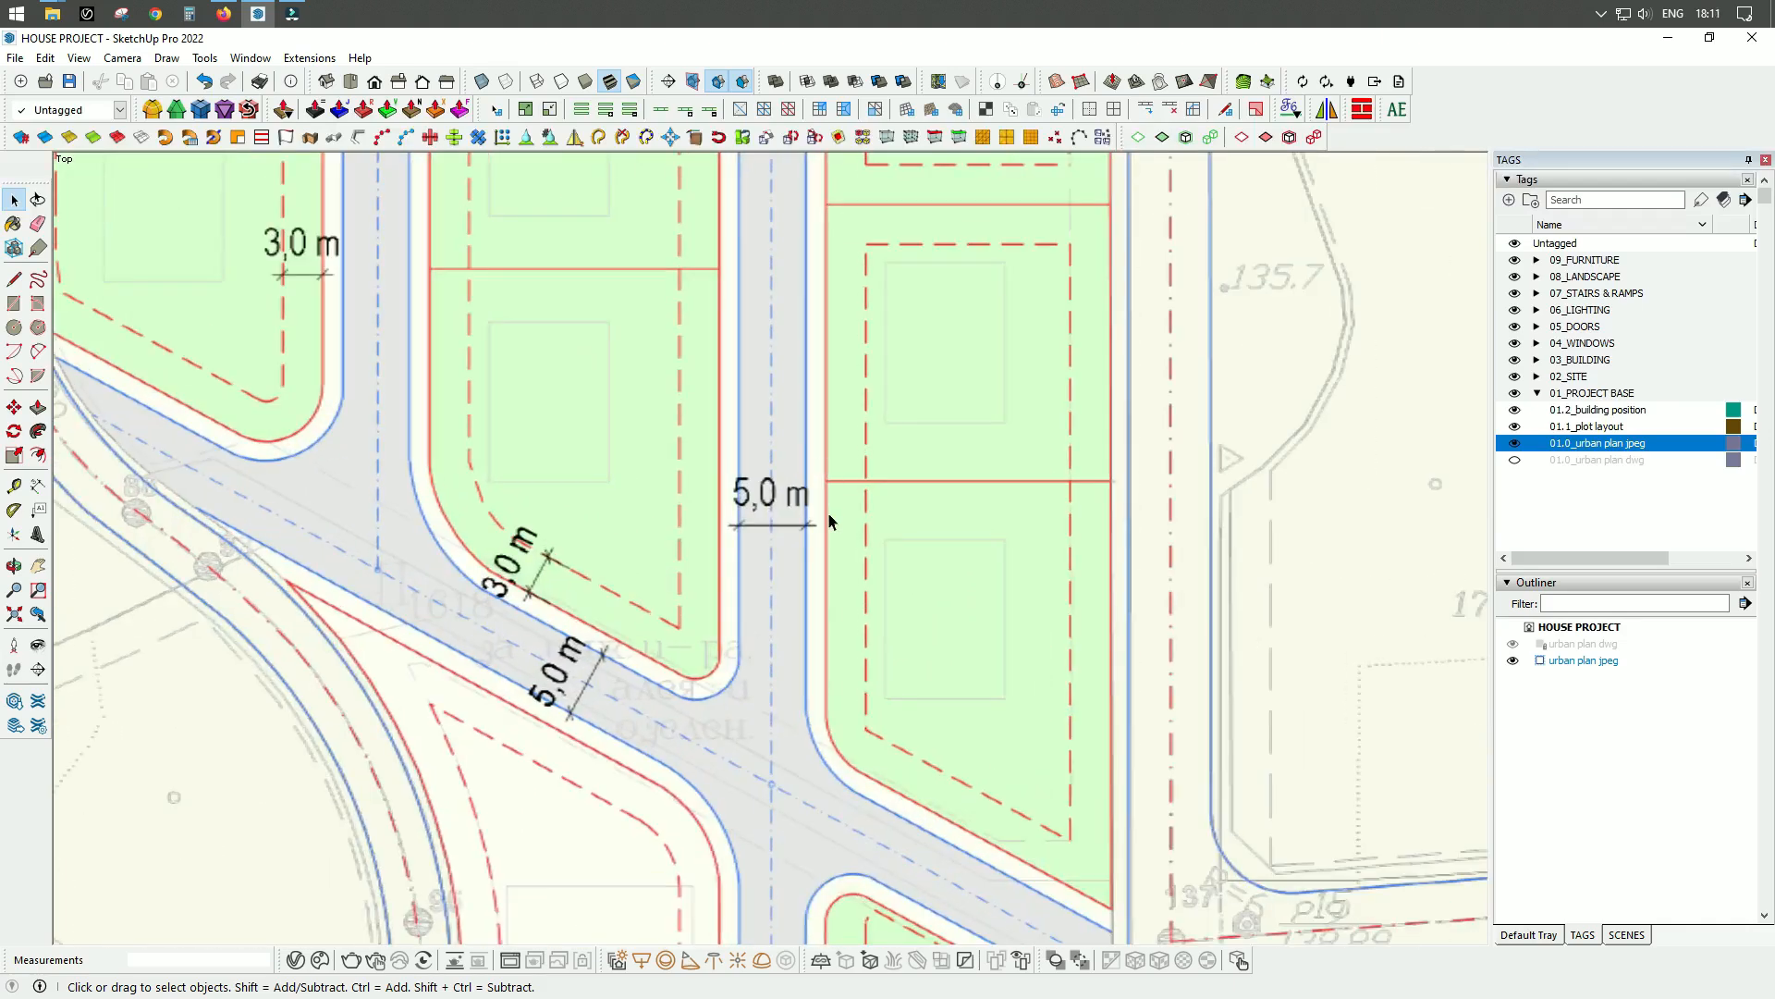
key("t")
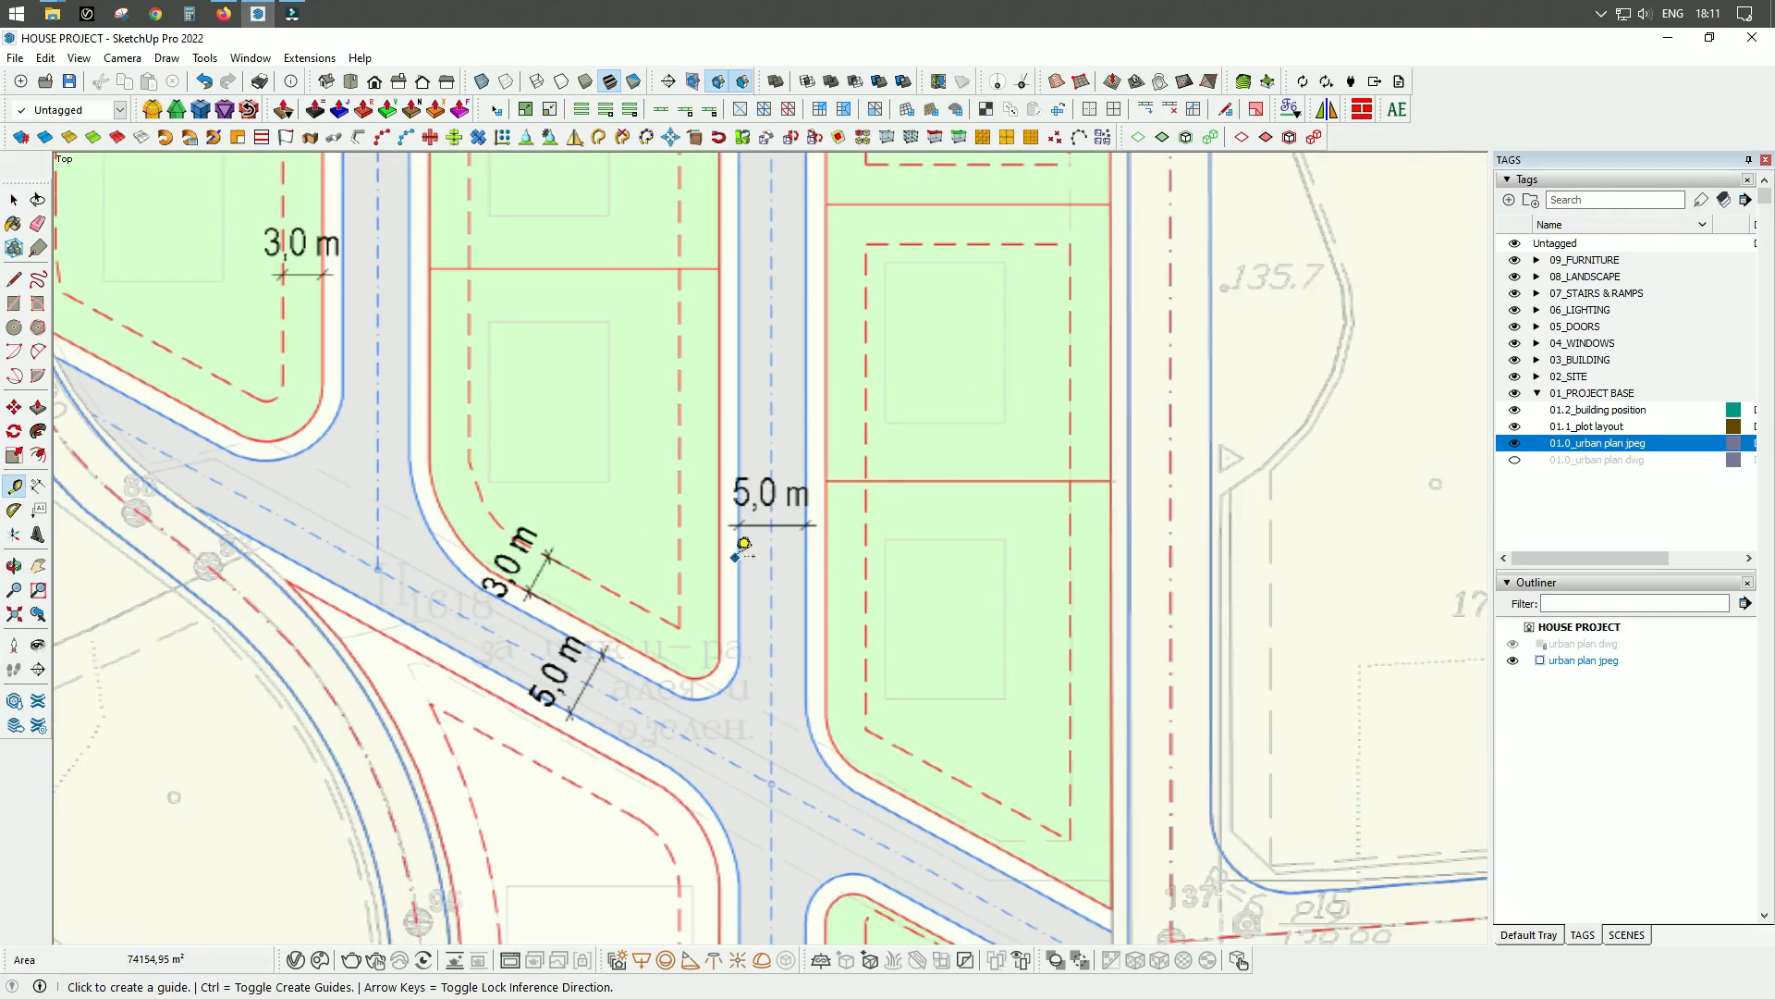
scroll(751, 573, "up", 3)
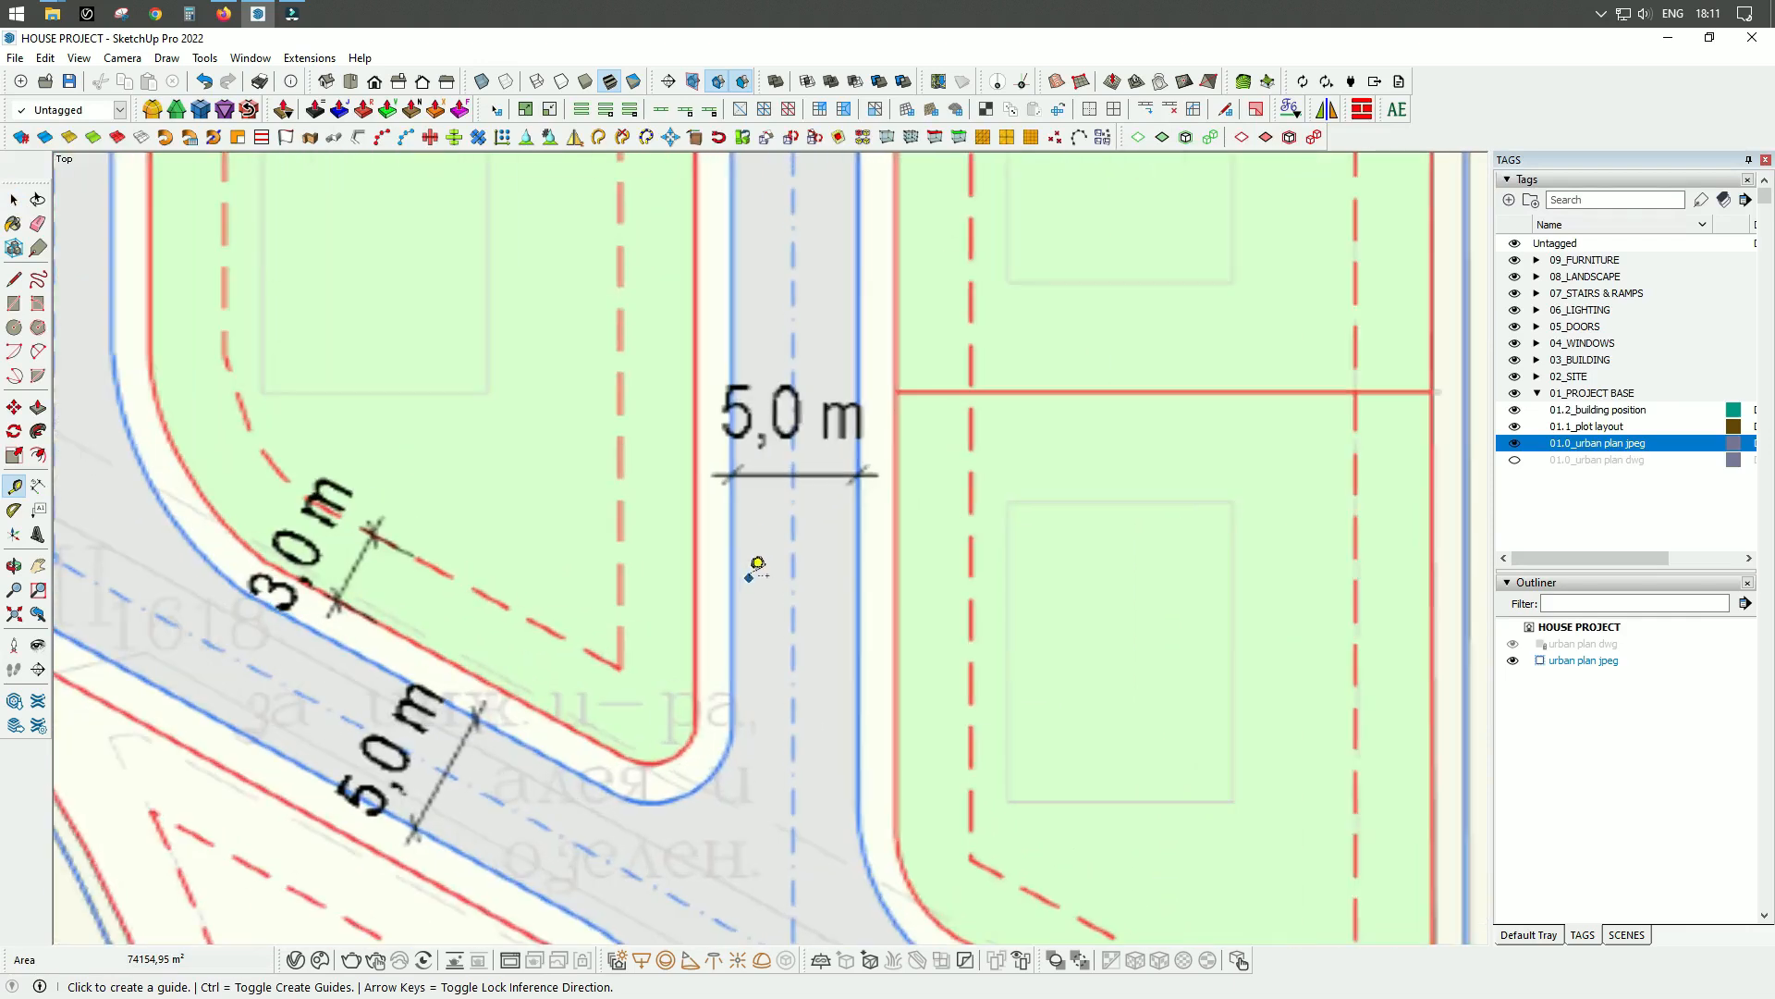
left_click(732, 519)
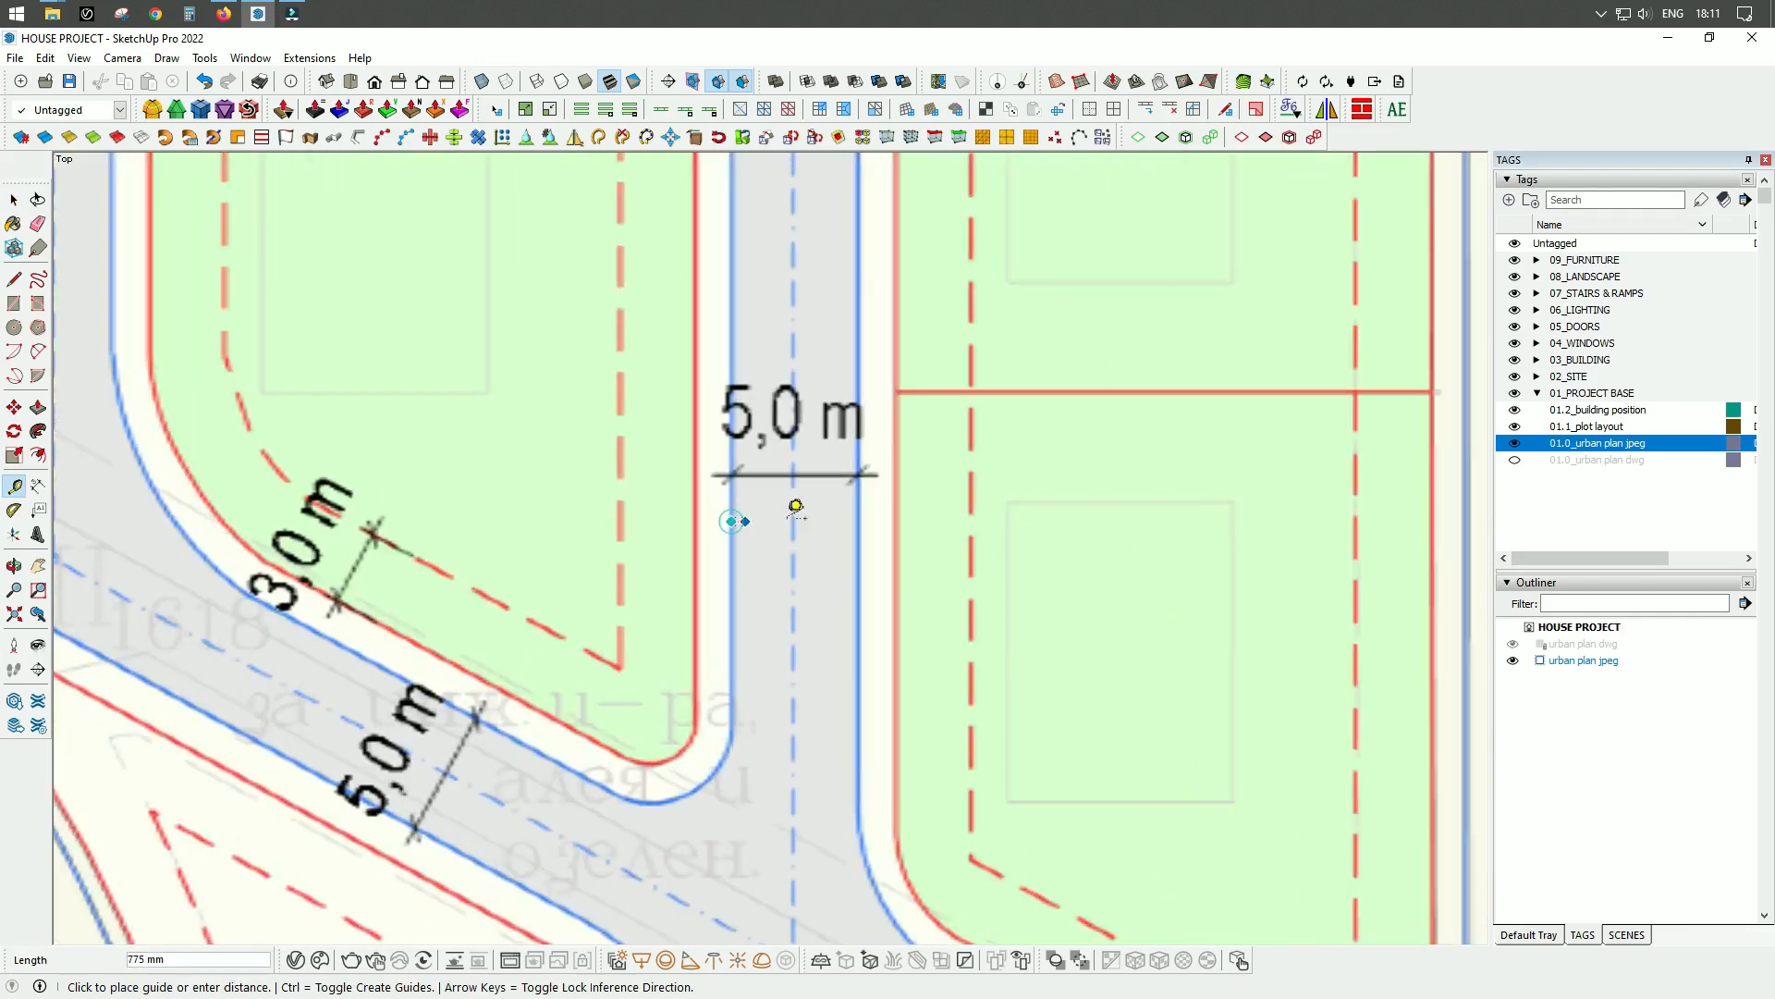
left_click(868, 504)
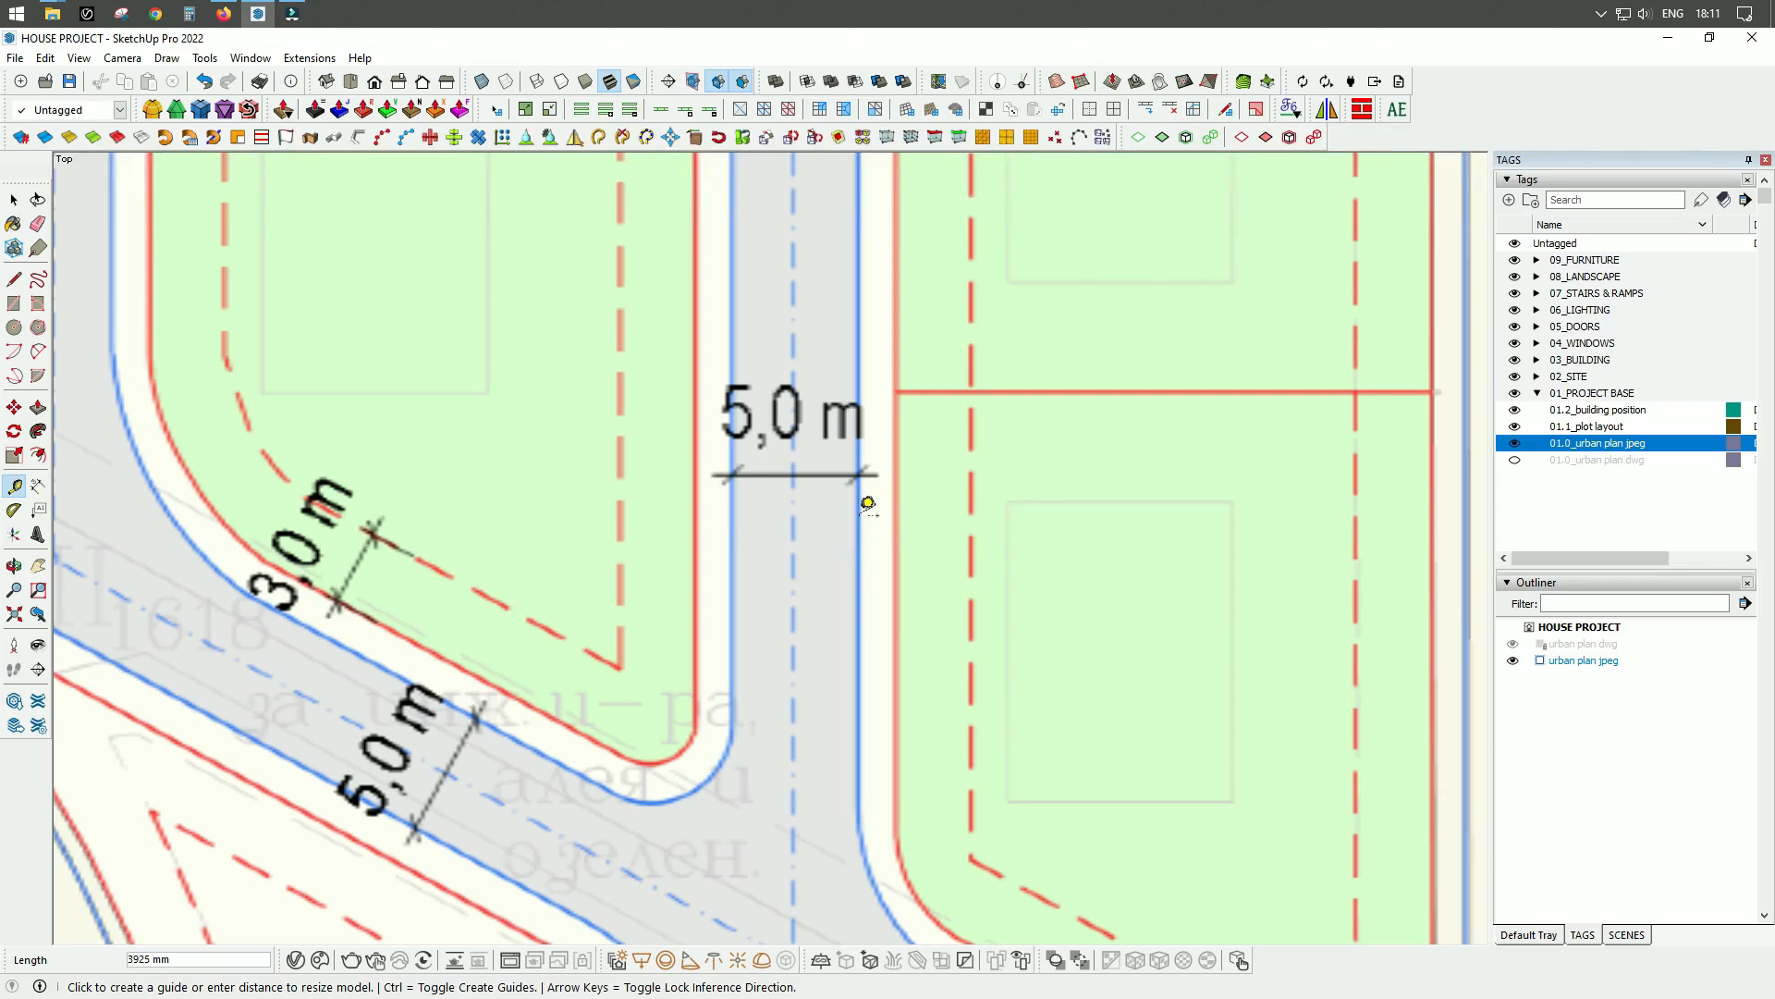
type("5")
key("Return")
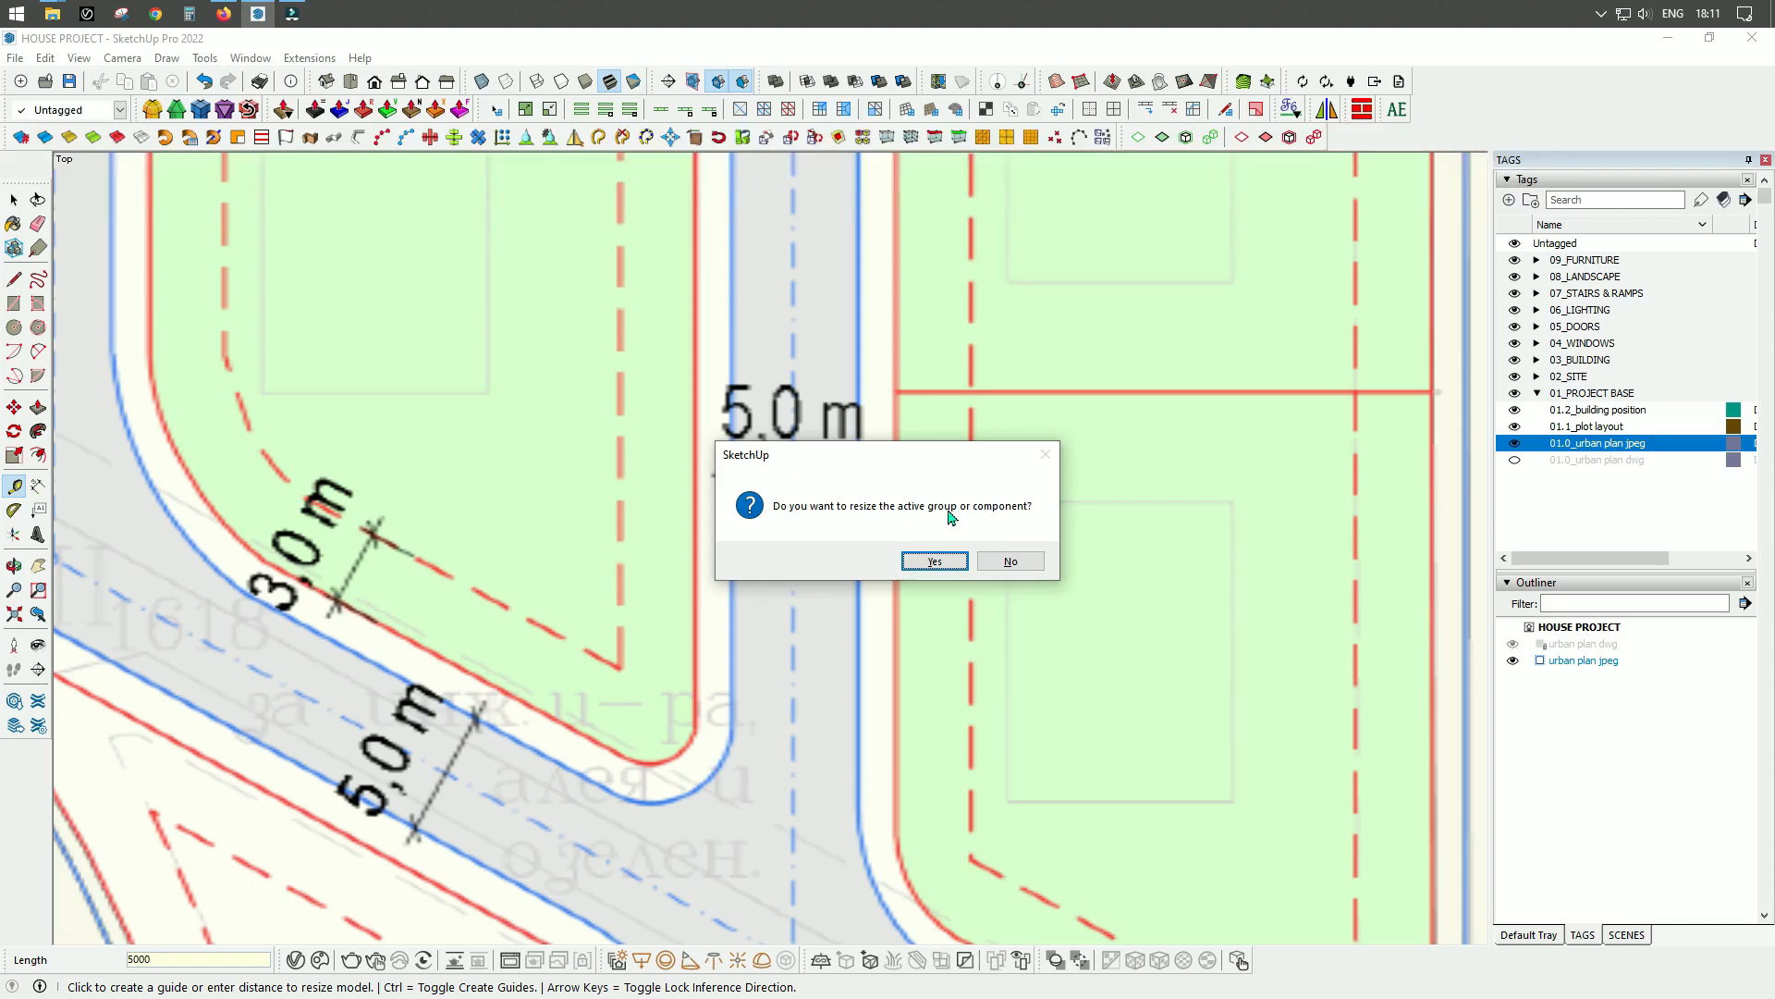
left_click(936, 561)
Check the rescaled plan by measuring the vertical road's width again above its 5,0 m dimension with the Tape Measure.
scroll(907, 463, "down", 5)
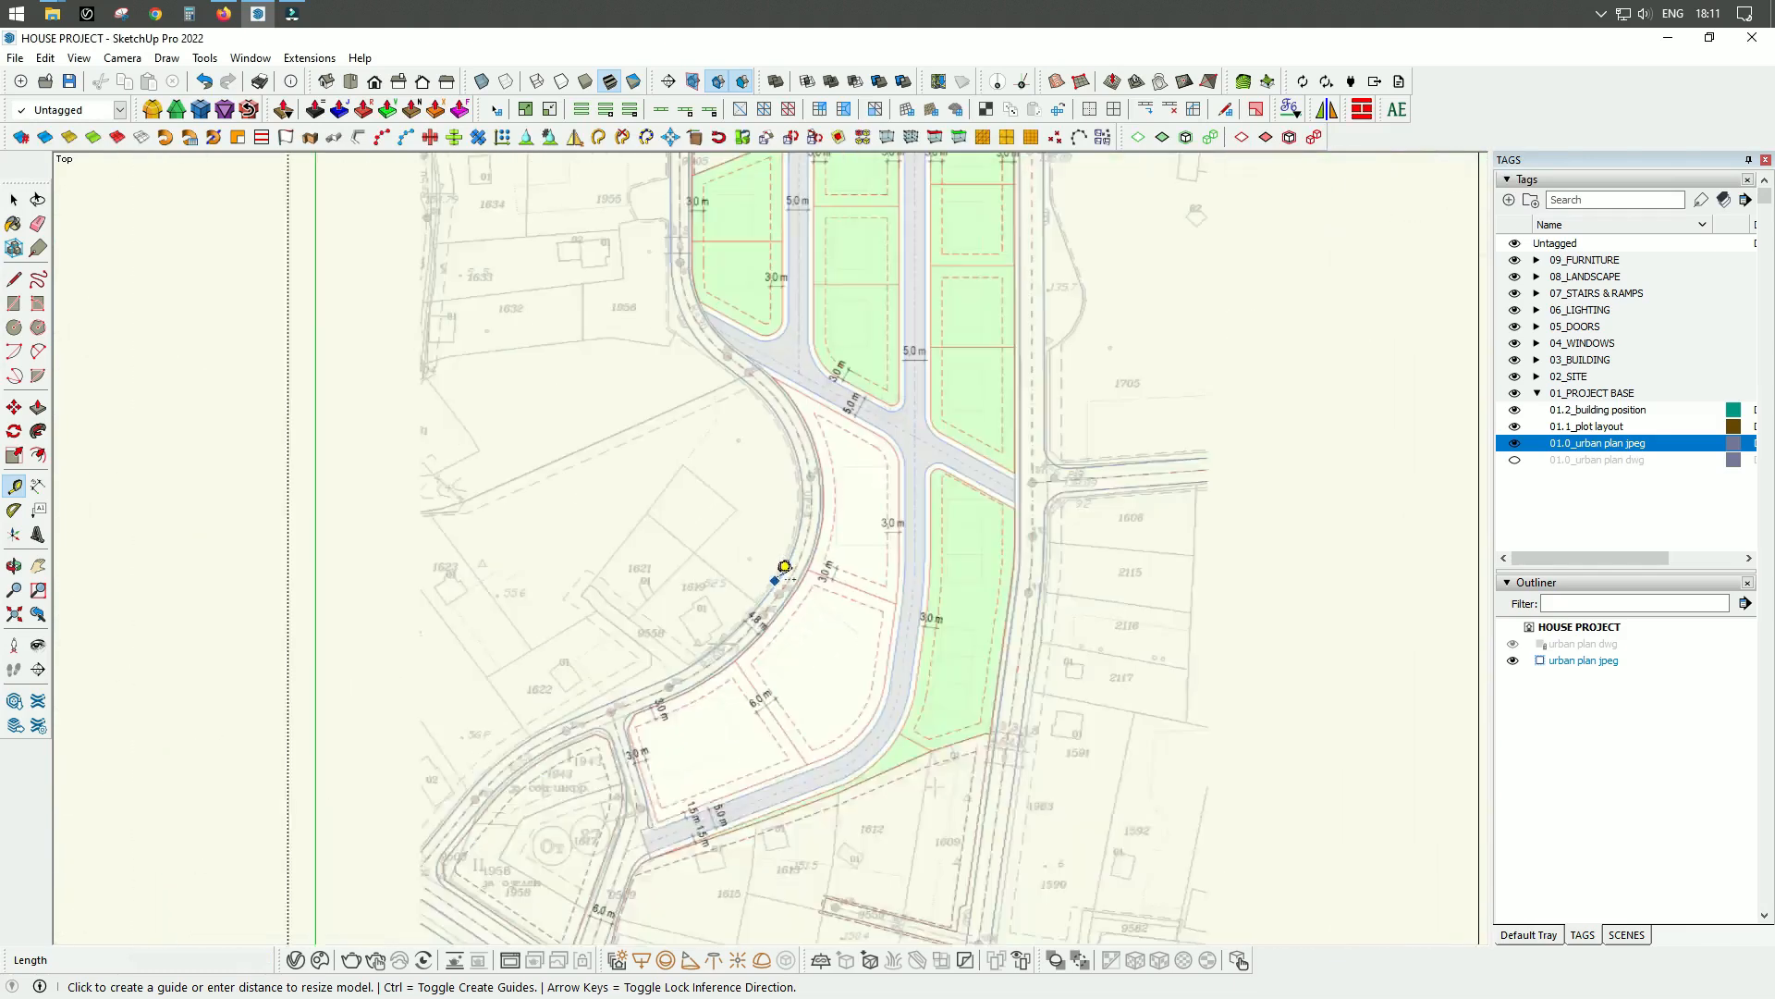
scroll(784, 566, "down", 4)
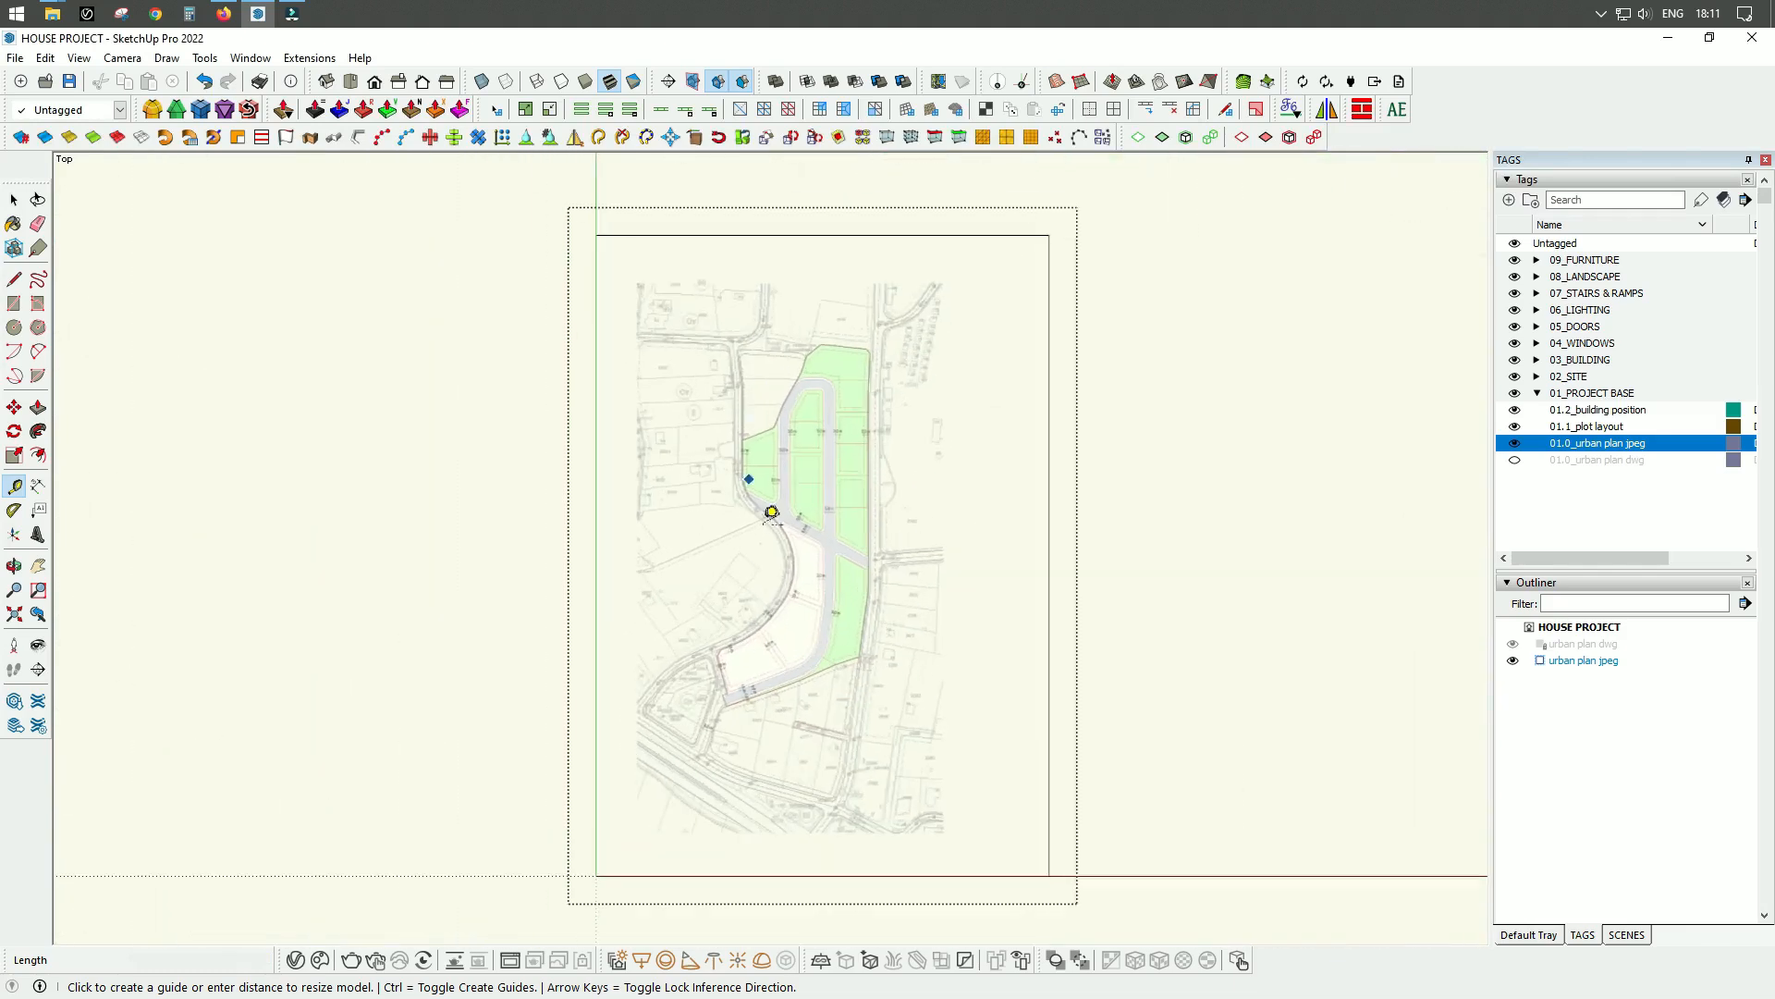
scroll(888, 417, "up", 10)
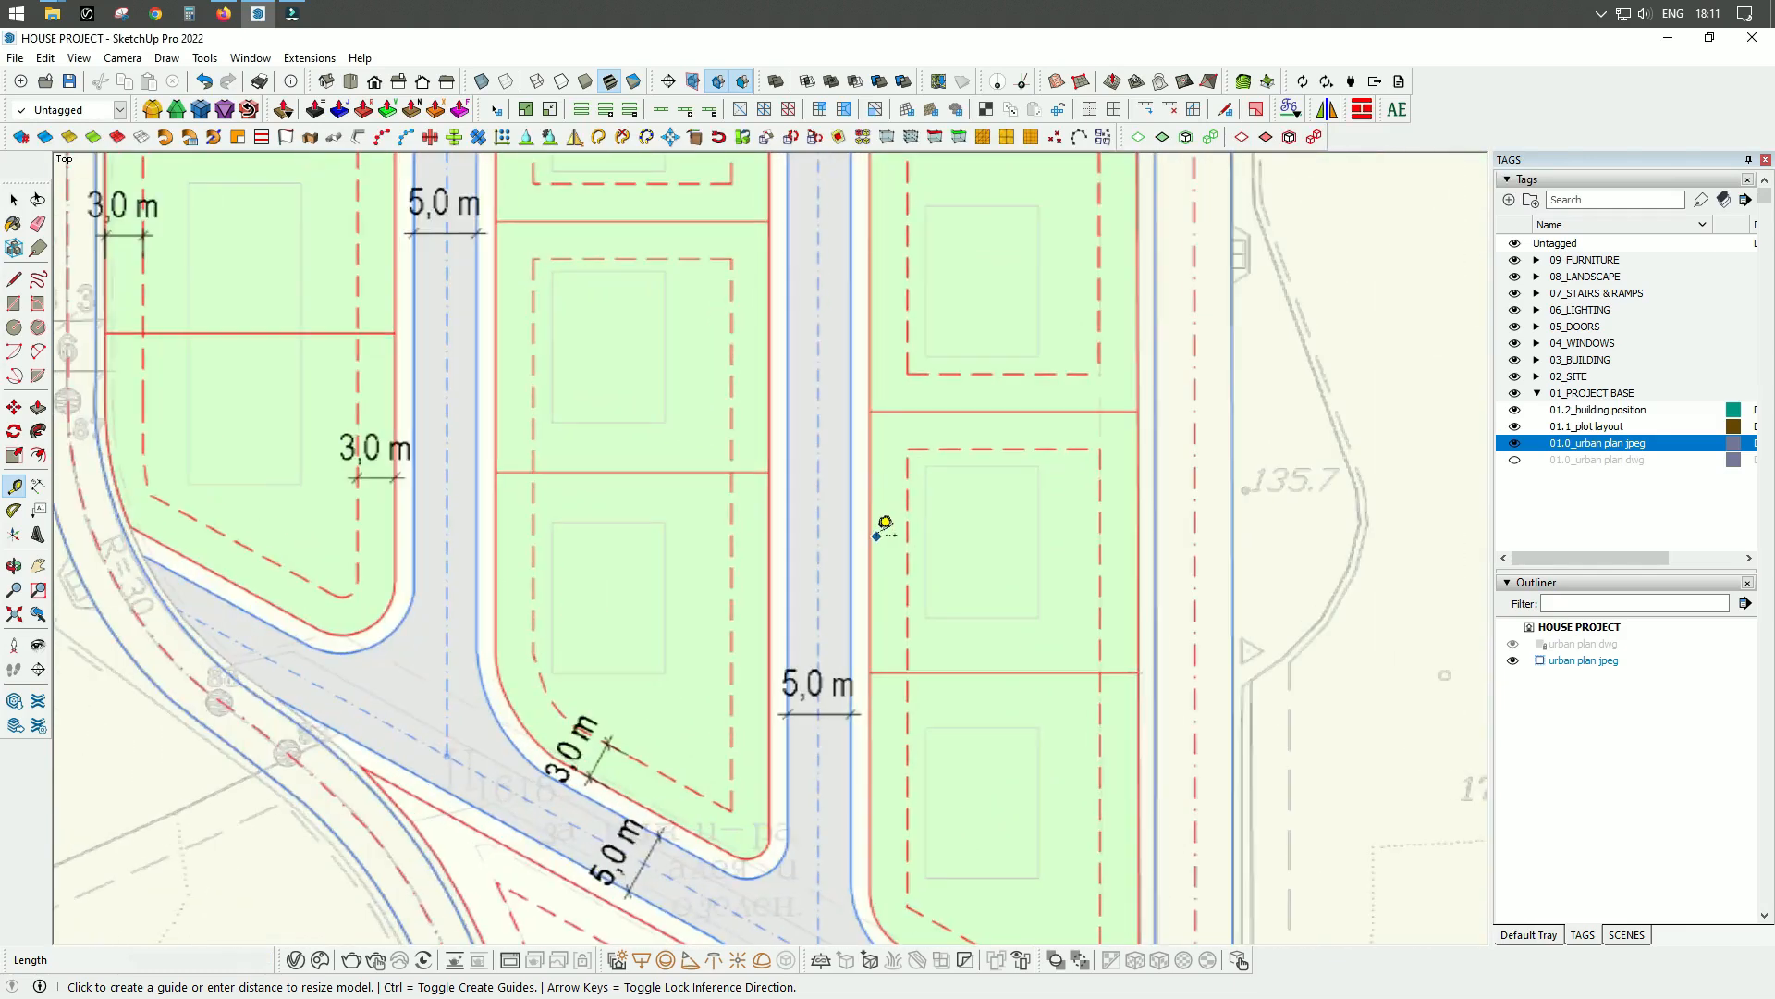
left_click(788, 490)
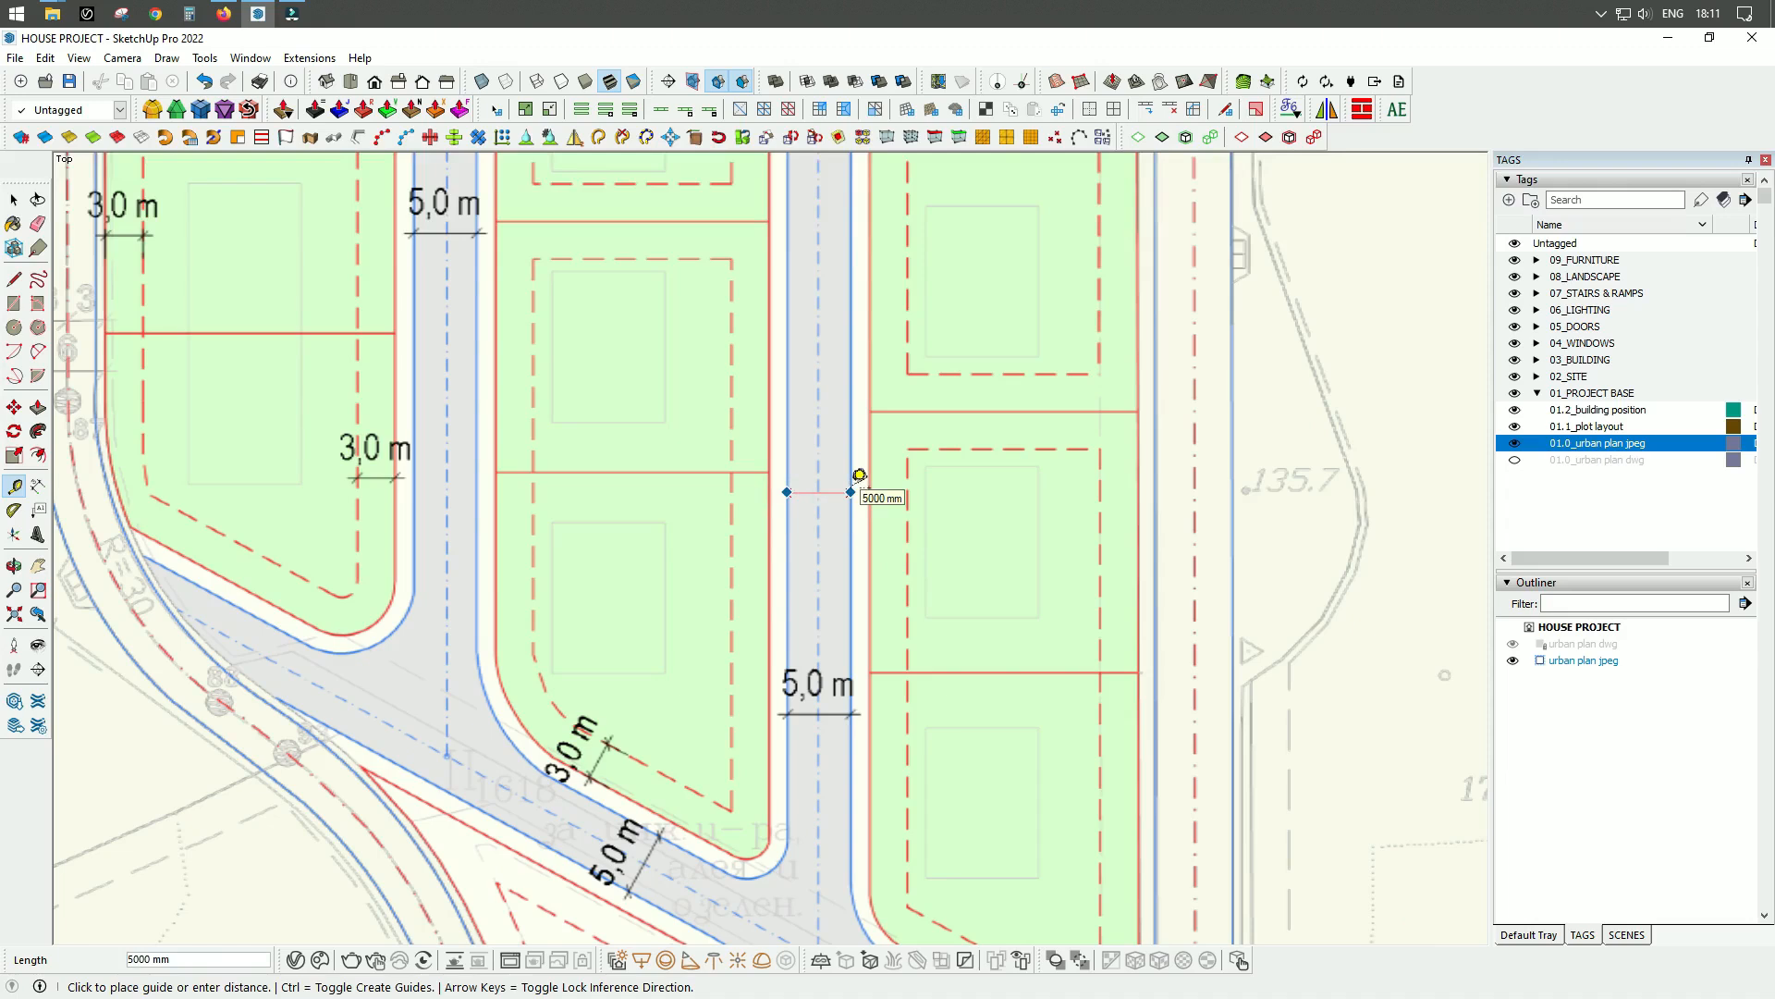
scroll(772, 418, "down", 5)
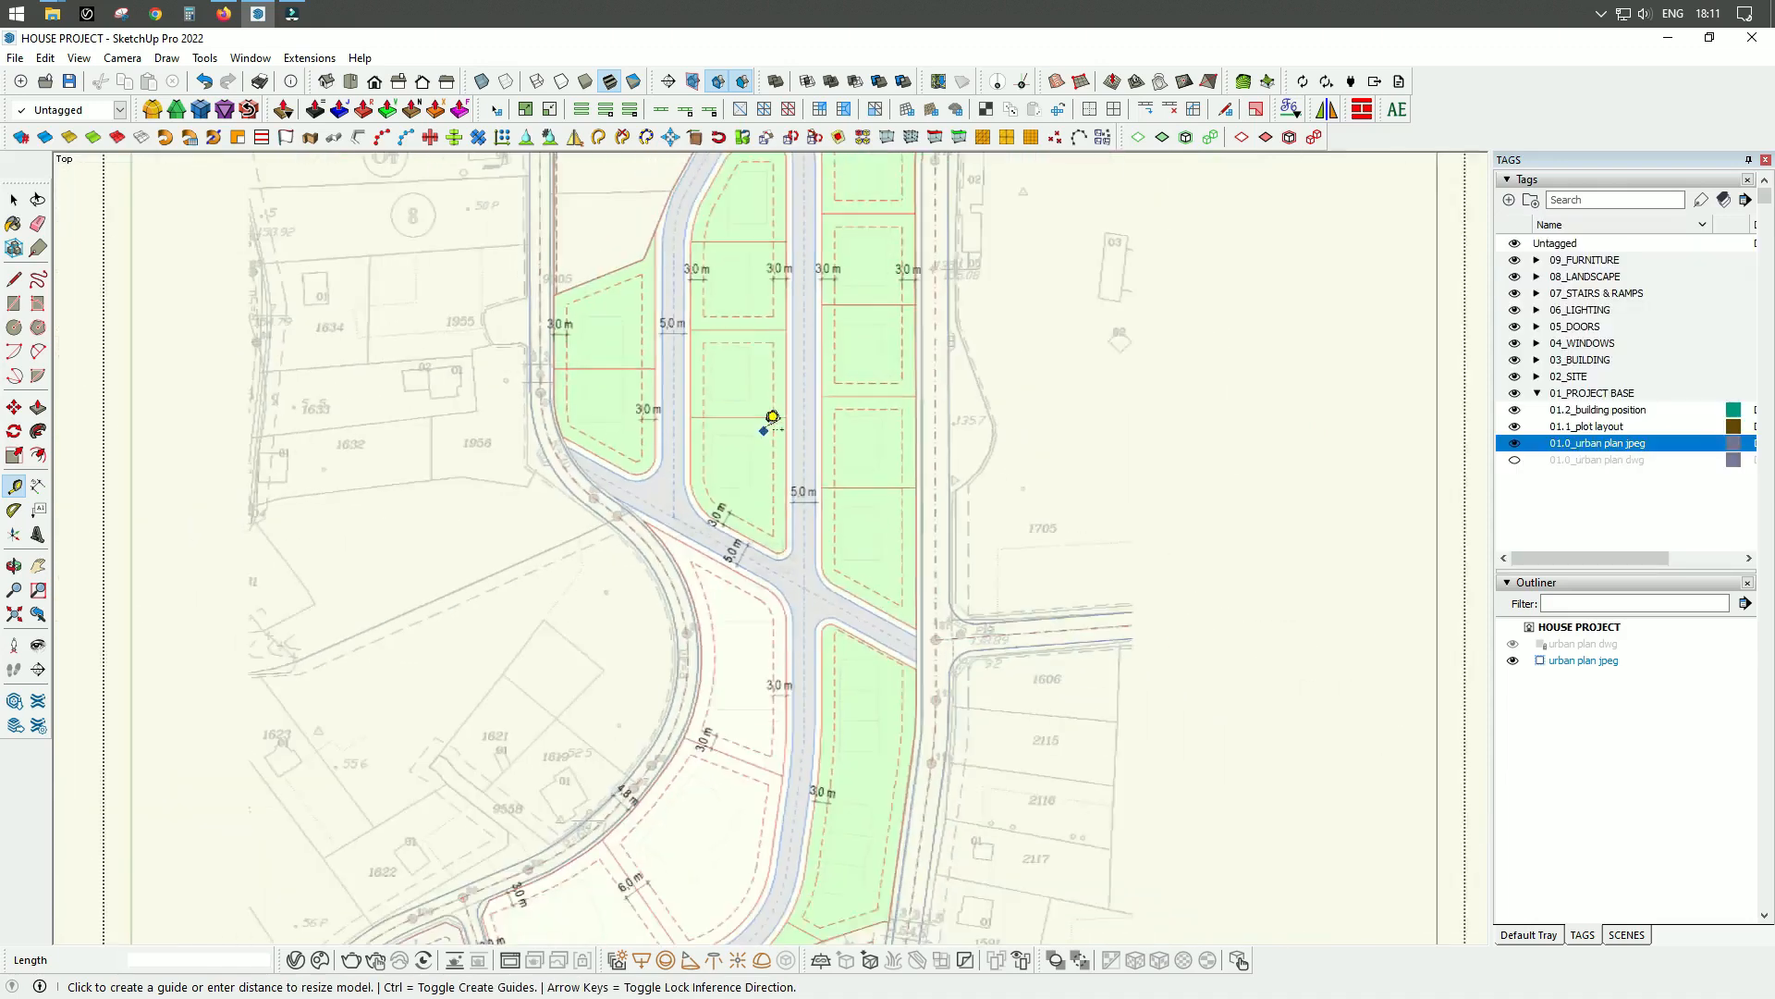
Close the urban plan jpeg group and lock it in place.
key("space")
middle_click_drag(1293, 690, 989, 374)
left_click(1152, 787)
scroll(1152, 787, "up", 3)
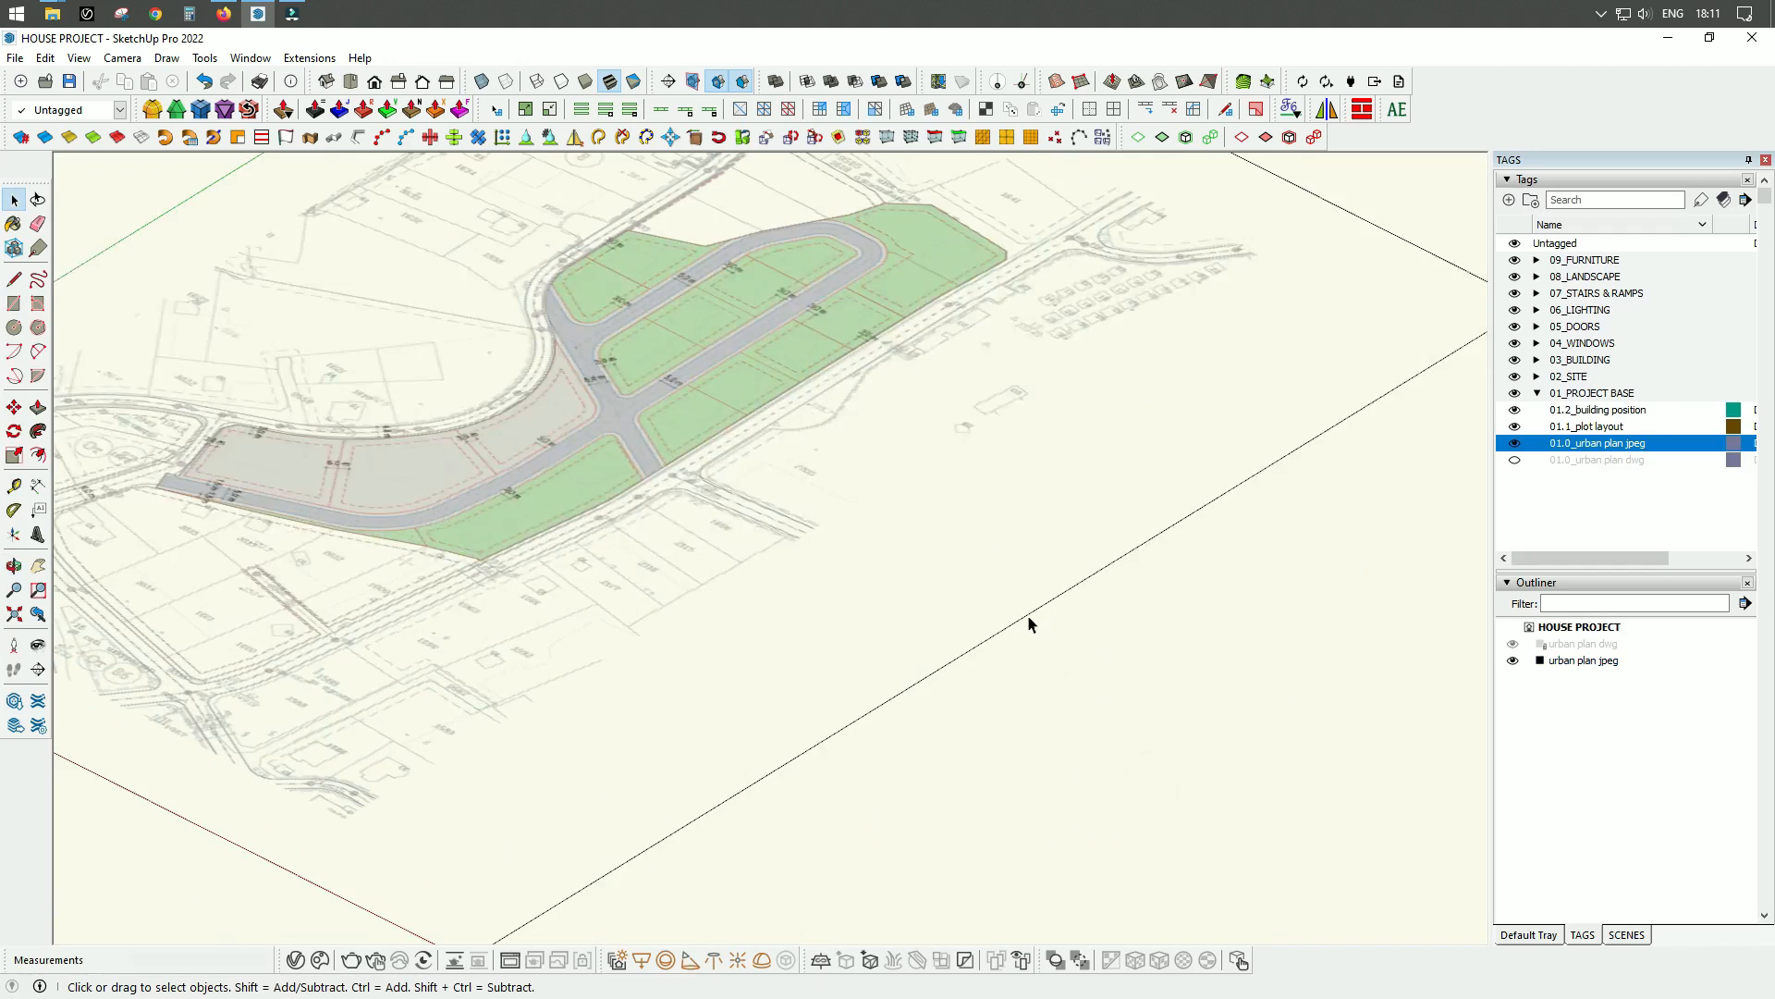
left_click(1028, 614)
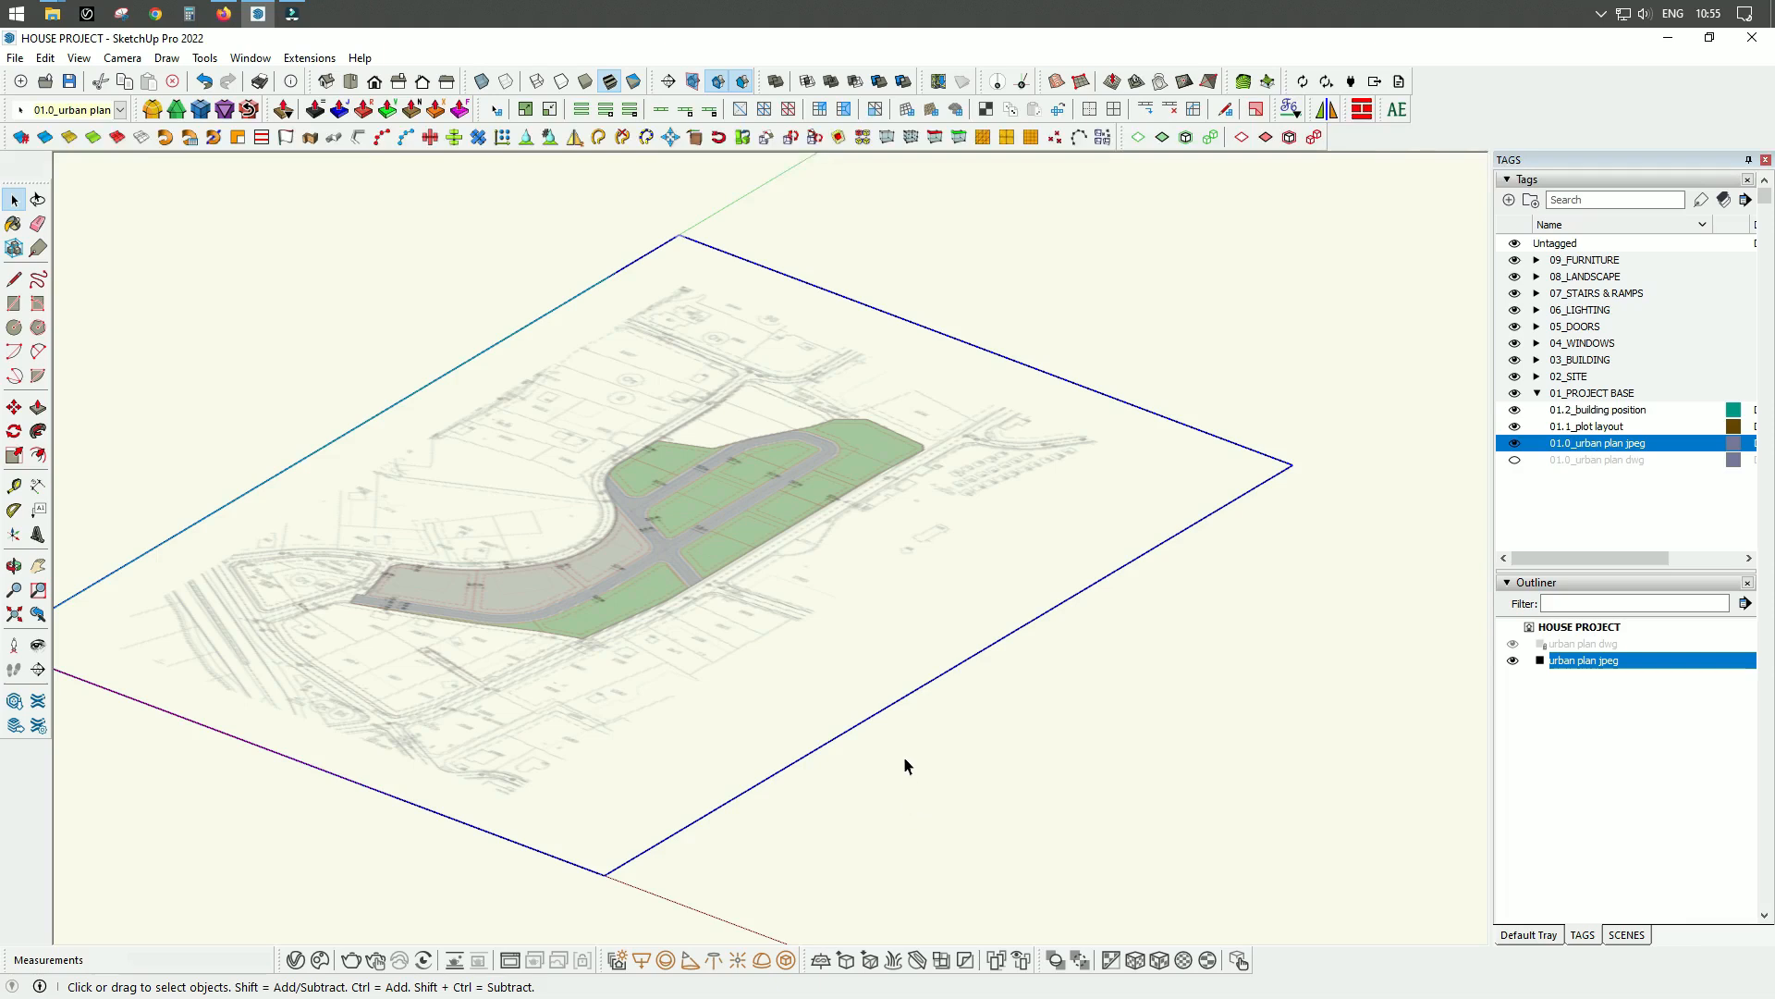
scroll(639, 862, "up", 3)
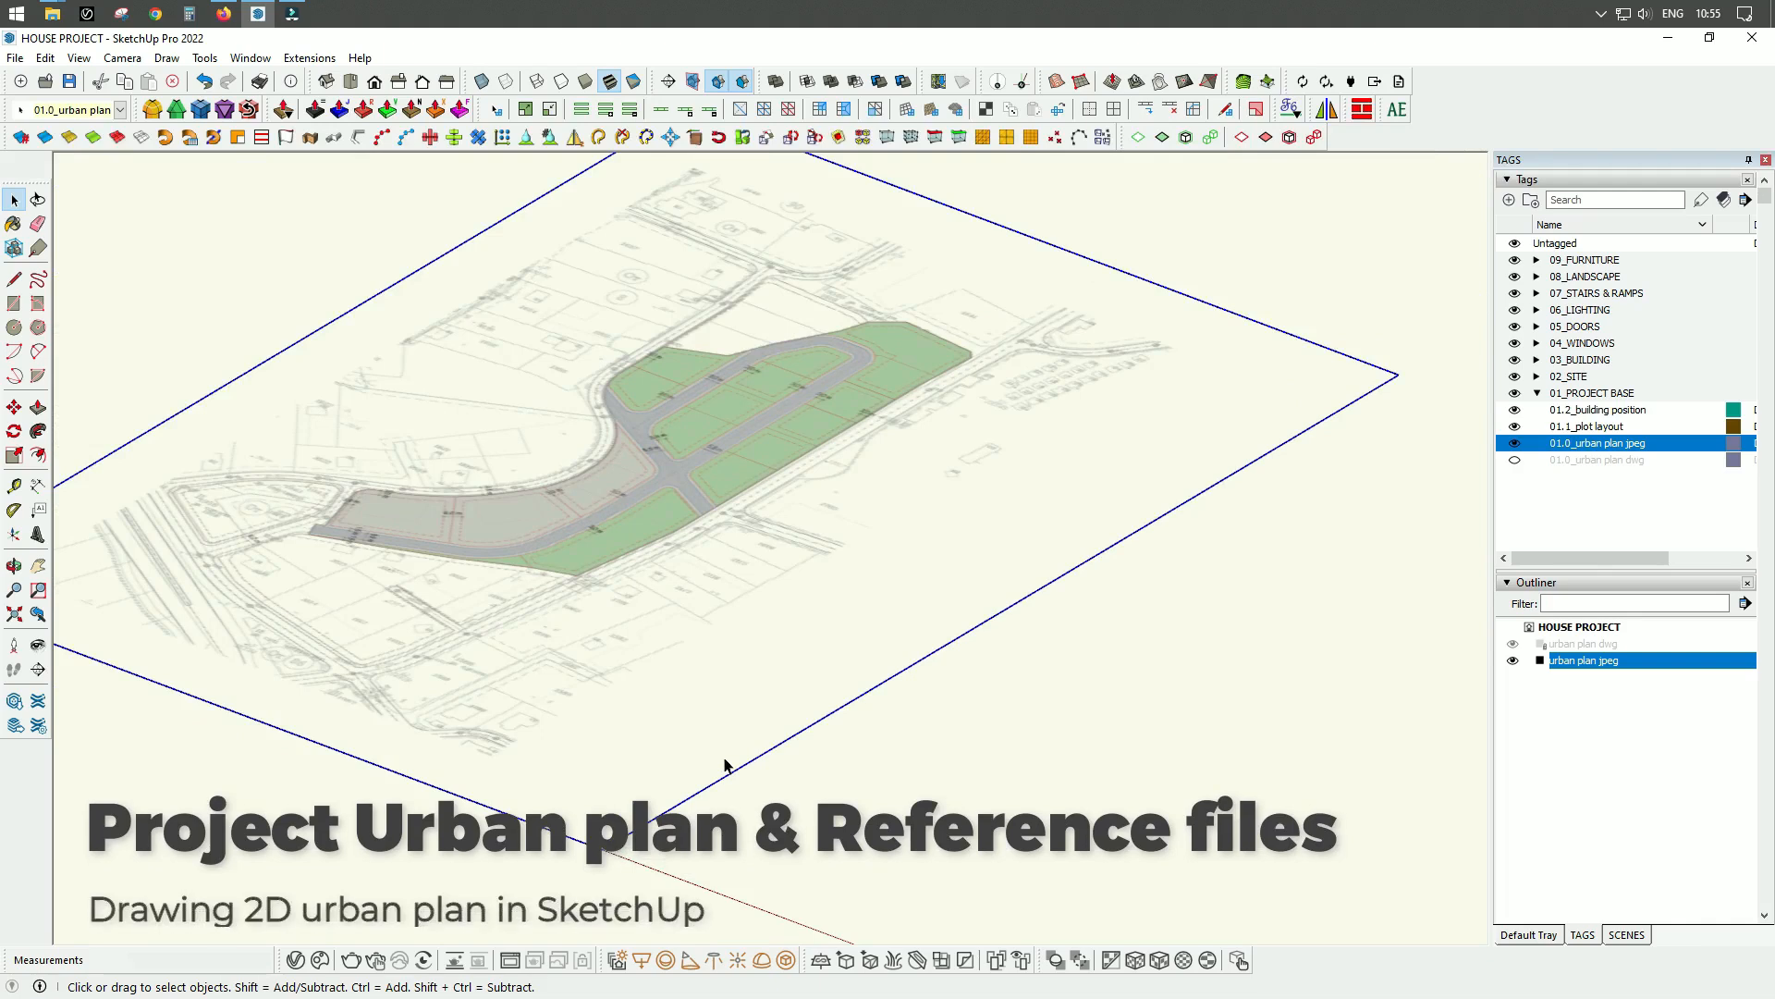
right_click(739, 226)
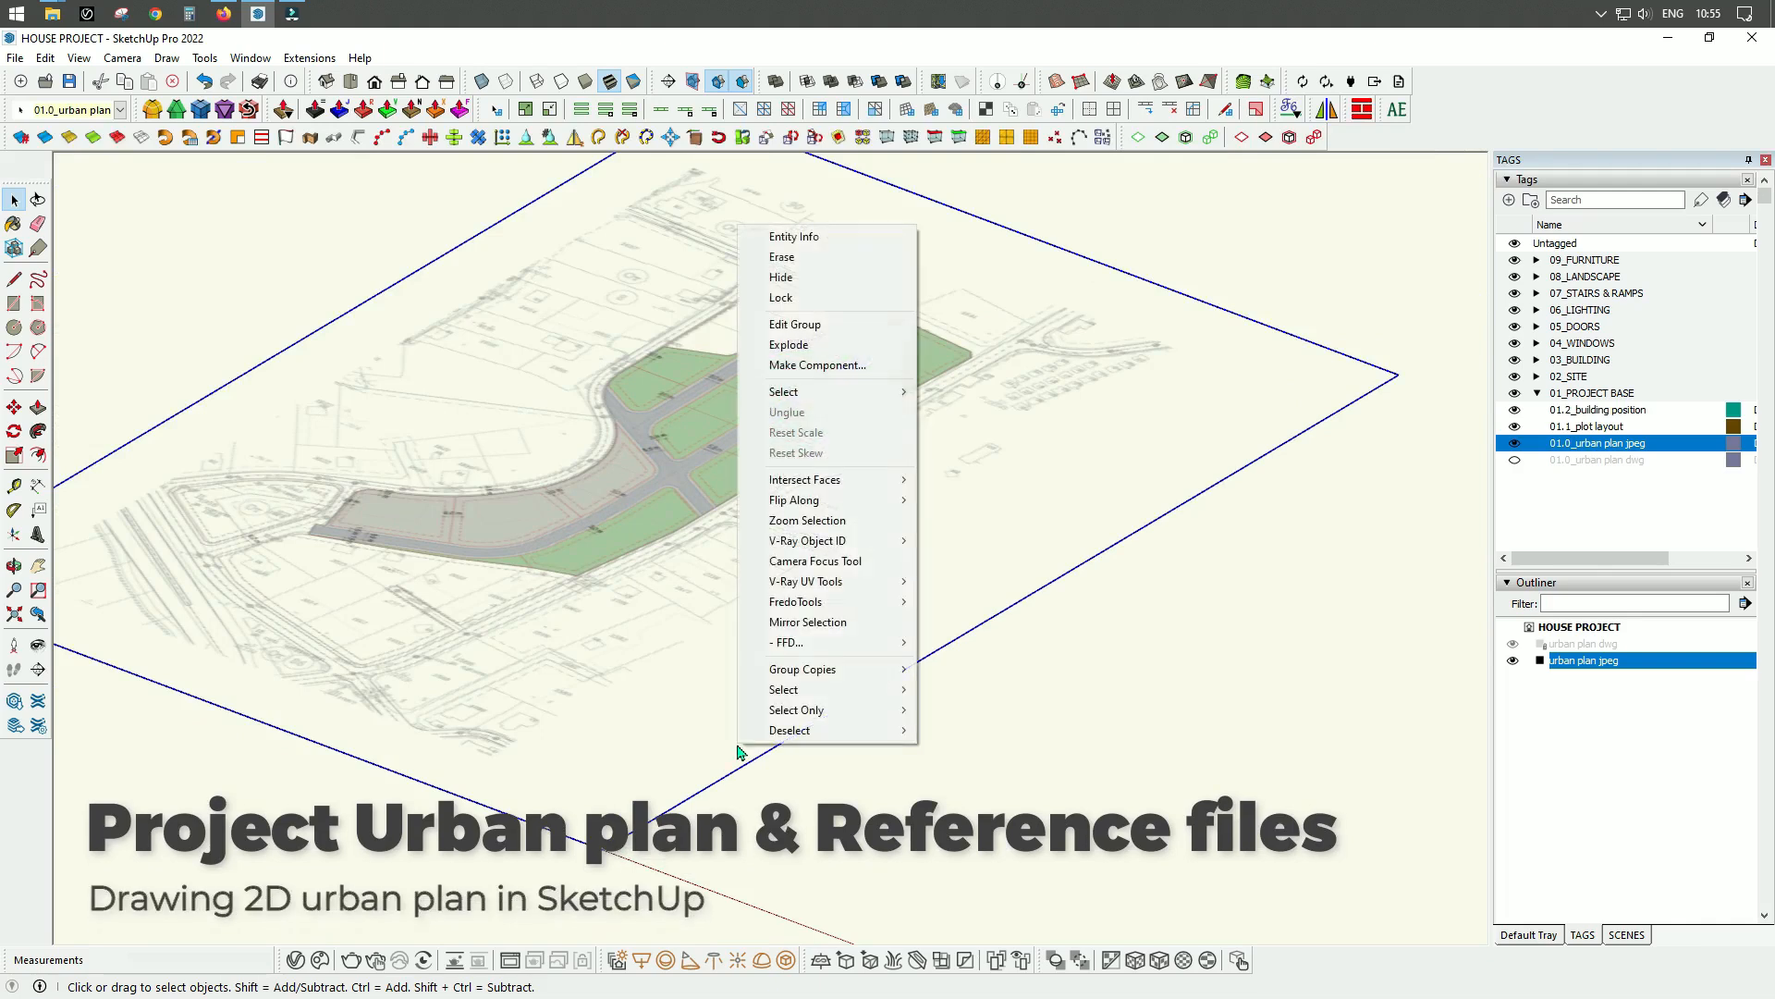
left_click(784, 297)
scroll(724, 635, "down", 2)
scroll(648, 629, "up", 2)
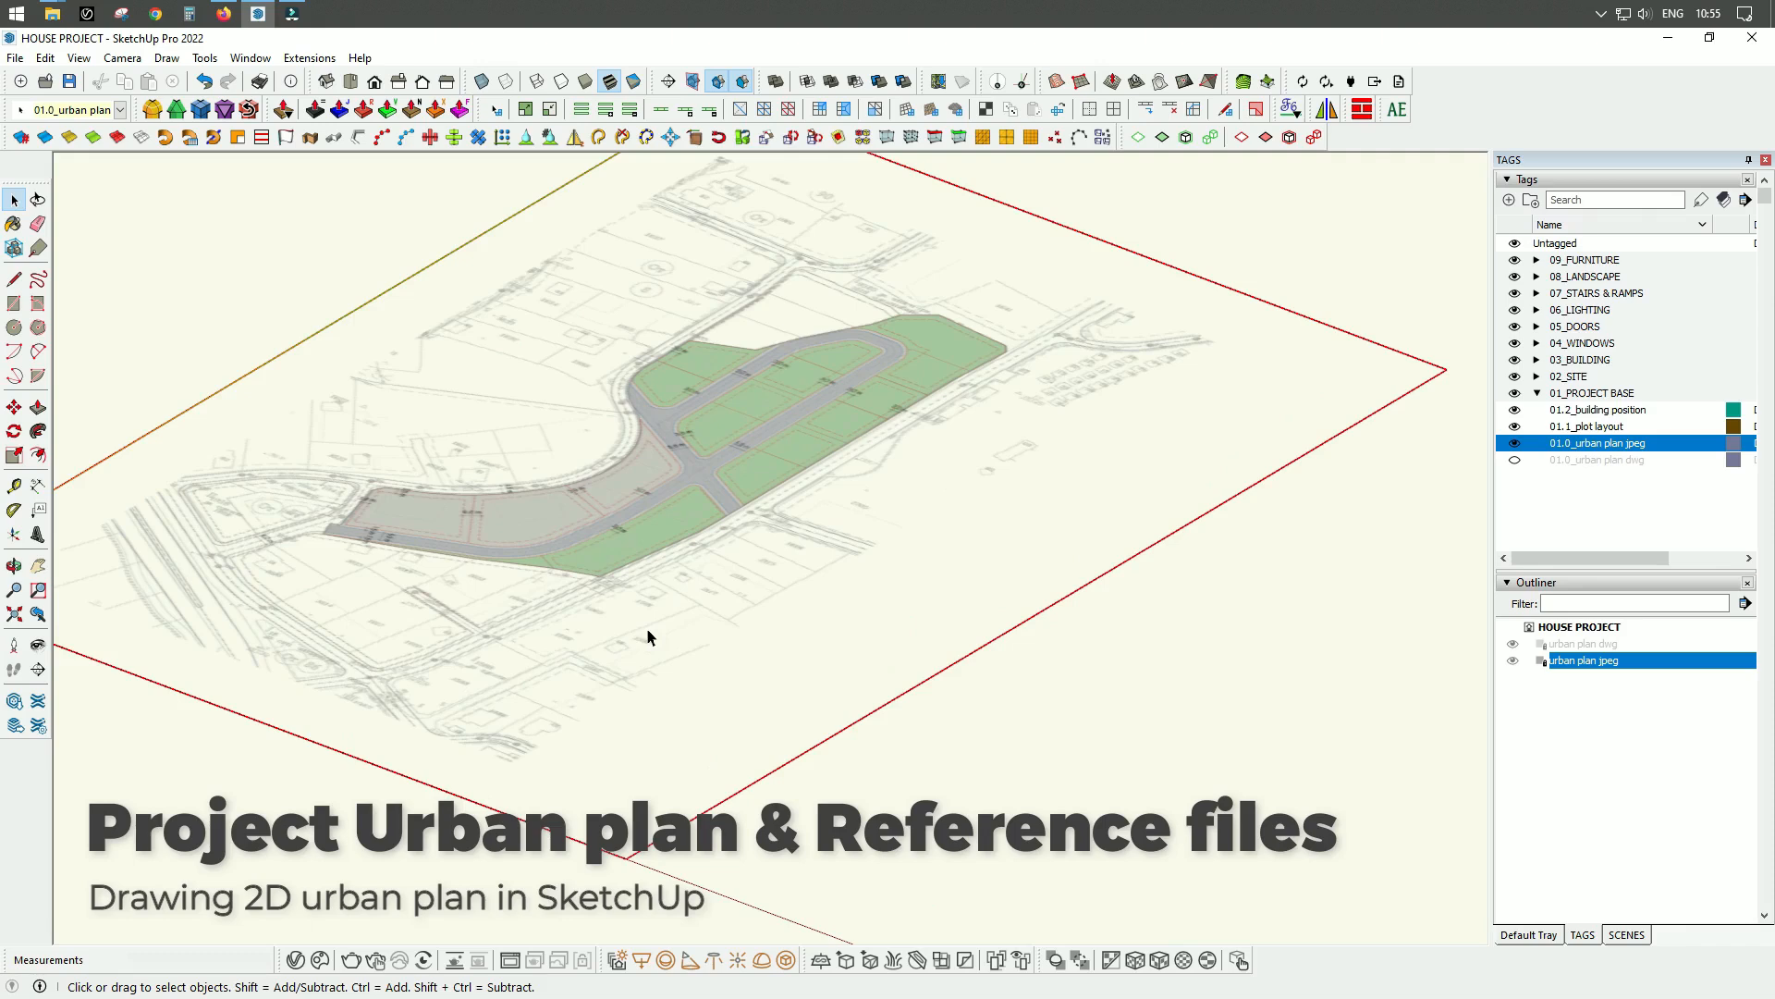
scroll(612, 551, "down", 2)
scroll(719, 507, "up", 3)
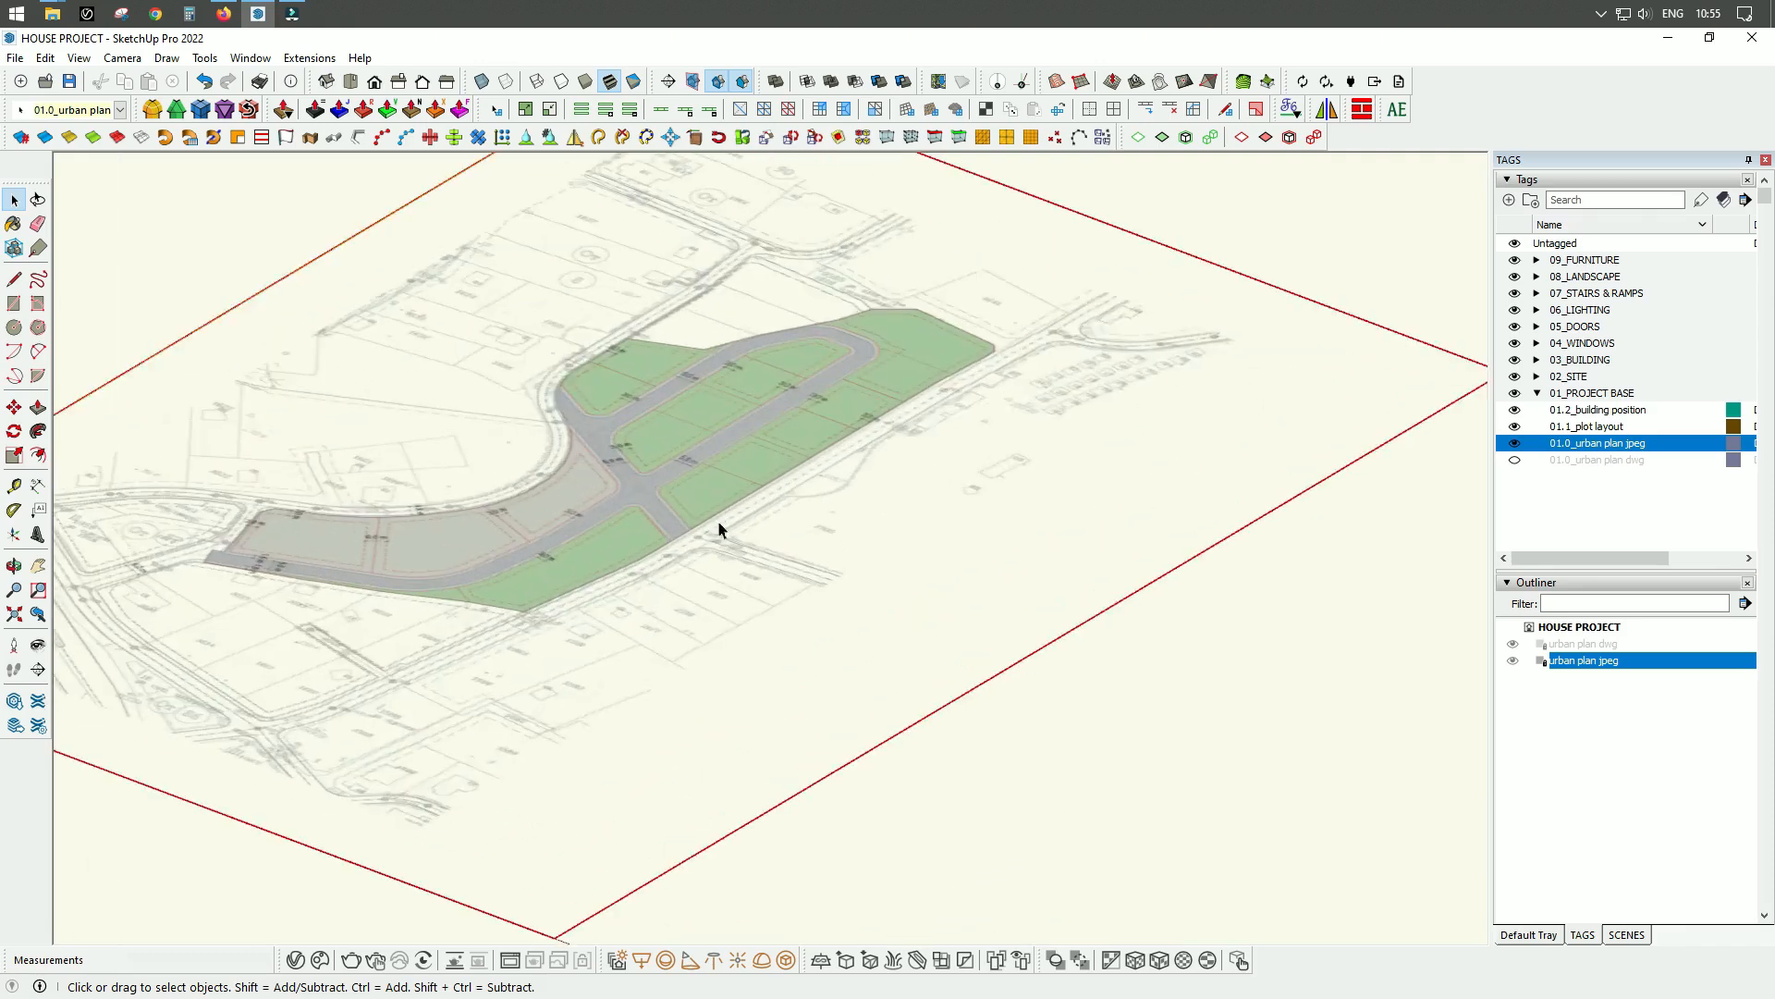
scroll(679, 557, "up", 1)
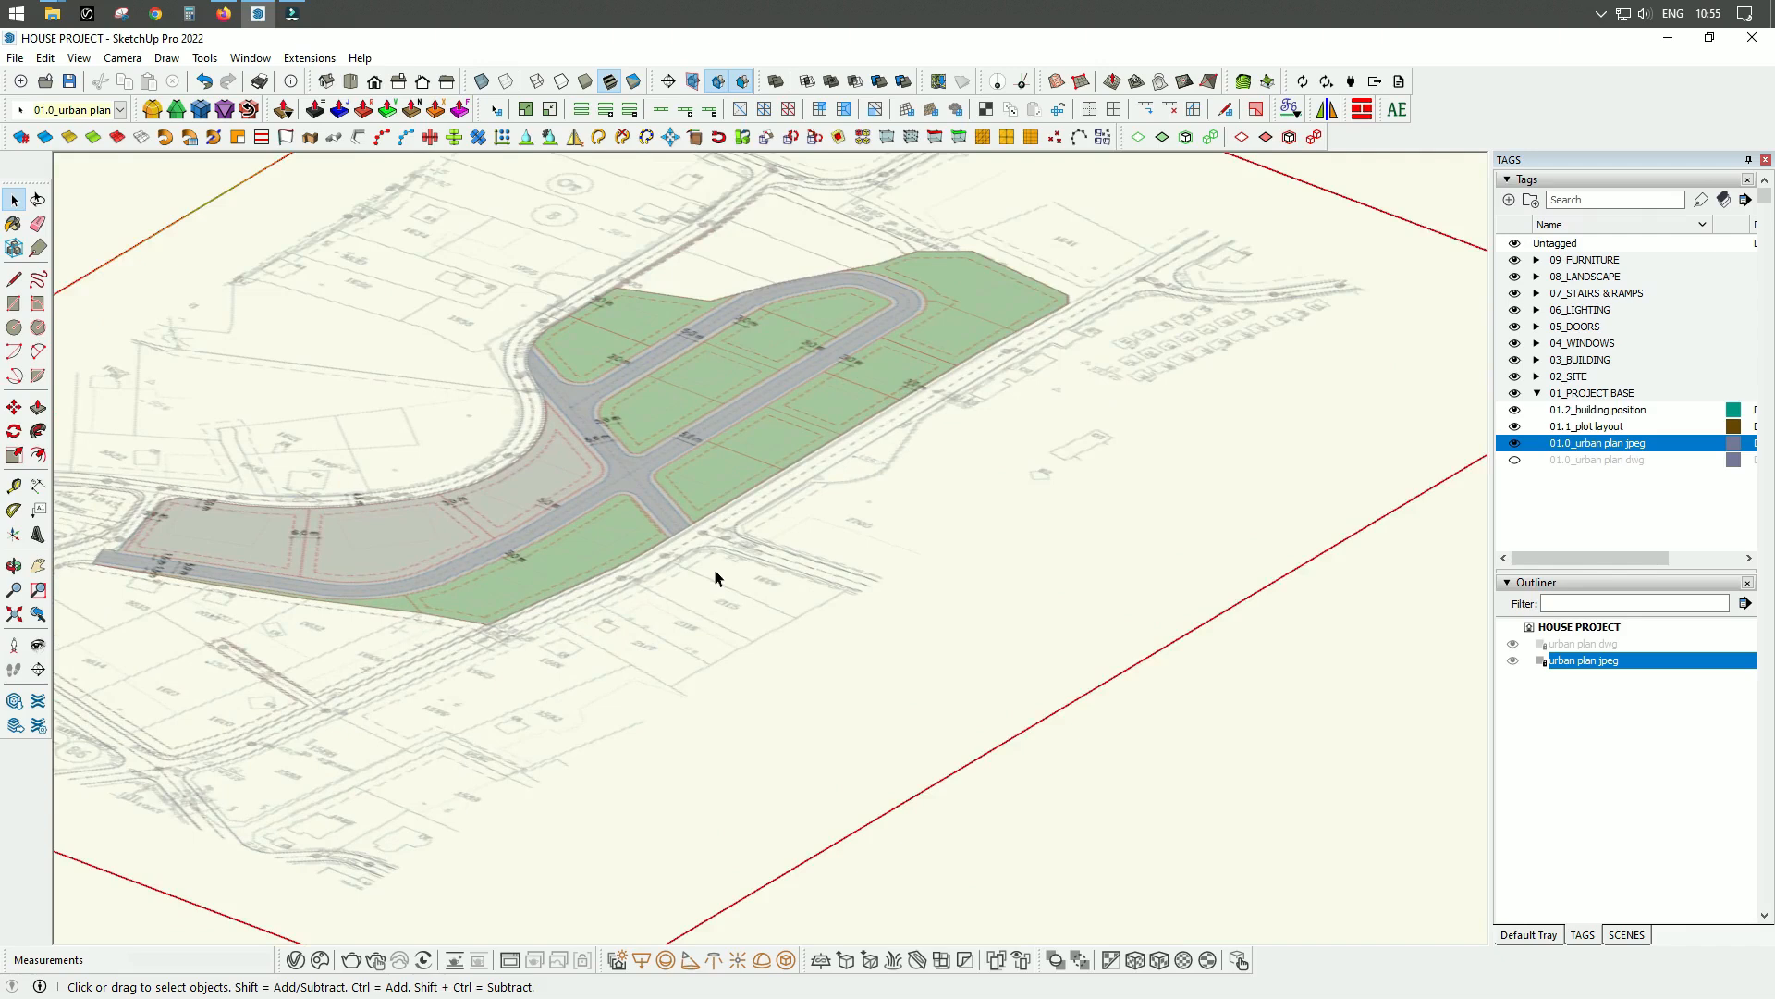
scroll(710, 571, "down", 3)
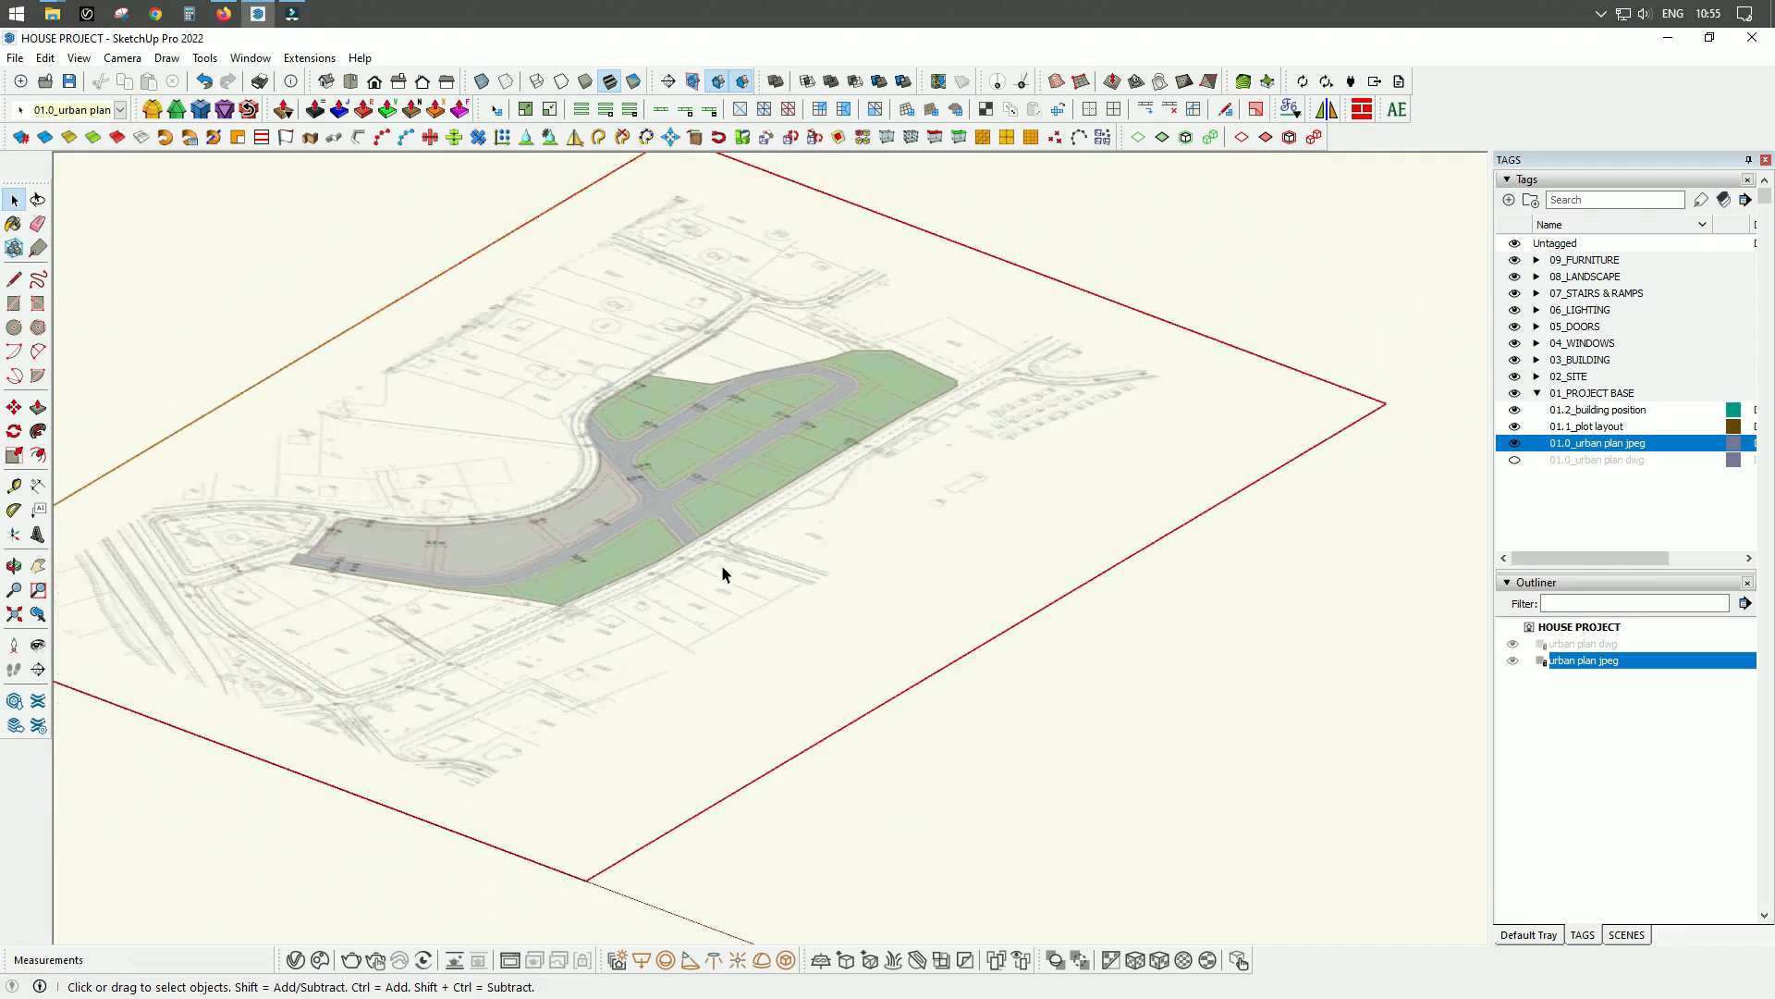
scroll(736, 553, "up", 4)
middle_click_drag(812, 479, 775, 593)
scroll(607, 586, "down", 3)
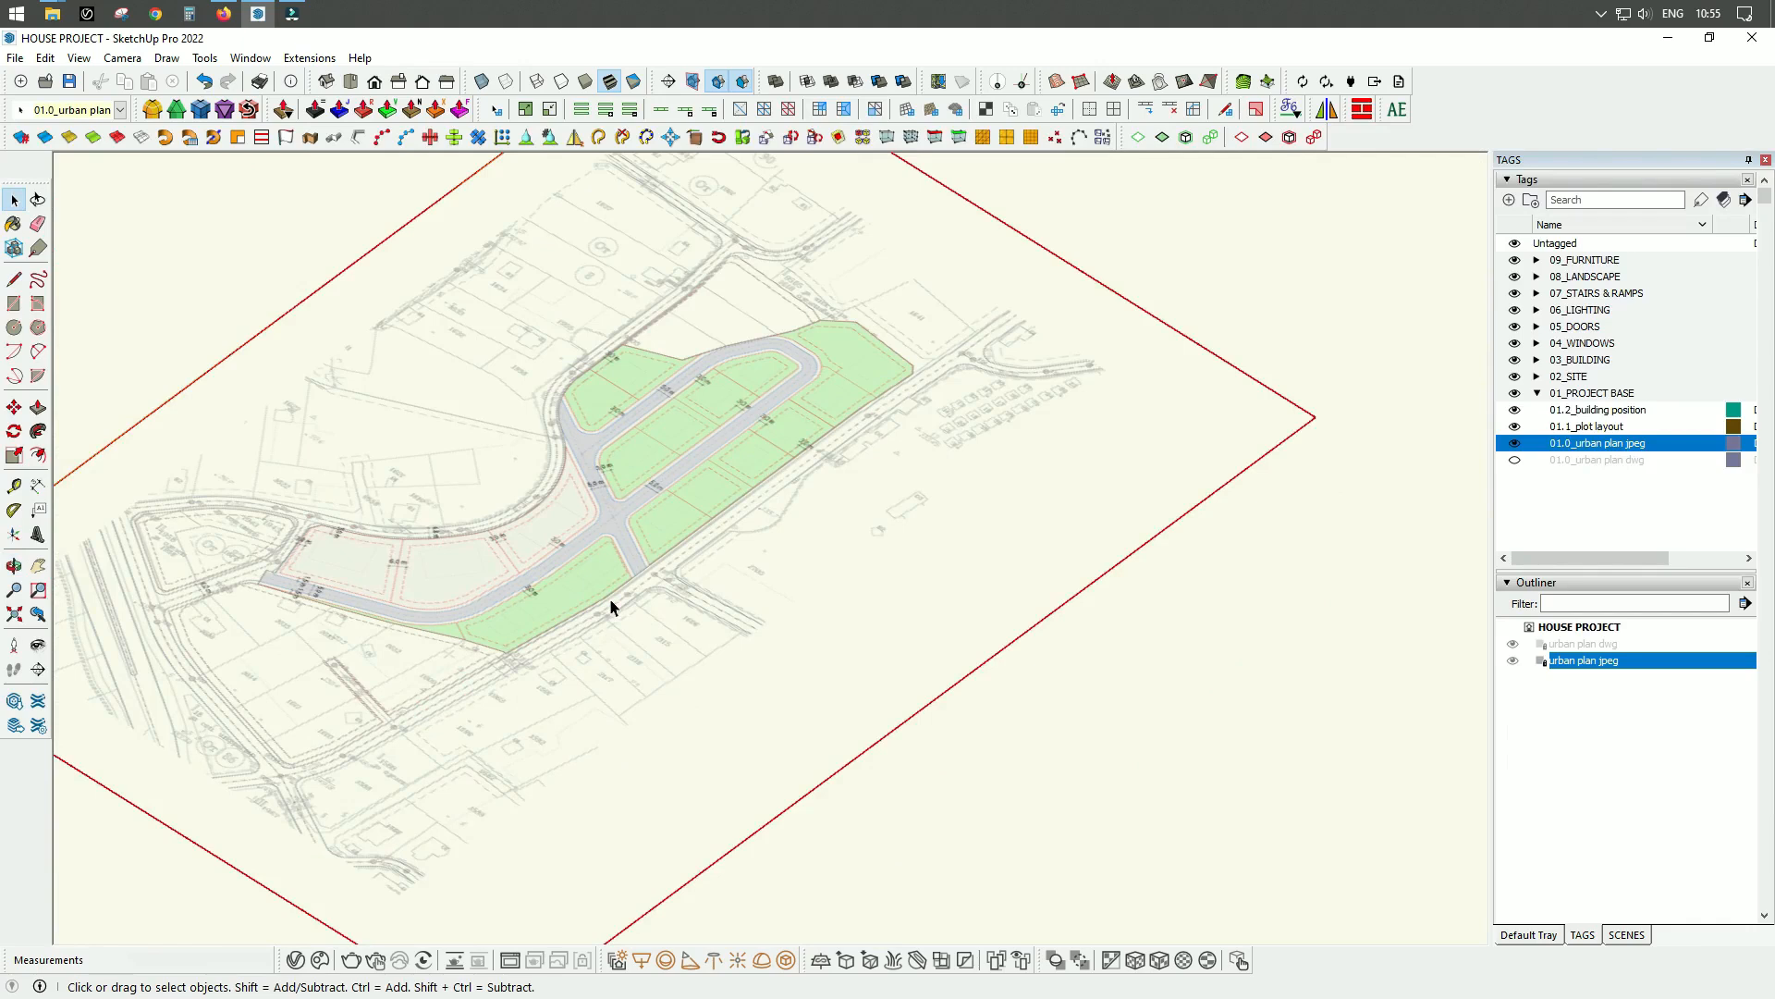
middle_click_drag(723, 647, 697, 494)
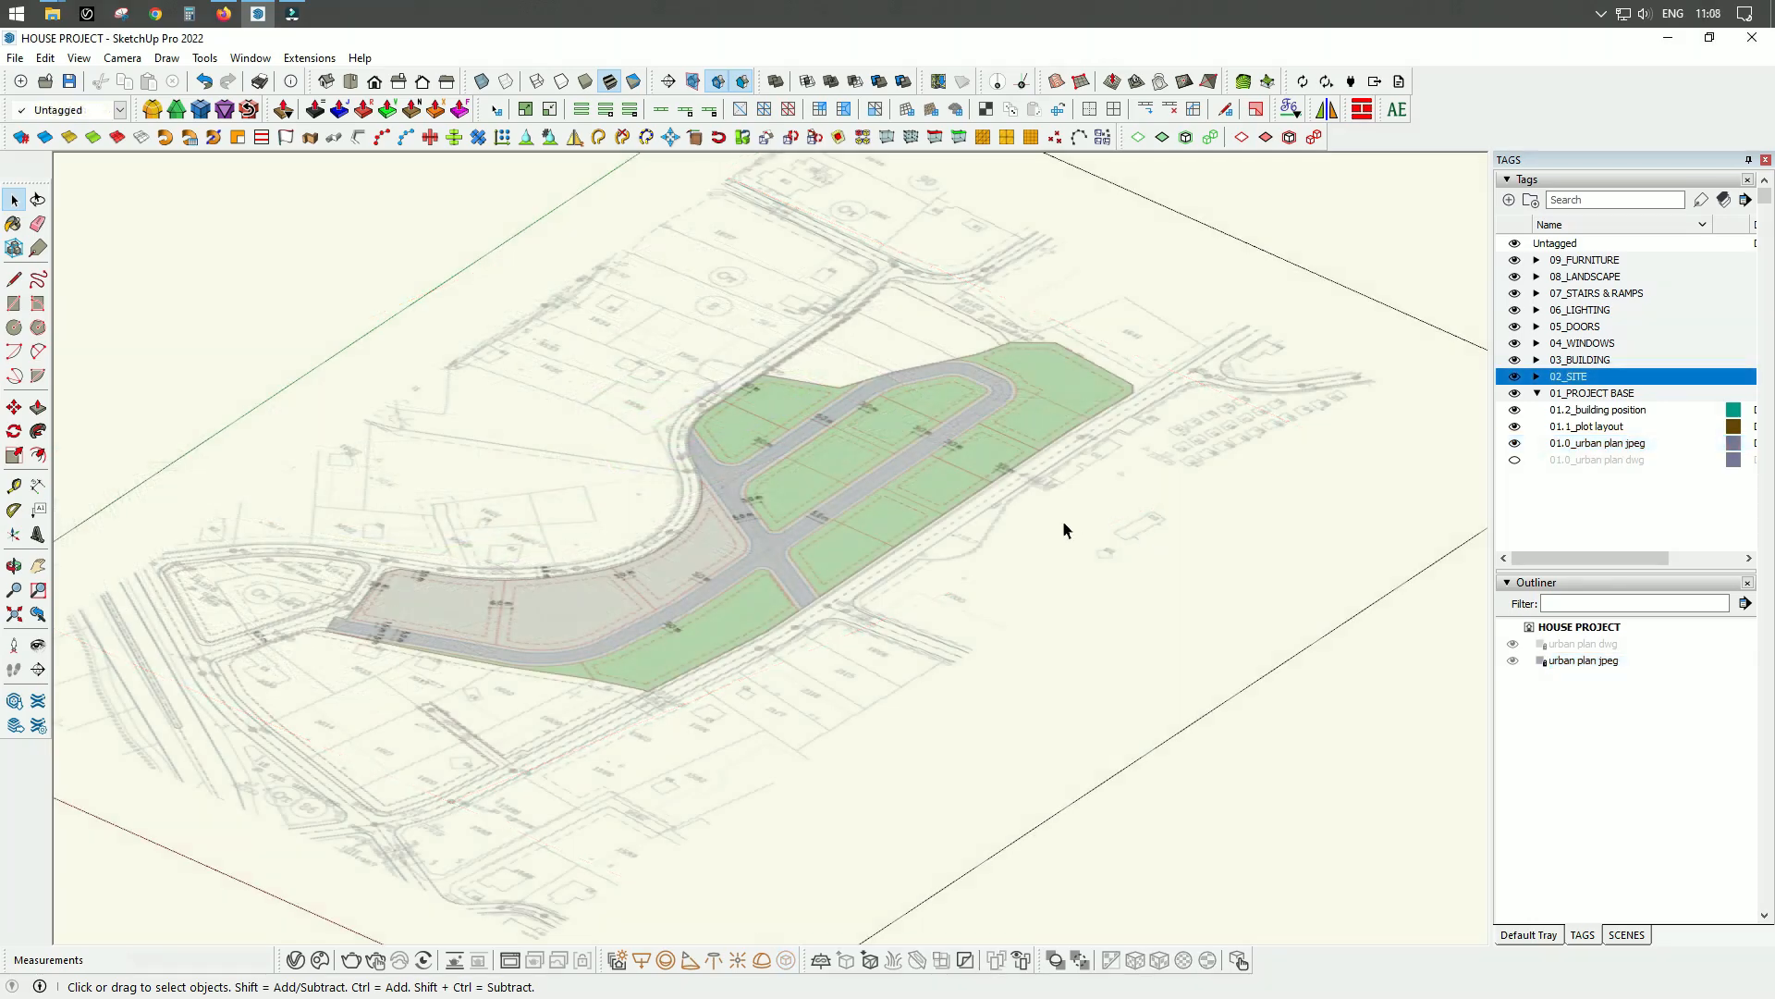
In the top view, draw a line about 40250 mm long along the lower red boundary of the southwestern corner plot, ending at the dividing line.
left_click(351, 82)
scroll(725, 354, "down", 4)
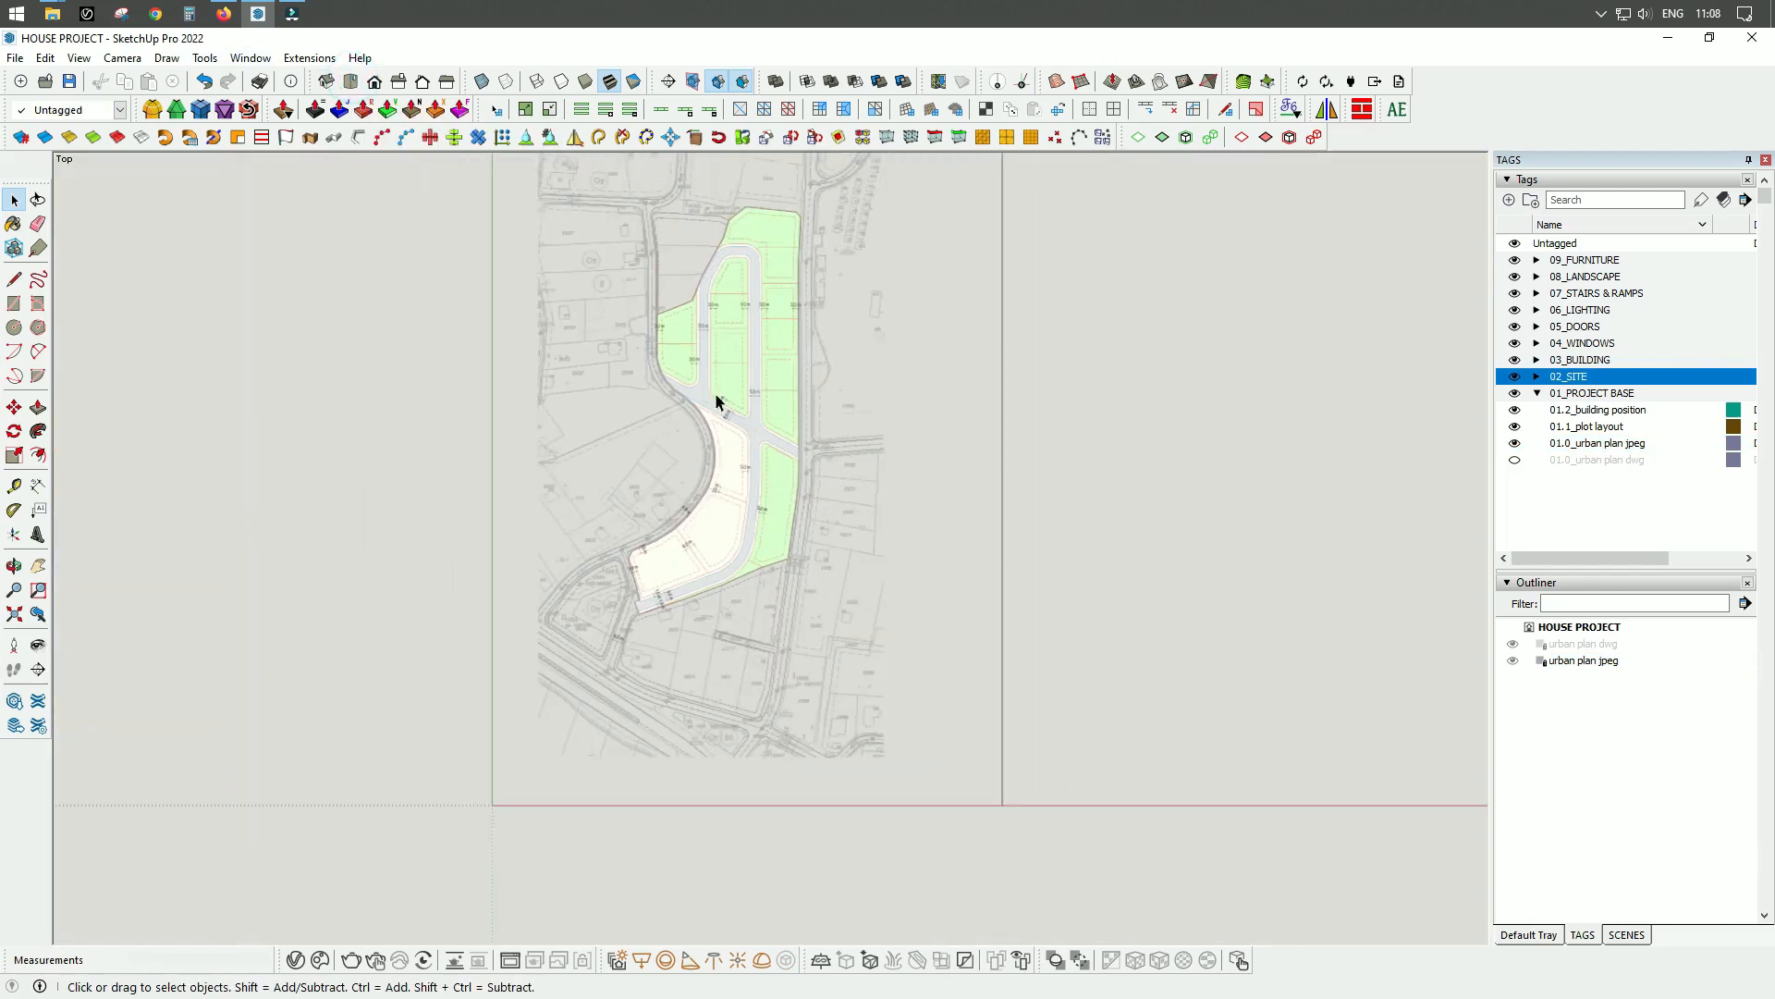
scroll(651, 745, "up", 3)
scroll(740, 414, "up", 5)
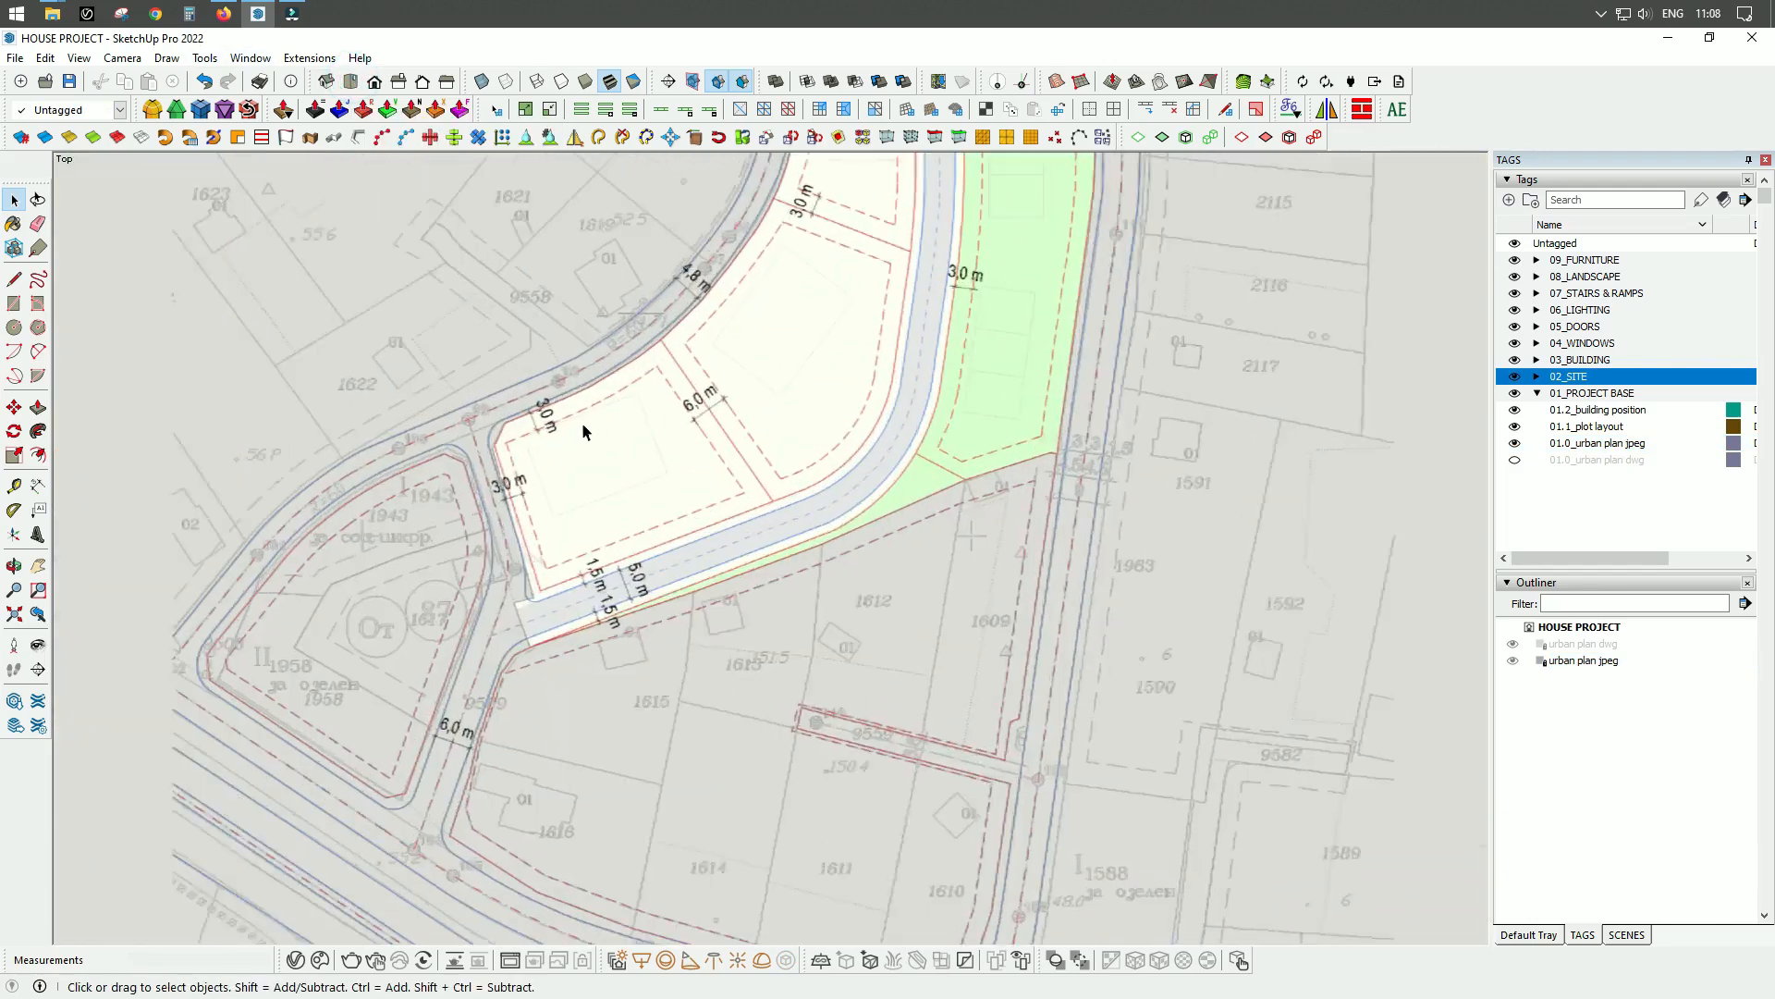
scroll(637, 571, "up", 2)
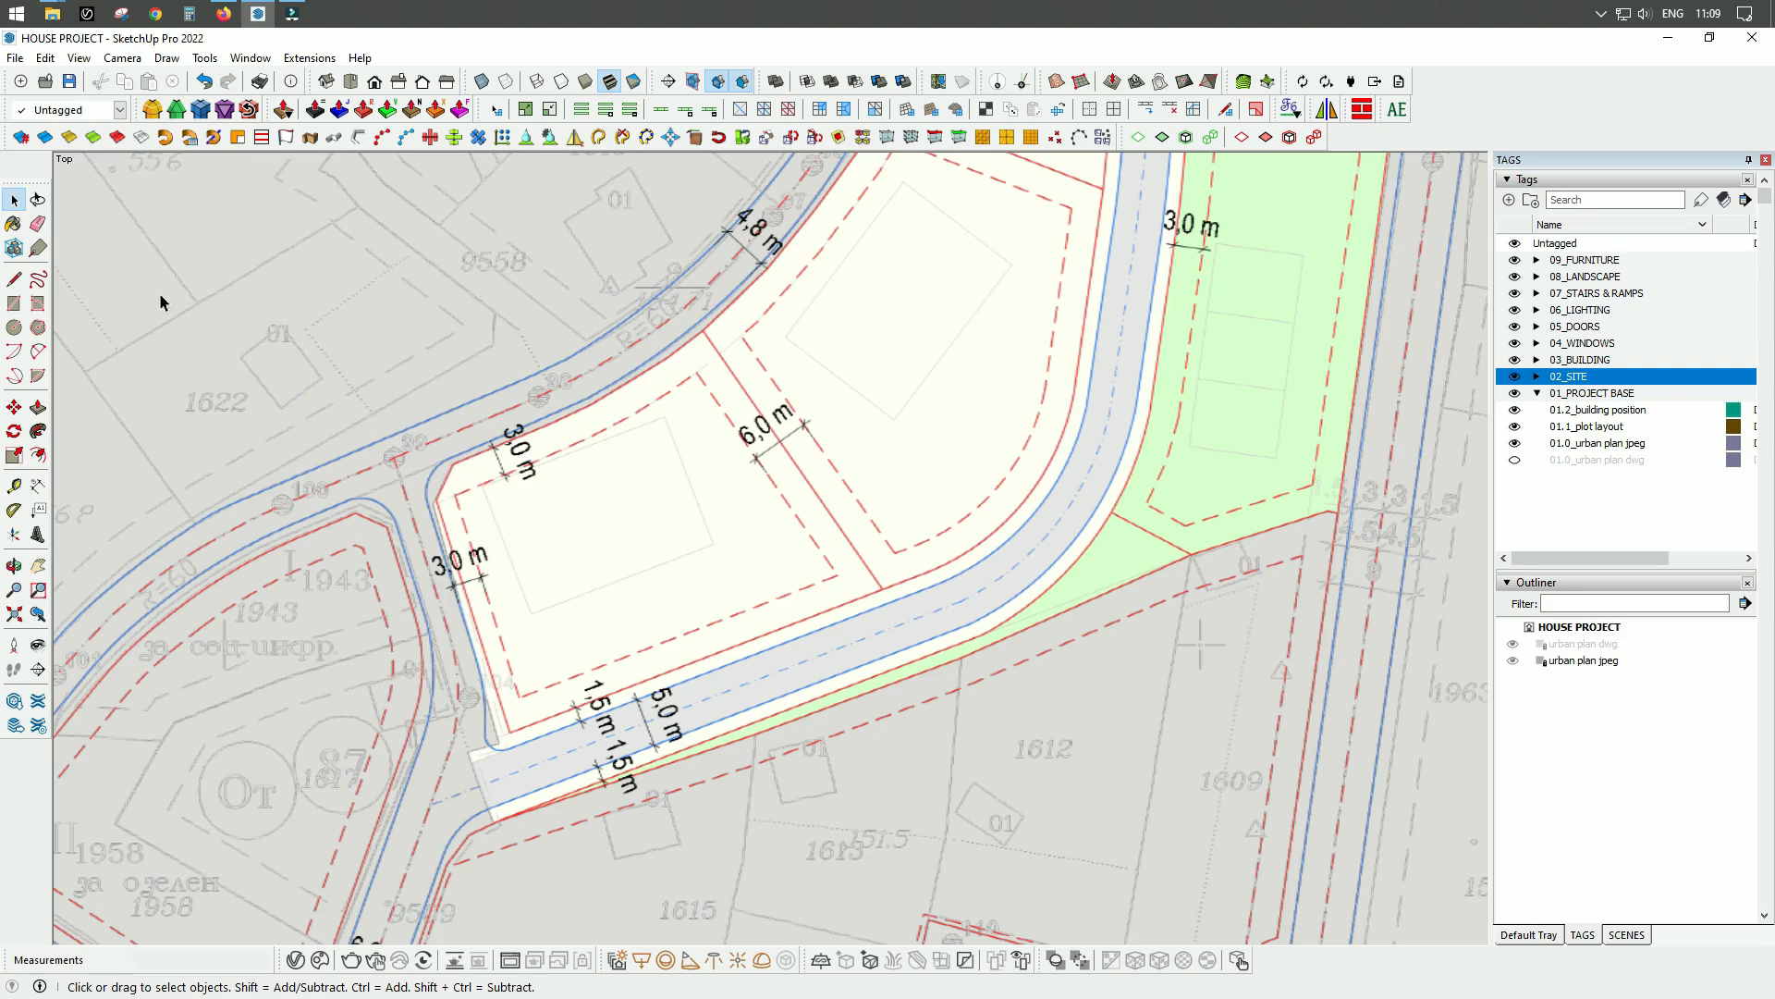
left_click(14, 281)
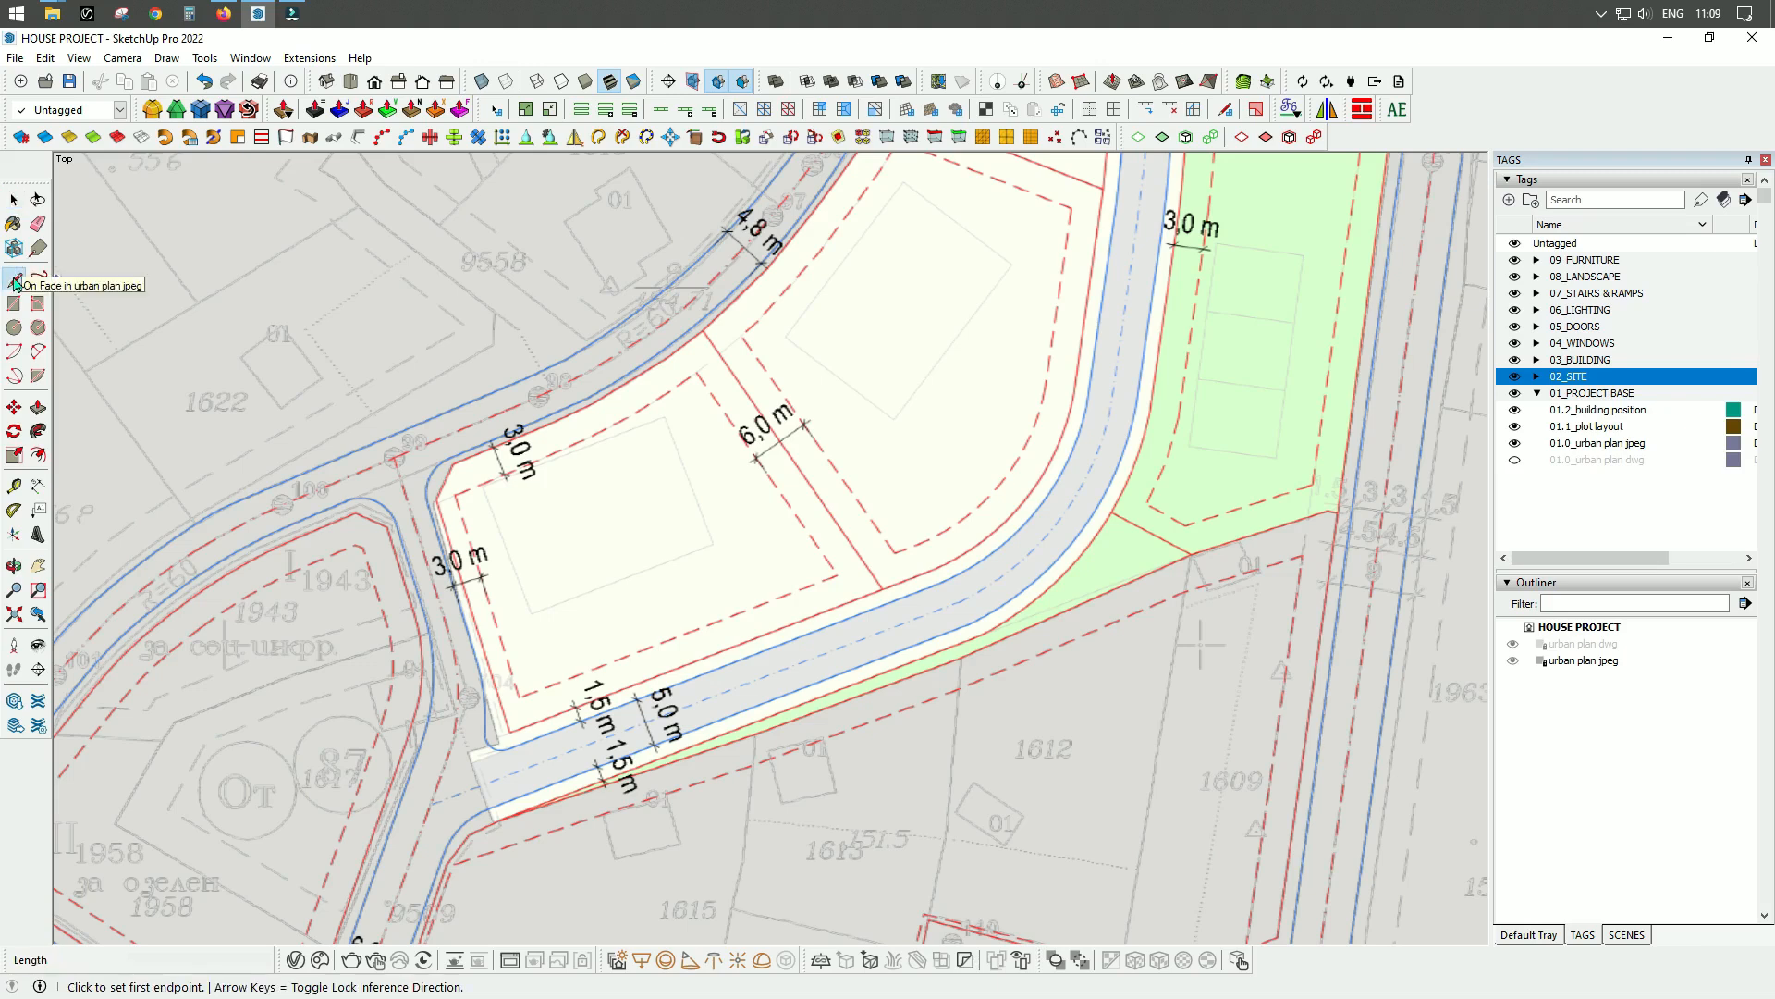
scroll(642, 500, "up", 1)
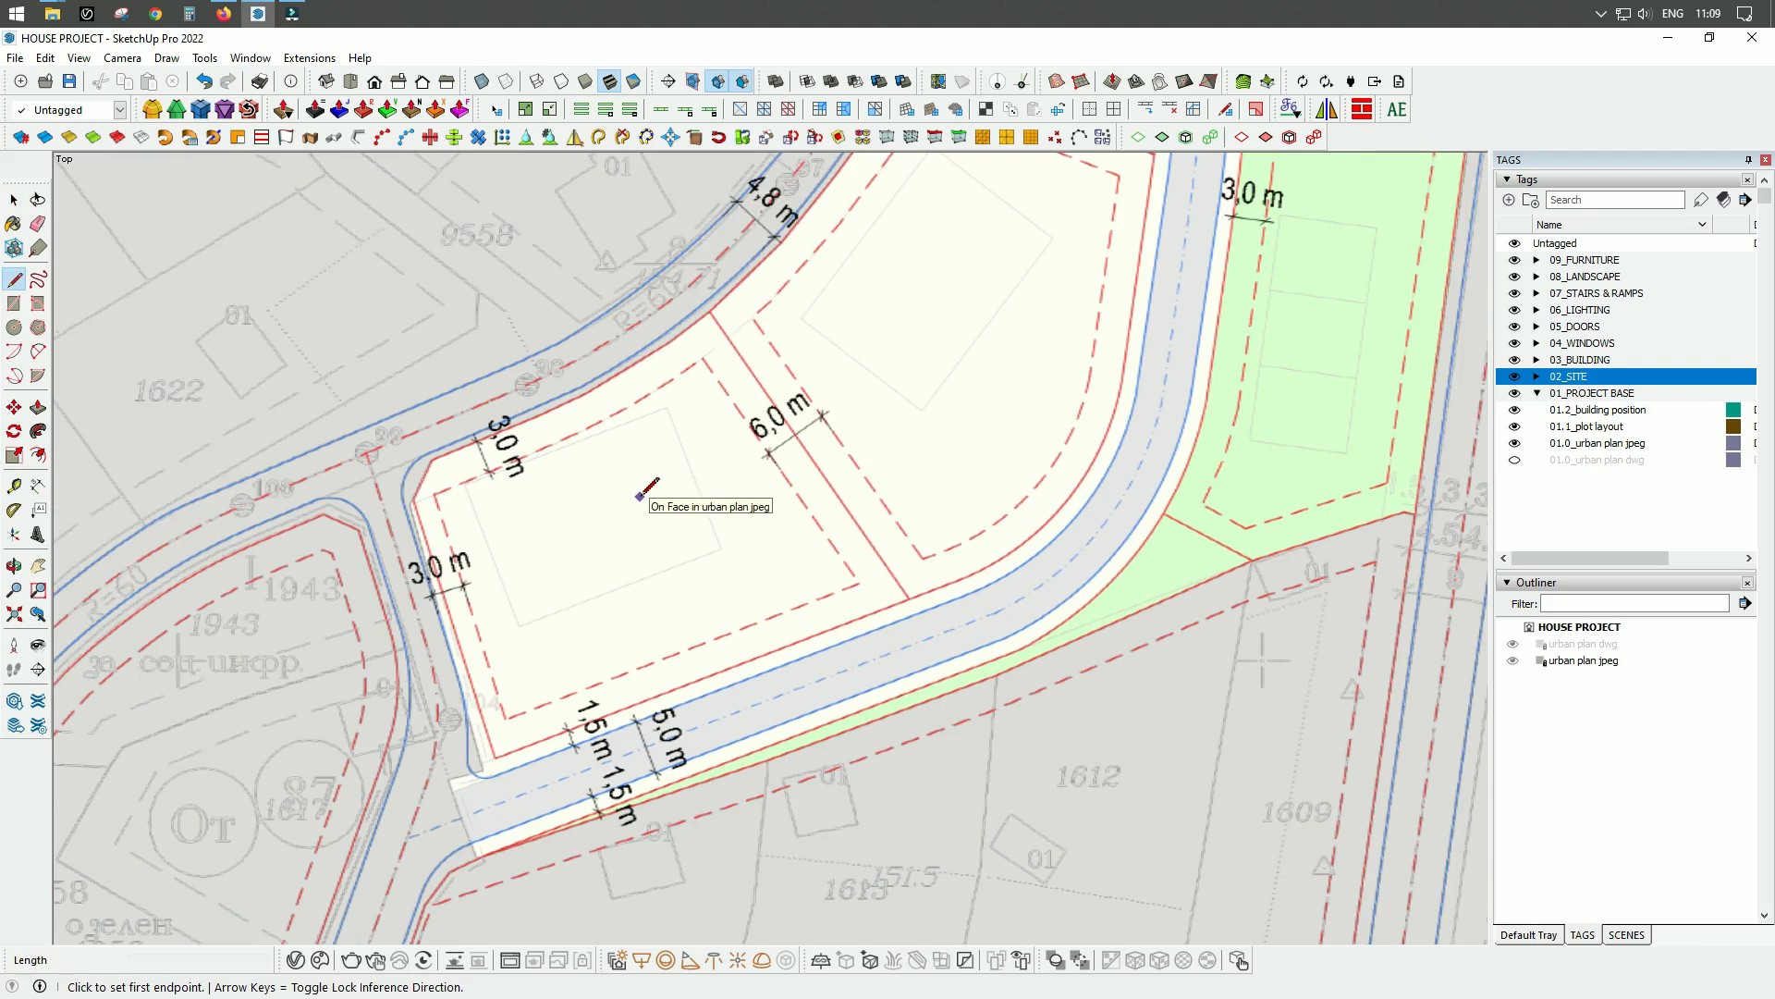
scroll(597, 601, "up", 1)
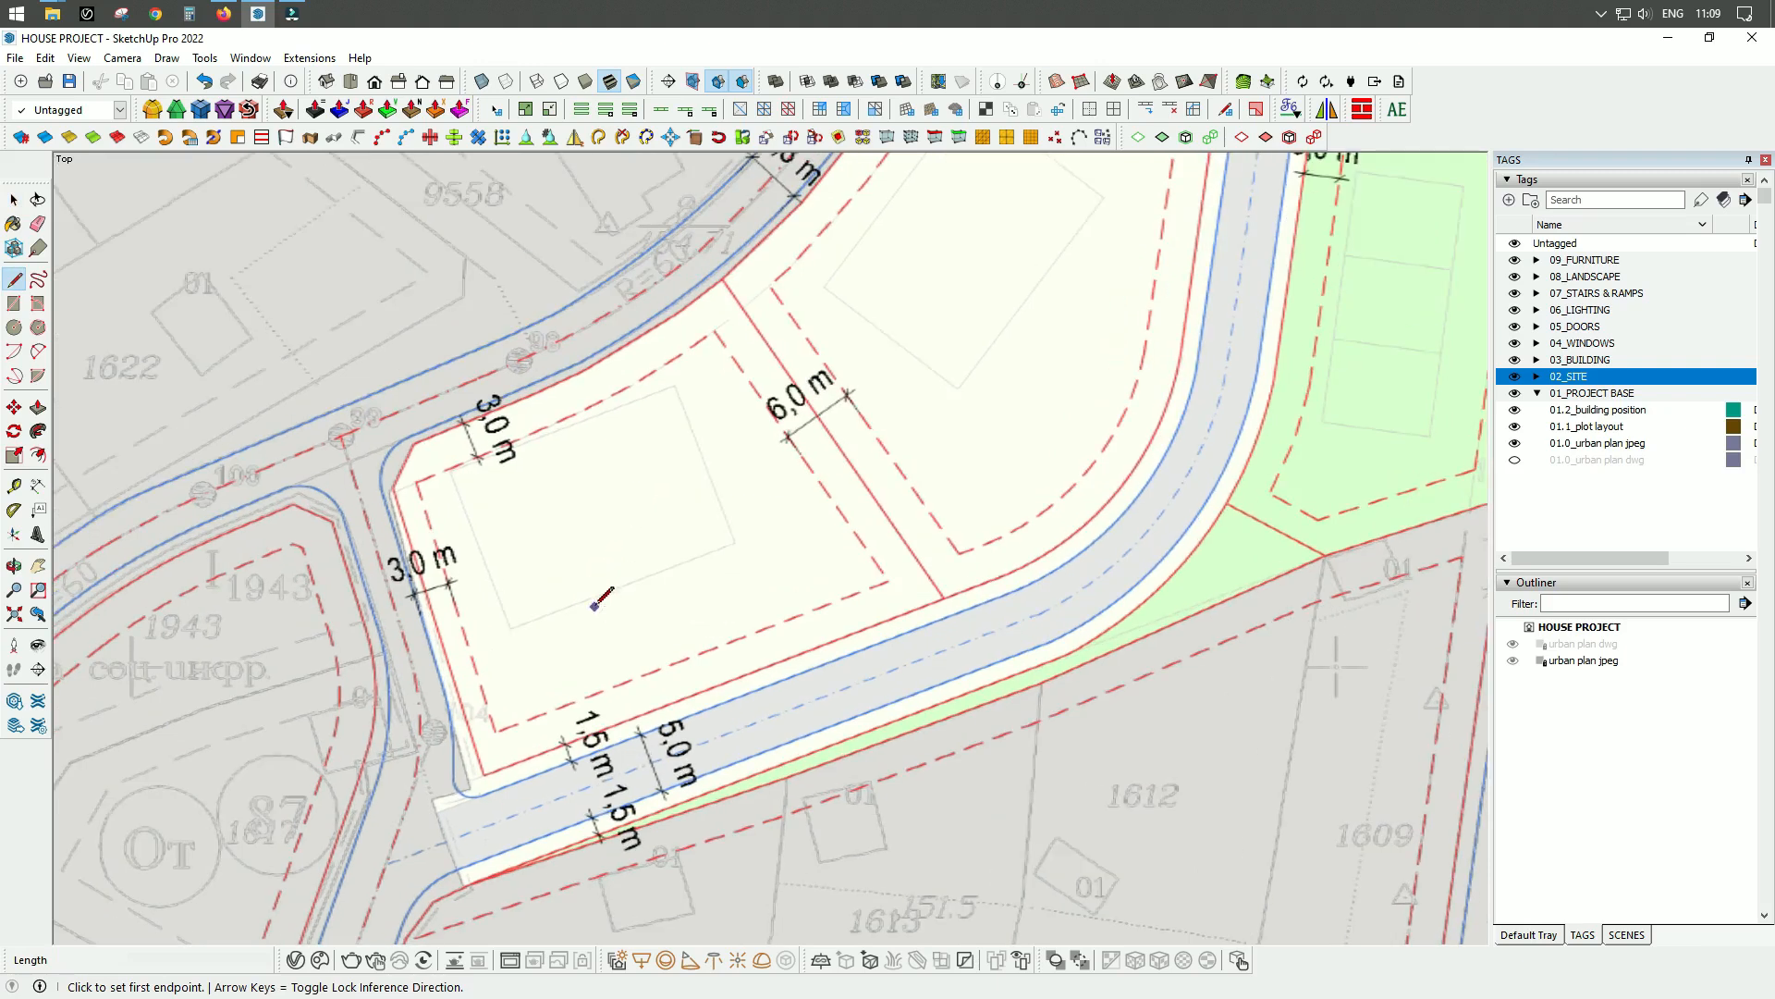
scroll(555, 720, "up", 2)
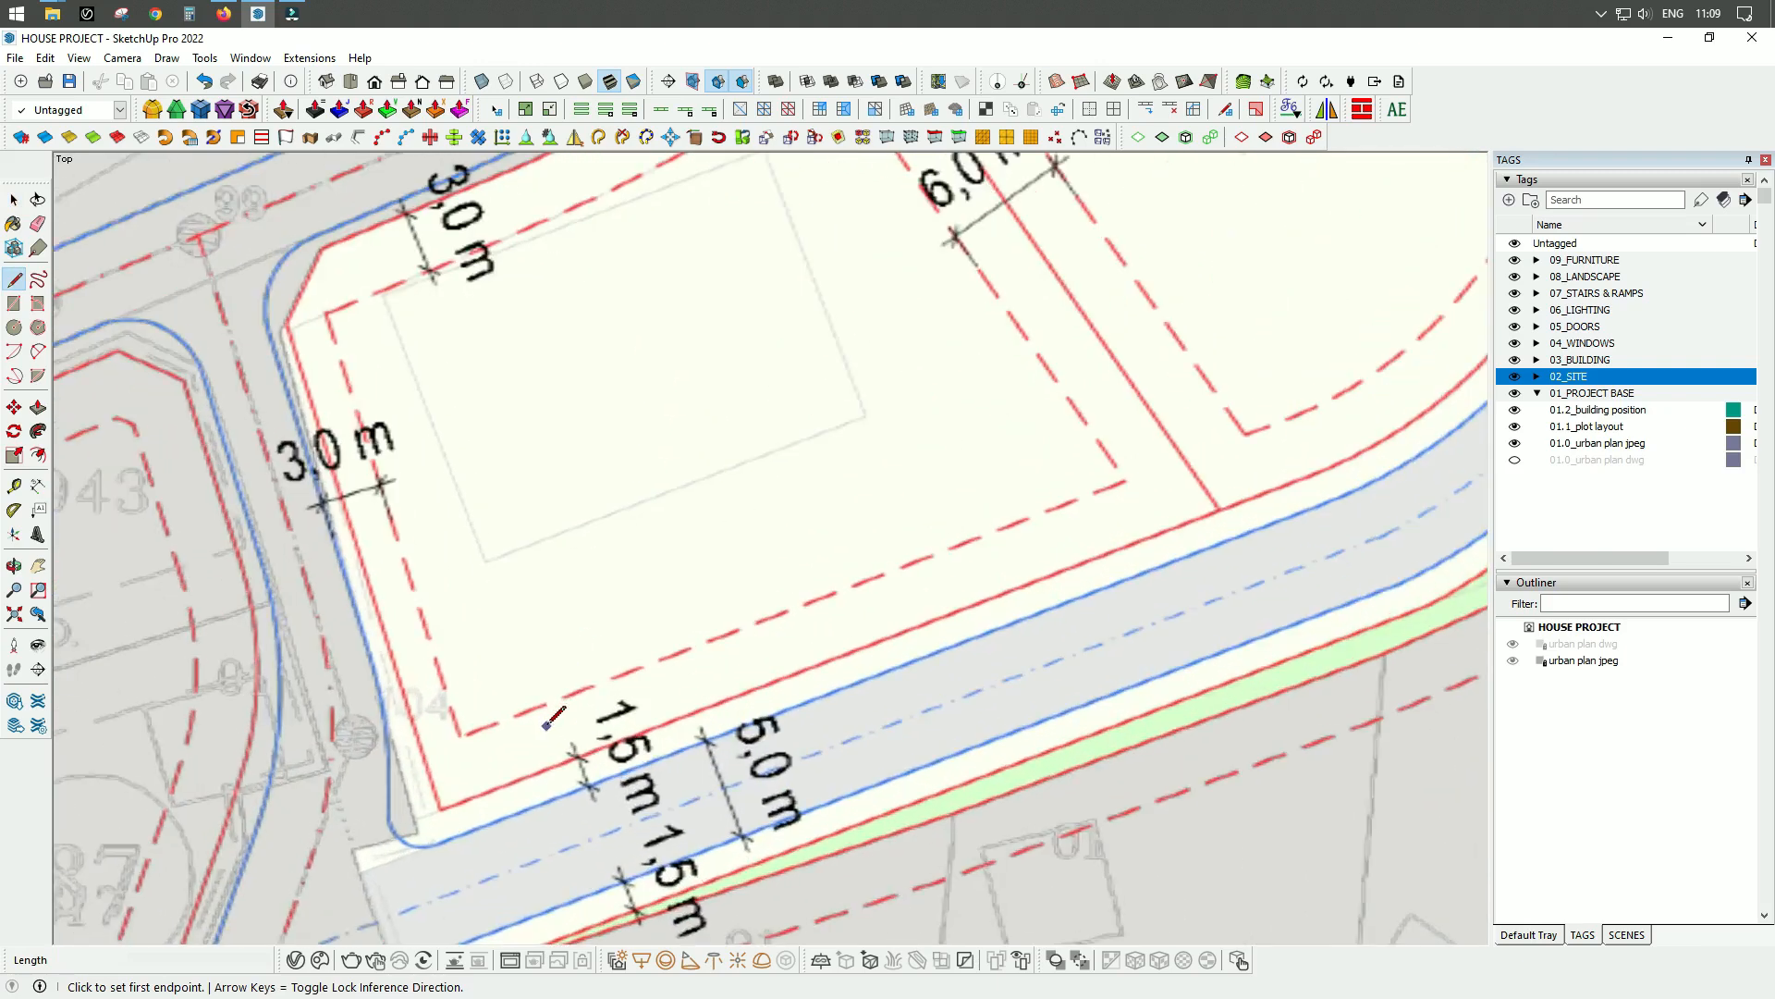
left_click(441, 809)
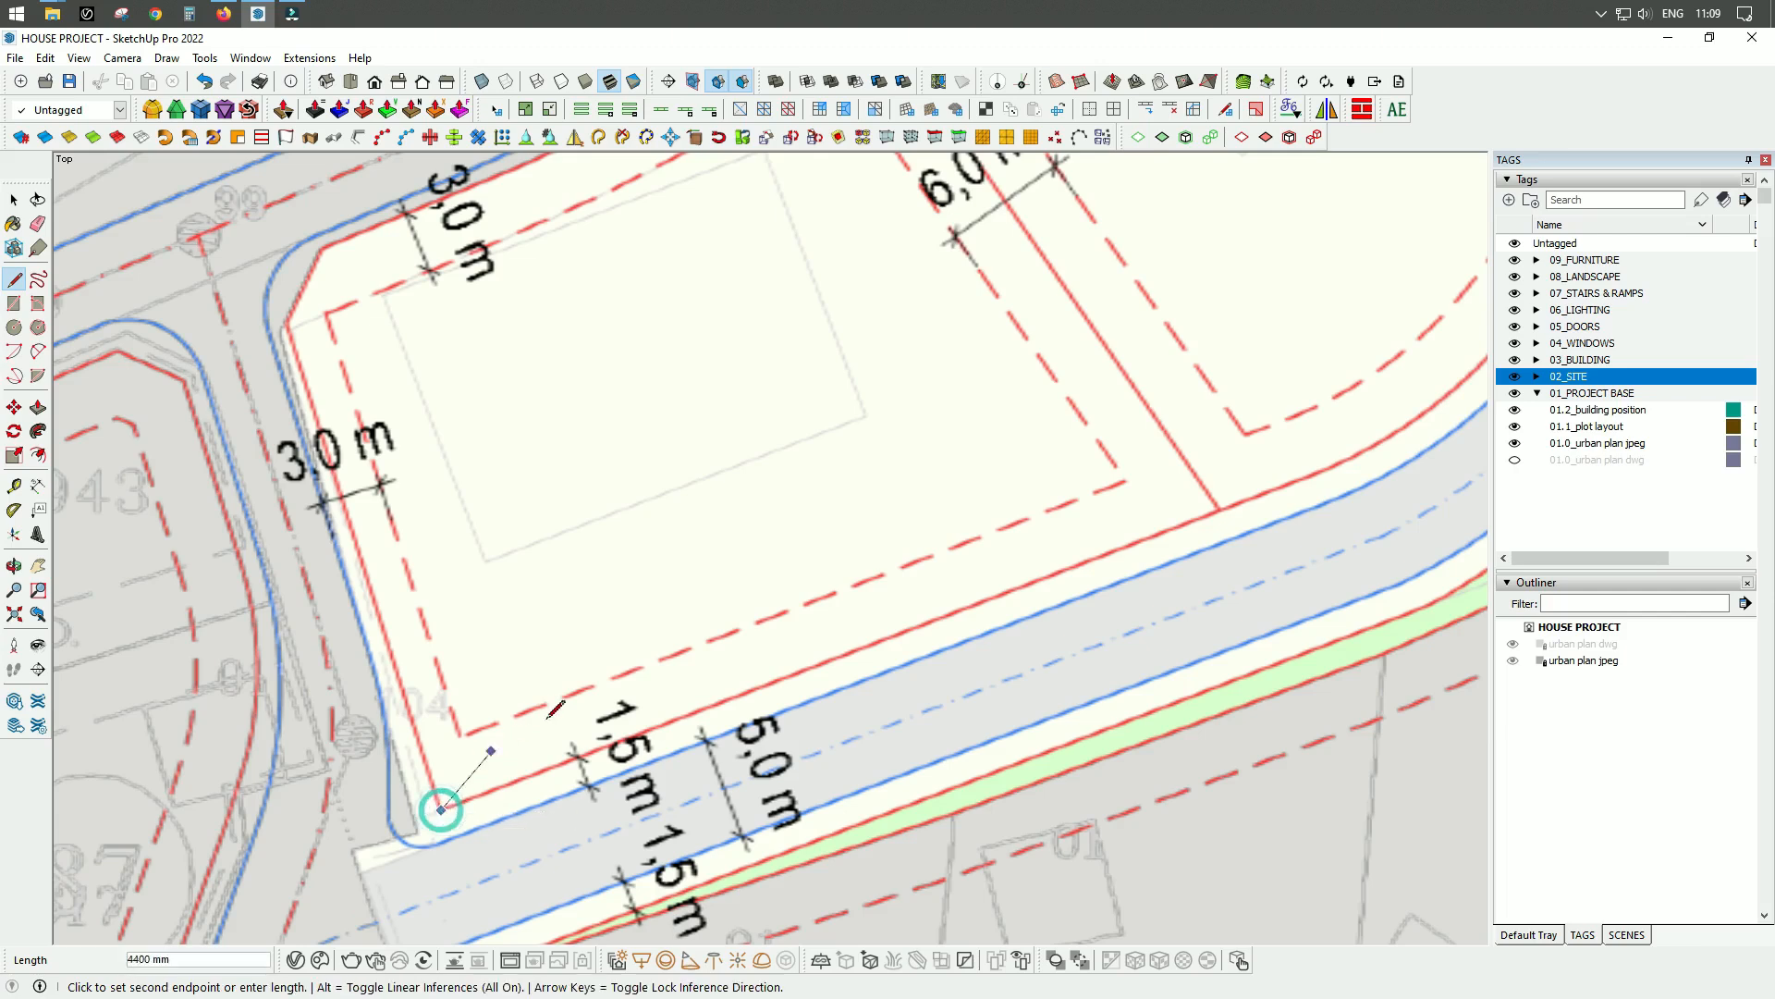
scroll(1187, 524, "up", 5)
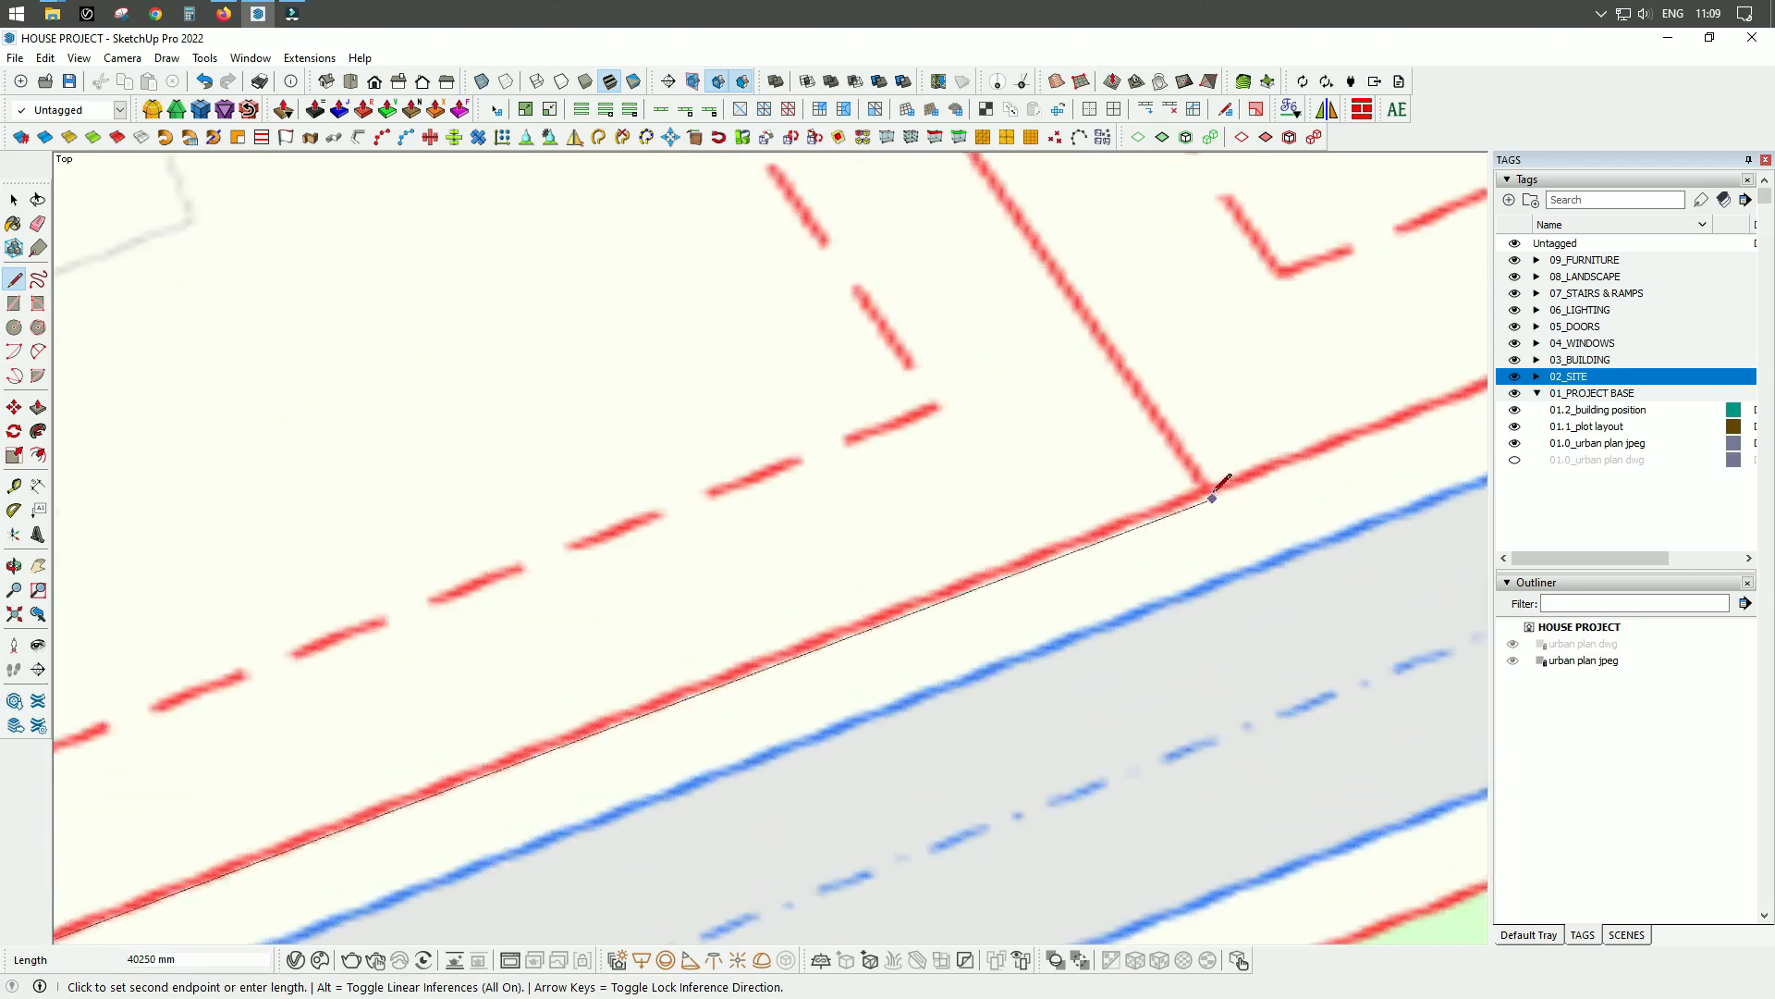
left_click(1210, 488)
Continue the line about 31750 mm along the red dividing boundary past the 6,0 m dimension, up to the curved road edge.
scroll(1097, 688, "down", 2)
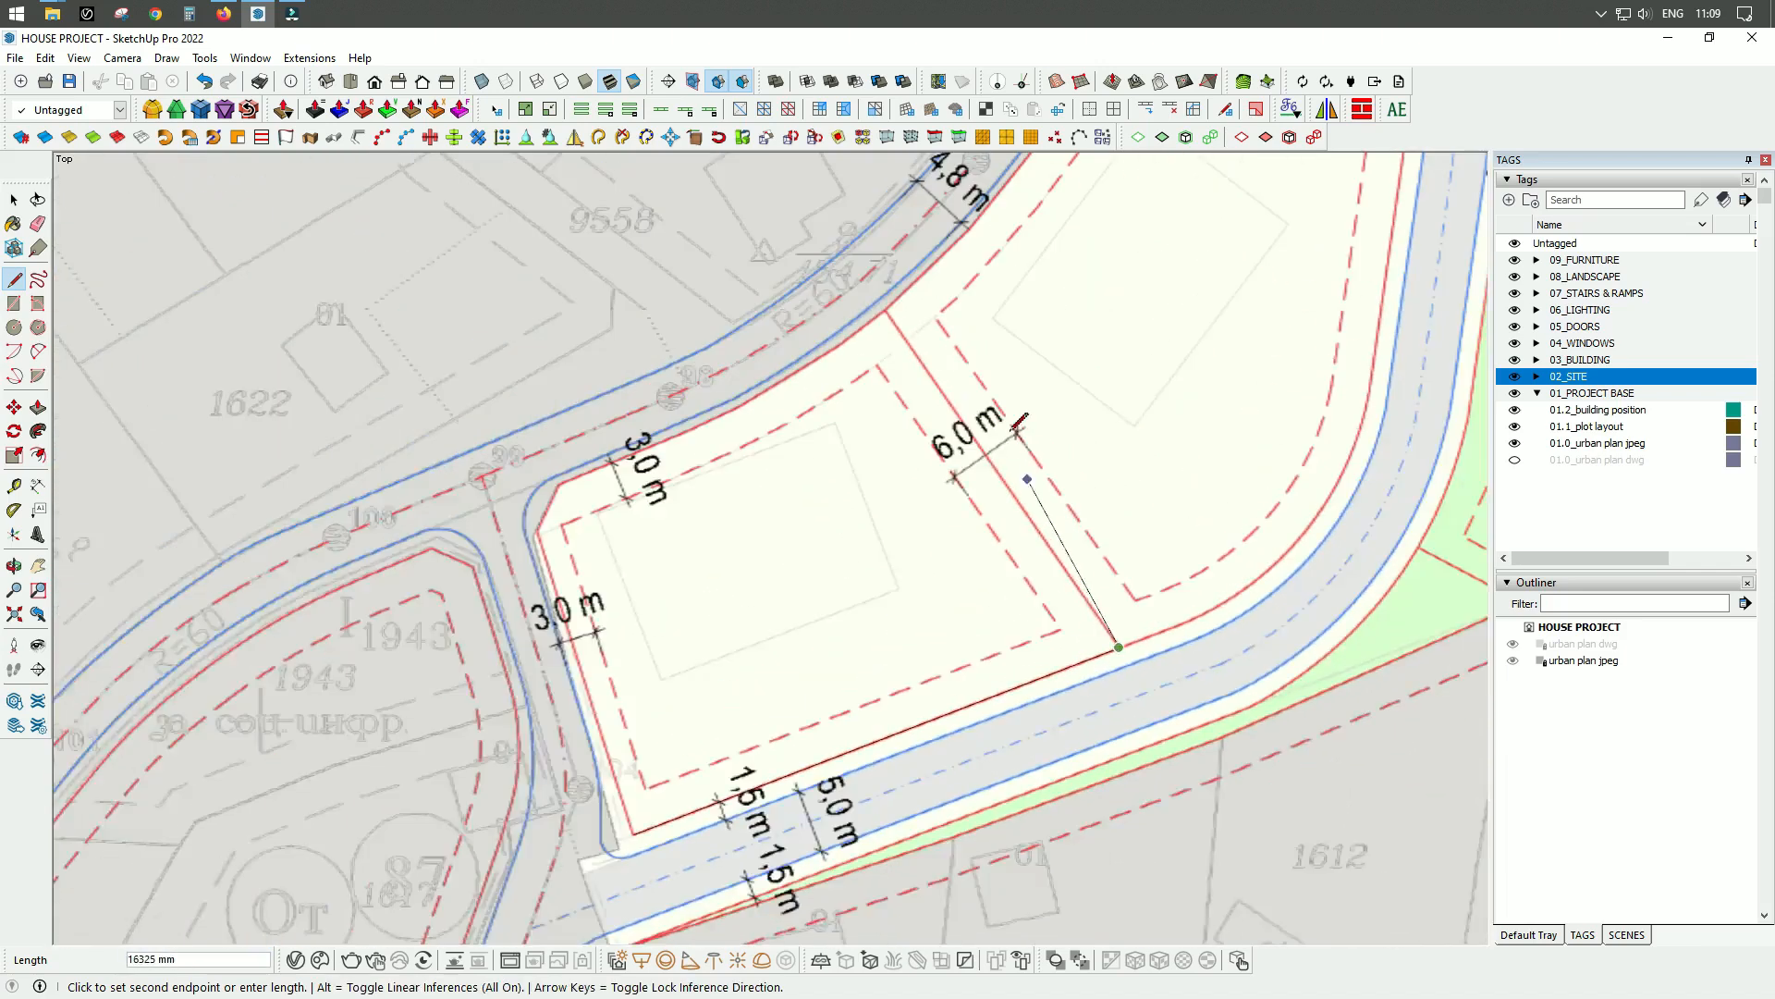
scroll(784, 206, "up", 5)
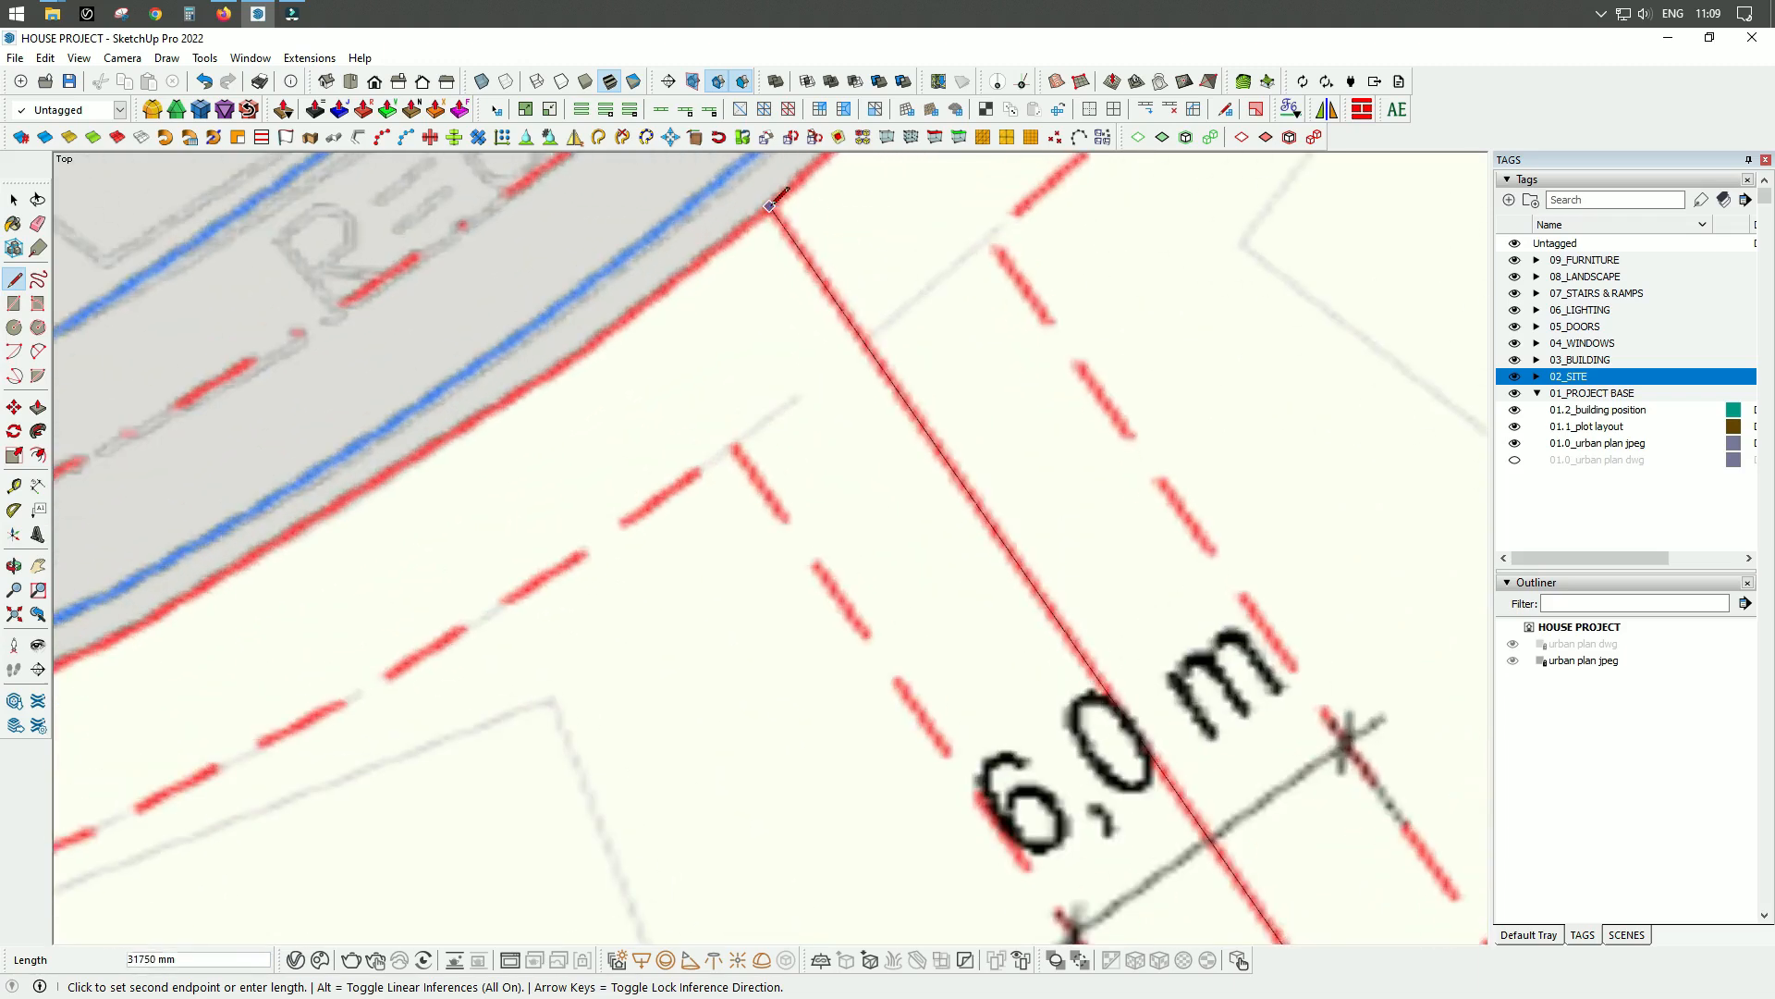
left_click(770, 205)
scroll(813, 297, "down", 3)
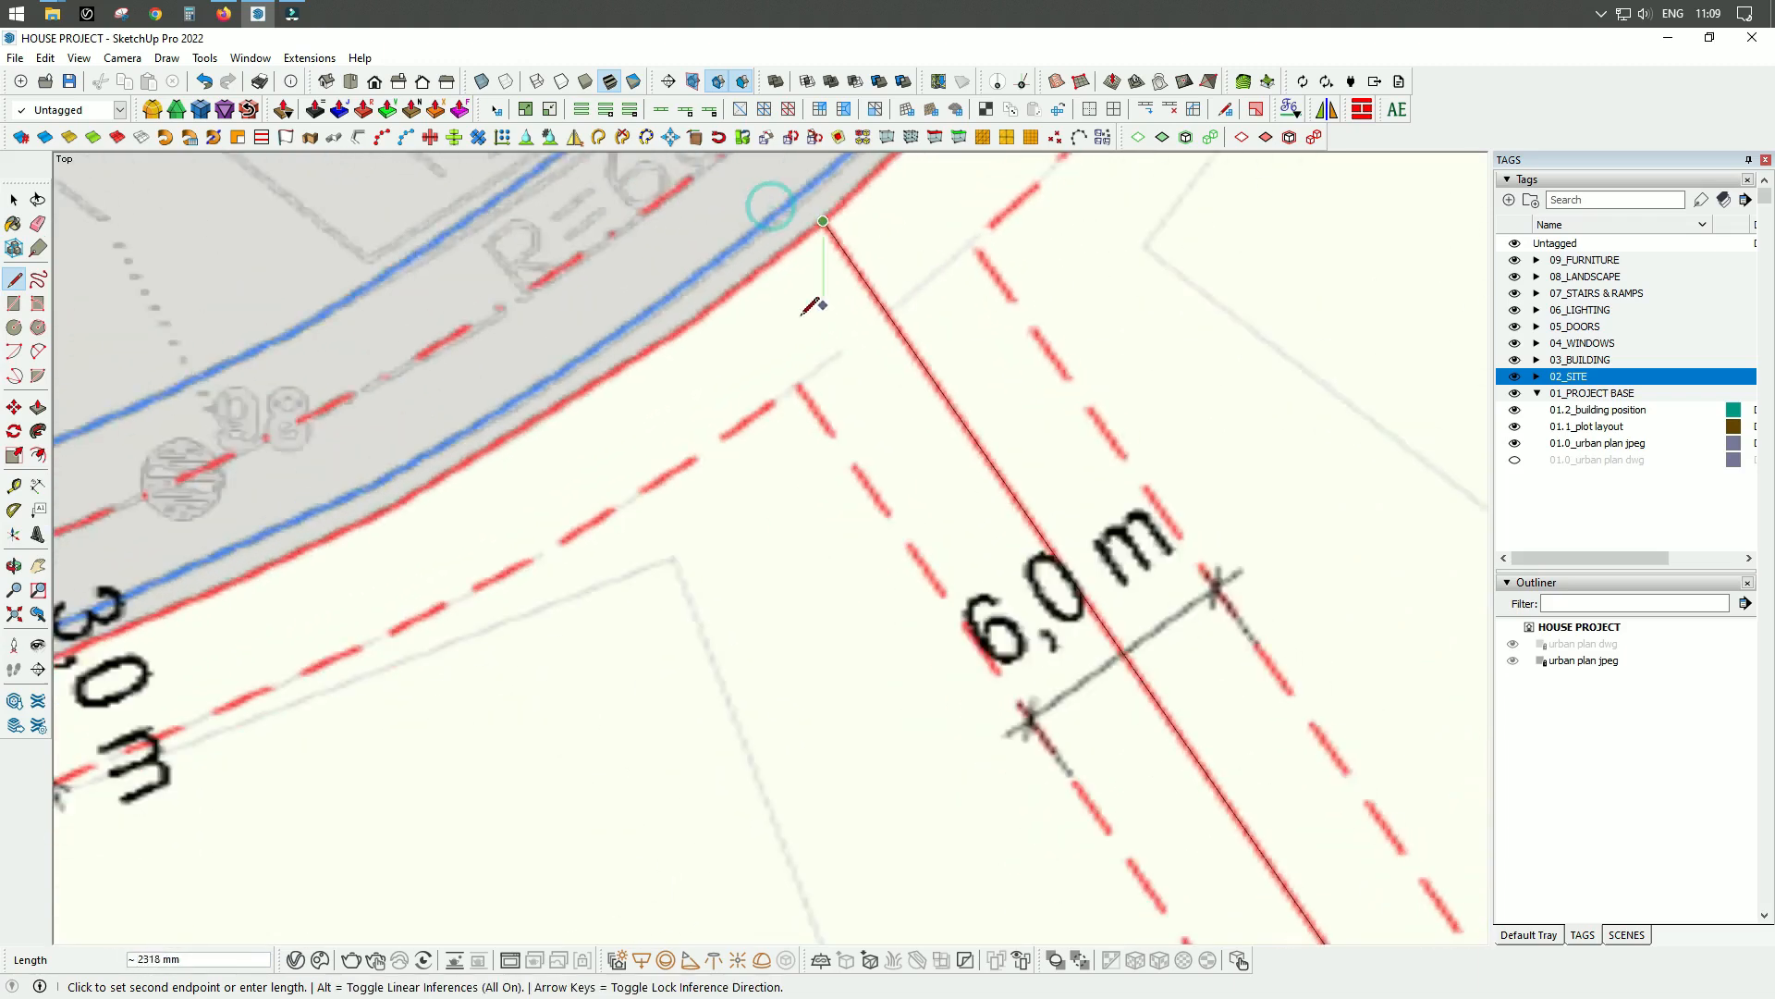
Trace the plot's curved upper road edge with connected line segments along the red boundary, ending at the chamfered northwestern corner.
scroll(606, 329, "up", 3)
scroll(603, 329, "down", 3)
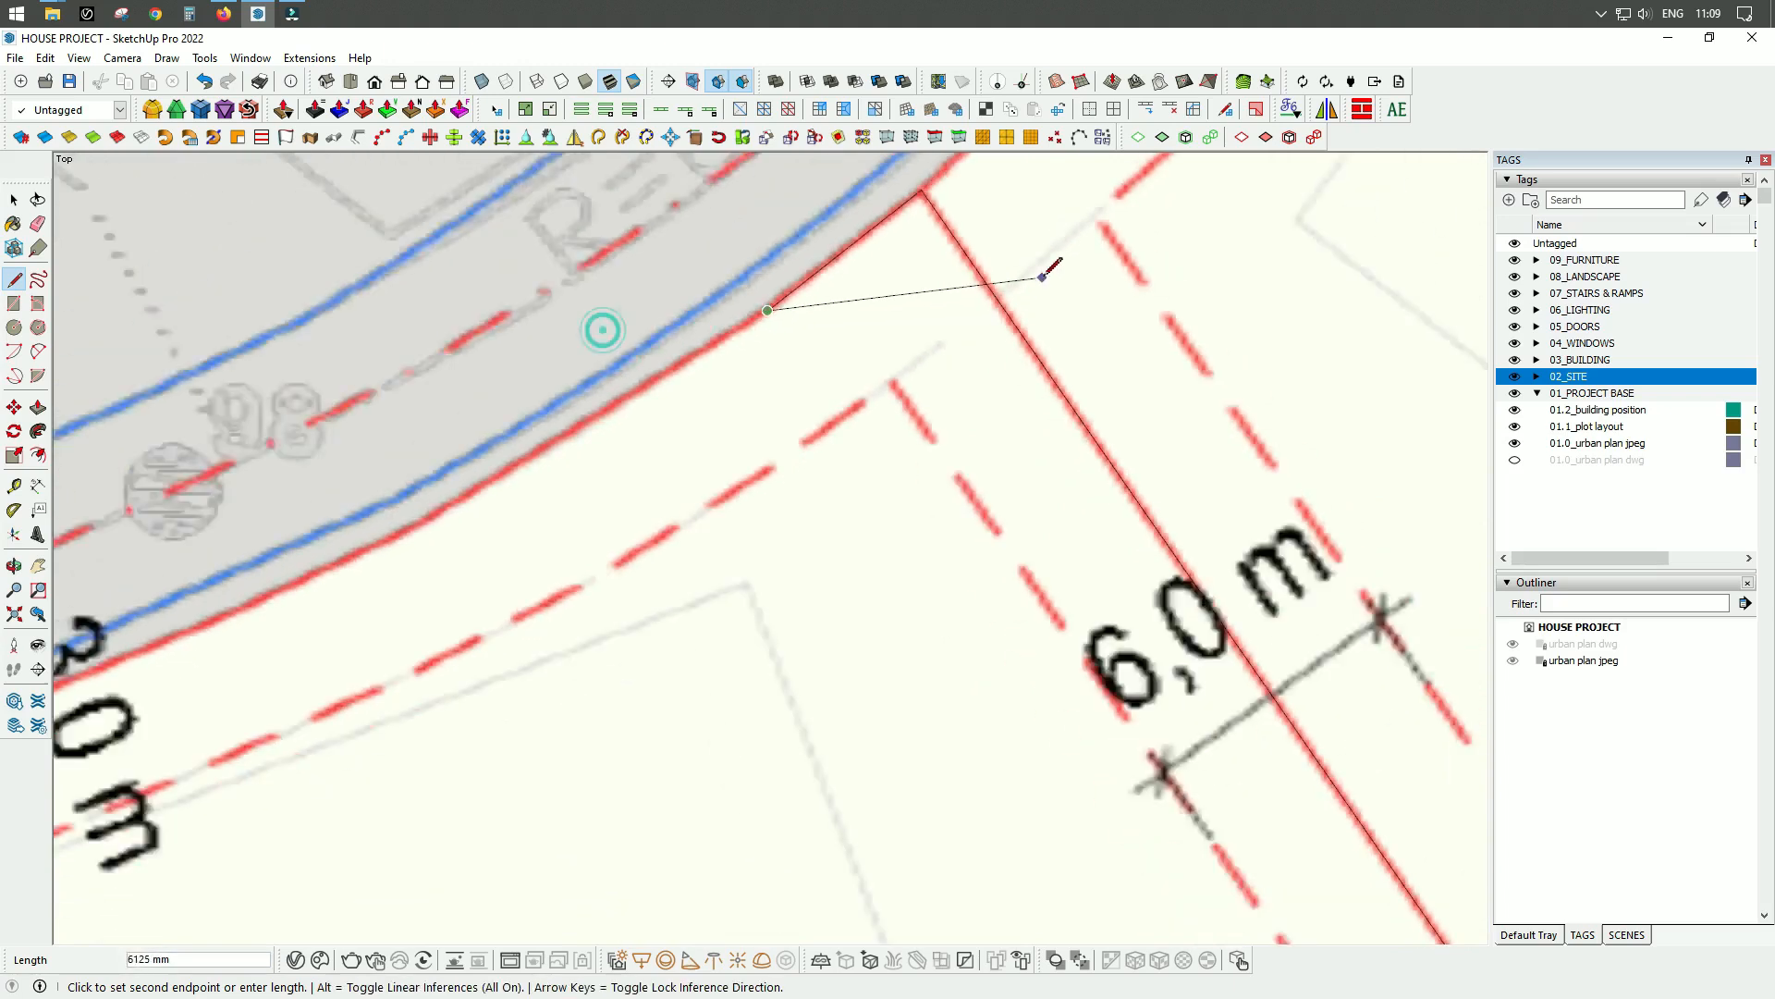
scroll(543, 484, "up", 4)
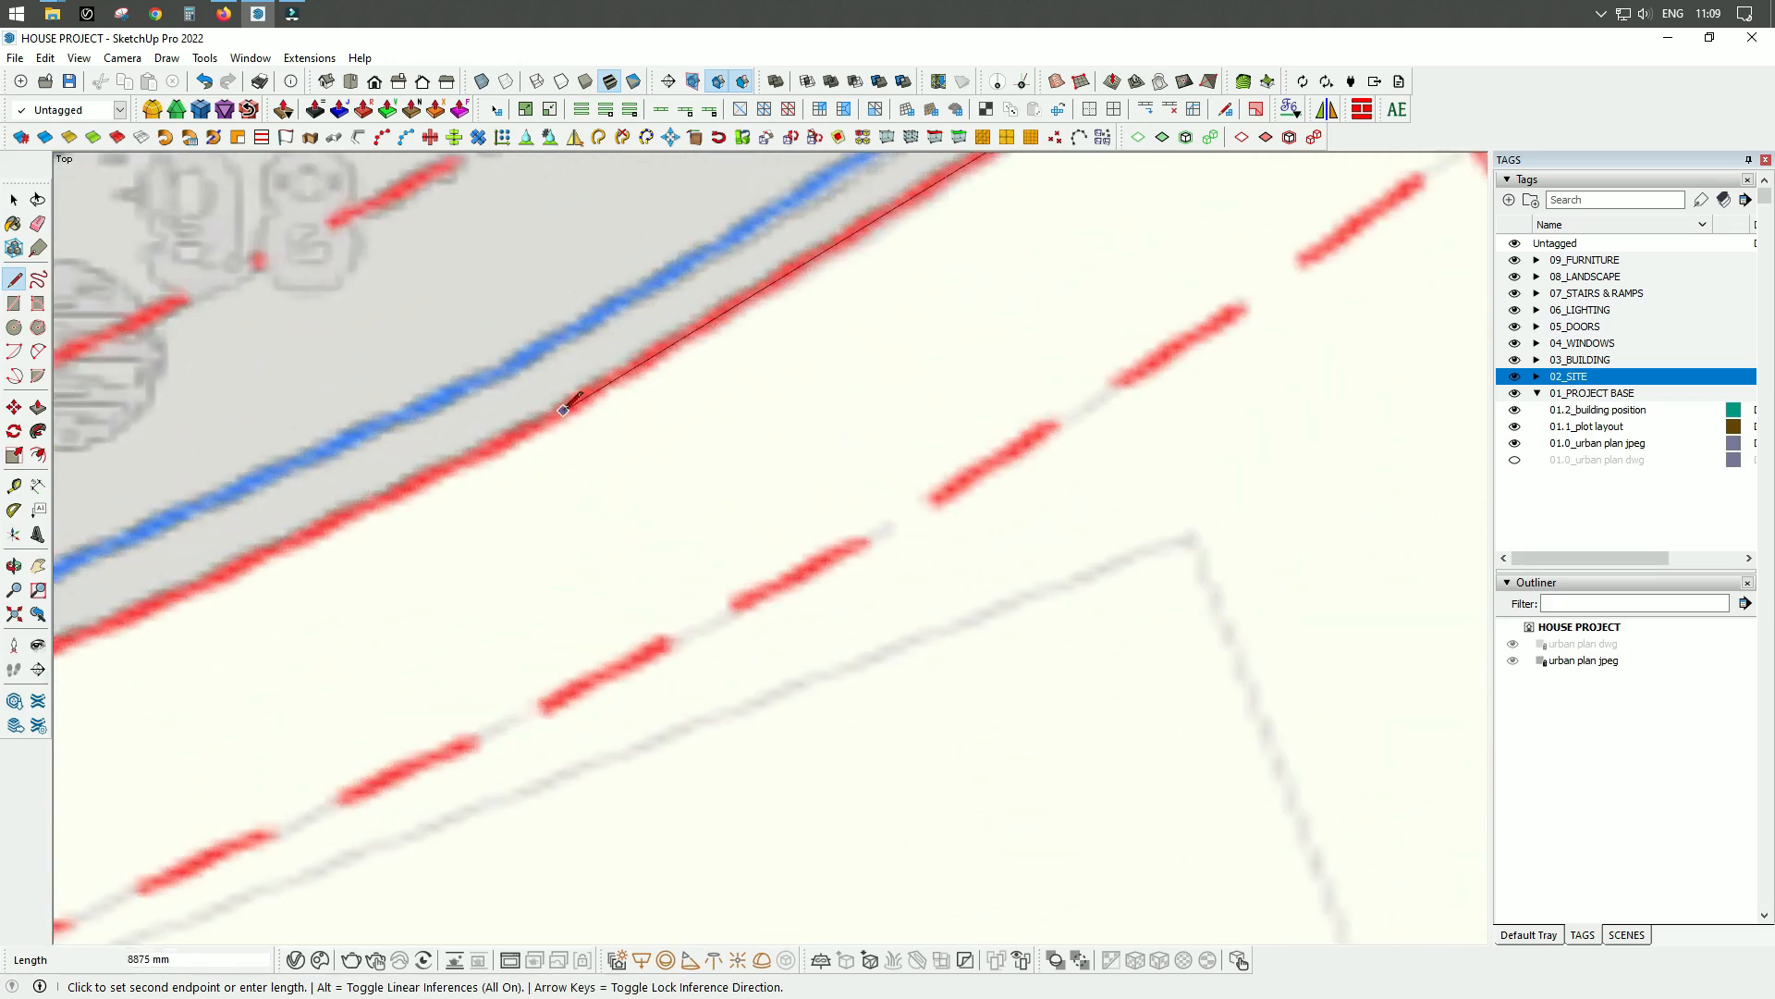
left_click(559, 419)
scroll(1145, 312, "down", 2)
scroll(1145, 312, "down", 2)
scroll(447, 567, "up", 5)
left_click(387, 536)
Draw the plot's chamfered northwestern corner as a line 4000 mm long along the red boundary.
scroll(388, 535, "down", 3)
scroll(422, 723, "up", 4)
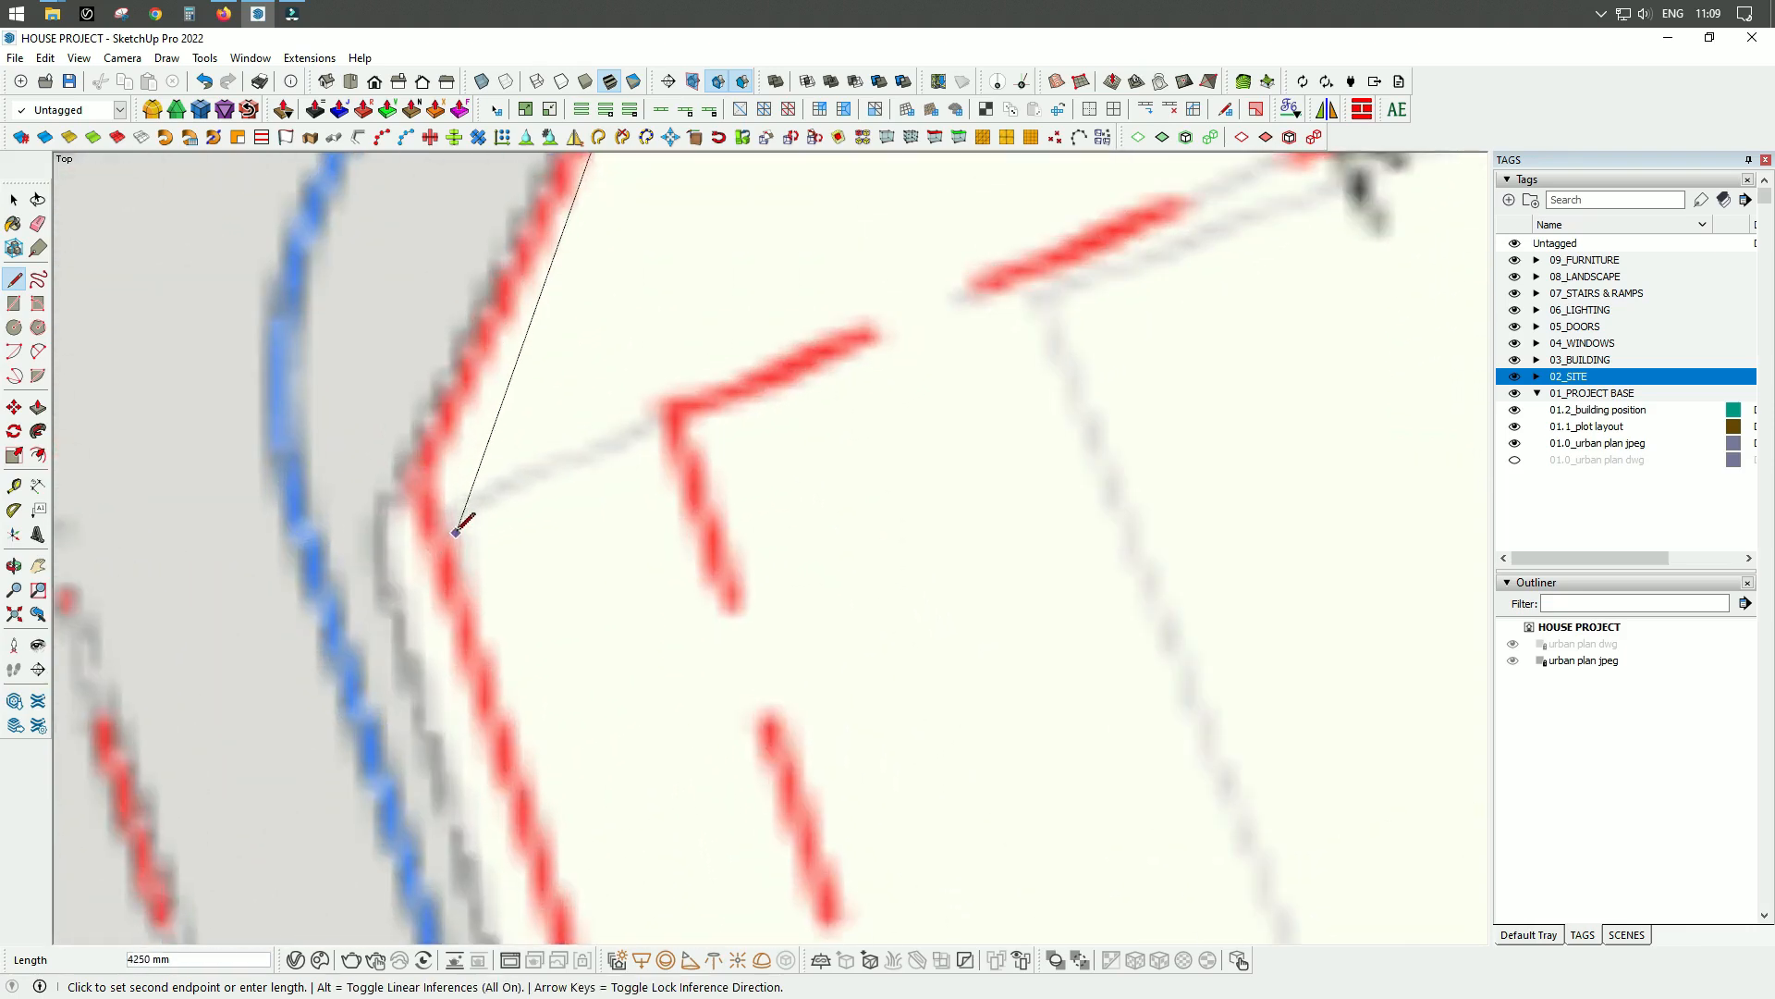
left_click(419, 478)
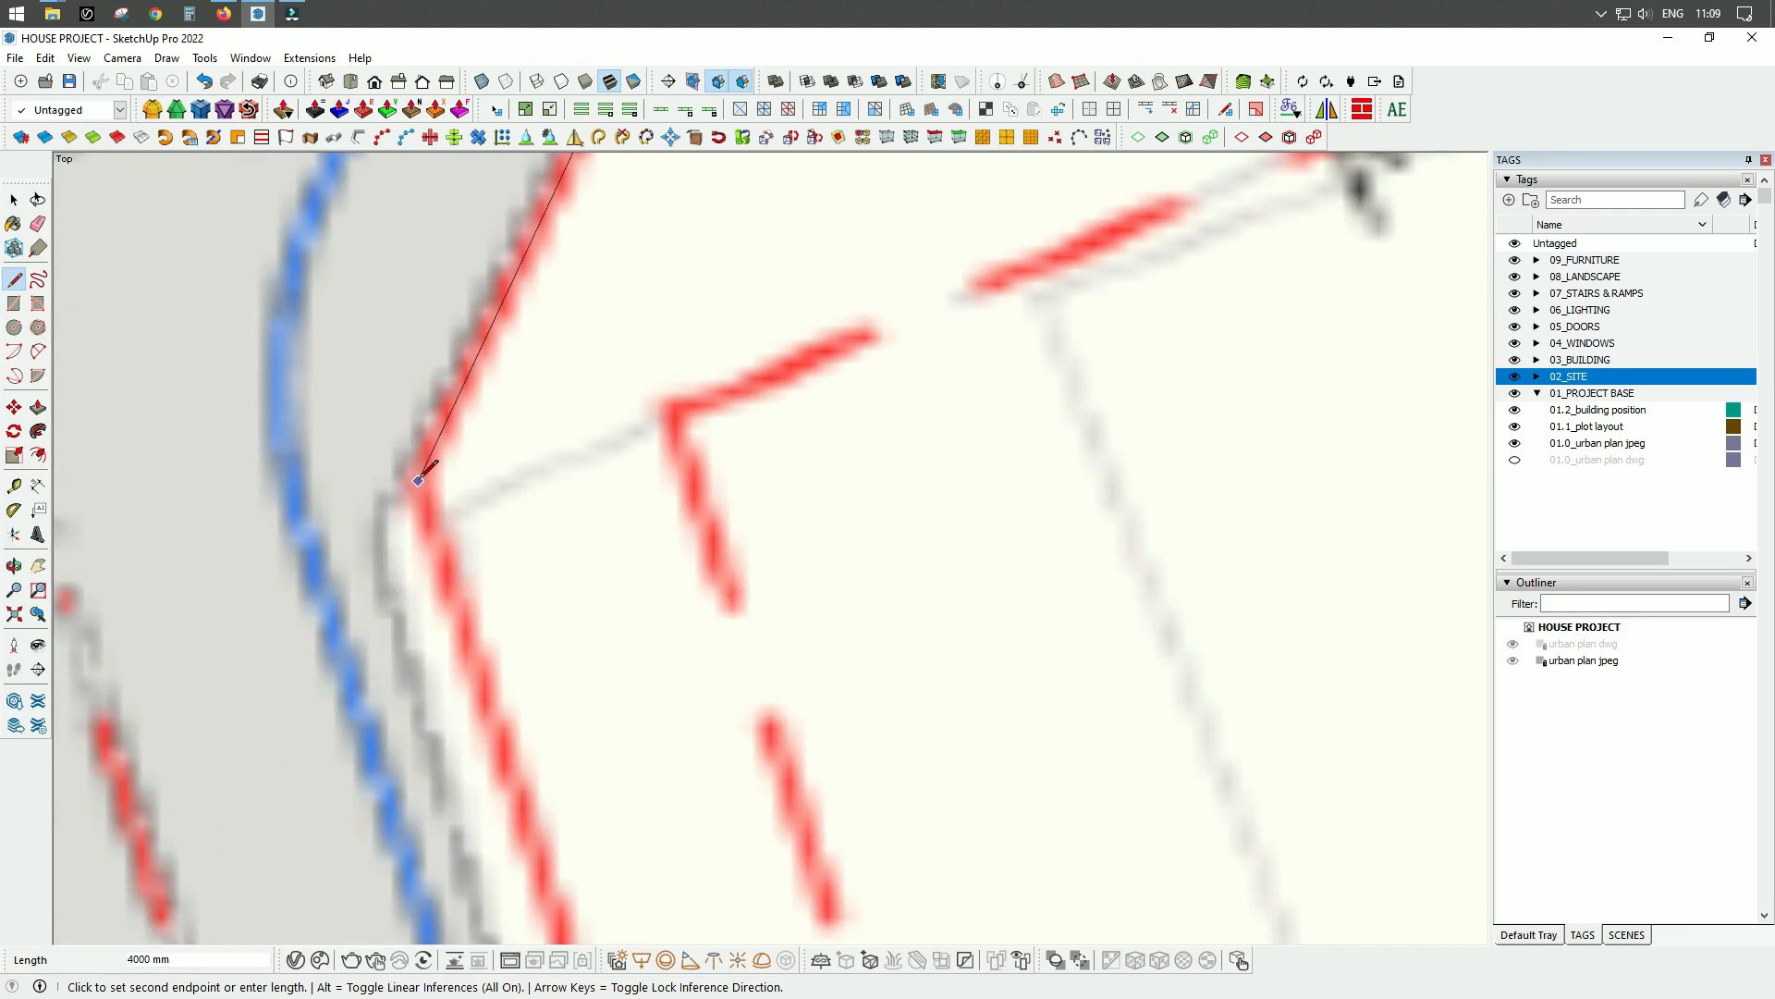
Close the plot outline with a line about 24579 mm long down the western red boundary to the first line's endpoint.
scroll(424, 478, "up", 3)
scroll(605, 262, "down", 3)
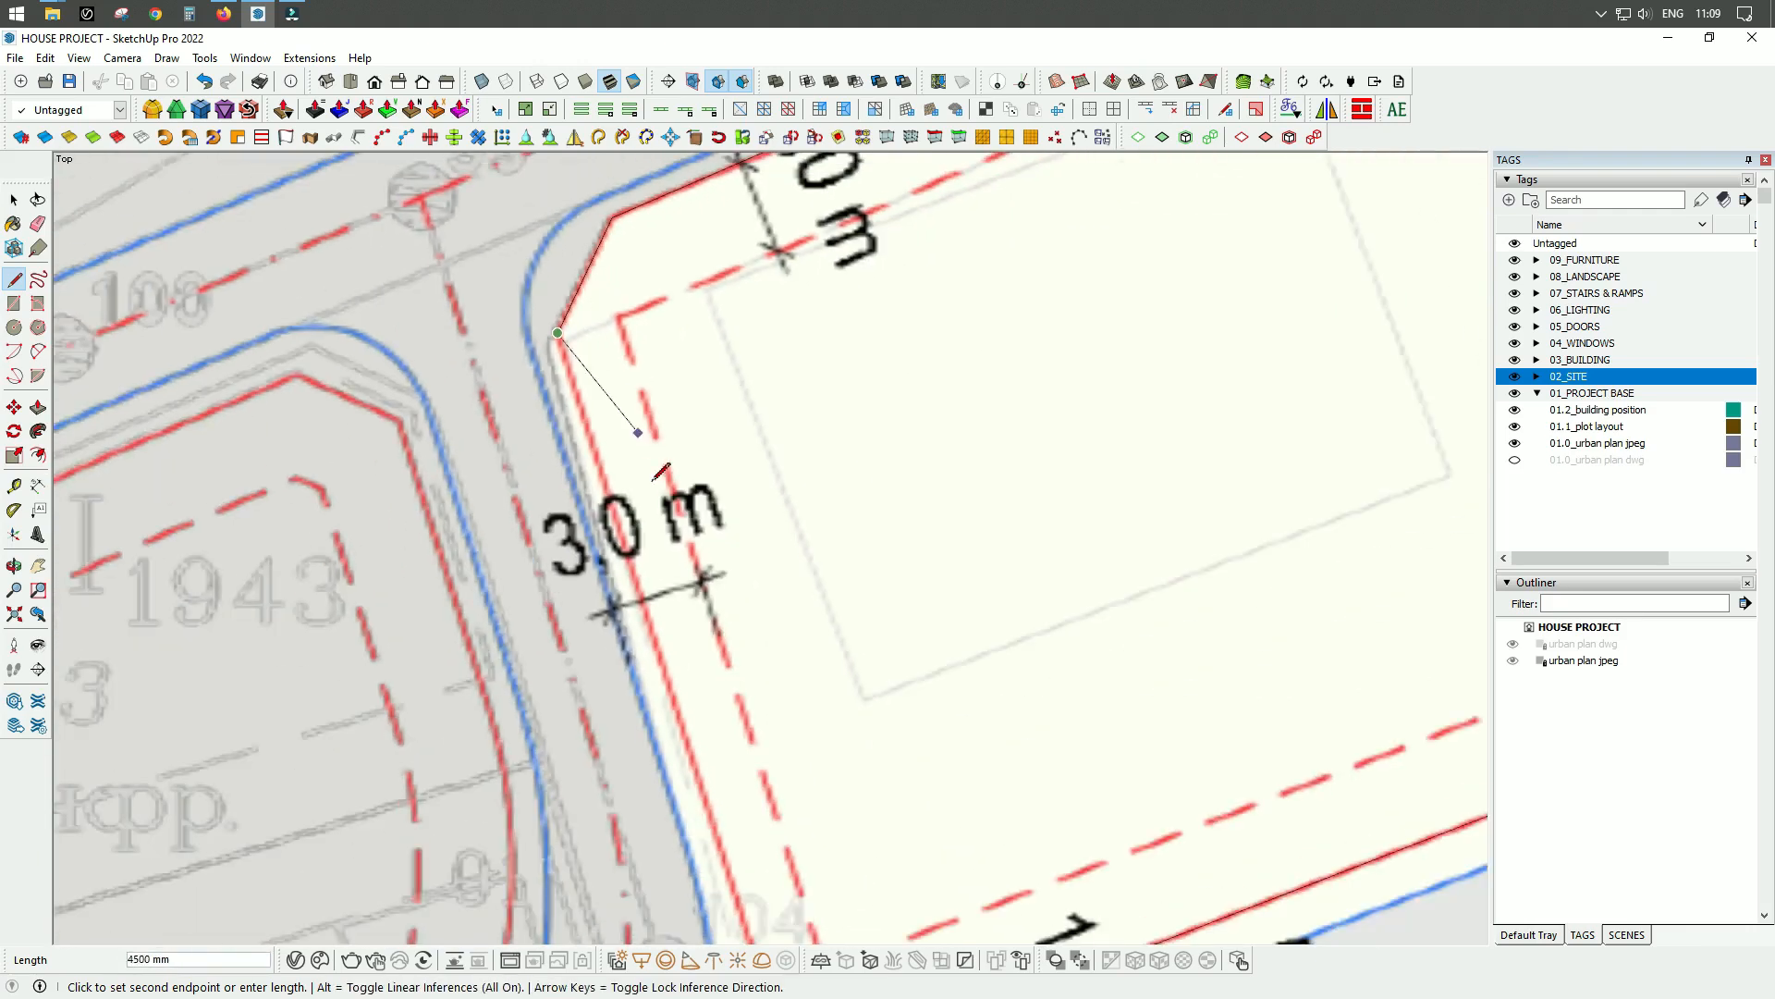
scroll(693, 733, "up", 3)
scroll(691, 735, "up", 4)
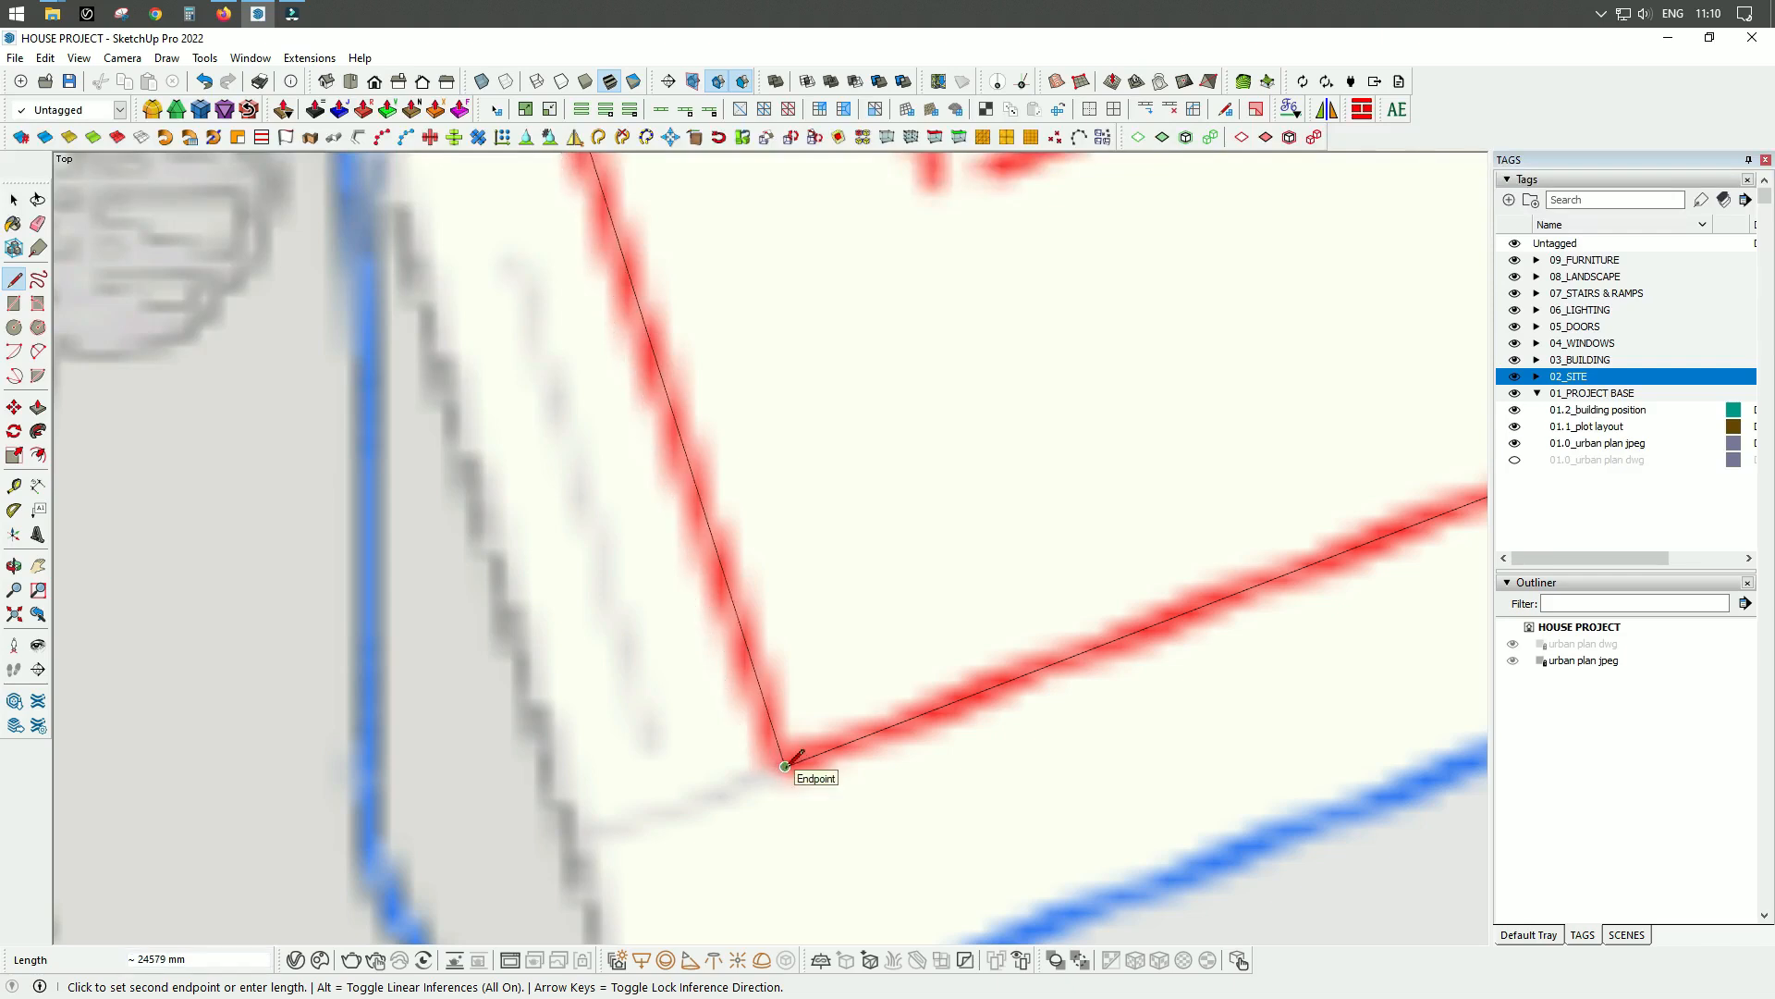
left_click(785, 766)
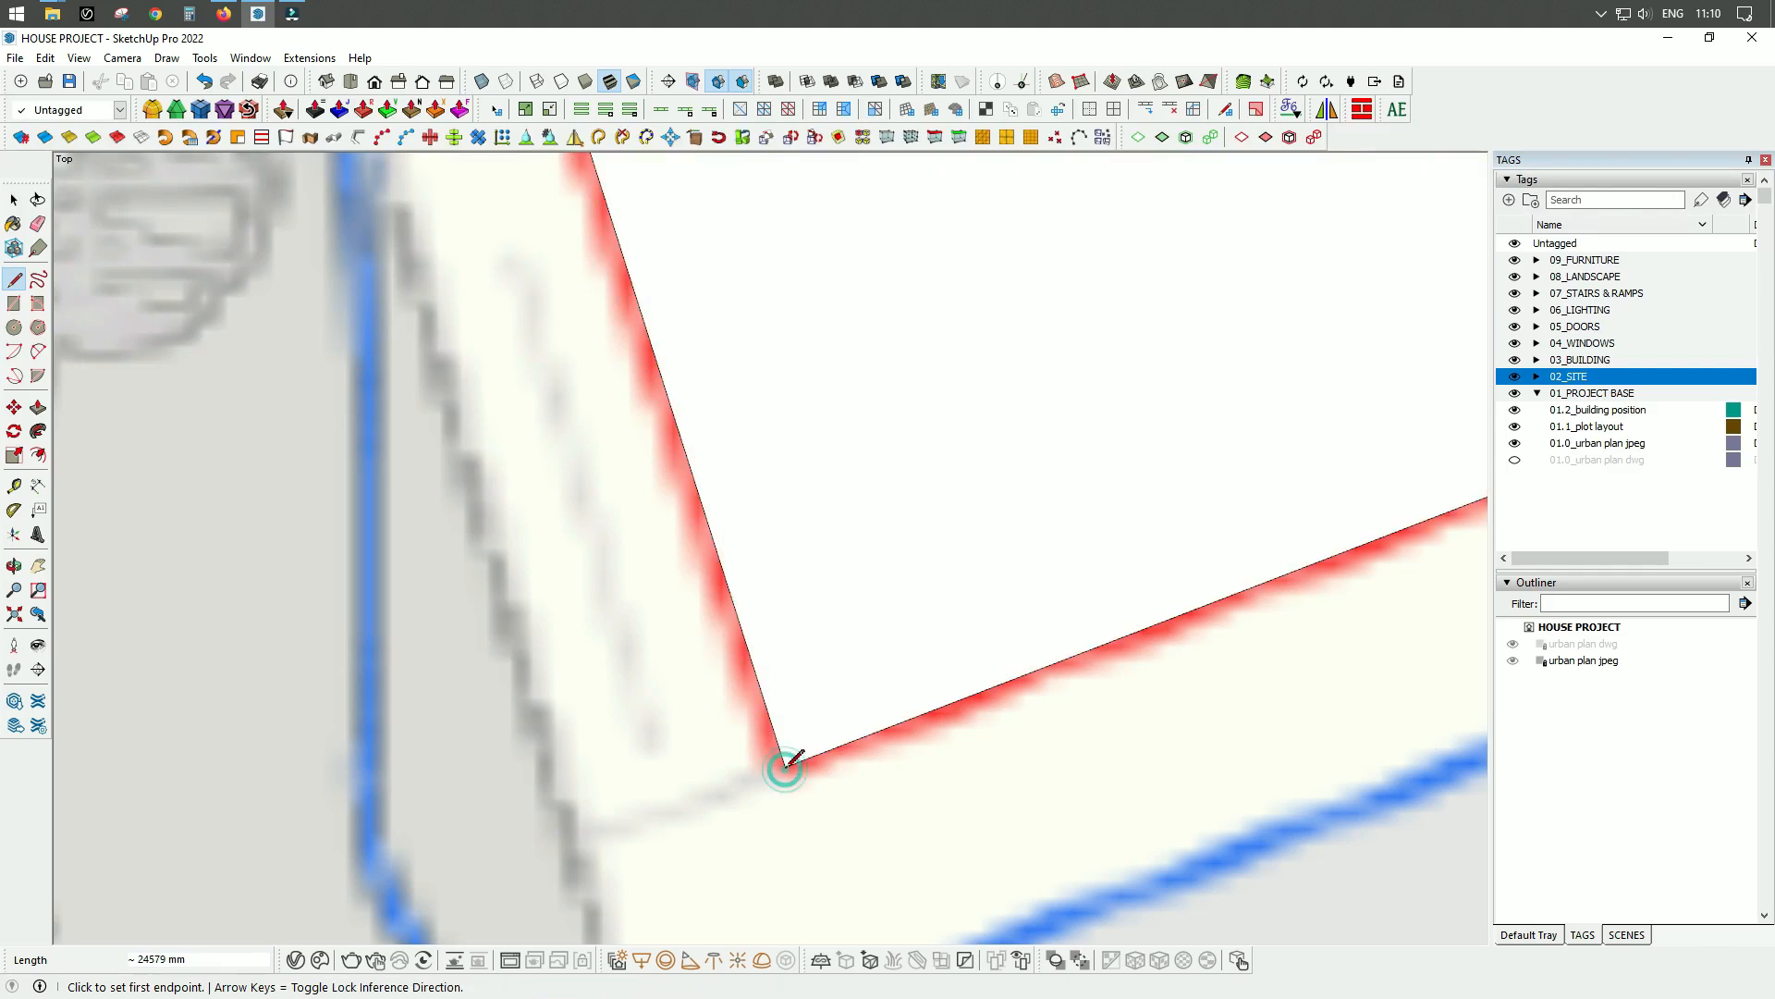
Examine the closed plot face against the urban plan image from an angled view.
scroll(787, 763, "down", 5)
scroll(787, 765, "down", 4)
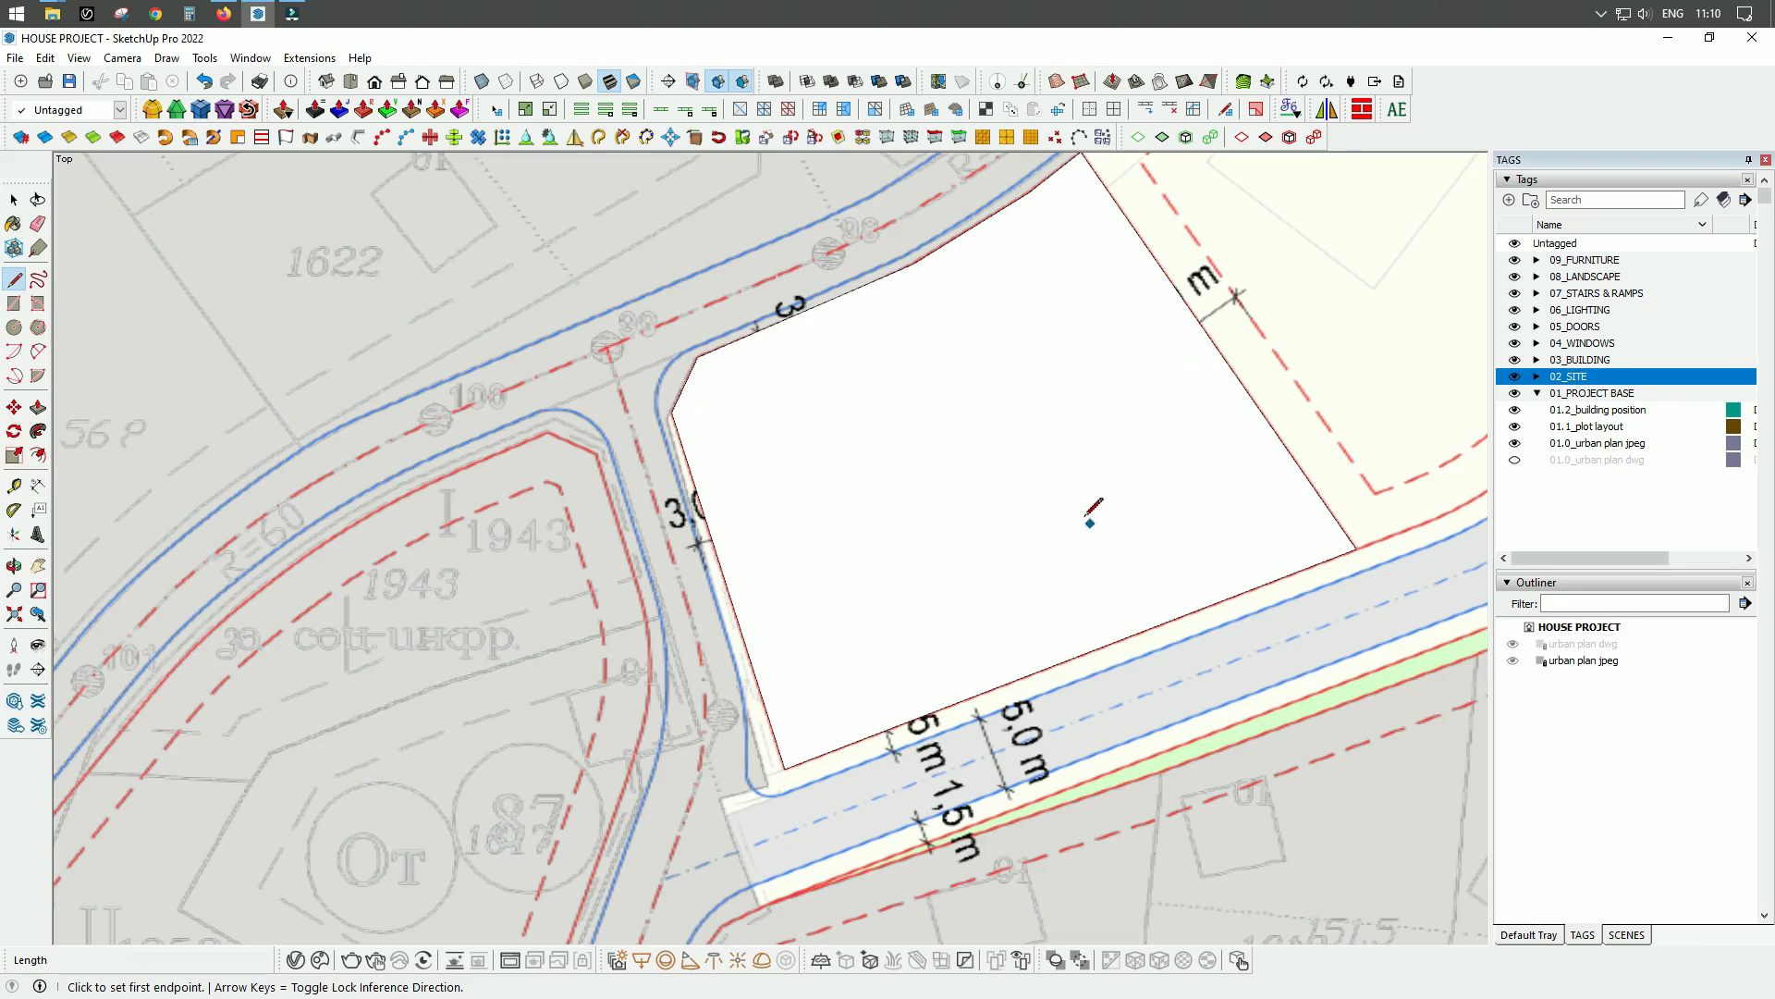
middle_click_drag(1124, 587, 1163, 139)
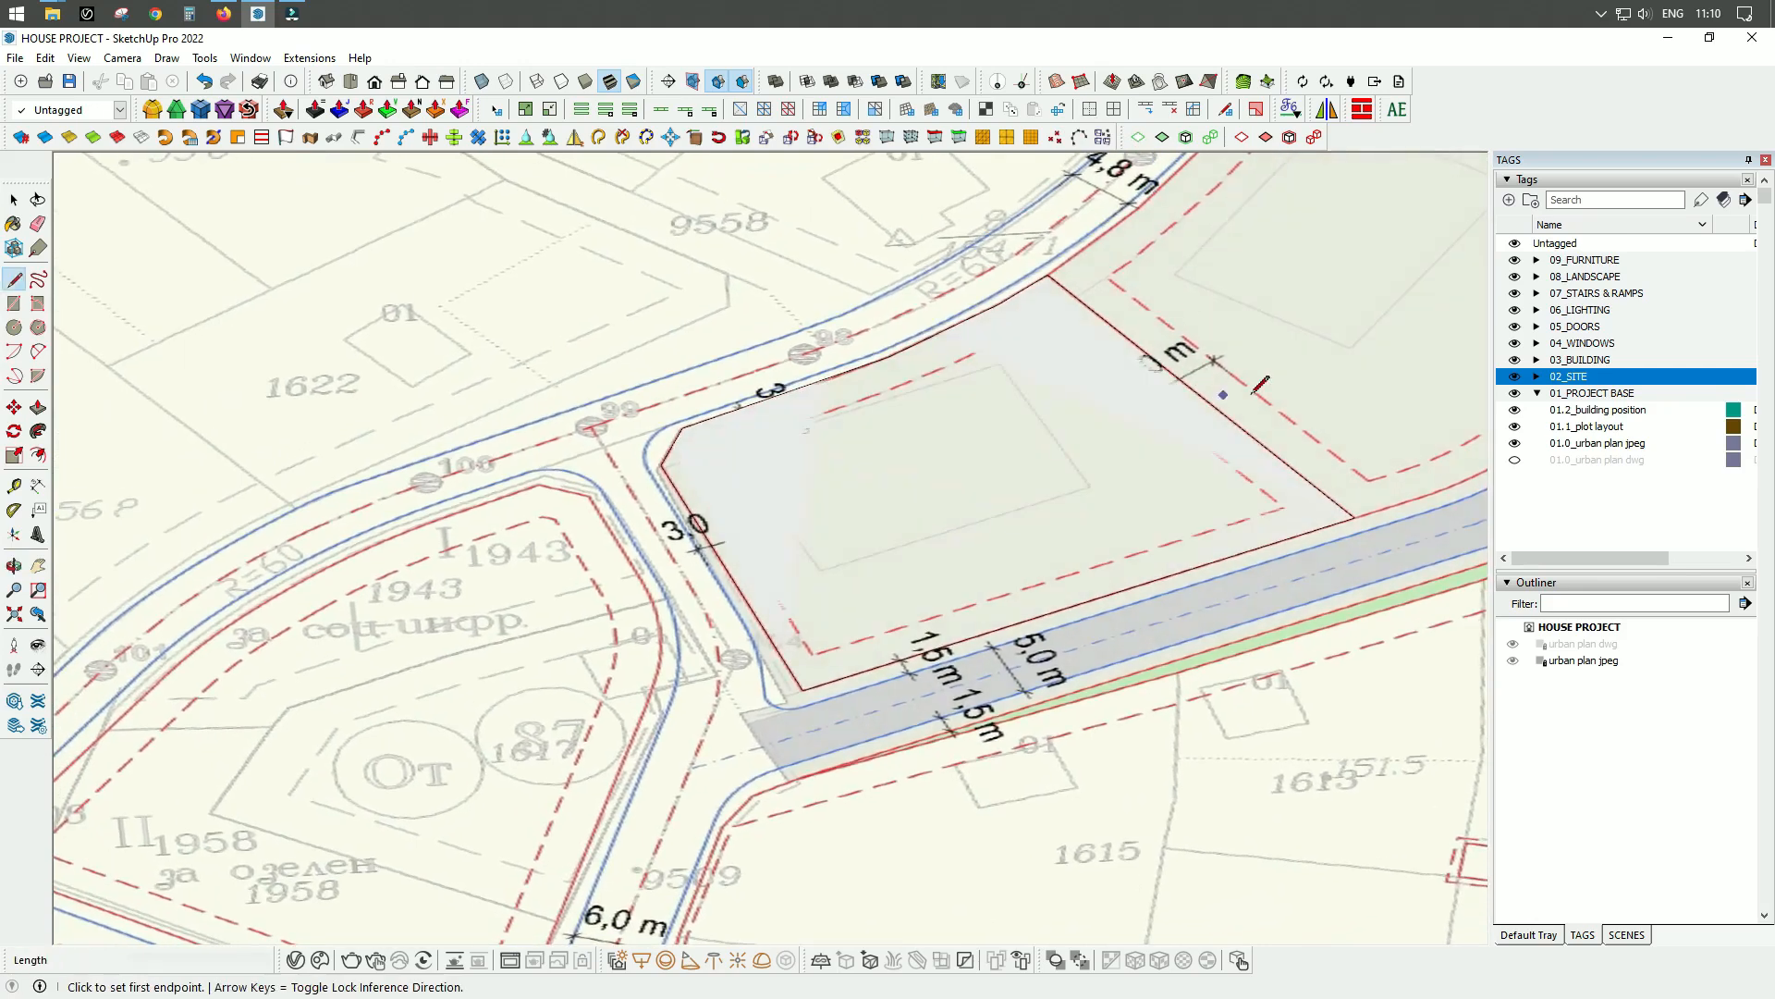
scroll(1011, 329, "up", 3)
scroll(694, 463, "down", 2)
scroll(685, 459, "up", 3)
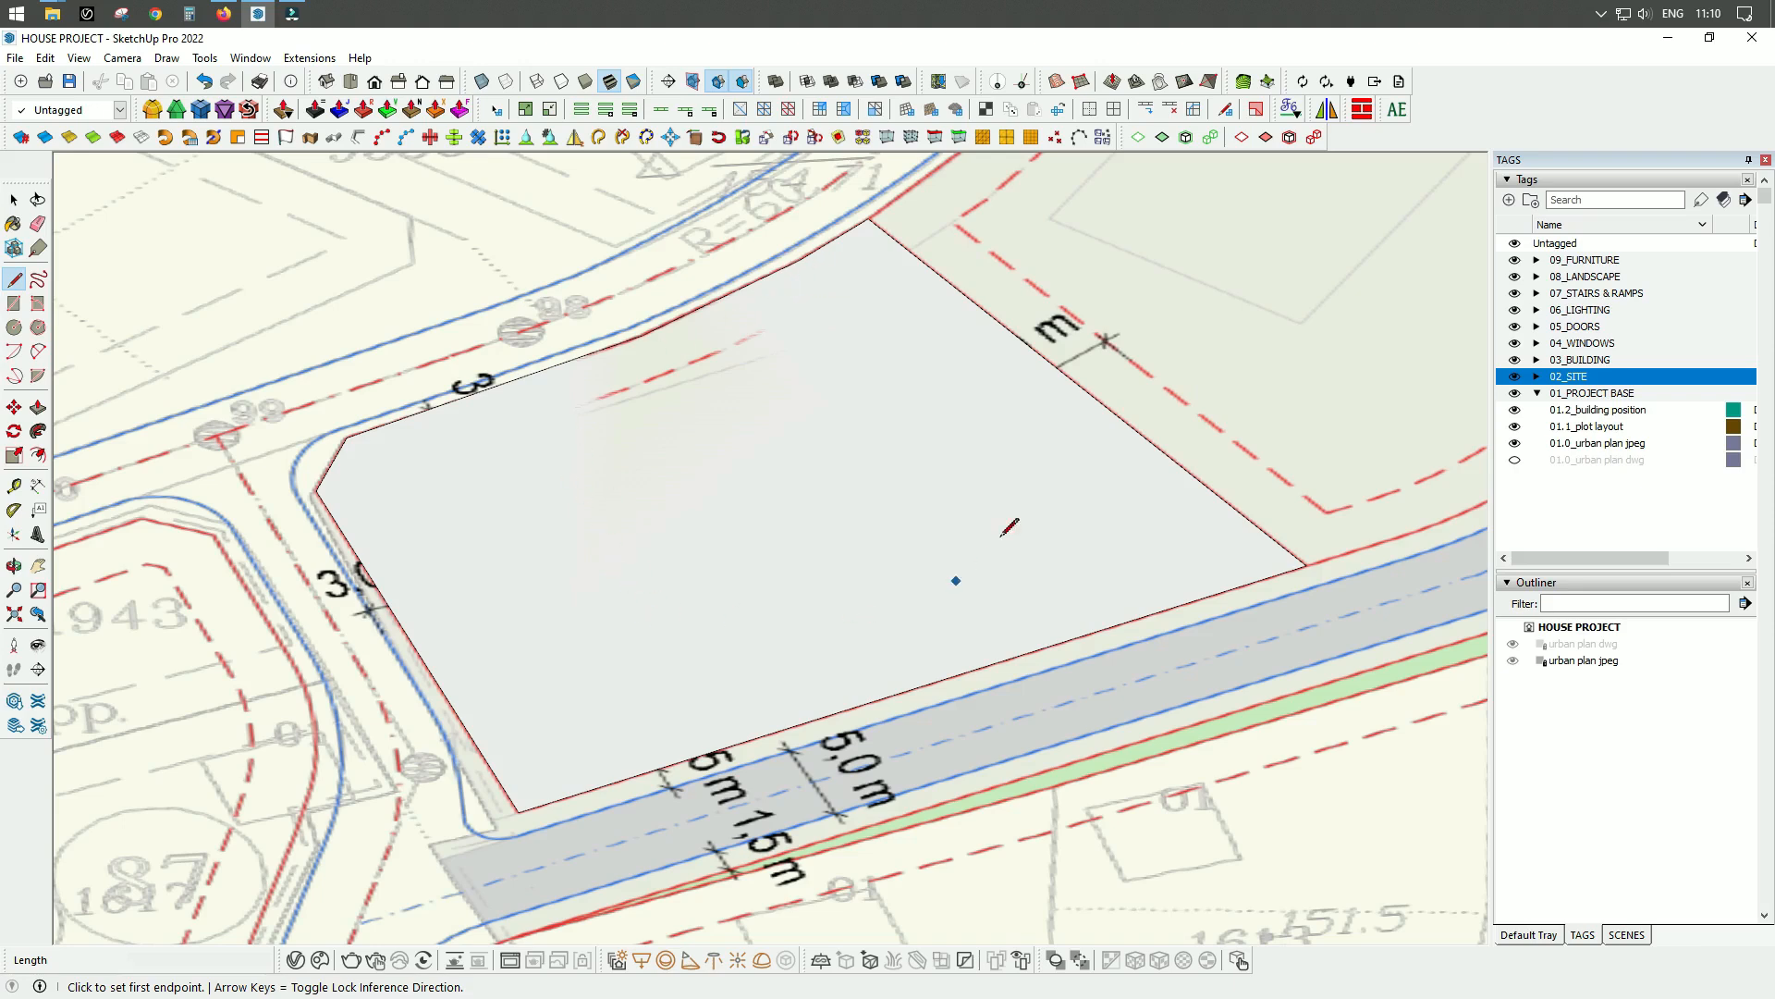
key("space")
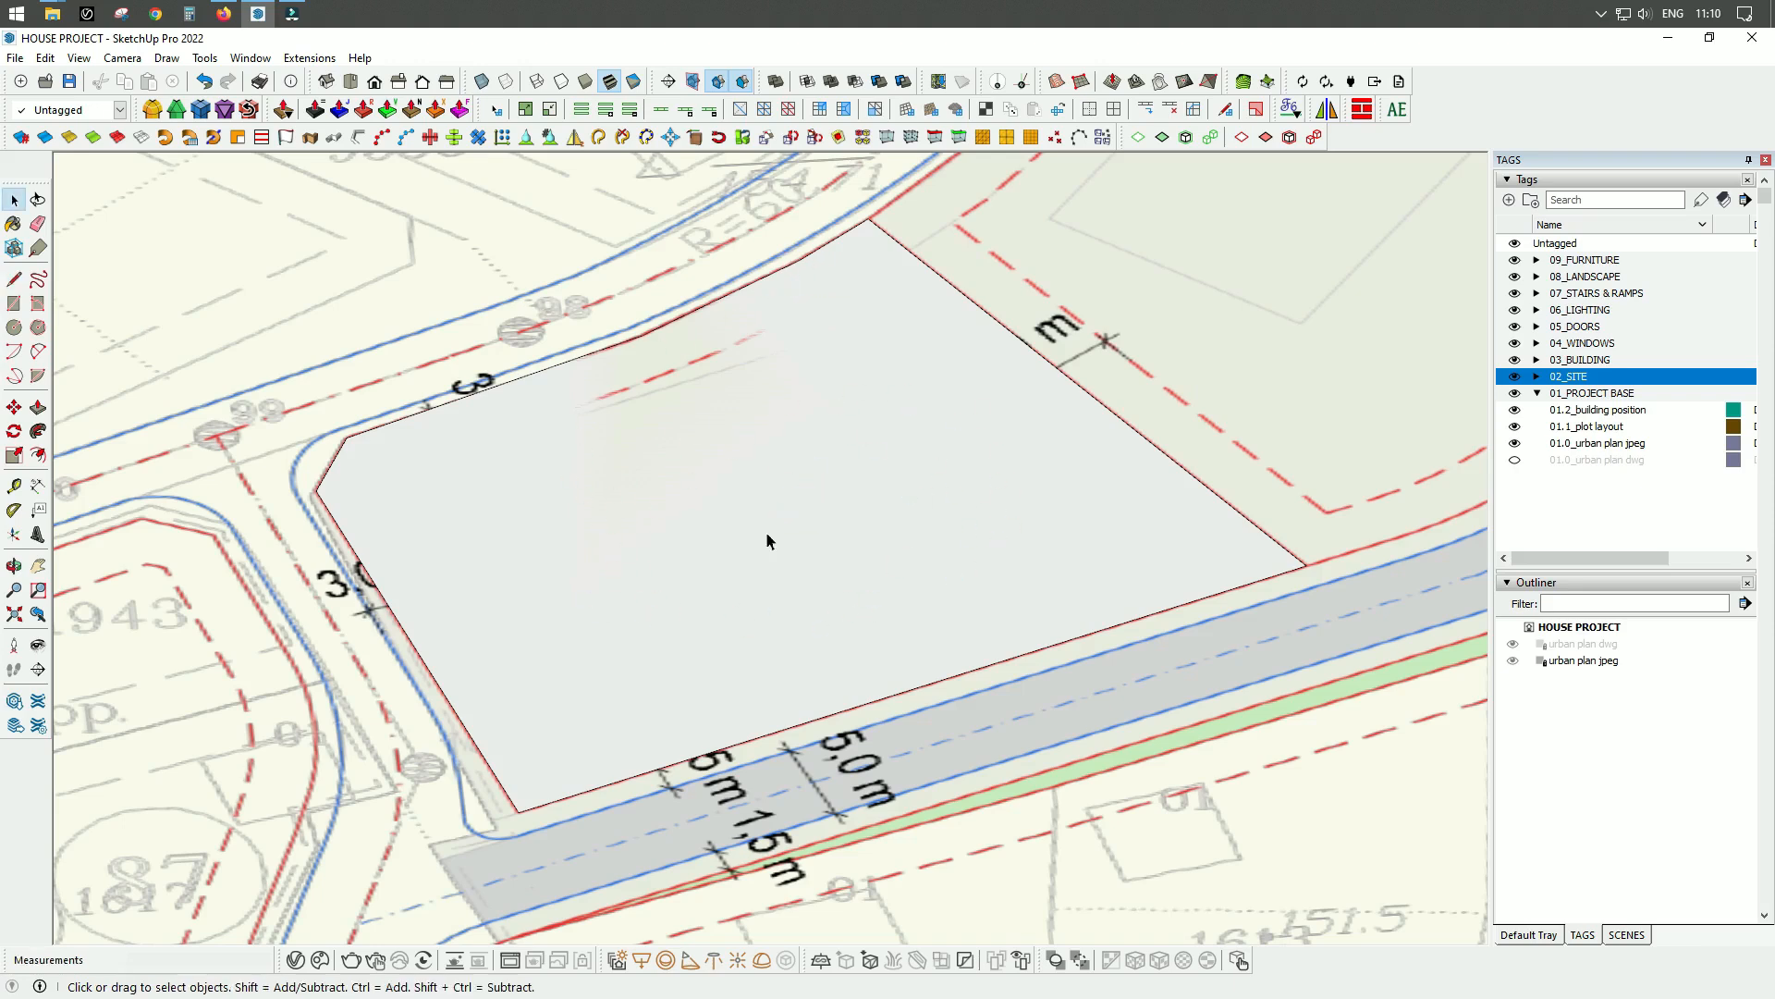
scroll(692, 642, "up", 2)
scroll(691, 625, "down", 4)
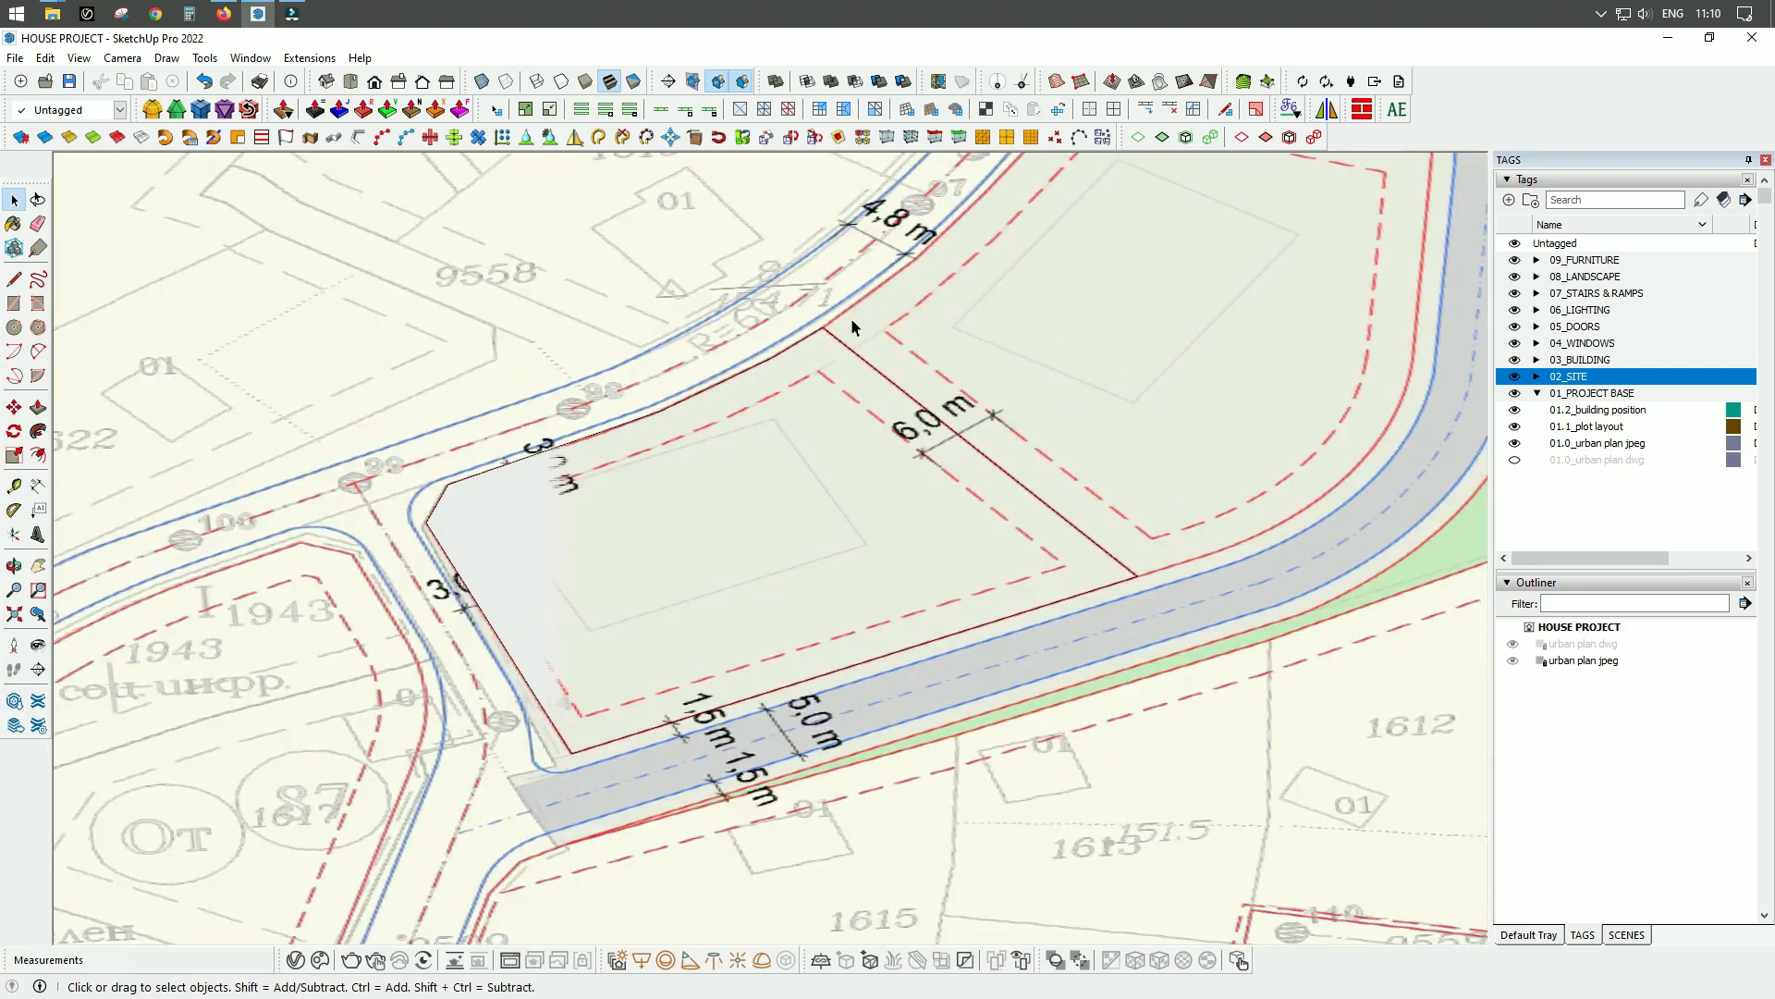
scroll(695, 656, "up", 2)
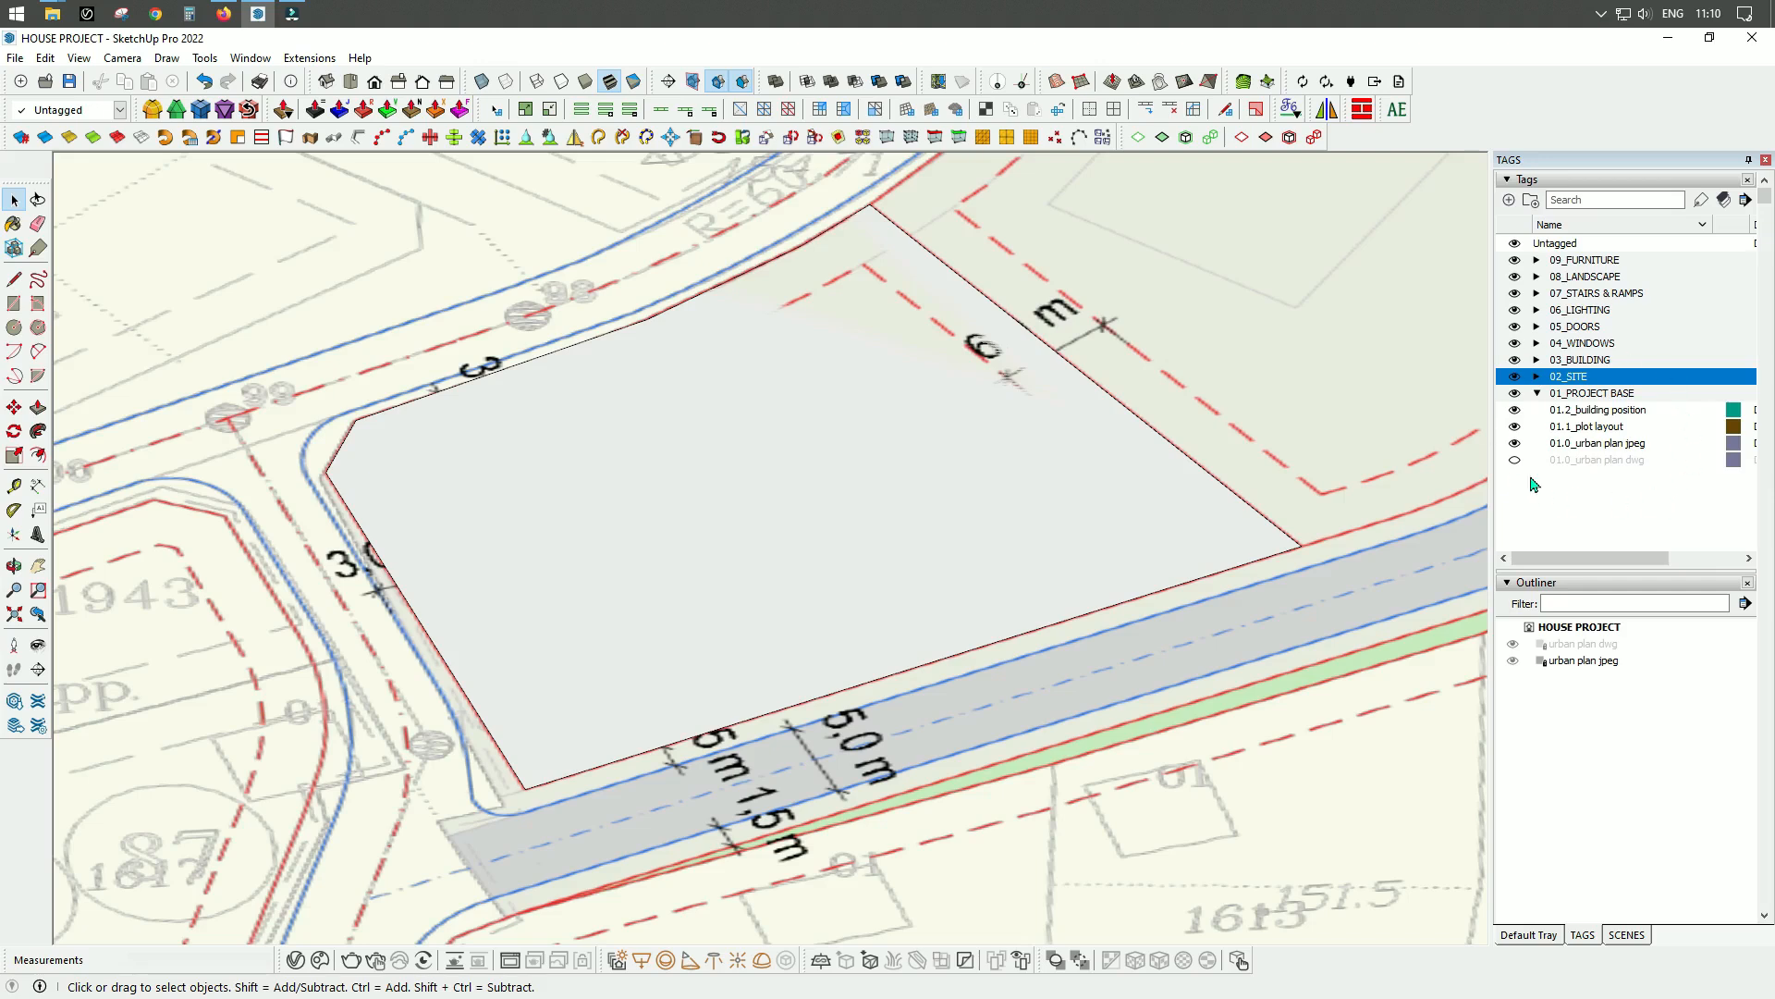
Select the traced plot face together with its boundary edges and make them a group.
double_click(690, 551)
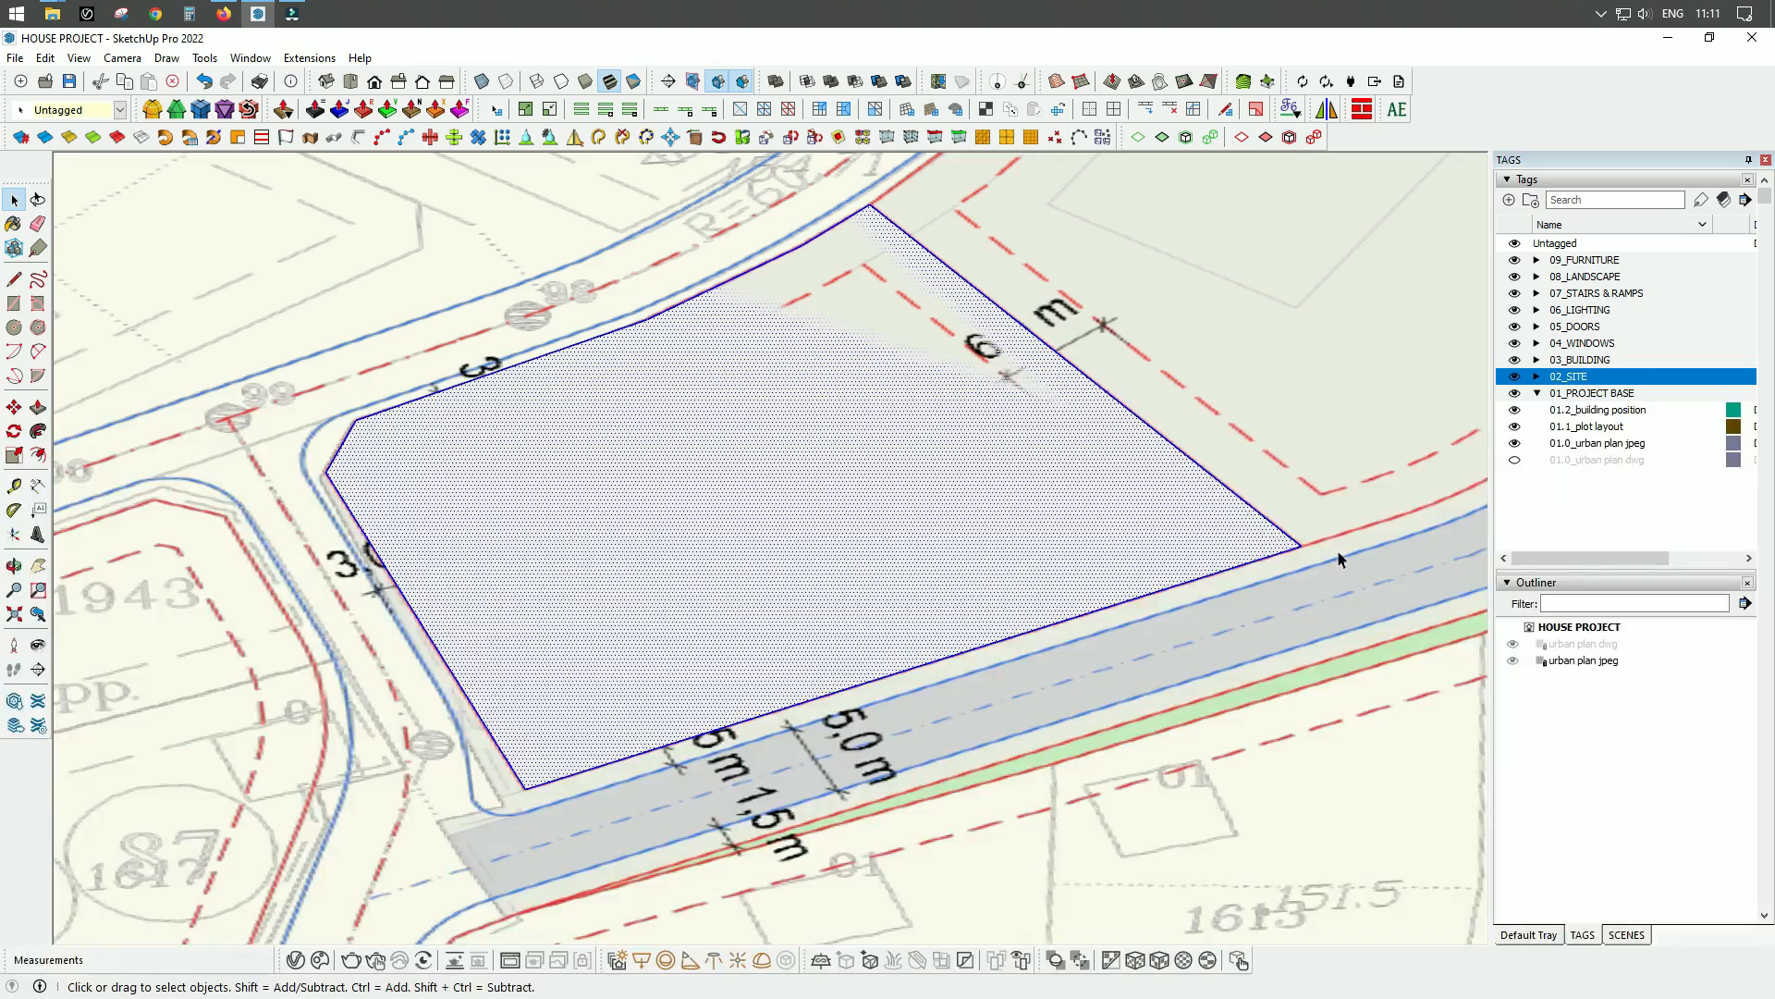
right_click(635, 518)
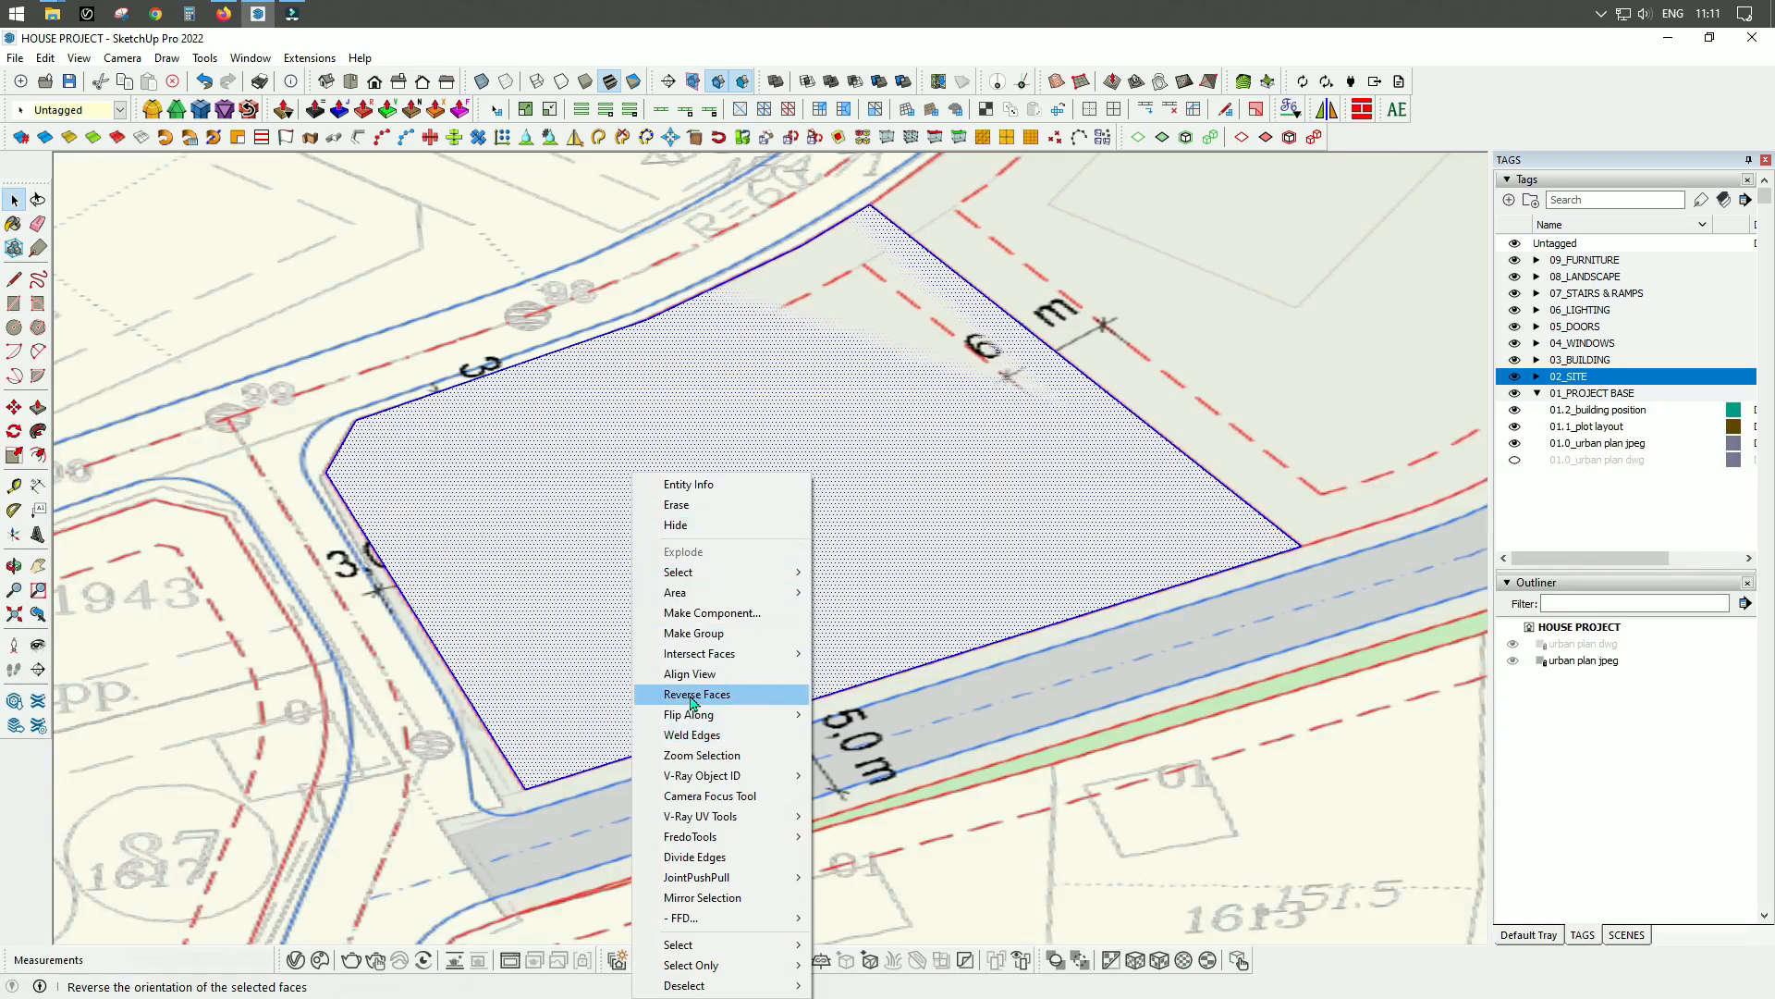
left_click(689, 636)
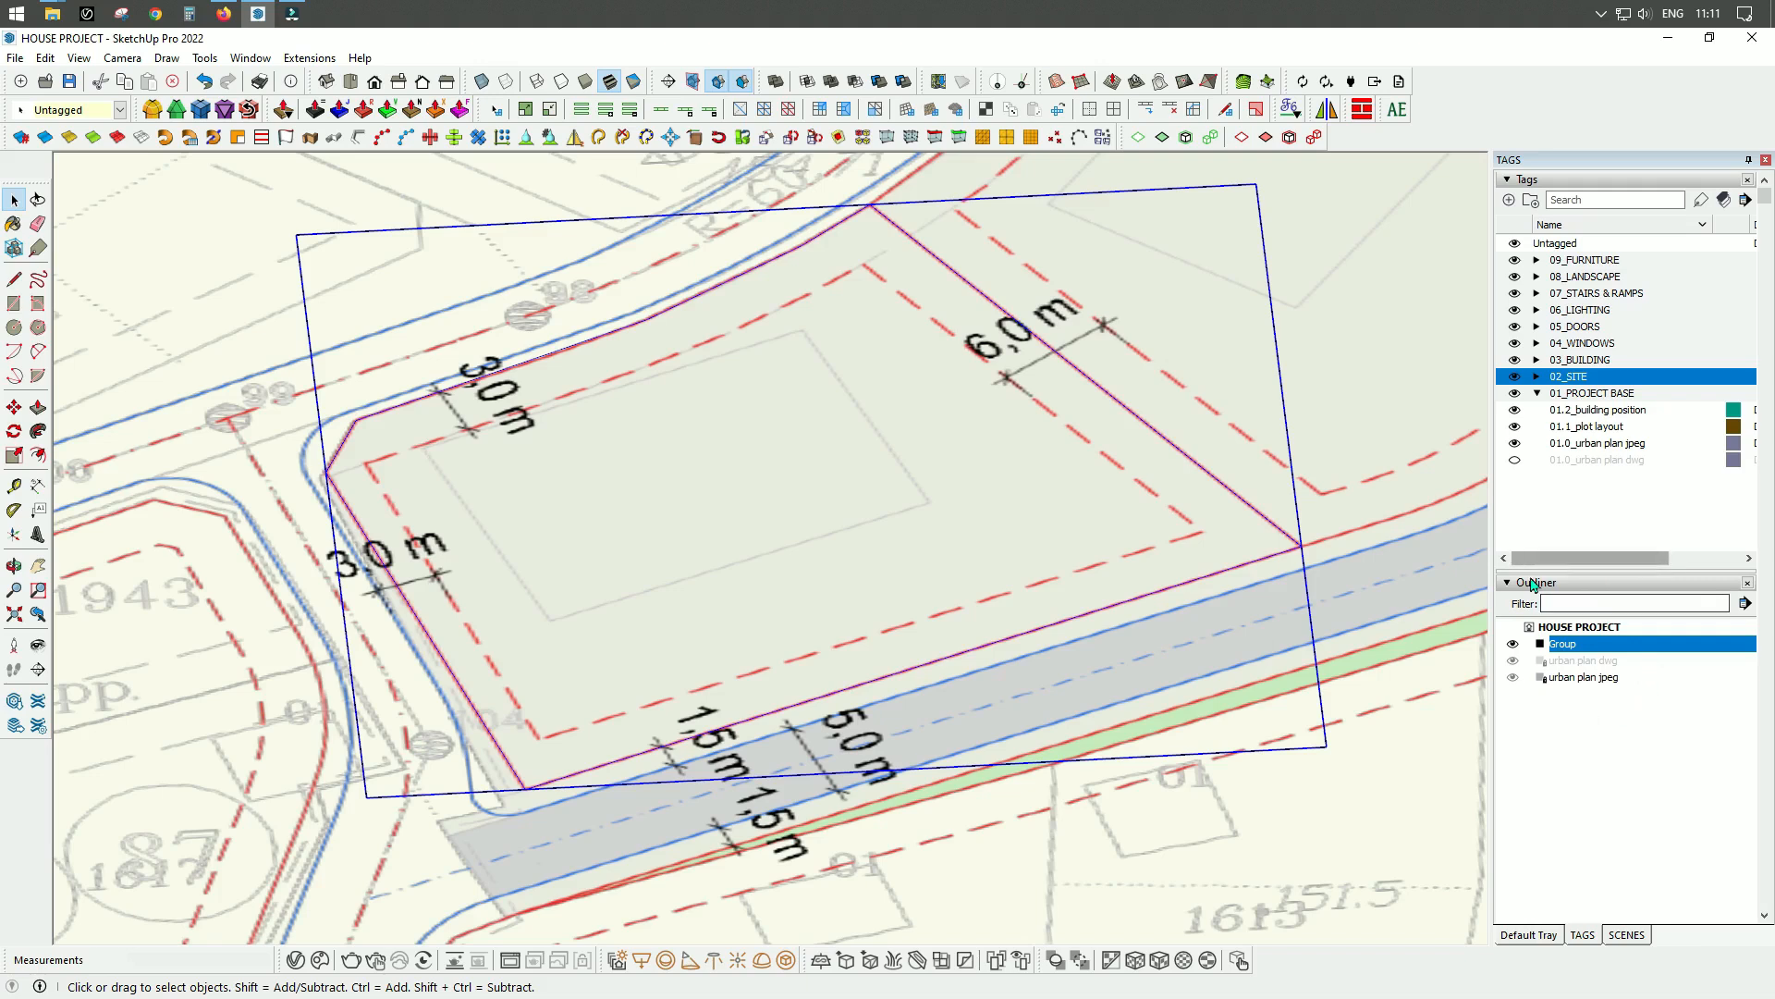
Rename the new plot group as building plot.
double_click(1566, 645)
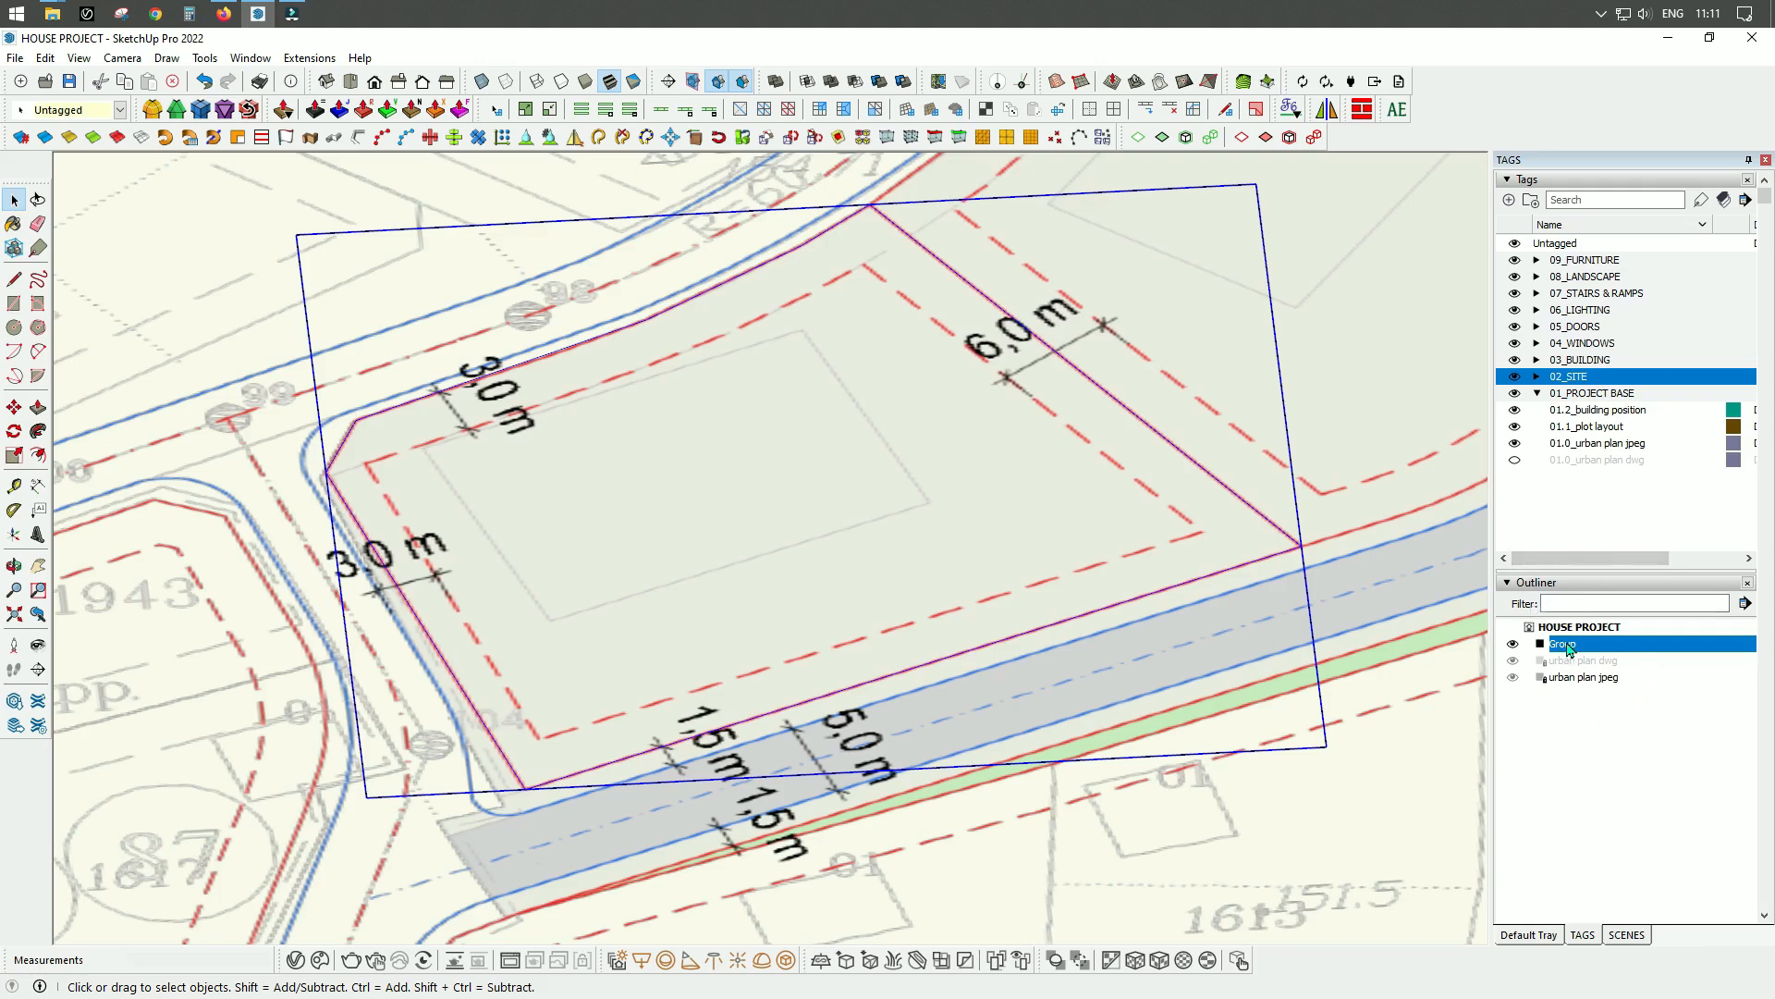
right_click(1569, 650)
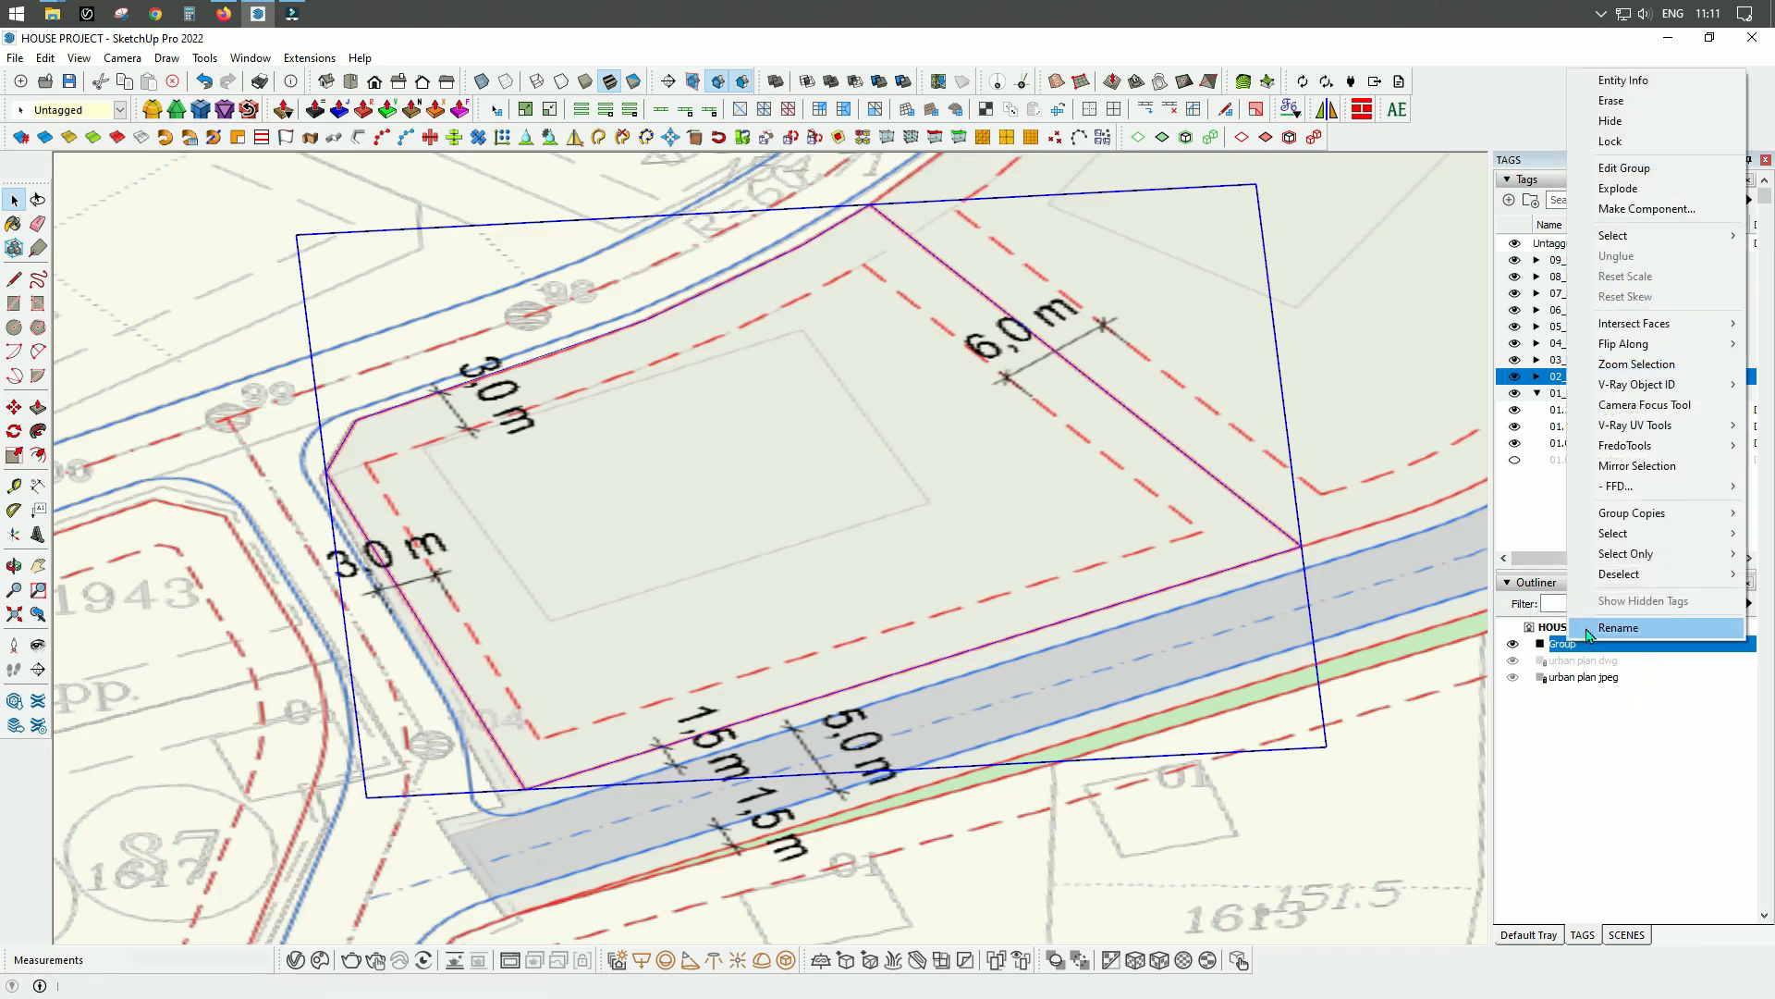
left_click(1517, 622)
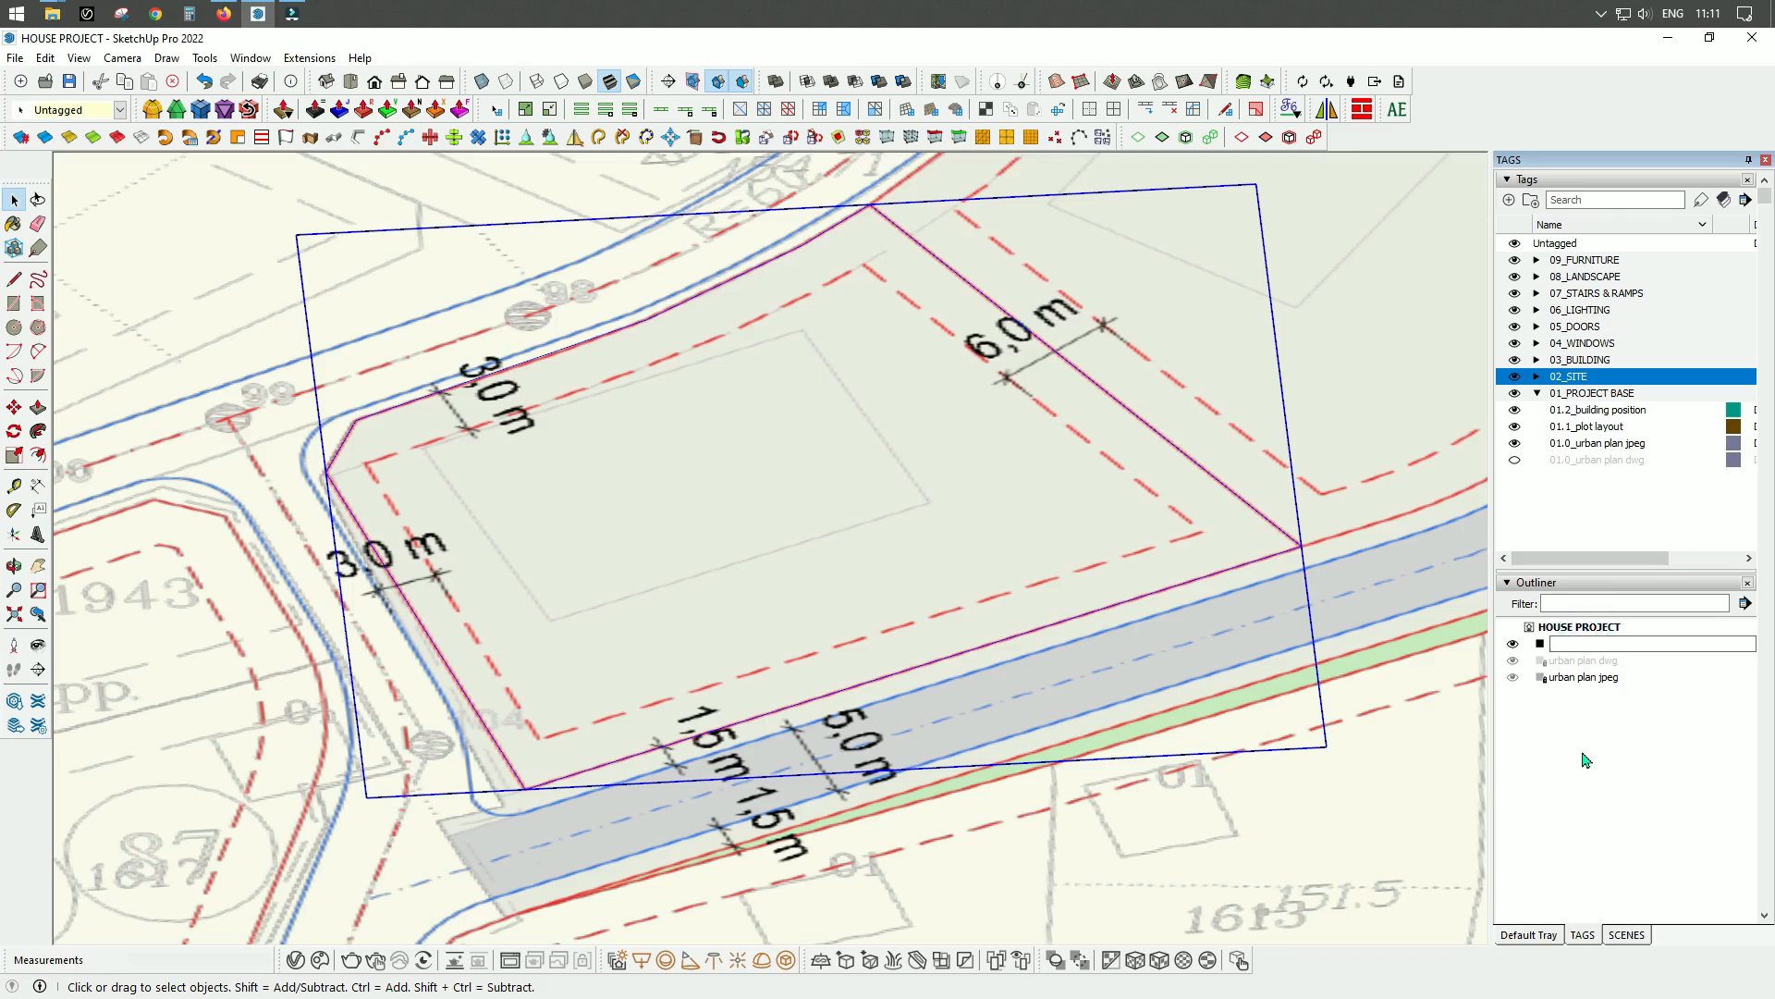
type("building plot")
key("Return")
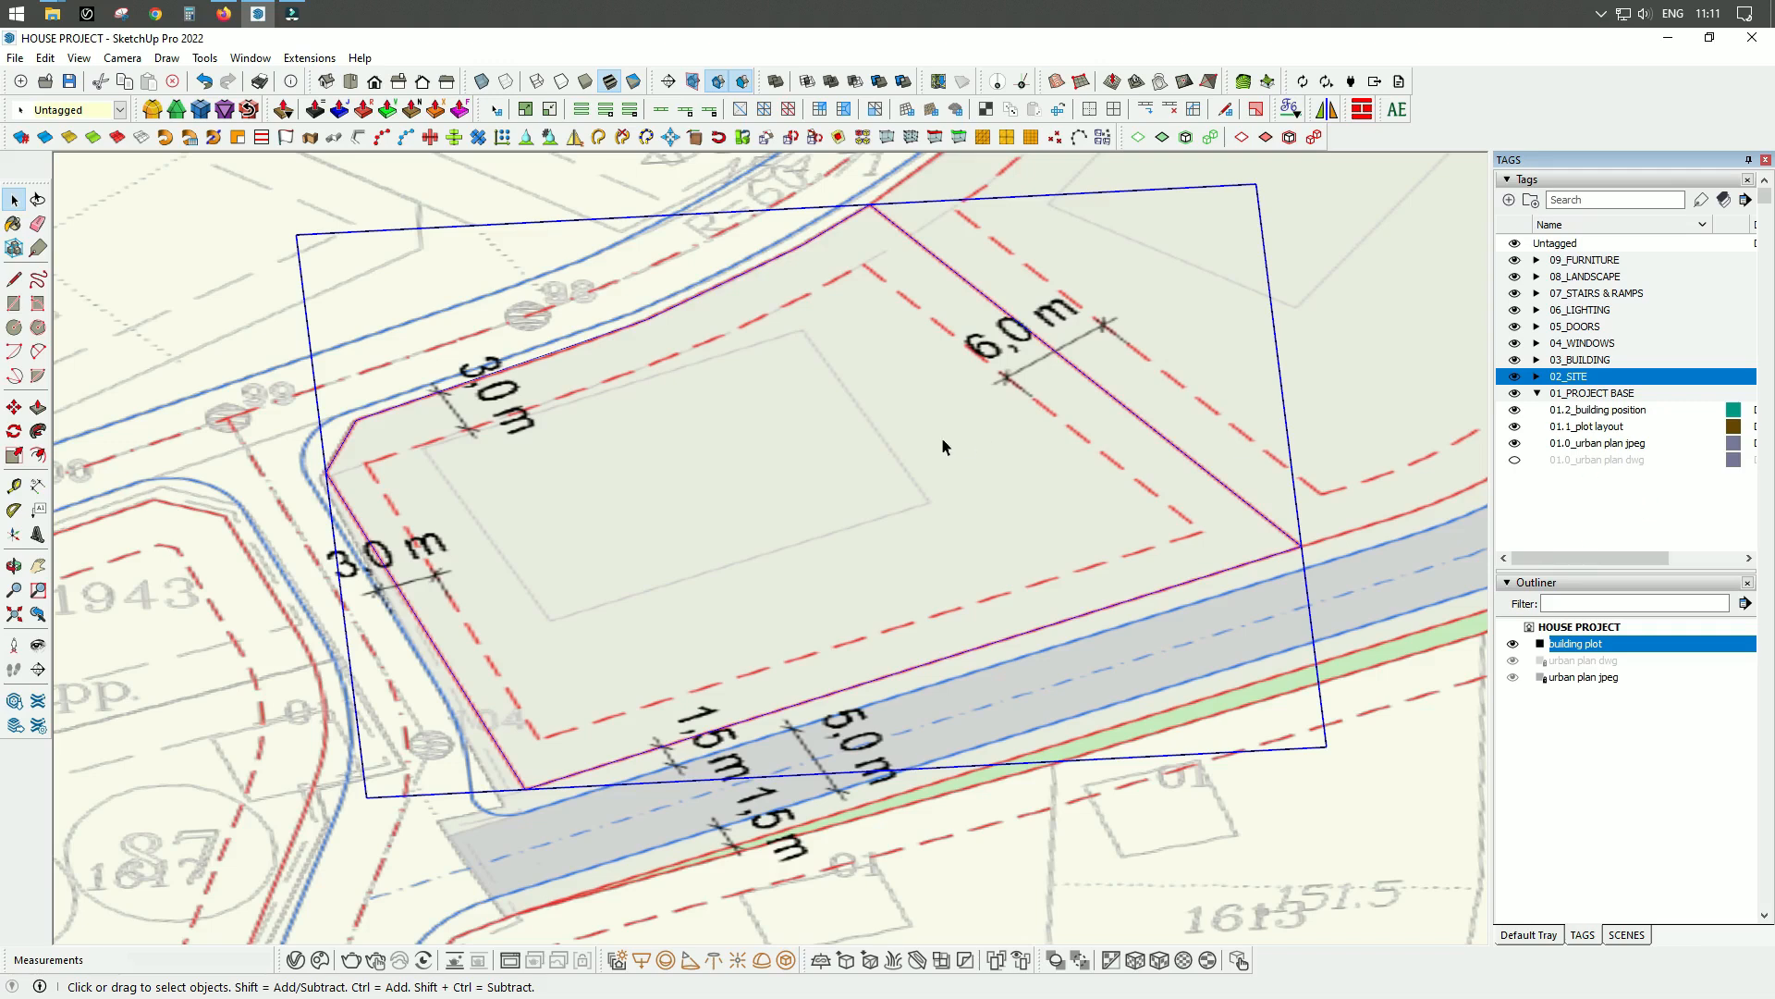
Assign the tag 01.1_plot layout to the building plot group.
scroll(398, 453, "down", 3)
scroll(893, 518, "up", 4)
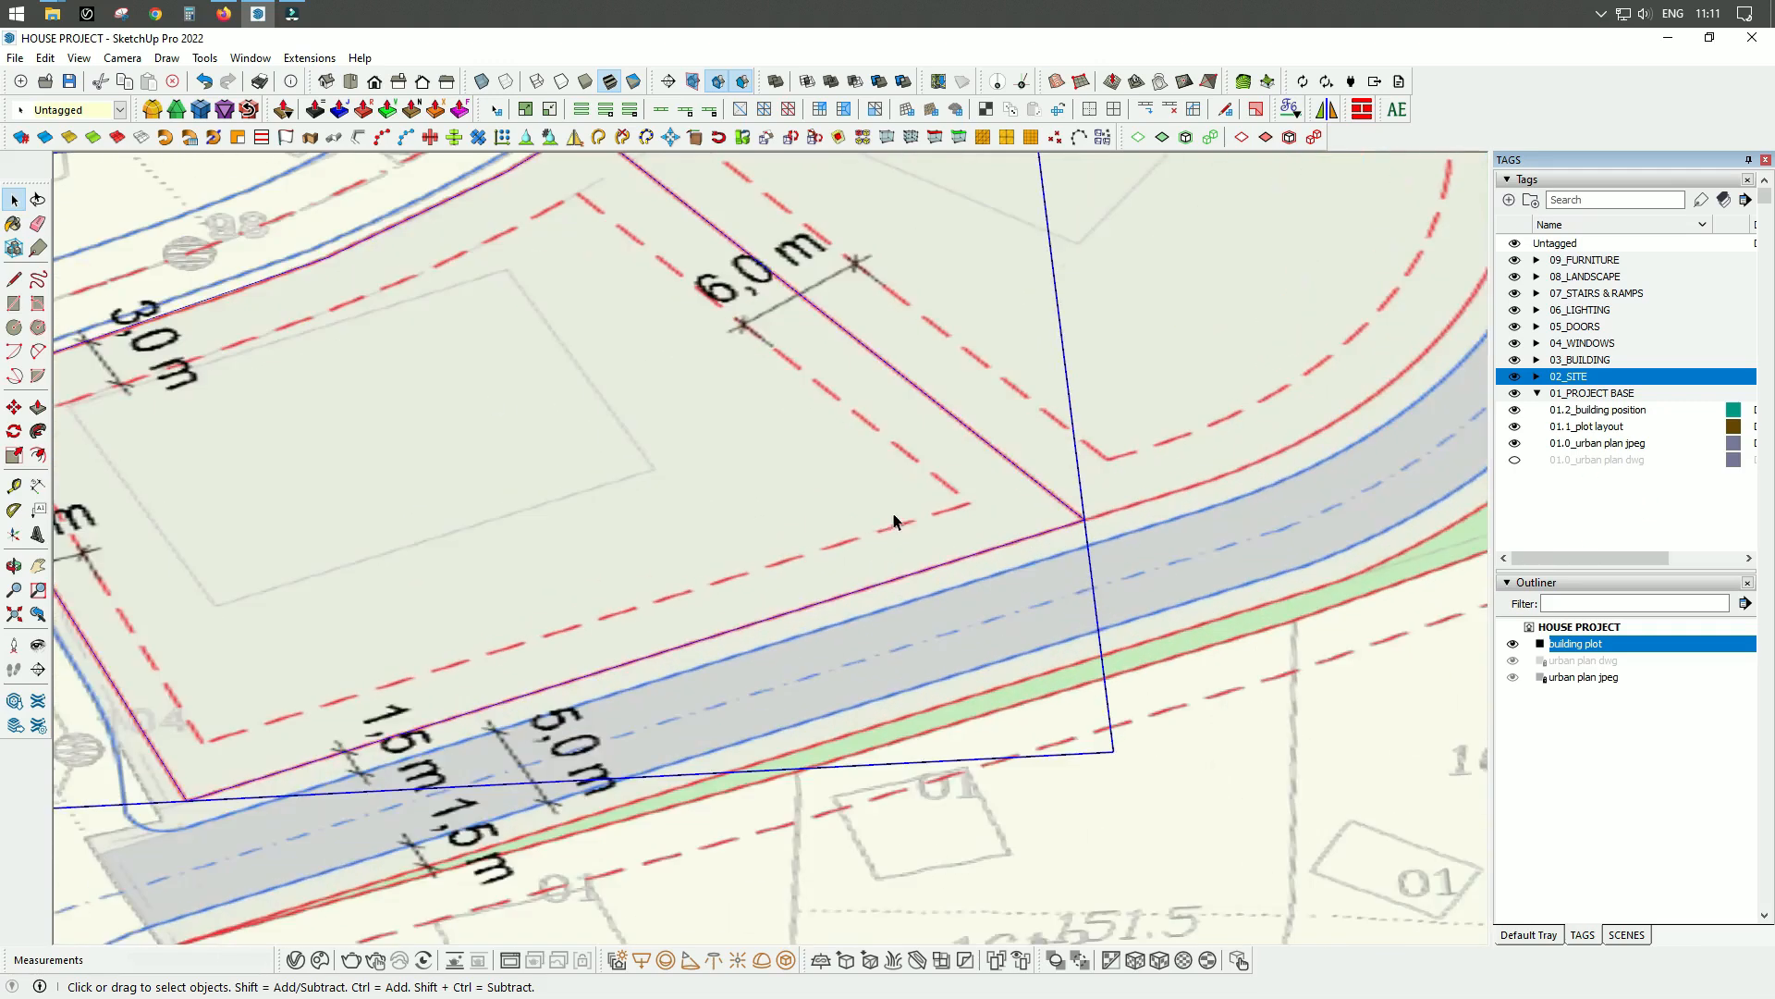
scroll(999, 508, "down", 5)
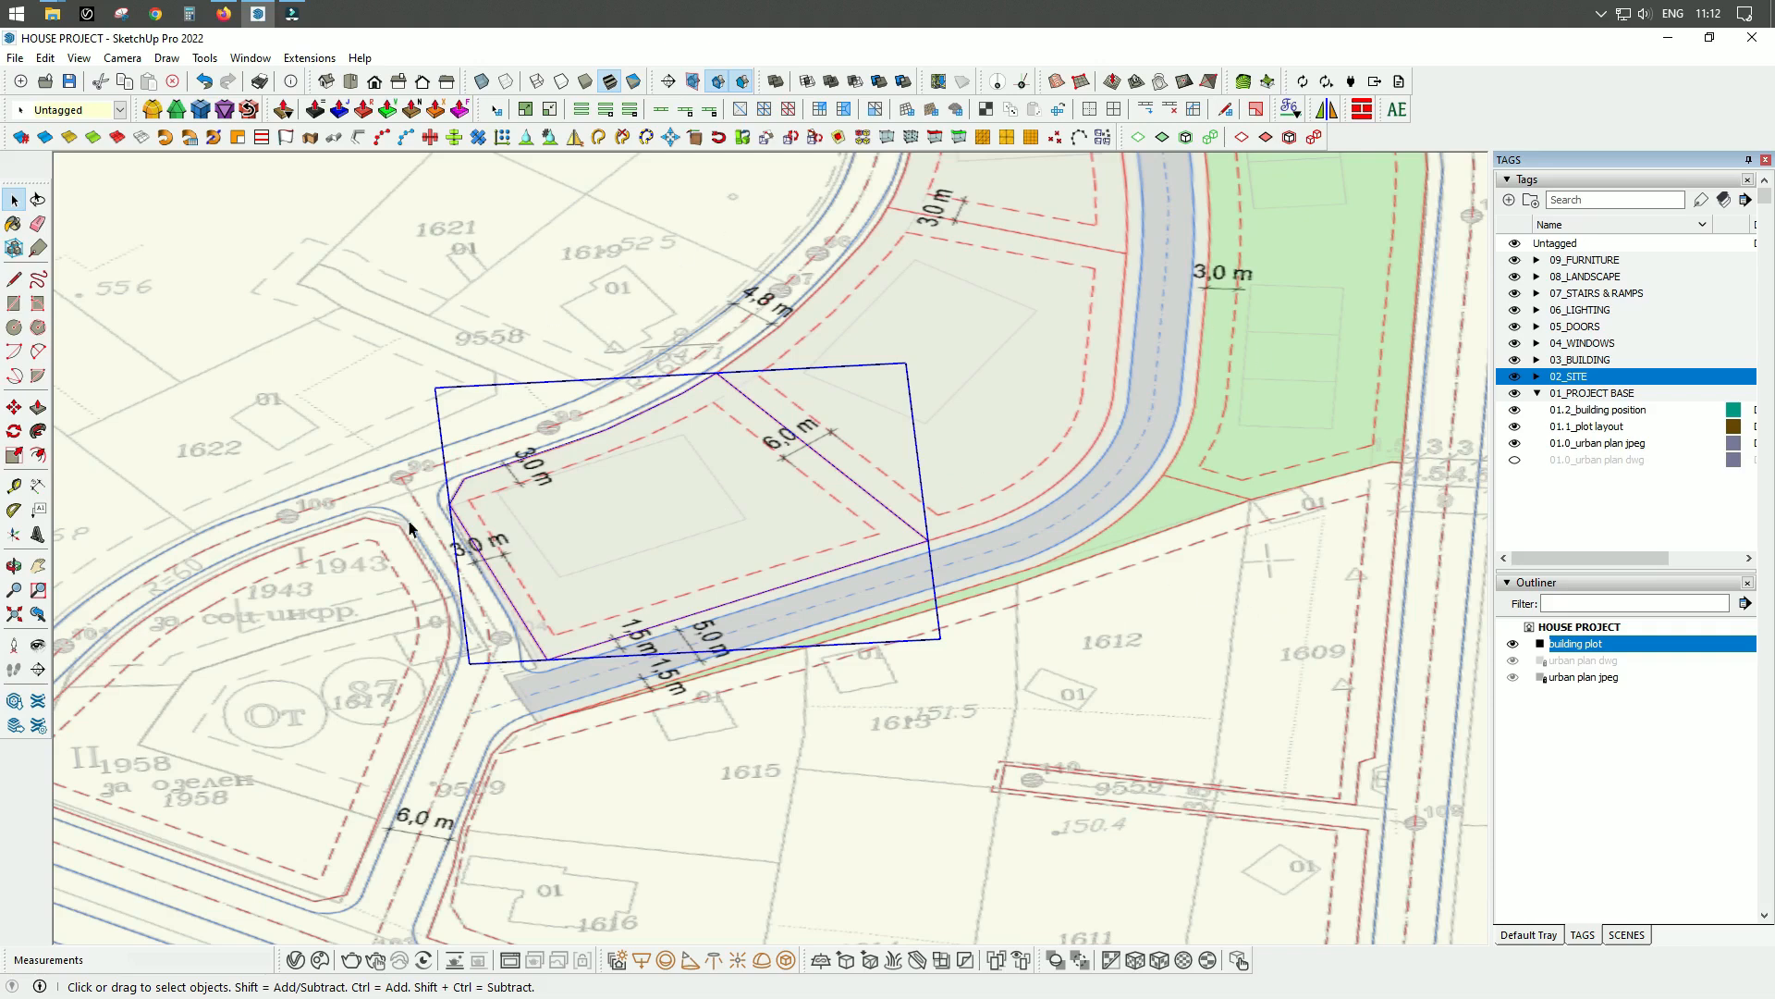
left_click(1608, 428)
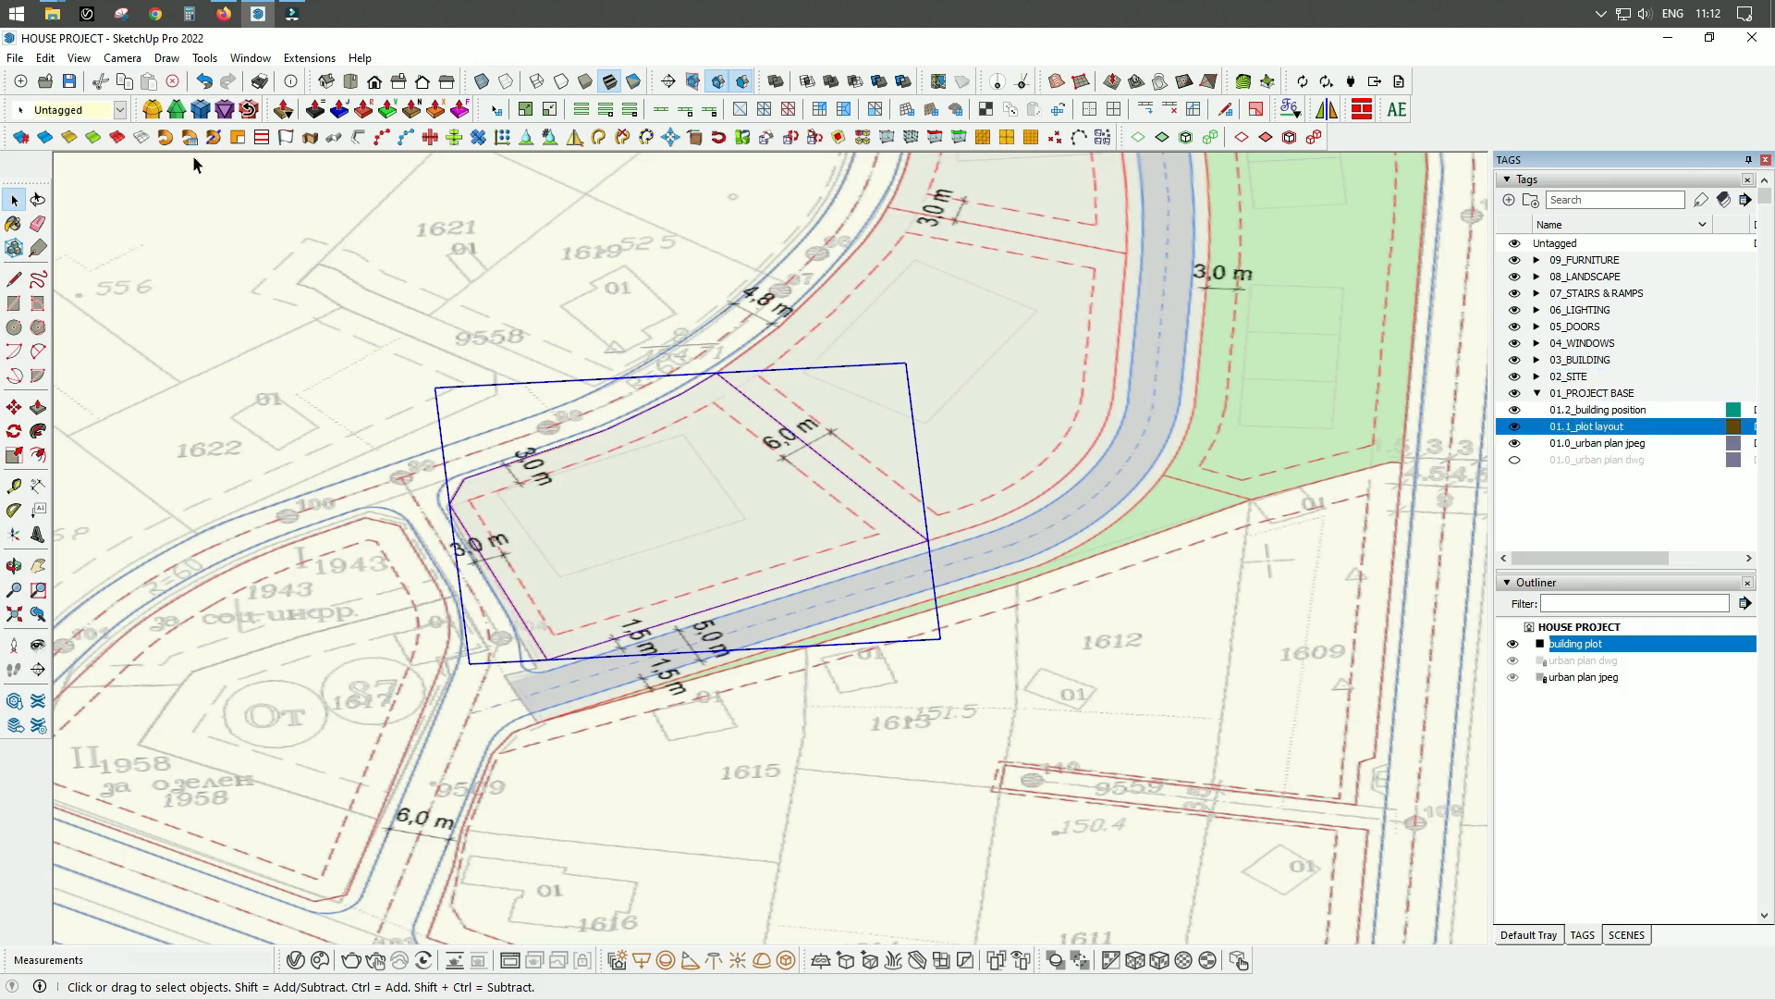
left_click(119, 109)
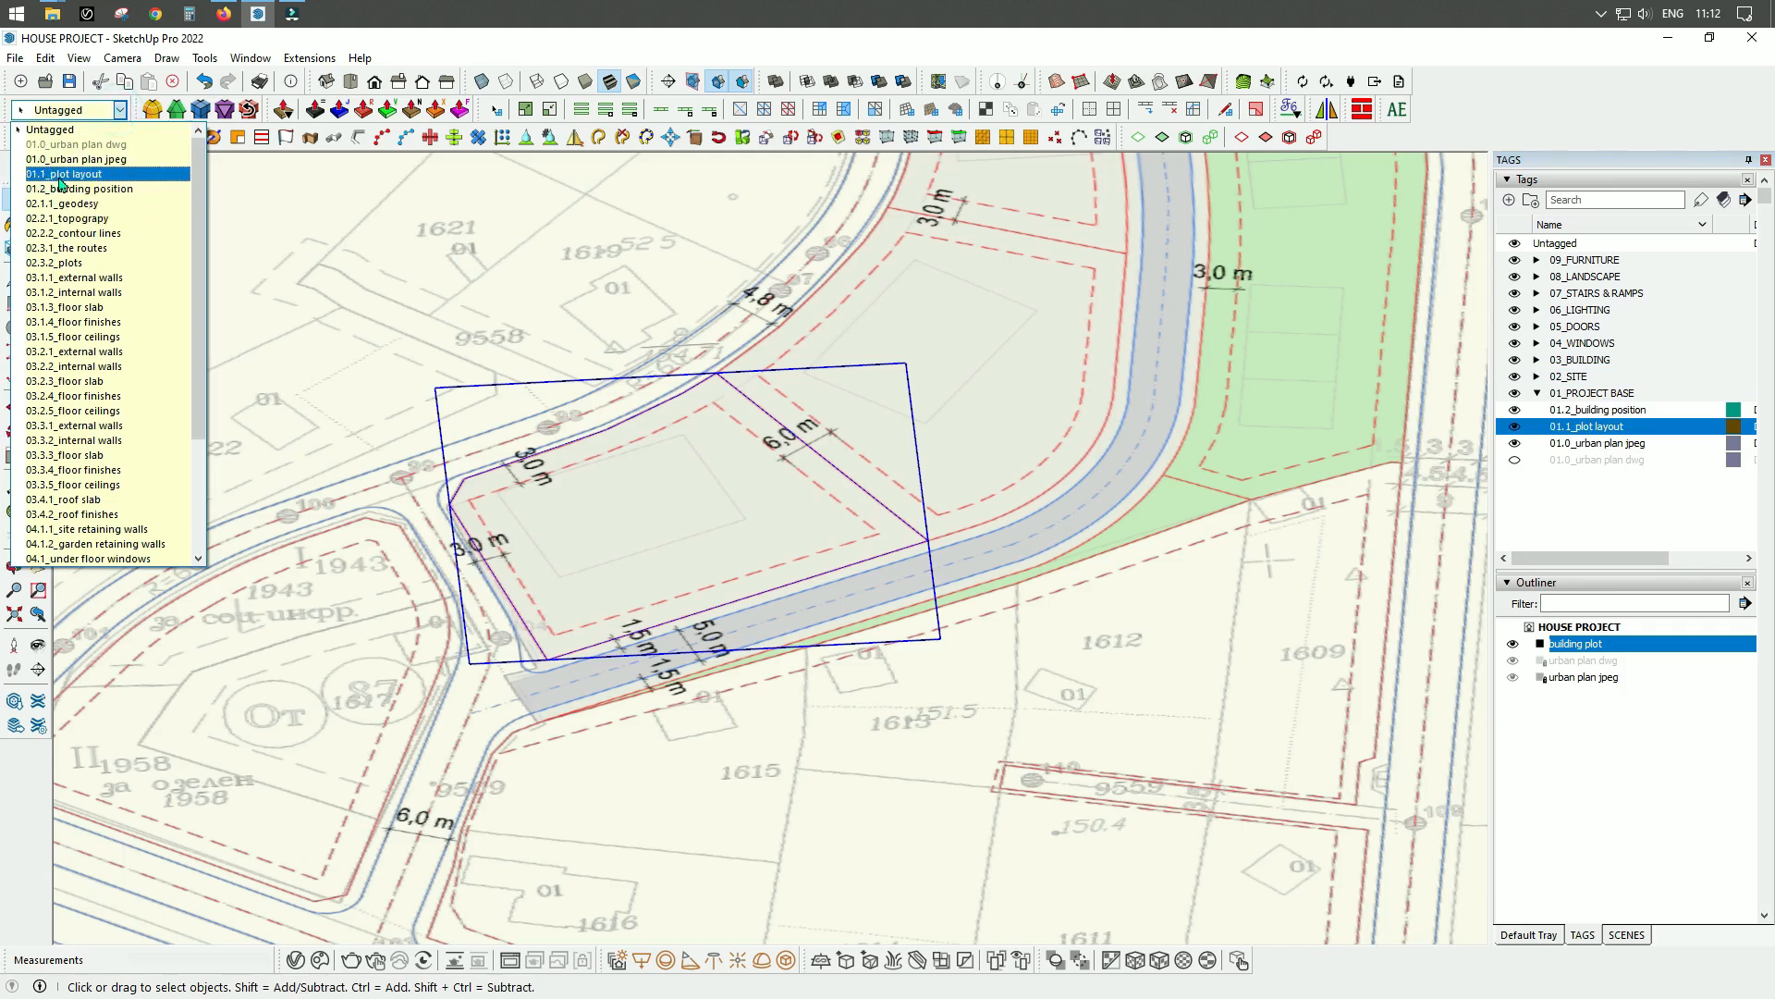
left_click(113, 175)
Lock the building plot group in place.
scroll(651, 657, "up", 3)
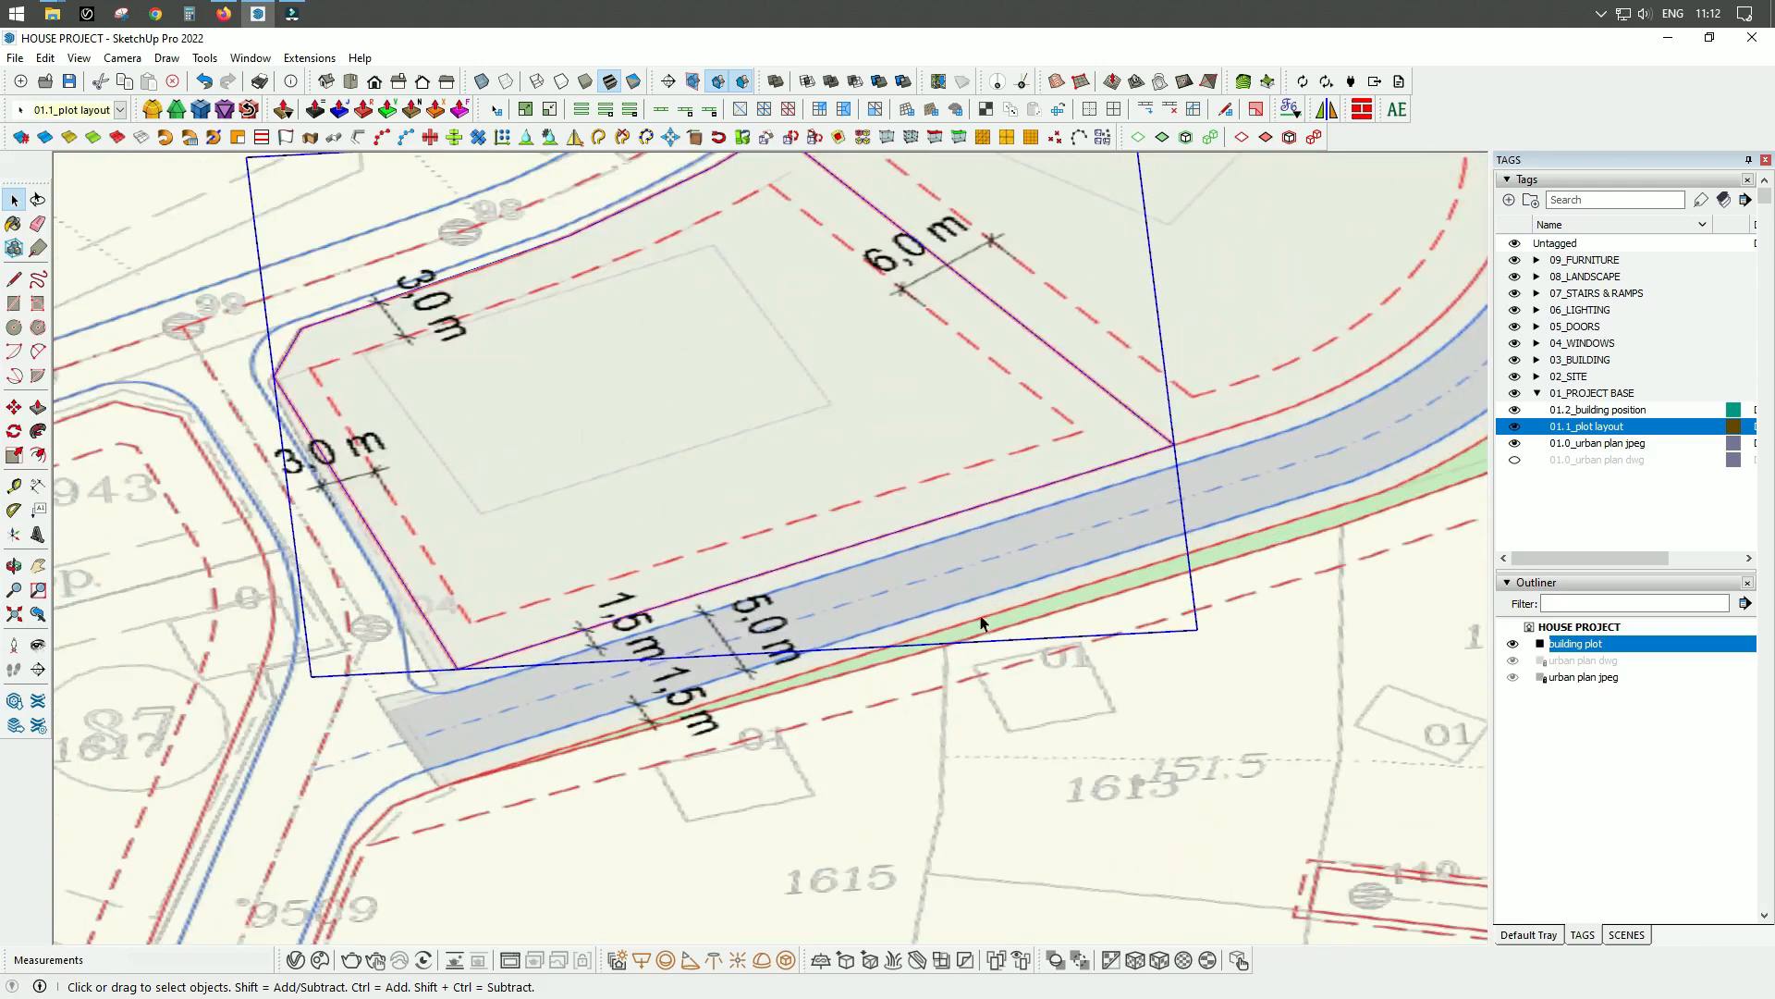
scroll(960, 734, "down", 2)
middle_click_drag(1028, 581, 1106, 551)
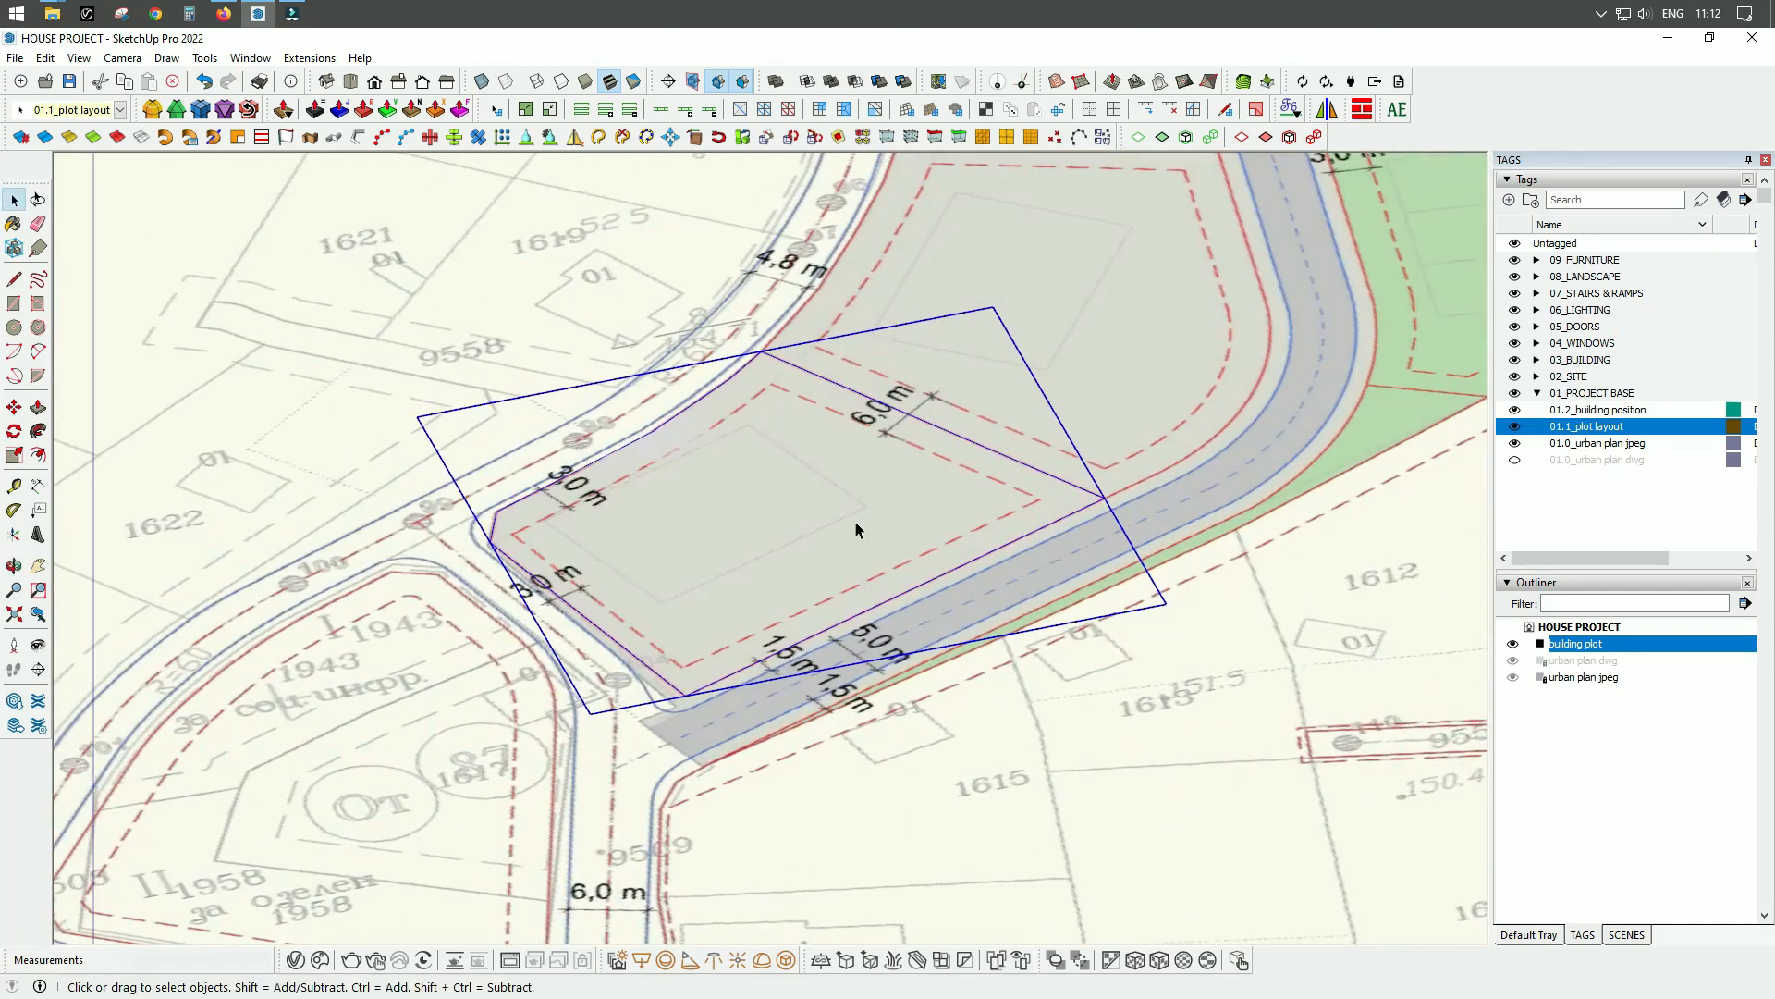
scroll(857, 527, "up", 3)
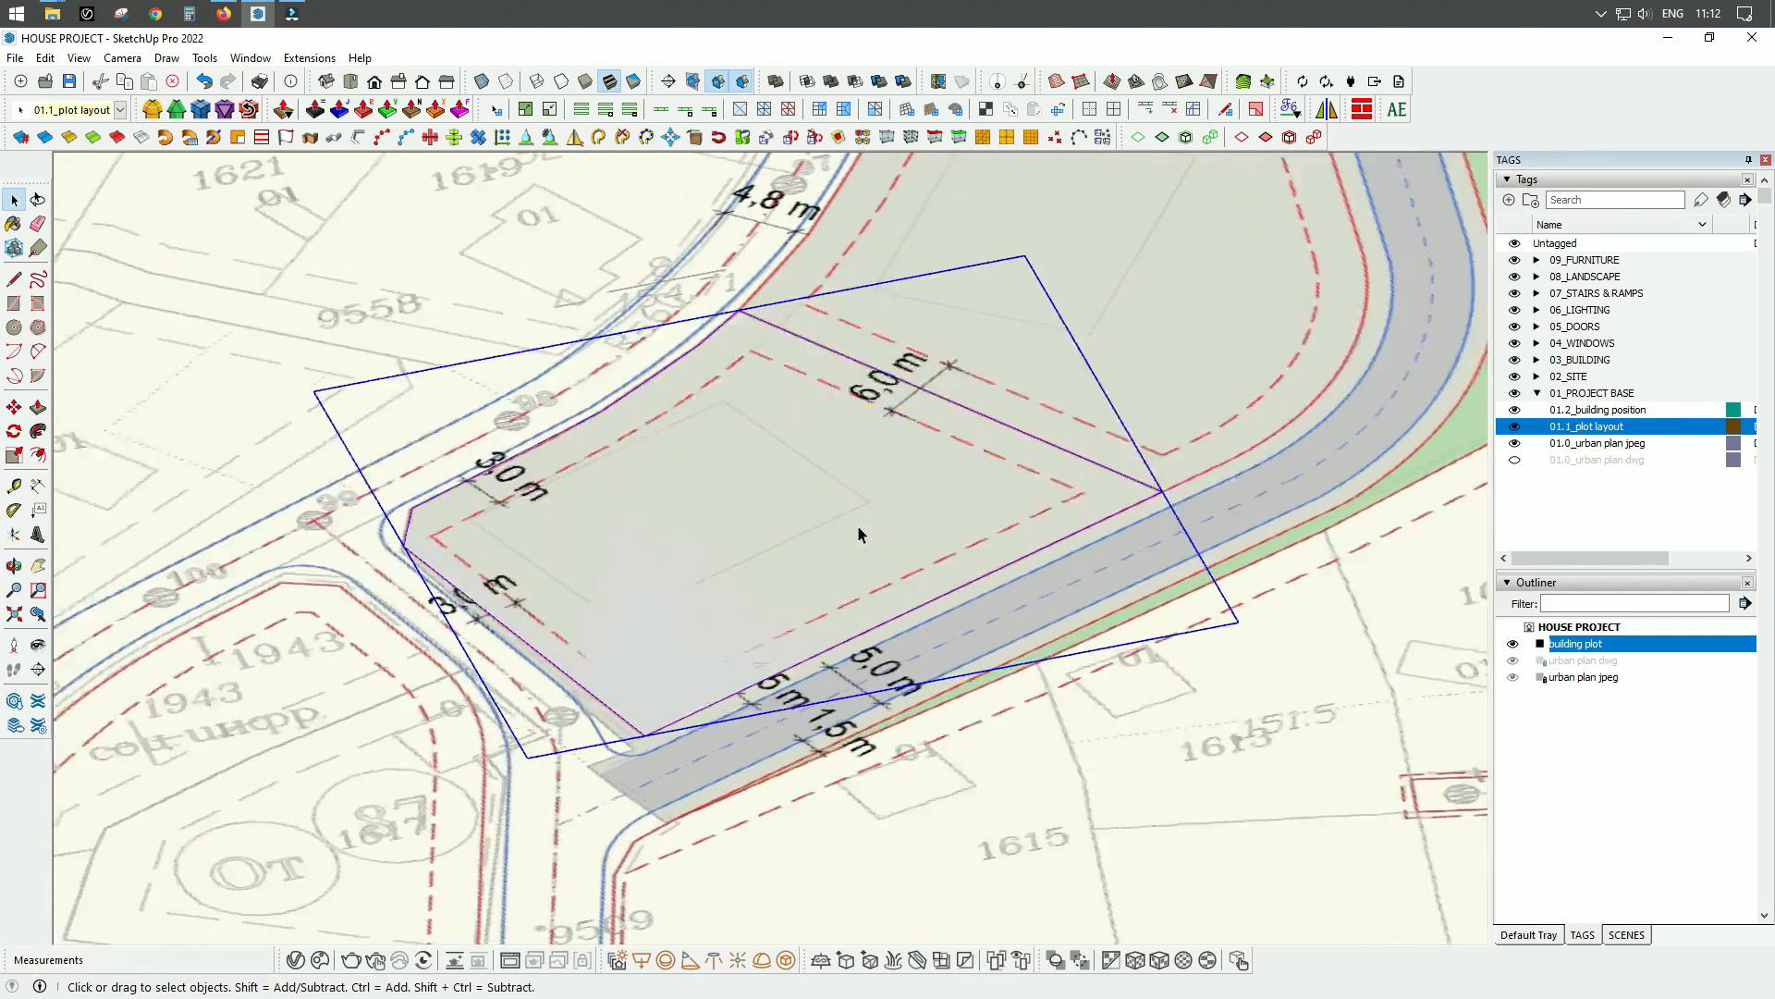
right_click(857, 527)
left_click(895, 553)
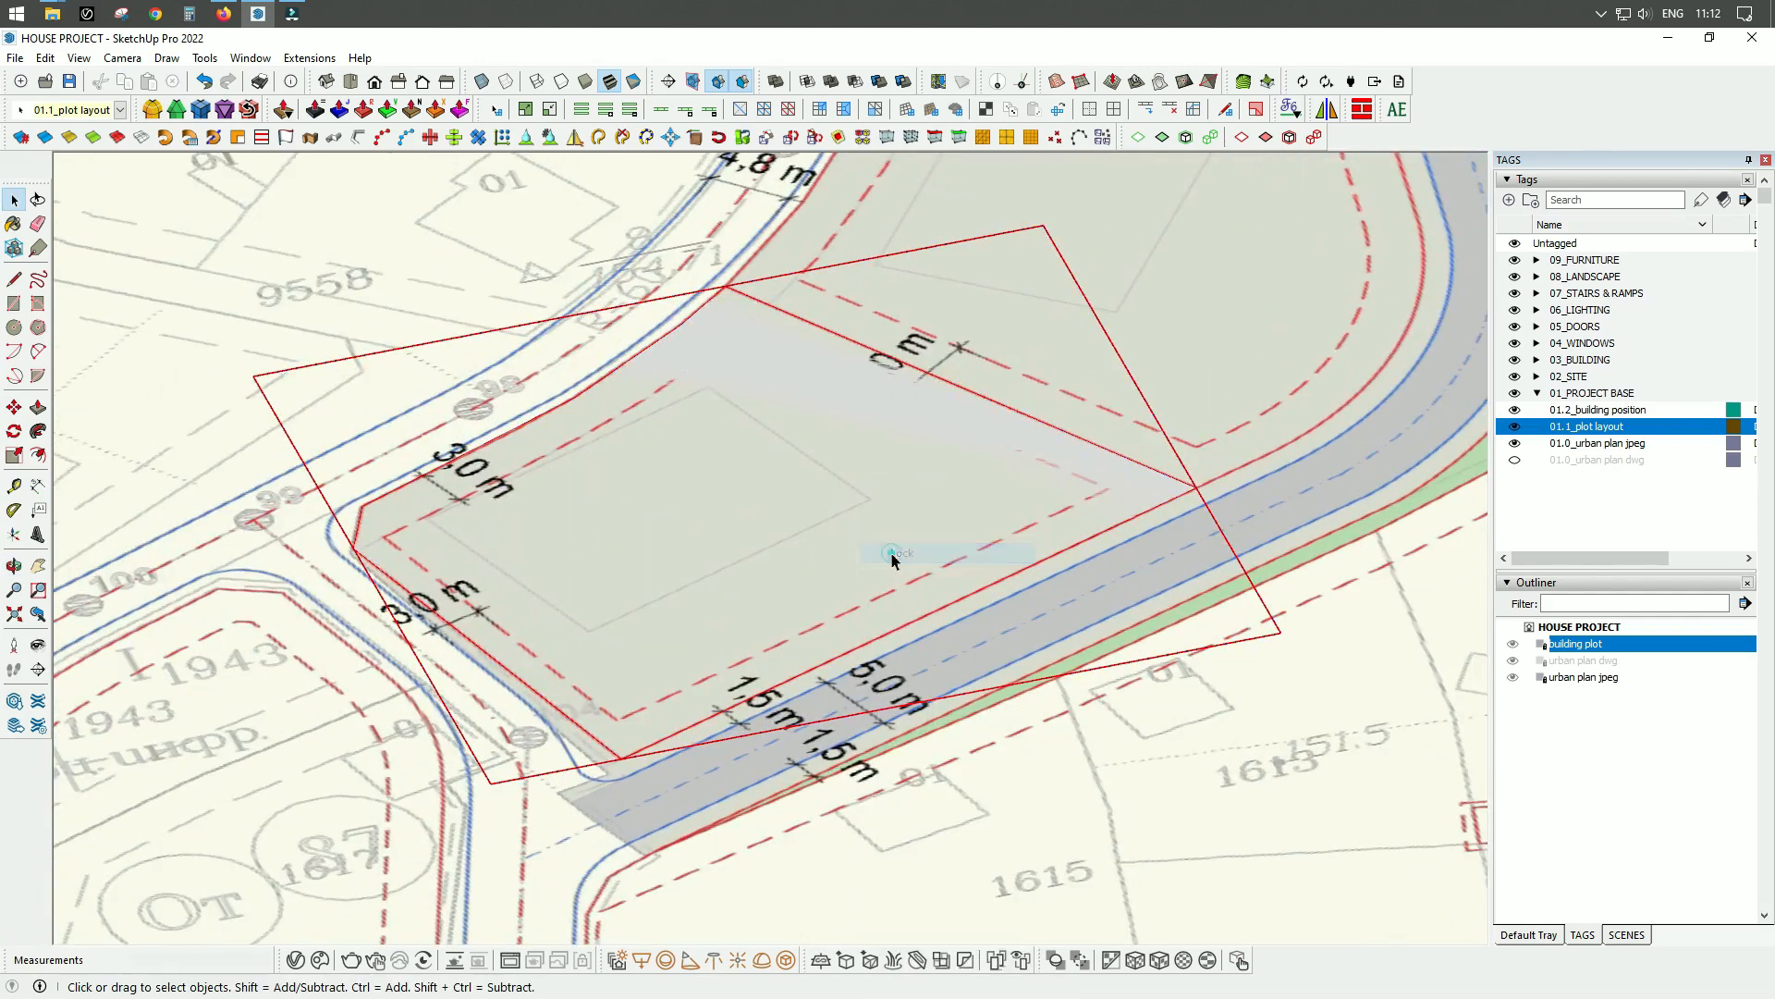
scroll(775, 541, "down", 4)
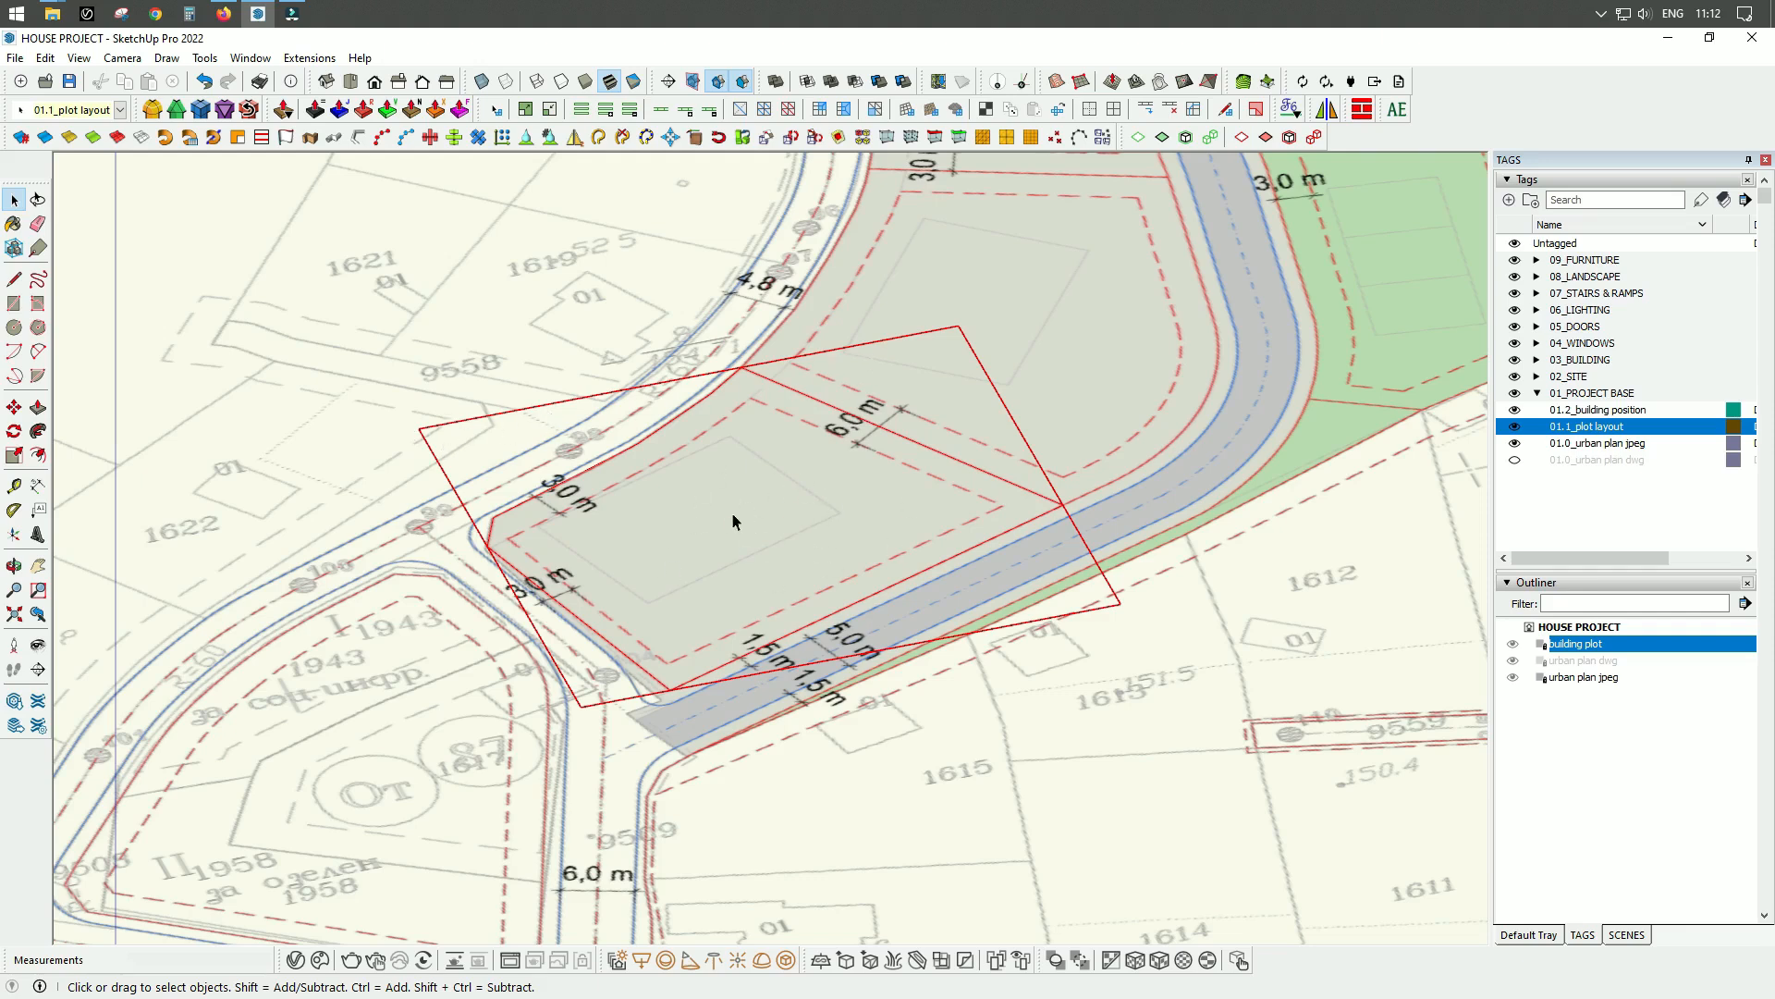
scroll(744, 581, "up", 2)
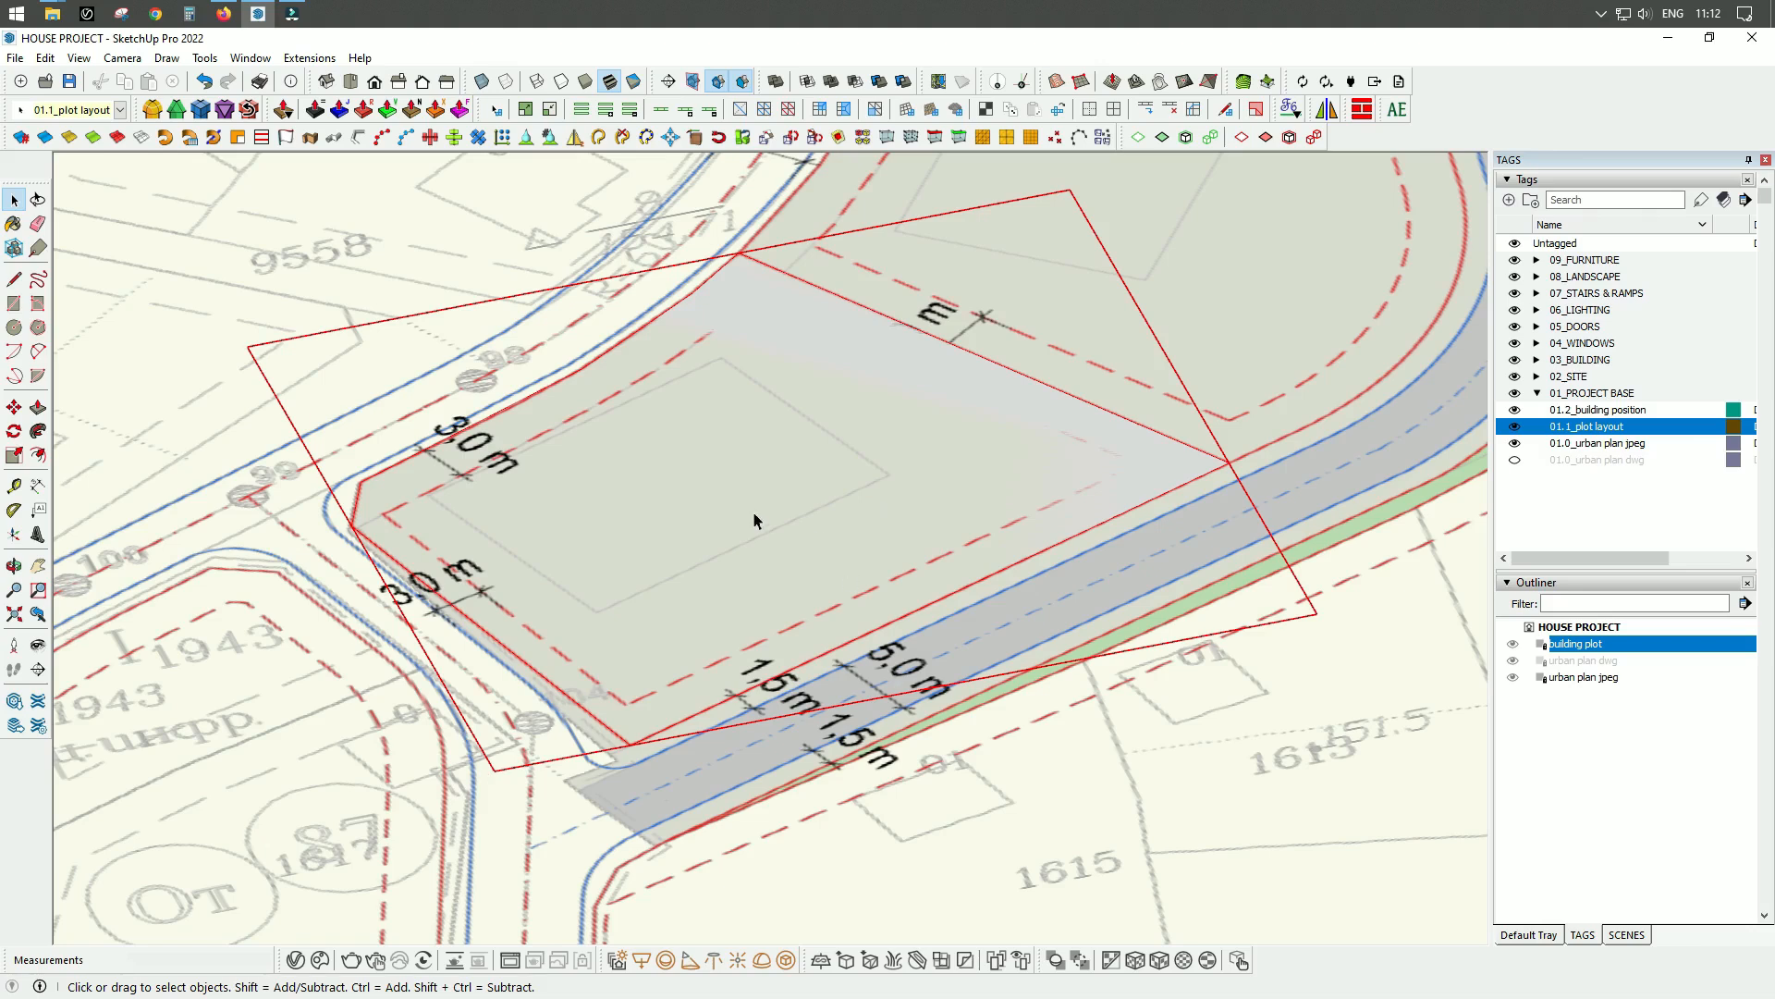
scroll(791, 490, "down", 2)
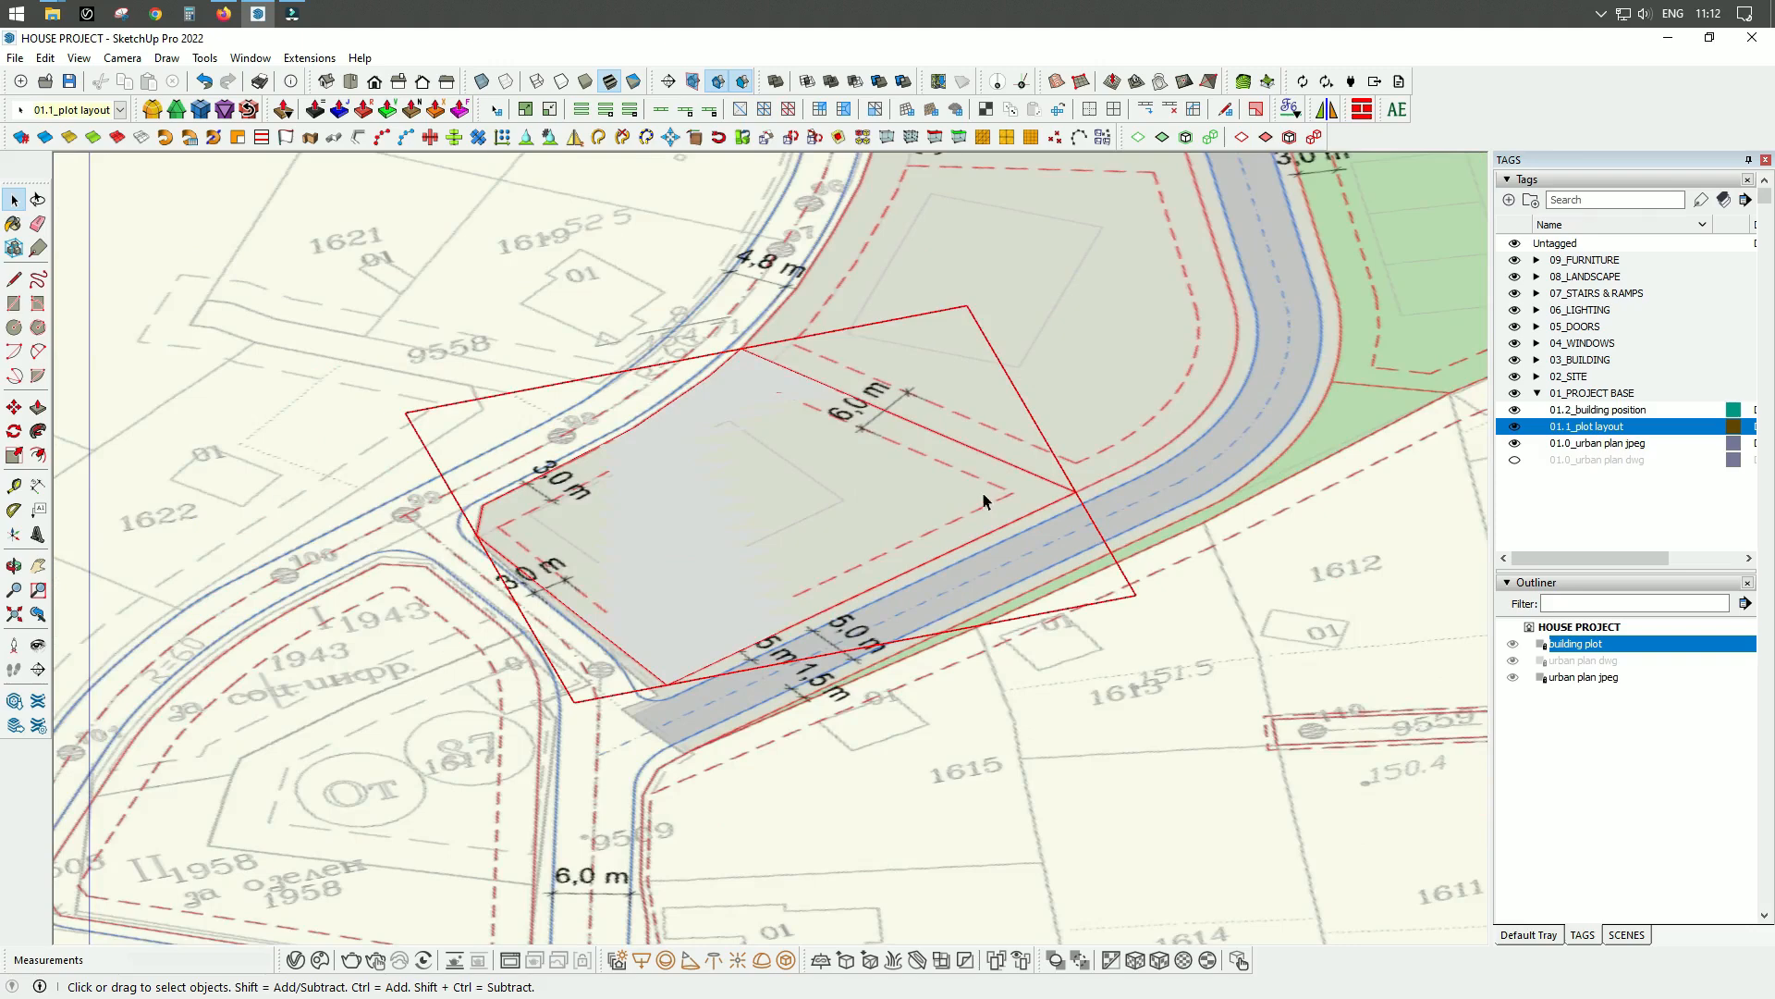
middle_click_drag(999, 483, 843, 653)
left_click_drag(747, 665, 1050, 594)
key("space")
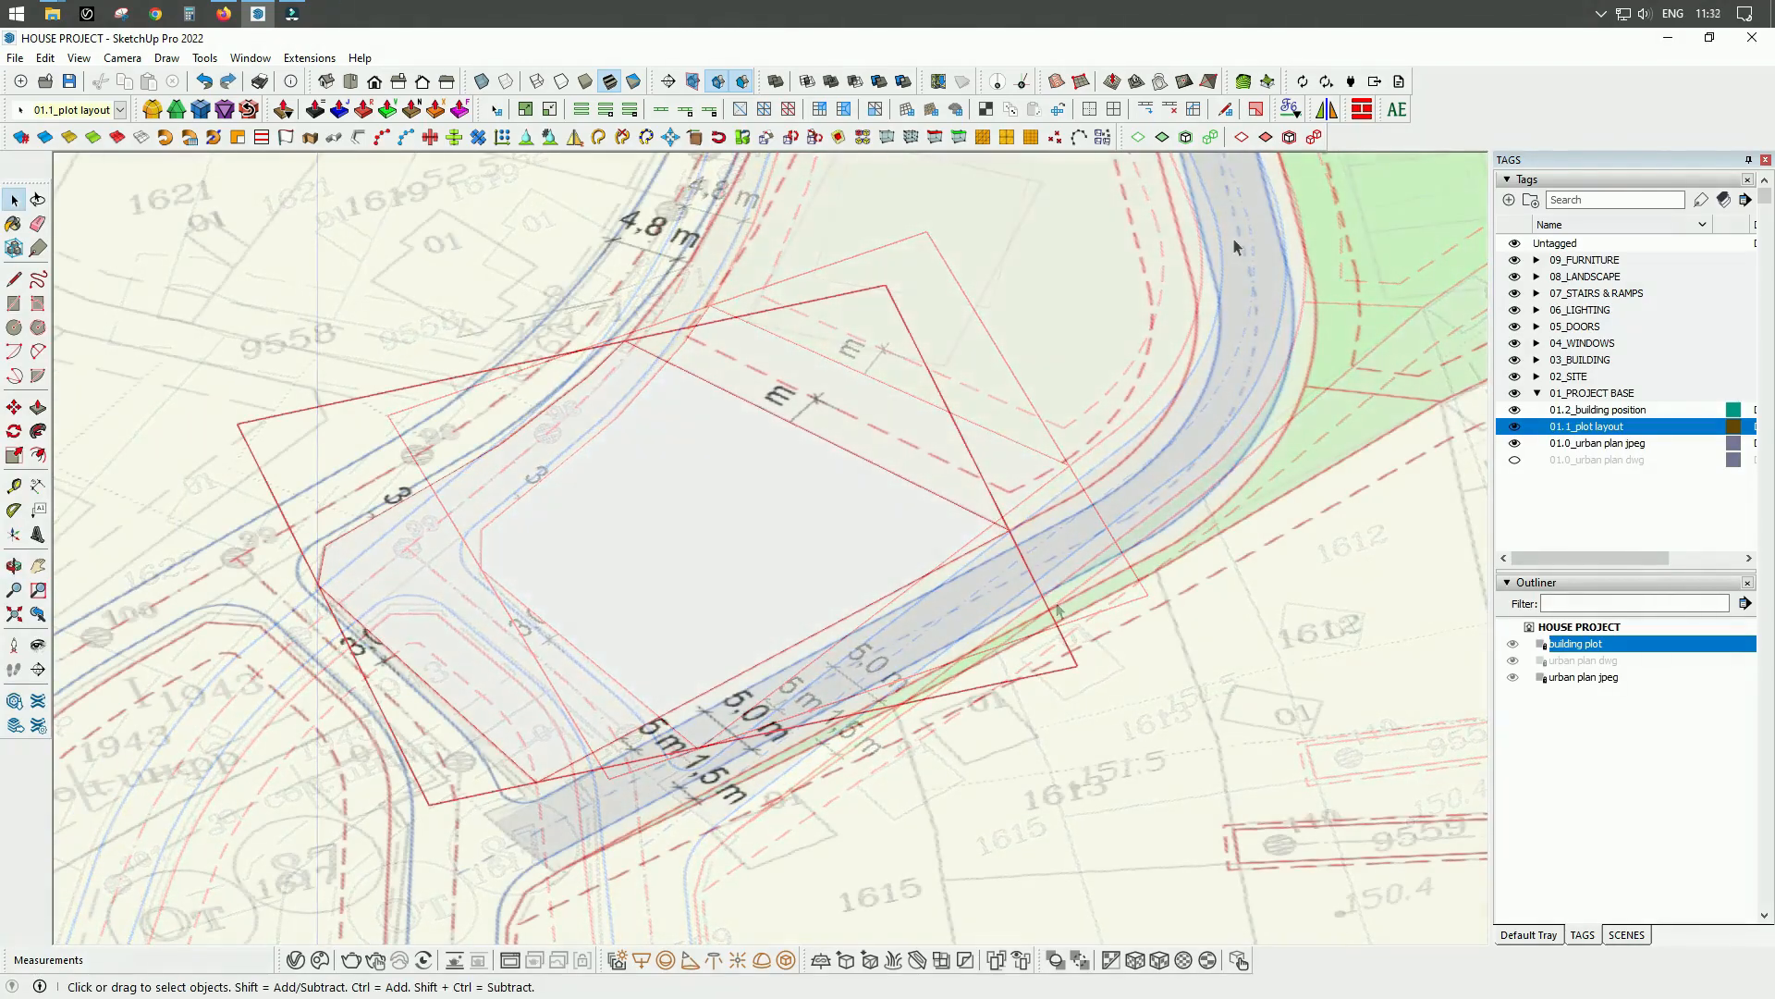
middle_click_drag(866, 426, 779, 579)
scroll(812, 584, "up", 5)
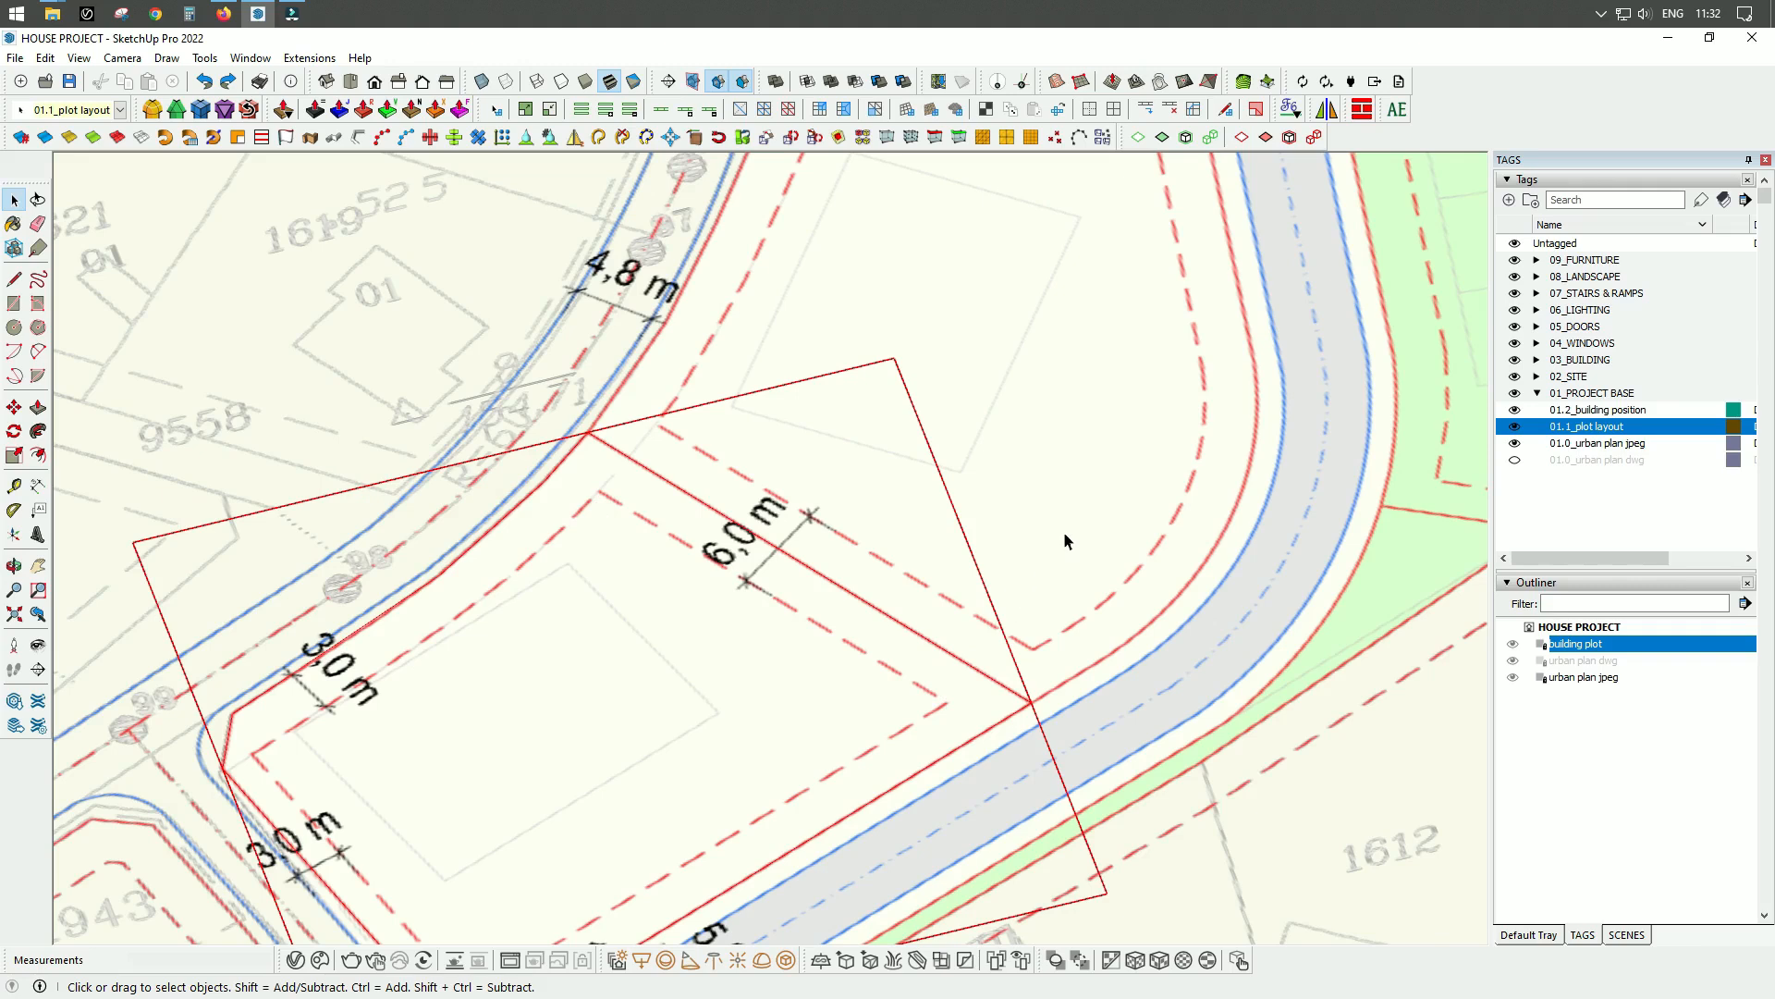
scroll(1057, 486, "down", 1)
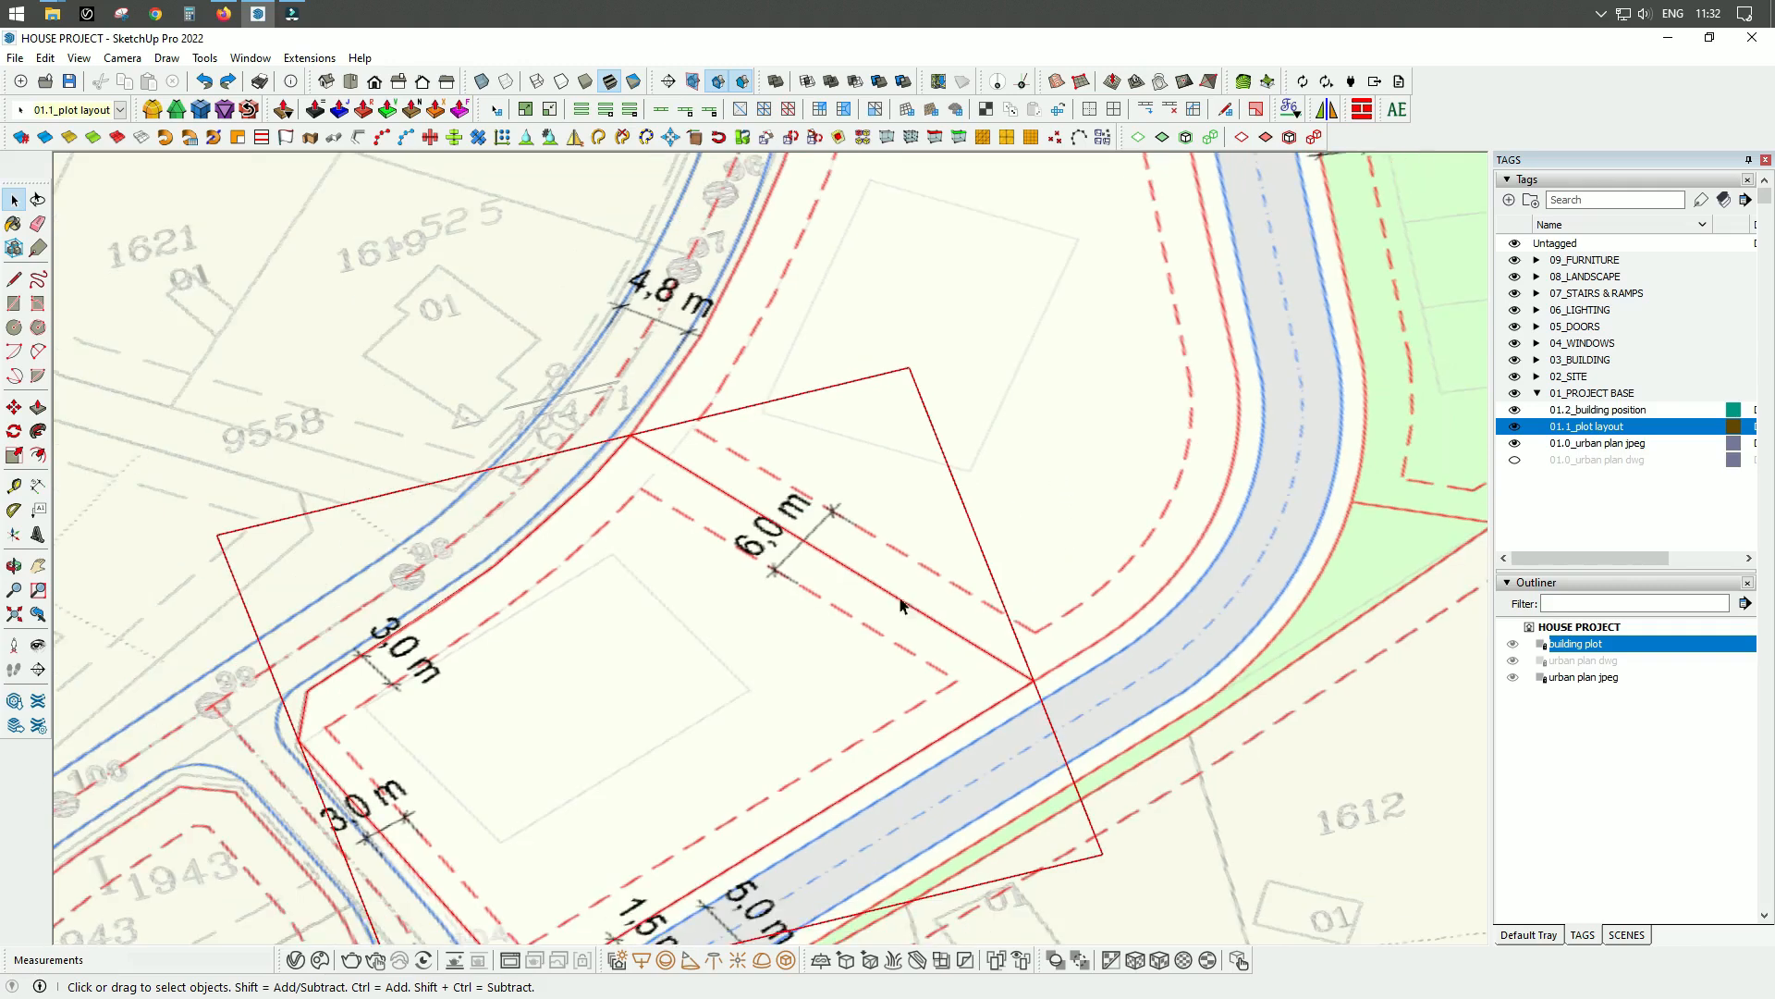
scroll(761, 662, "up", 2)
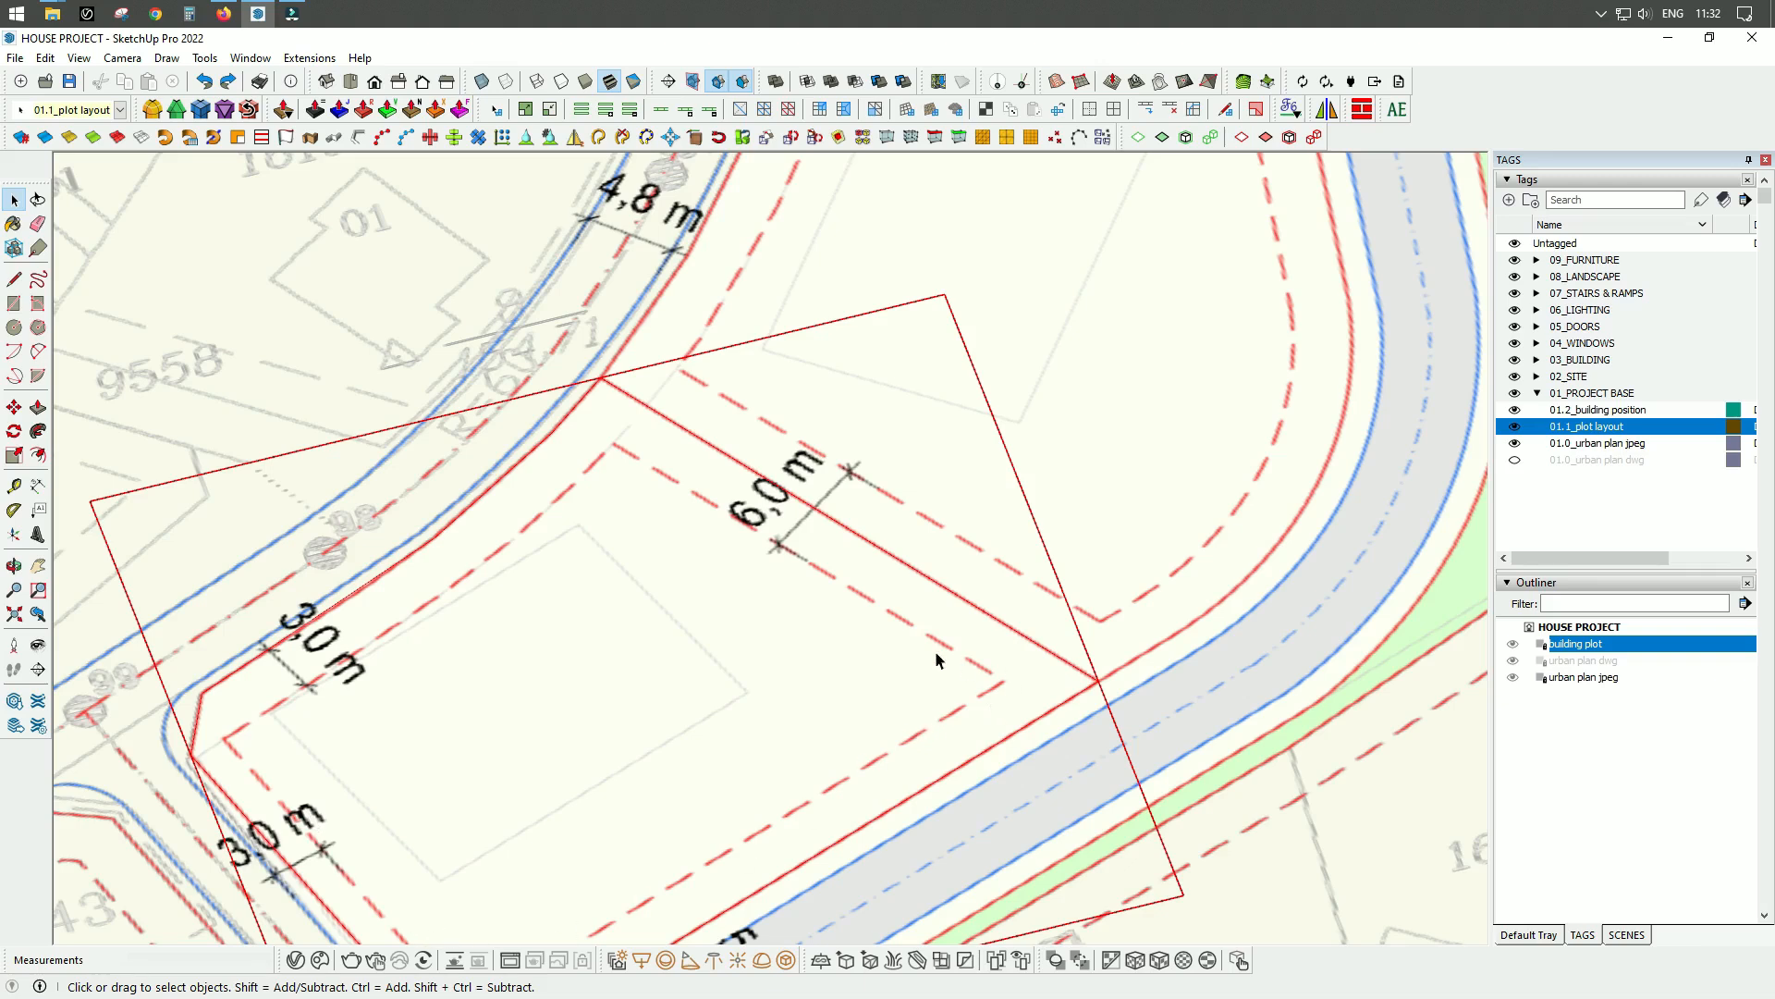
Unlock the building plot group and open it for editing.
middle_click_drag(786, 609, 865, 666)
scroll(838, 525, "down", 3)
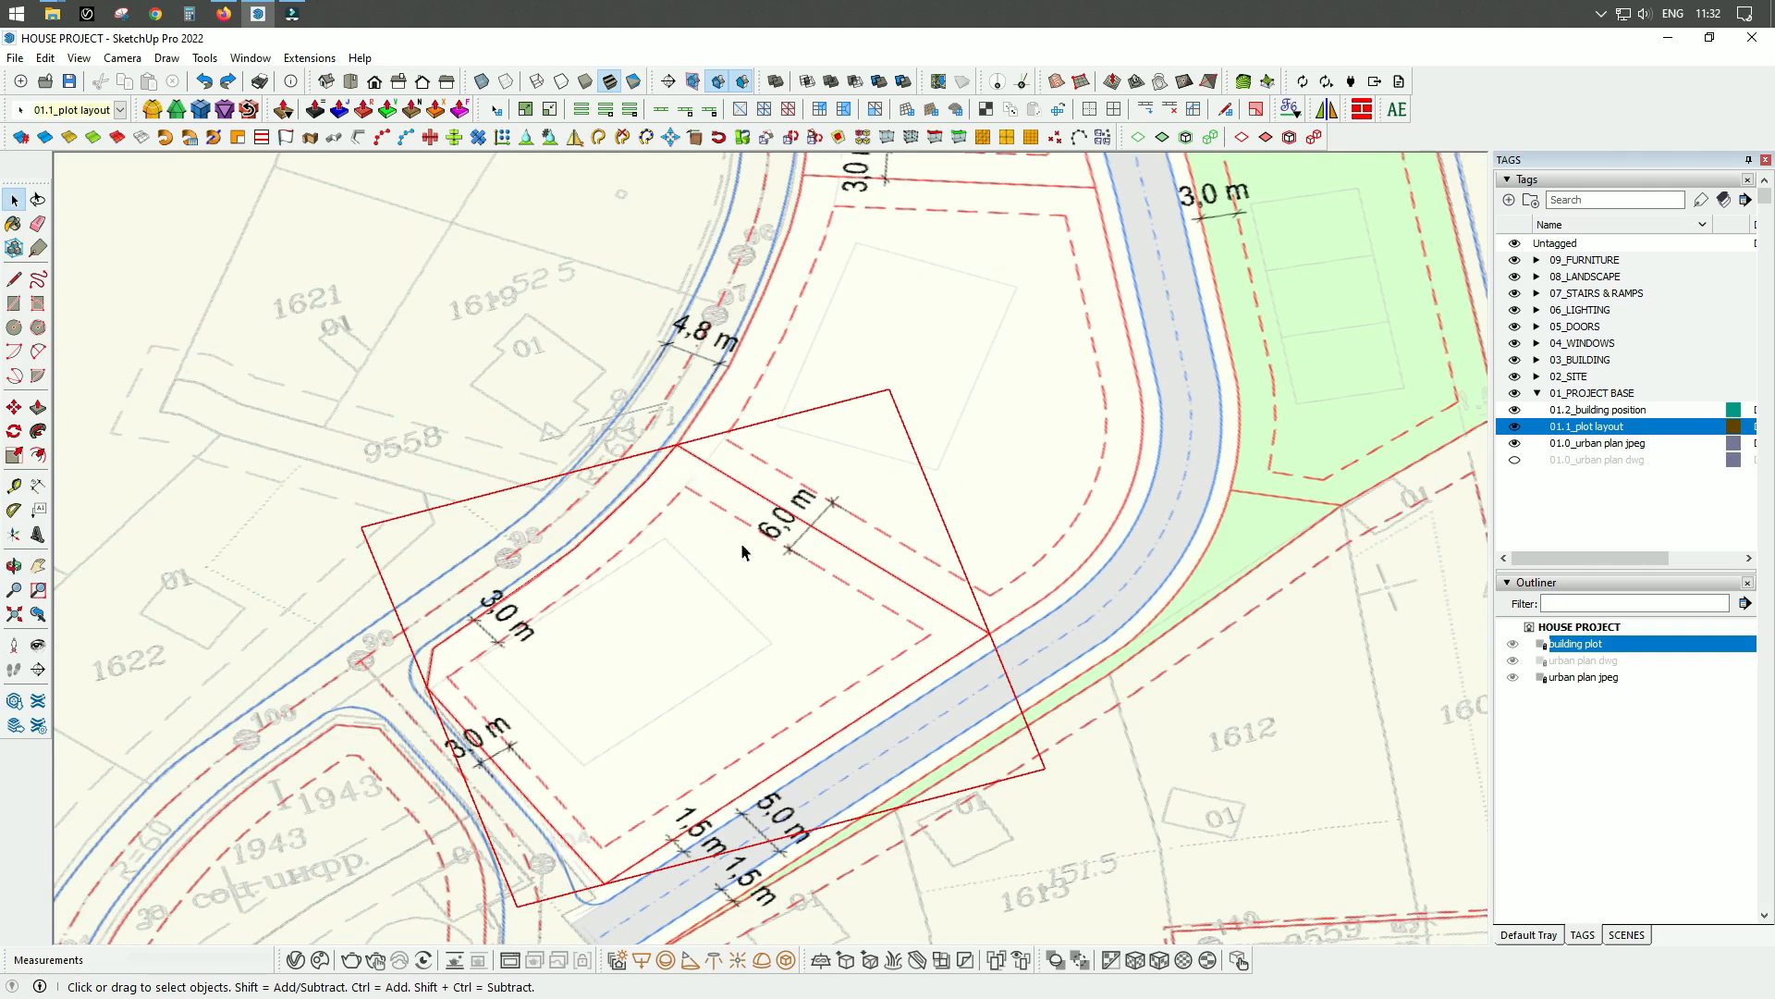
mouse_move(852, 601)
middle_mouse_down()
mouse_move(813, 635)
mouse_move(874, 602)
middle_mouse_up()
scroll(833, 646, "up", 3)
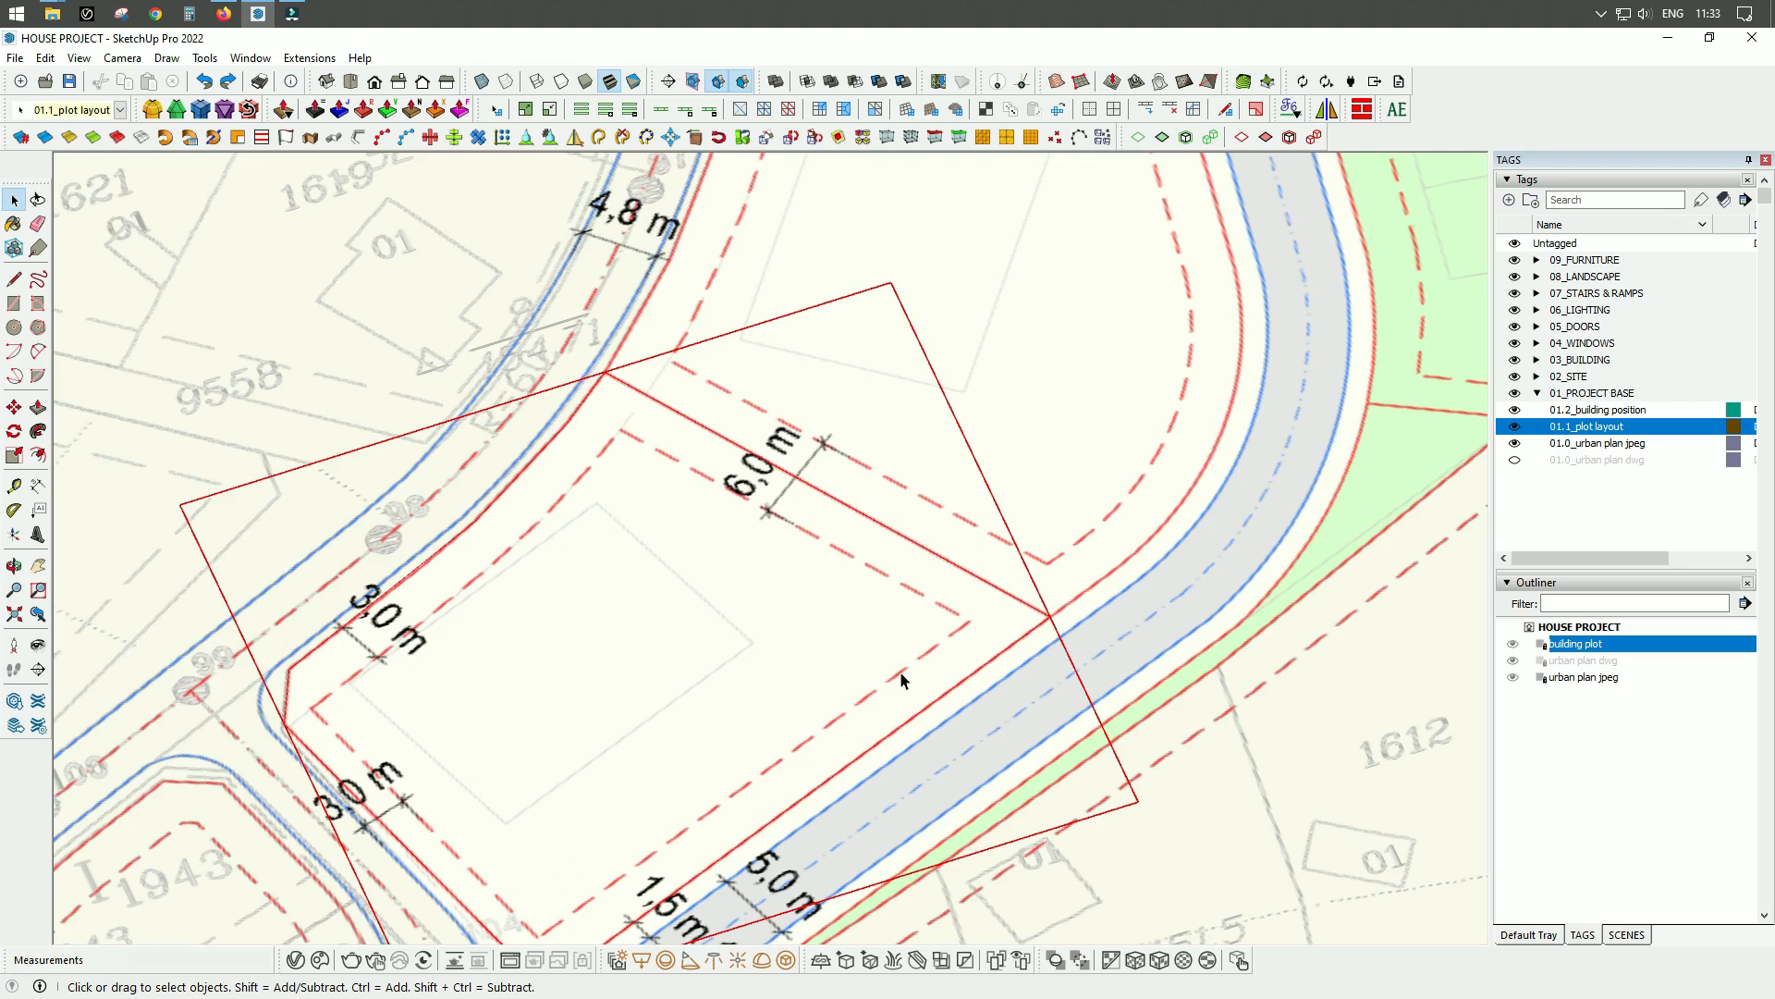
right_click(872, 628)
left_click(925, 177)
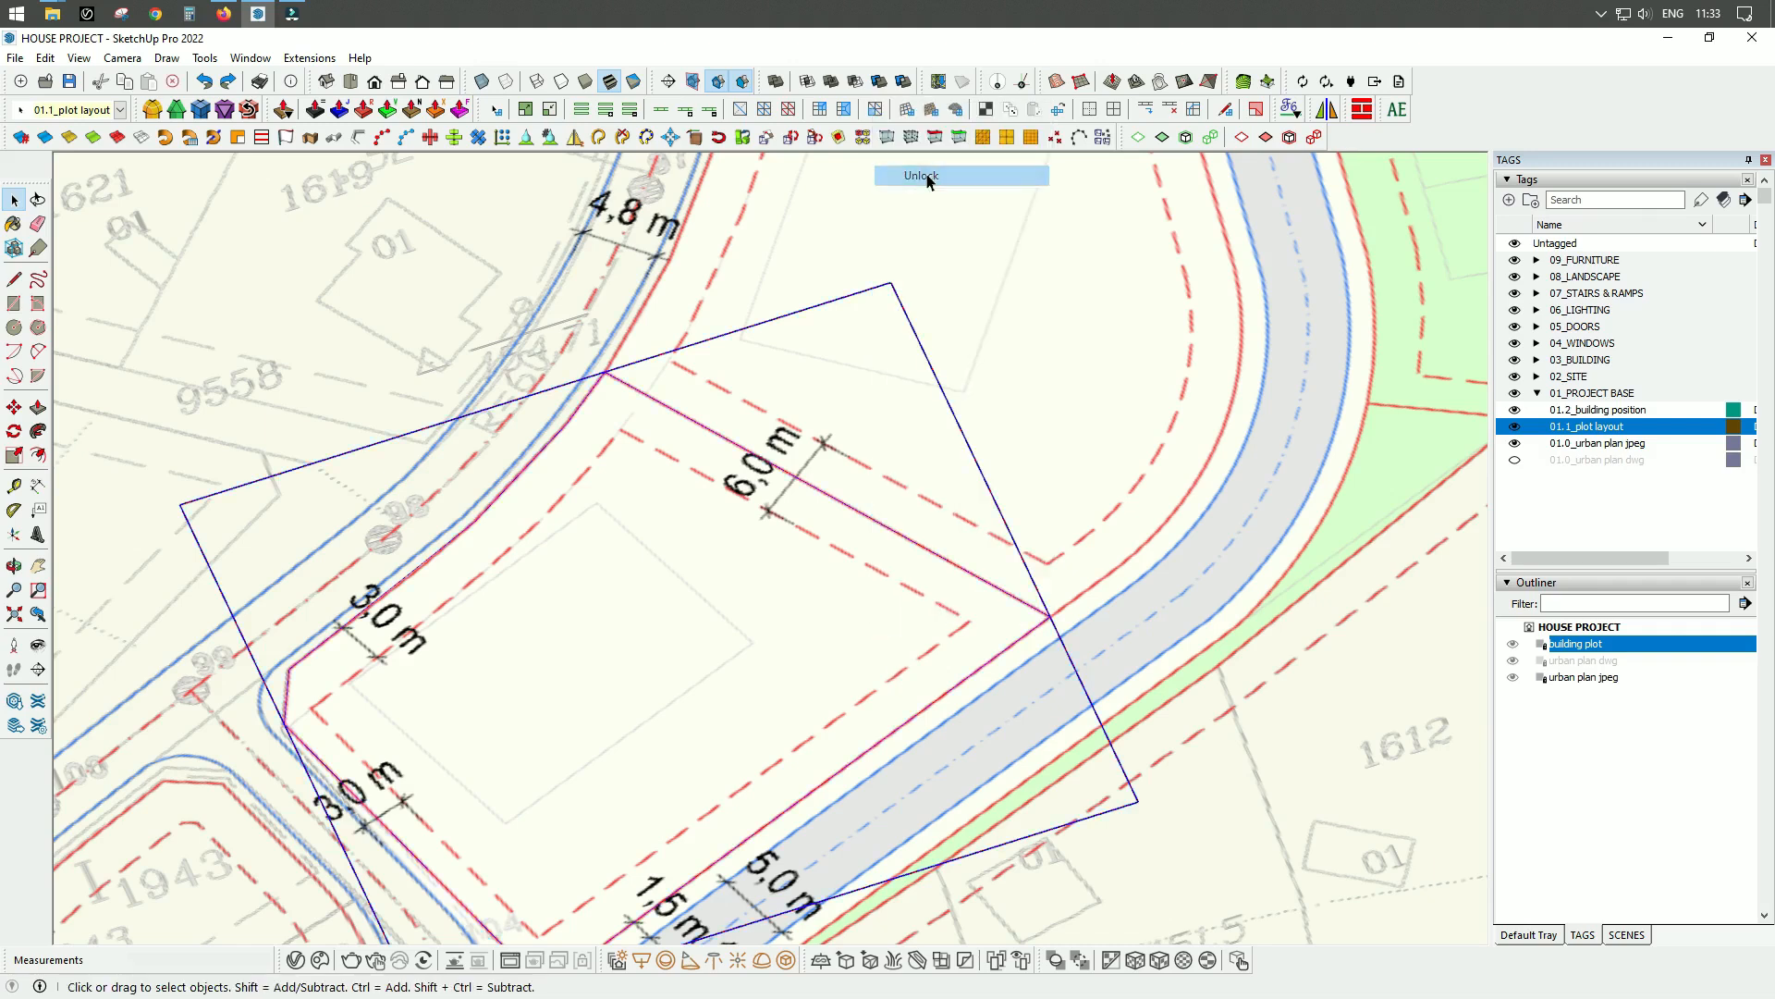
scroll(725, 661, "up", 3)
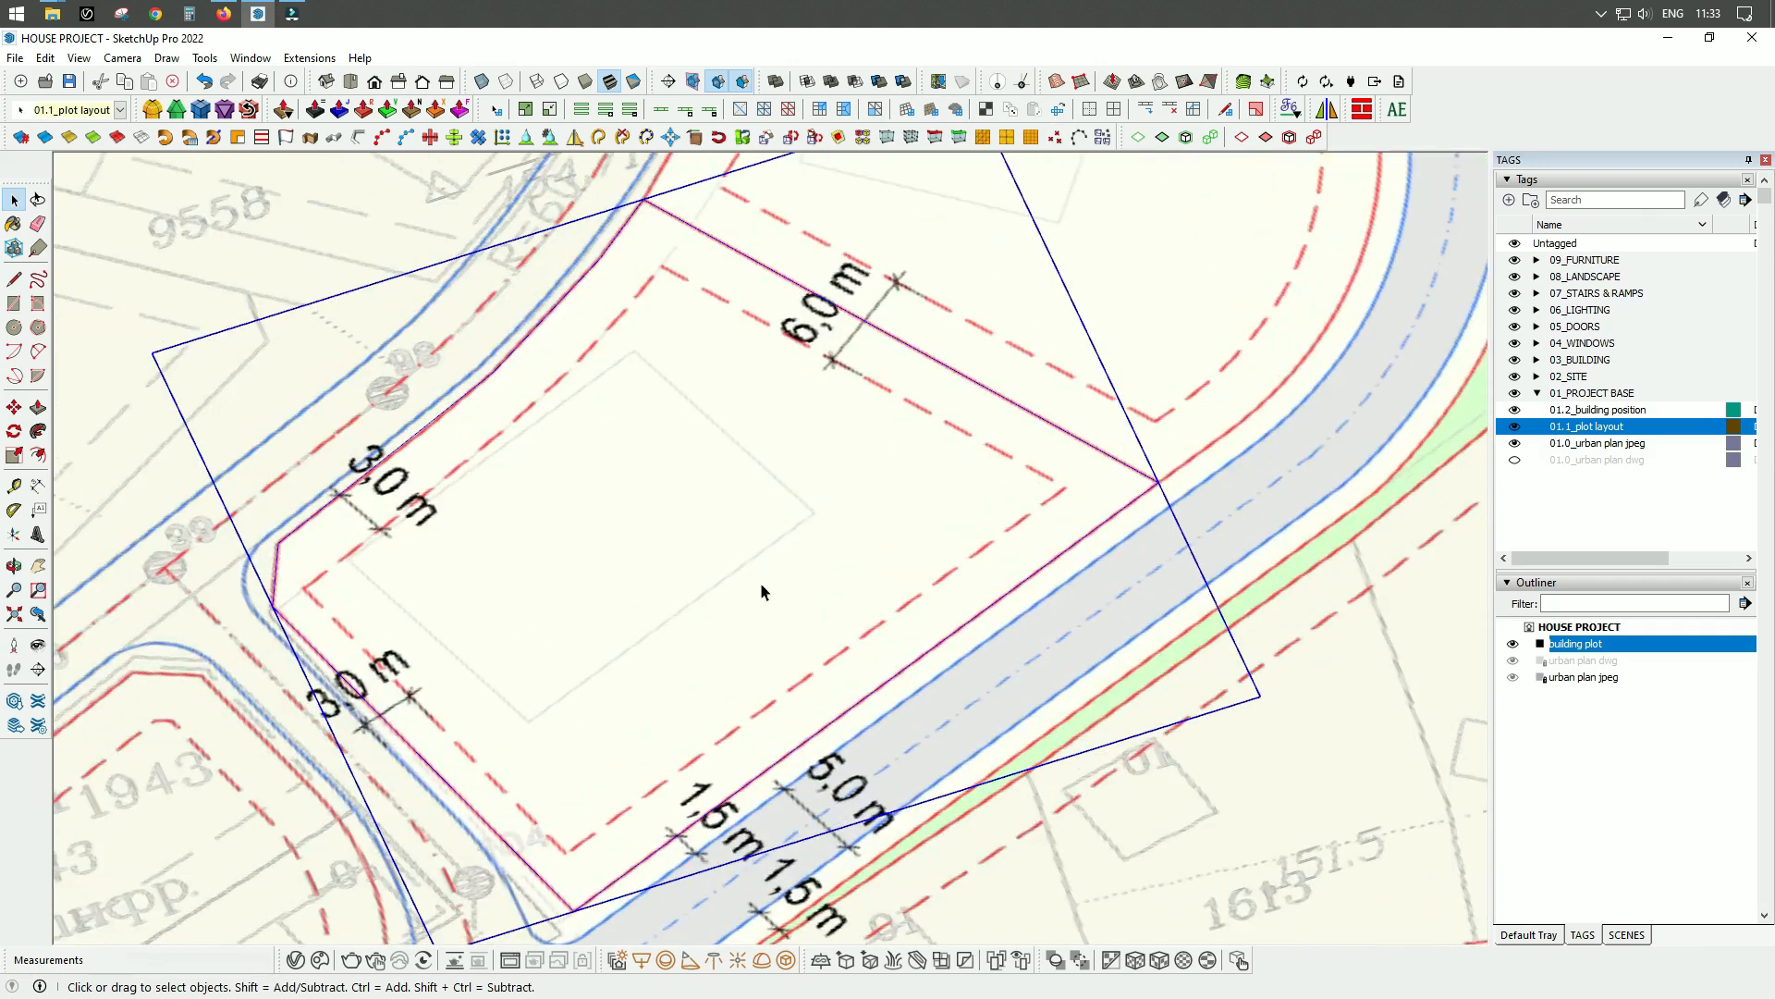
double_click(745, 486)
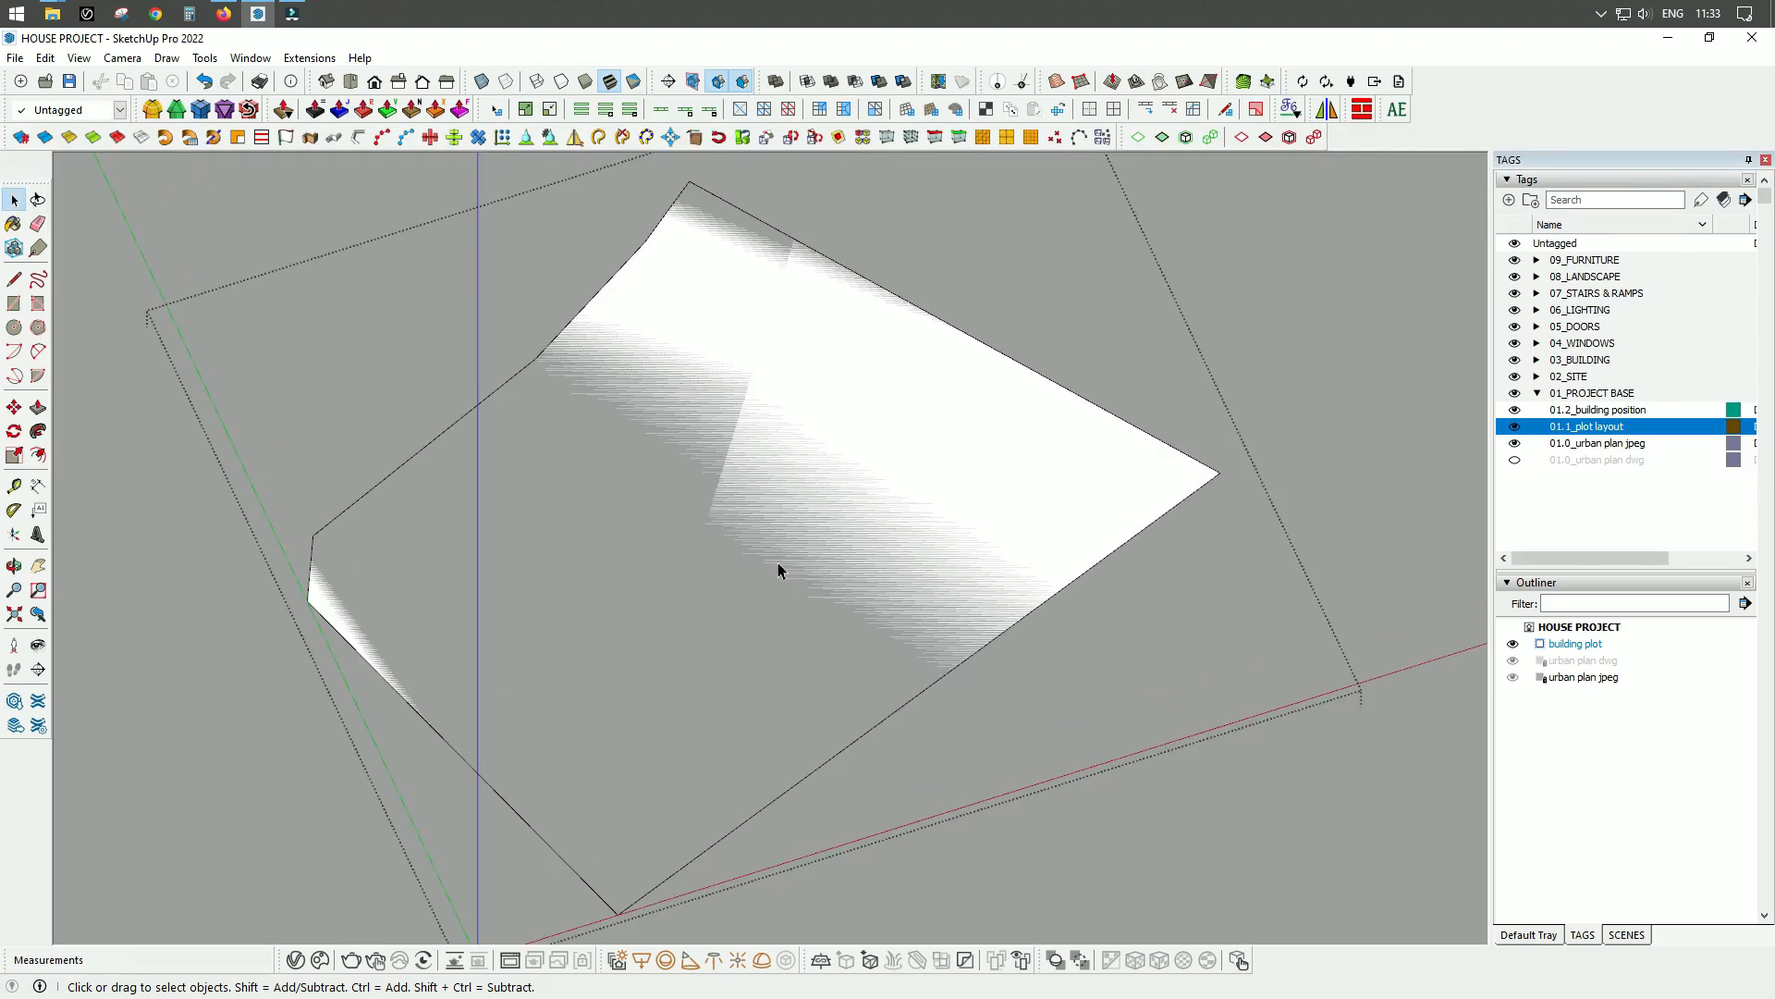
Offset the plot boundary inward by 3 m to draw the building setback line, and close the group.
left_click(505, 388)
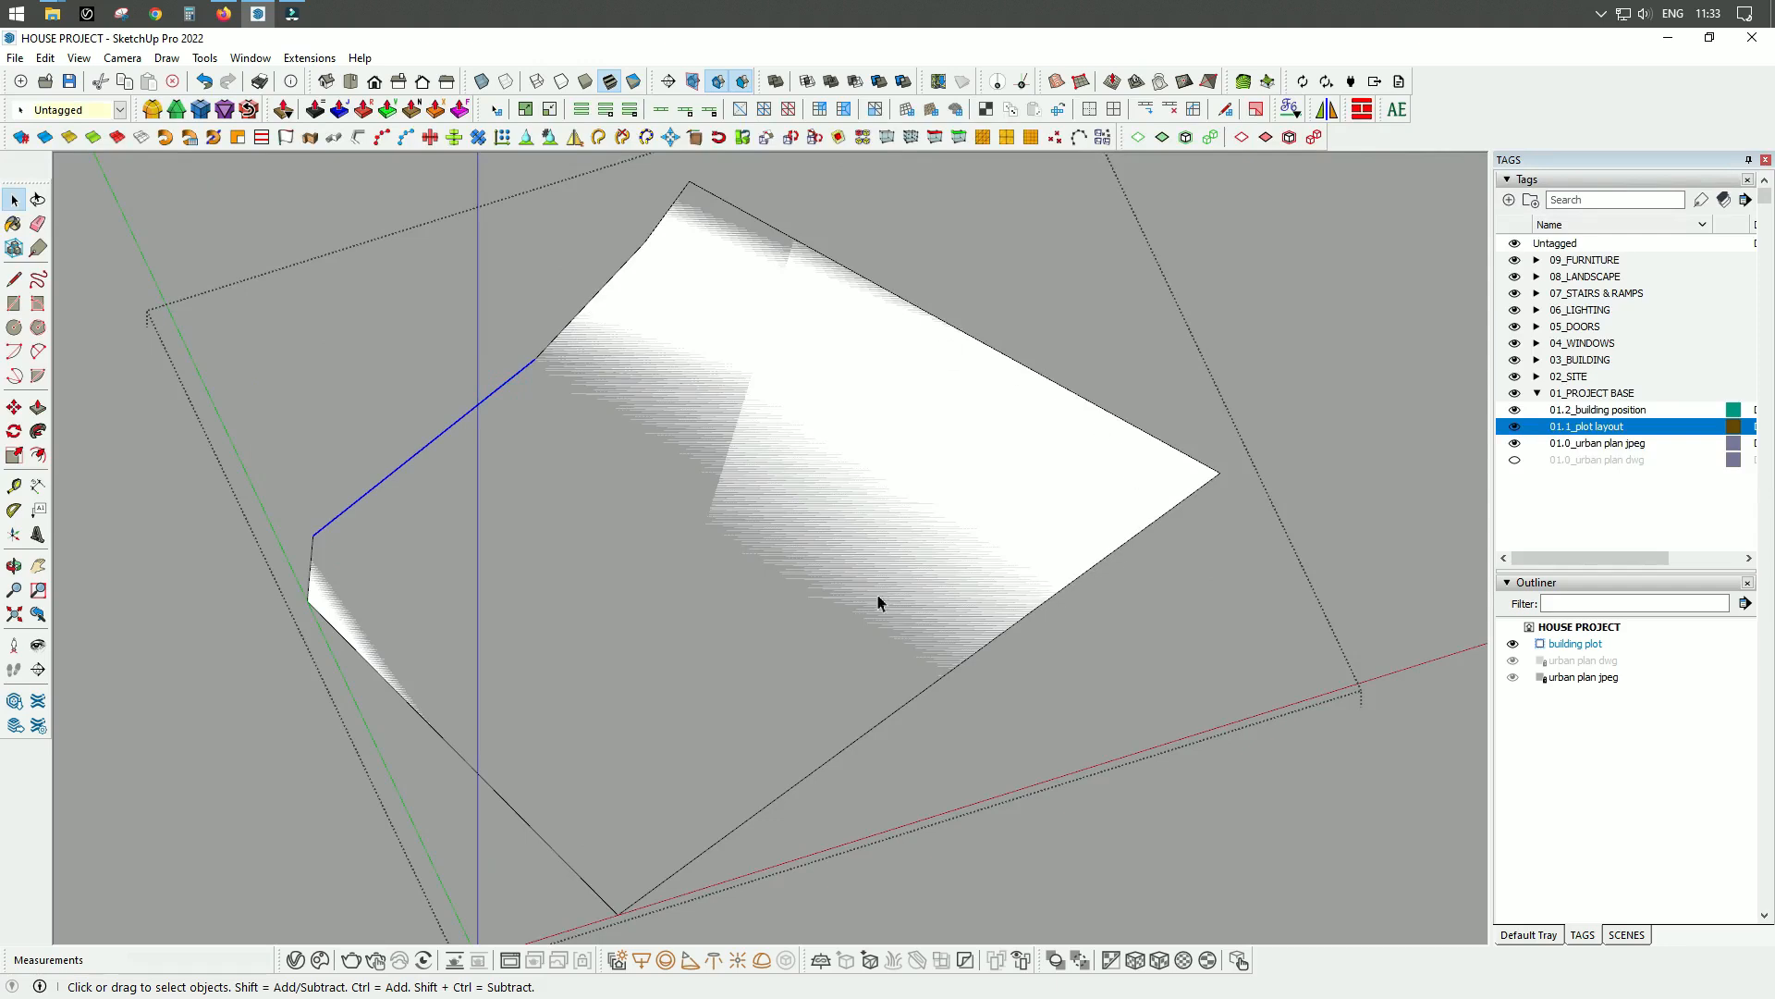
middle_click_drag(923, 592, 836, 554)
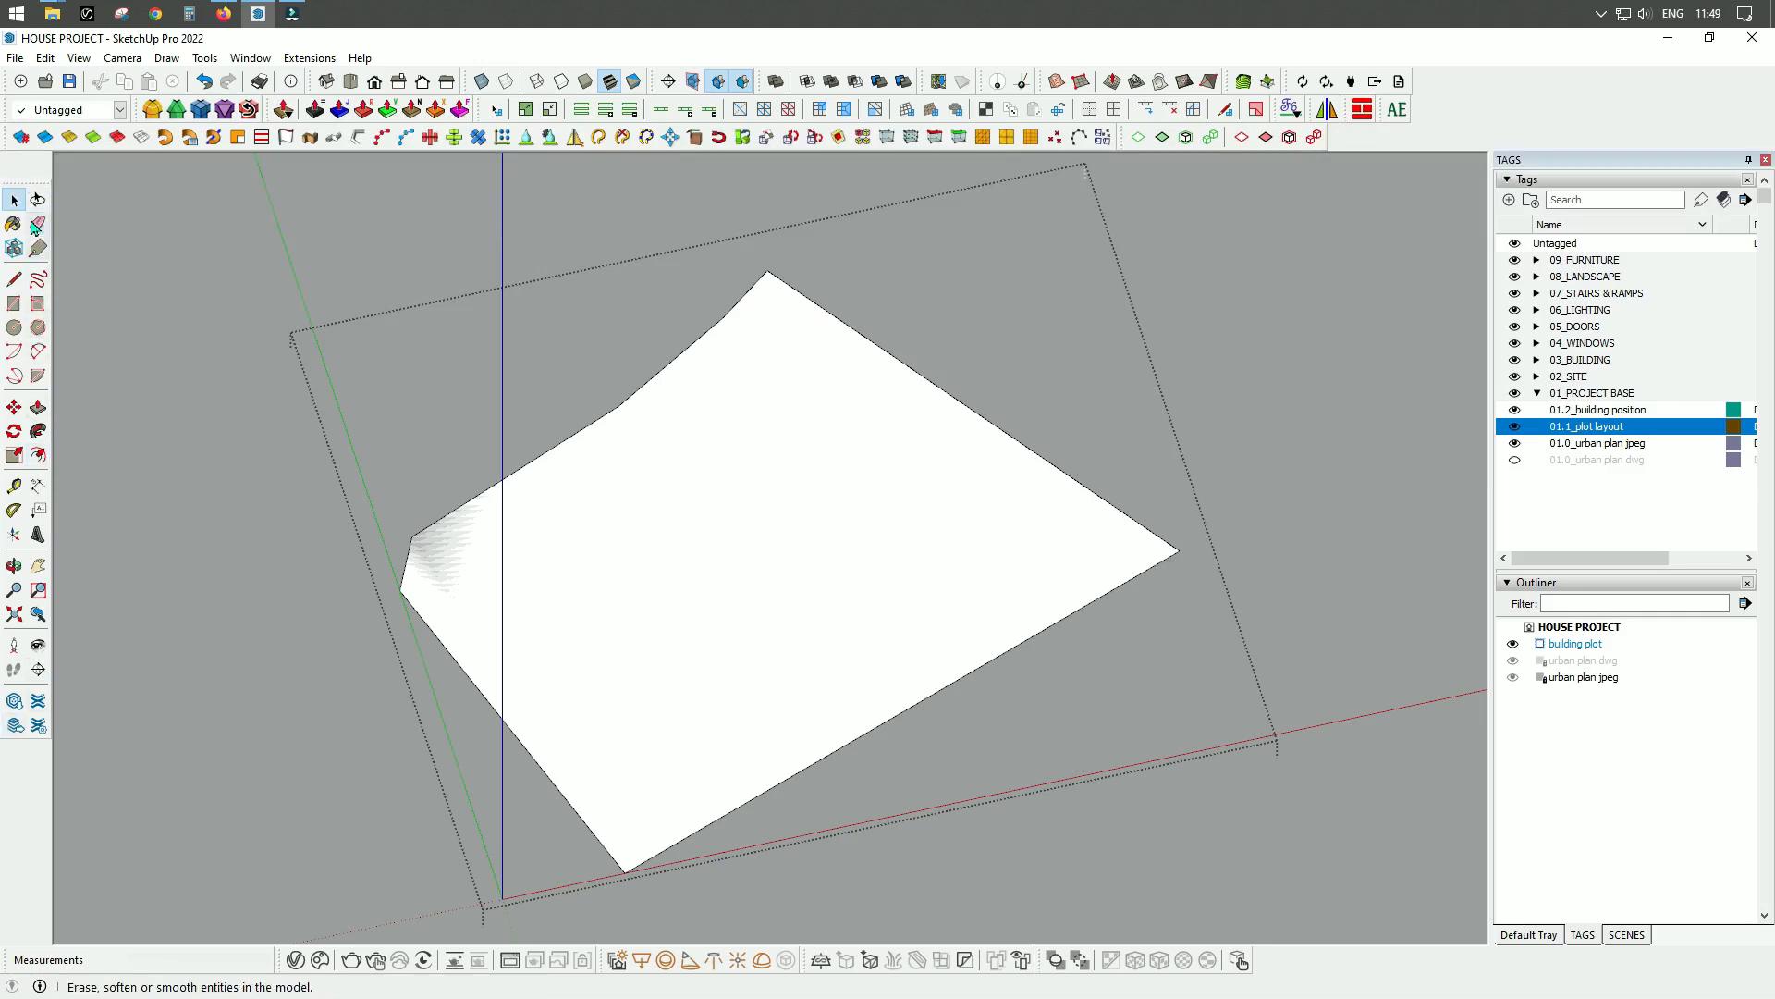
left_click(38, 455)
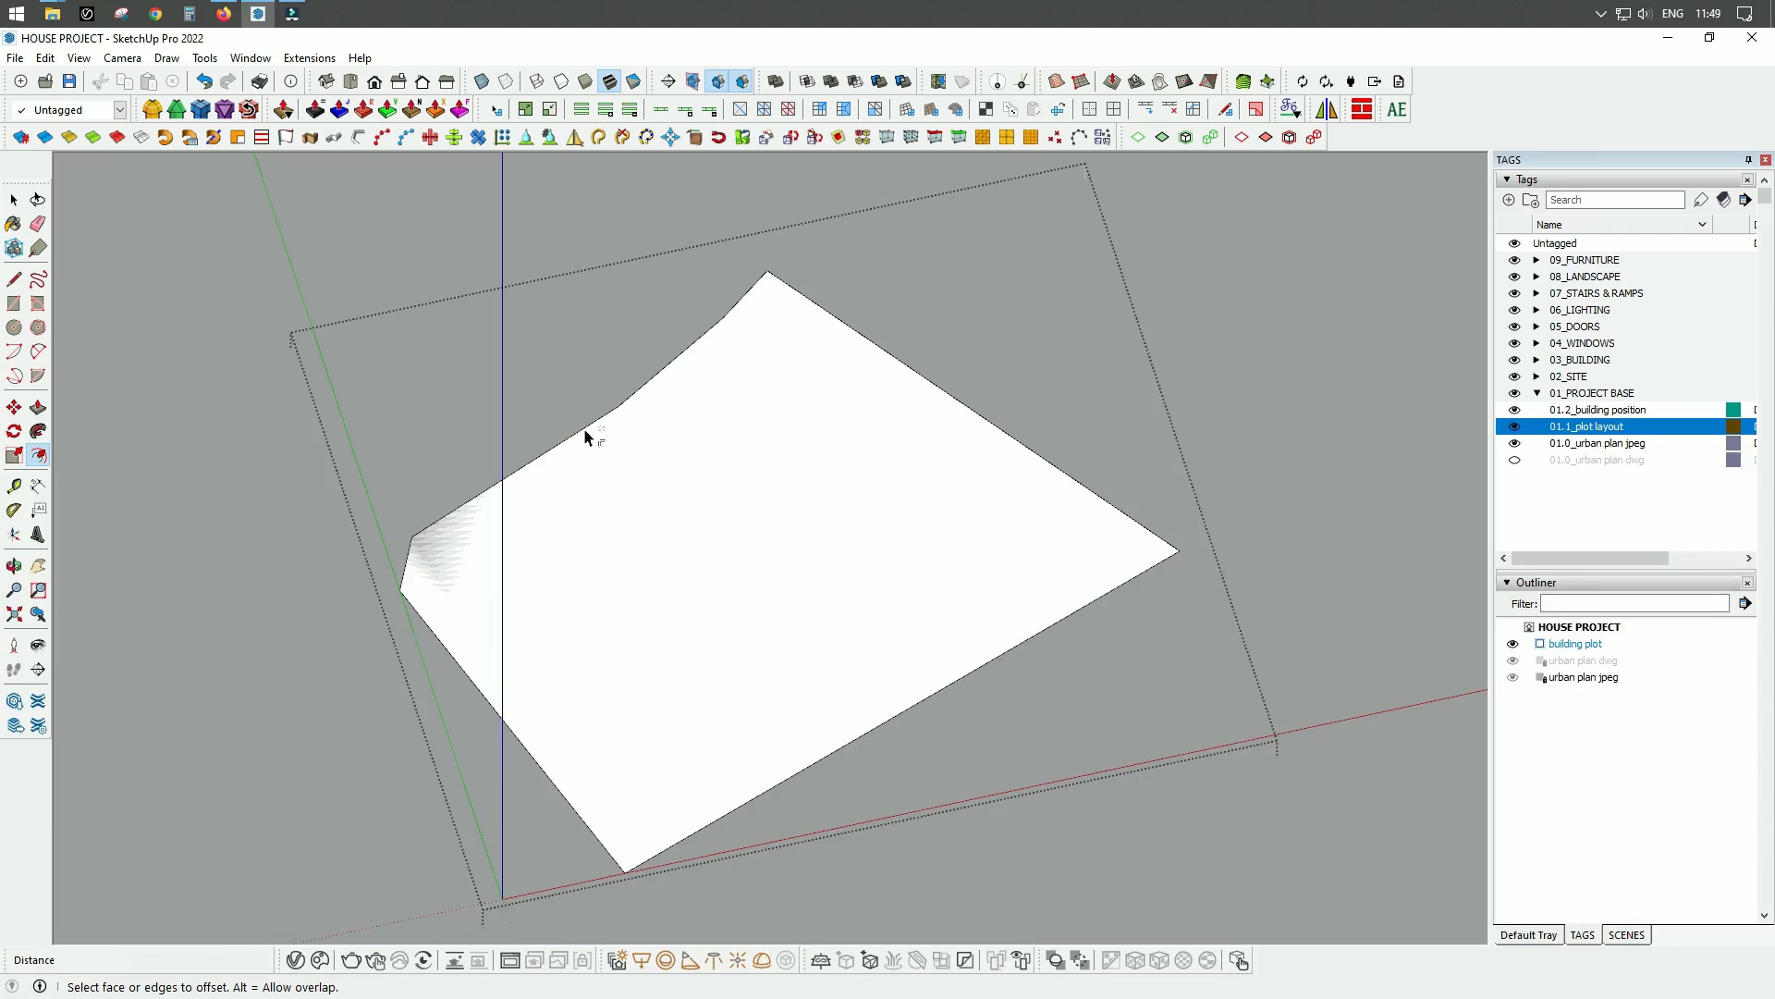
left_click(564, 440)
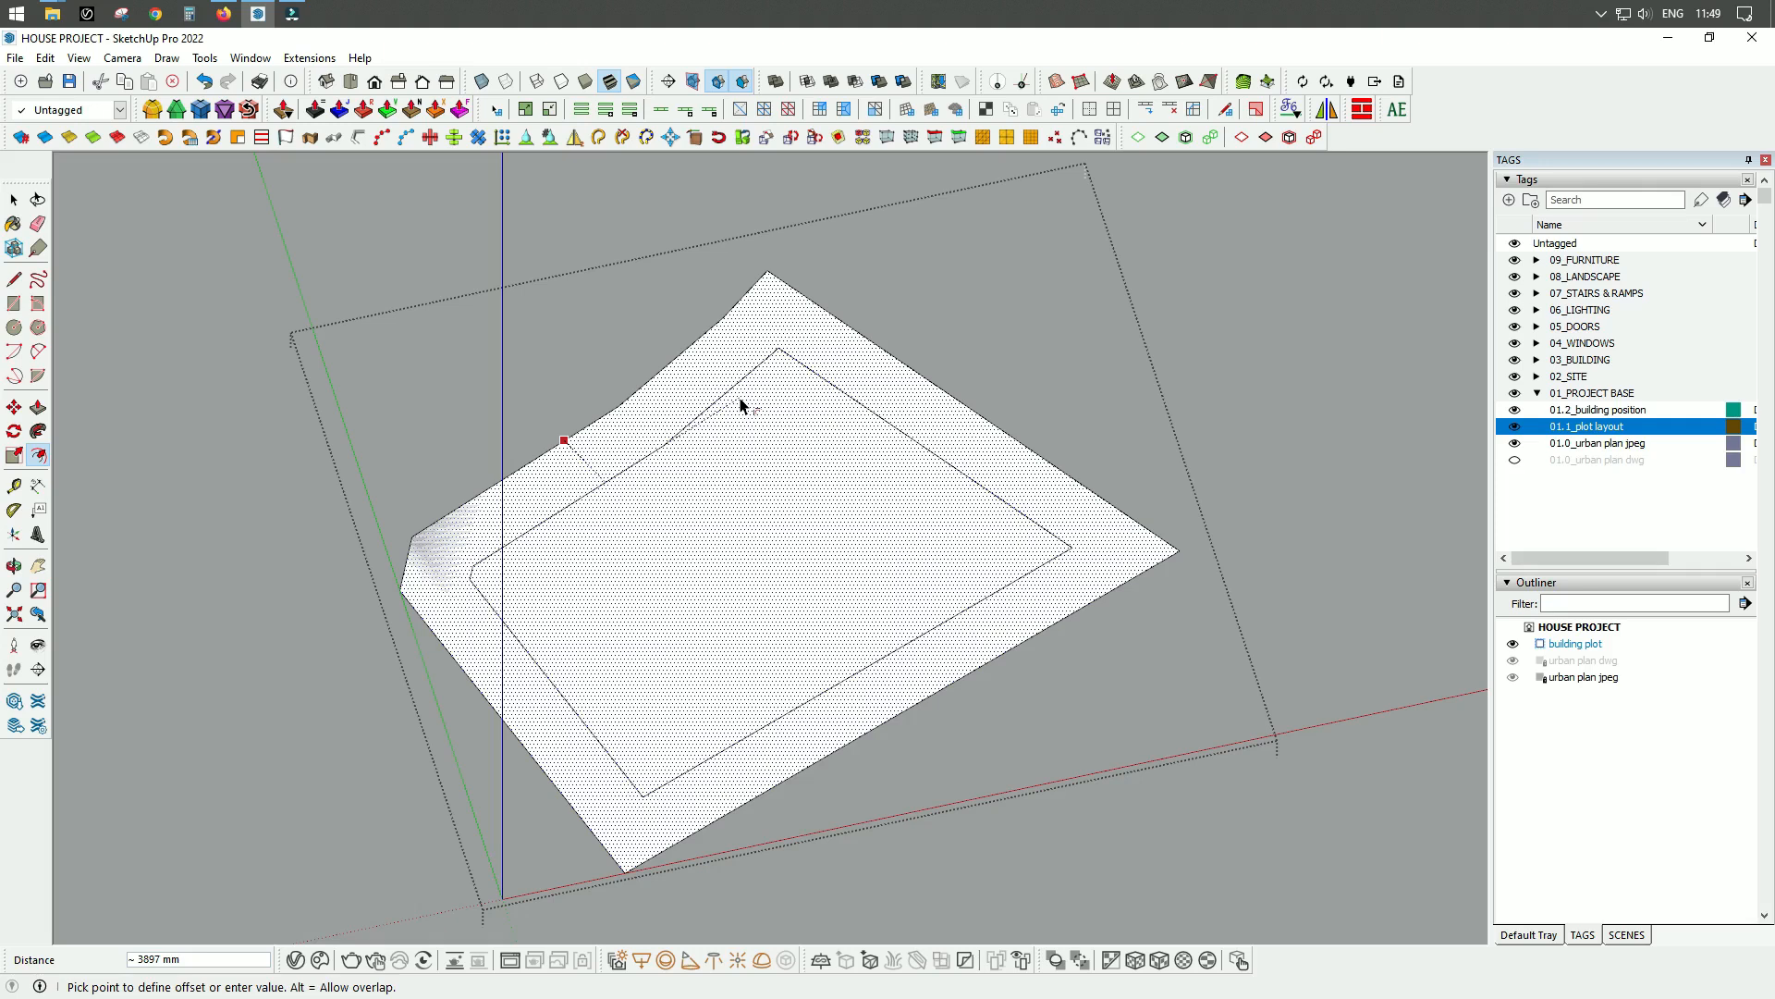
type("3000")
key("Return")
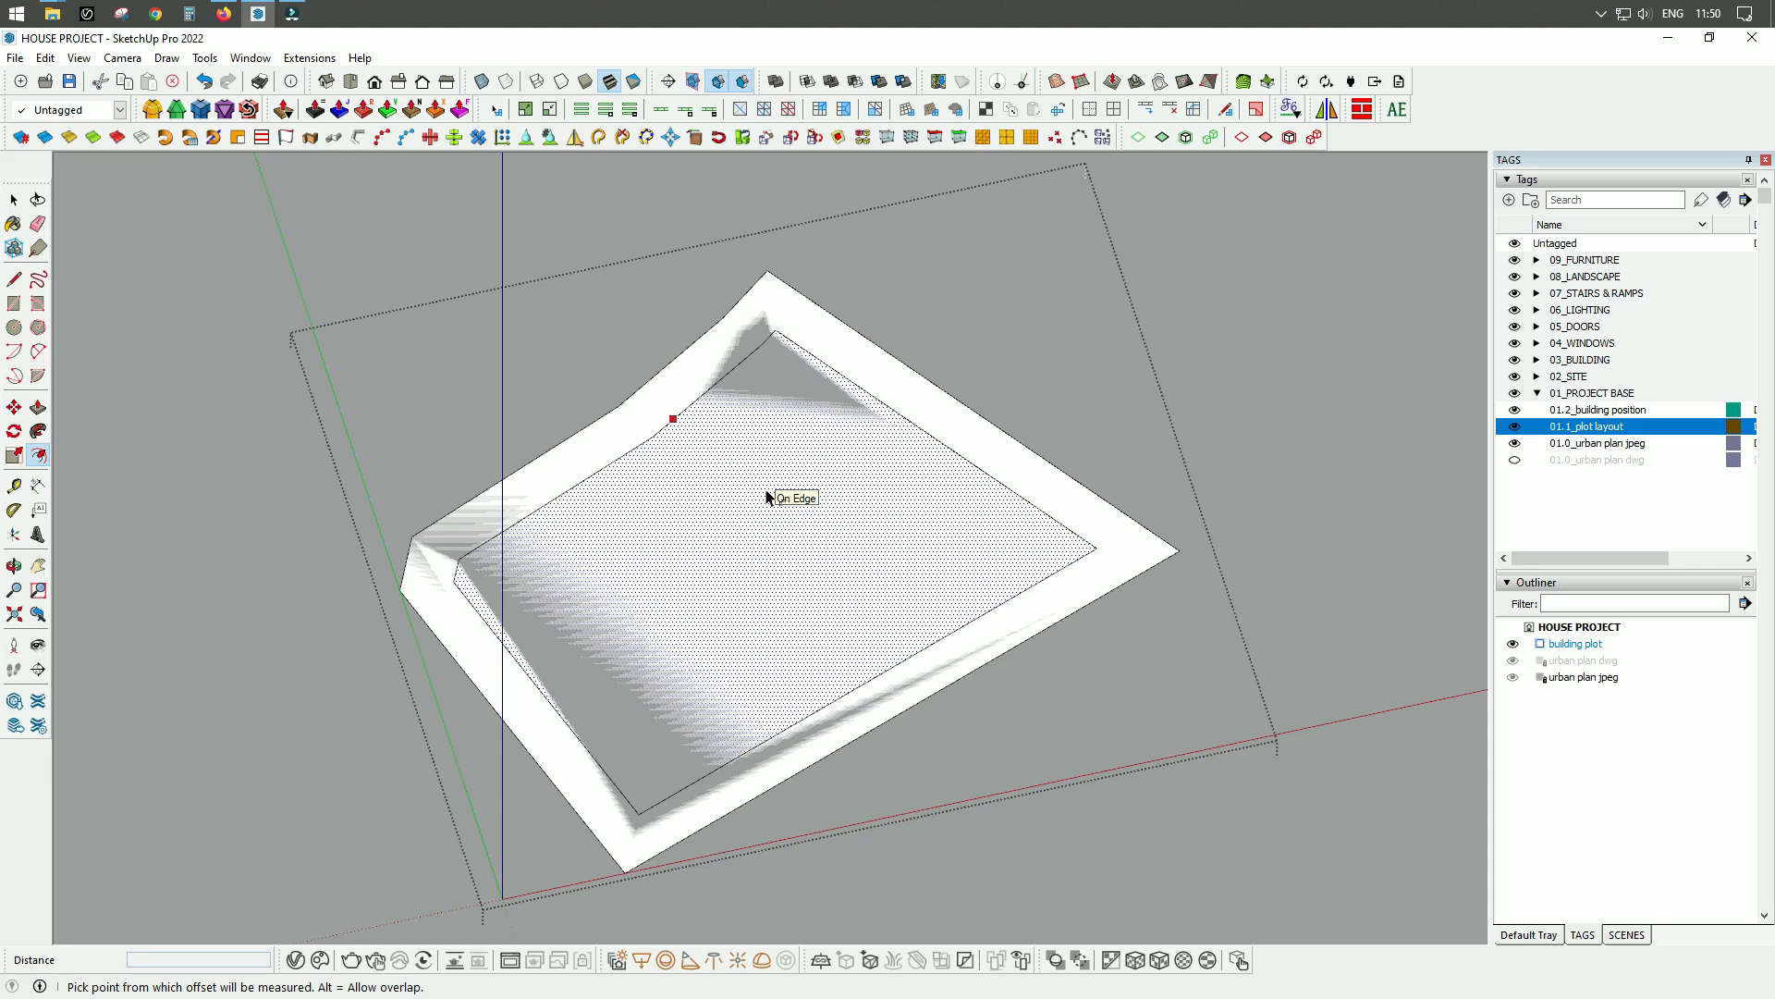
key("space")
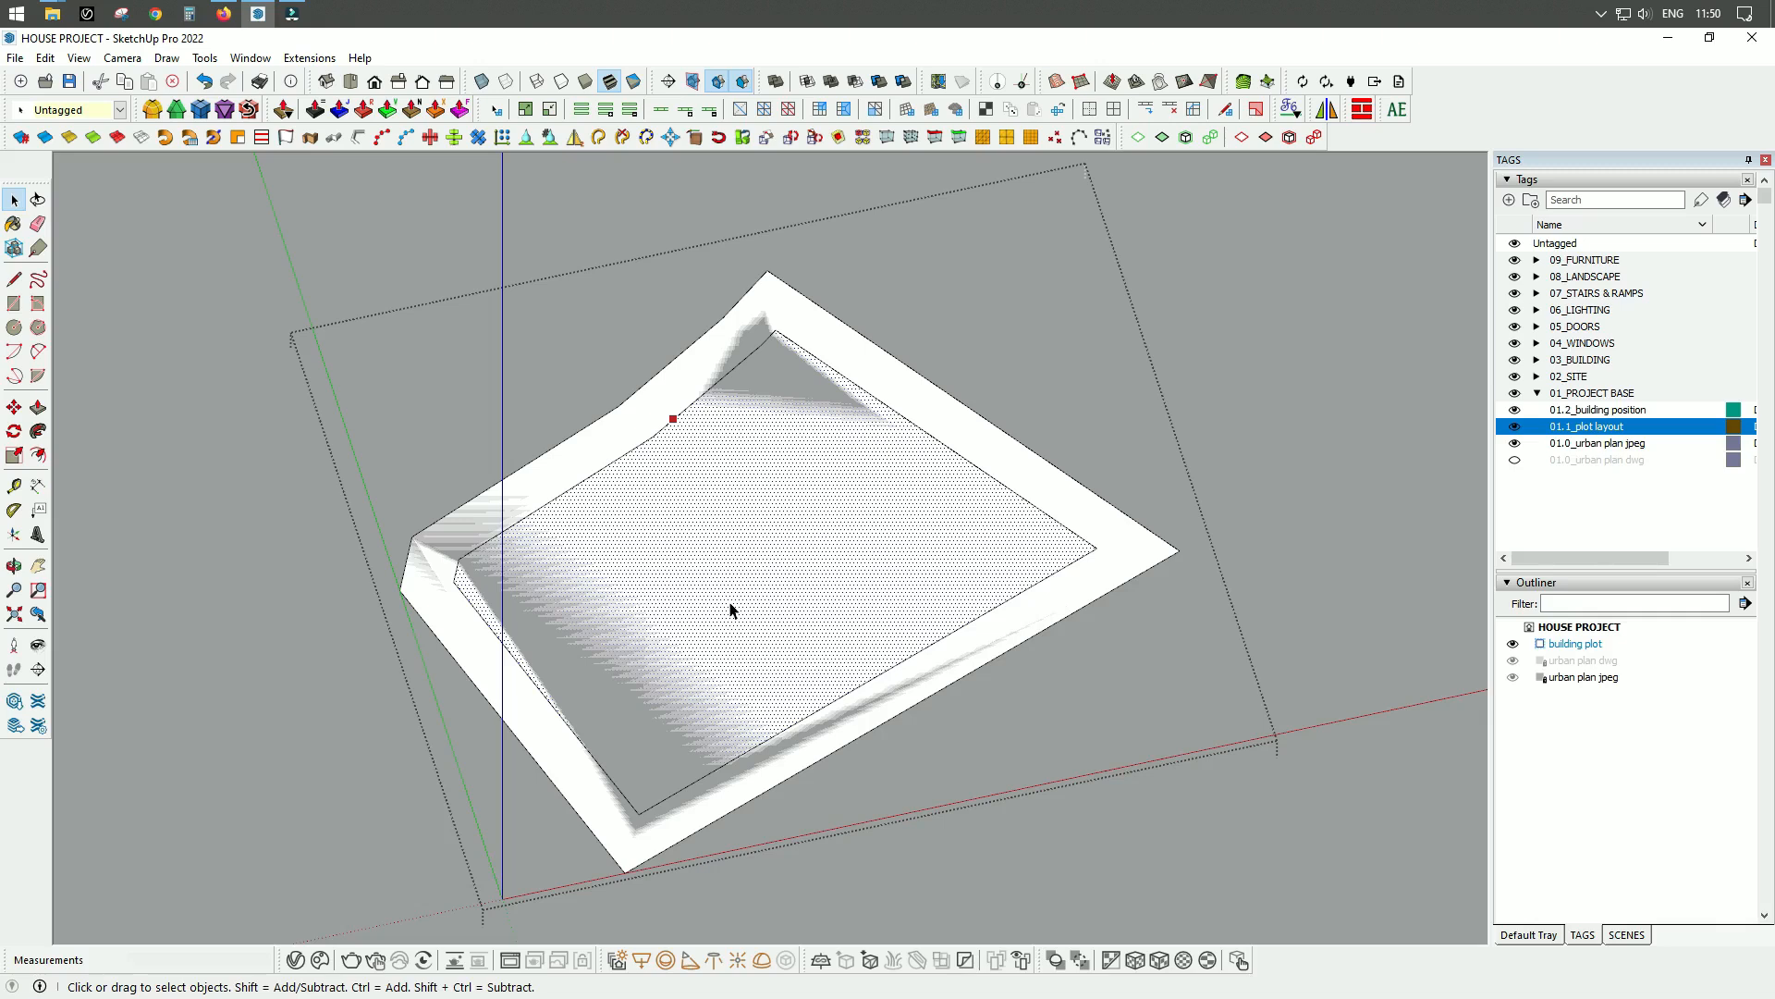
key("Escape")
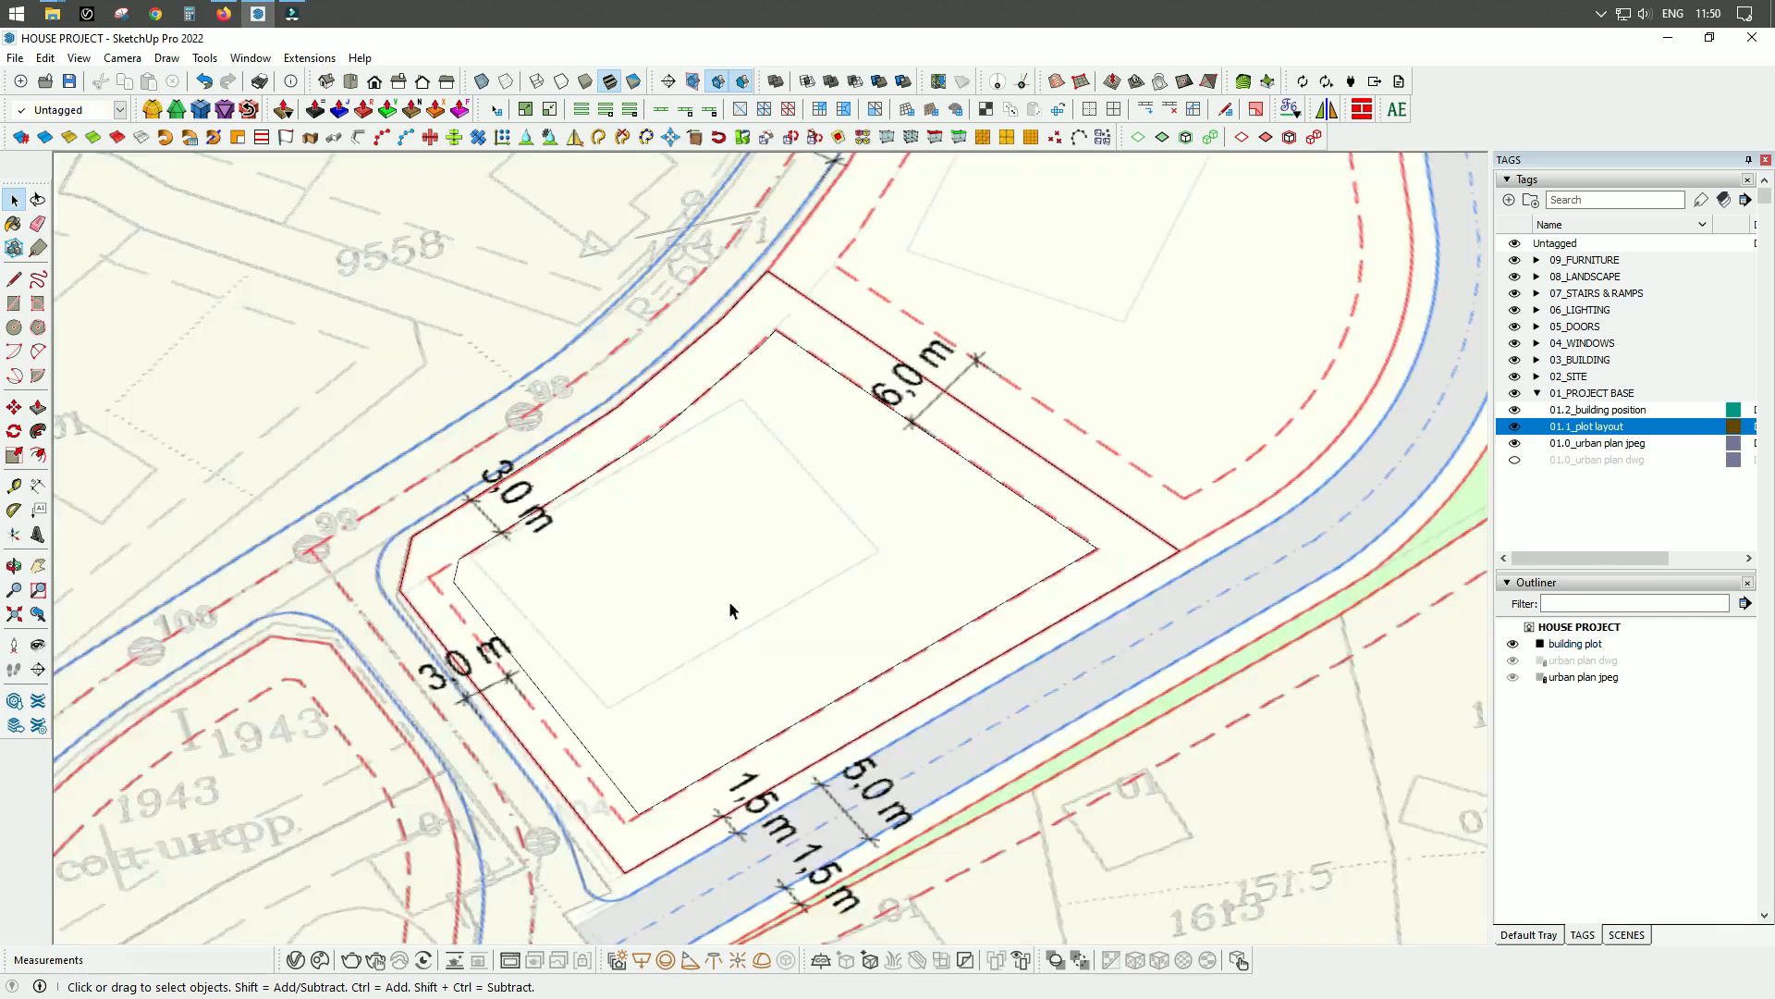
Lock the building plot group containing the setback outline.
left_click(764, 536)
middle_click_drag(862, 443, 812, 463)
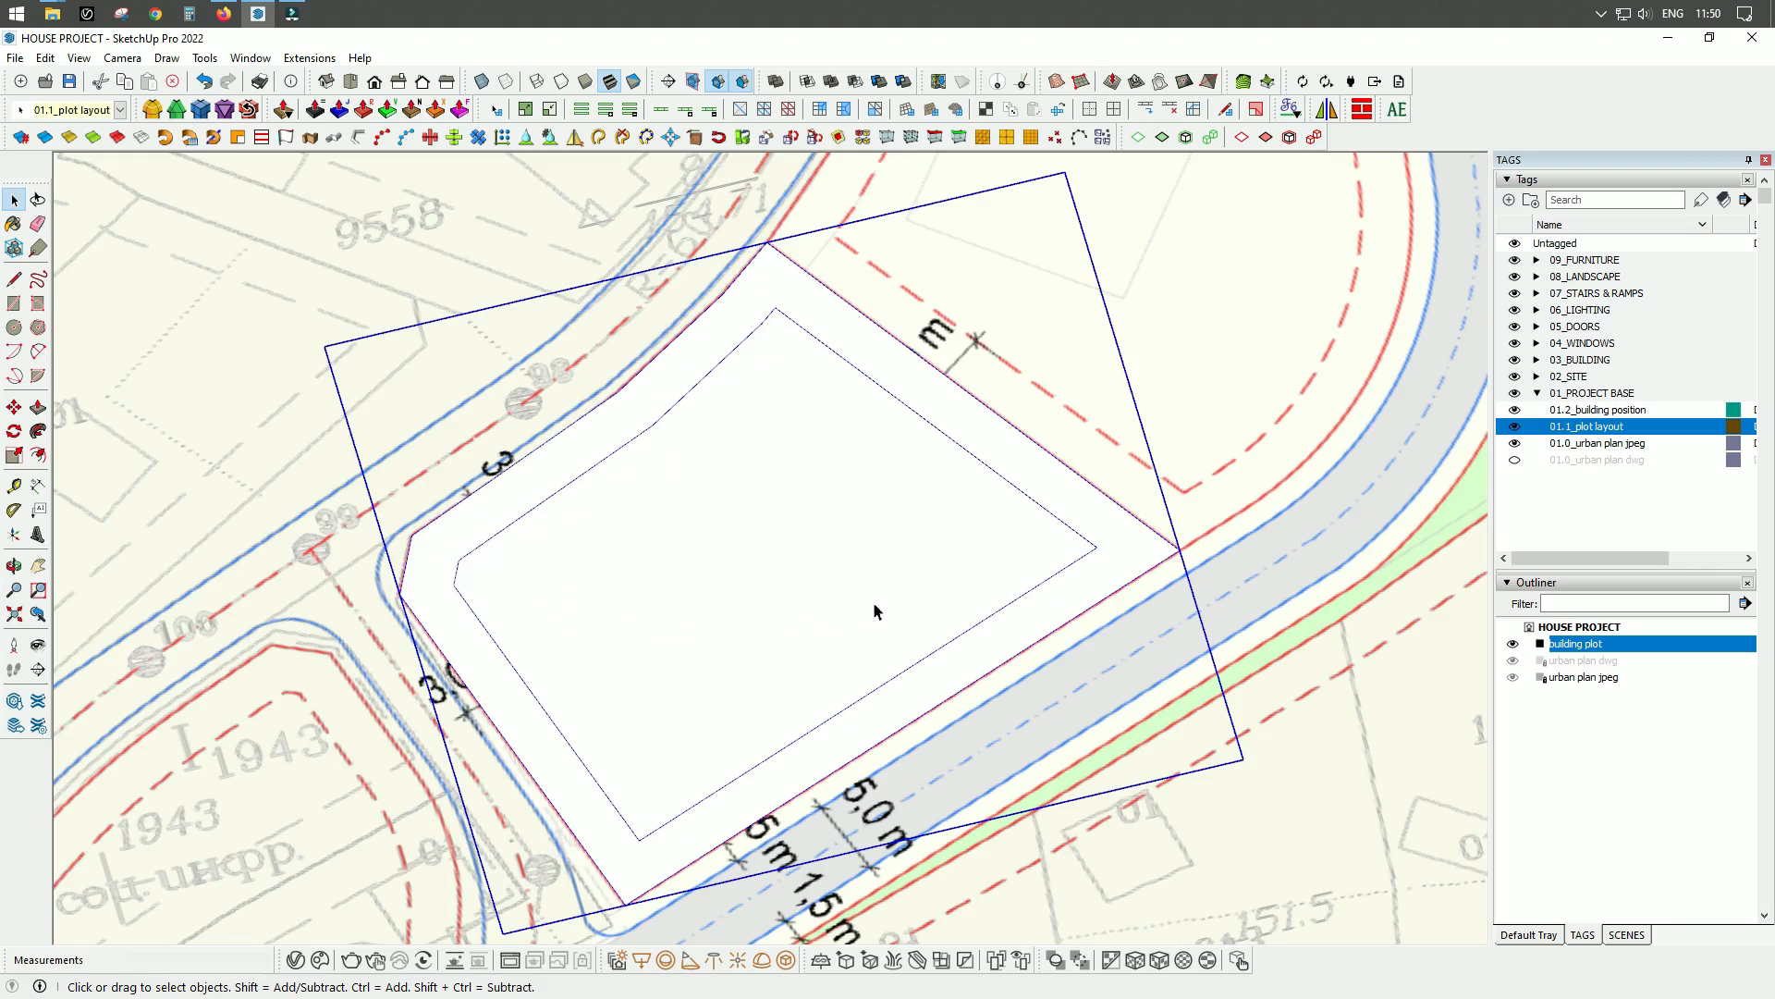
middle_click_drag(893, 591, 885, 524)
right_click(885, 524)
left_click(930, 535)
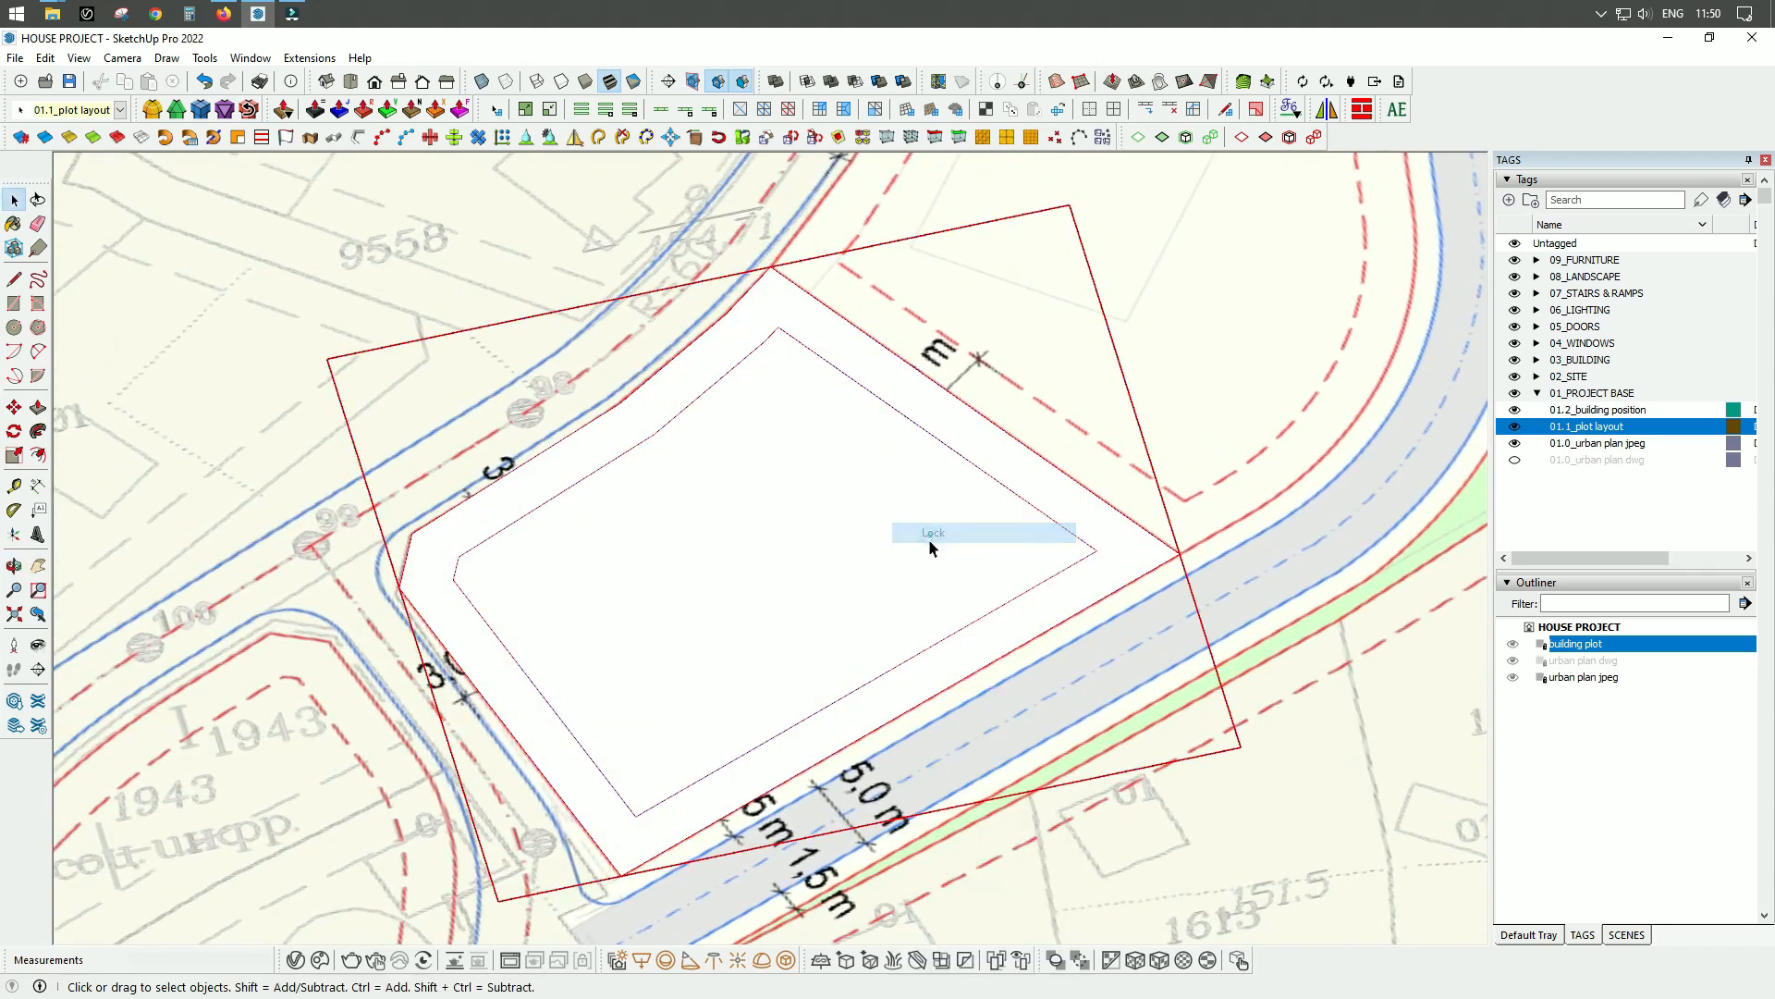
scroll(581, 552, "down", 3)
middle_click_drag(729, 621, 782, 583)
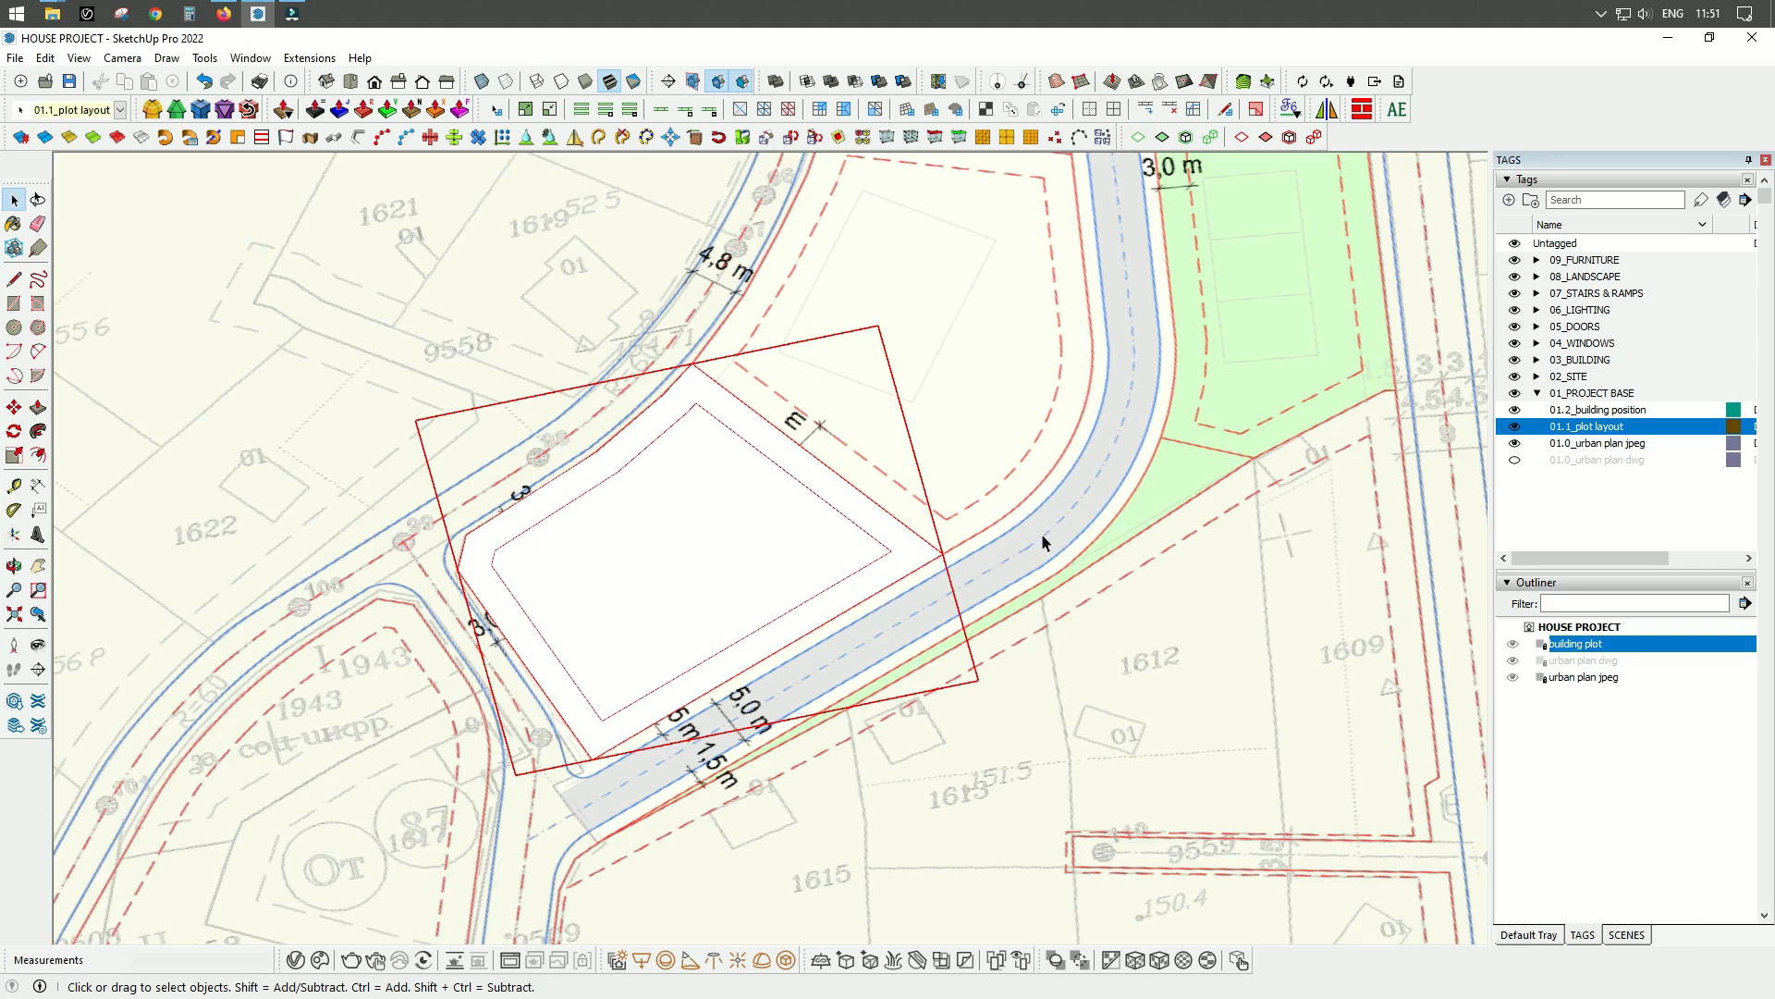
middle_click_drag(1063, 541, 1063, 388)
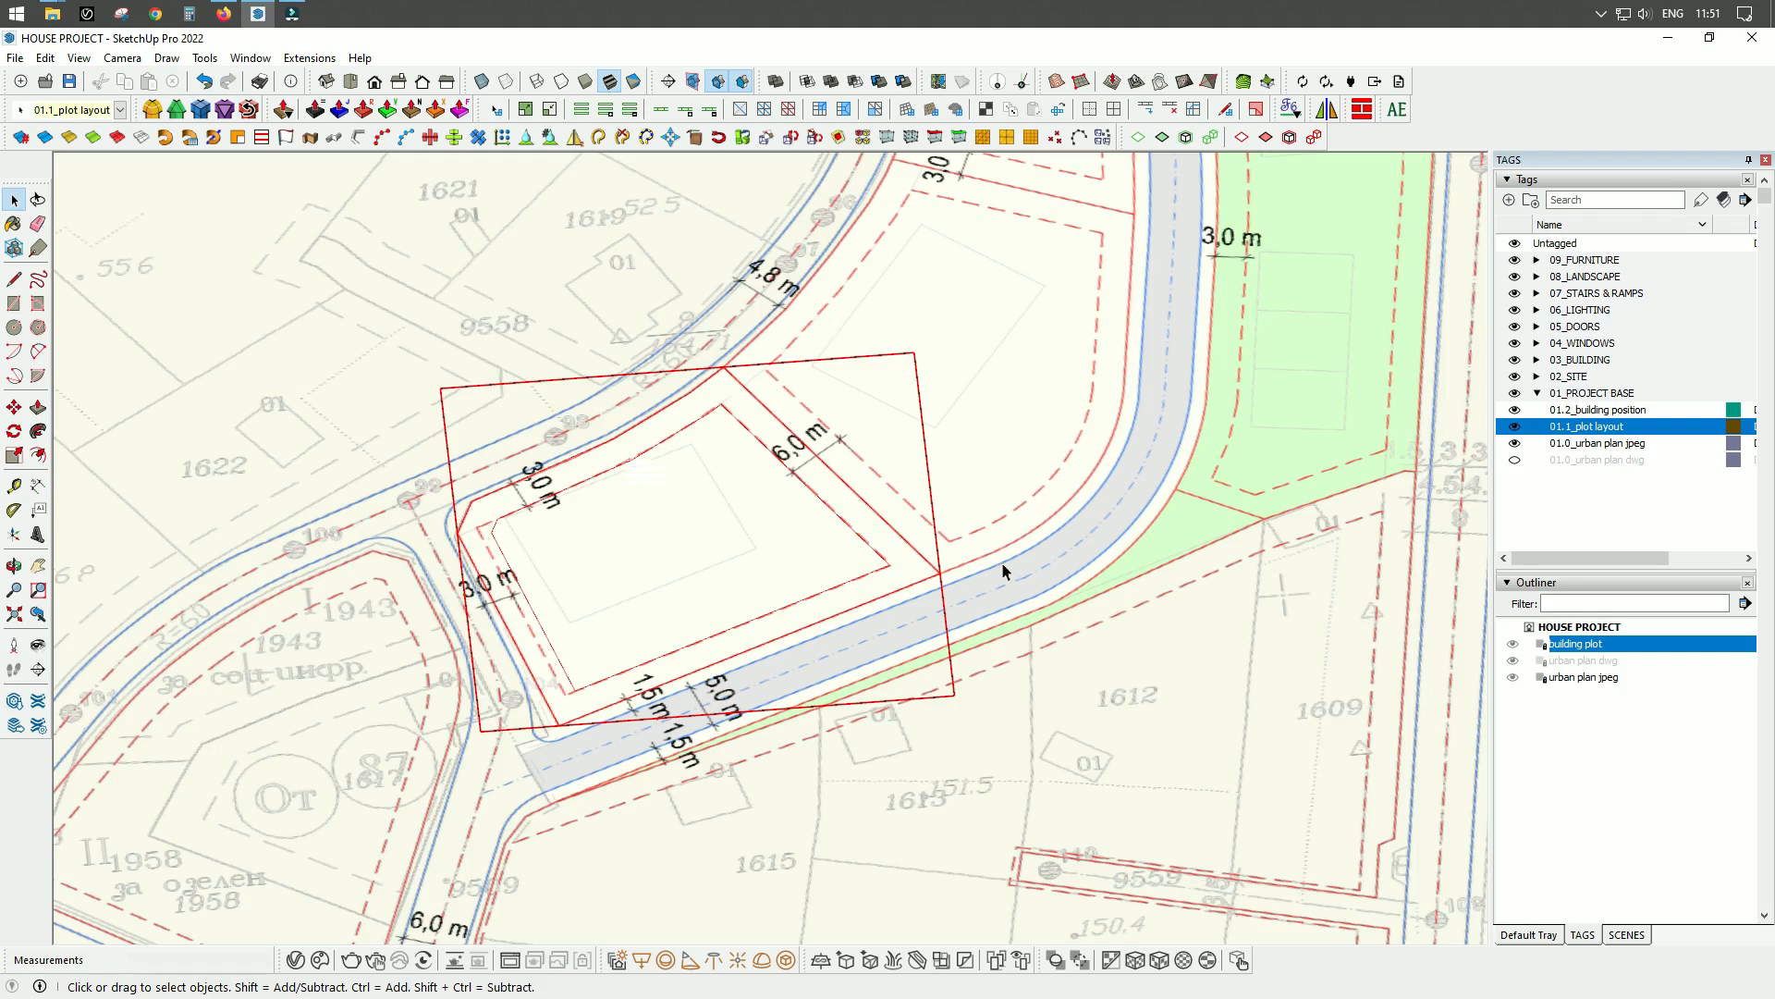
mouse_move(1018, 567)
middle_mouse_down()
mouse_move(1023, 543)
mouse_move(952, 463)
mouse_move(1070, 488)
mouse_move(1040, 558)
middle_mouse_up()
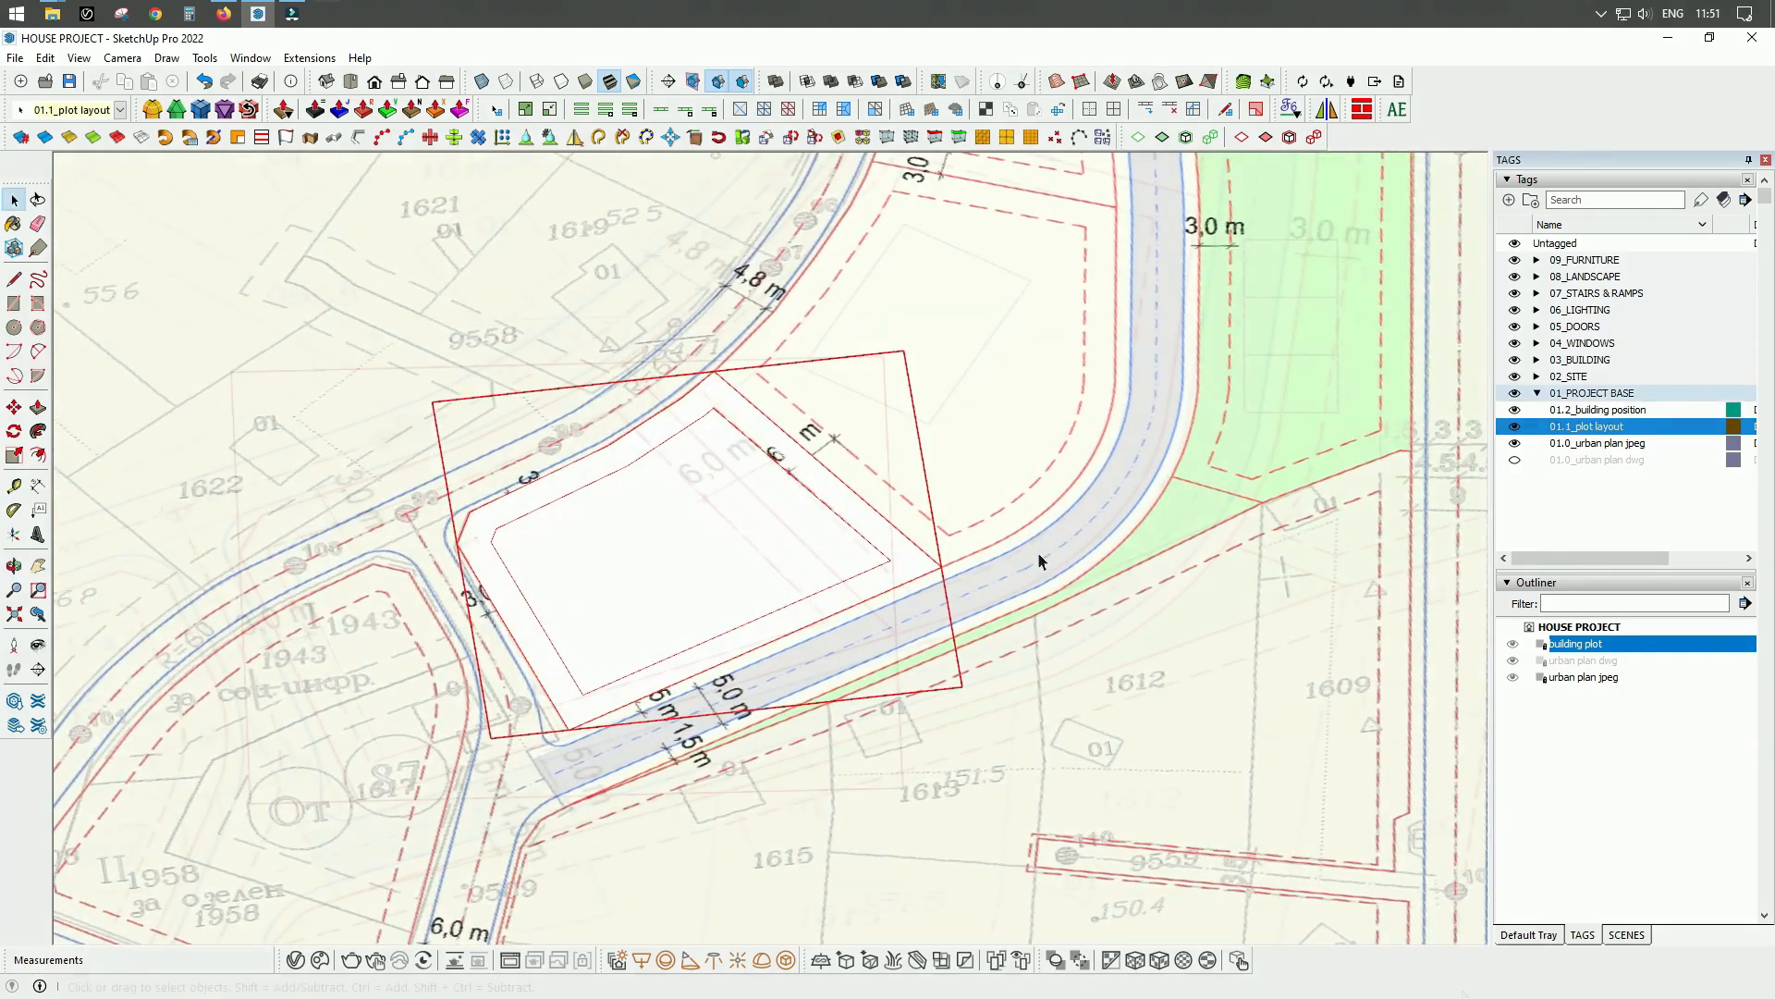
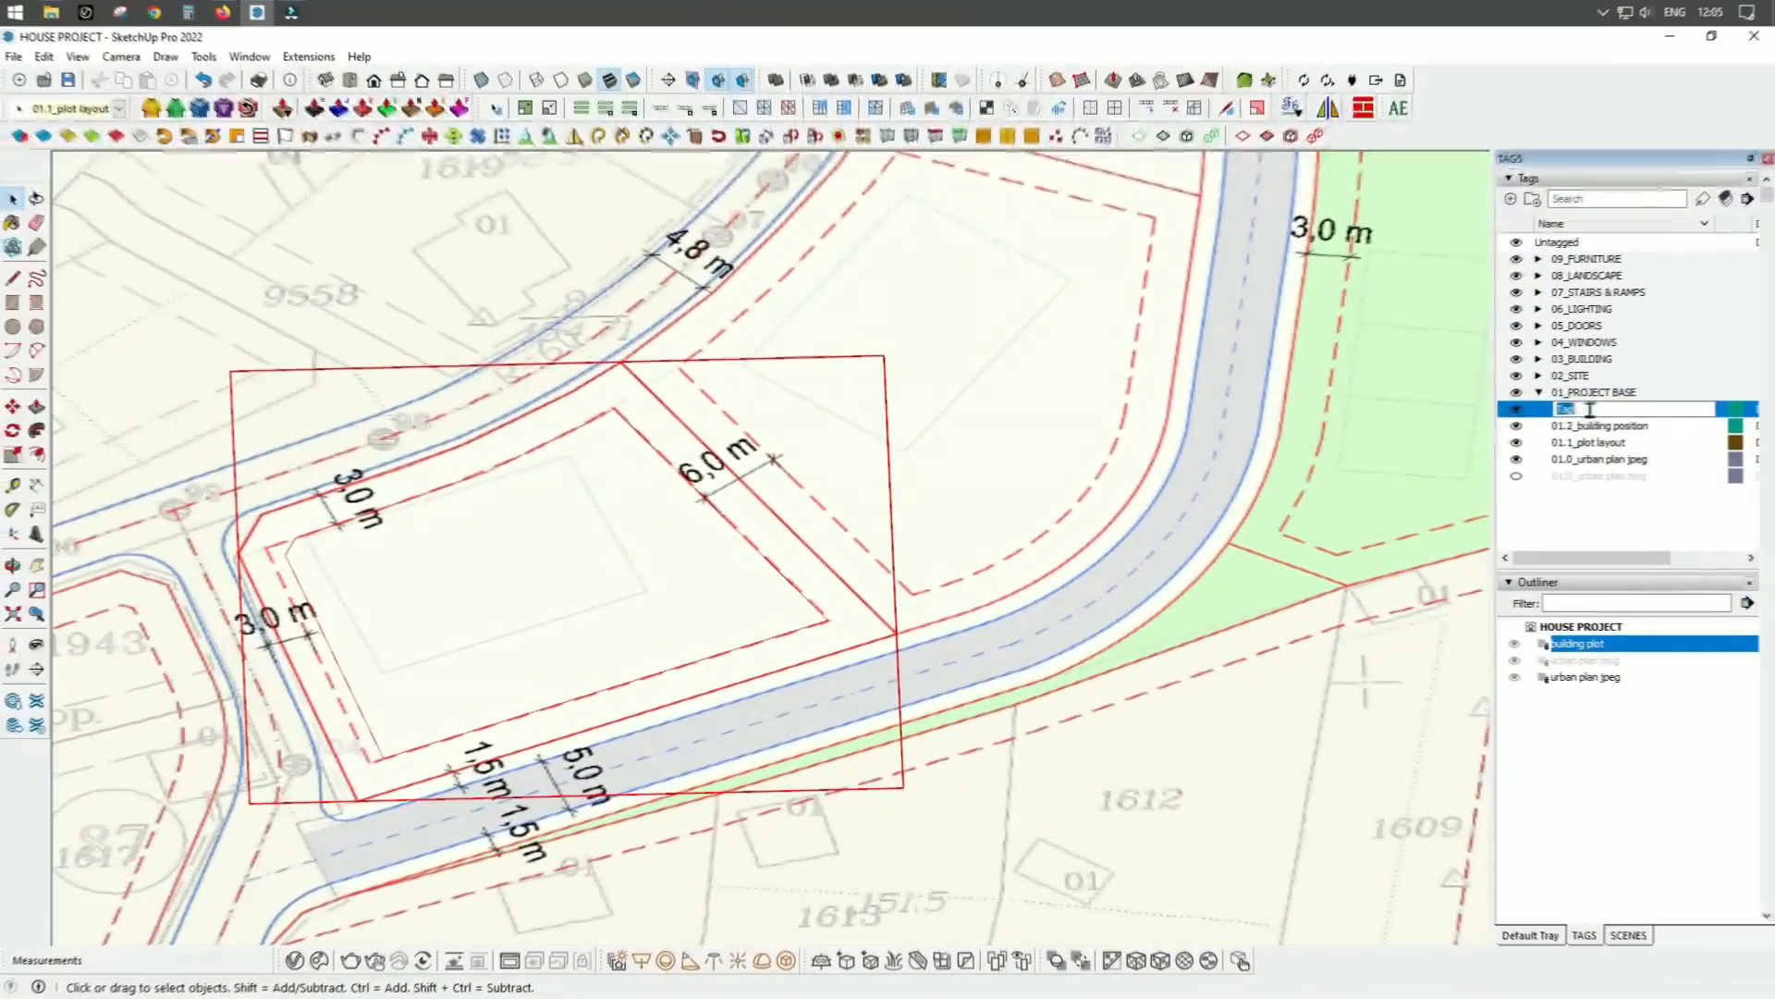
Add a tag named 01.3_additional elements inside the 01_PROJECT BASE folder.
type("01.3_")
left_click(1591, 393)
middle_click_drag(998, 443, 1022, 345)
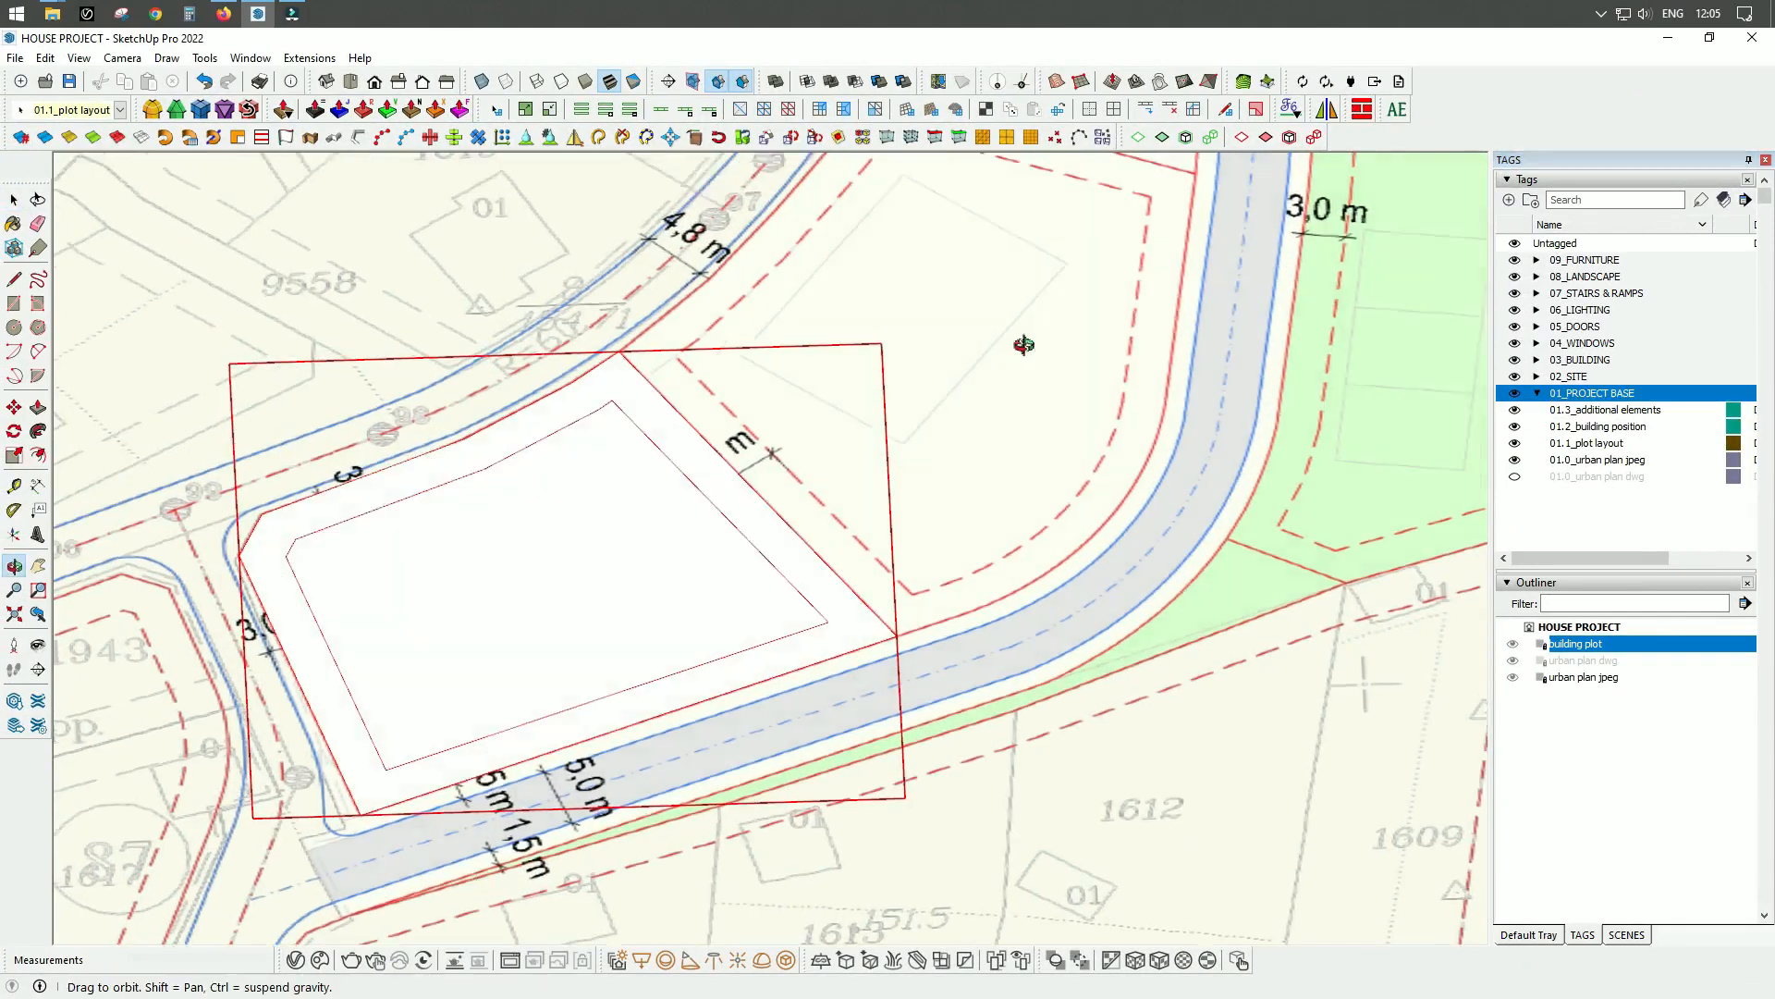
Trace the neighbouring plot's southern edge from the building plot corner with a line, continuing with an arc along the road bend.
left_click(1165, 480)
key("l")
left_click(1063, 662)
scroll(1183, 616, "up", 6)
left_click(1001, 683)
key("a")
left_click(1002, 682)
scroll(1001, 683, "down", 3)
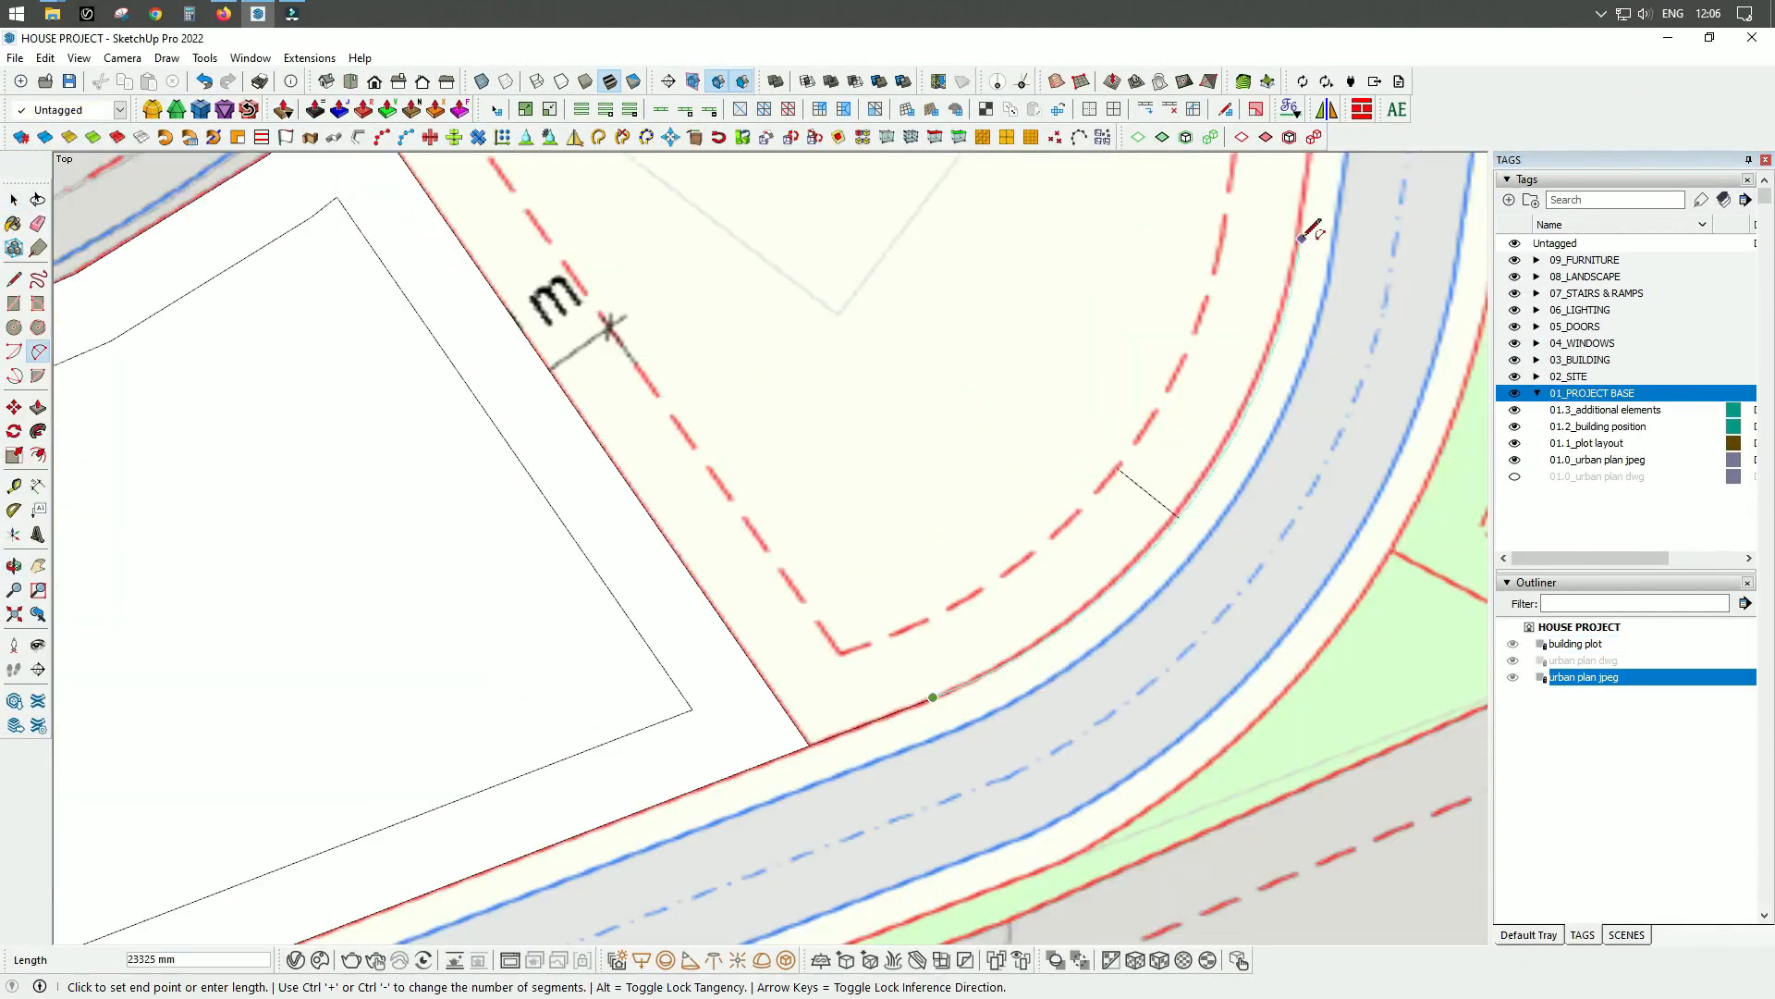
left_click(1308, 231)
scroll(1308, 259, "up", 5)
left_click(1088, 756)
Trace the neighbouring plot's straight eastern edge and its northern boundary, about 23.7 m long, with lines.
key("l")
left_click(1122, 602)
left_click(1113, 261)
scroll(1100, 287, "down", 4)
scroll(730, 203, "up", 3)
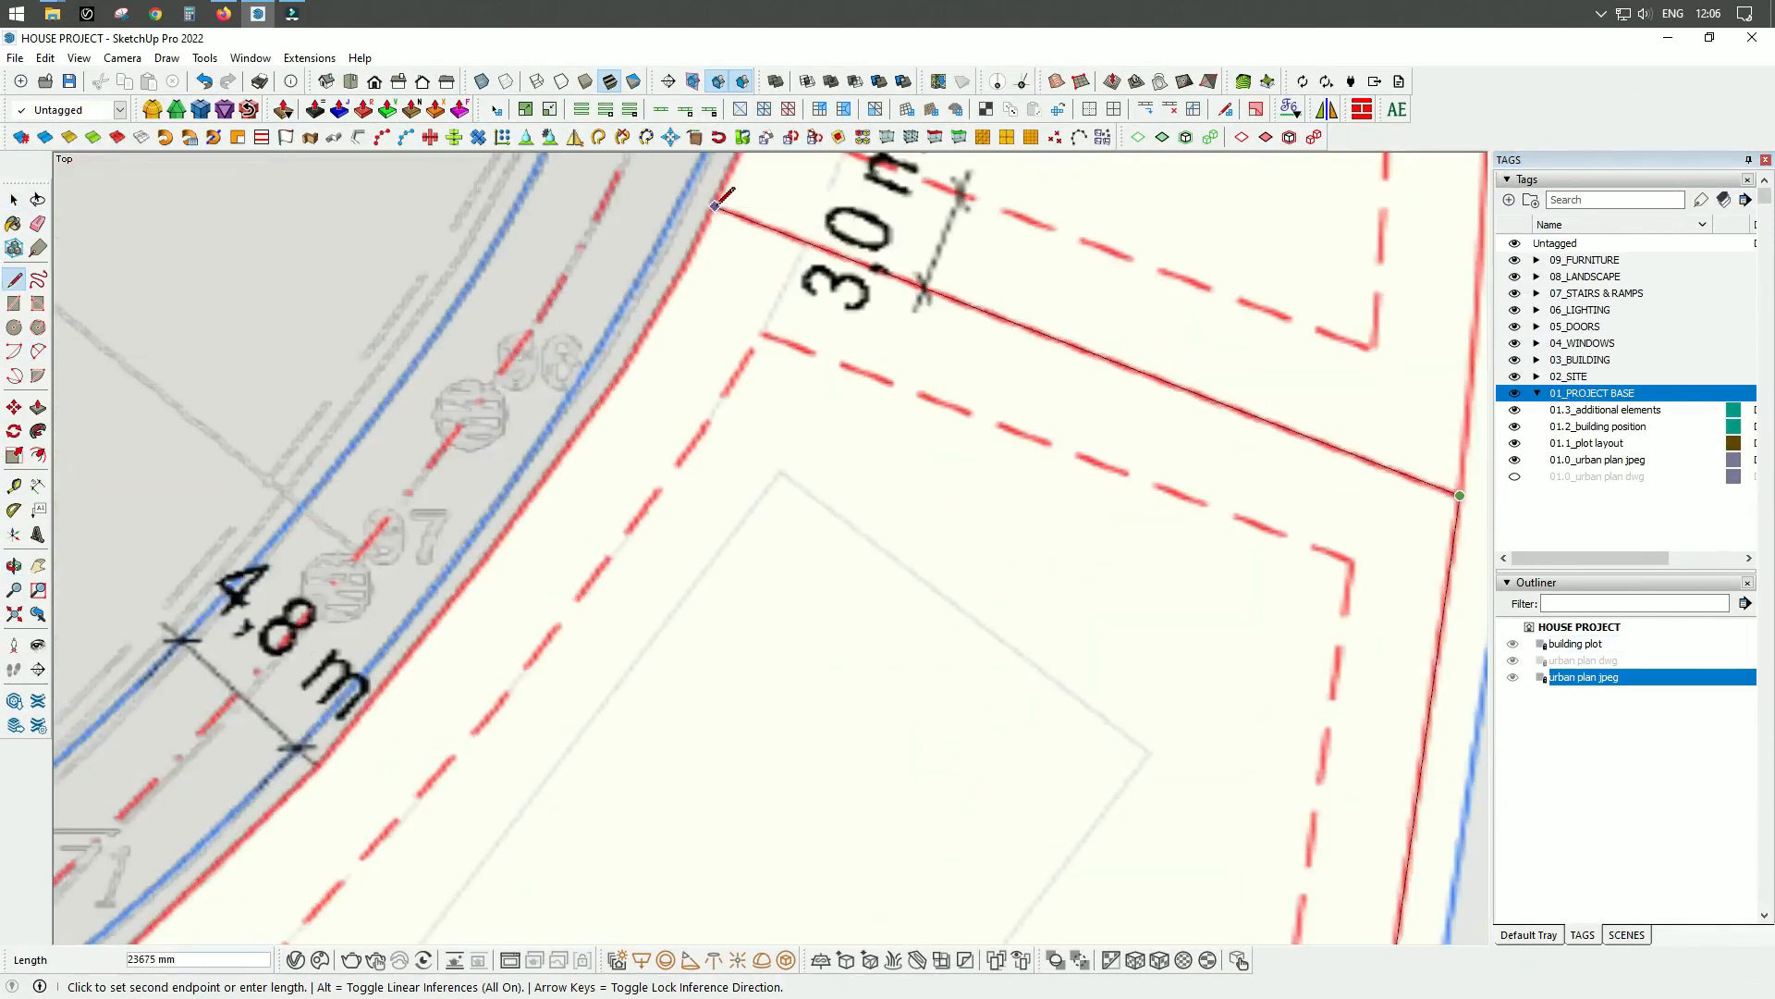
left_click(725, 200)
Trace the neighbouring plot's western edge along the 4,8 m road with line segments, closing the outline at the building plot corner.
scroll(725, 200, "down", 3)
scroll(684, 495, "up", 3)
left_click(753, 292)
scroll(481, 638, "up", 3)
left_click(451, 611)
scroll(451, 611, "down", 4)
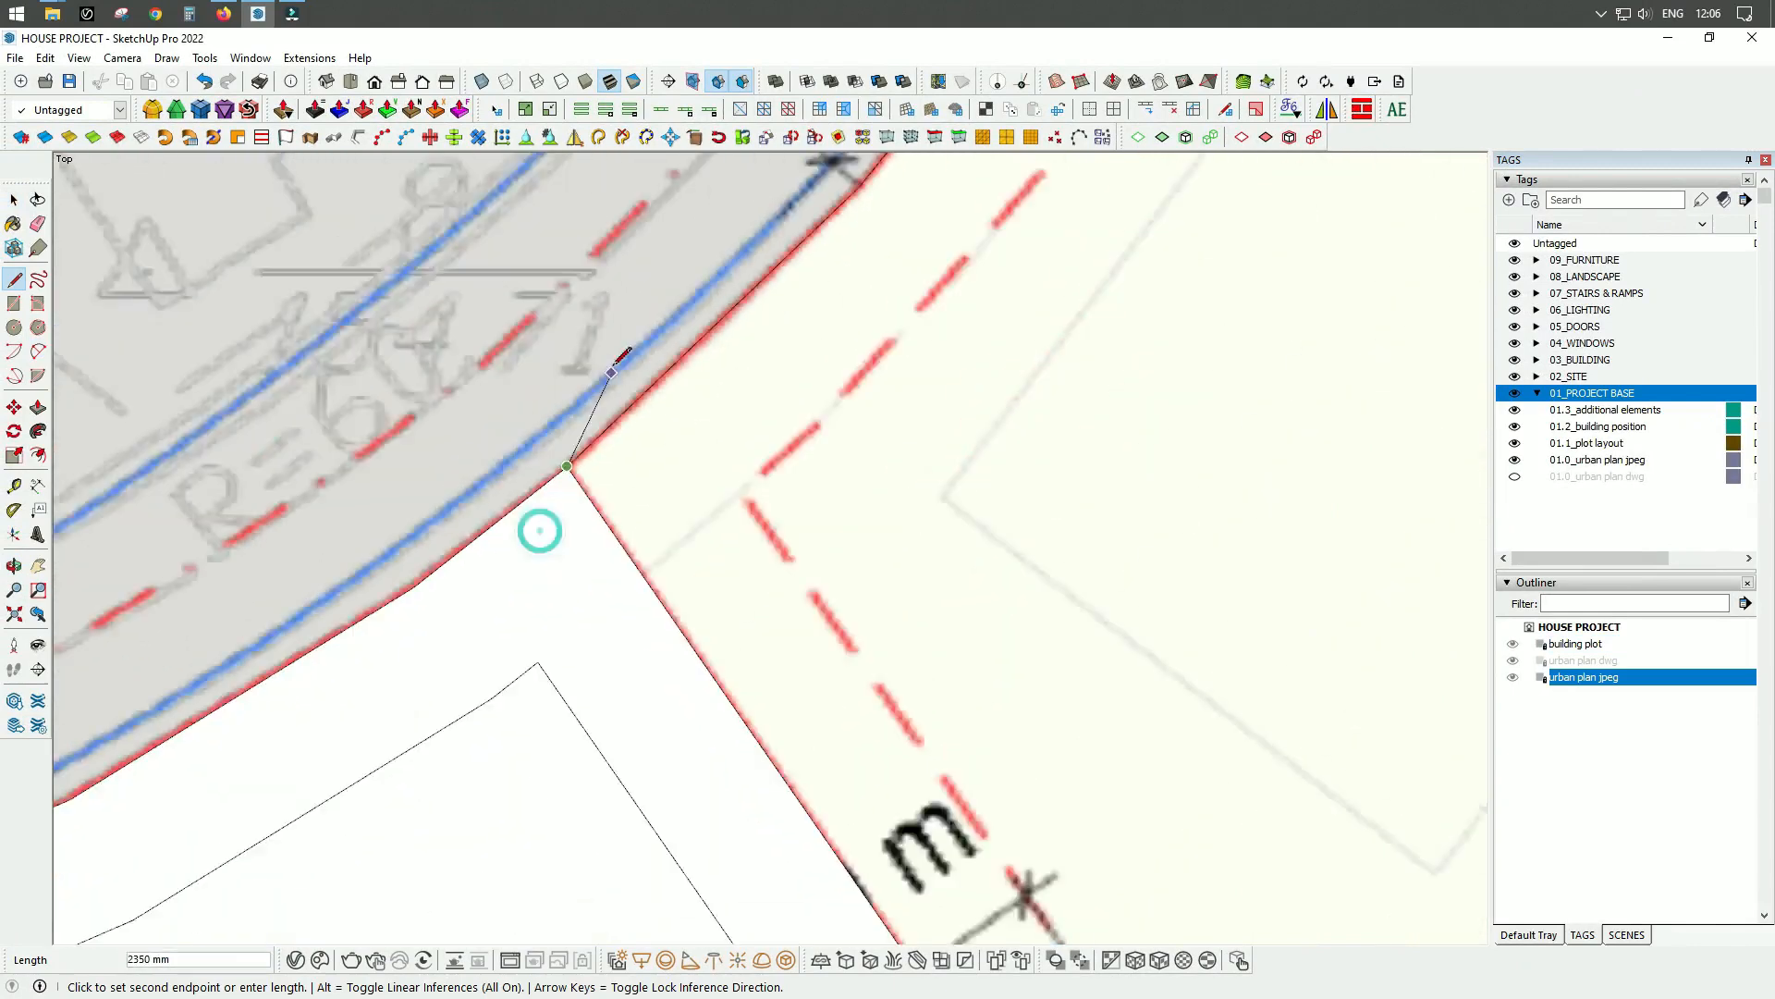
left_click(574, 468)
left_click(881, 675)
Select the traced neighbouring plot face with its edges and make it a group.
key("space")
double_click(808, 491)
right_click(808, 491)
left_click(869, 356)
Name the new group adj.plot_01 and assign a tag to it.
double_click(1589, 660)
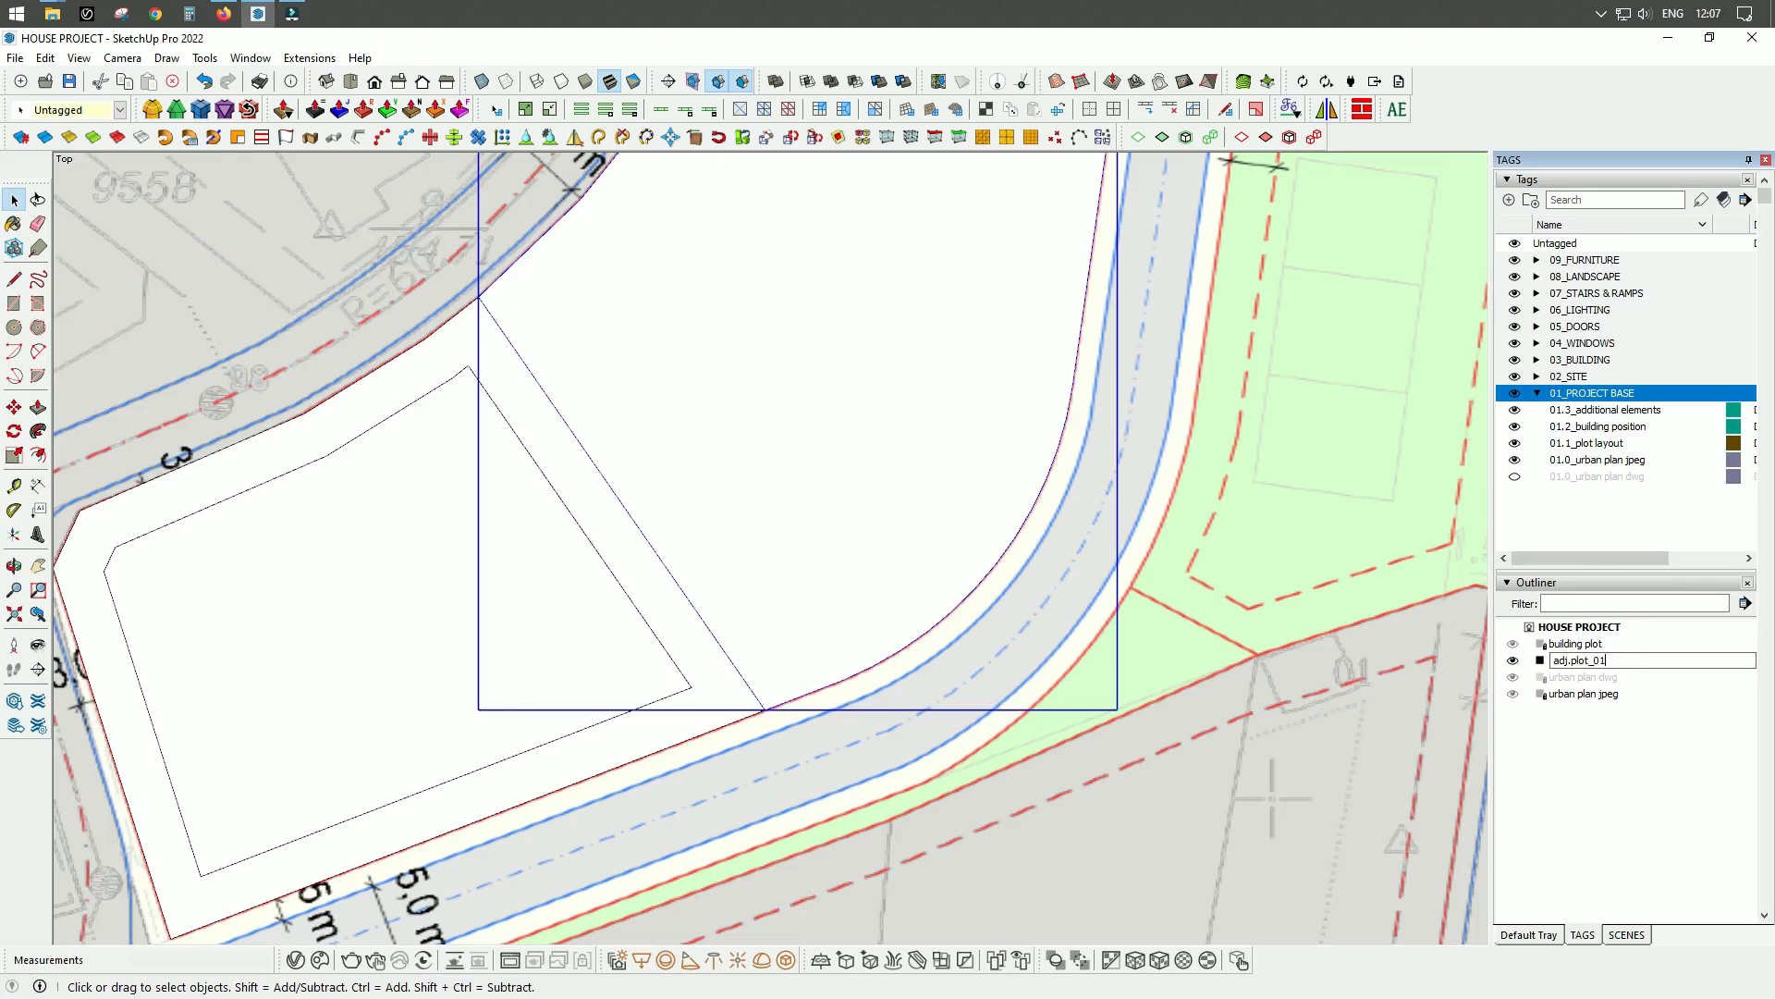
key("Return")
left_click(120, 110)
left_click(97, 176)
Start the second adjacent plot's eastern edge at the corner of adj.plot_01, using a short line followed by an arc.
scroll(870, 657, "down", 4)
key("l")
scroll(959, 431, "up", 5)
scroll(911, 558, "down", 5)
scroll(930, 642, "up", 3)
left_click(930, 643)
scroll(929, 555, "up", 1)
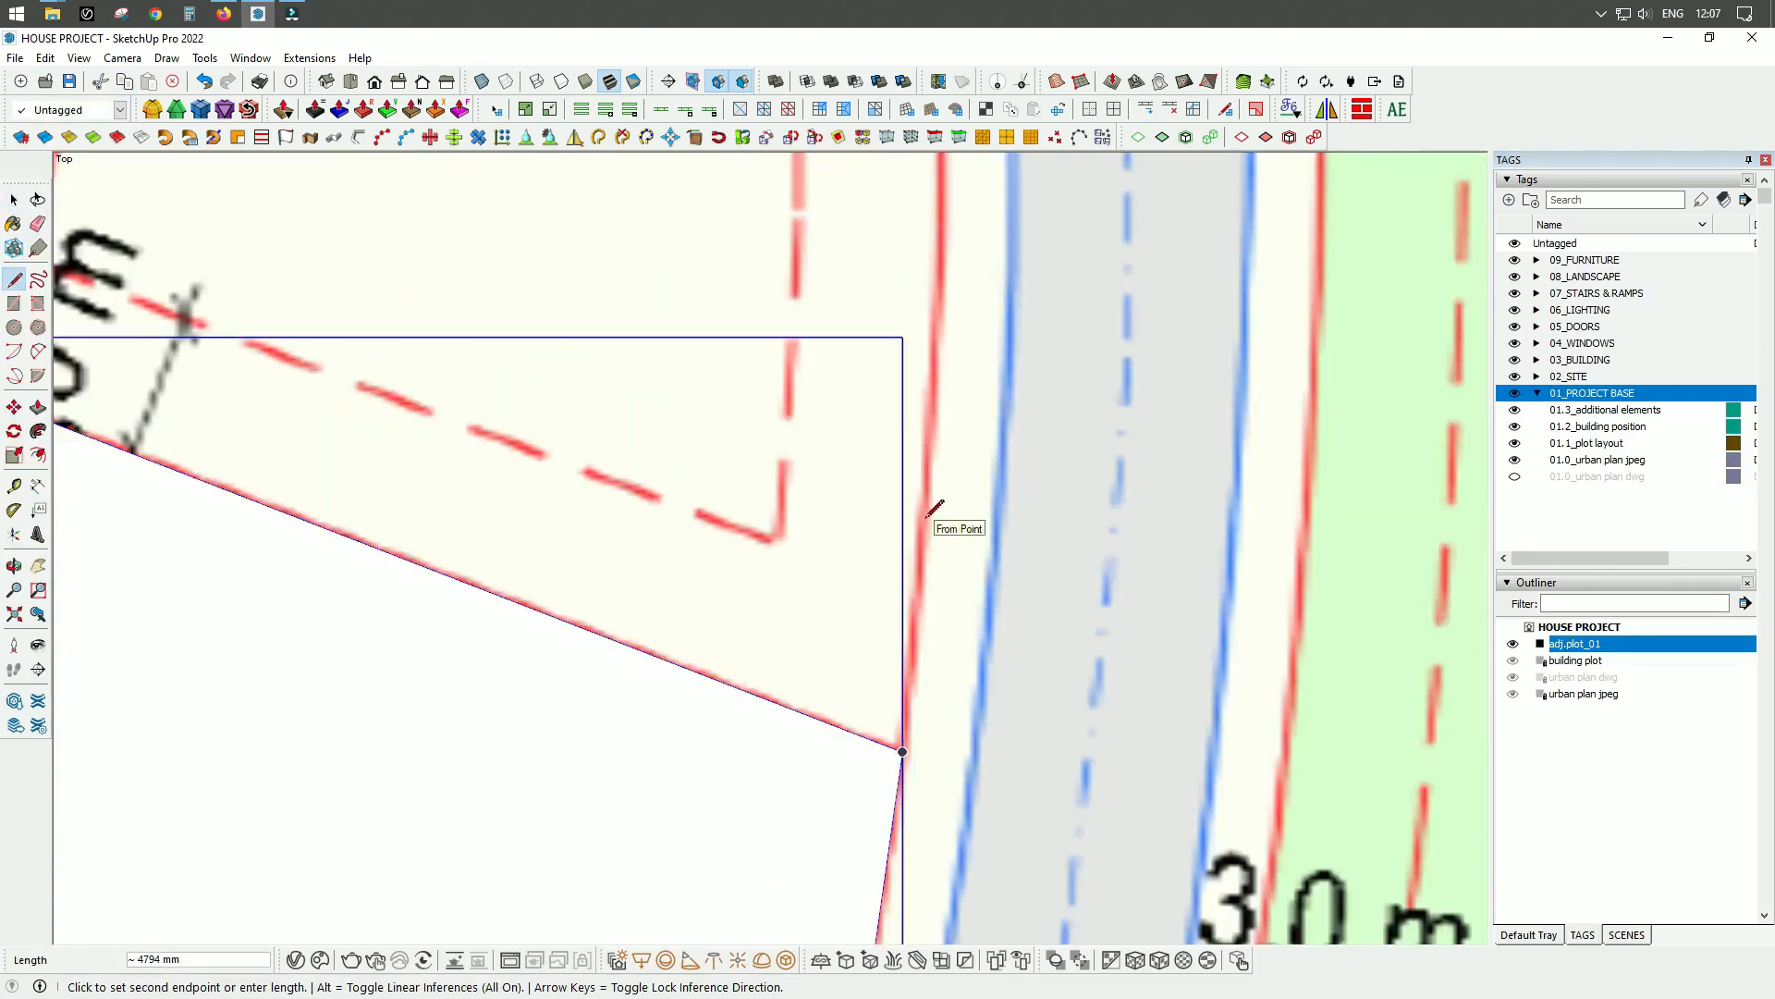
scroll(927, 517, "up", 3)
left_click(926, 517)
key("a")
left_click(927, 517)
scroll(902, 735, "down", 5)
scroll(919, 499, "up", 5)
left_click(925, 516)
Trace the second plot's straight eastern edge, about 24.7 m long, and its rounded northeastern corner with an arc.
key("l")
left_click(926, 516)
scroll(925, 516, "down", 6)
scroll(956, 307, "up", 4)
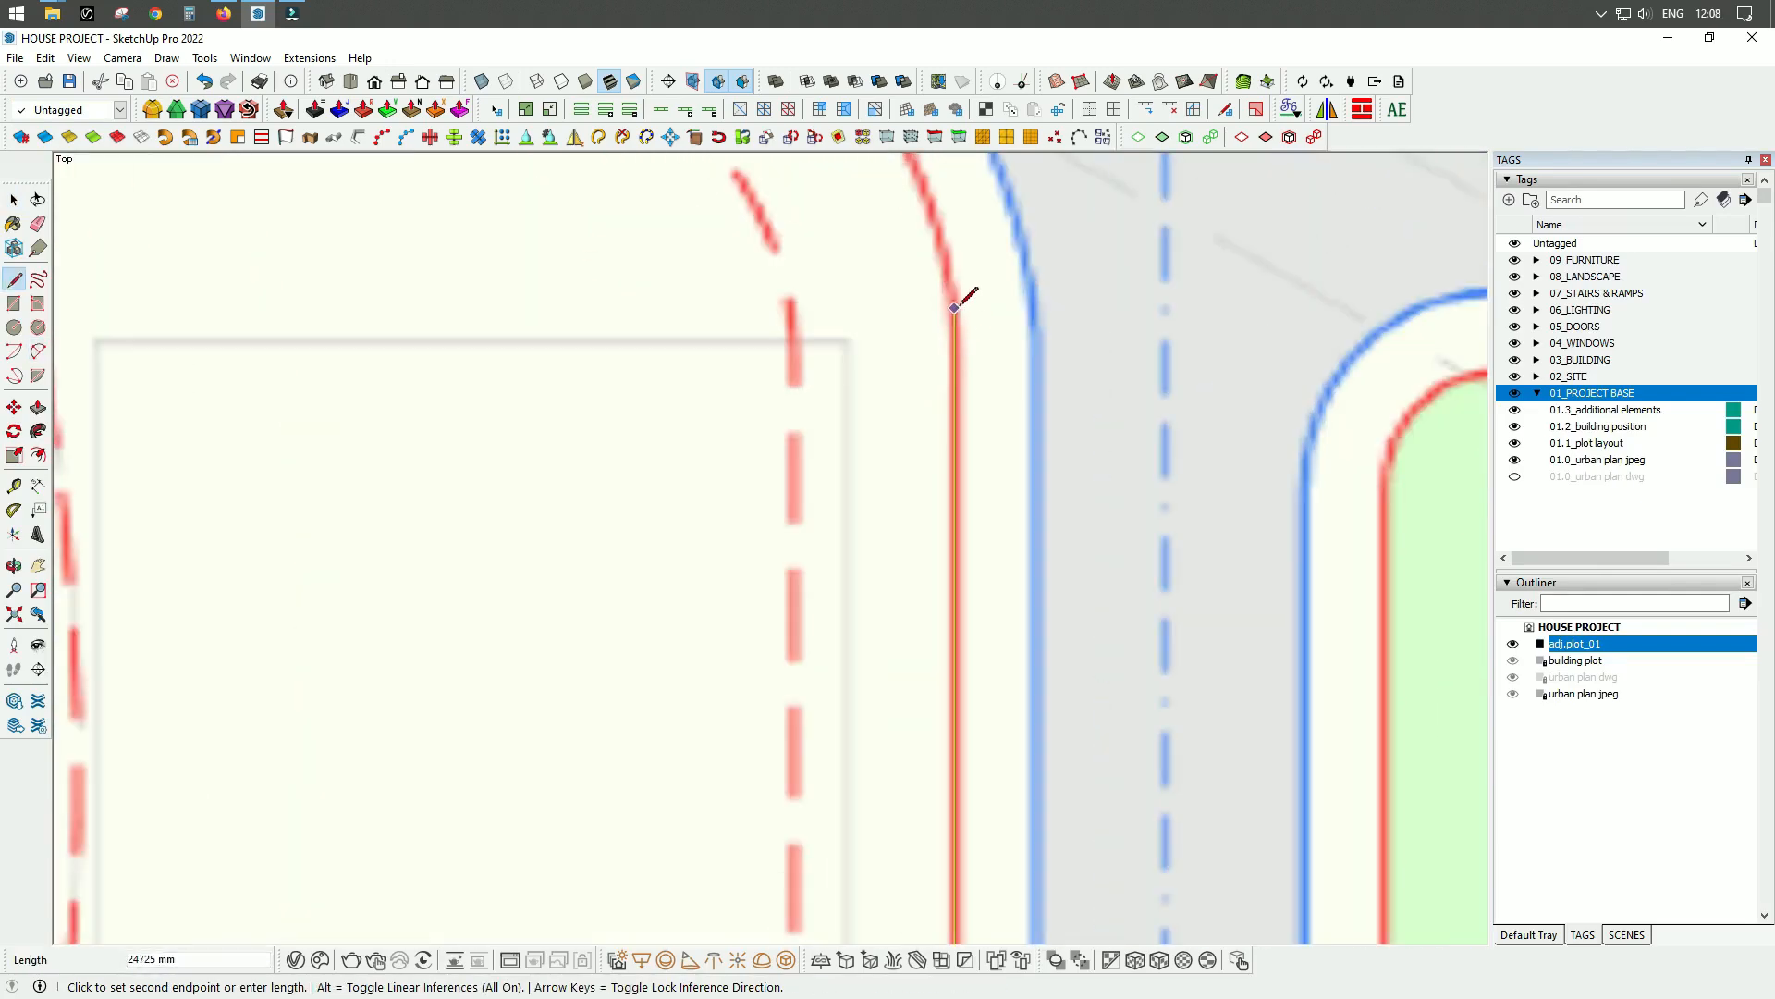
left_click(955, 320)
scroll(943, 545, "down", 5)
left_click(844, 308)
scroll(945, 444, "up", 3)
left_click(940, 450)
scroll(943, 462, "down", 4)
Trace the second plot's straight northeastern edge from the rounded corner to the plot's pointed northern tip.
key("l")
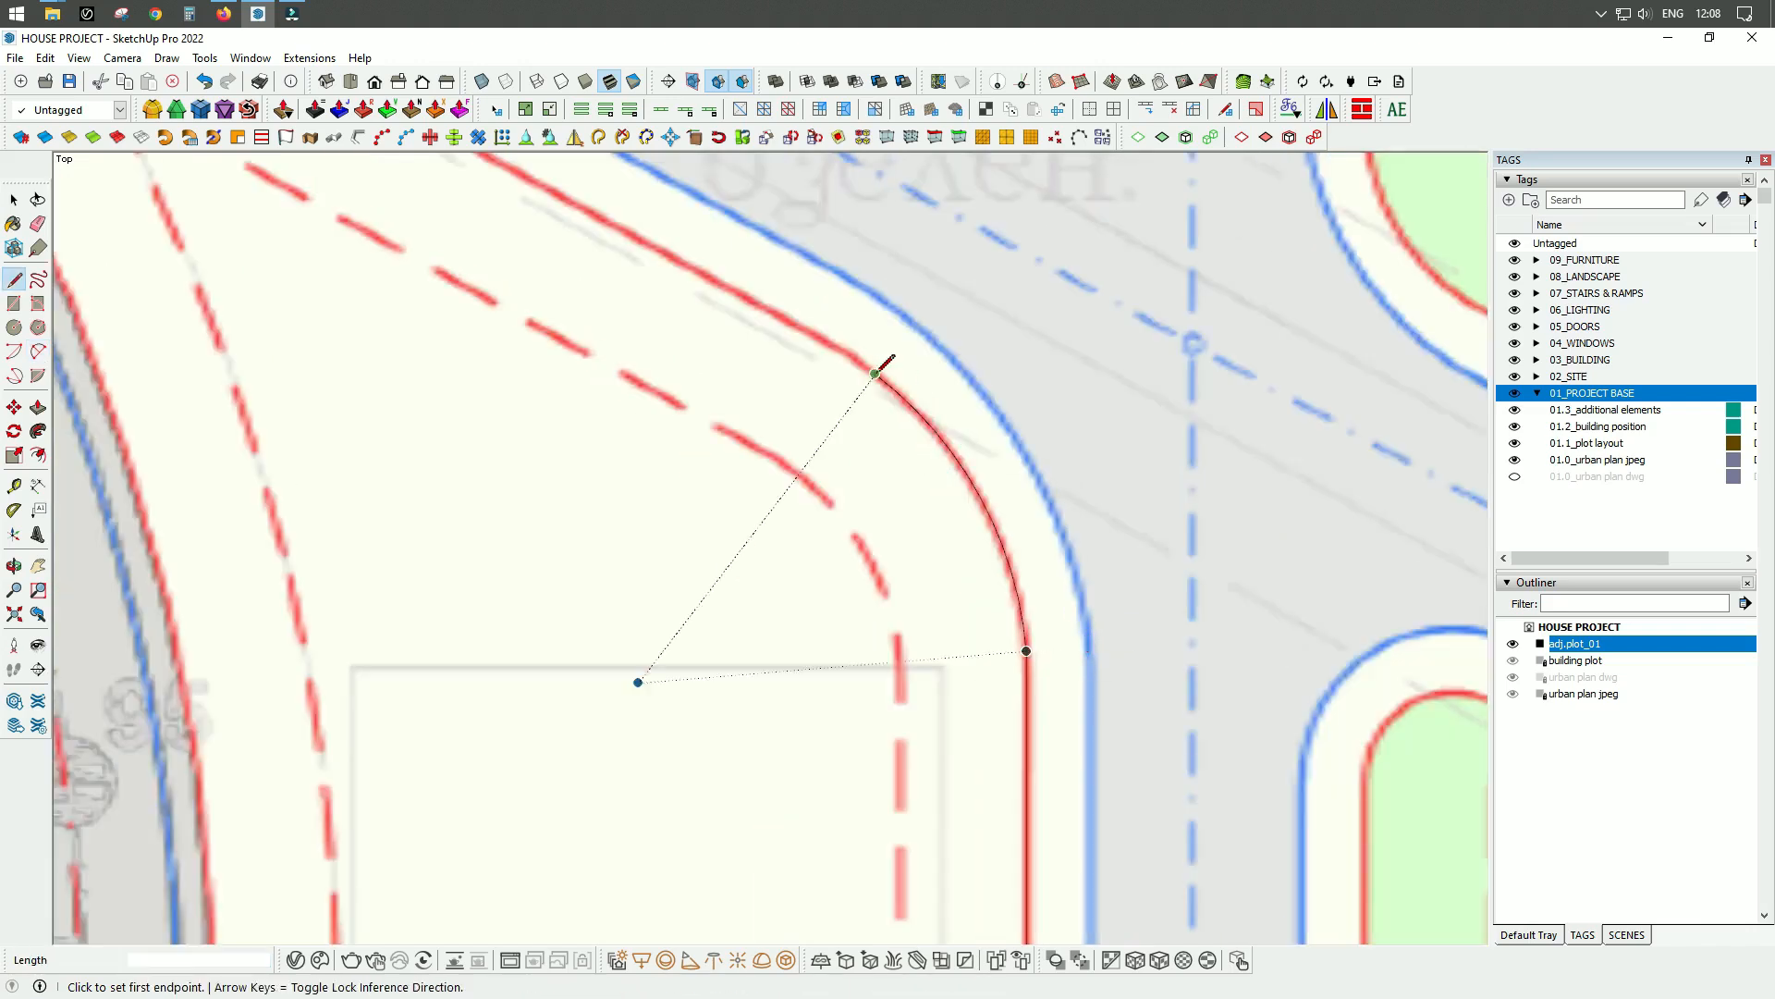
left_click(879, 373)
left_click(521, 216)
left_click(792, 524)
Trace the second plot's curved western boundary with consecutive arcs from the northern tip down along the R=40 road.
key("a")
left_click(792, 523)
scroll(795, 523, "down", 5)
left_click(931, 607)
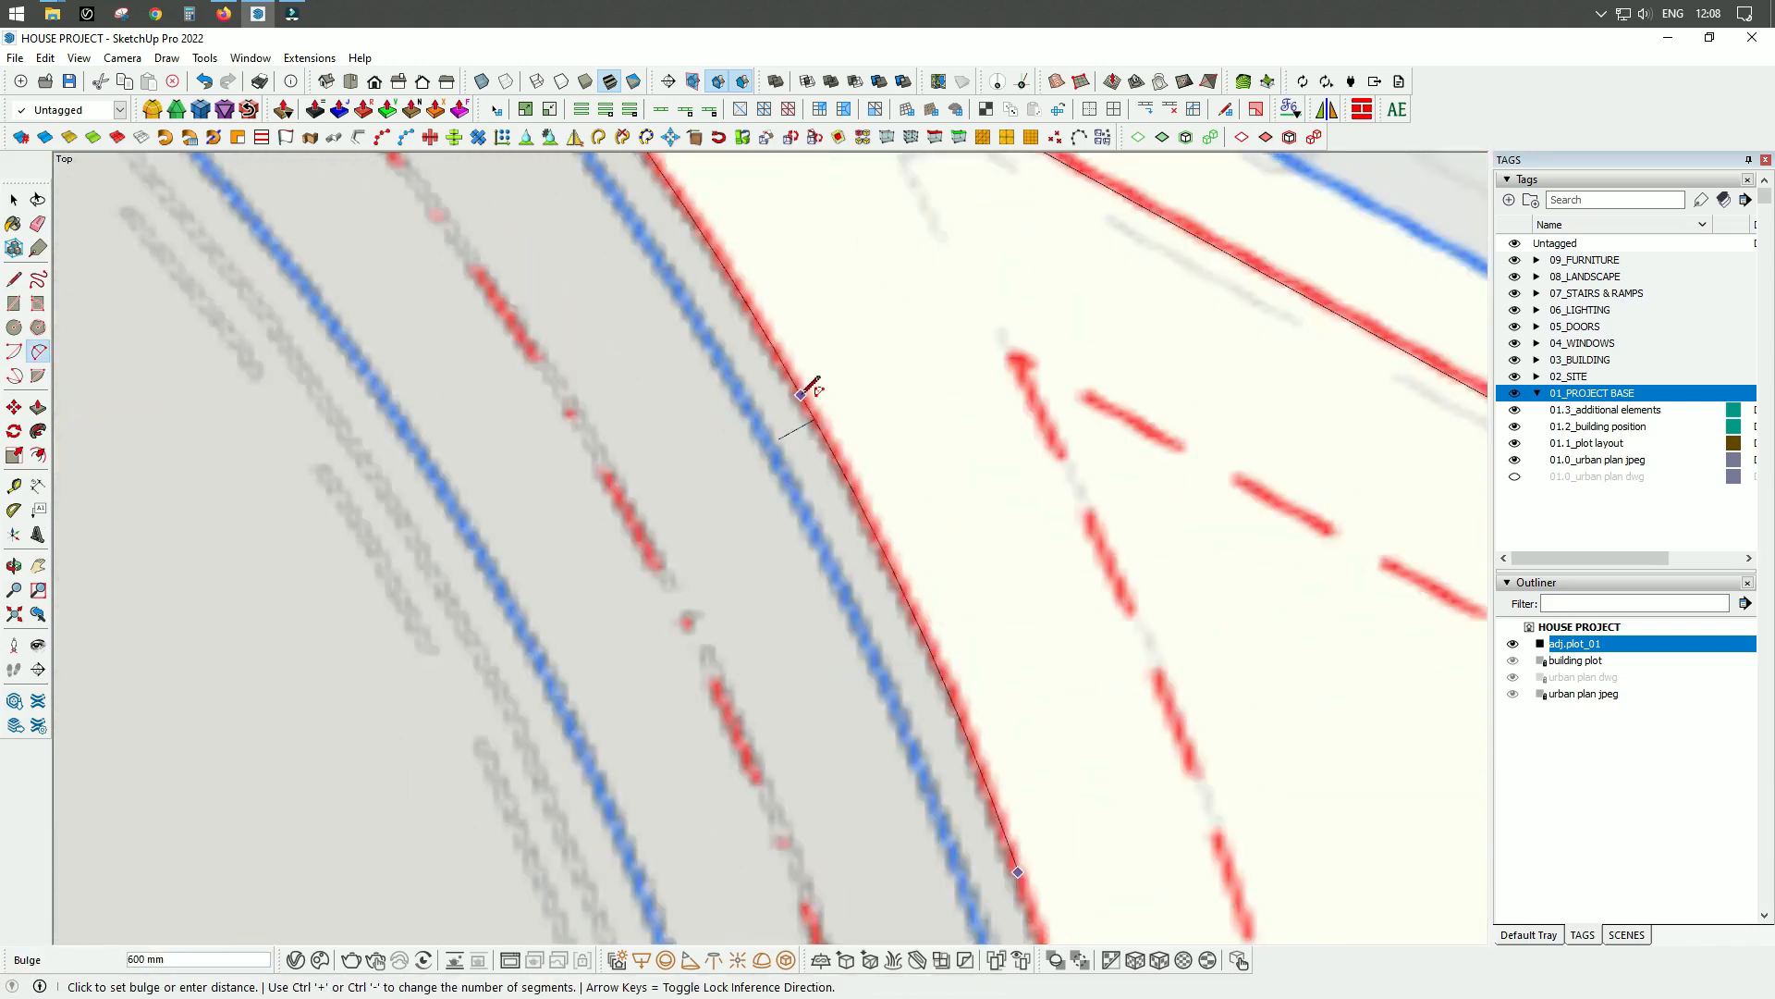
left_click(808, 385)
scroll(832, 416, "down", 4)
left_click(915, 489)
left_click(911, 745)
scroll(910, 647, "down", 5)
left_click(860, 448)
left_click(966, 451)
Close the second plot's outline with lines along the shared boundary with adj.plot_01.
key("l")
scroll(883, 661, "up", 6)
left_click(798, 683)
scroll(821, 521, "down", 5)
left_click(1094, 705)
Select the second plot's face with its edges and make it a group.
key("space")
double_click(917, 462)
right_click(918, 462)
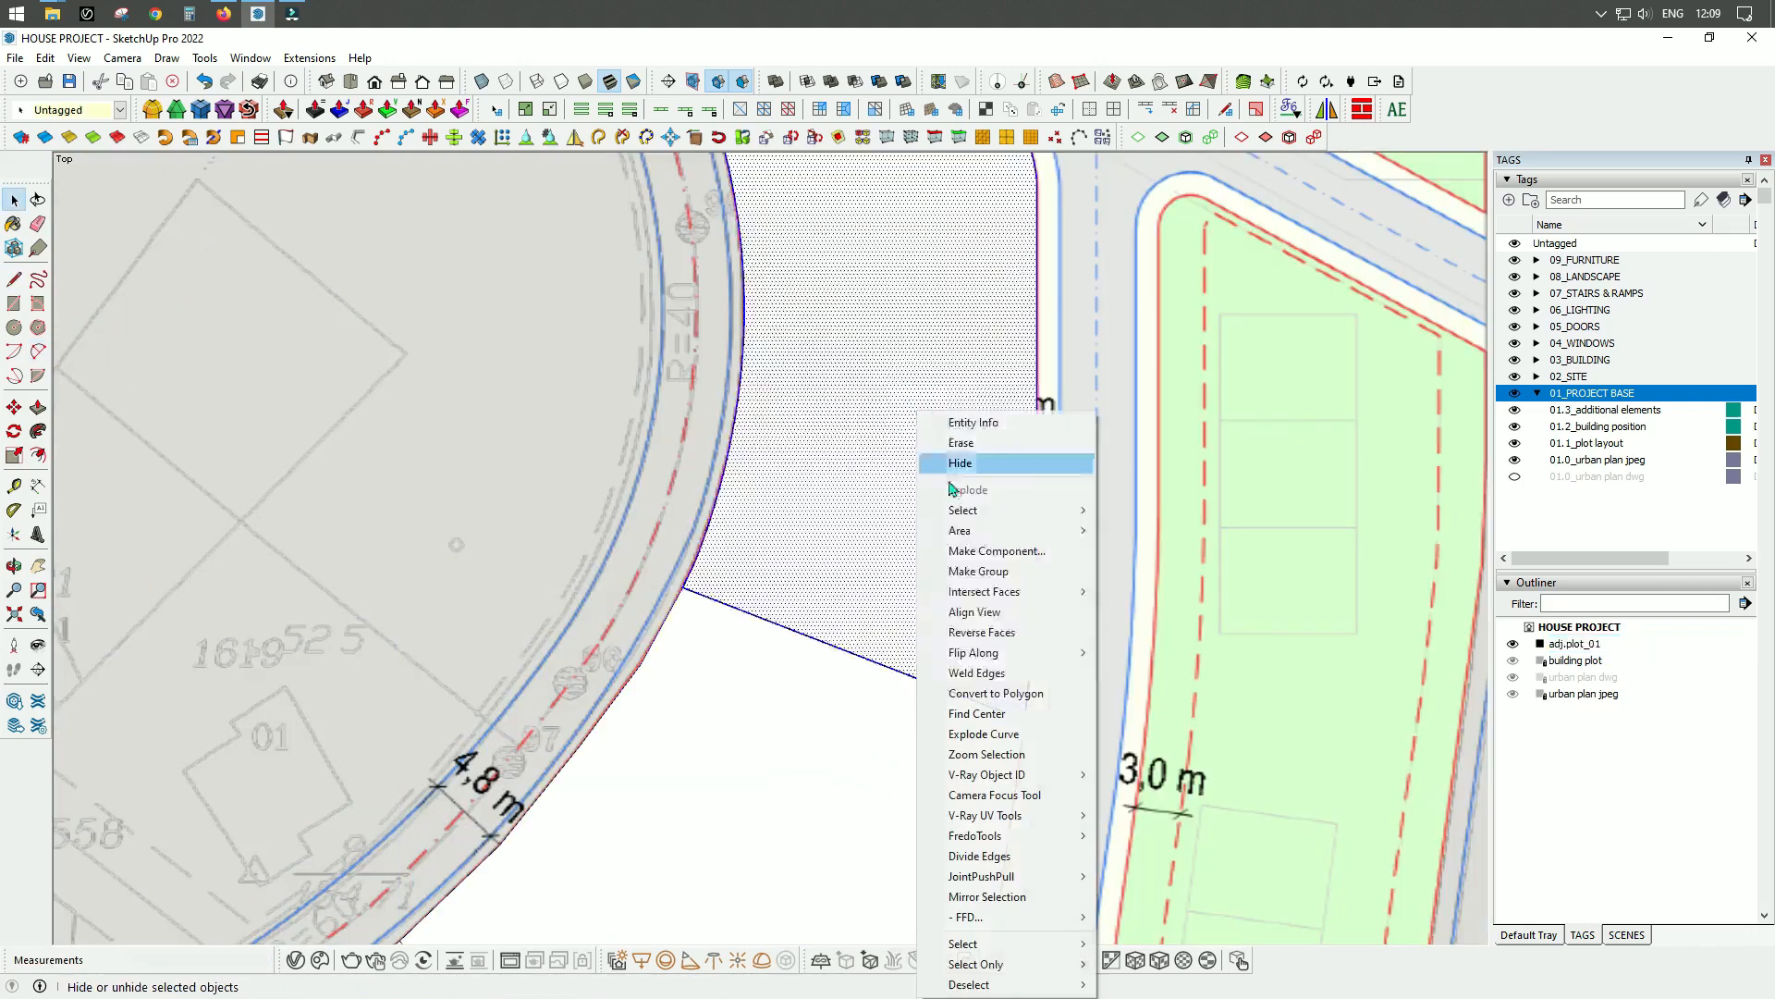
left_click(975, 574)
Name the second plot group adj.plot_02 and assign it the 01.3_additional elements tag.
double_click(1565, 677)
type("adj.plot_02")
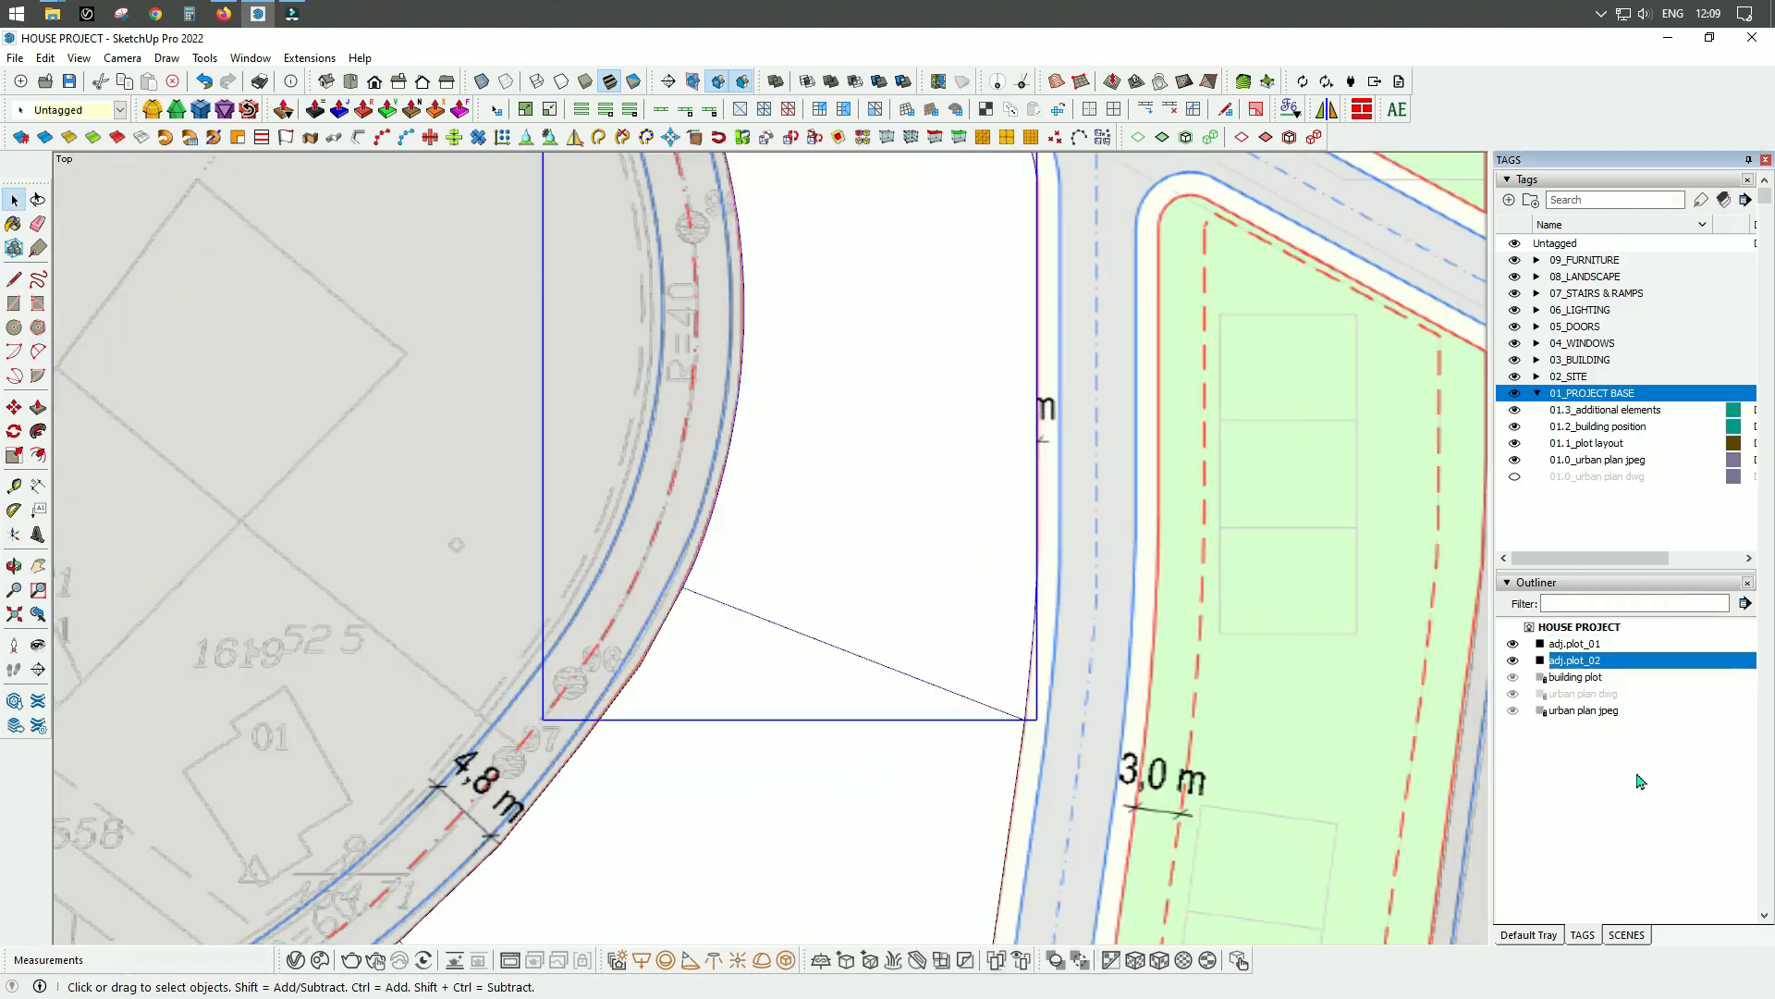
left_click(103, 110)
left_click(109, 203)
Trace the blue road edge south of the building plot with a line from the southwestern corner to the start of the bend.
scroll(832, 518, "down", 5)
scroll(780, 329, "up", 6)
scroll(780, 303, "down", 6)
scroll(567, 616, "up", 7)
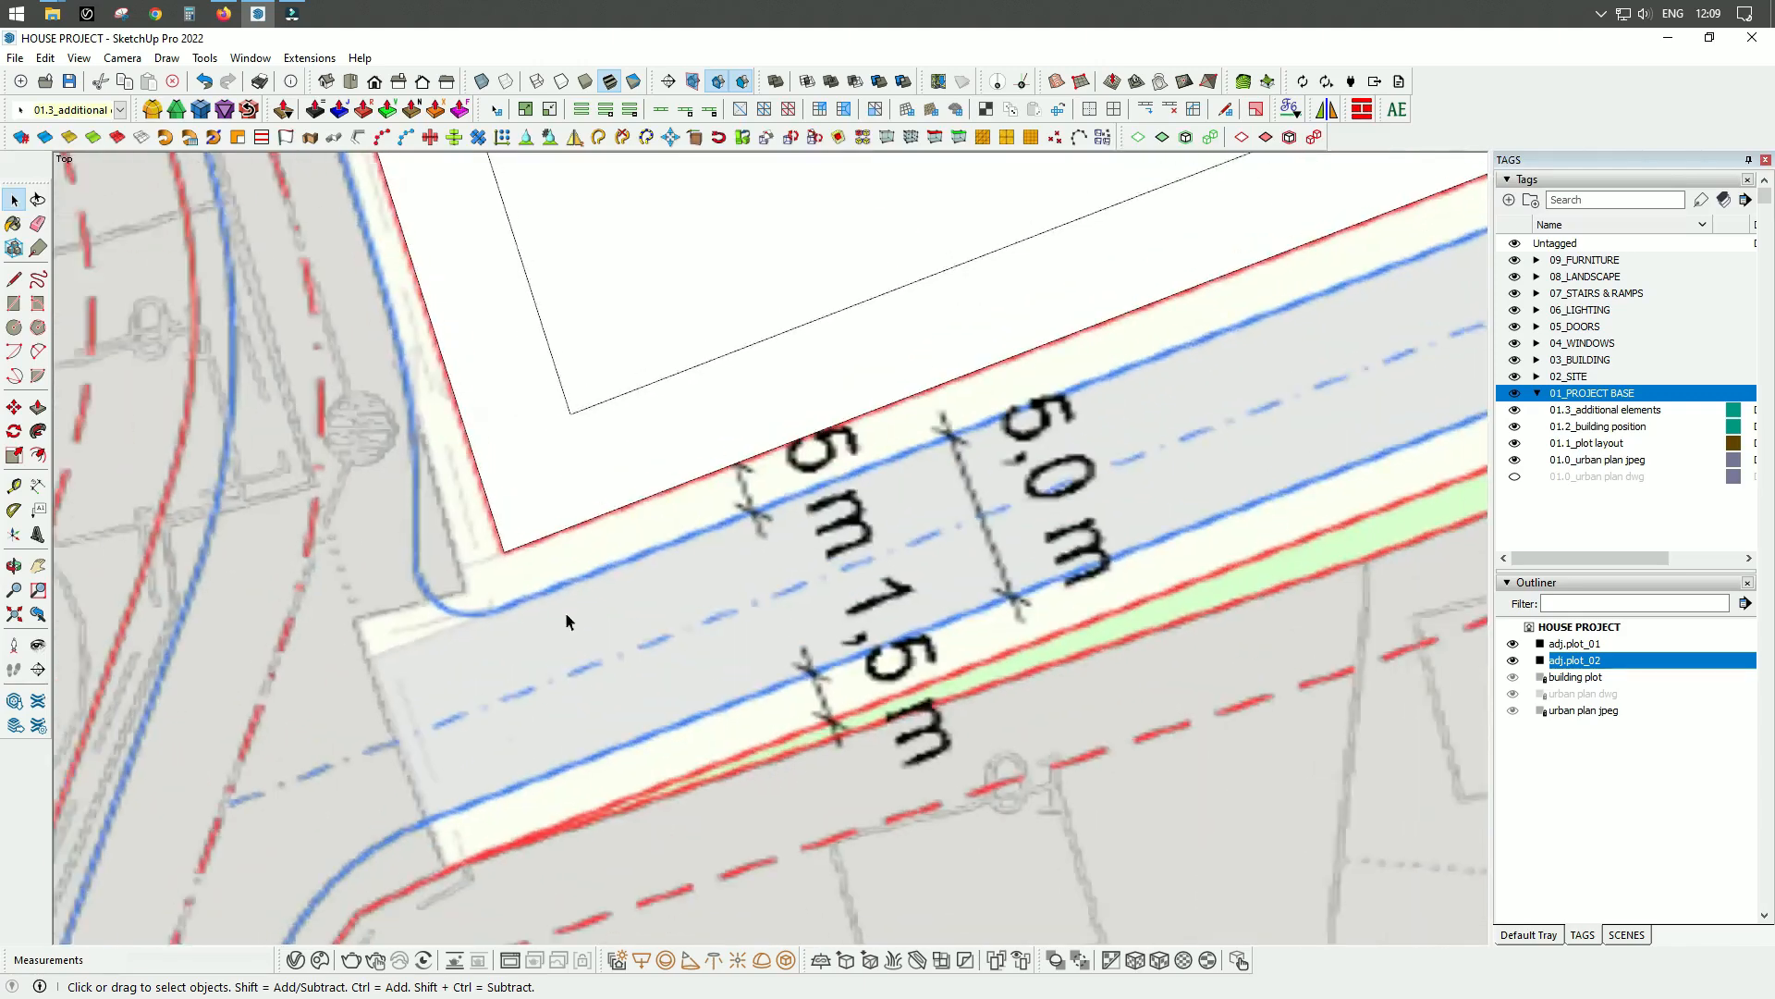
scroll(566, 616, "up", 3)
key("l")
left_click(468, 601)
scroll(468, 601, "down", 8)
scroll(630, 713, "up", 6)
left_click(907, 545)
Continue the blue road edge with an arc around the southeastern bend and a straight line about 19.9 m long beside adj.plot_01.
key("a")
left_click(908, 546)
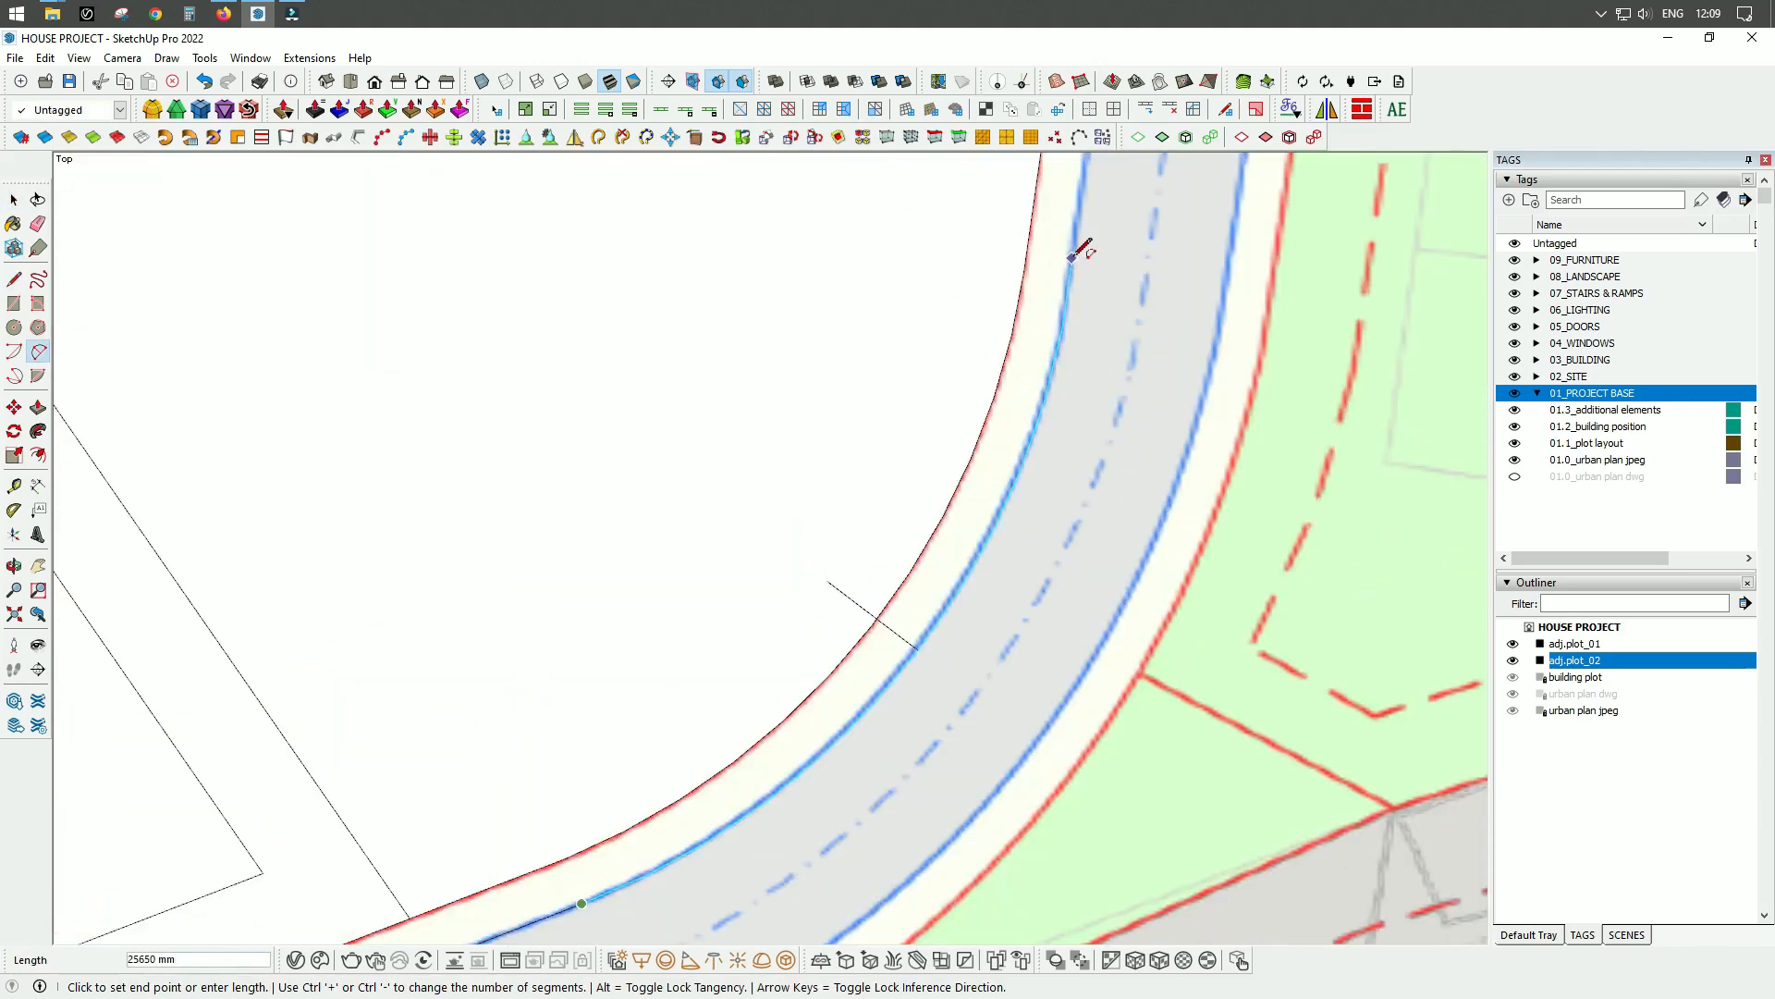
left_click(882, 689)
scroll(887, 684, "down", 7)
key("l")
left_click(888, 531)
scroll(943, 361, "up", 5)
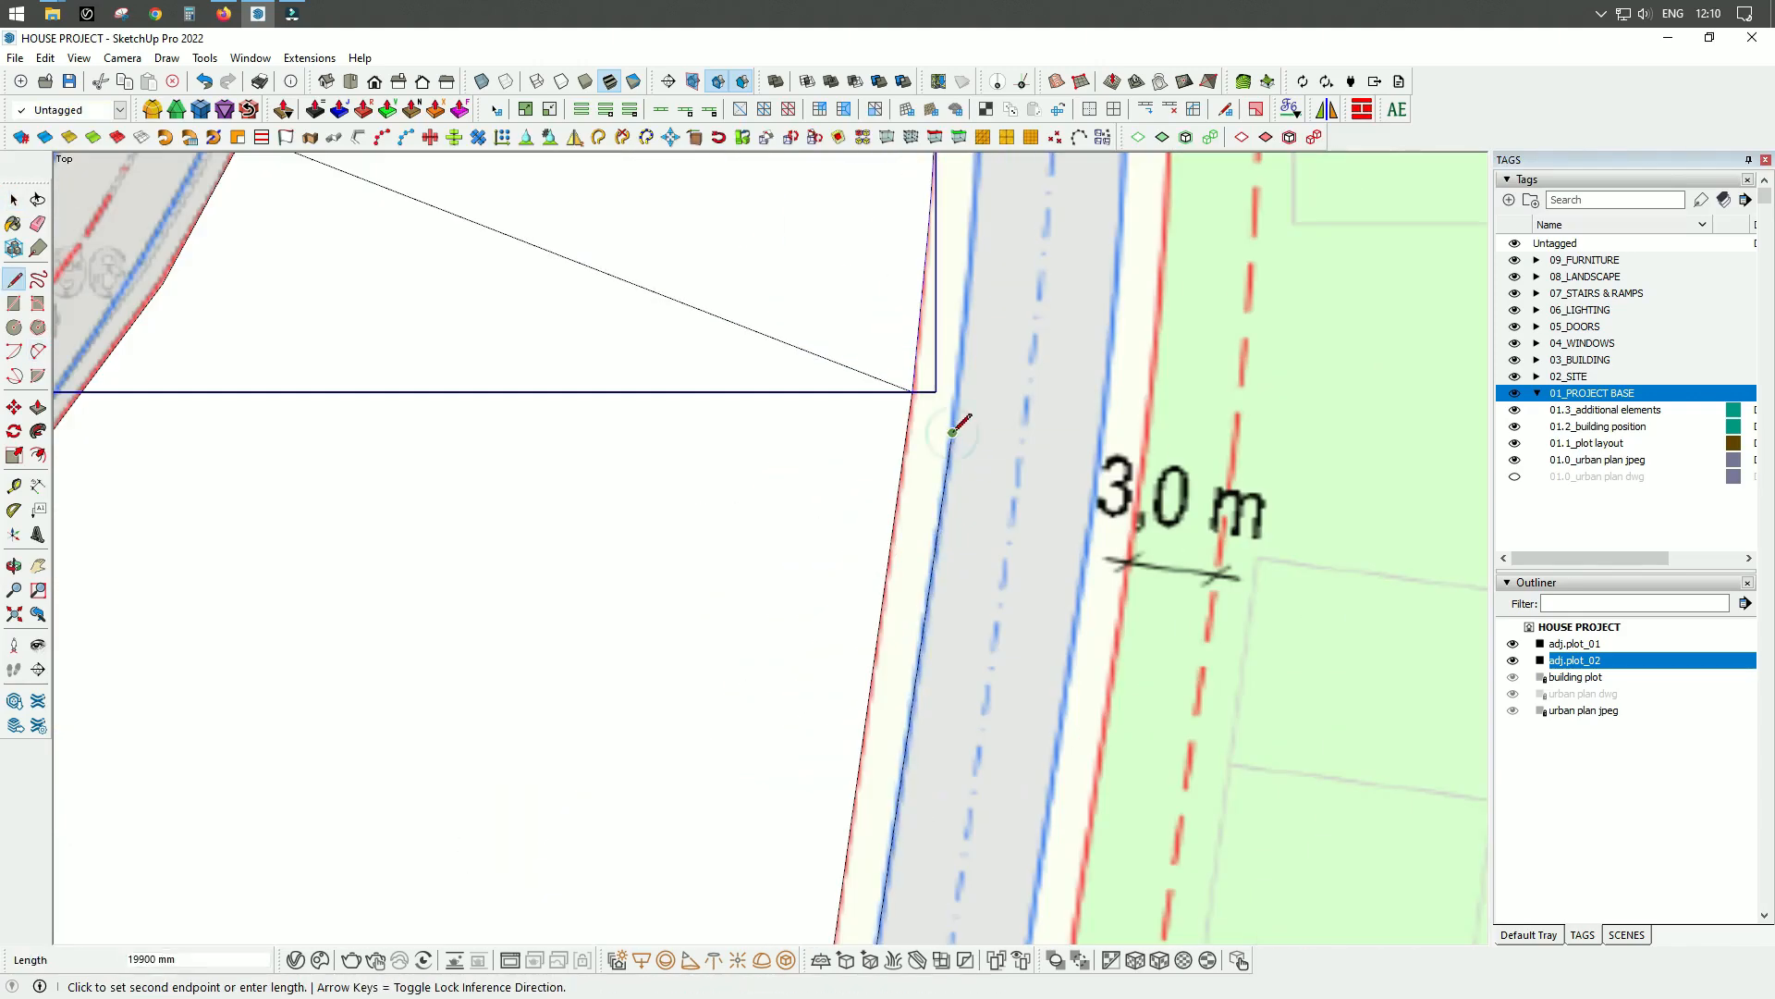
left_click(955, 430)
Trace the eastern blue road edge beside adj.plot_02 with an arc and a straight line up to the northeastern corner.
key("a")
left_click(955, 430)
double_click(1067, 285)
scroll(1073, 573, "down", 5)
left_click(1069, 495)
scroll(1074, 444, "up", 8)
double_click(1066, 419)
key("l")
left_click(1067, 419)
scroll(1072, 706, "down", 3)
scroll(1090, 736, "down", 8)
left_click(1094, 496)
Trace the rounded northeastern road corner with an arc and the straight blue edge beyond it to the northern tip.
key("a")
left_click(1094, 495)
left_click(952, 247)
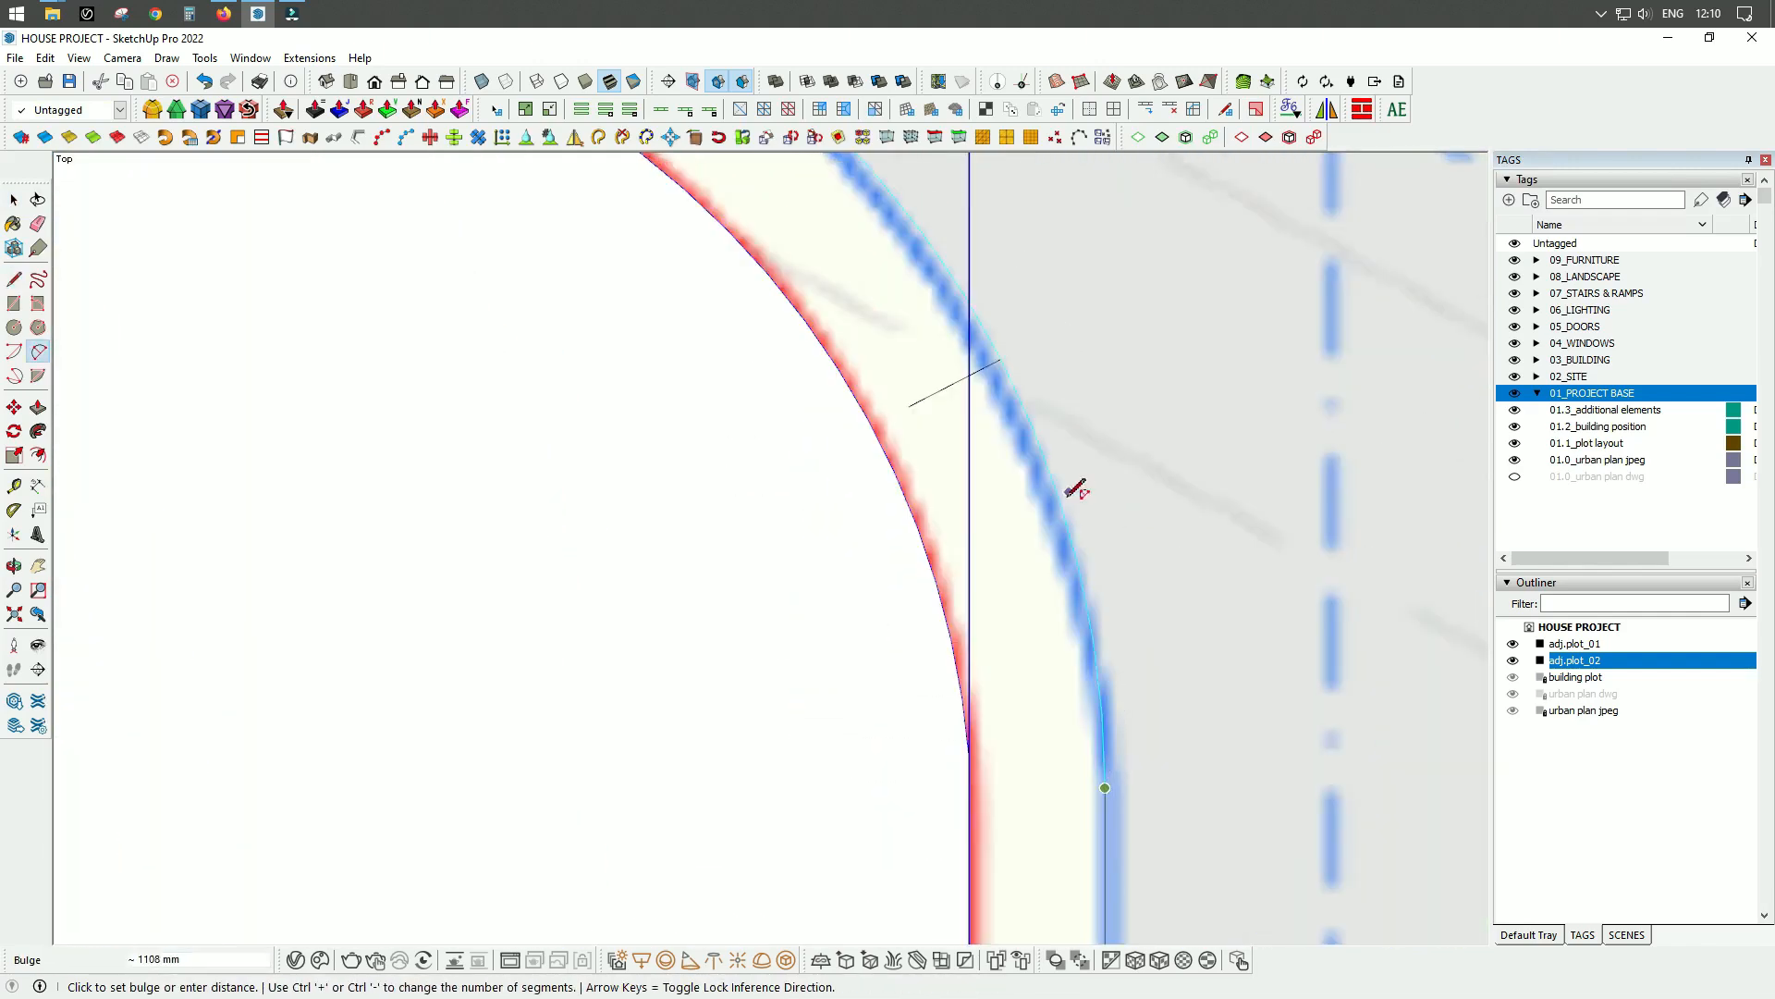
left_click(1067, 501)
scroll(1109, 500, "down", 7)
key("l")
left_click(1132, 467)
scroll(601, 259, "up", 6)
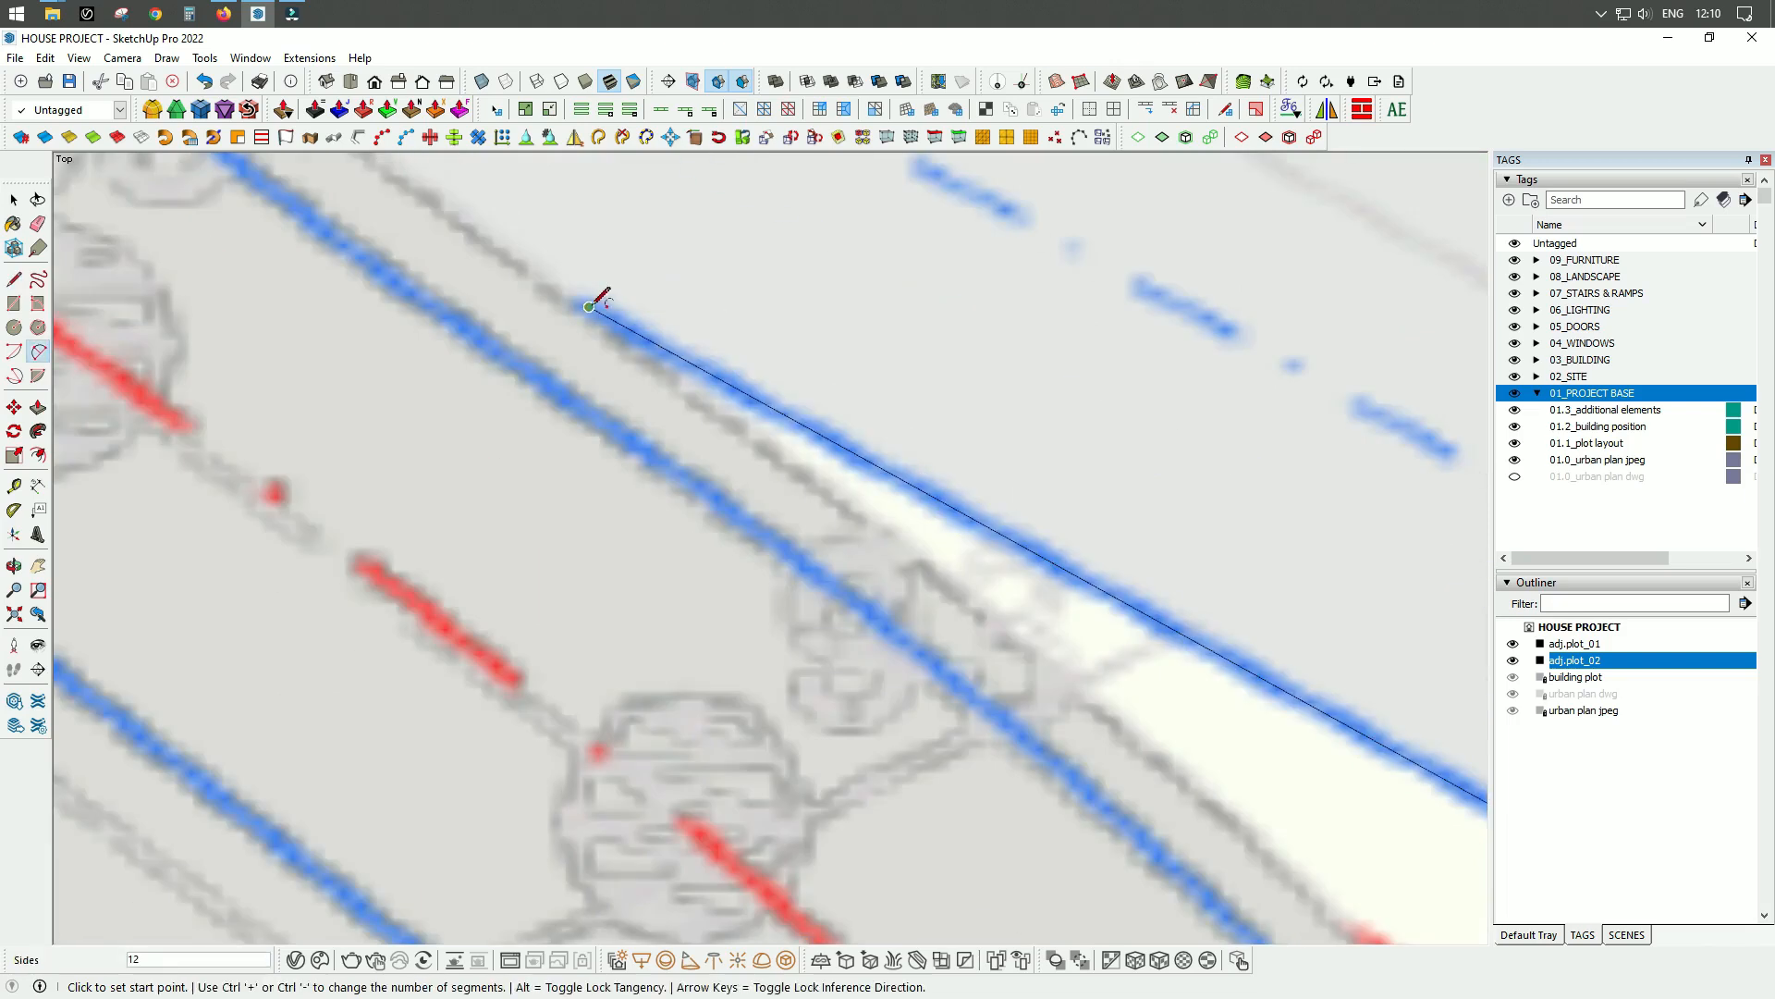
left_click(536, 377)
Round the narrow northern tip of the road edge and begin tracing the western blue road line with an arc.
scroll(725, 511, "up", 4)
left_click(725, 511)
key("a")
left_click(753, 348)
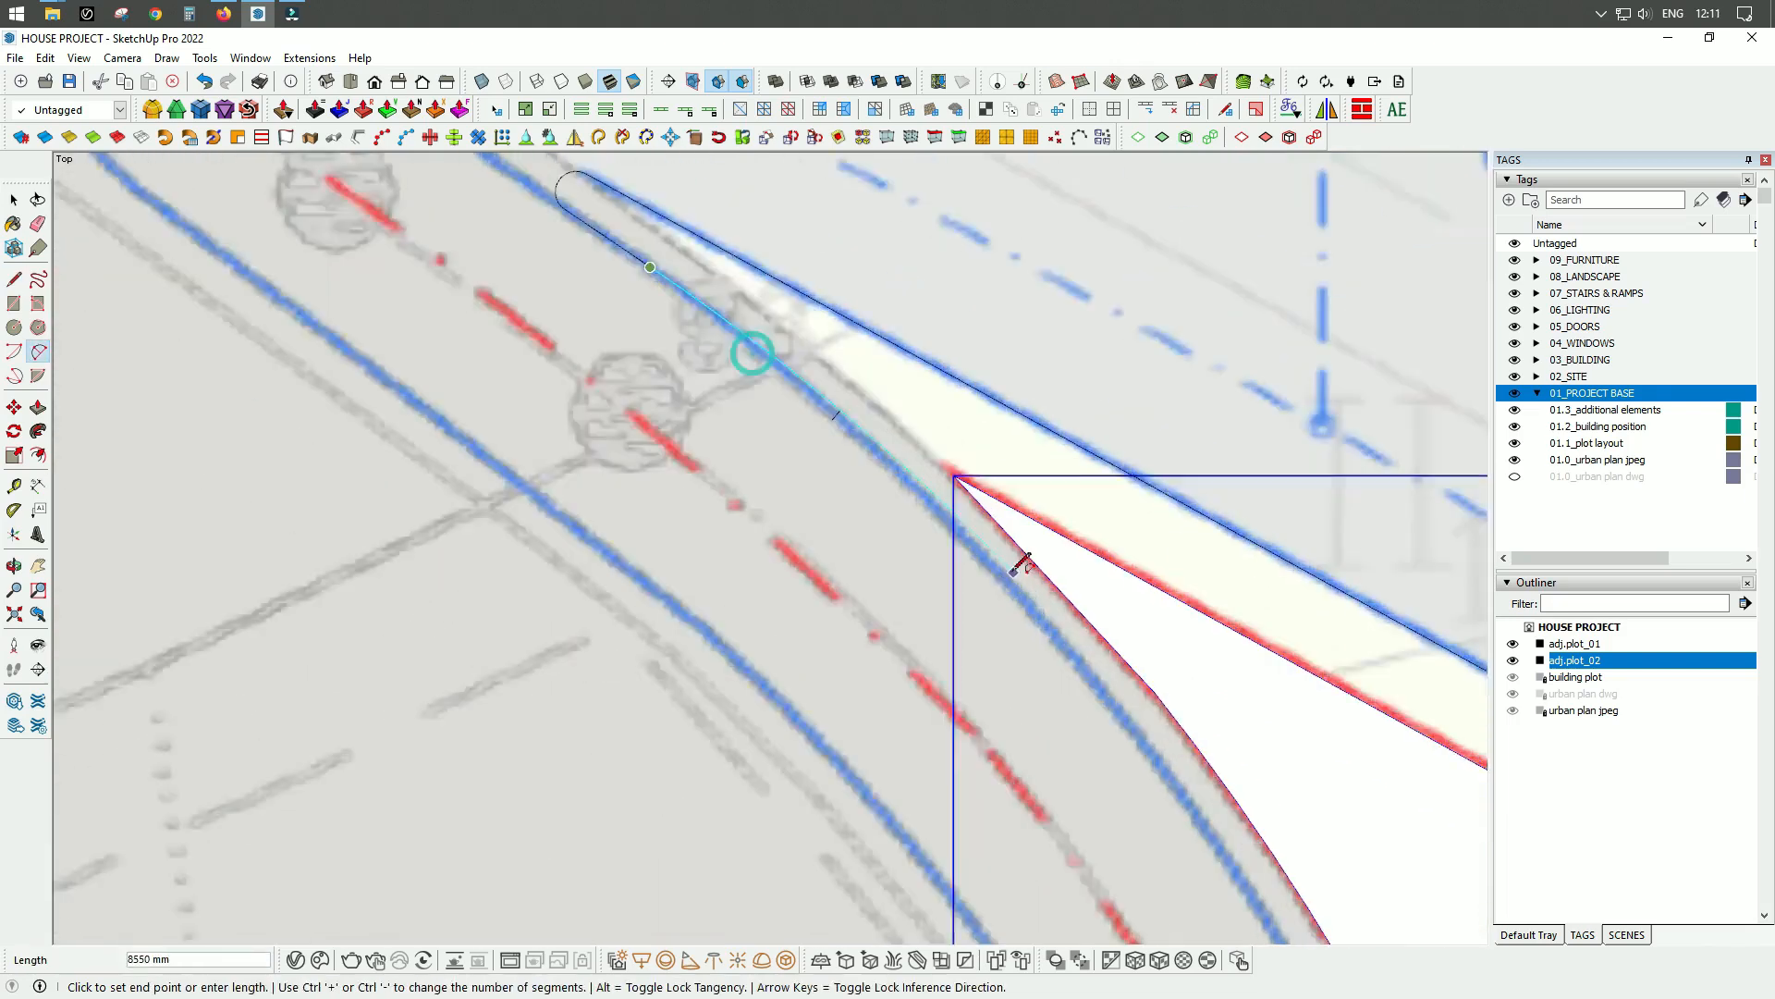
left_click(1064, 648)
left_click(811, 393)
left_click(814, 414)
Trace the curved western blue road edge with consecutive arcs past the 4,8 m dimension to the building plot's northern side.
scroll(911, 279, "up", 3)
scroll(1023, 634, "down", 5)
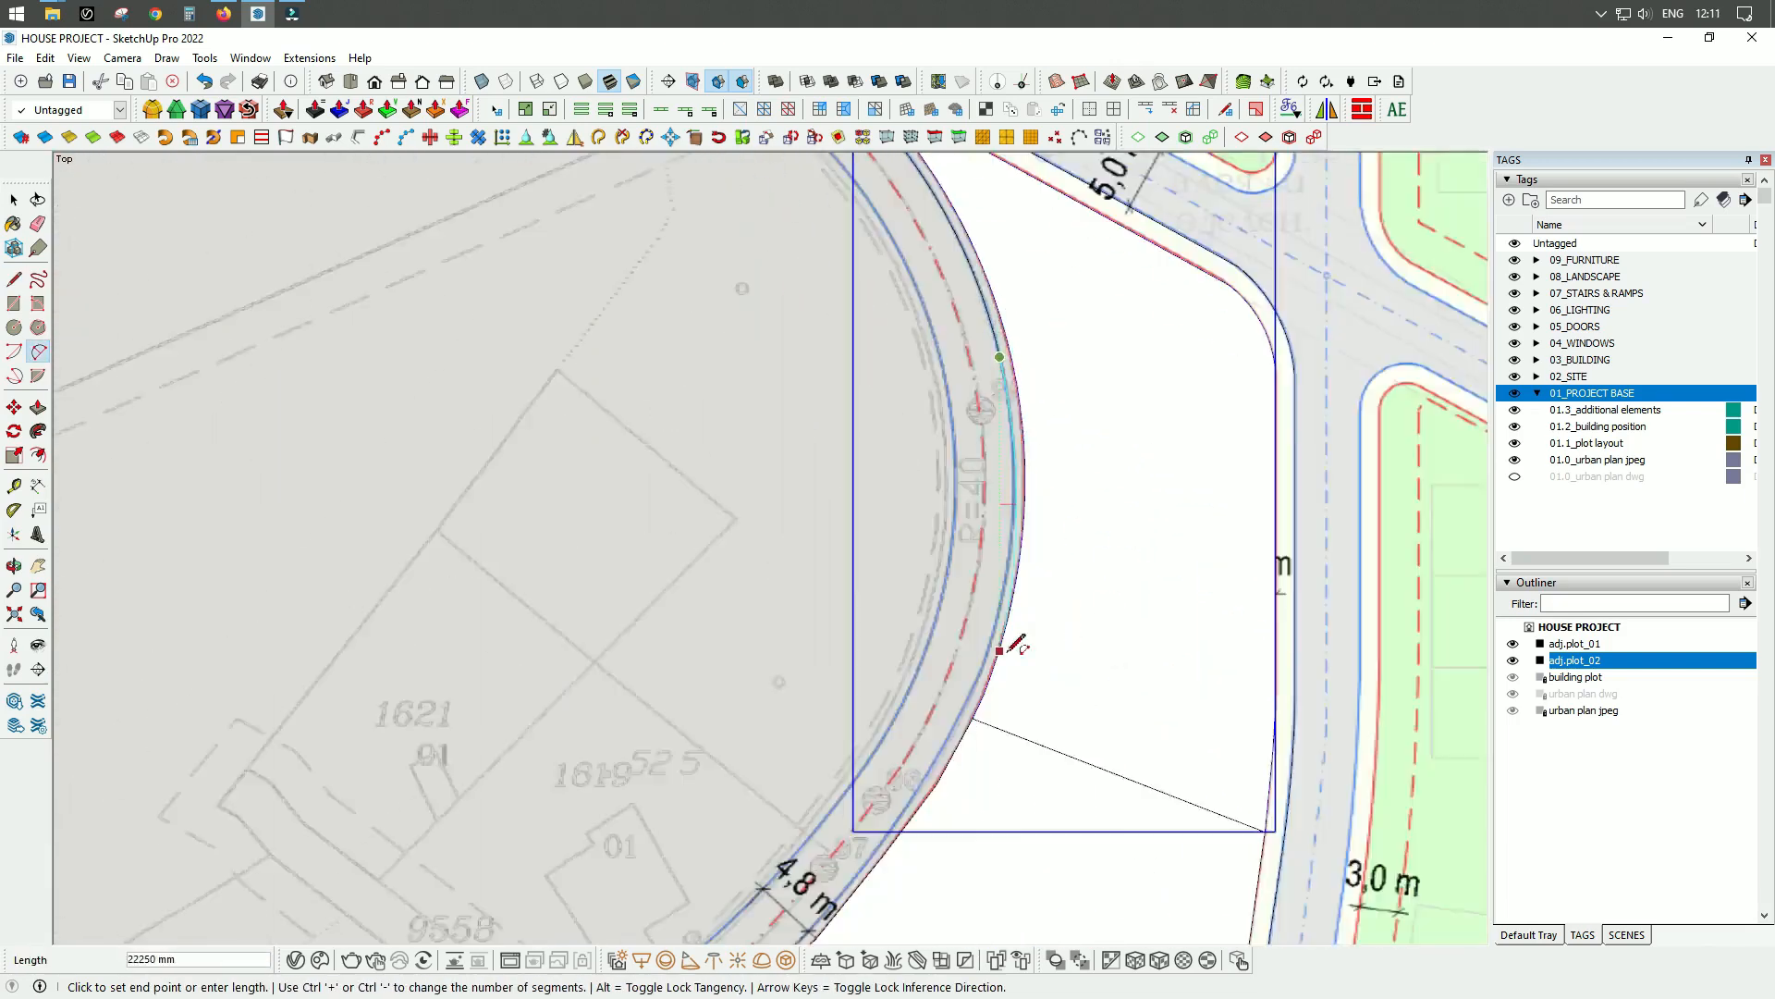
scroll(932, 682, "up", 4)
scroll(804, 638, "up", 2)
scroll(804, 638, "down", 3)
scroll(844, 546, "up", 3)
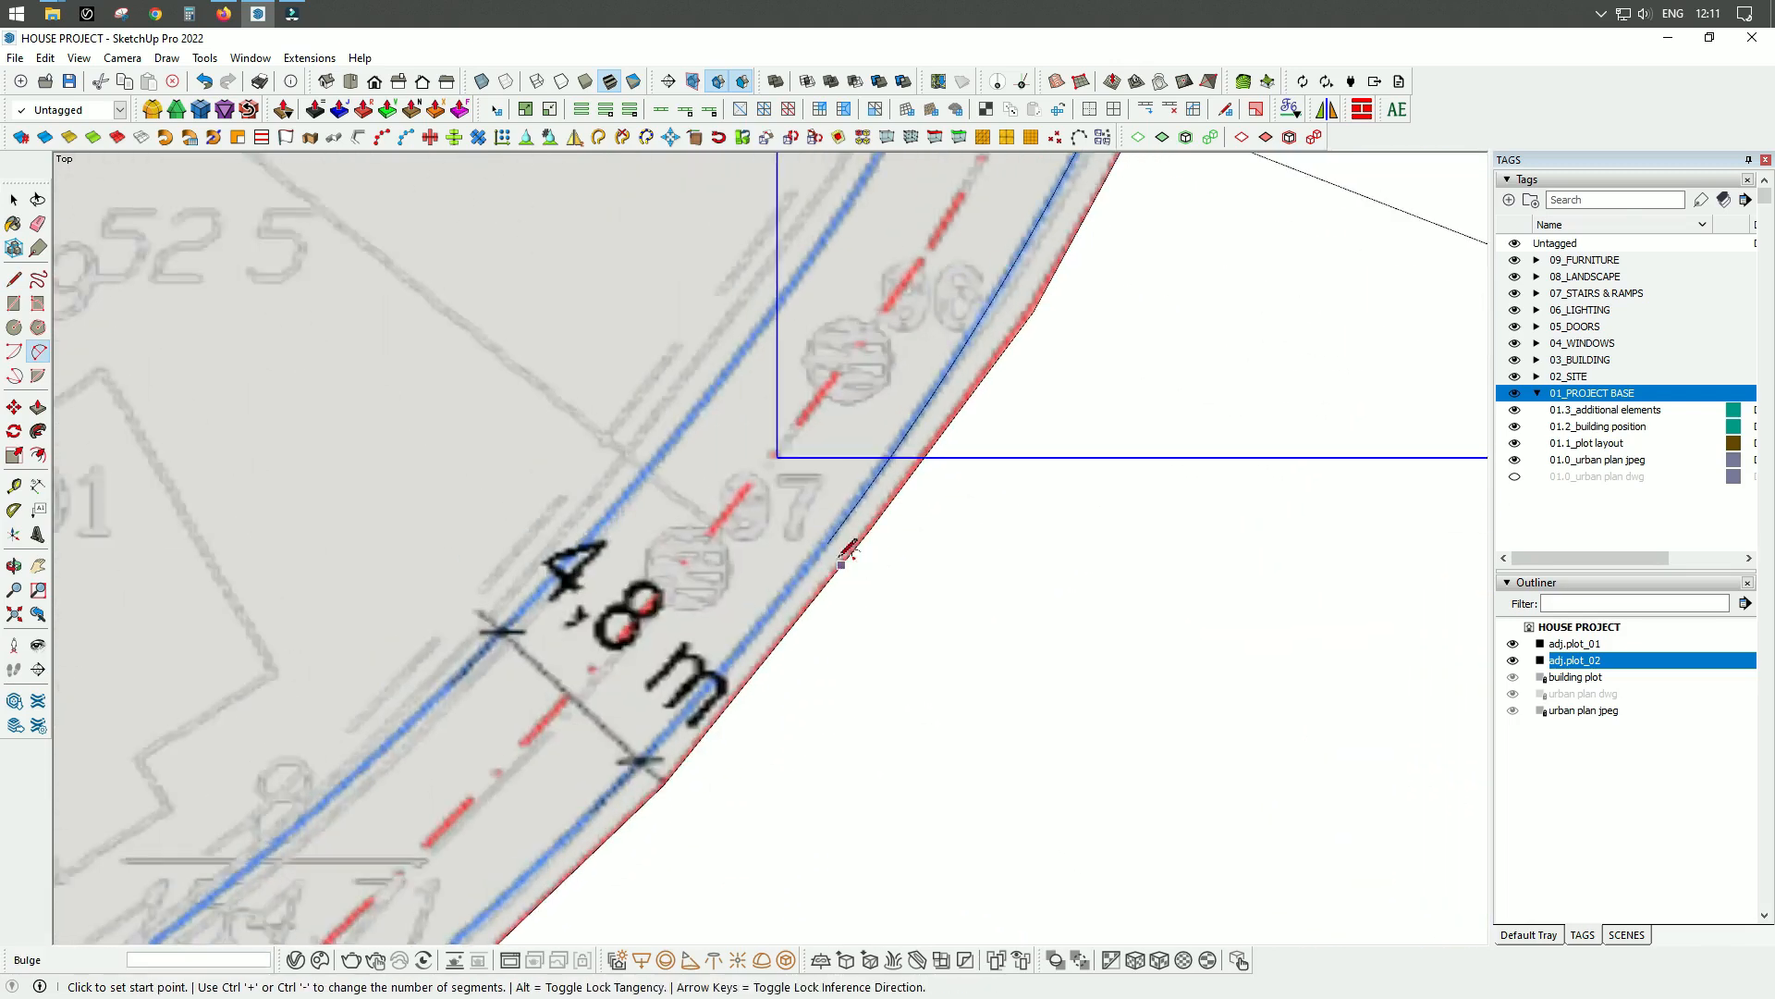
left_click(1013, 294)
scroll(1012, 294, "up", 2)
left_click(1013, 294)
scroll(927, 304, "down", 2)
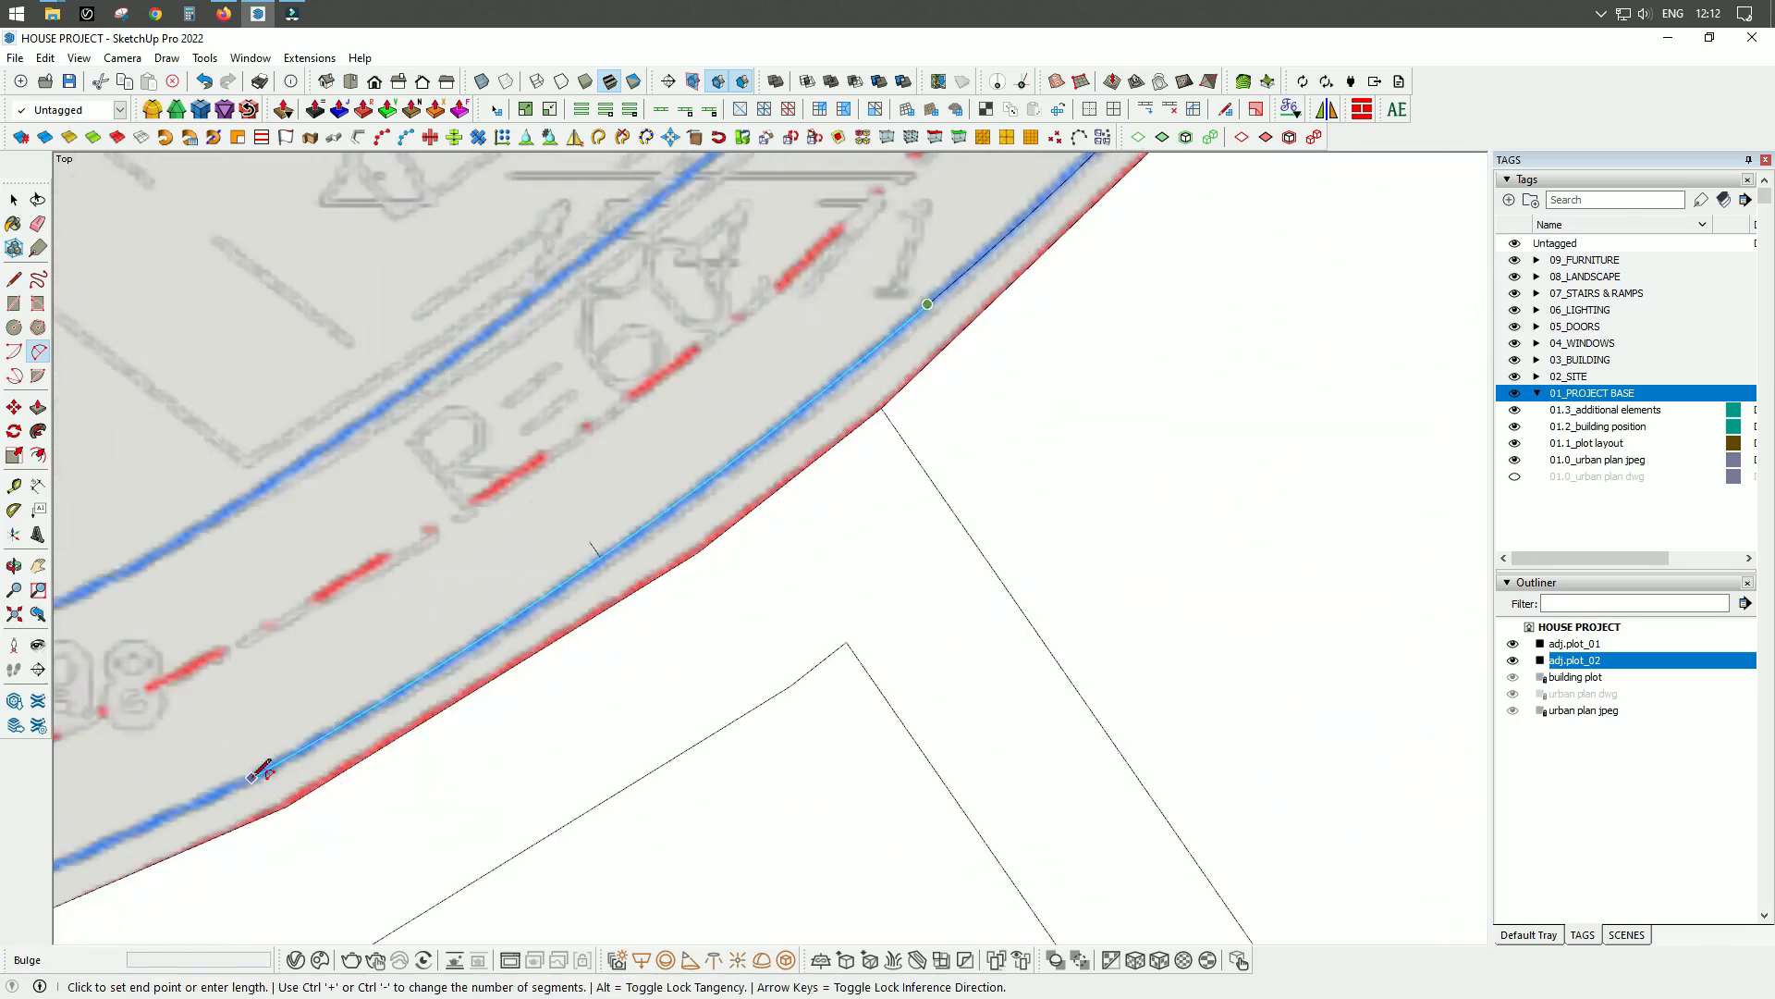
left_click(251, 778)
scroll(251, 777, "down", 3)
middle_click_drag(251, 778, 945, 479, "shift")
Trace the straight blue edge north of the building plot with a line and its rounded northwestern corner with an arc.
key("l")
left_click(1141, 313)
scroll(416, 615, "up", 3)
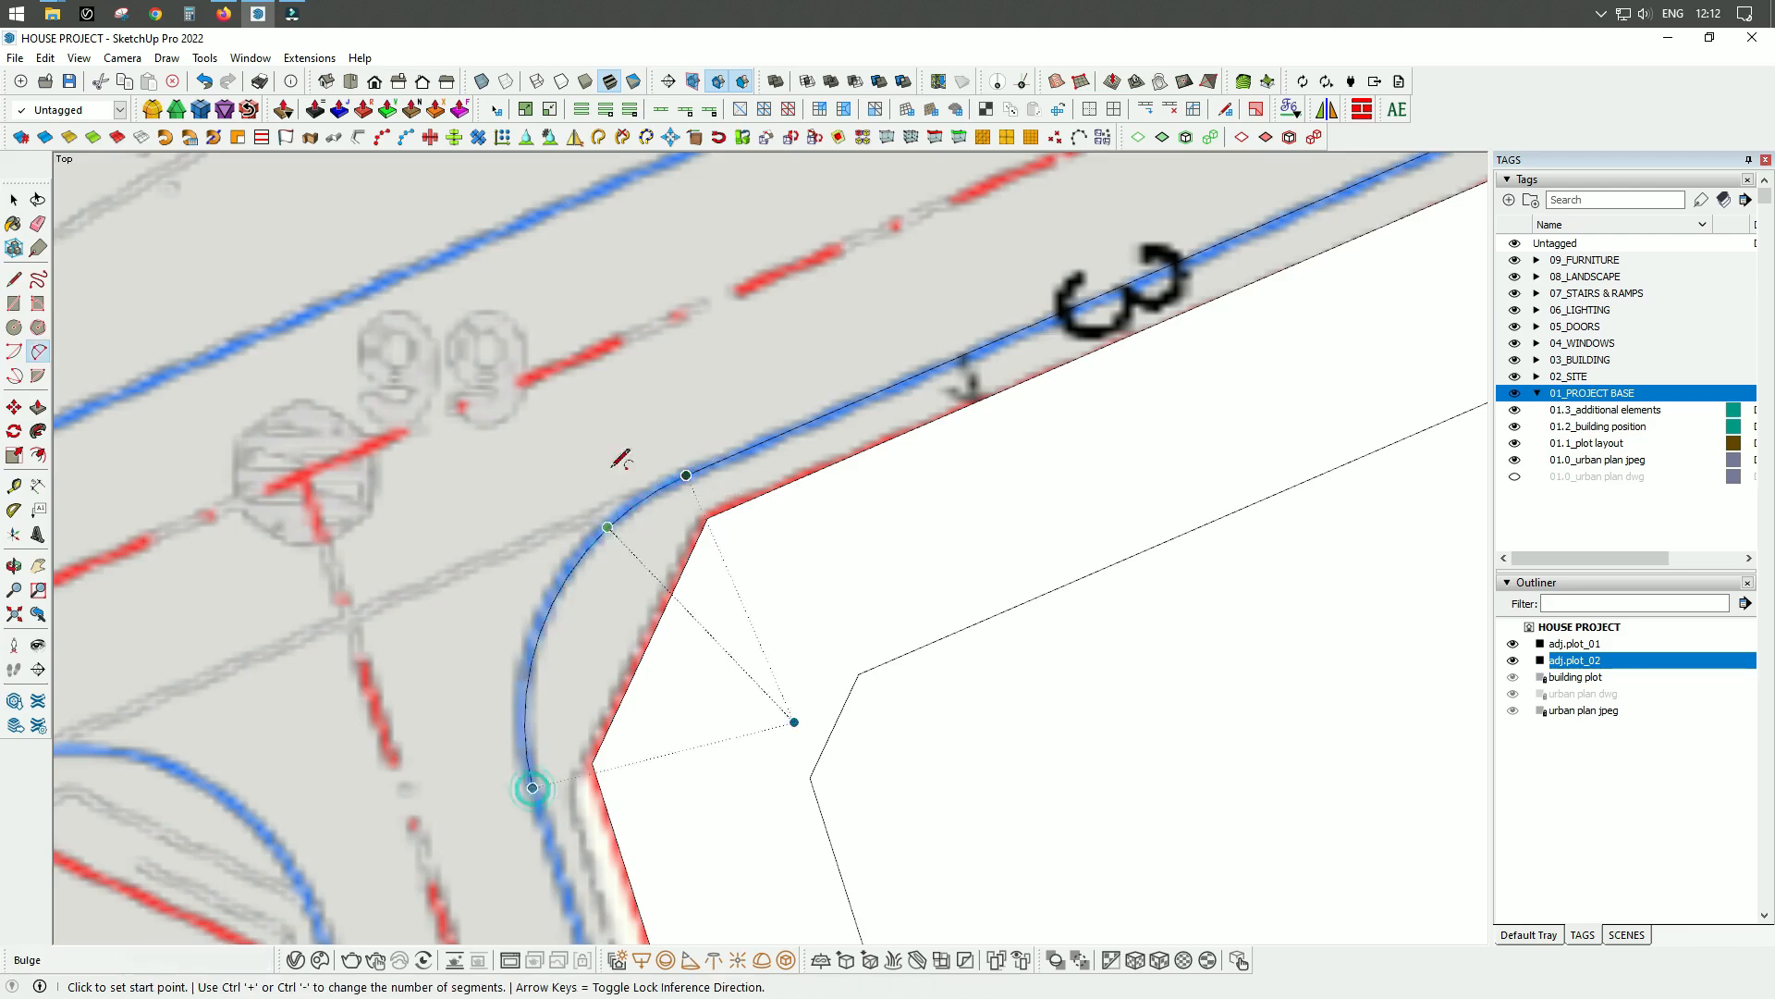
Trace the blue road edge west of the building plot with a line and a shallow arc at the bend.
key("l")
left_click(532, 787)
scroll(624, 314, "down", 5)
scroll(679, 617, "up", 5)
left_click(713, 638)
key("a")
left_click(713, 638)
left_click(773, 601)
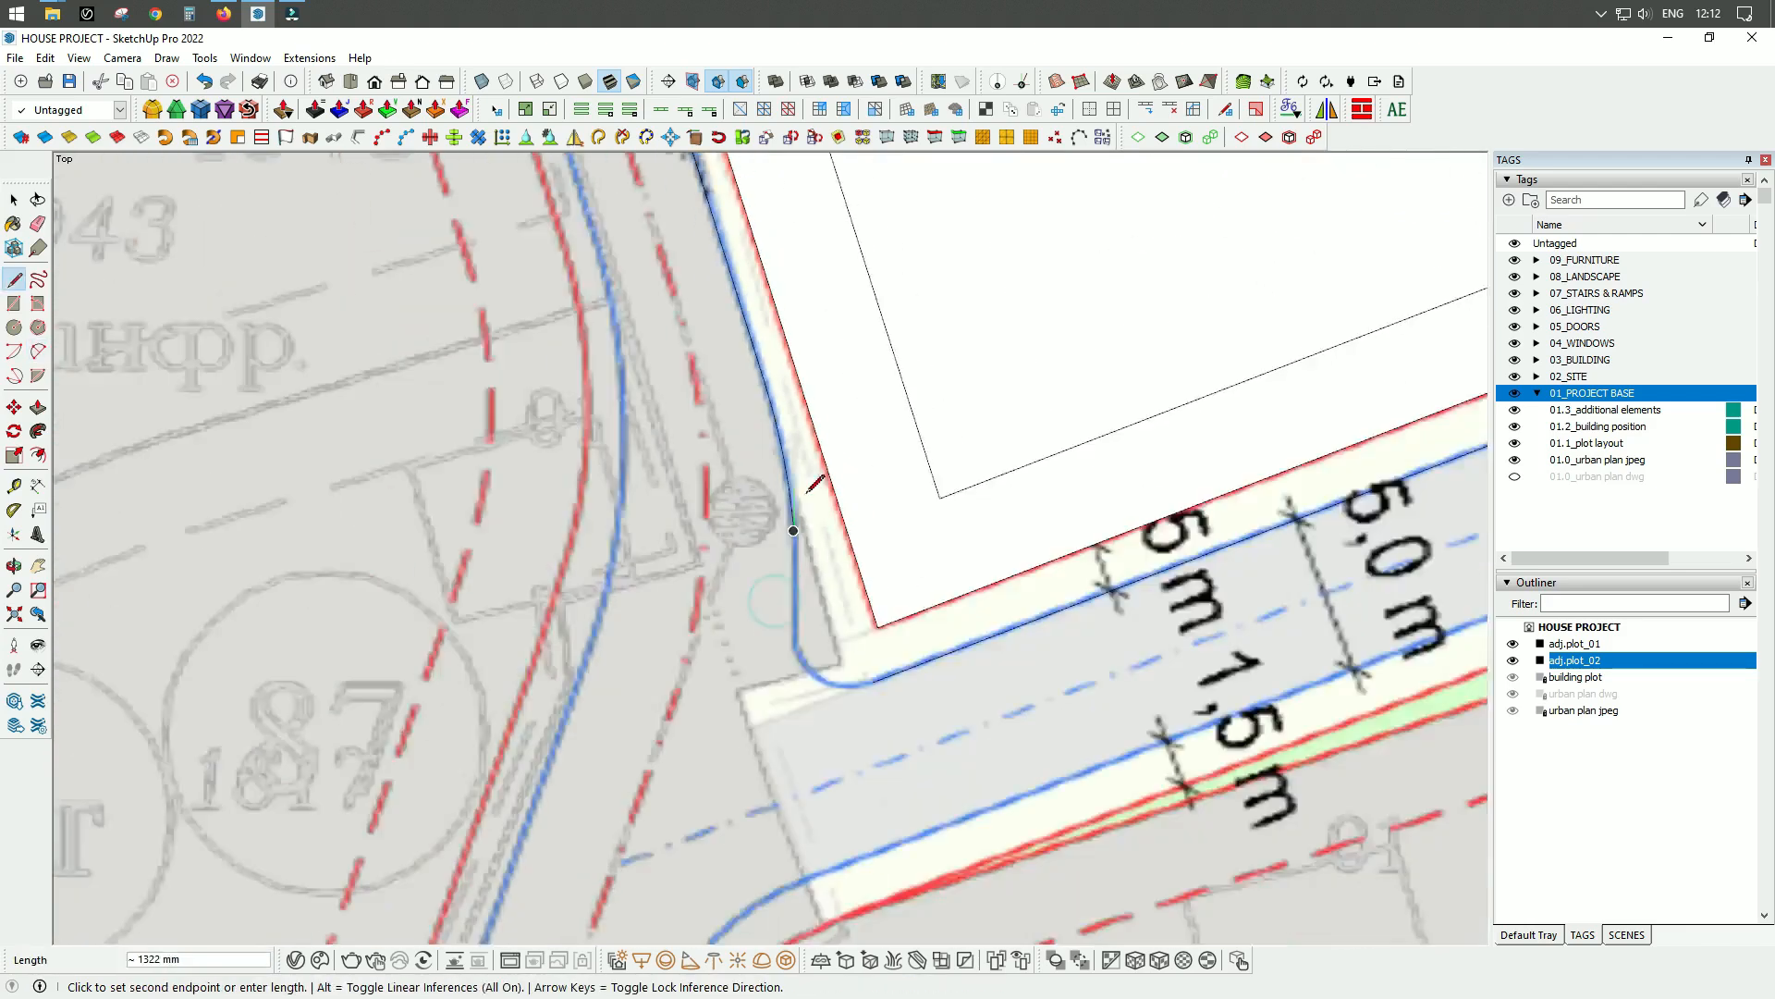
Extend the western road edge with a short line and round its southwestern corner with an arc, closing the outer outline.
scroll(791, 633, "up", 3)
scroll(929, 792, "up", 3)
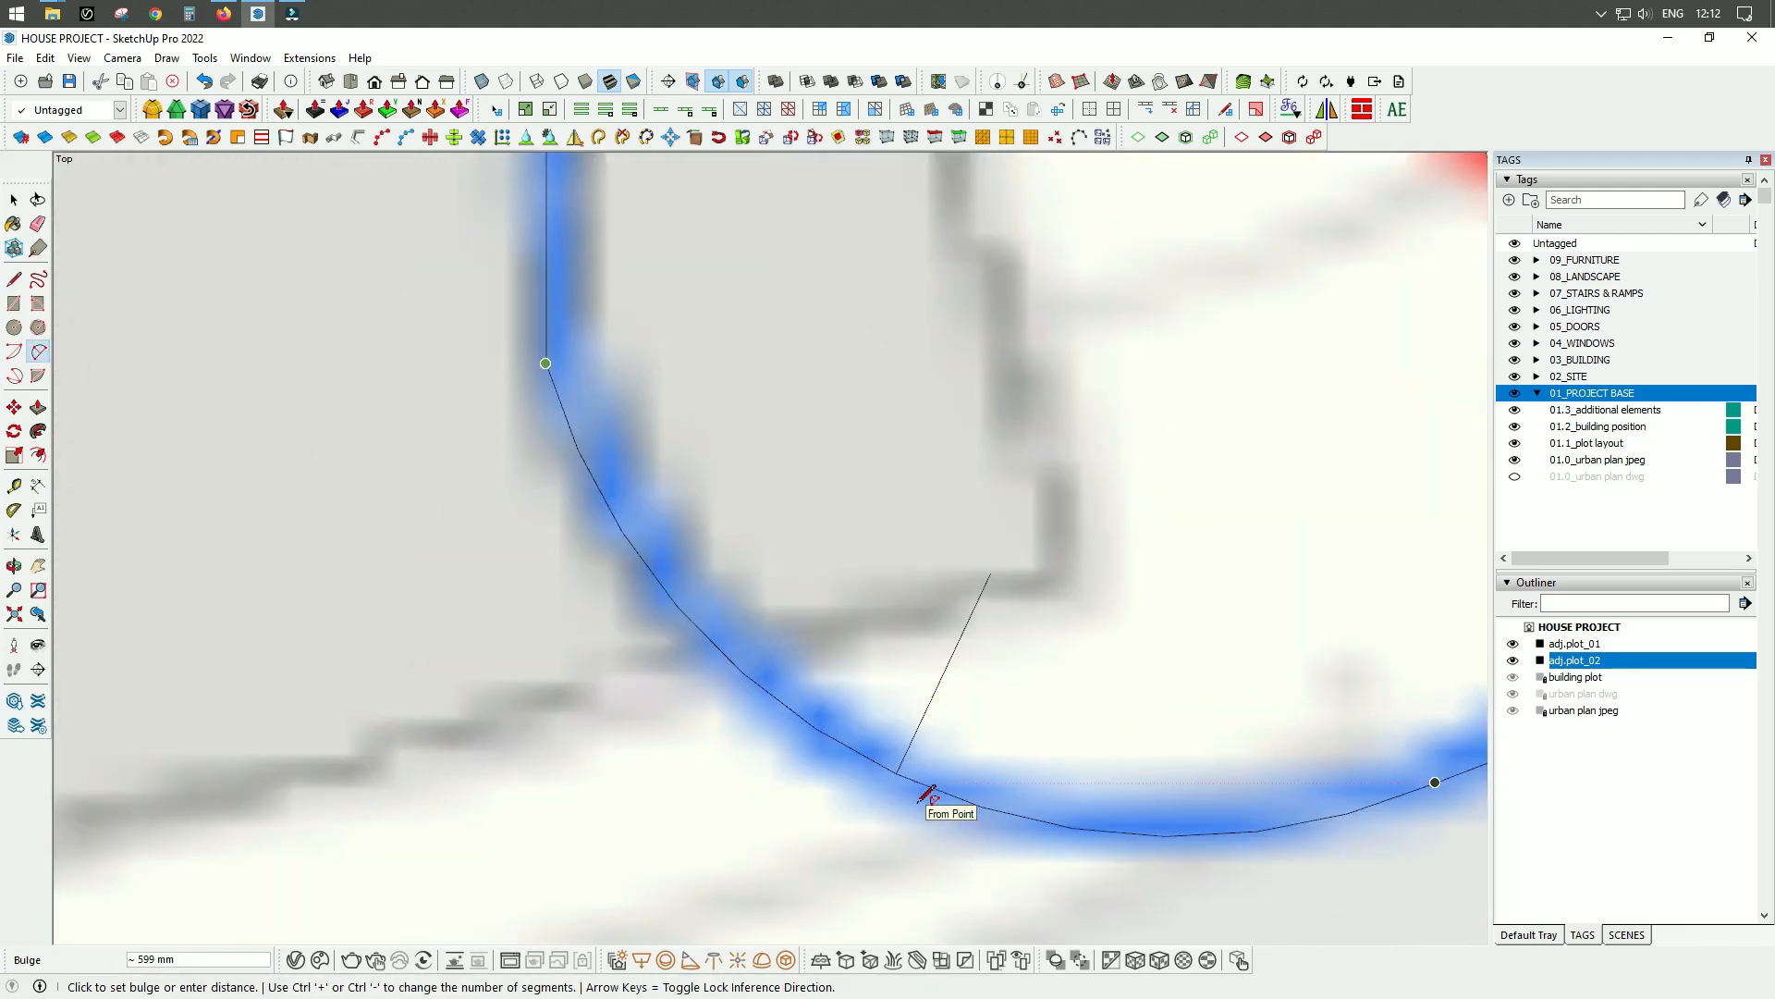
left_click(918, 802)
scroll(928, 800, "down", 12)
scroll(925, 806, "up", 2)
Draw a line along the plots' southern boundary from the building plot's southwestern corner to the start of the curve.
key("l")
scroll(924, 806, "down", 3)
left_click(1221, 610)
scroll(1221, 610, "down", 2)
left_click(888, 671)
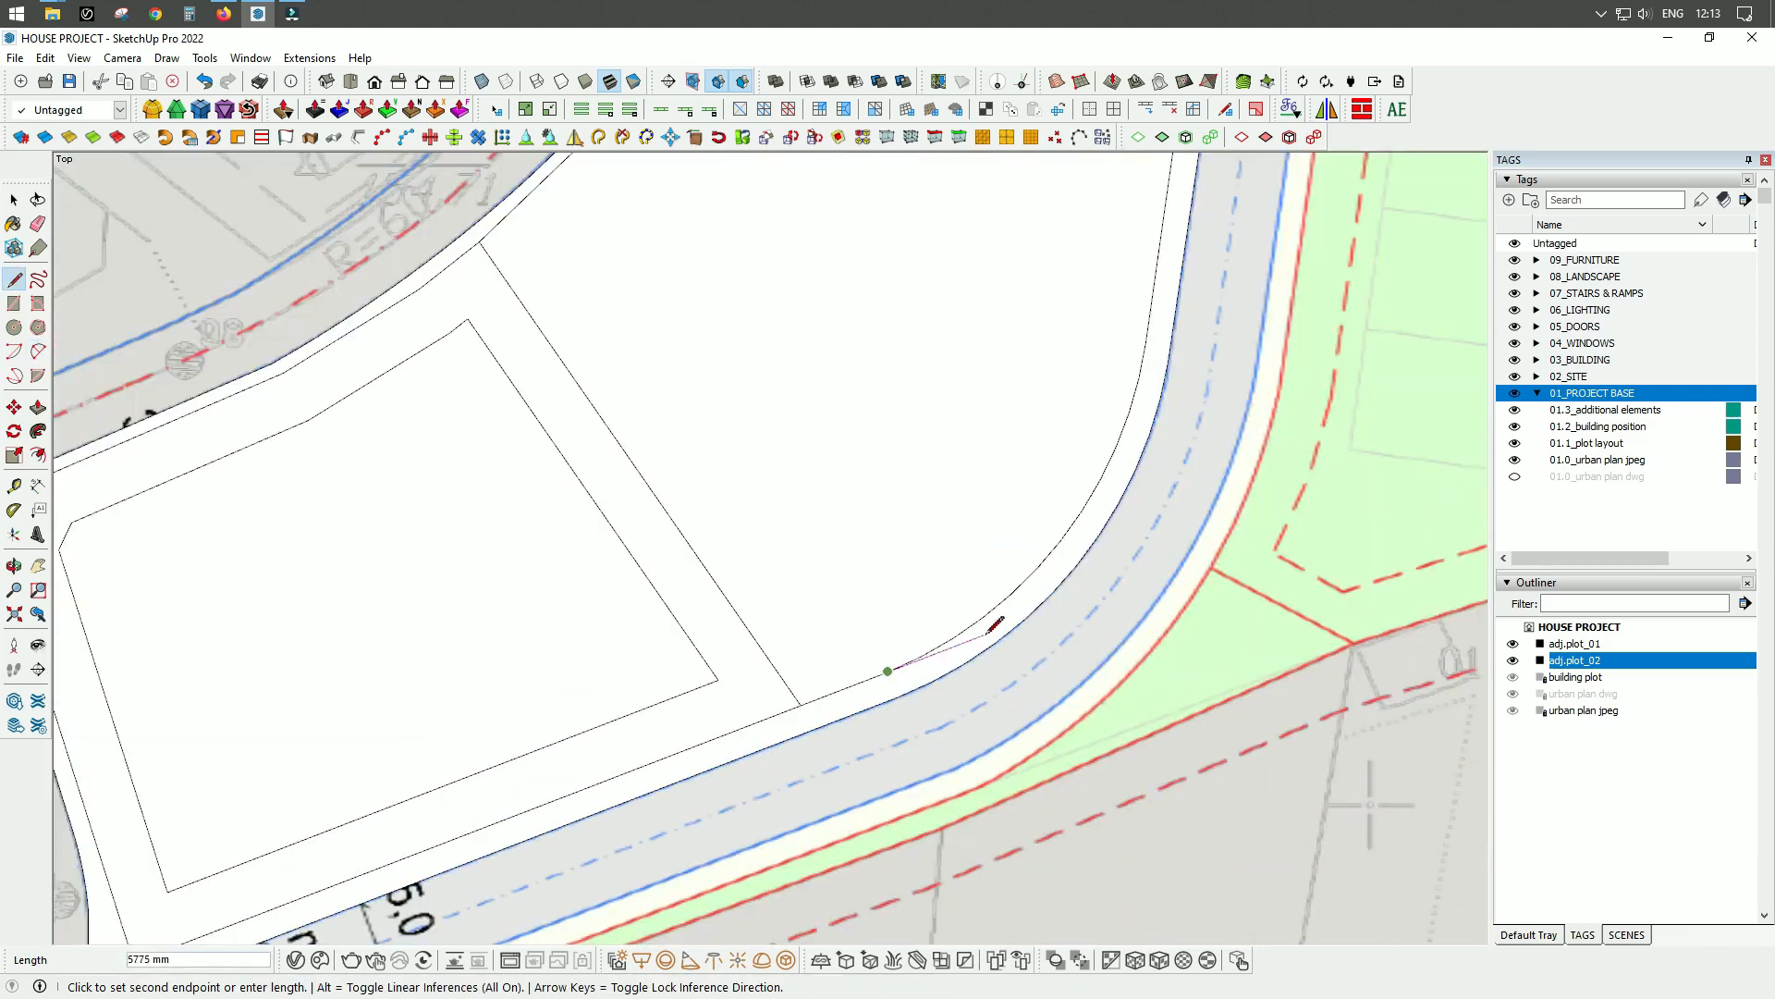
Trace the curved southeastern boundary of the adjacent plot with an arc.
key("a")
scroll(911, 694, "up", 4)
left_click(880, 718)
scroll(879, 718, "down", 3)
left_click(1165, 354)
scroll(1059, 554, "up", 5)
left_click(985, 623)
scroll(938, 767, "down", 2)
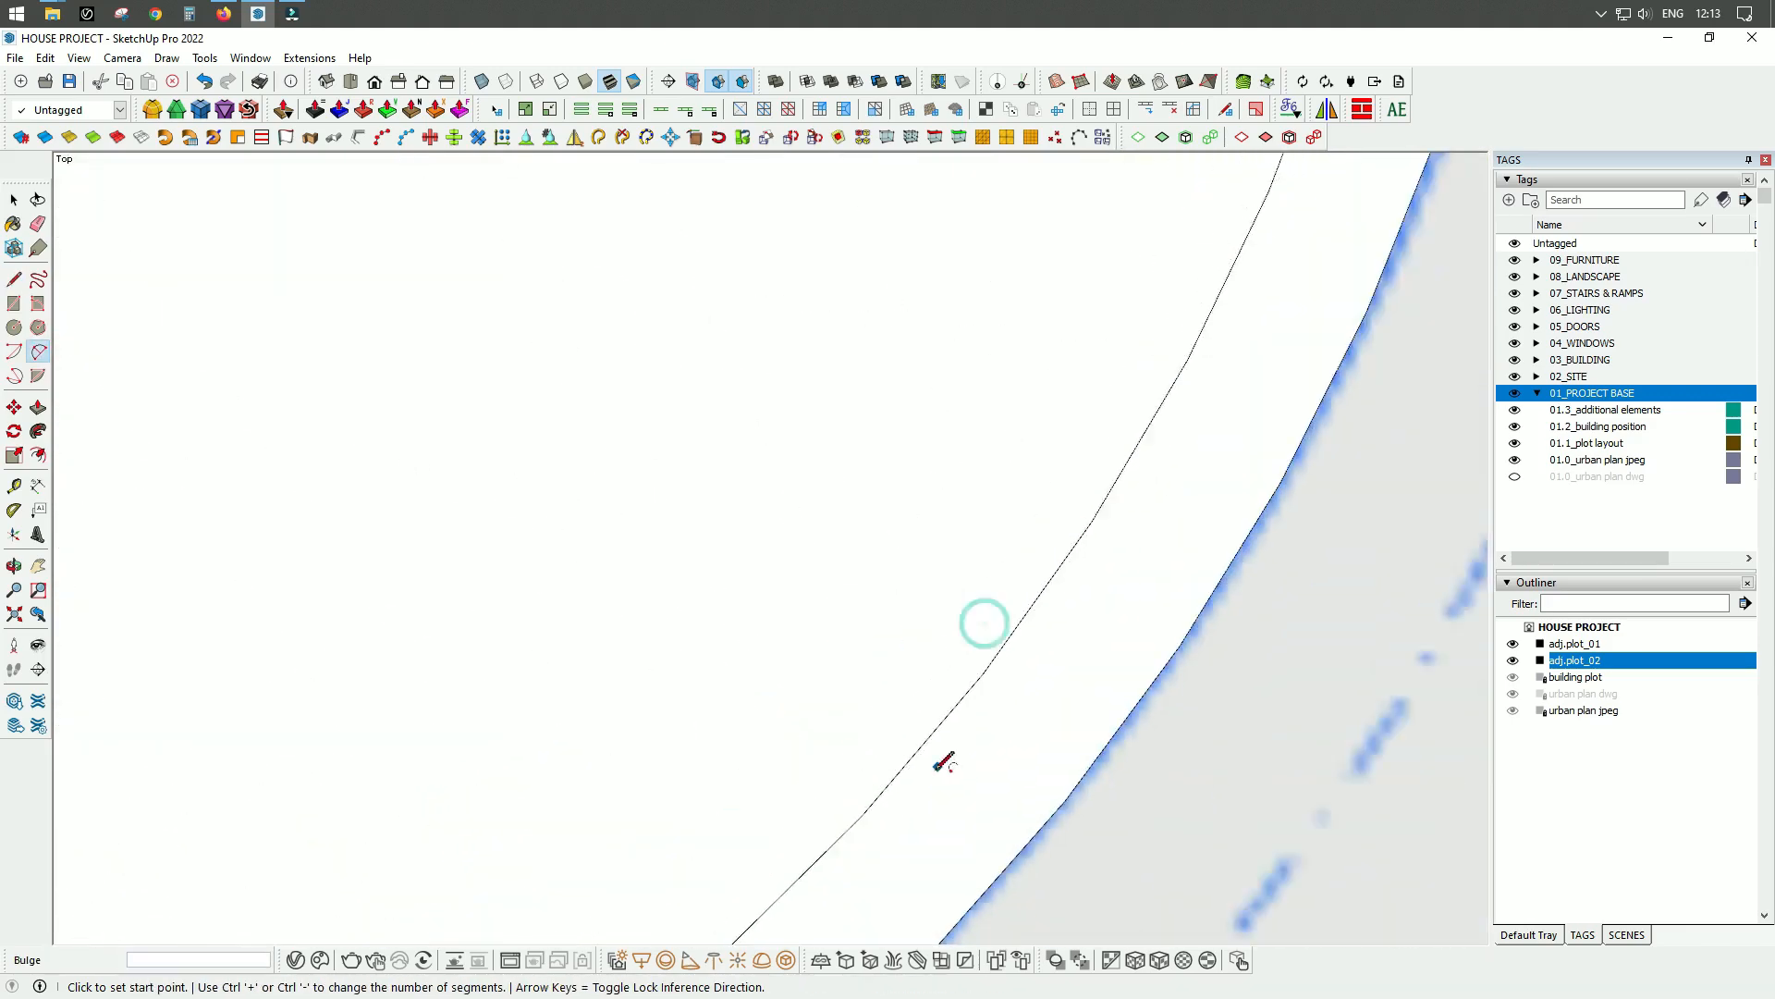
scroll(937, 767, "down", 6)
Trace the straight eastern boundary of the adjacent plot with a line and the slight bend above it with an arc.
key("l")
scroll(963, 480, "up", 4)
left_click(963, 480)
left_click(959, 555)
key("a")
left_click(959, 555)
scroll(961, 447, "up", 2)
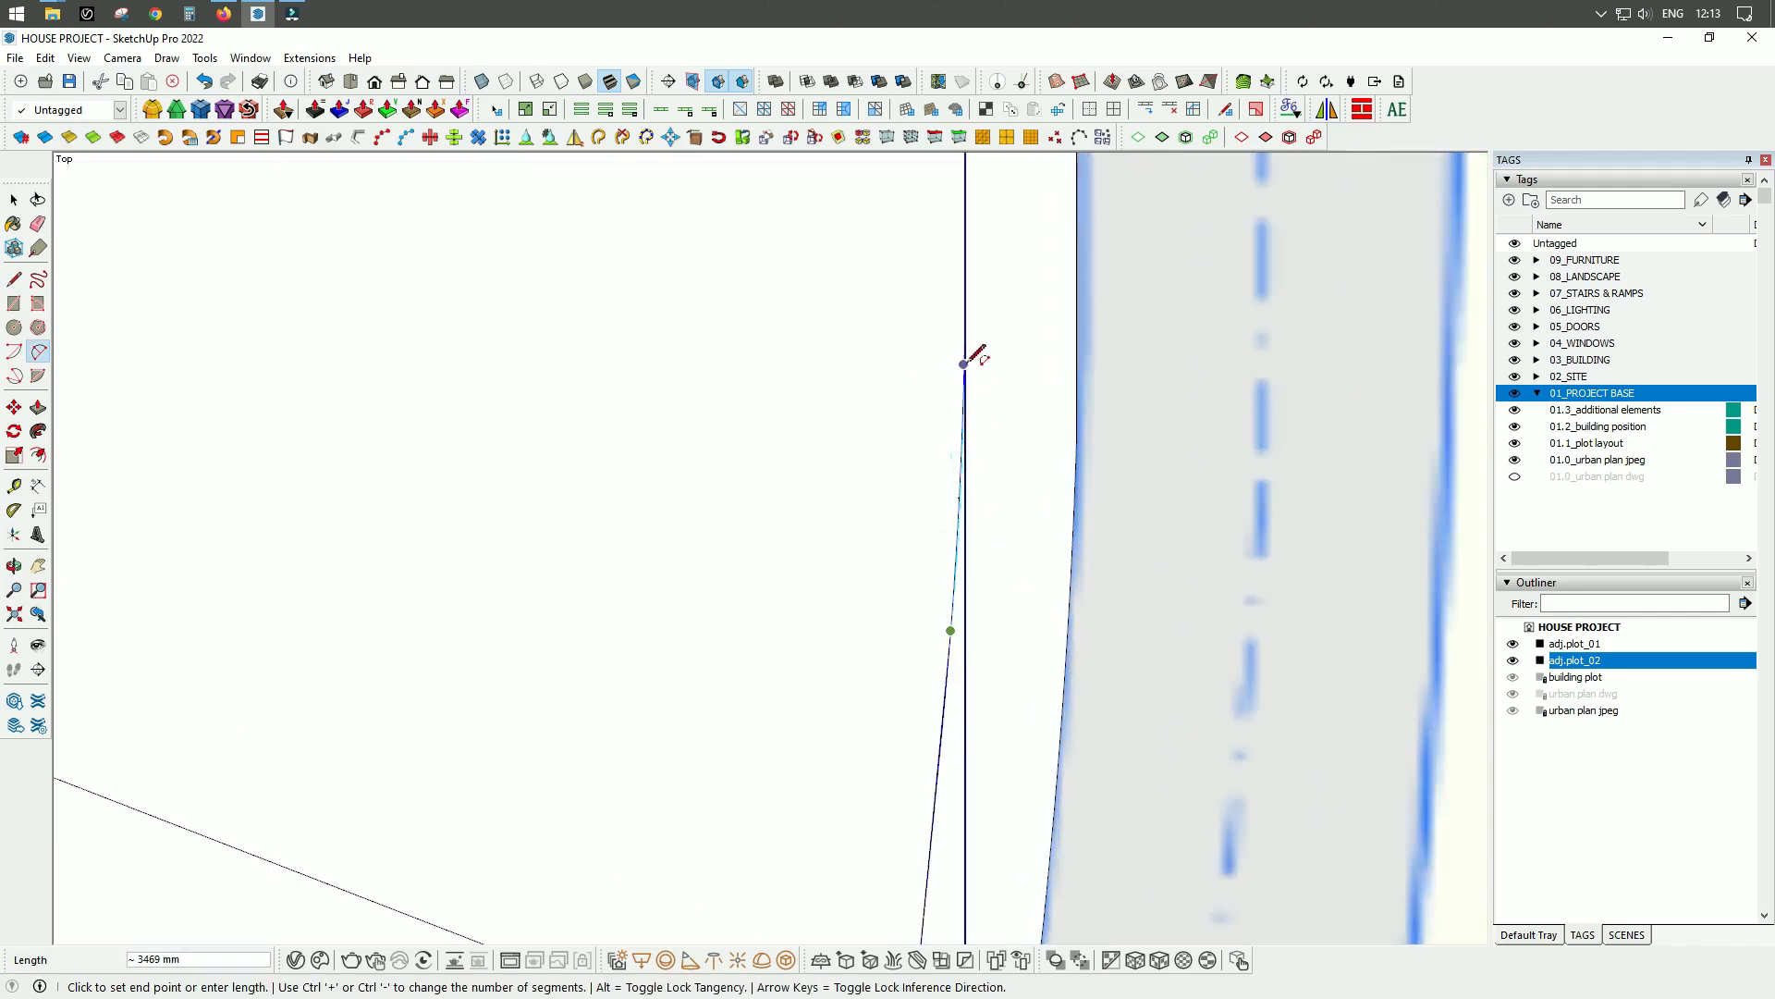
left_click(963, 364)
scroll(955, 583, "up", 4)
left_click(963, 378)
scroll(980, 647, "down", 3)
Trace the northern adjacent plot's straight eastern boundary with a line and its rounded northeastern corner with an arc.
key("l")
left_click(1015, 441)
scroll(1014, 441, "down", 6)
scroll(962, 294, "up", 7)
left_click(980, 387)
key("a")
left_click(1012, 568)
scroll(1110, 661, "down", 6)
left_click(927, 376)
scroll(1045, 518, "up", 5)
left_click(1103, 555)
scroll(1207, 614, "down", 3)
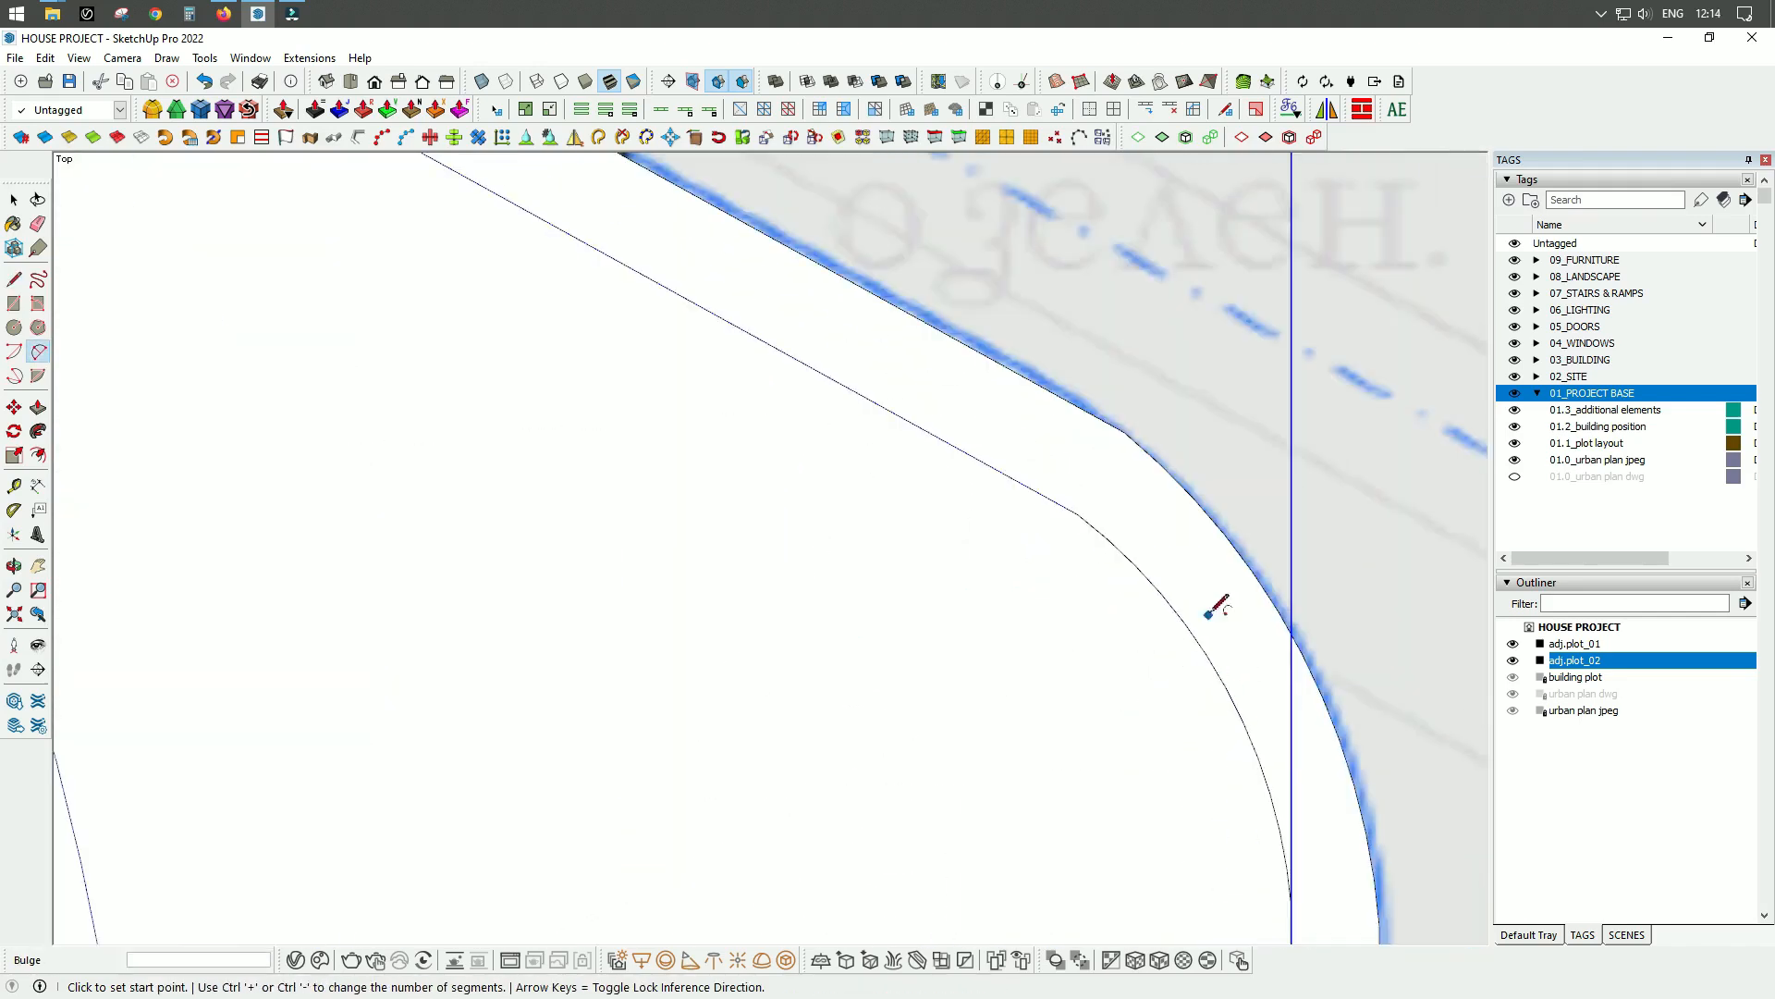
Draw lines along the northern adjacent plot's upper boundary to its pointed tip and the short segment beyond it.
key("l")
left_click(1079, 514)
scroll(1078, 514, "down", 6)
scroll(615, 222, "up", 6)
left_click(686, 234)
left_click(963, 531)
Trace the northern adjacent plot's curved western boundary with consecutive arcs.
key("a")
left_click(955, 491)
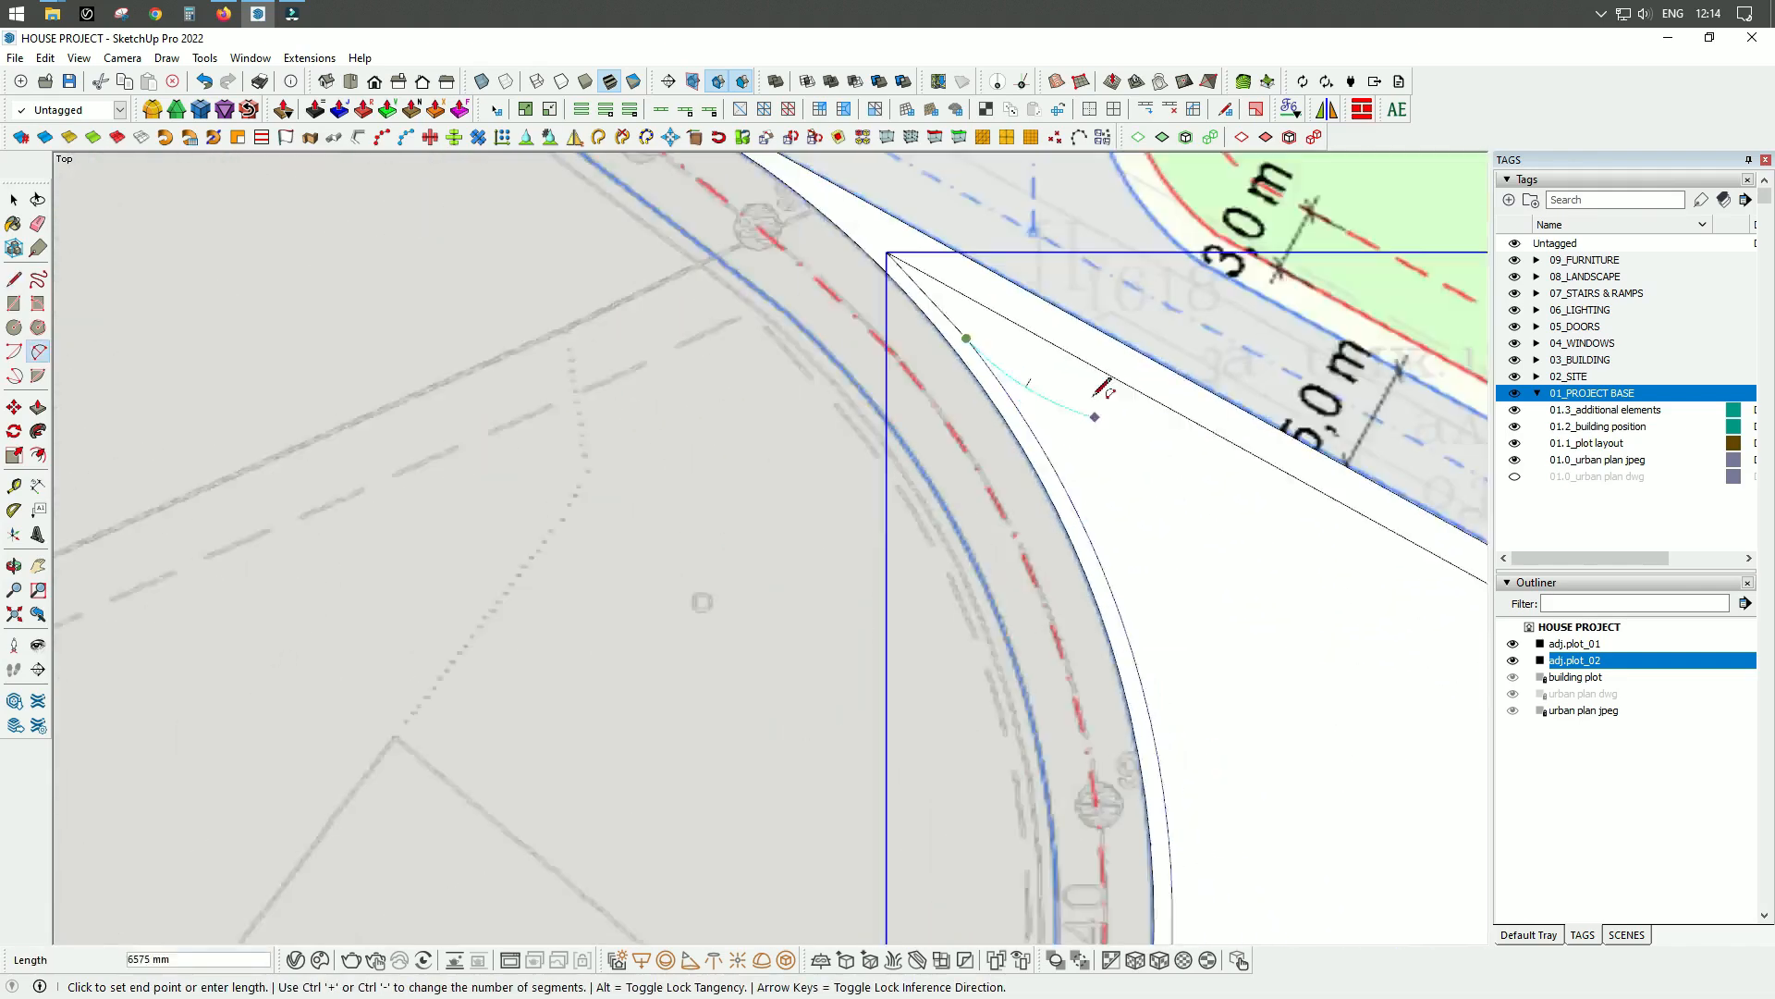
scroll(1130, 597, "up", 5)
left_click(1125, 551)
left_click(1063, 387)
scroll(1105, 463, "down", 4)
left_click(1145, 569)
scroll(1156, 343, "down", 5)
scroll(1132, 602, "up", 8)
left_click(1020, 801)
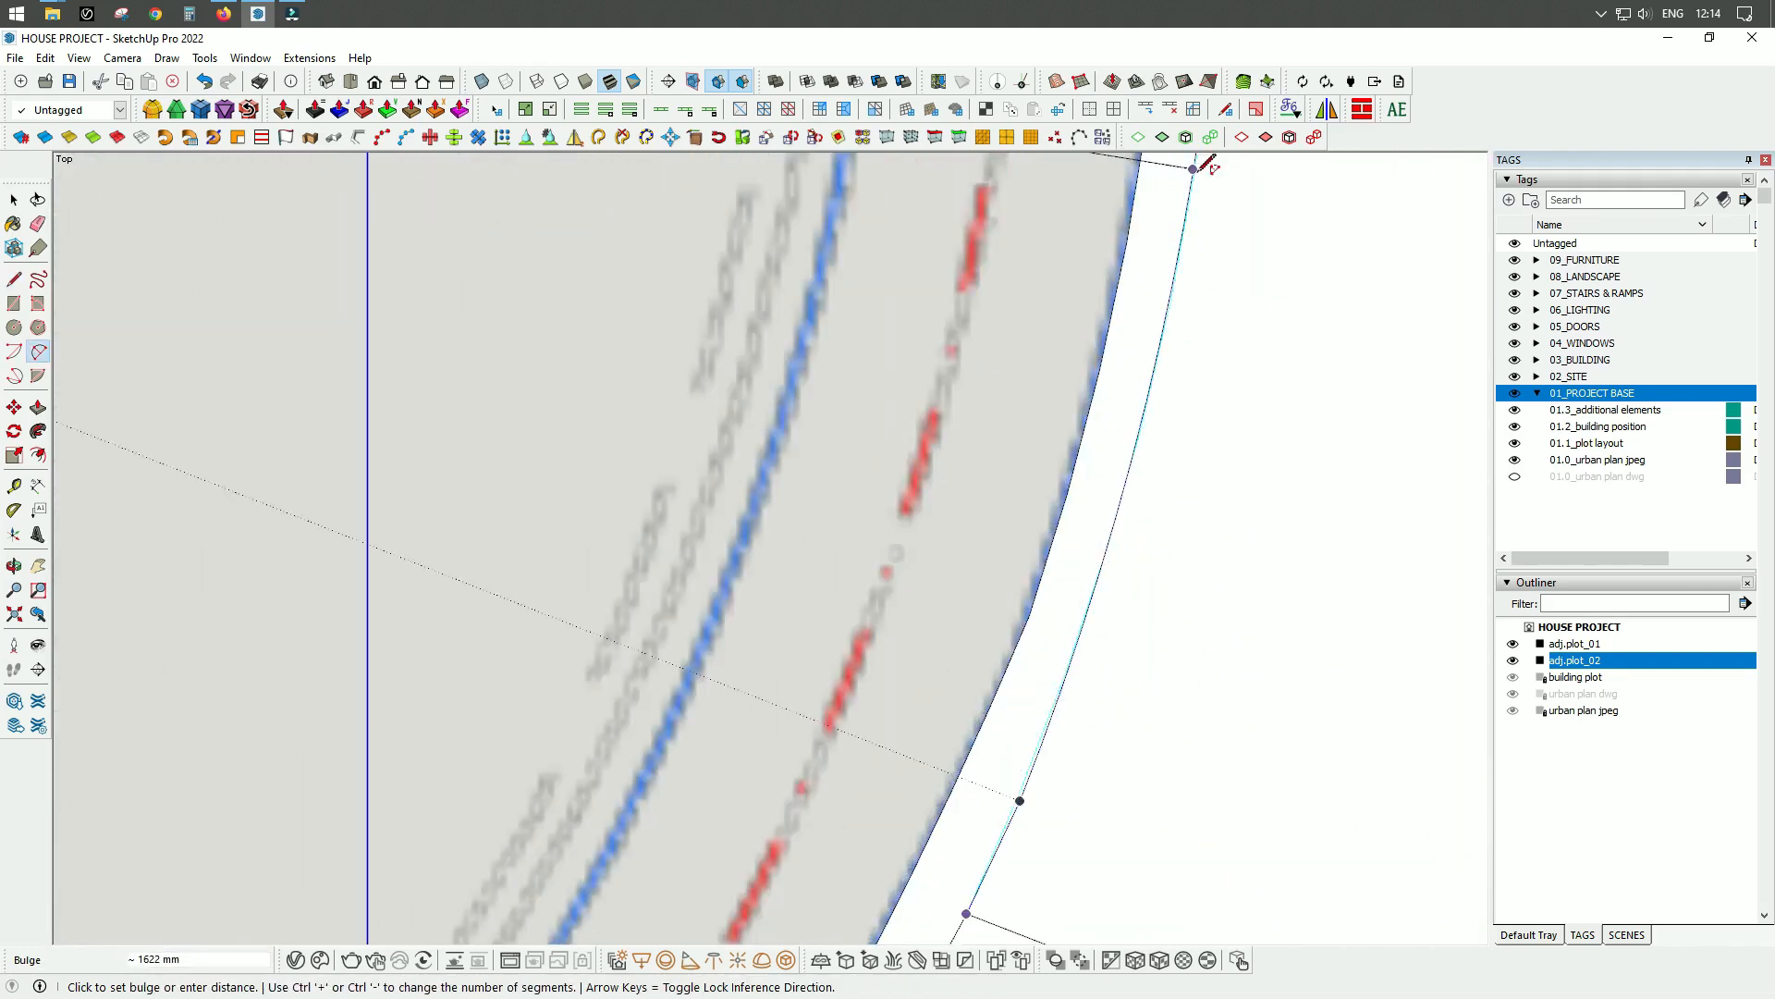
left_click(1192, 169)
Trace the southern adjacent plot's segmented western boundary with lines to the corner it shares with the building plot.
scroll(1193, 170, "down", 5)
scroll(1122, 401, "up", 3)
scroll(1130, 370, "down", 2)
key("l")
left_click(1102, 452)
left_click(1045, 559)
scroll(985, 721, "up", 3)
left_click(835, 649)
scroll(990, 484, "up", 3)
scroll(951, 463, "down", 4)
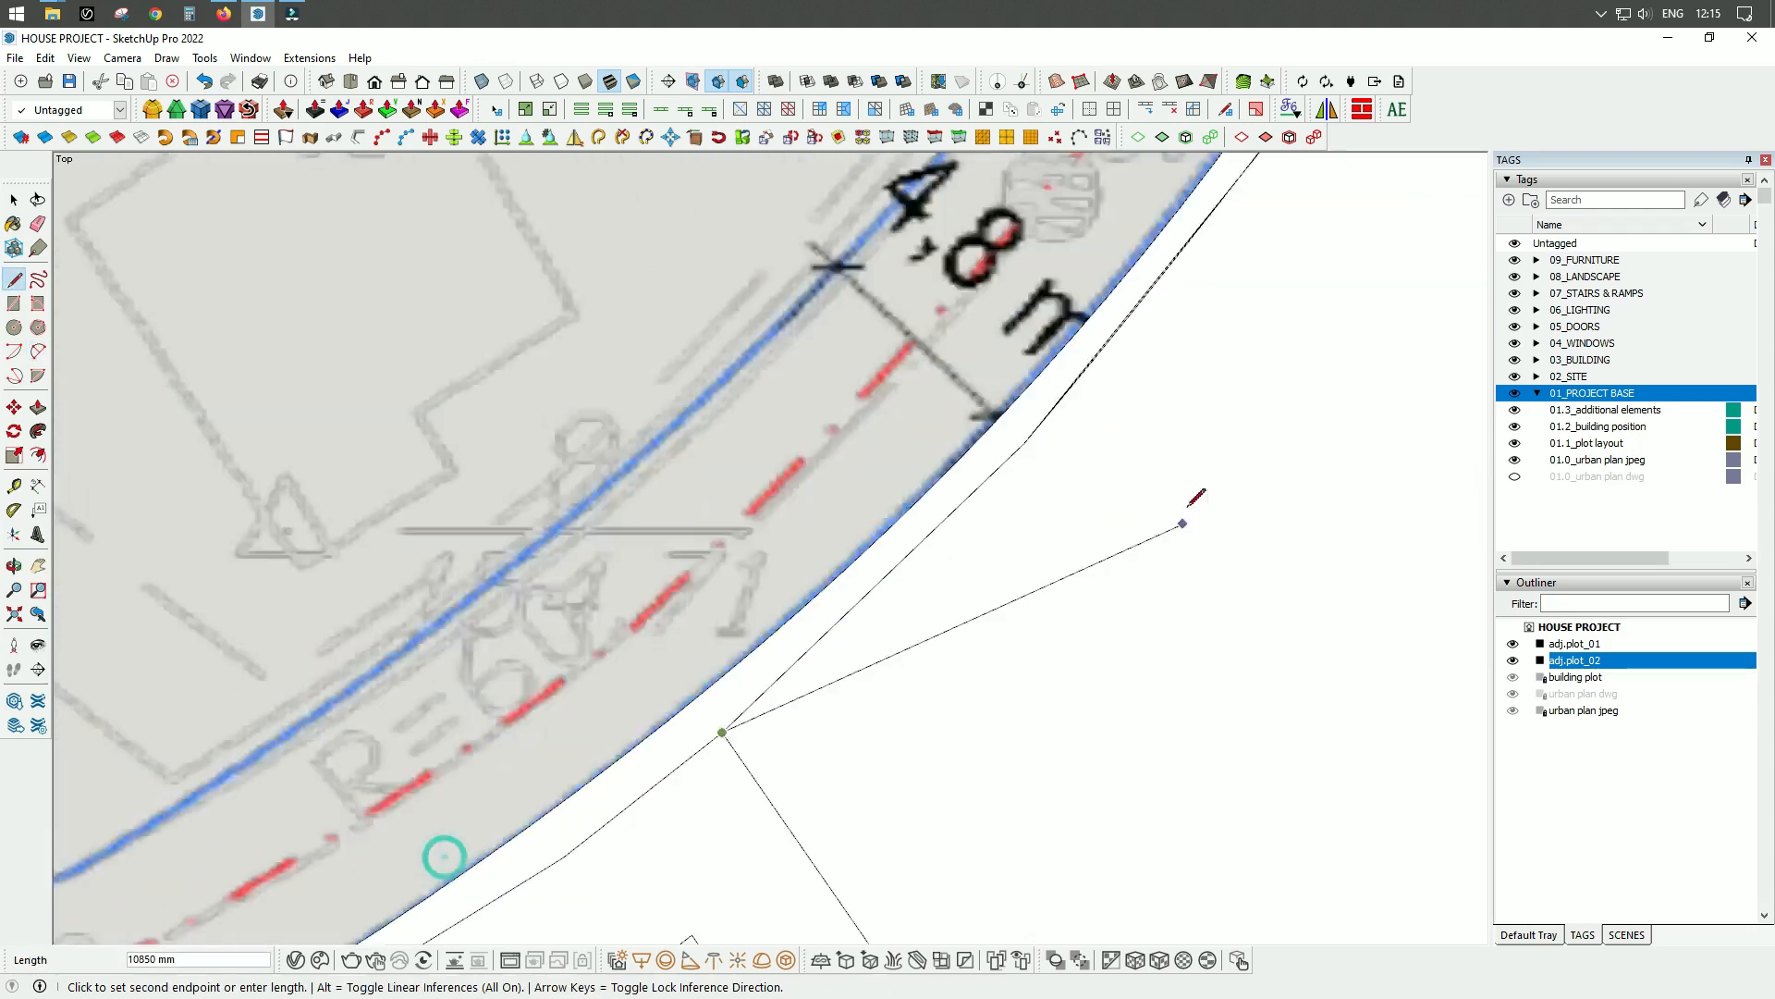
Trace the building plot's northern side, chamfered corner and western side with lines, closing the inner outline at the southwestern corner.
scroll(1188, 506, "down", 4)
left_click(814, 718)
left_click(872, 689)
scroll(592, 710, "up", 4)
left_click(583, 713)
scroll(795, 213, "down", 6)
scroll(782, 573, "up", 5)
left_click(782, 573)
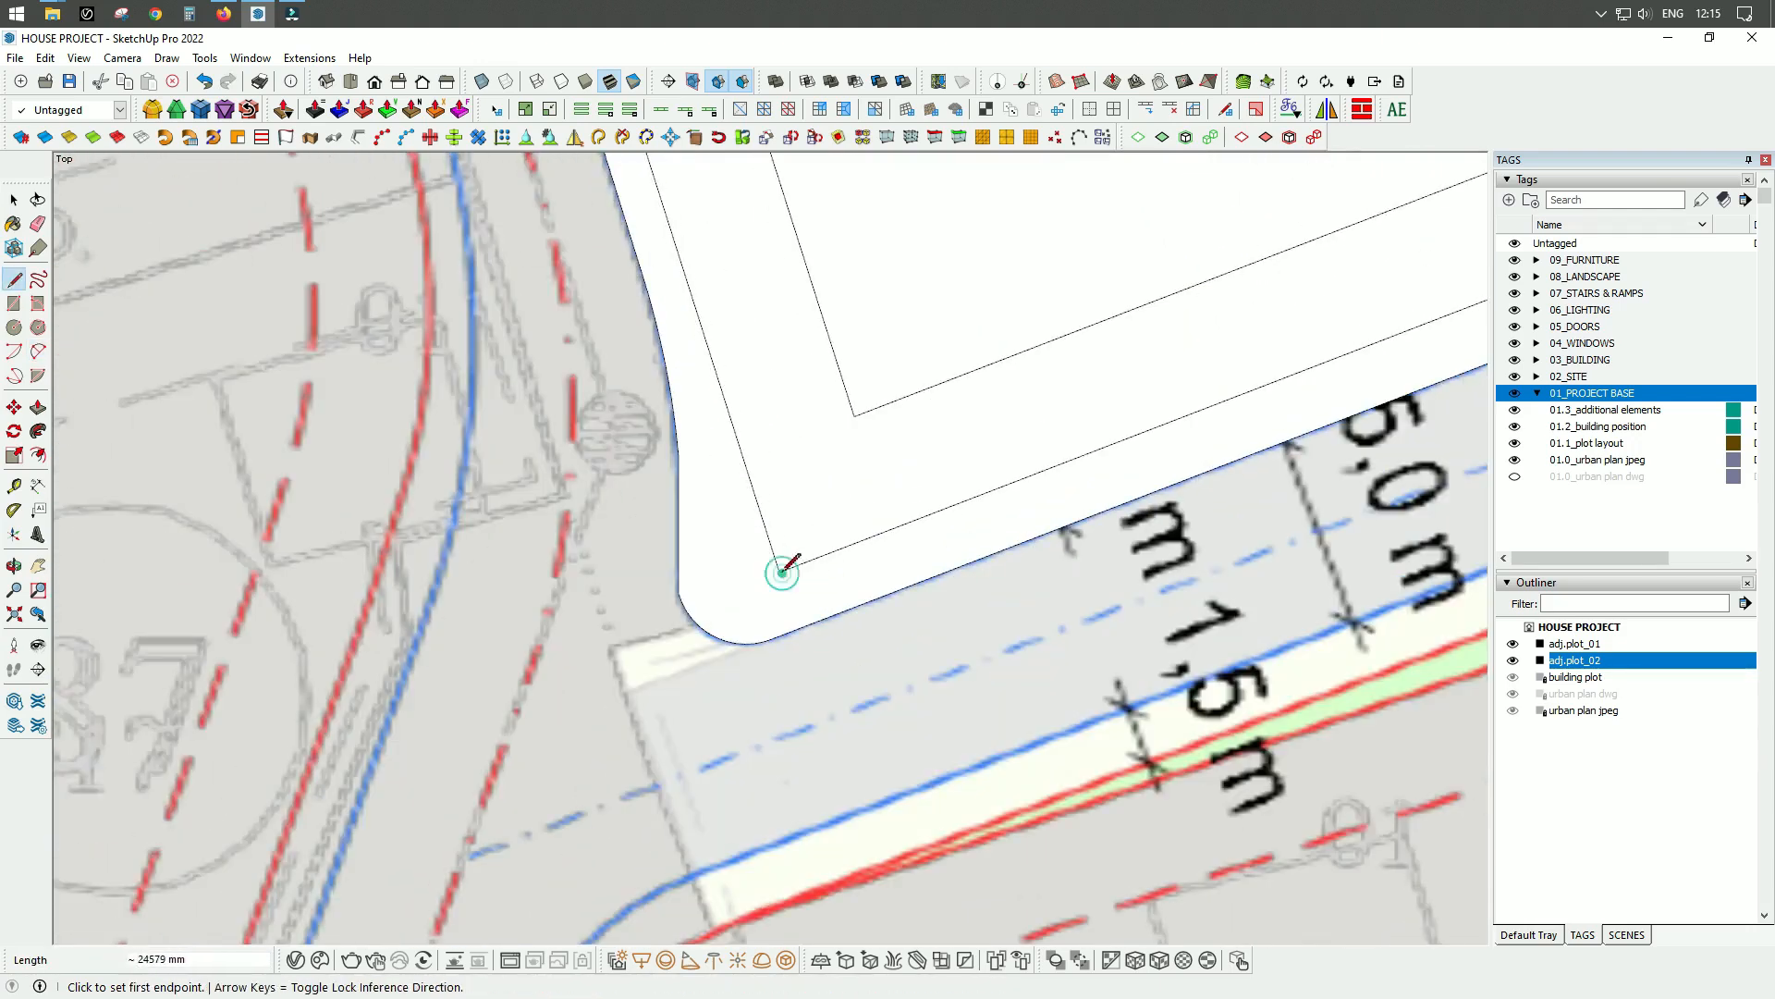
Group the walkway geometry around the plots and rename the group walkway_01.
key("space")
left_click(777, 605)
scroll(749, 770, "down", 9)
left_click(797, 620)
scroll(1086, 499, "up", 6)
left_click(1083, 501)
double_click(1087, 499)
scroll(1082, 504, "down", 4)
right_click(1082, 535)
left_click(1116, 573)
right_click(1593, 694)
left_click(1631, 675)
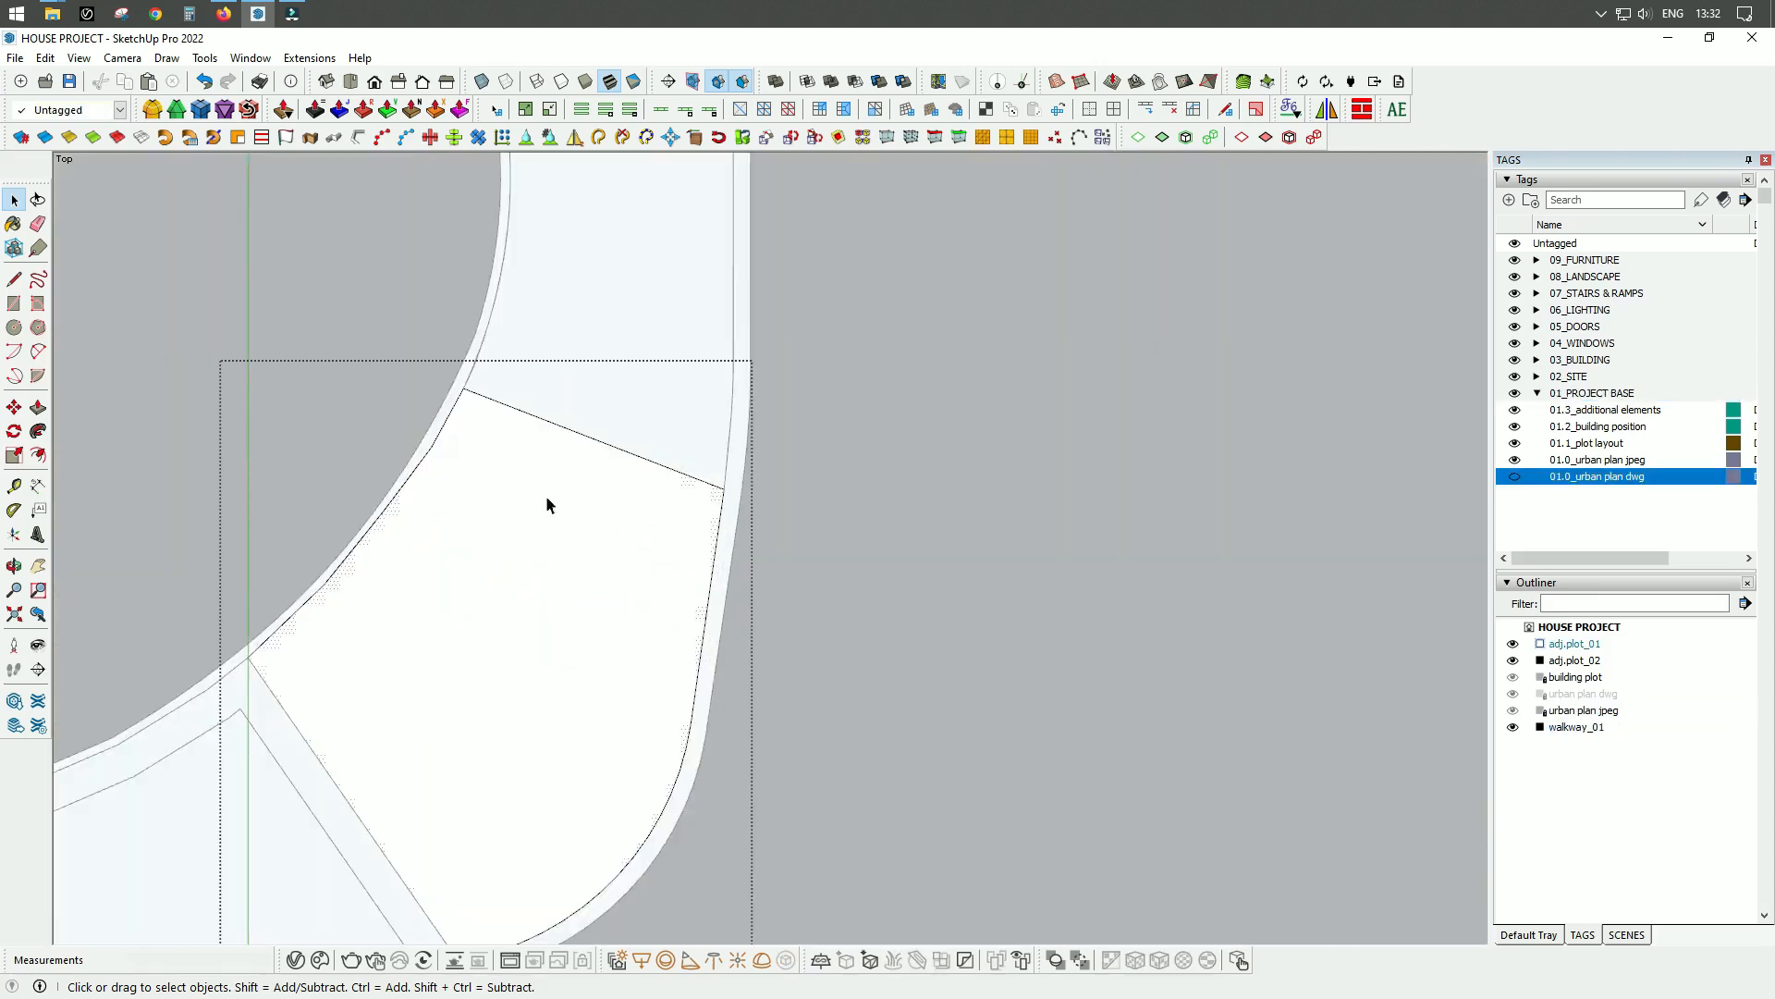
Open the northern adjacent plot group and offset its boundary 3000 mm inward.
key("f")
key("space")
double_click(586, 404)
key("f")
left_click(361, 385)
type("3000")
key("Return")
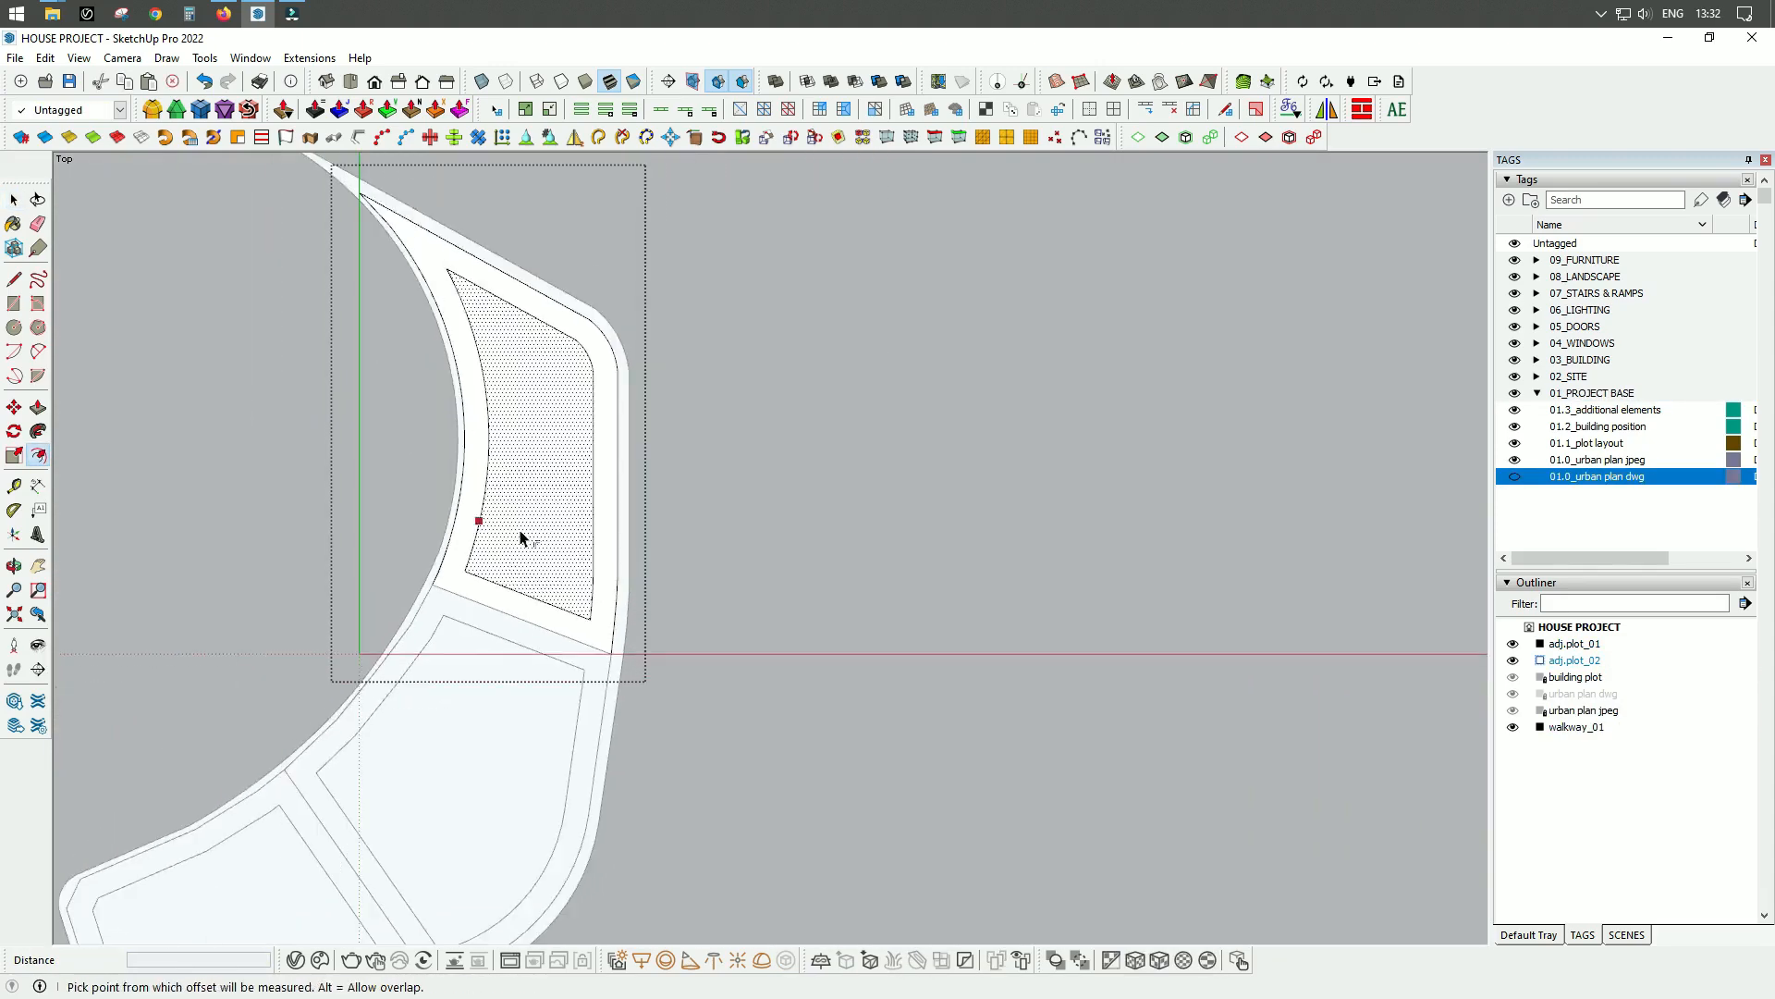
Close the adjacent plot group and lock the adjacent plot groups.
key("space")
right_click(527, 559)
left_click(571, 532)
right_click(467, 754)
left_click(530, 289)
Open the walkway group and offset its outer northern, eastern and southern edges 5000 mm outward.
left_click(647, 535)
double_click(646, 536)
scroll(652, 545, "up", 4)
left_click(660, 555)
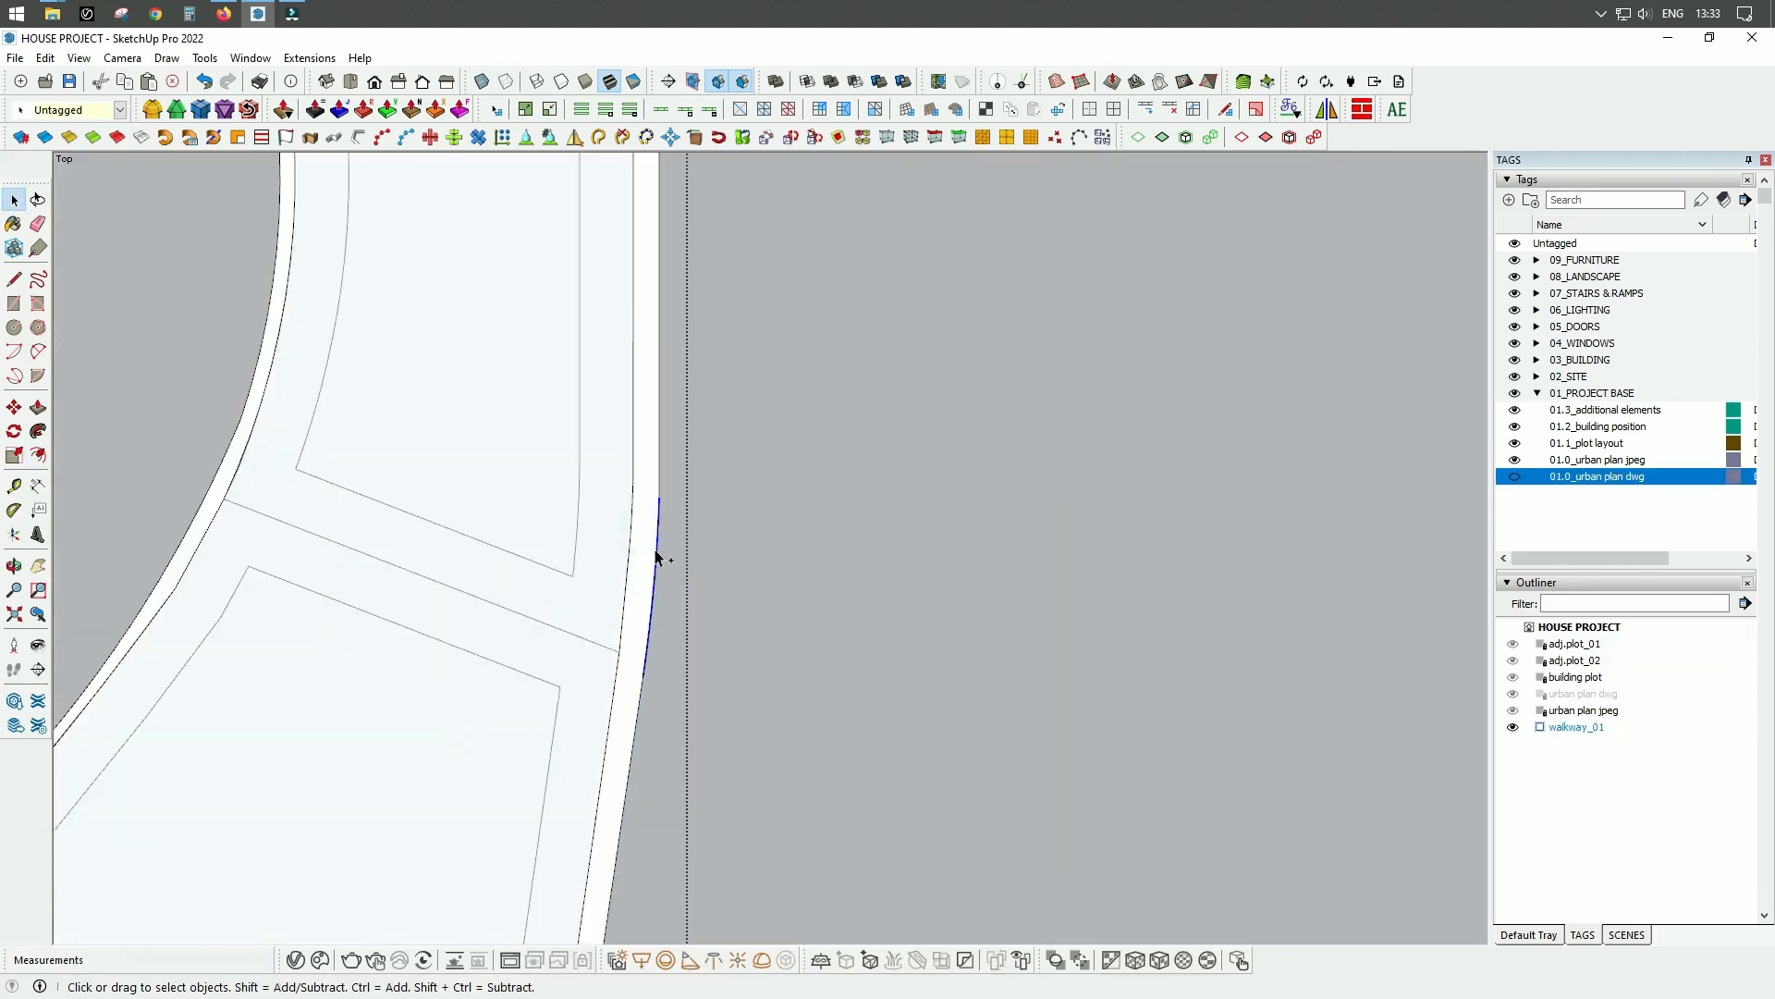
left_click(700, 324, "ctrl")
scroll(648, 310, "down", 4)
scroll(726, 496, "up", 8)
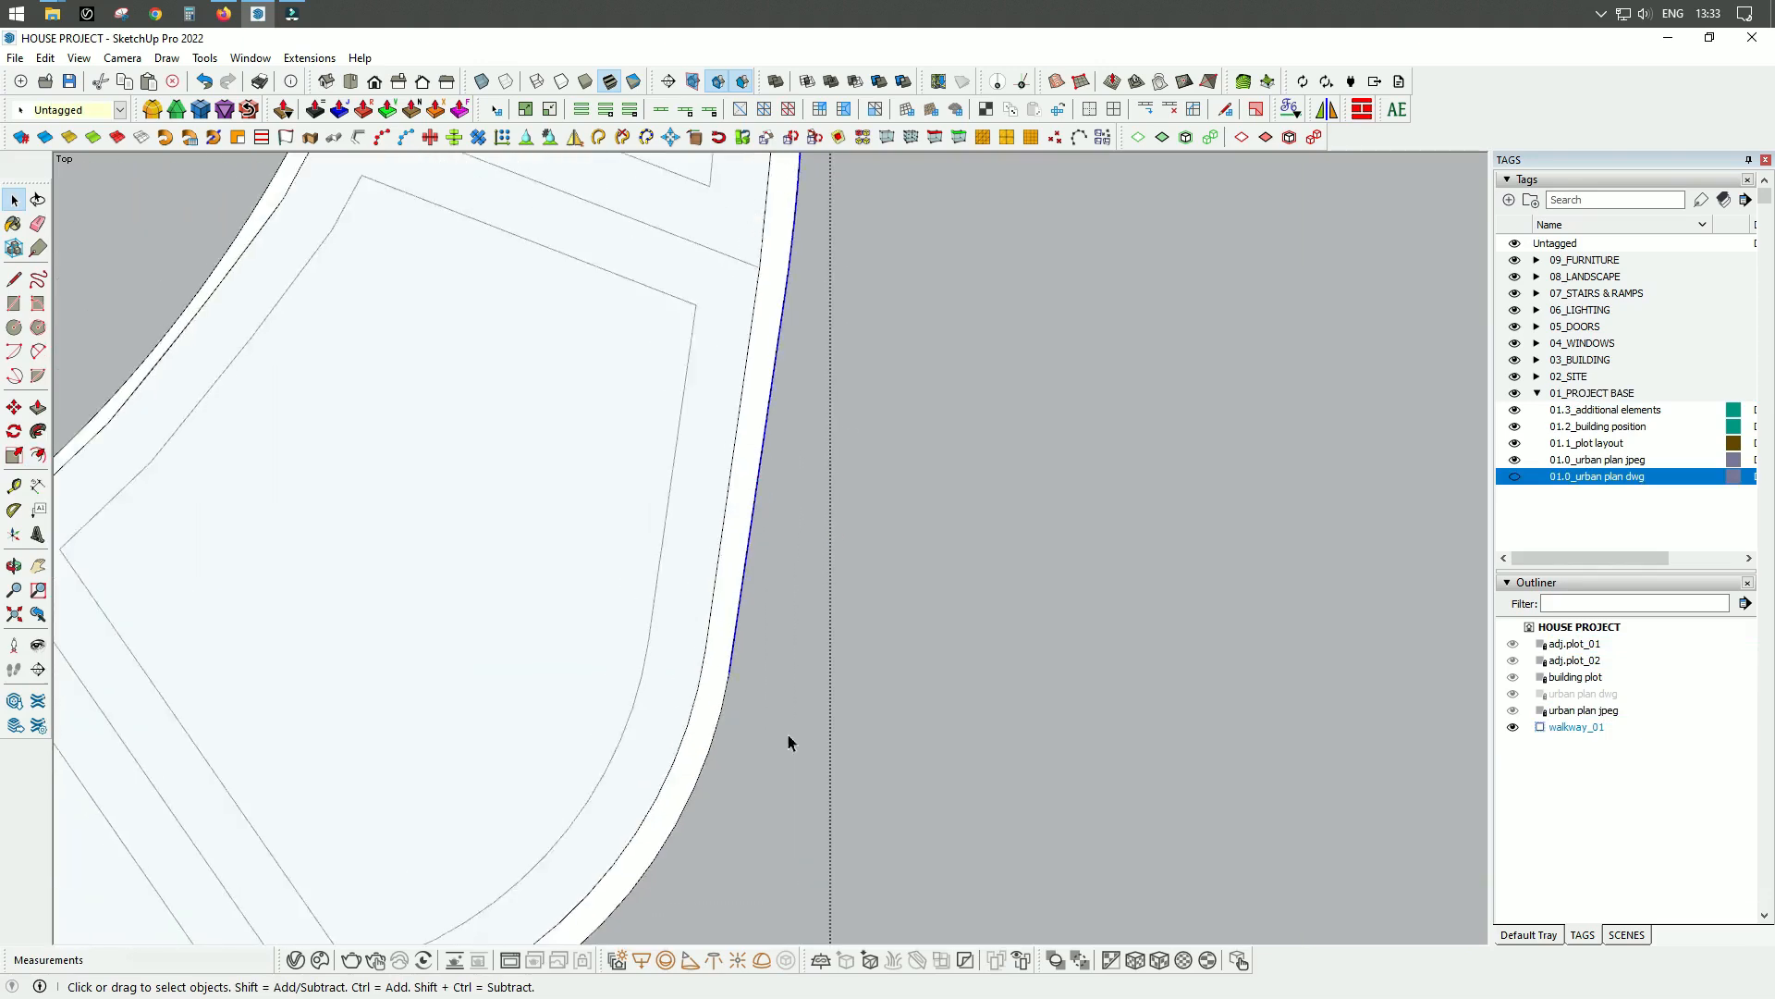
left_click(585, 680, "ctrl")
key("f")
left_click(705, 495)
type("5000")
key("Return")
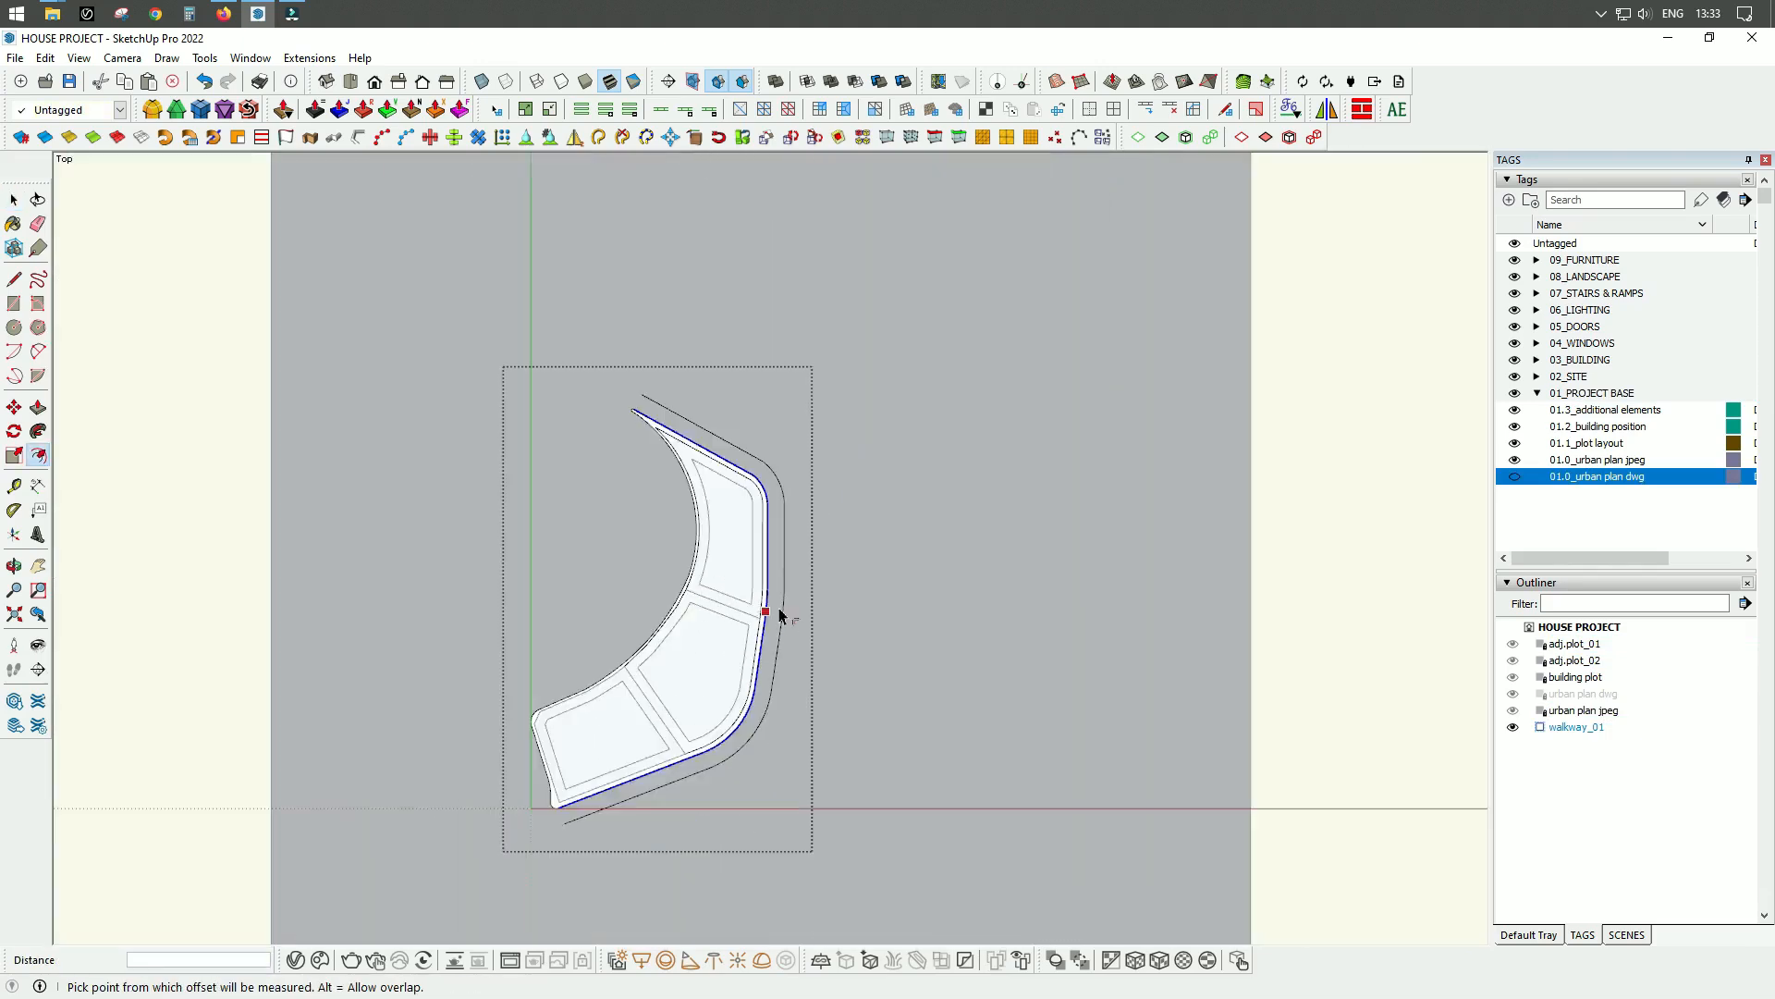
Offset the walkway's curved northwestern outer edges 4800 mm outward.
key("space")
left_click(648, 471)
scroll(675, 450, "up", 5)
scroll(552, 425, "down", 3)
scroll(694, 635, "up", 4)
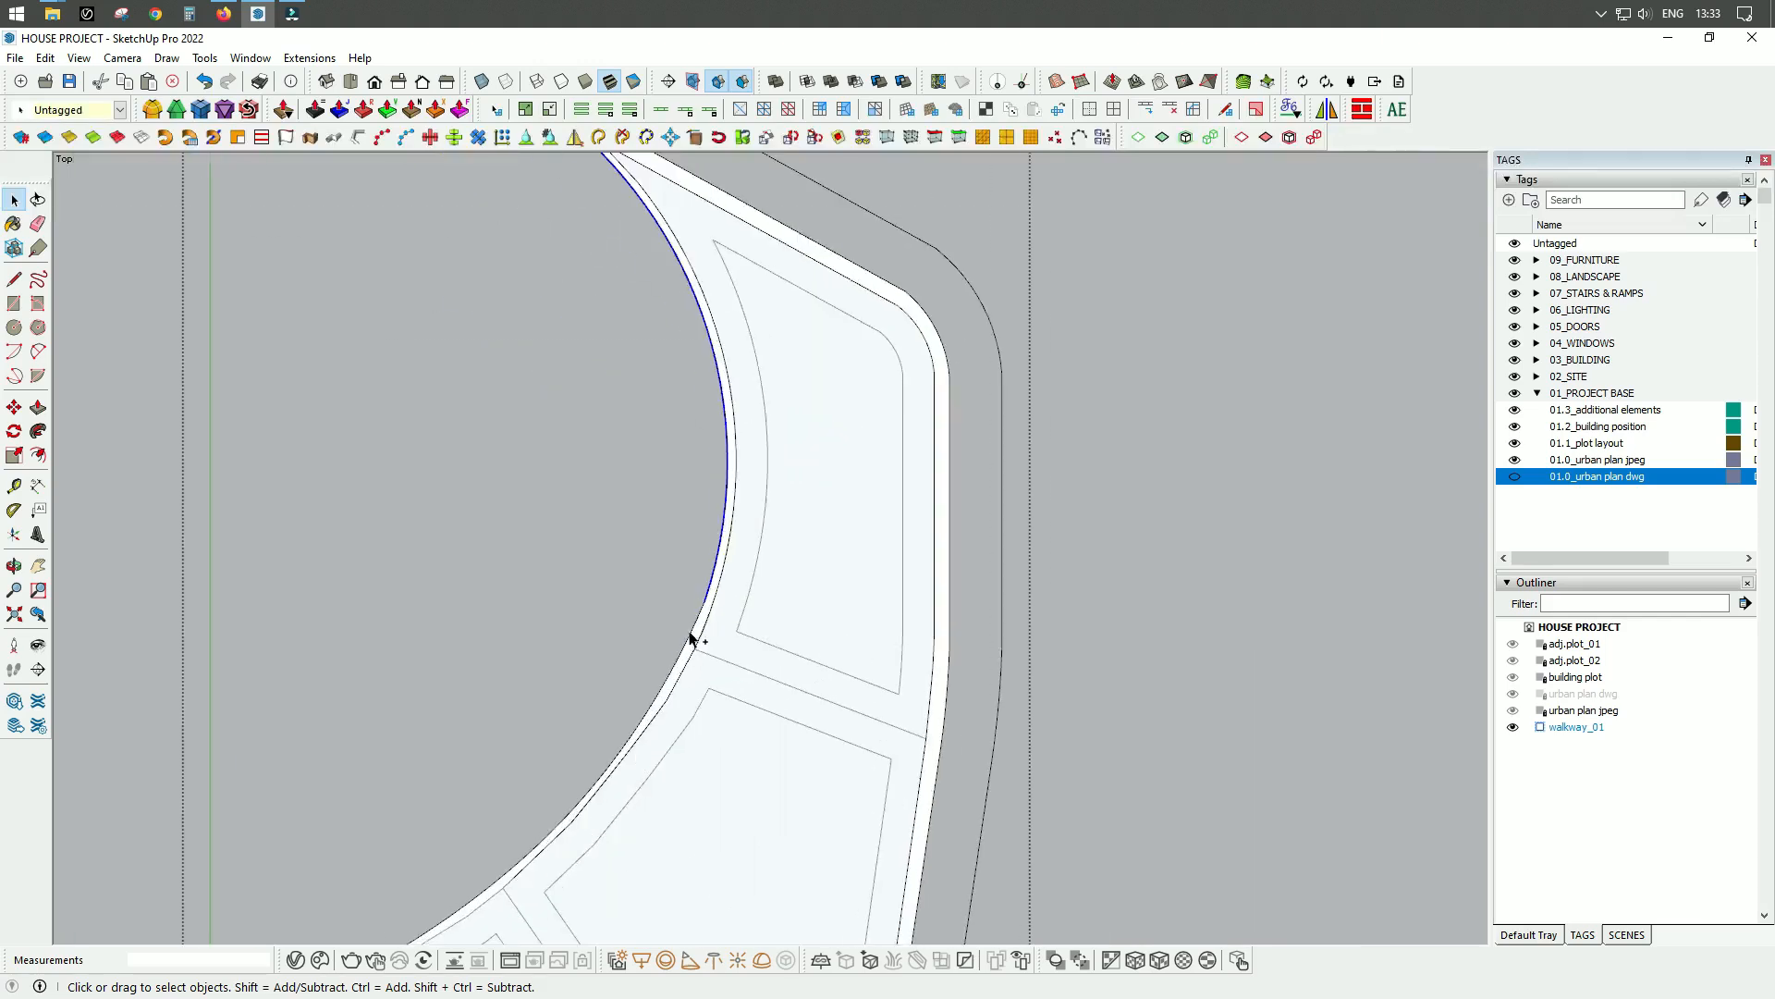
scroll(412, 834, "down", 6)
scroll(413, 834, "up", 3)
key("f")
left_click(493, 532)
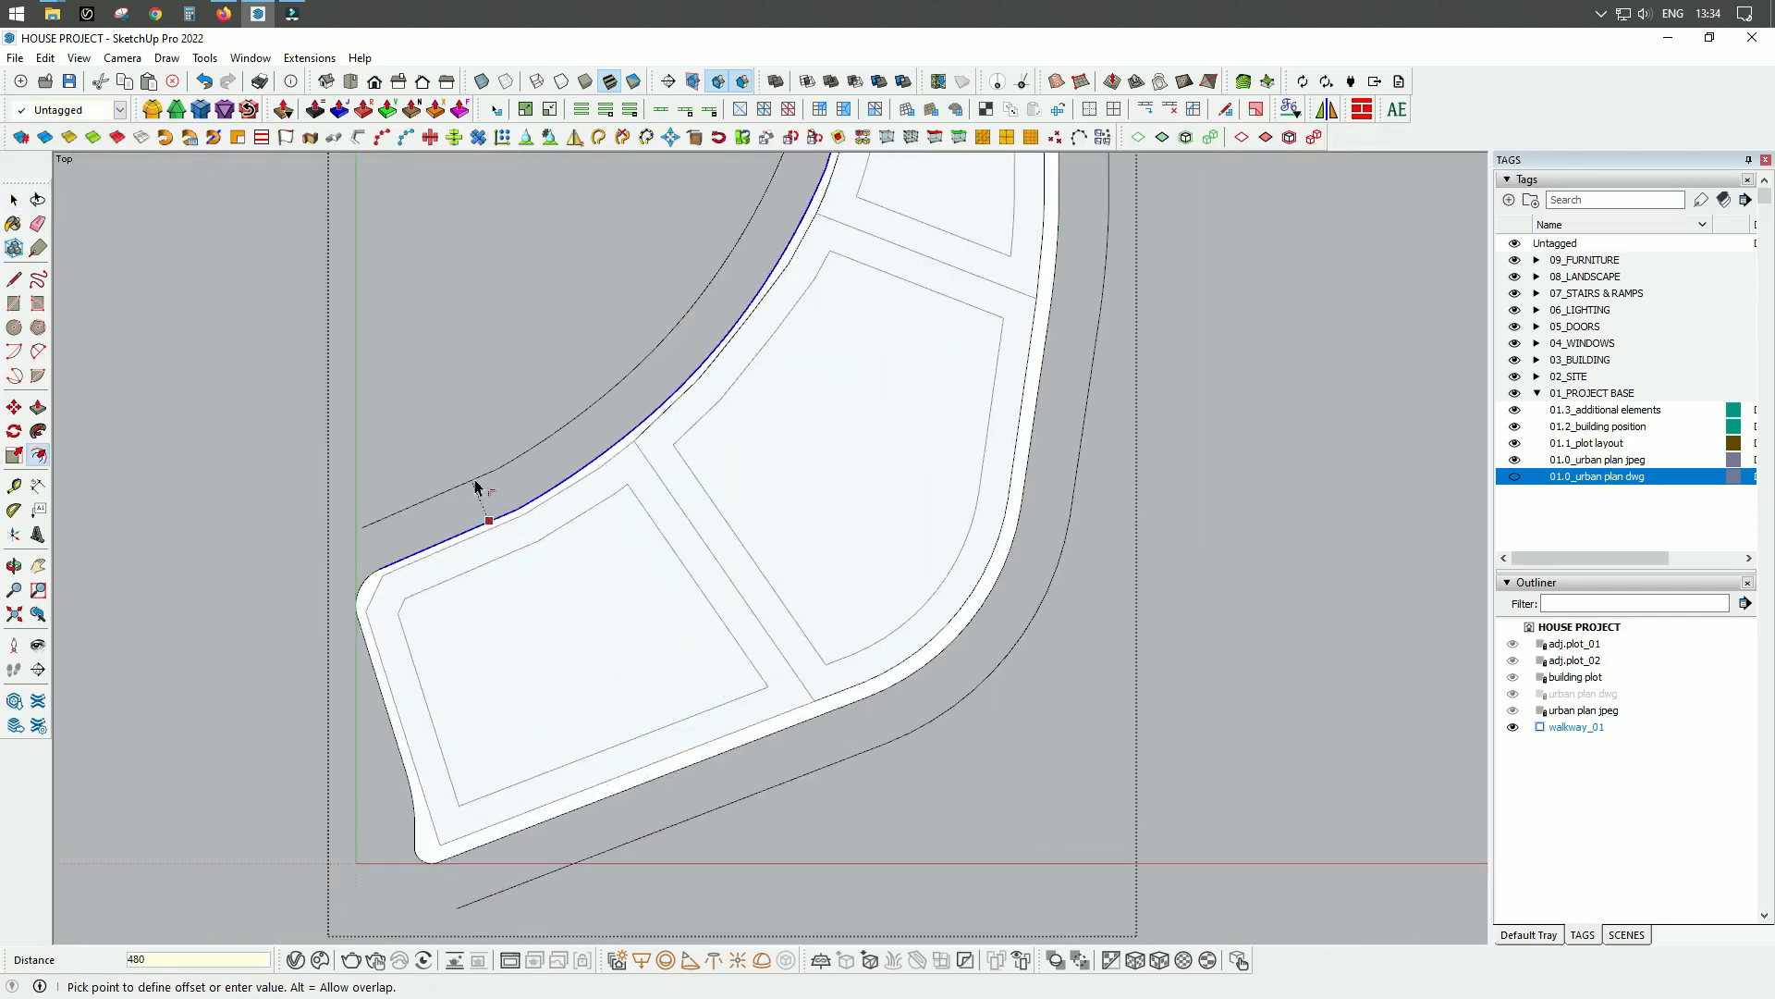
Offset the walkway's outer edges west of the building plot 3500 mm outward.
scroll(428, 745, "up", 5)
scroll(465, 721, "down", 3)
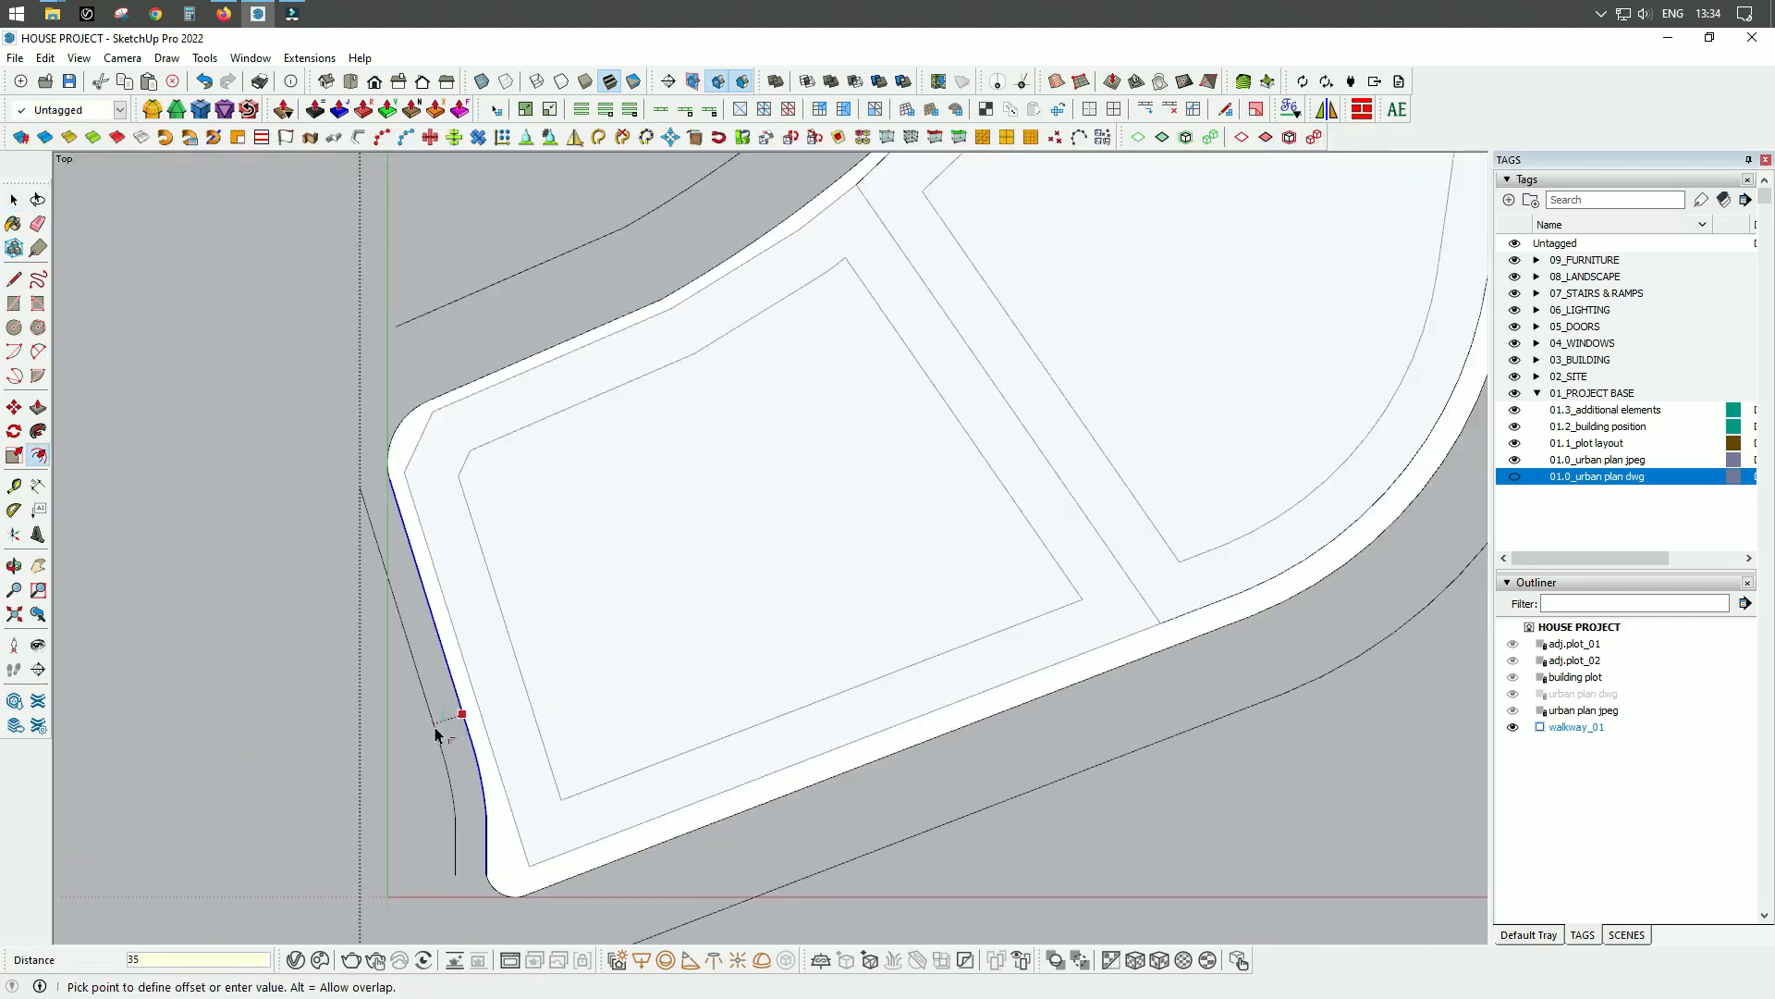
type("00")
key("Return")
Select all the offset road lines inside the walkway group, cut them and paste them in place outside the group.
scroll(444, 828, "up", 3)
key("space")
left_click(468, 831)
scroll(438, 794, "down", 8)
left_click(662, 446, "ctrl")
scroll(777, 305, "up", 3)
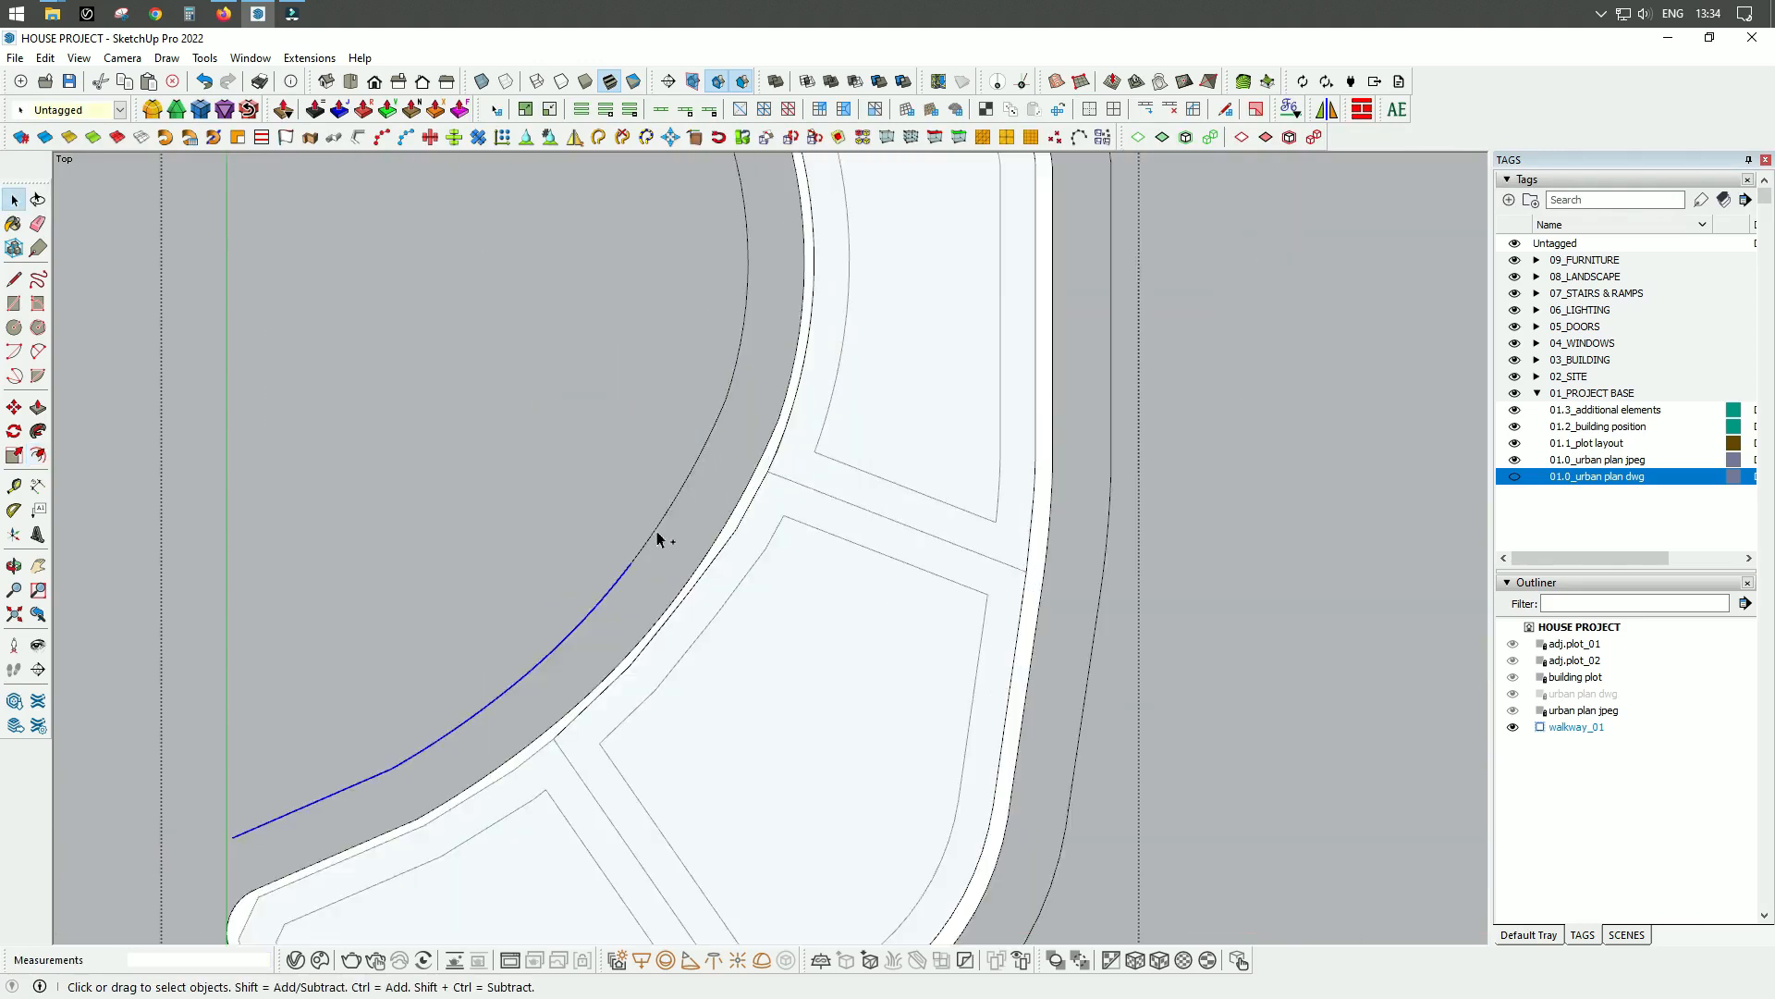
left_click(657, 531, "ctrl")
scroll(658, 527, "down", 4)
left_click(555, 425, "ctrl")
left_click(744, 259, "ctrl")
scroll(758, 278, "down", 4)
left_click(1034, 658, "ctrl")
scroll(1036, 657, "down", 4)
left_click(1070, 429, "ctrl")
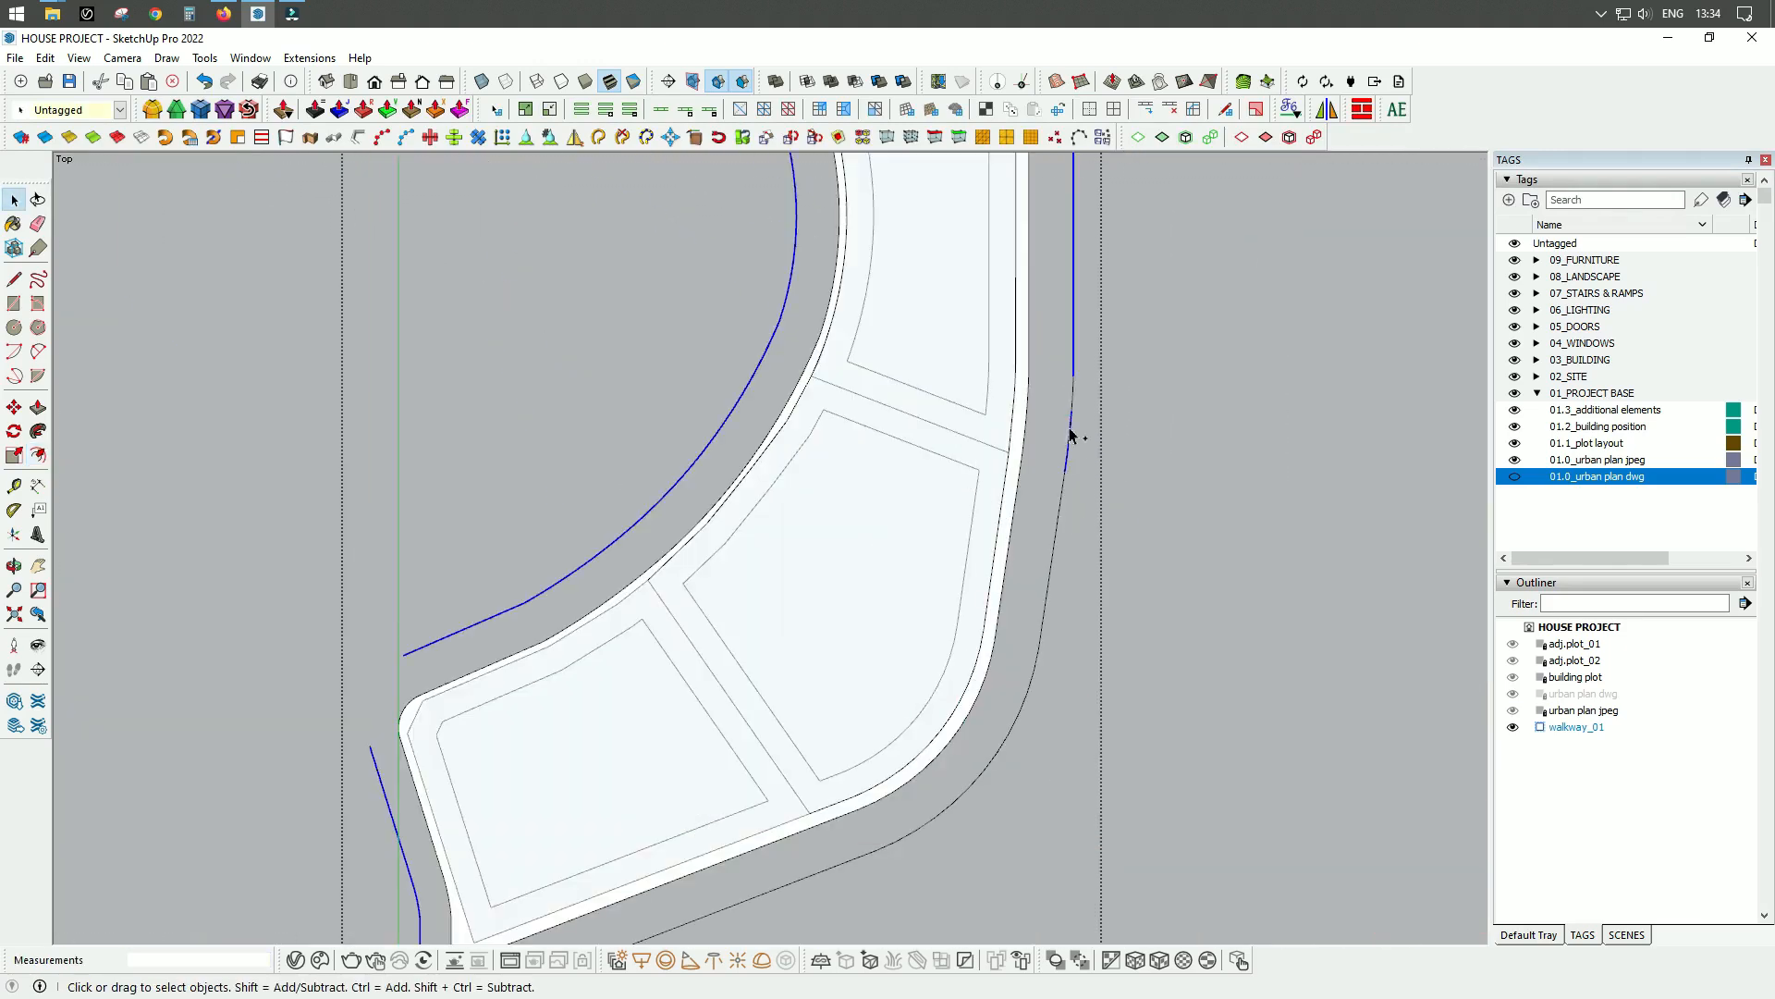
left_click(1057, 524, "ctrl")
left_click(1019, 713, "ctrl")
scroll(725, 508, "down", 3)
left_click(772, 579, "ctrl")
left_click(45, 58)
left_click(61, 126)
left_click(44, 58)
left_click(80, 187)
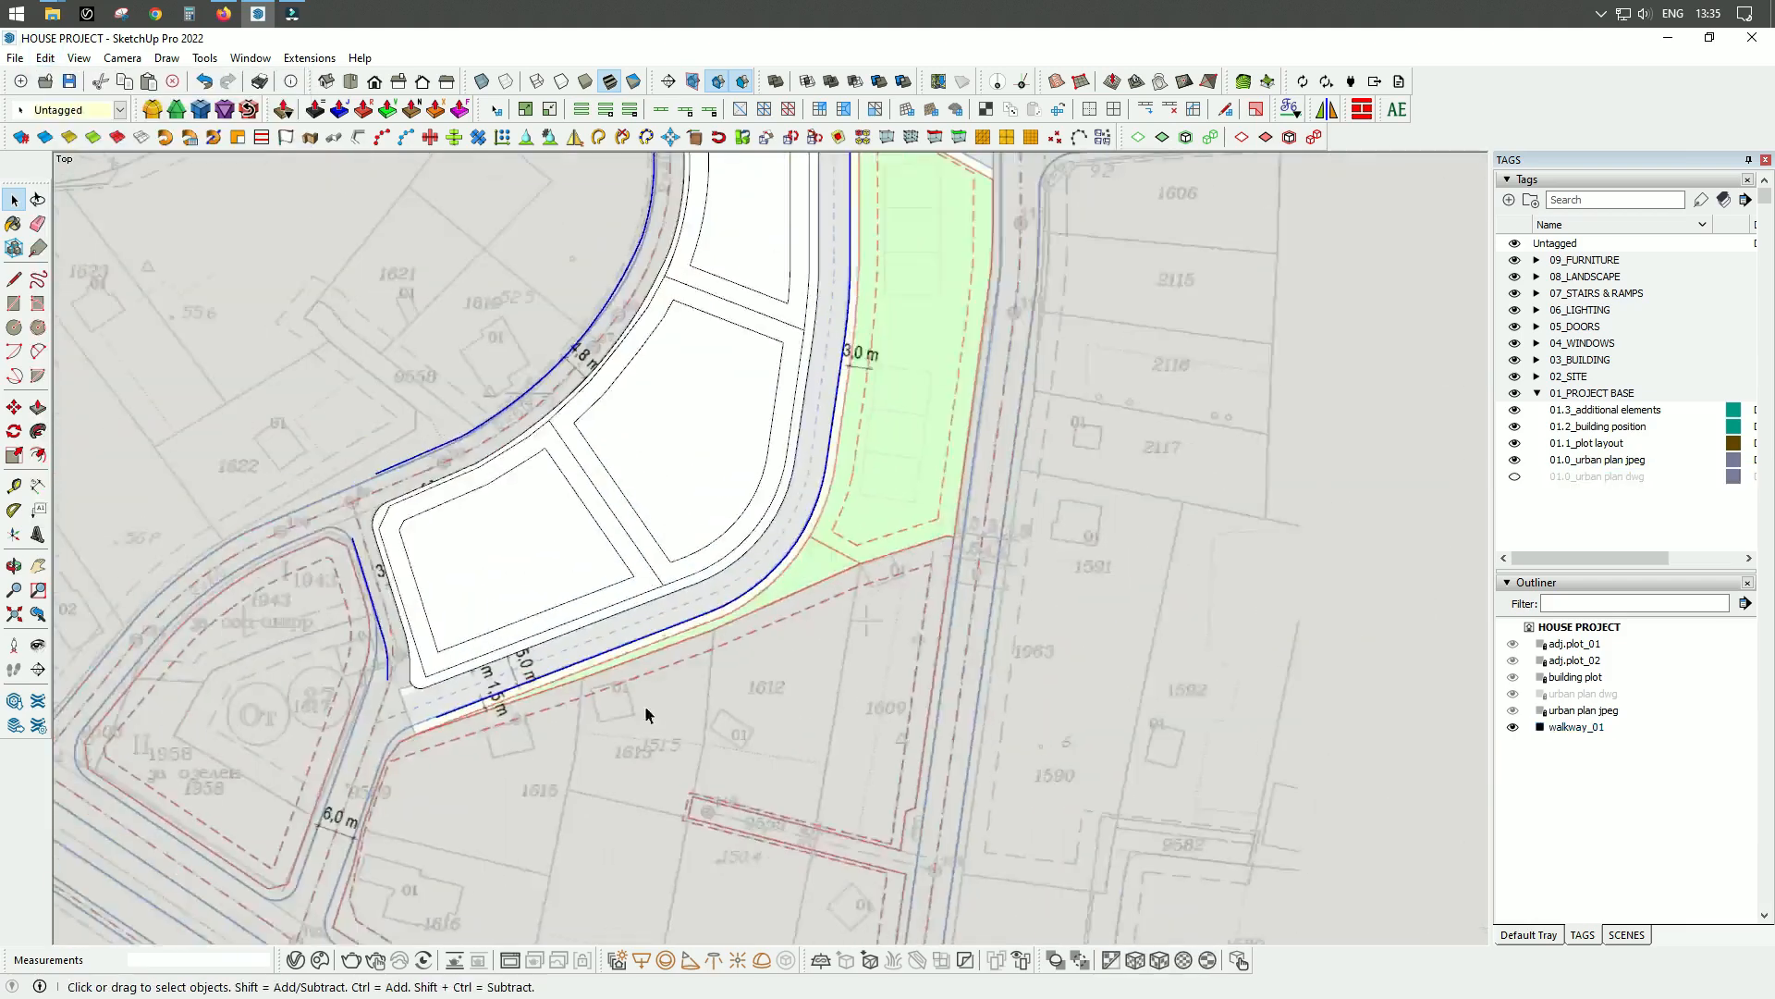
Select the curved northwestern road edges and offset them slightly to line up with the urban plan.
scroll(645, 710, "down", 3)
scroll(606, 331, "up", 6)
right_click(646, 273)
left_click(709, 347)
scroll(580, 320, "up", 2)
left_click(579, 324)
scroll(682, 450, "down", 4)
left_click(746, 411, "ctrl")
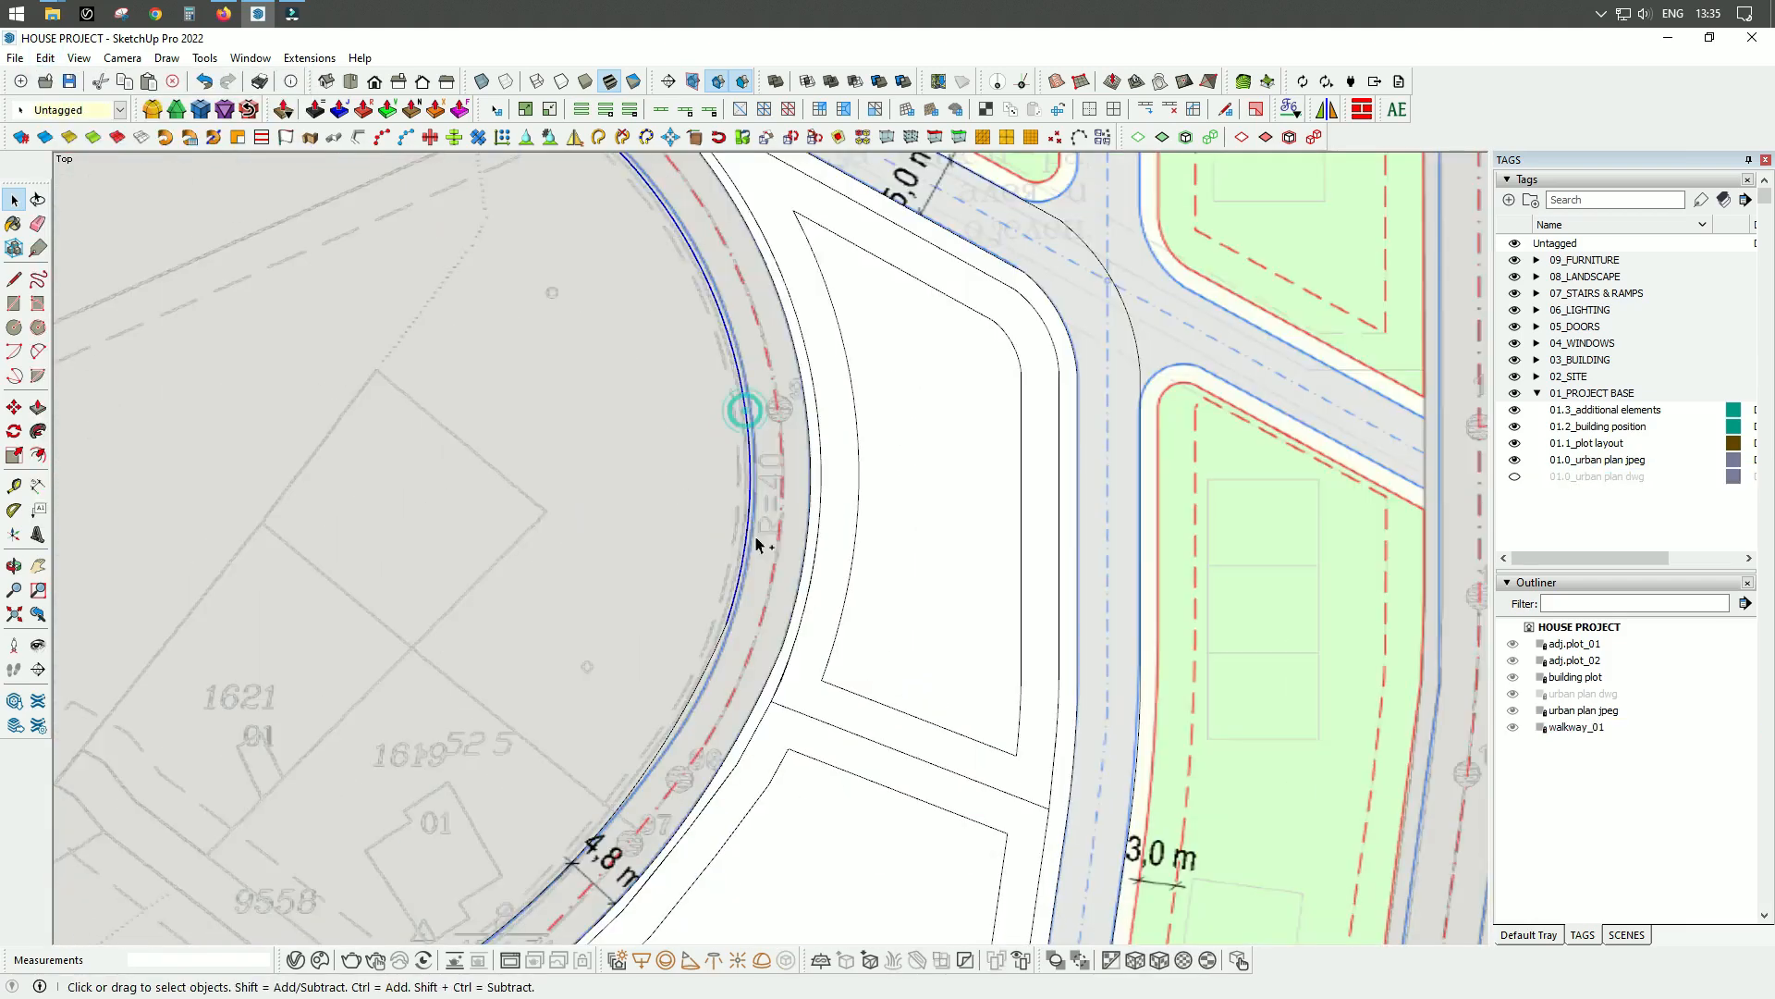
scroll(755, 546, "down", 3)
scroll(679, 712, "up", 3)
left_click(713, 554, "ctrl")
key("f")
left_click(461, 753)
left_click(468, 777)
scroll(481, 740, "down", 4)
scroll(583, 480, "up", 6)
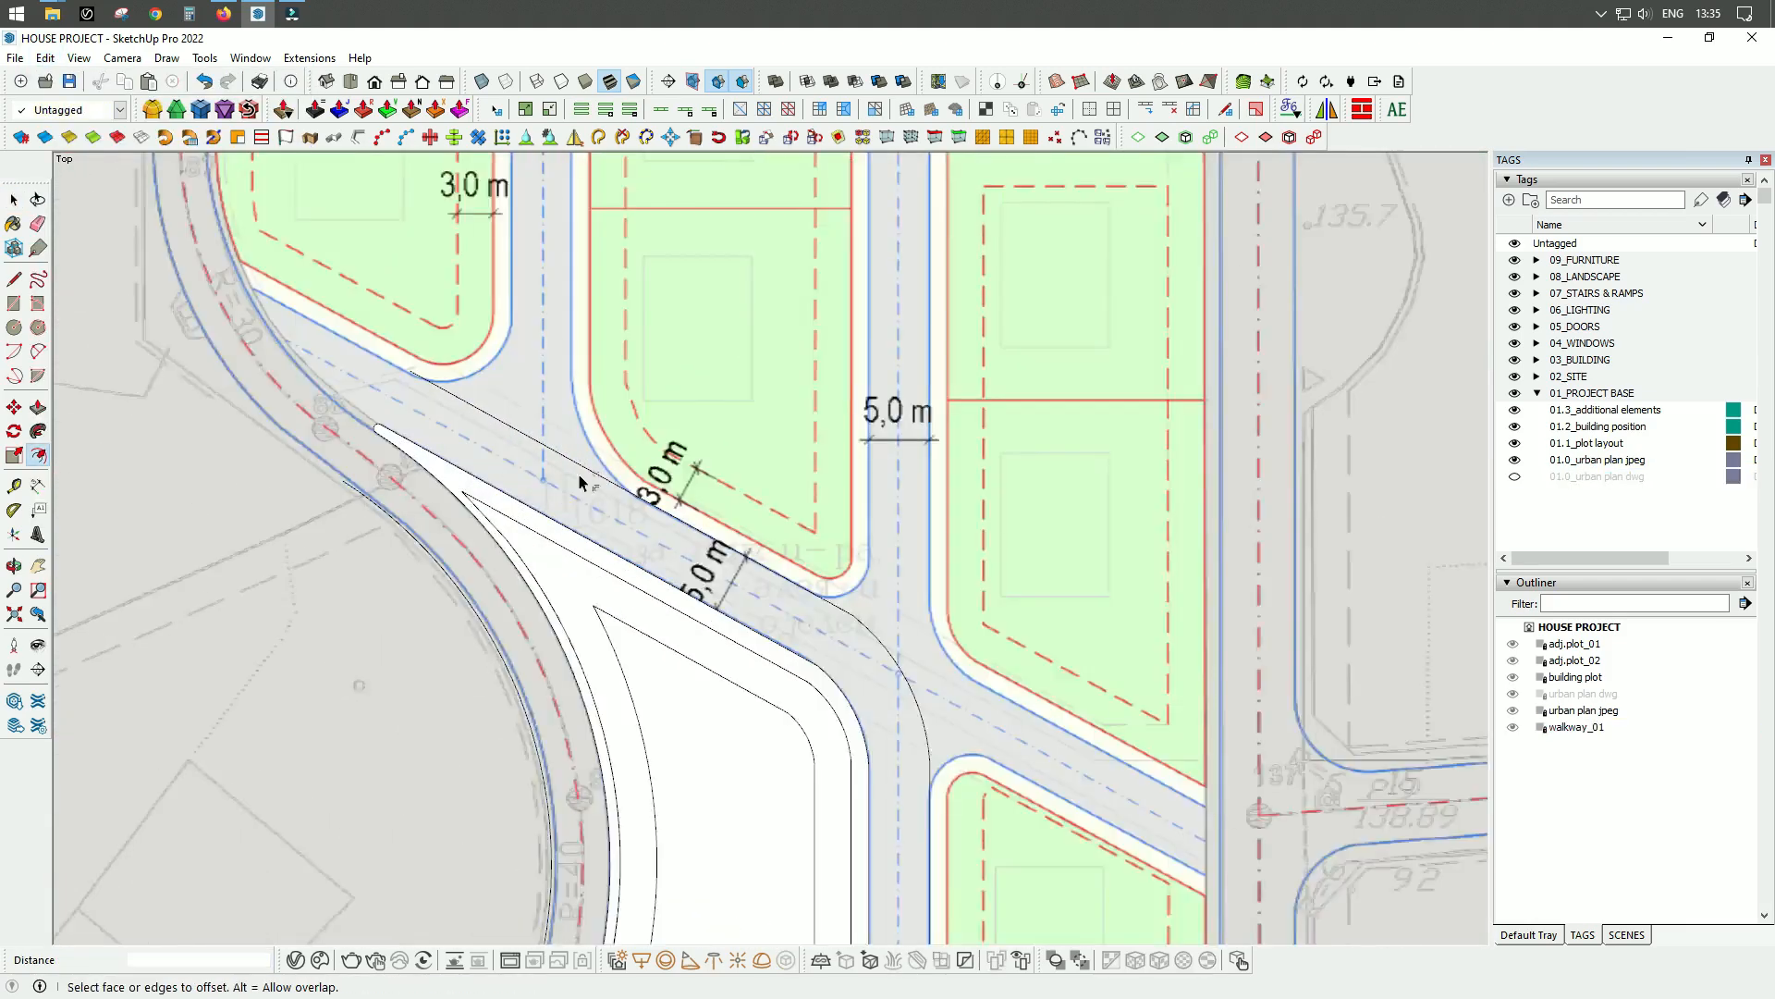
Select the road edges east of the building plots and offset them slightly to match the plan's kerb line.
key("space")
left_click(1017, 691)
left_click(1063, 726, "ctrl")
left_click(1060, 515, "ctrl")
scroll(1062, 517, "down", 4)
scroll(1077, 777, "up", 4)
left_click(1069, 584, "ctrl")
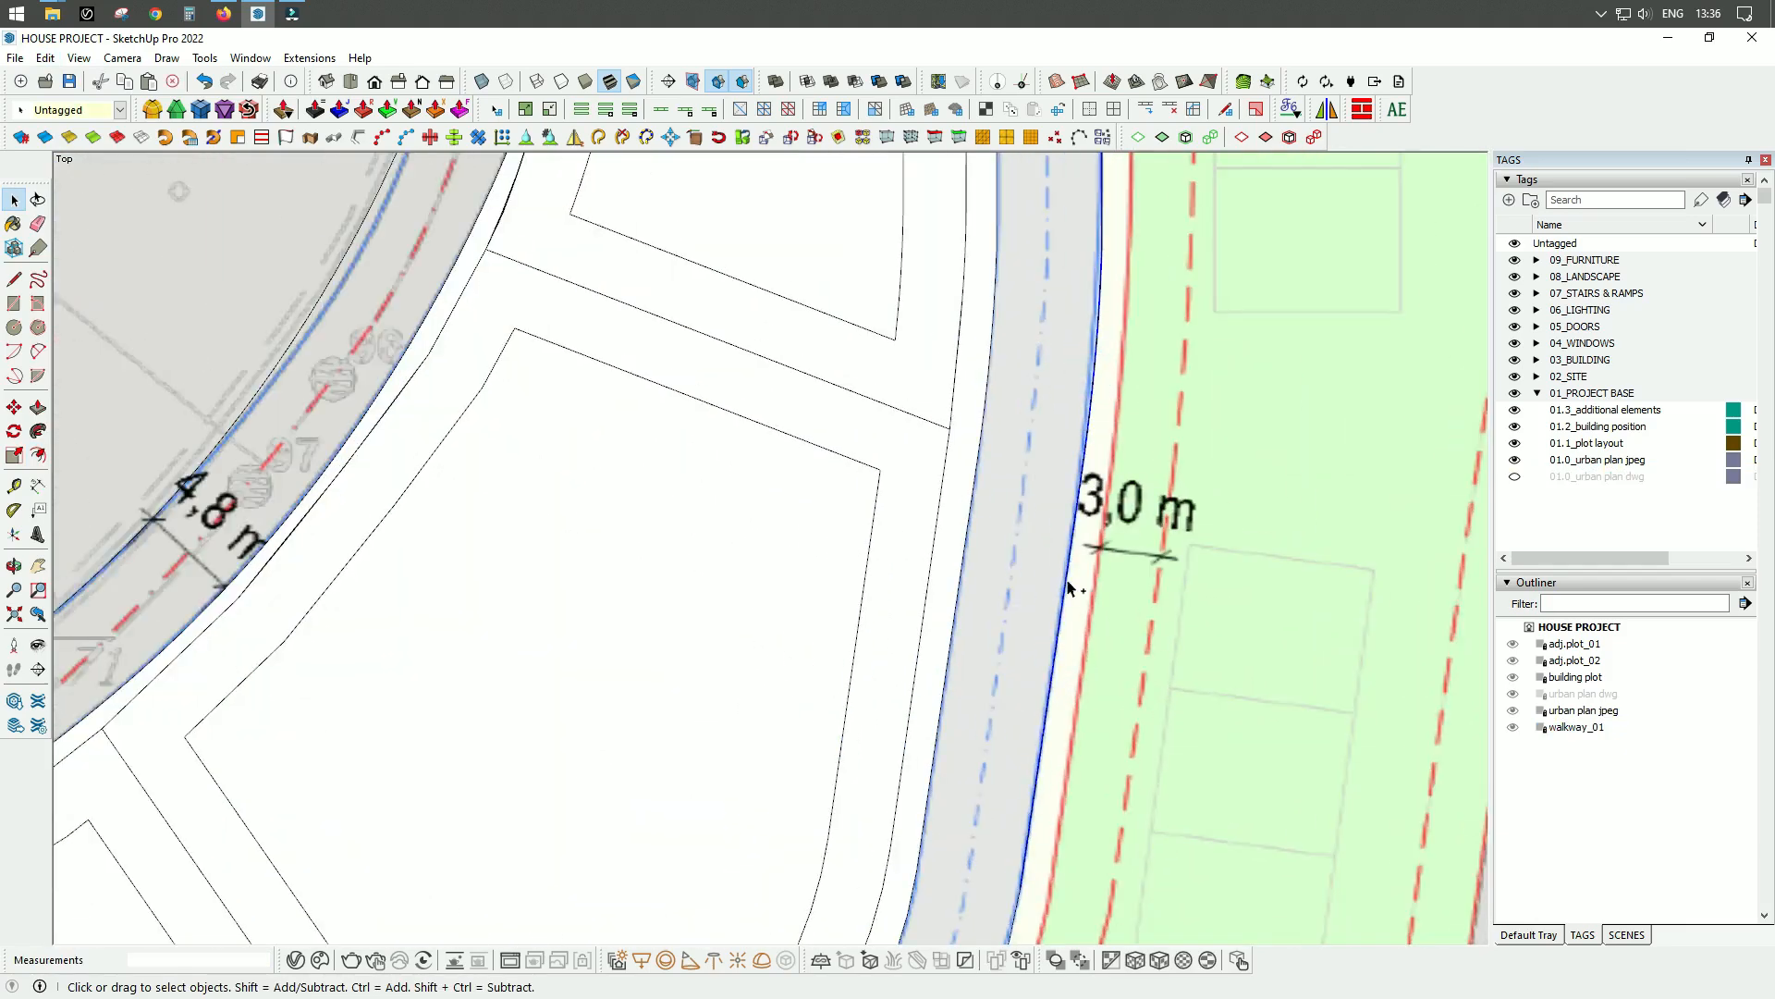
scroll(1069, 586, "down", 4)
scroll(929, 640, "up", 4)
left_click(928, 638, "ctrl")
scroll(927, 640, "down", 3)
scroll(497, 803, "down", 5)
scroll(953, 473, "up", 3)
key("f")
left_click(928, 354)
type("150")
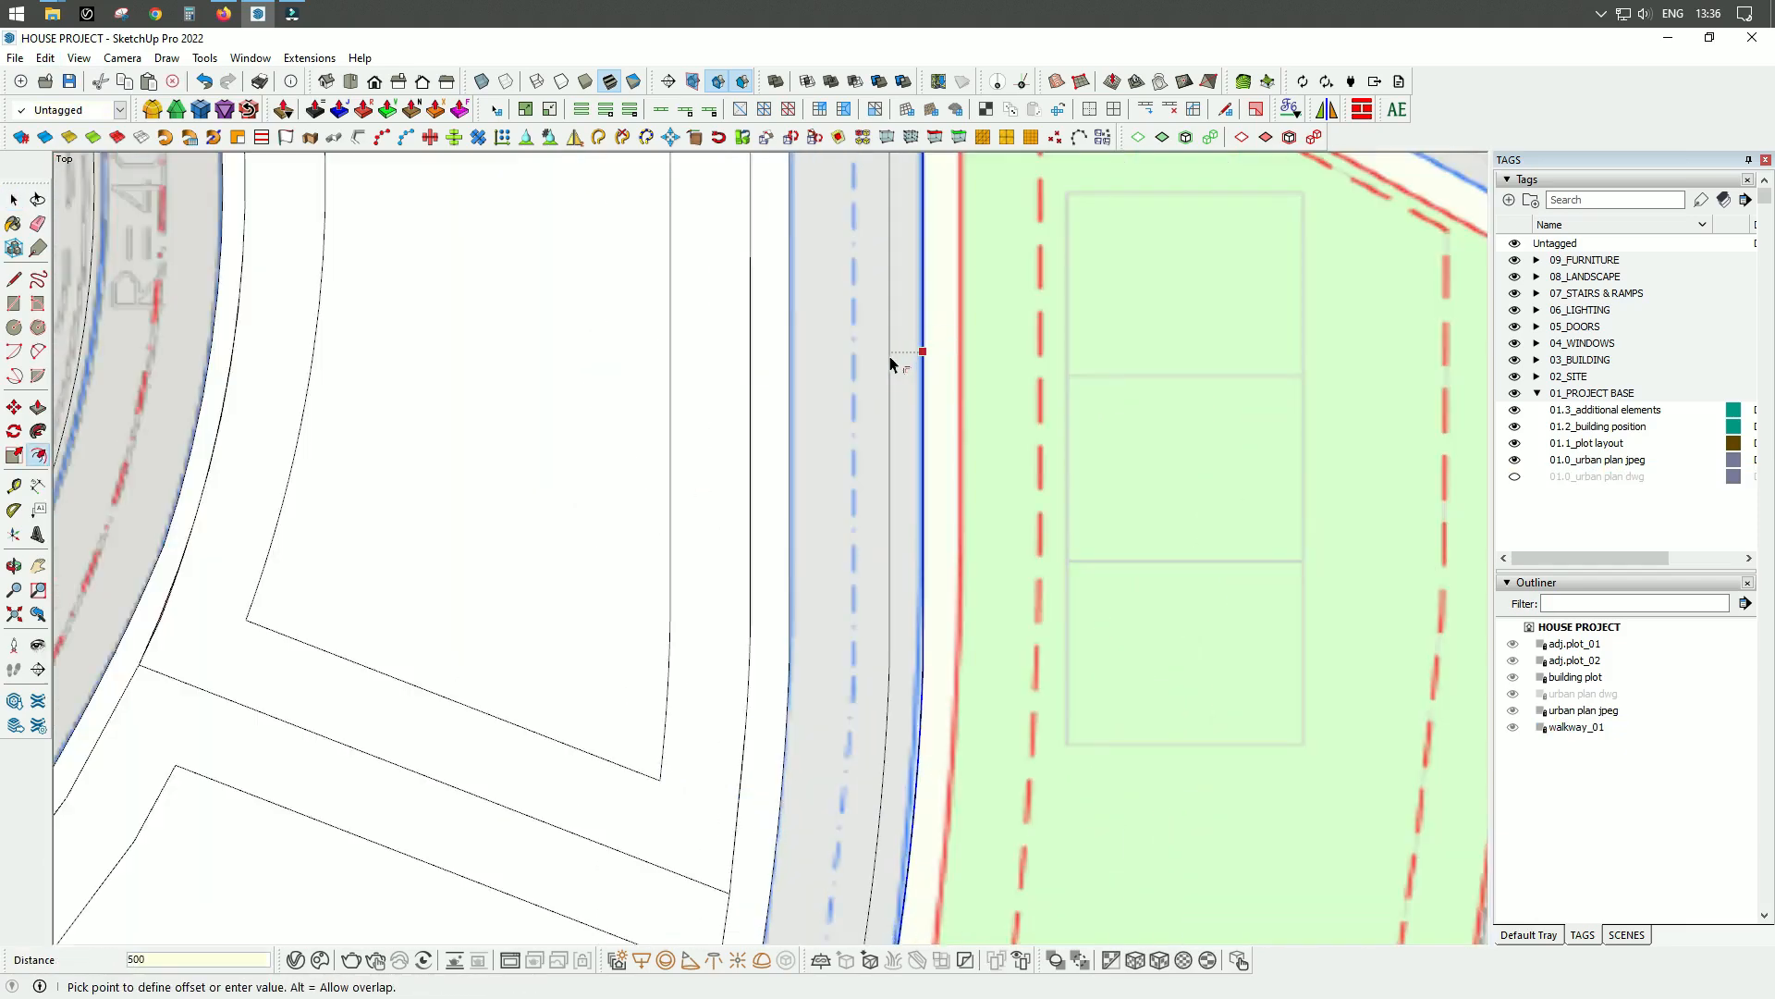
key("Return")
Offset the straight and curved road edges west of the building plot to match the plan.
scroll(892, 364, "down", 4)
scroll(878, 351, "down", 3)
scroll(657, 721, "up", 5)
scroll(605, 555, "up", 2)
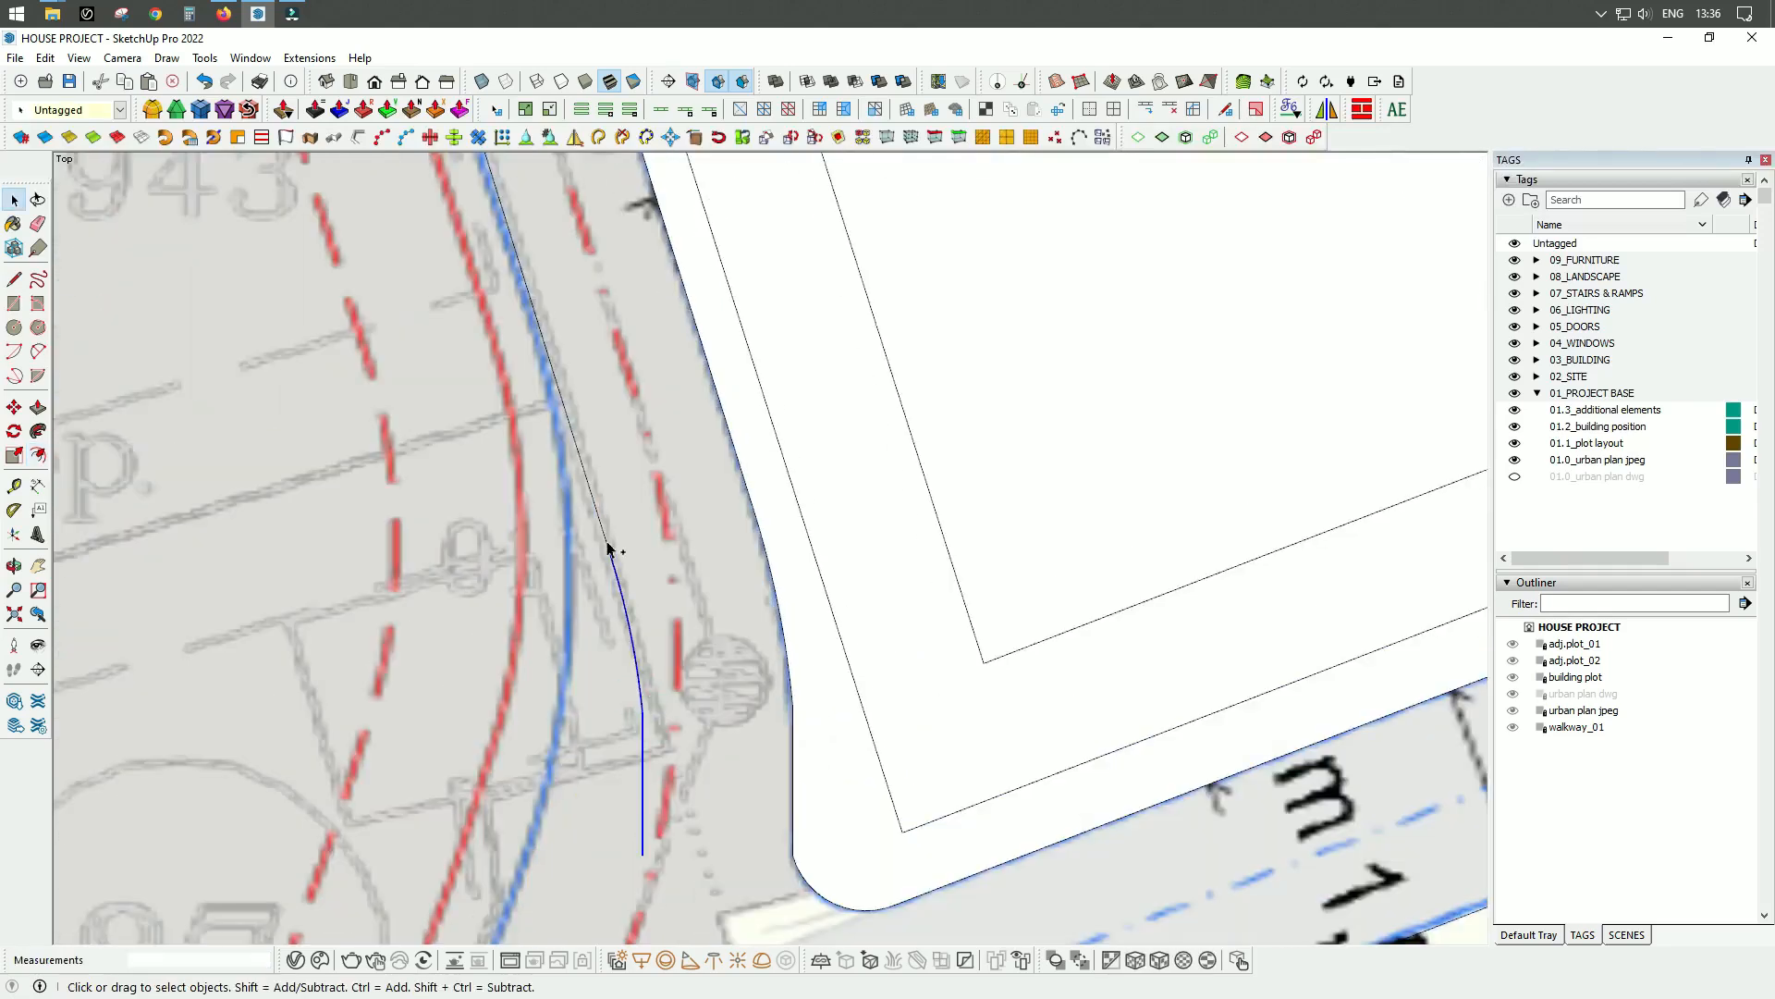
scroll(579, 503, "down", 2)
left_click(570, 493)
left_click(637, 475)
scroll(633, 444, "down", 3)
key("space")
scroll(598, 437, "up", 3)
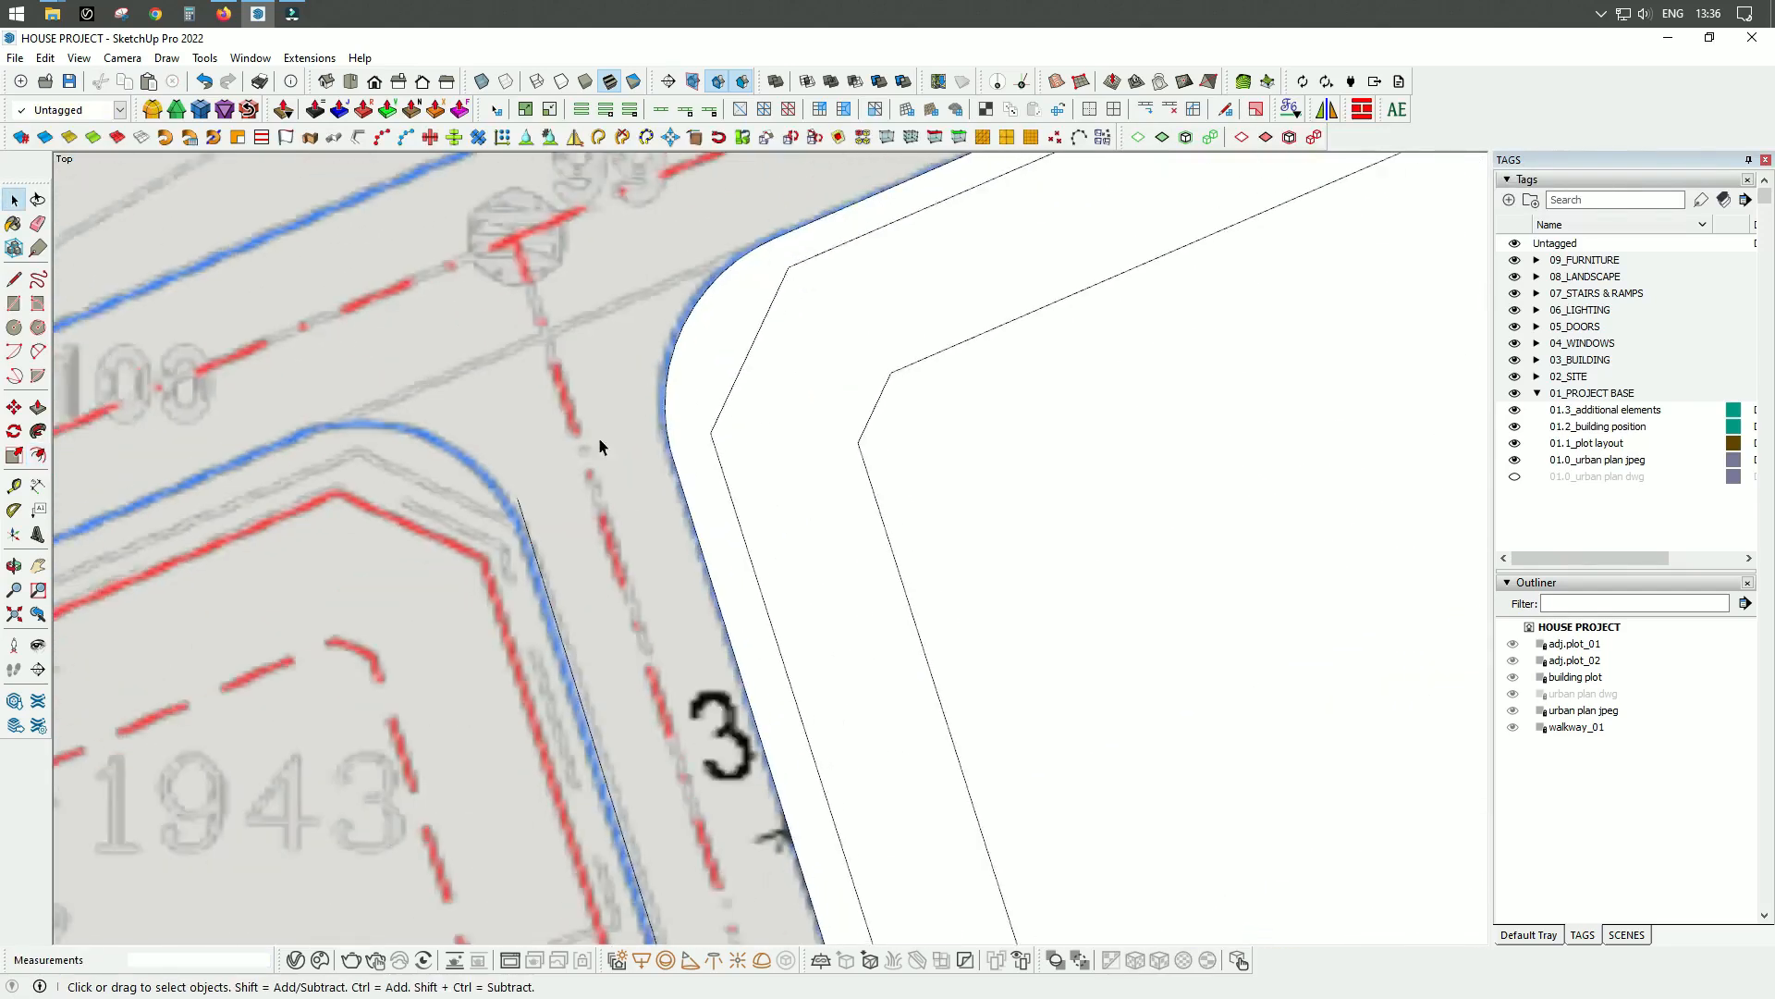
Select the walkway_01 group and hide it.
right_click(650, 418)
left_click(1034, 541)
left_click(1576, 726)
right_click(632, 420)
left_click(682, 495)
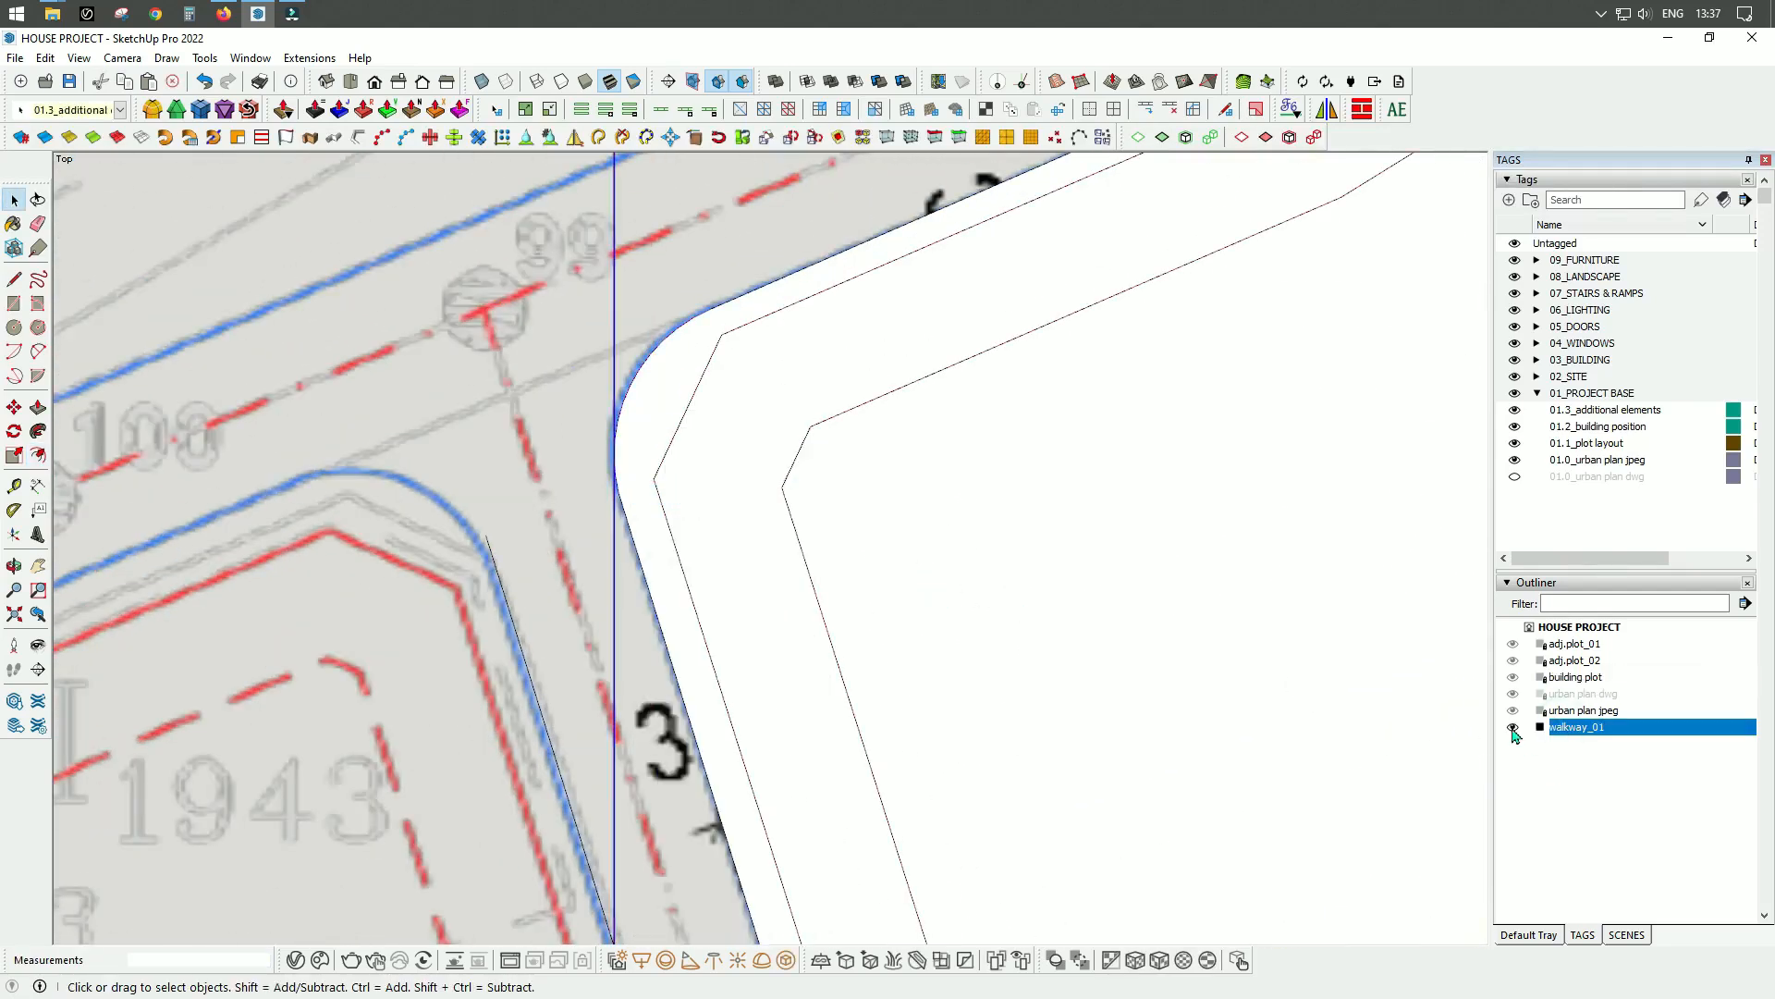
left_click(1513, 727)
Round the narrow northern tip between the two converging road edges with a tangent arc.
scroll(682, 319, "up", 4)
key("a")
left_click(731, 305)
scroll(563, 539, "down", 5)
scroll(666, 219, "up", 4)
left_click(721, 218)
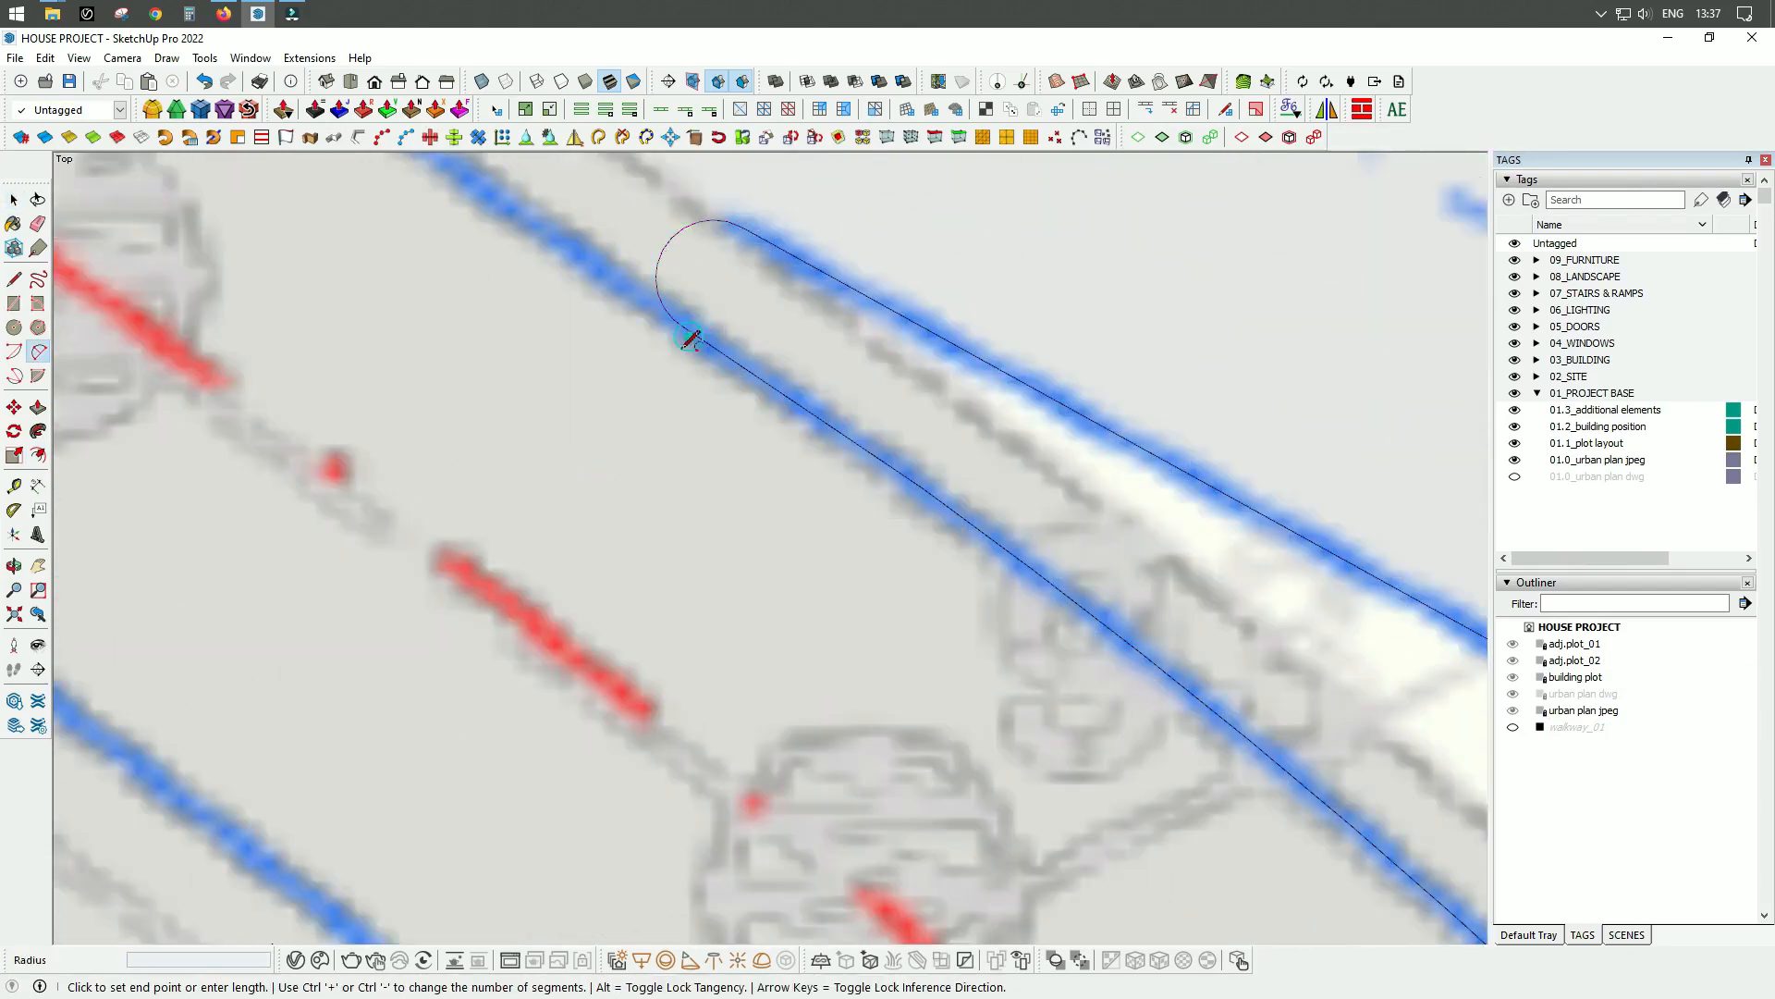
double_click(690, 338)
Extend the northwestern road edges along the plan and close that road end with a line across it.
scroll(694, 369, "down", 4)
scroll(565, 320, "up", 3)
key("l")
left_click(565, 320)
scroll(664, 465, "up", 1)
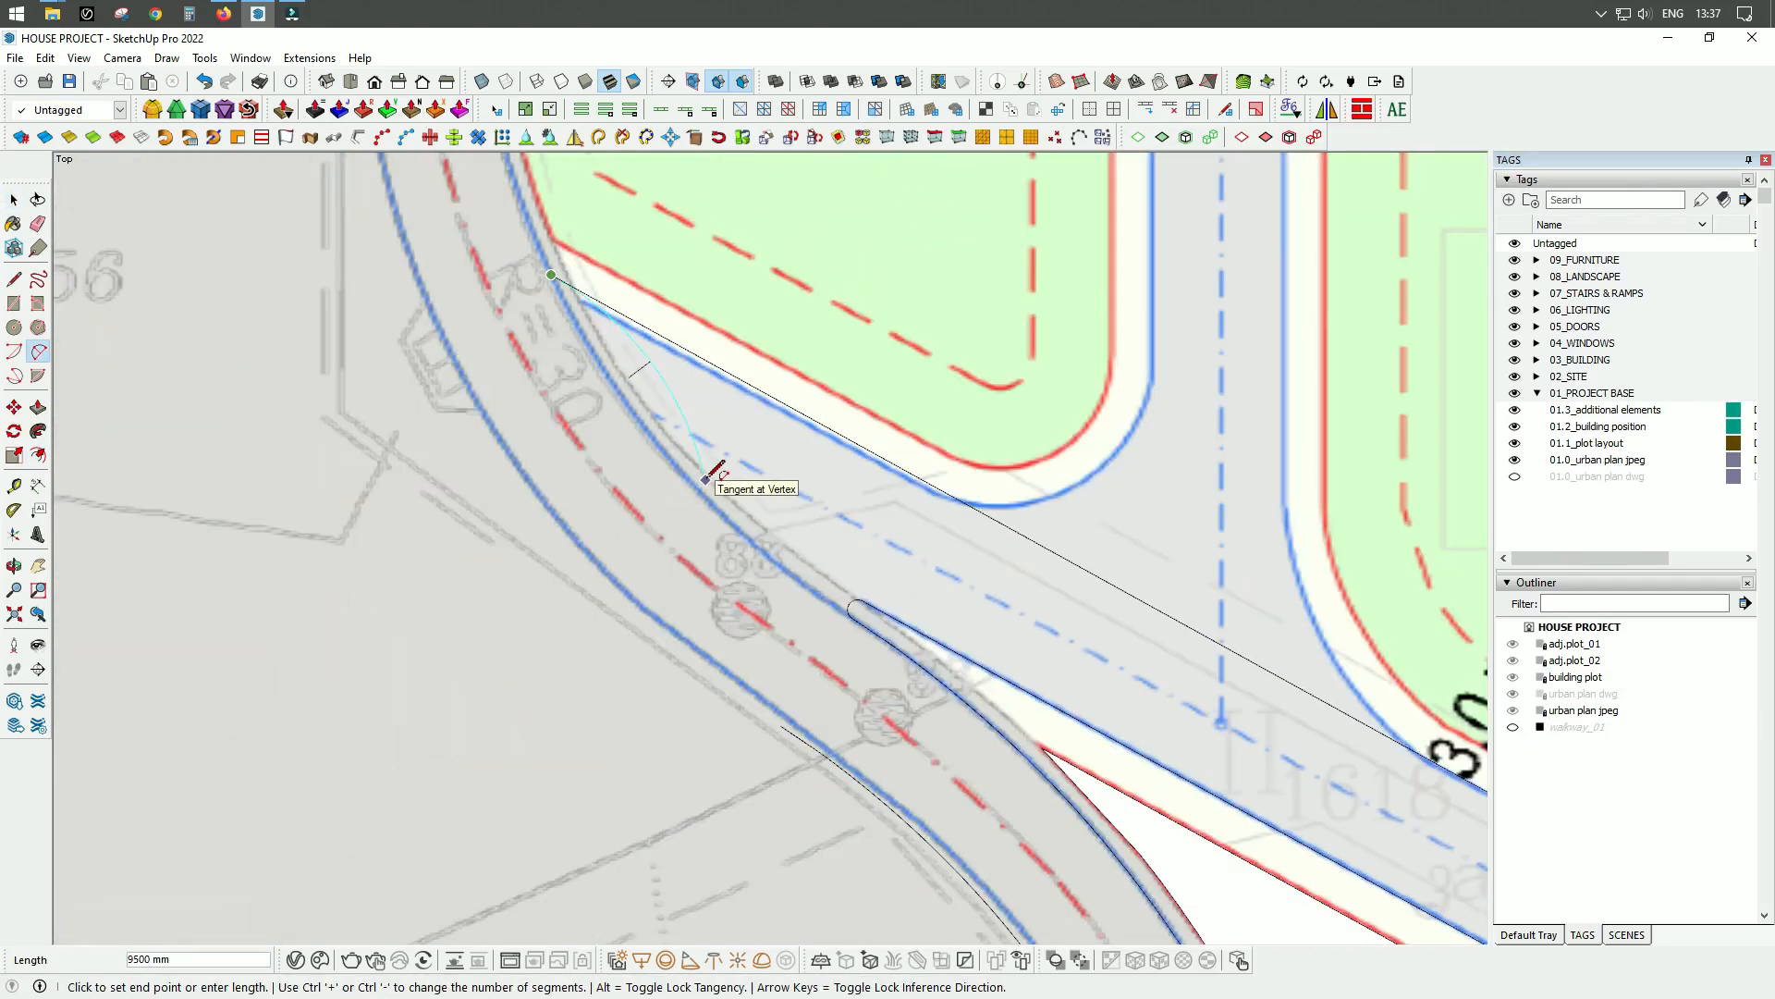
left_click(439, 324)
key("a")
scroll(737, 626, "up", 2)
key("l")
scroll(867, 479, "down", 2)
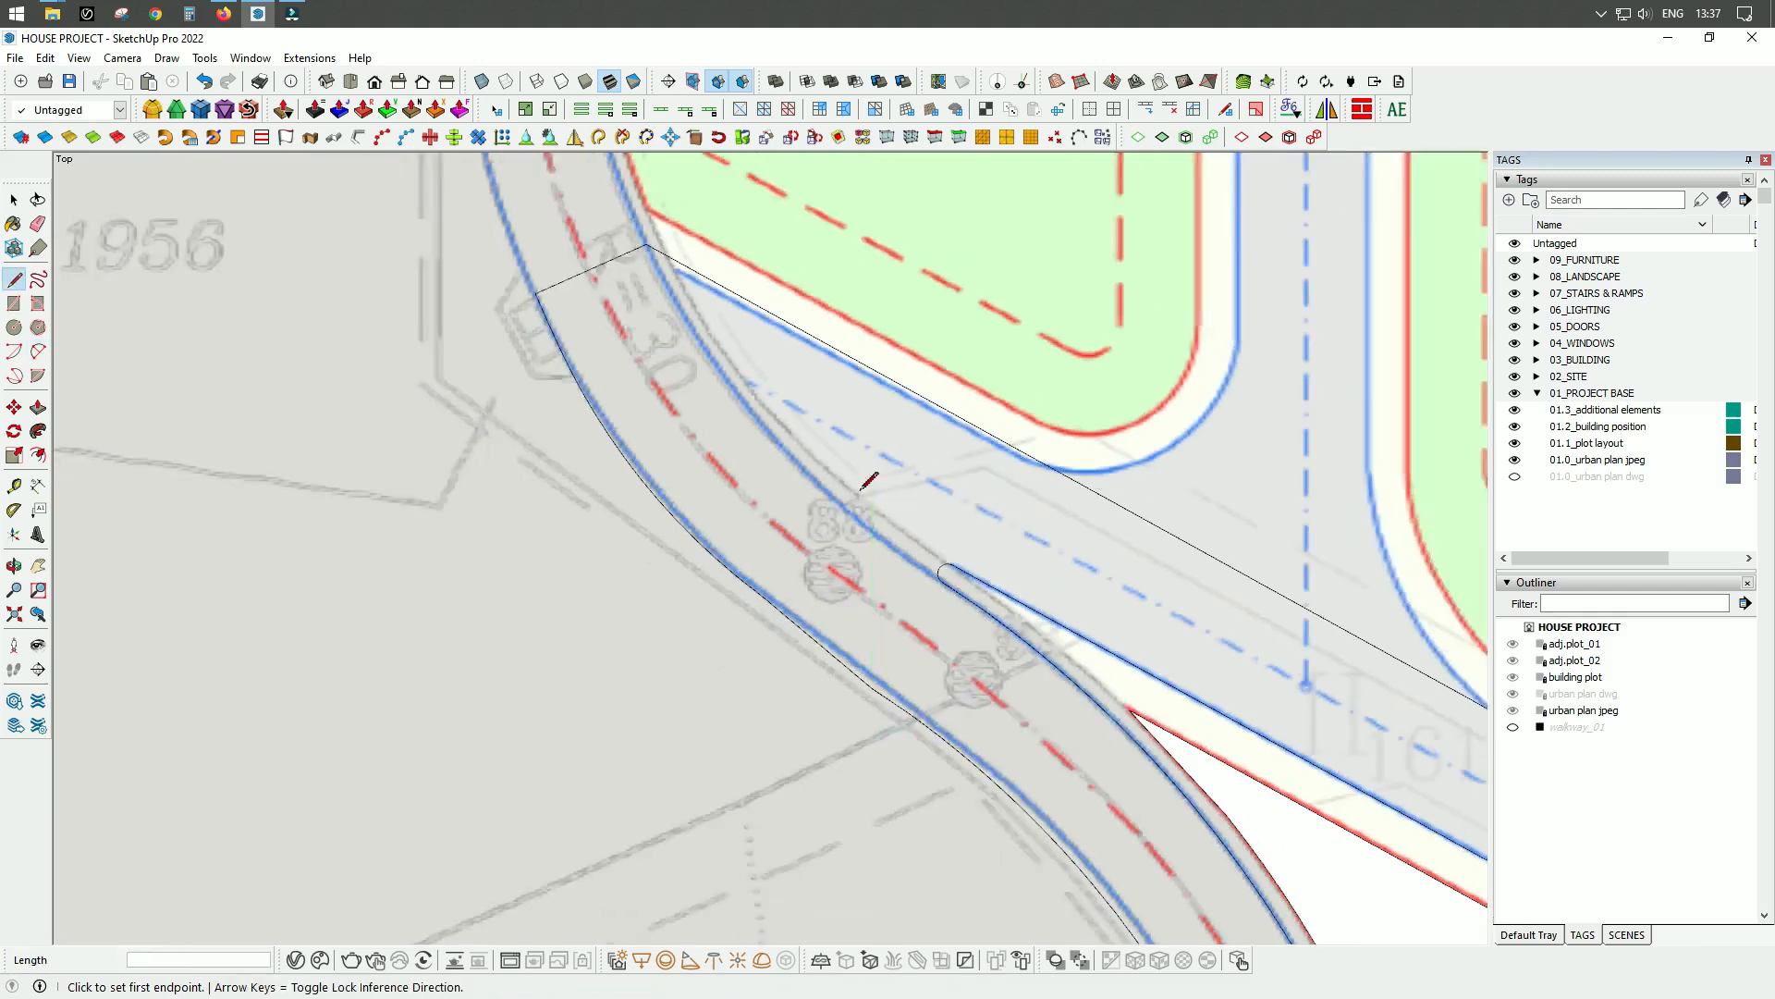
Delete the leftover outer arc of the offset at the northeastern crossroads.
scroll(1056, 662, "up", 3)
key("space")
left_click(1056, 662)
scroll(1056, 663, "down", 3)
key("Delete")
Draw the northeastern branch road outline, extending its northern edge to the plan boundary, capping the end and returning along the southern edge.
left_click(865, 414)
key("l")
left_click(884, 426)
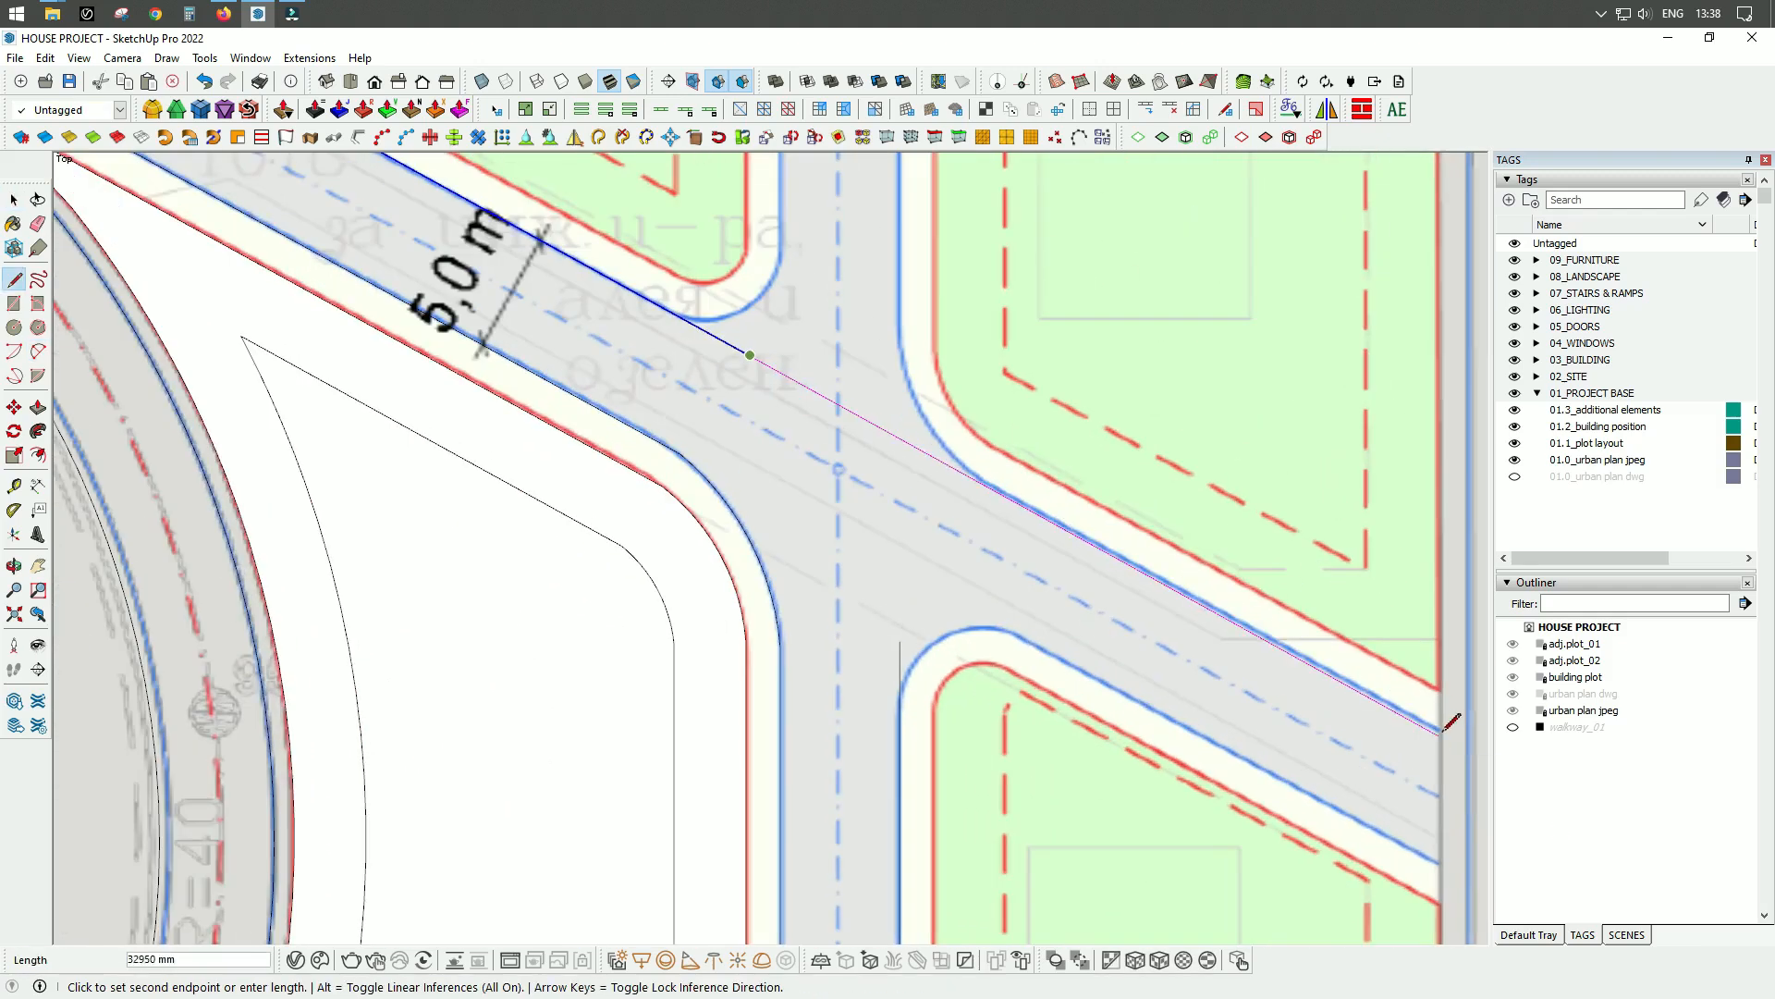
left_click(1442, 737)
left_click(1438, 870)
scroll(1063, 703, "up", 2)
left_click(997, 616)
Round the branch road's inner corner with a tangent arc and erase the leftover edge stub.
key("a")
left_click(997, 617)
double_click(821, 718)
key("e")
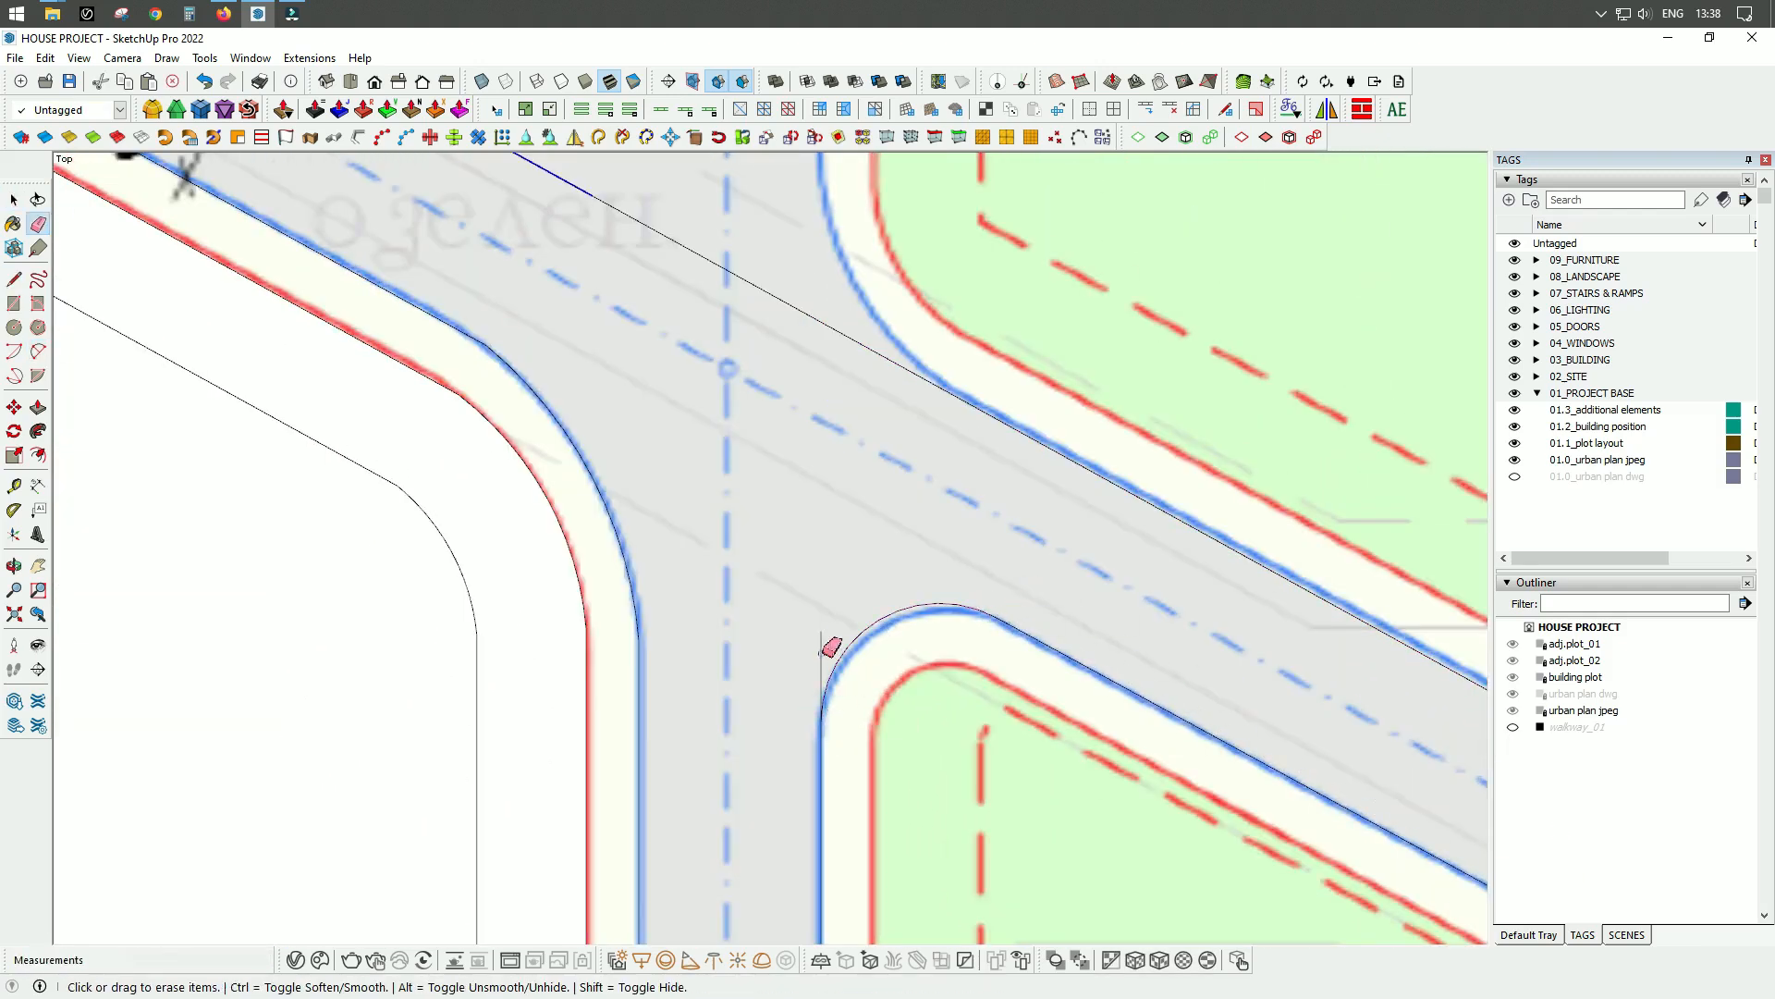
scroll(678, 808, "up", 4)
Extend the southern road edge and round its southwestern corner with a tangent arc.
key("l")
left_click(654, 641)
key("a")
scroll(615, 481, "down", 2)
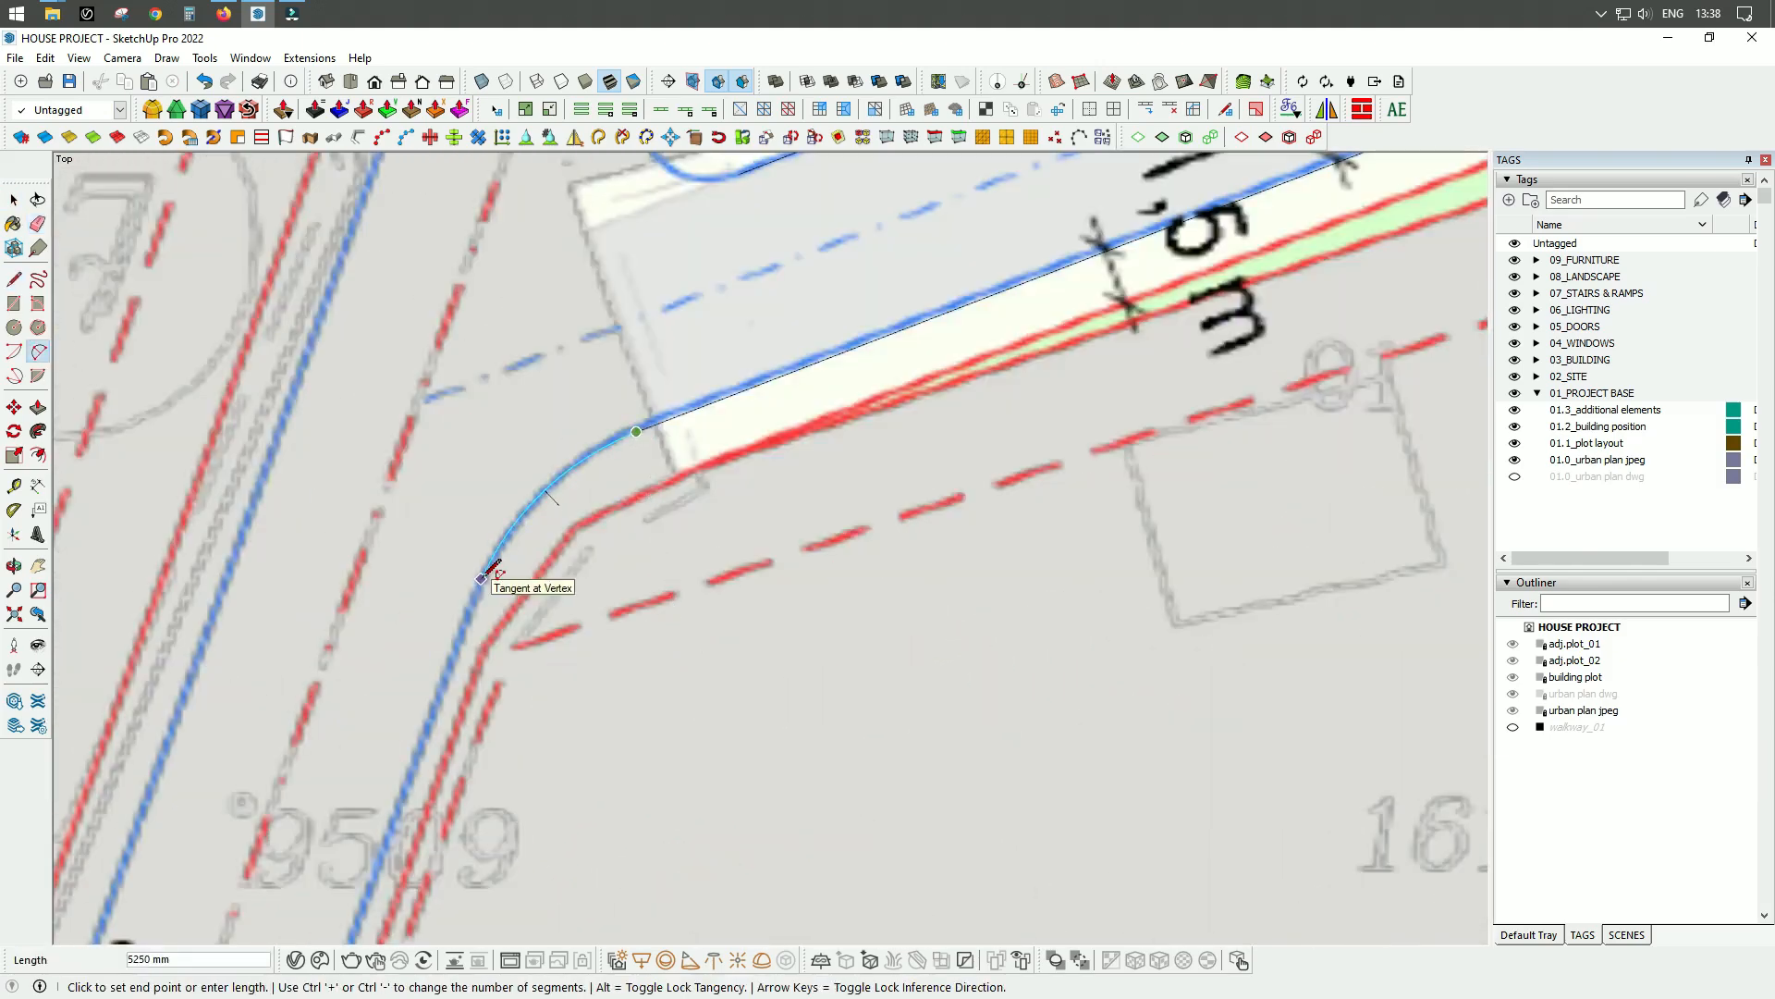
double_click(481, 579)
Draw the southwestern branch road along its eastern edge, across its end and back up its western edge.
key("l")
left_click(481, 579)
scroll(795, 411, "down", 3)
left_click(532, 759)
left_click(358, 639)
left_click(566, 314)
scroll(570, 724, "down", 3)
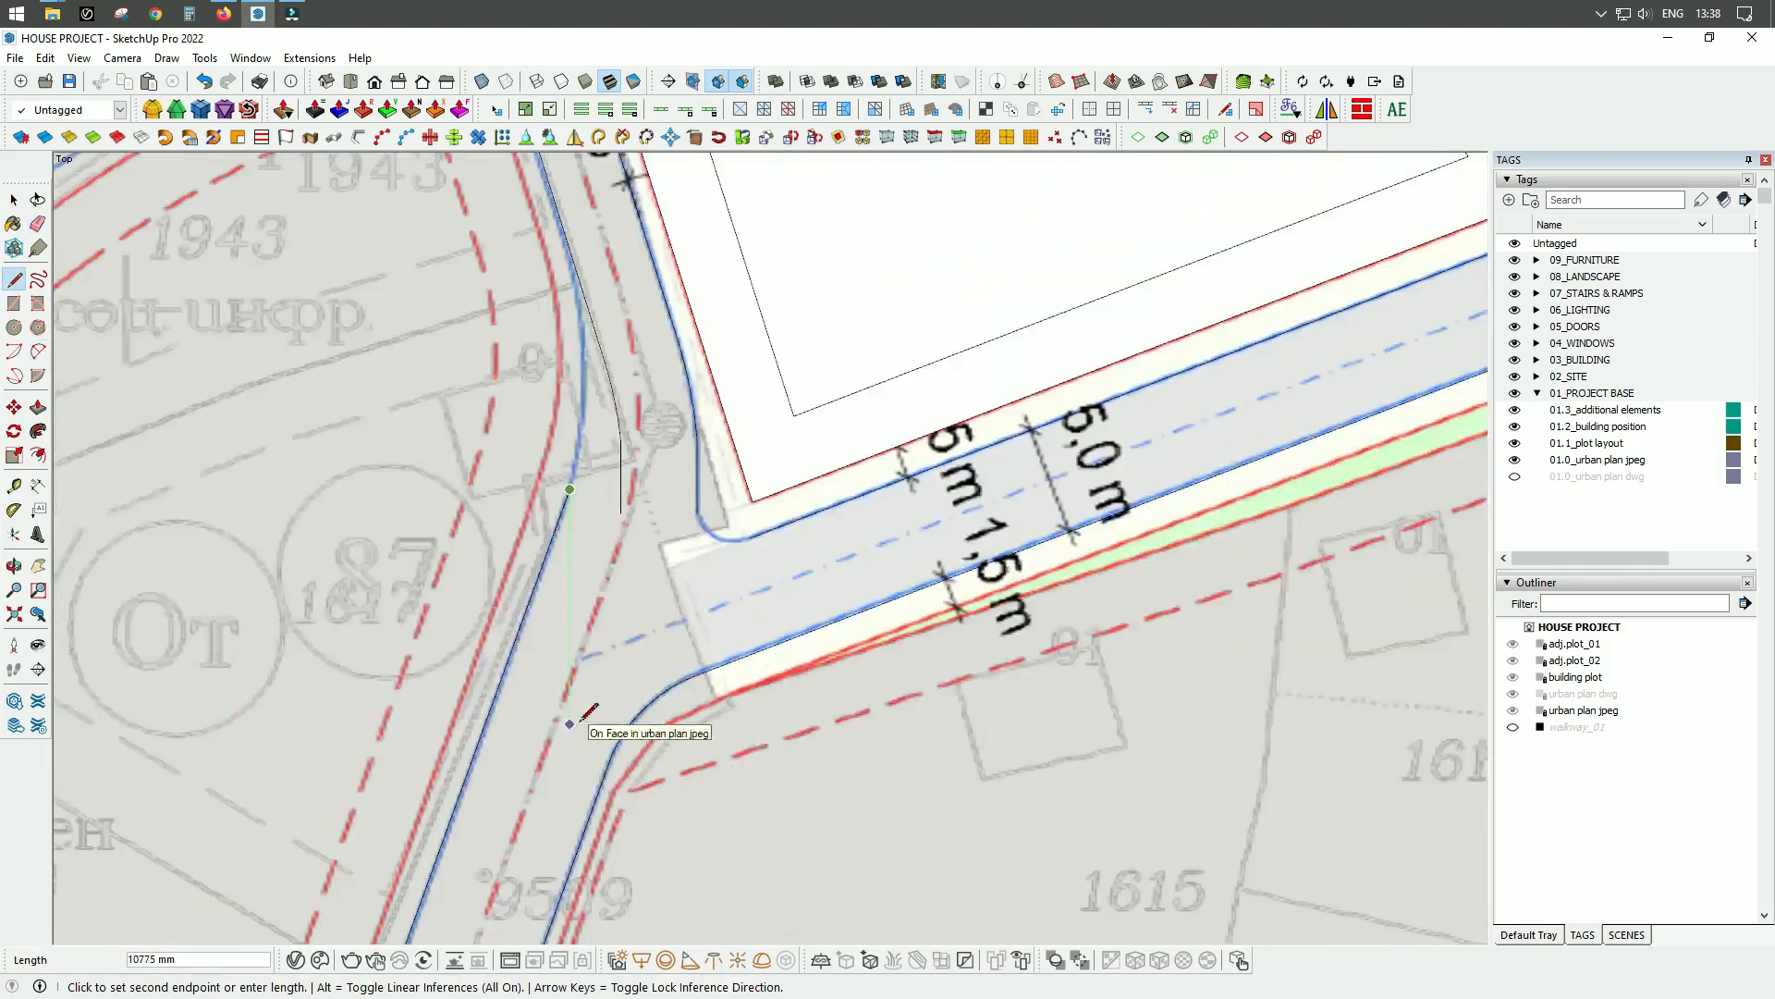
Complete the curved western road edge along the plan and erase the leftover offset lines beside it.
scroll(574, 268, "up", 4)
key("e")
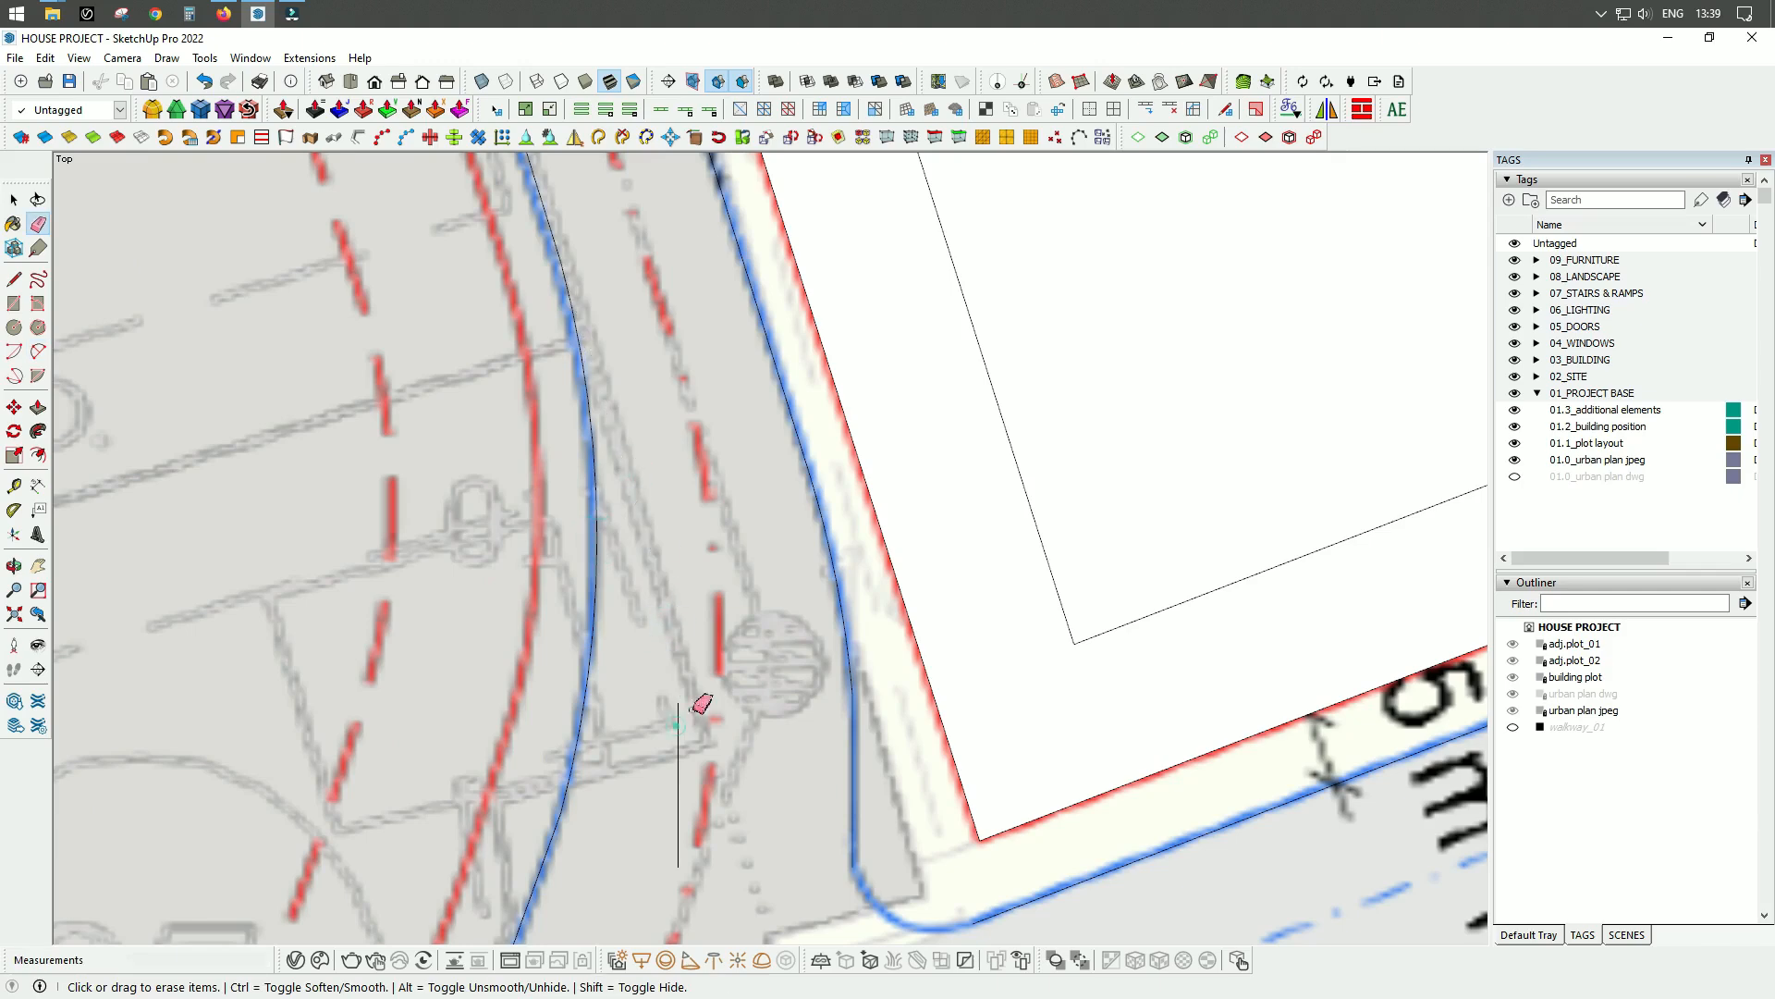
left_click(682, 719)
scroll(691, 693, "down", 4)
scroll(727, 689, "up", 5)
scroll(698, 541, "up", 3)
left_click(704, 529)
key("space")
scroll(623, 713, "down", 10)
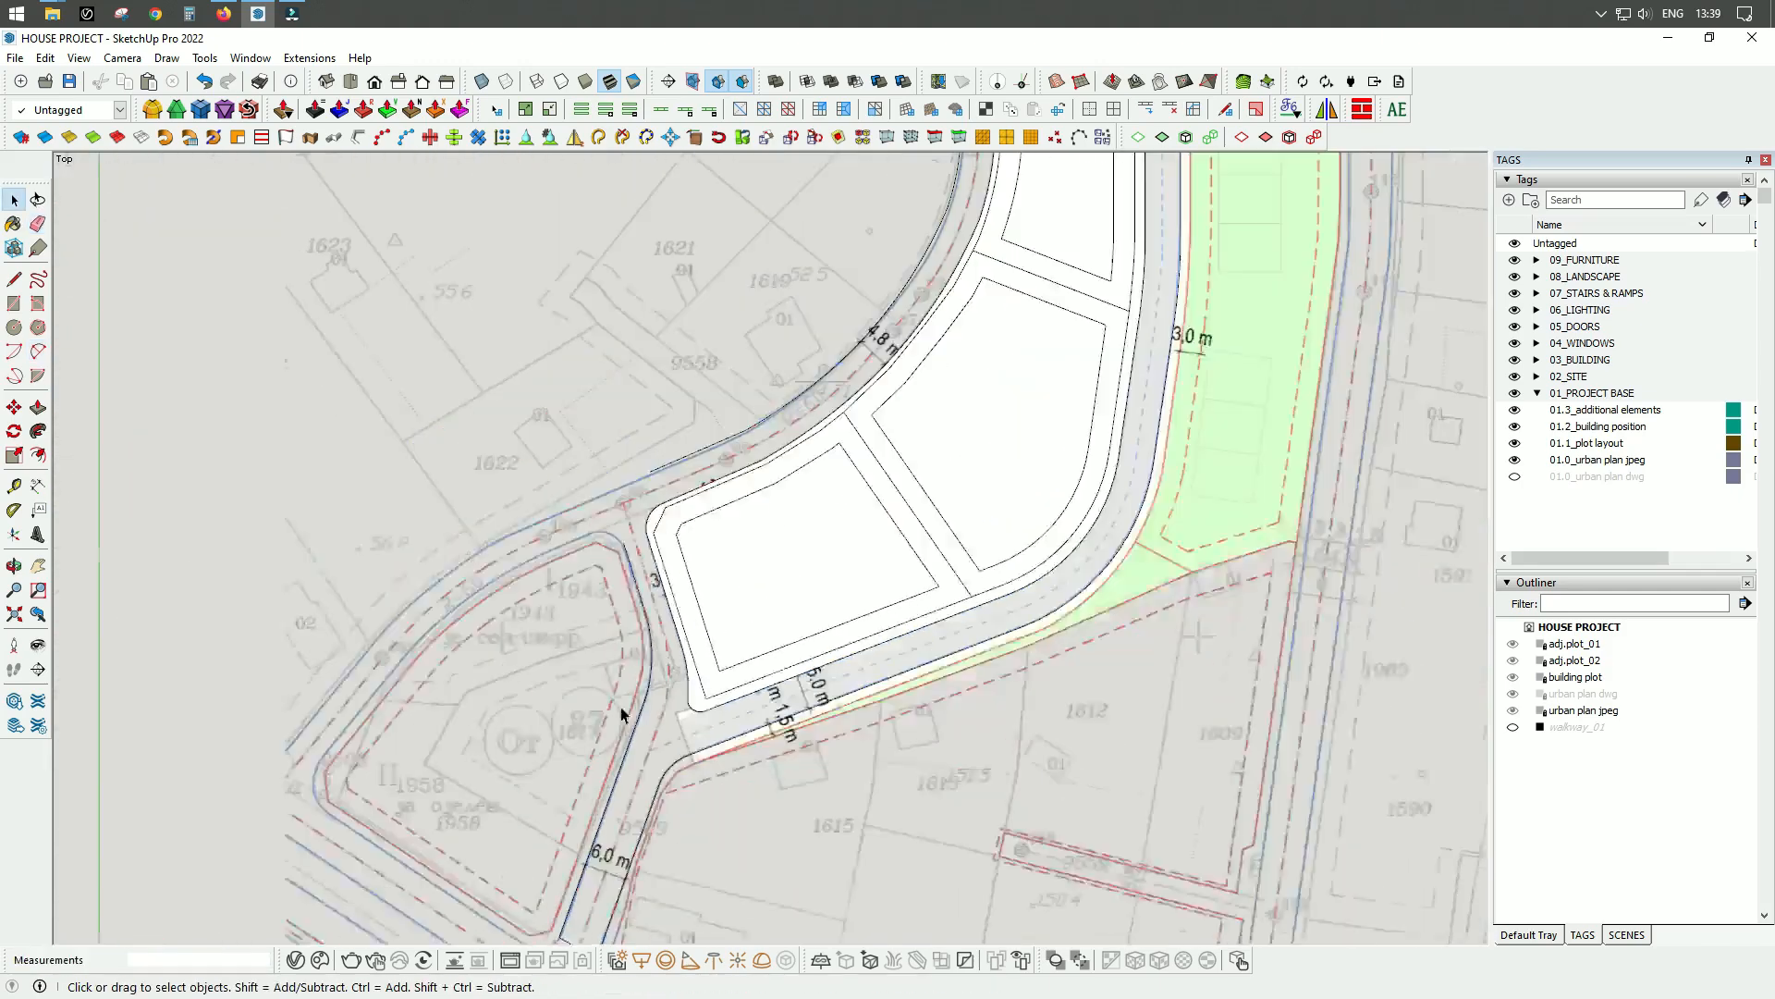
Close the western road end with a line across, trace its southern edge and round the junction corner with an arc.
scroll(638, 499, "up", 6)
left_click(168, 603)
left_click(215, 711)
scroll(366, 629, "up", 3)
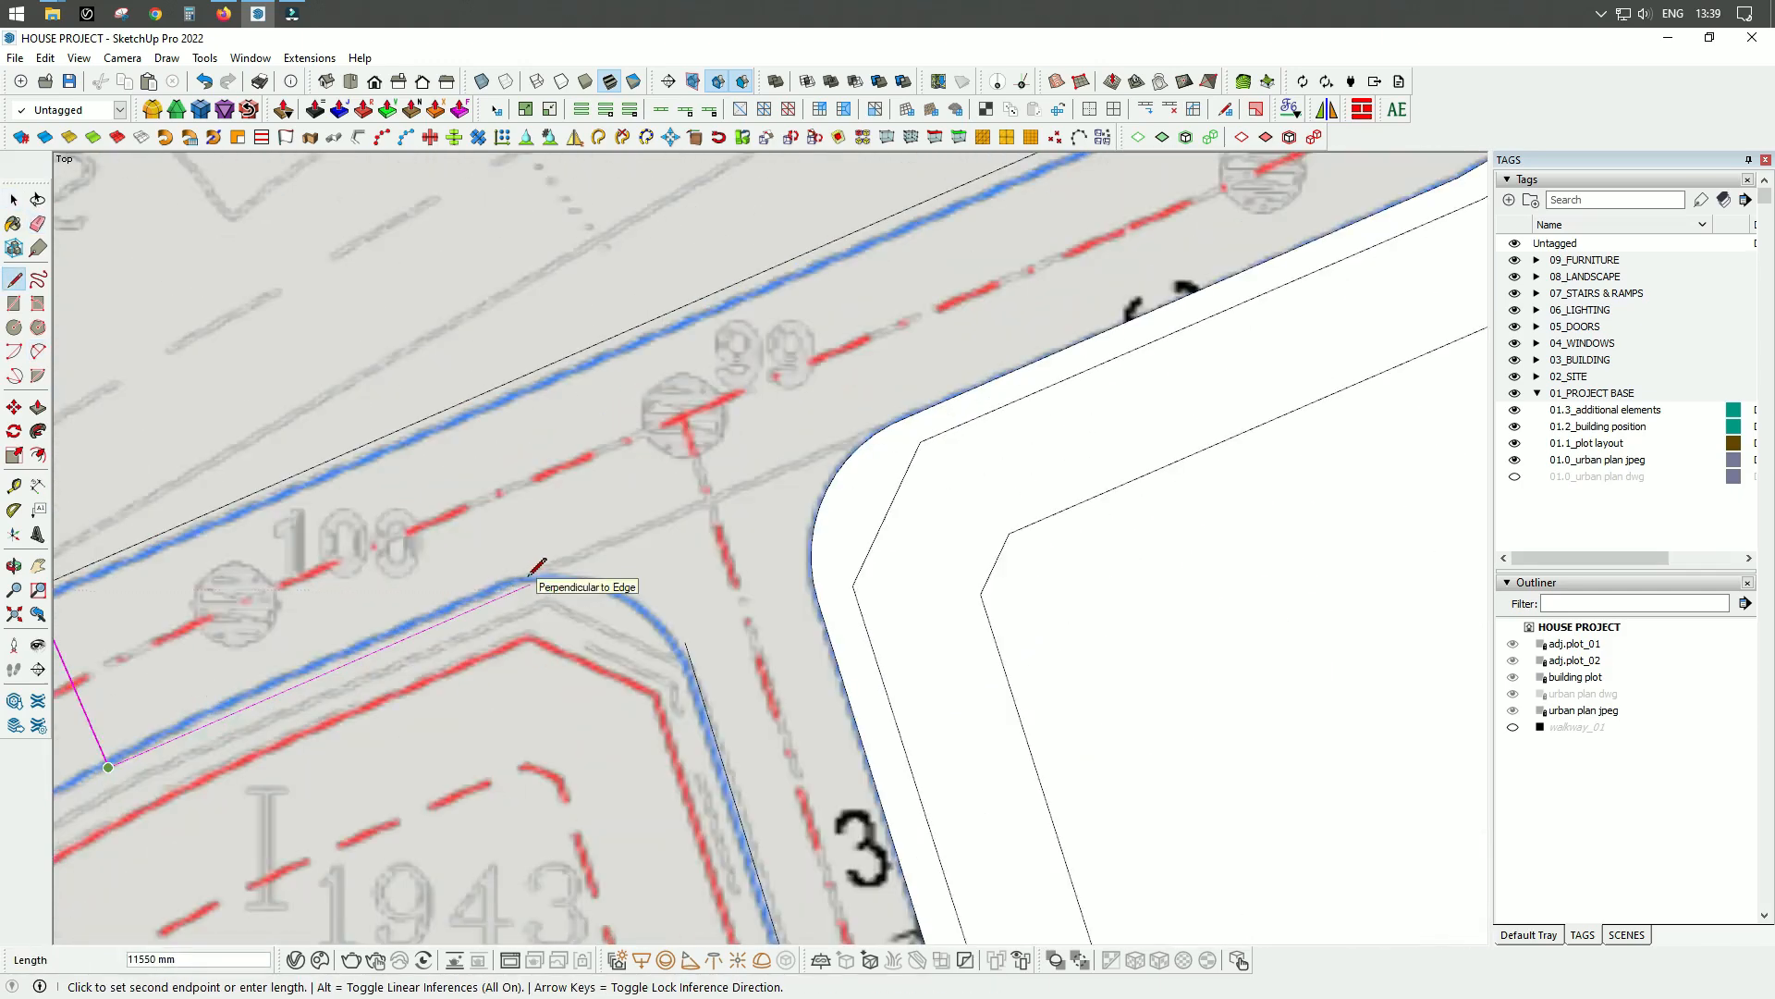
left_click(530, 578)
key("a")
scroll(555, 476, "down", 10)
Group the closed road face with its edges and name the group "main route".
key("space")
double_click(760, 364)
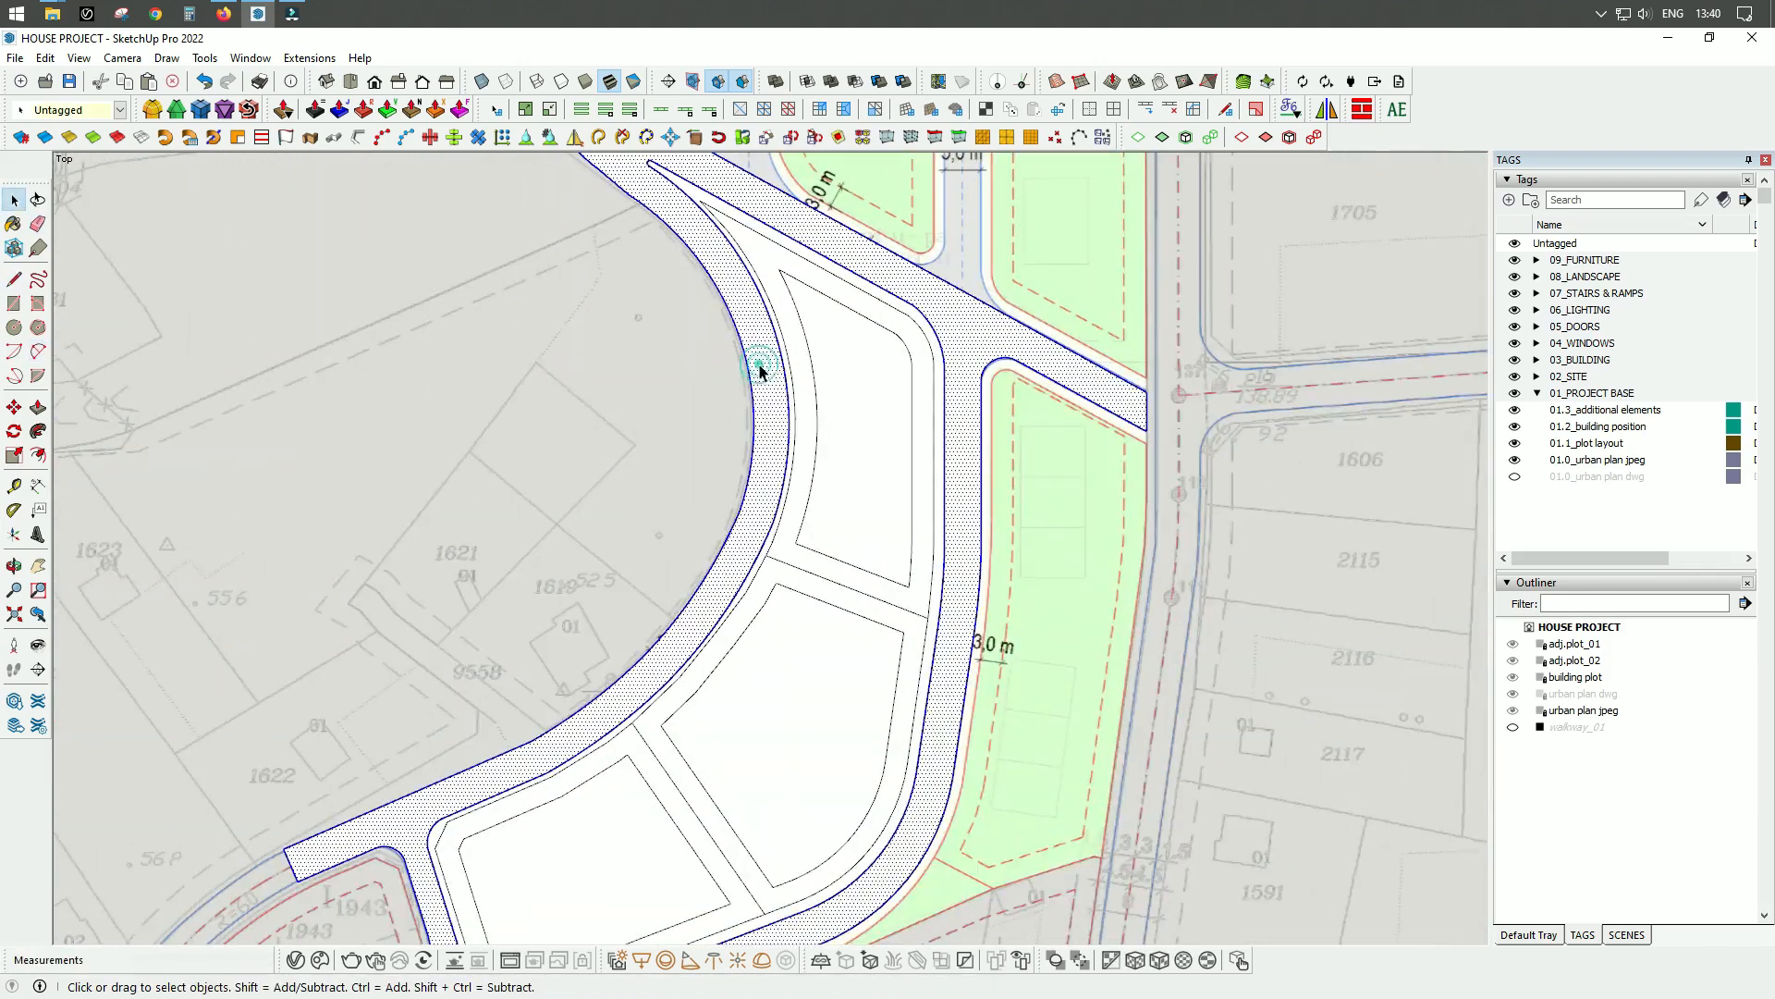
right_click(760, 366)
left_click(814, 494)
scroll(961, 549, "down", 3)
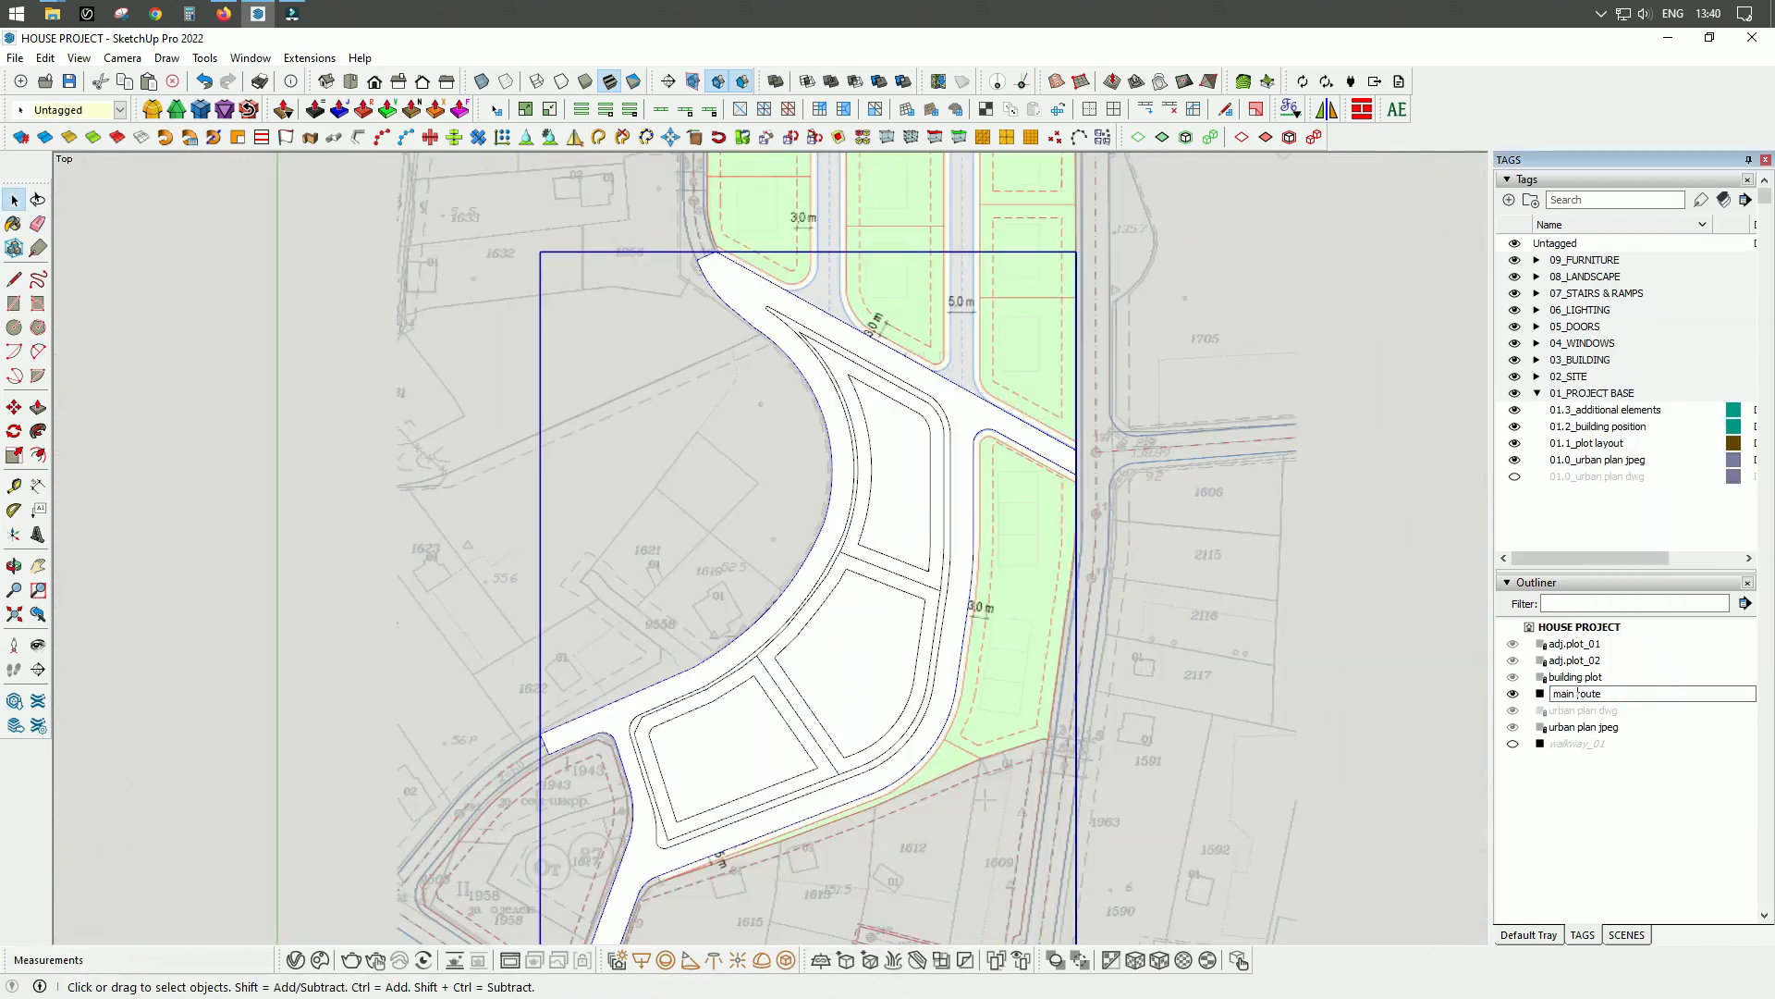
key("Return")
Assign a project base tag to the main route group and hide the group.
left_click(120, 110)
left_click(118, 205)
scroll(1045, 647, "up", 3)
right_click(903, 504)
left_click(943, 528)
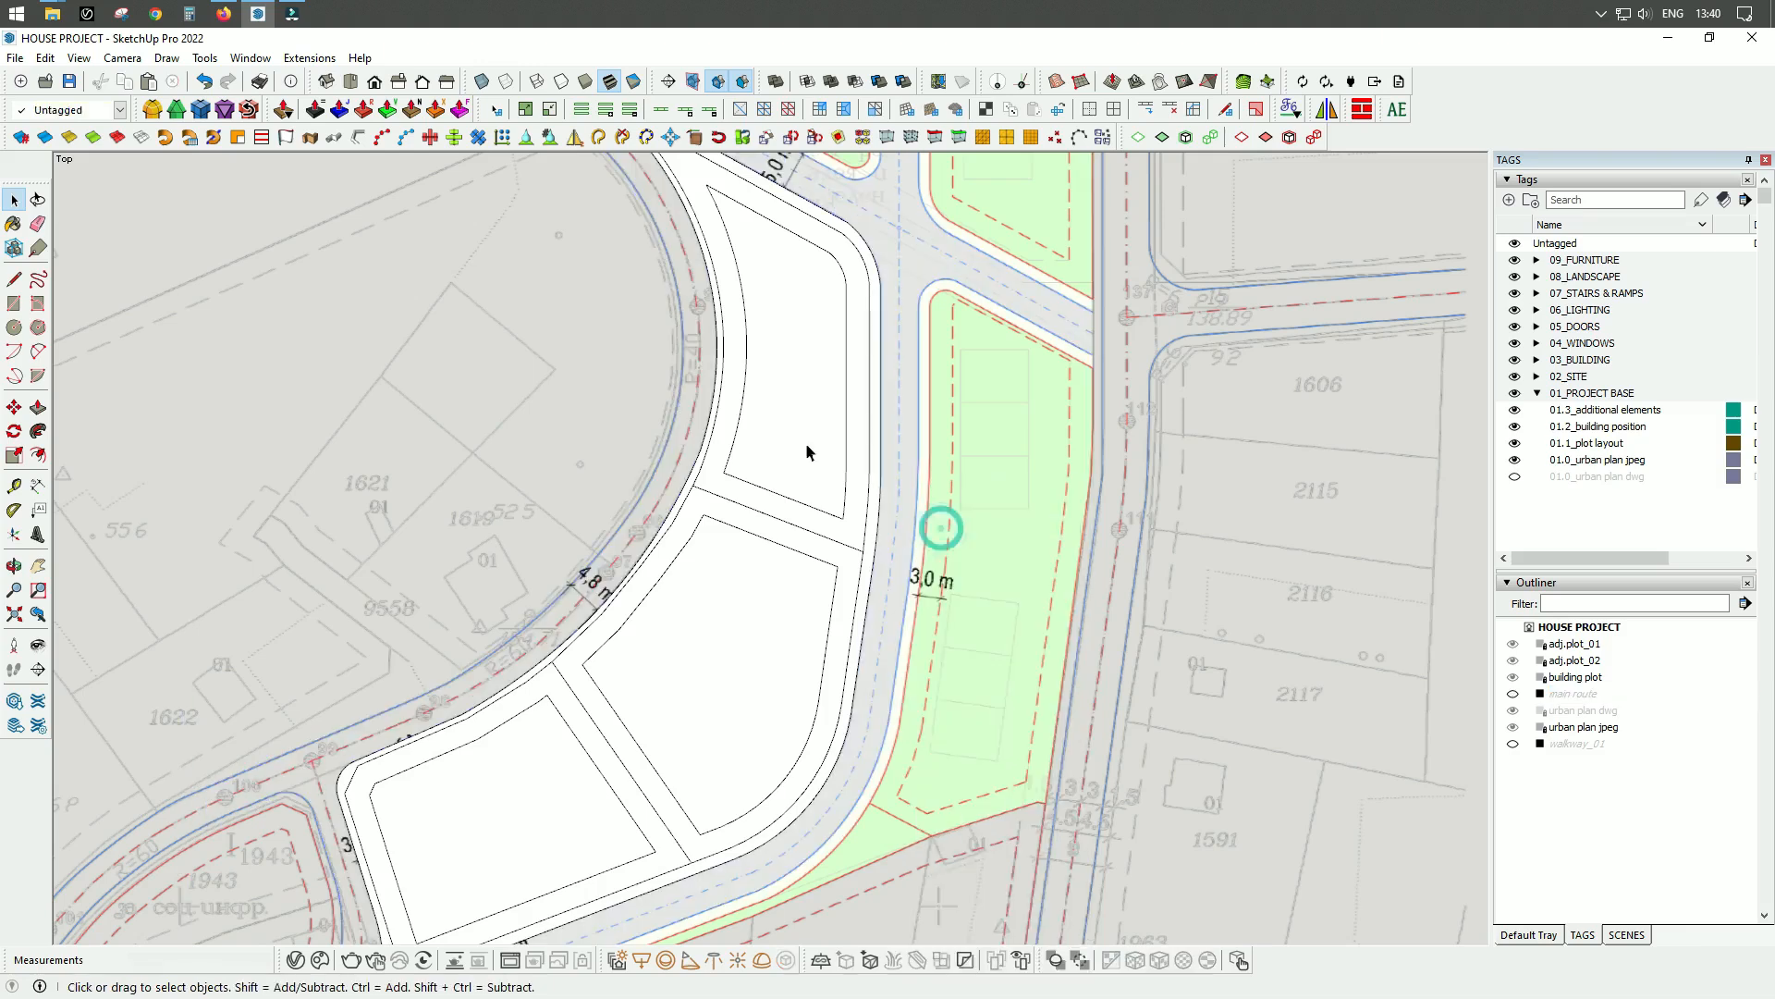
Unlock the building plot and adjacent plot groups and hide them.
left_click(805, 442)
left_click(500, 795, "shift")
right_click(501, 797)
left_click(566, 382)
right_click(696, 610)
left_click(735, 155)
Delete the leftover loose geometry lying over the urban plan.
scroll(572, 694, "down", 2)
double_click(573, 698)
key("Delete")
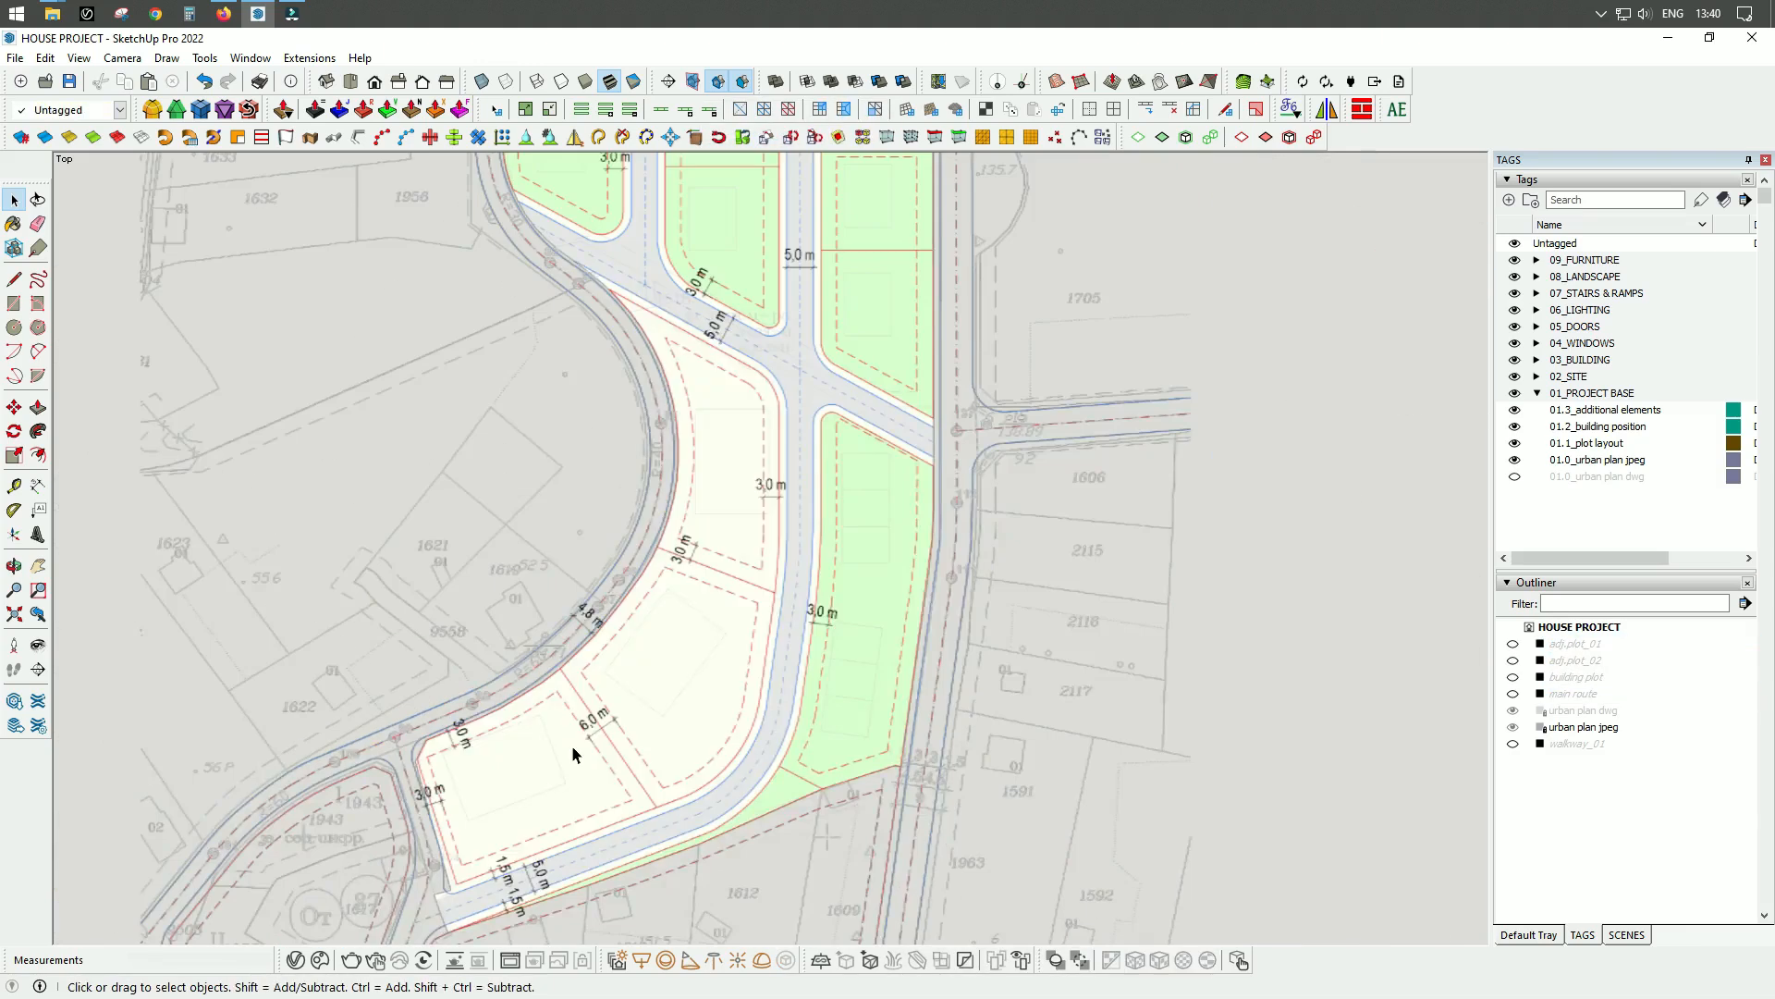
scroll(594, 840, "up", 3)
Unhide all the hidden groups.
left_click(44, 59)
mouse_move(185, 343)
left_click(370, 383)
scroll(594, 685, "up", 2)
Select the plot, main route and walkway groups and lock them.
left_click(594, 685)
double_click(595, 686)
left_click(665, 574)
left_click(978, 432)
scroll(834, 684, "down", 4)
left_click(995, 296)
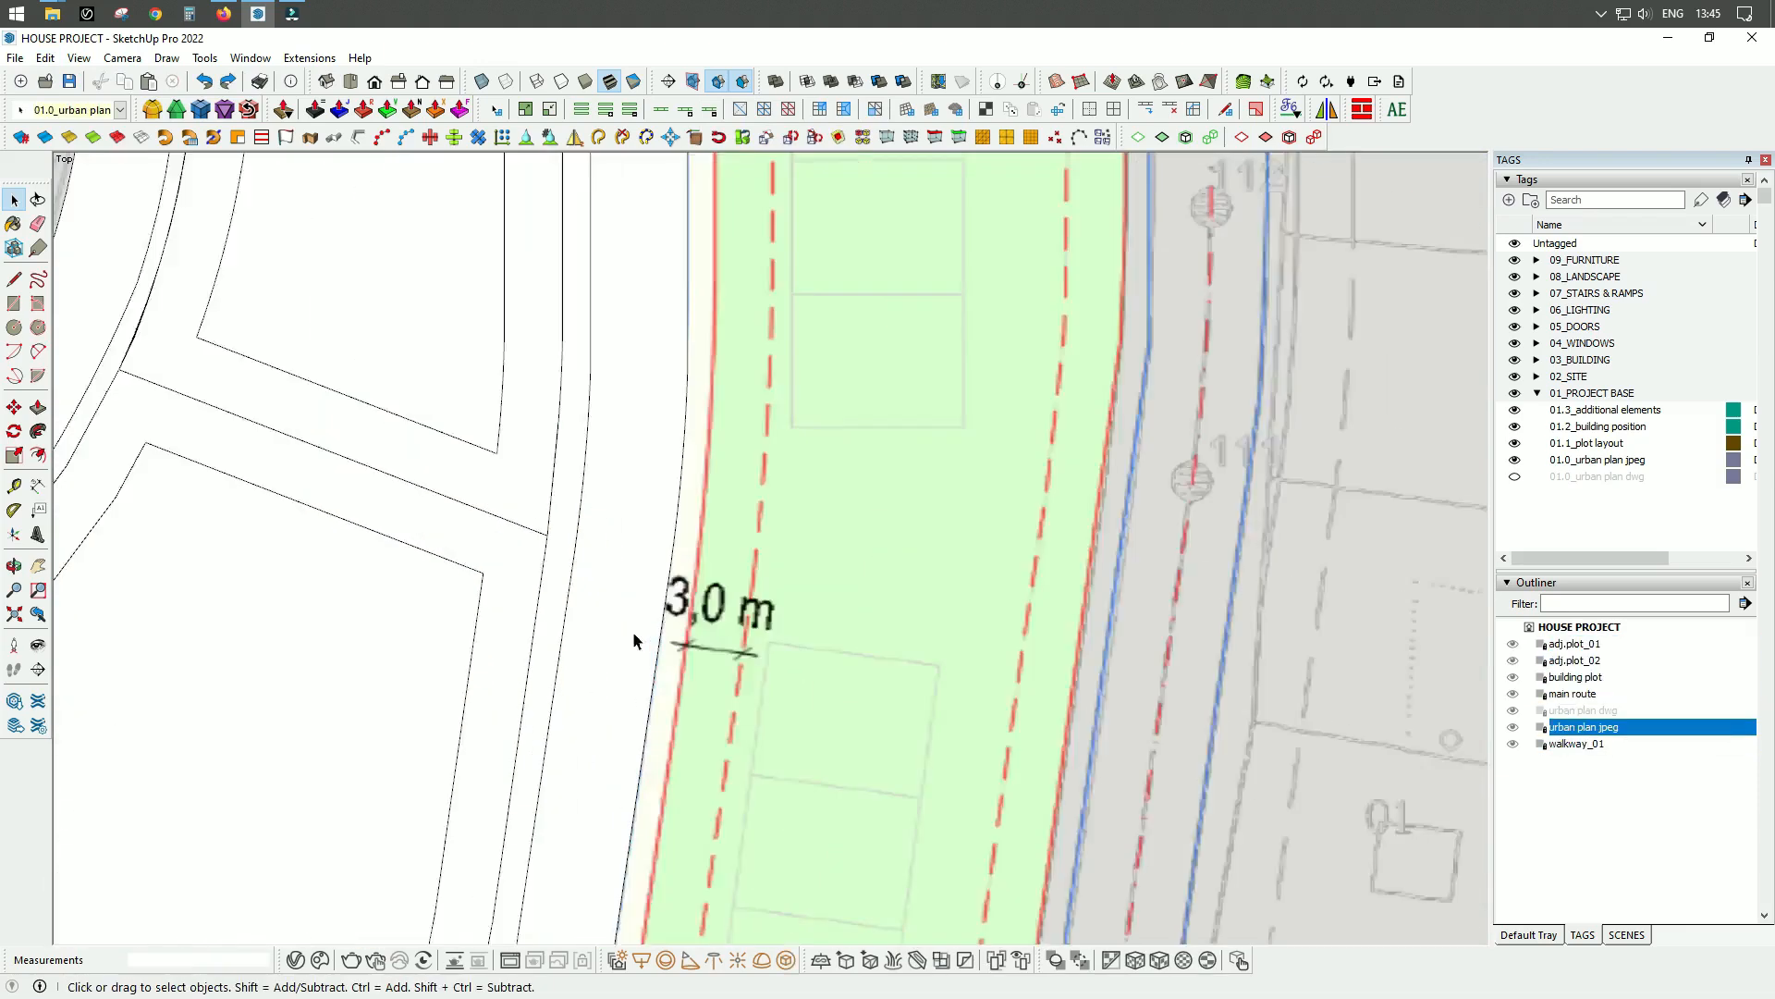
Unlock the main route group and open it for editing.
scroll(647, 592, "up", 3)
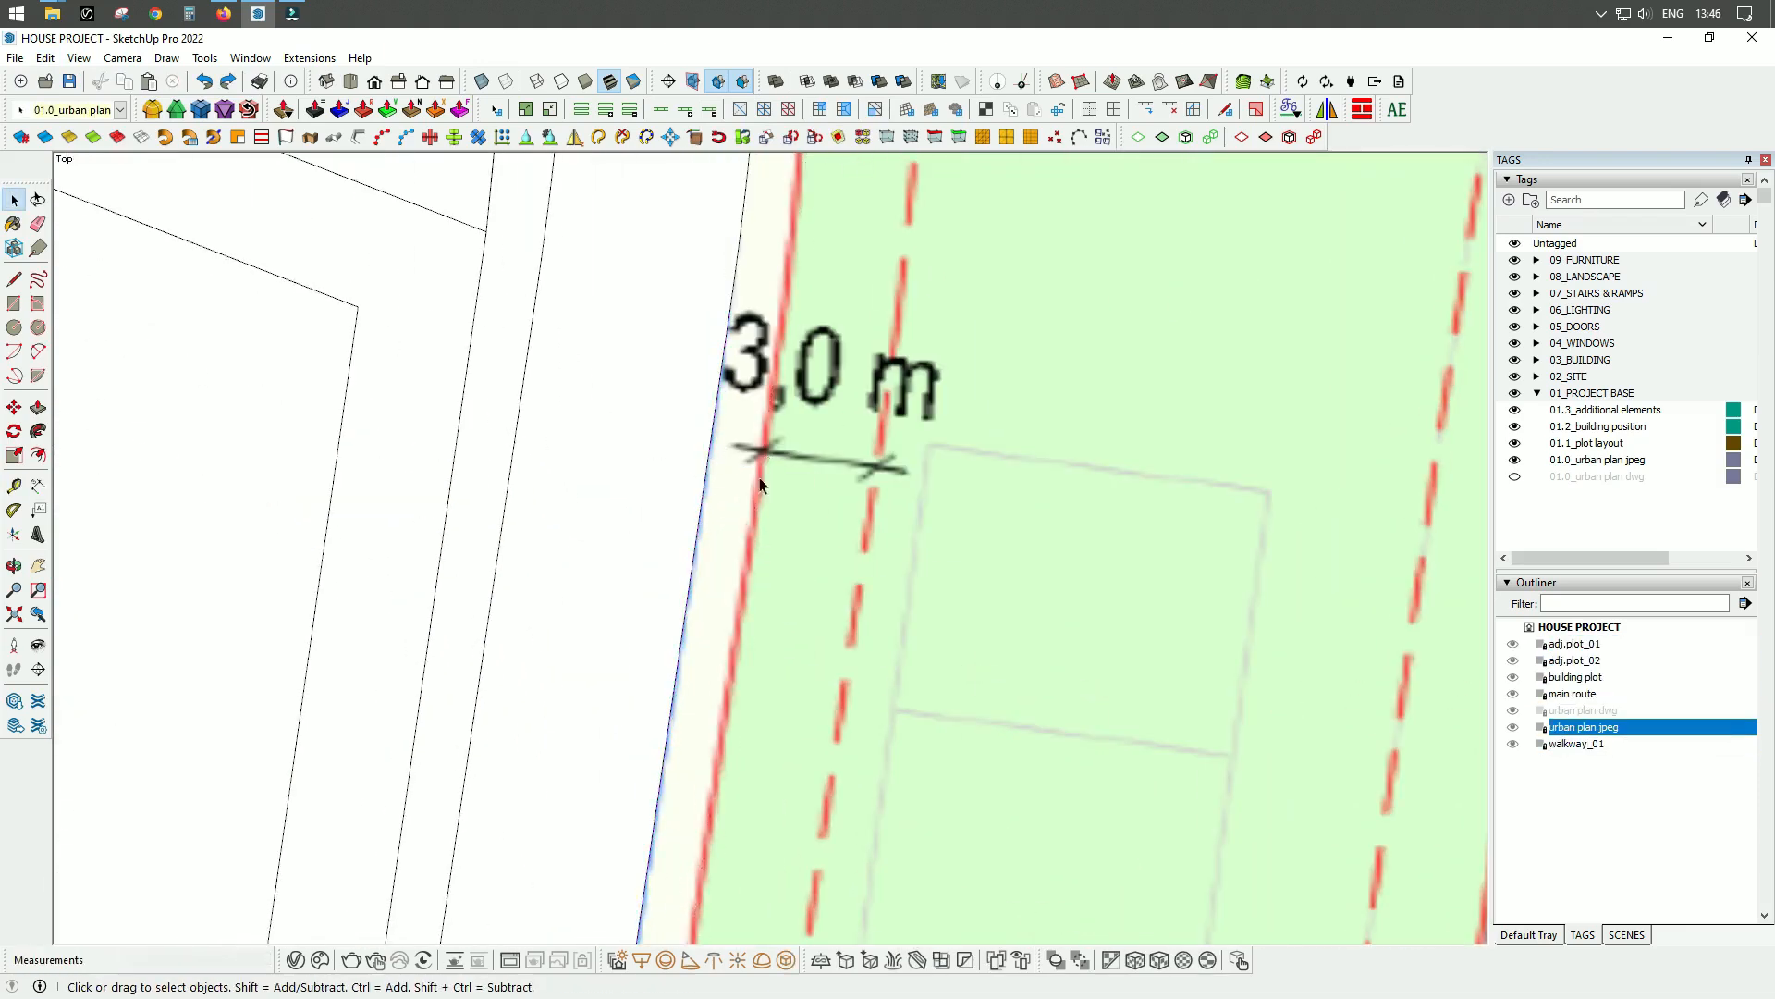
scroll(760, 486, "down", 3)
right_click(755, 483)
left_click(801, 539)
double_click(751, 470)
left_click(781, 504)
Select the main route's outer eastern edges and offset them outward.
left_click(763, 586, "ctrl")
left_click(384, 814, "ctrl")
left_click(716, 709, "ctrl")
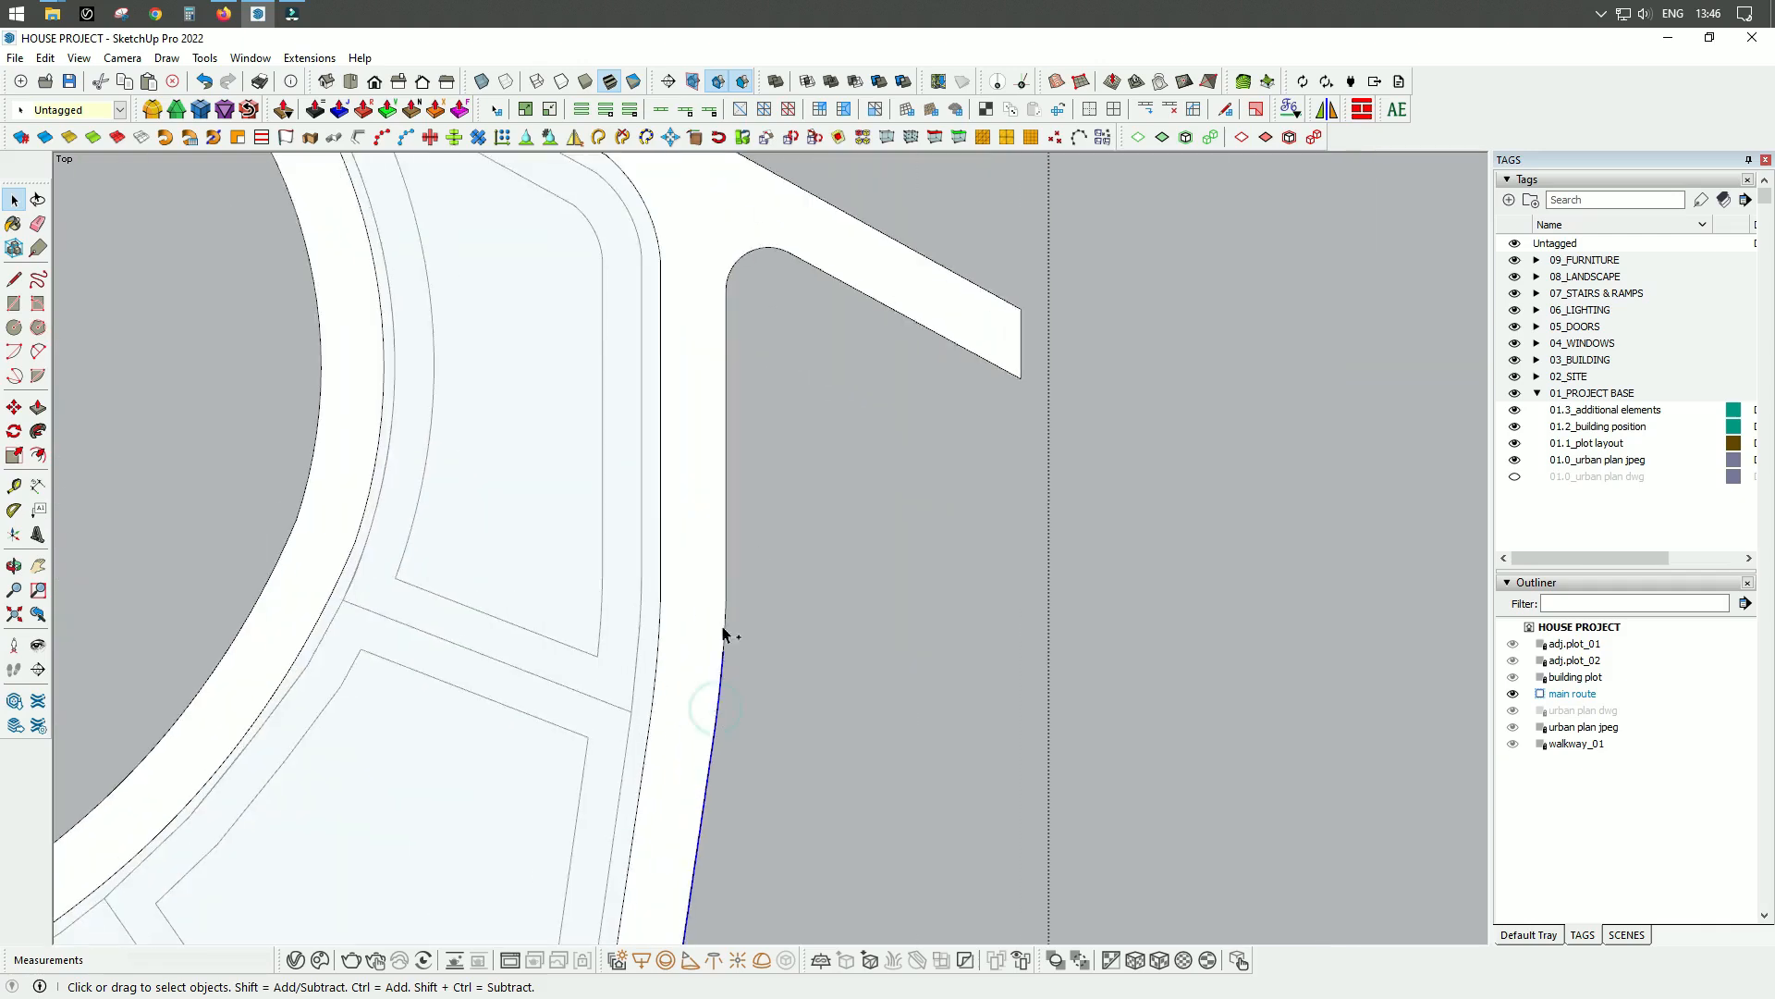
key("Return")
Select all the offset outer walkway edges along the main route's eastern and southern sides and cut them from the group.
key("space")
scroll(758, 356, "down", 3)
scroll(811, 225, "up", 2)
left_click(814, 219)
left_click(725, 182, "ctrl")
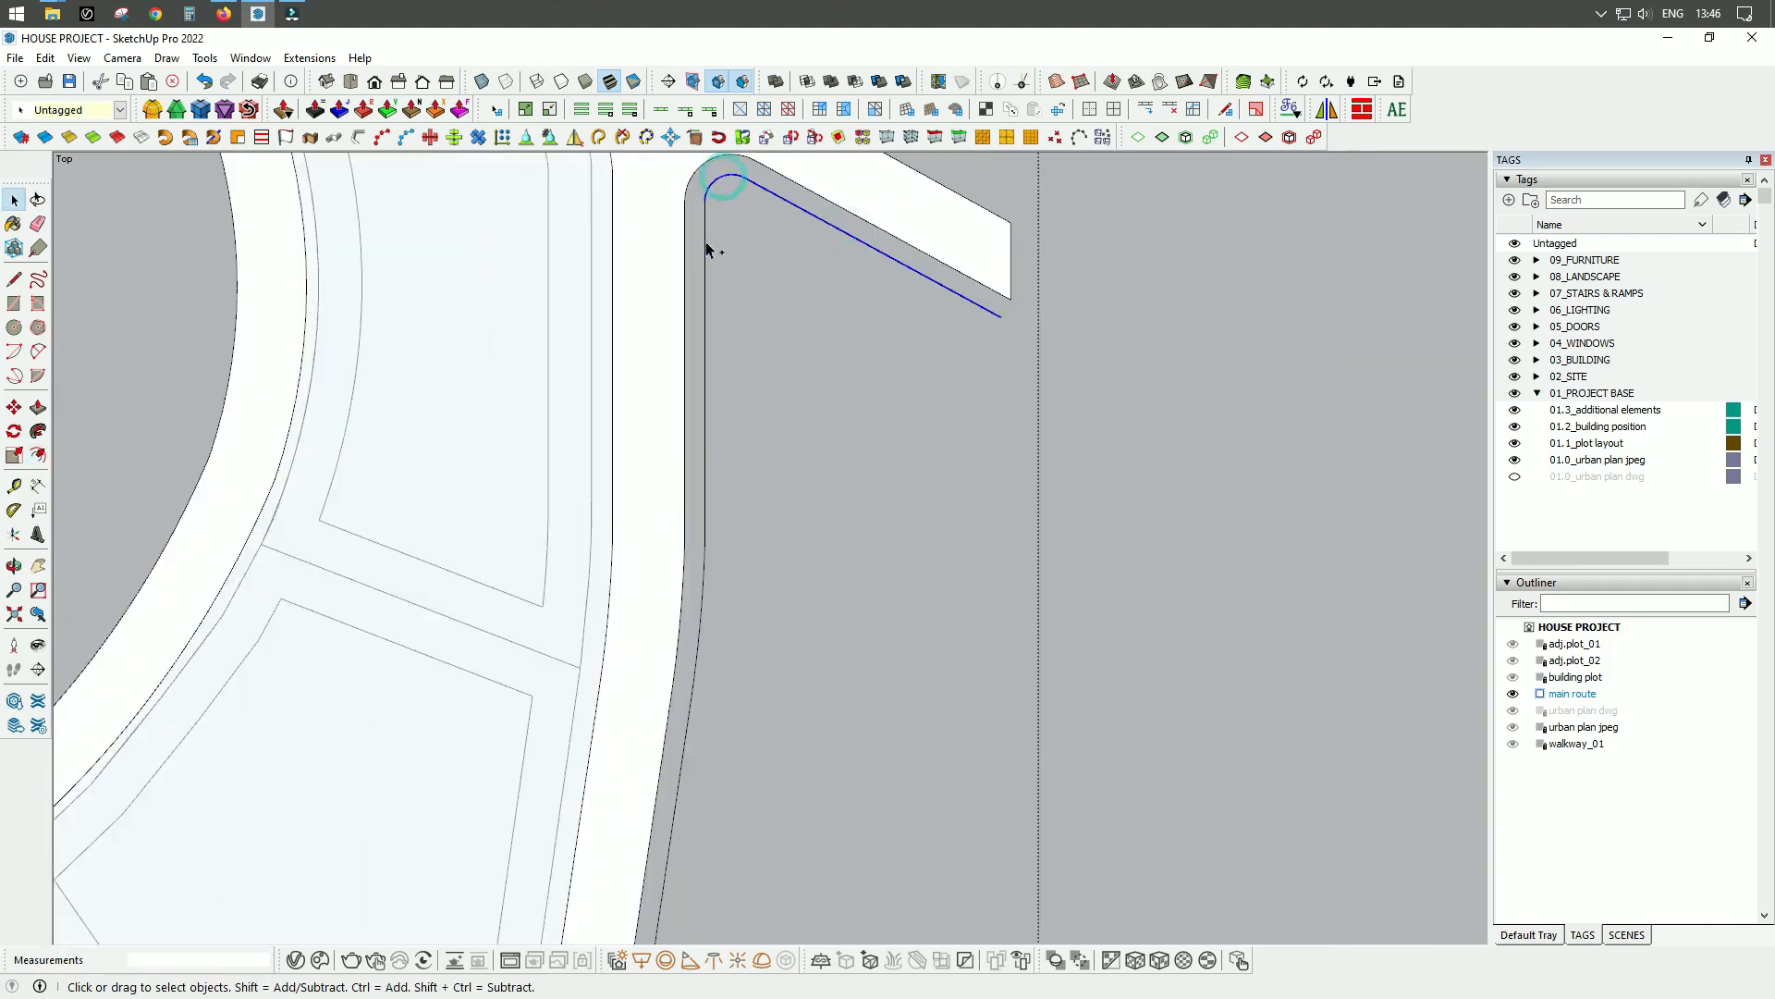
left_click(796, 391, "ctrl")
left_click(792, 598, "ctrl")
scroll(982, 423, "down", 5)
scroll(499, 741, "up", 4)
scroll(490, 763, "up", 2)
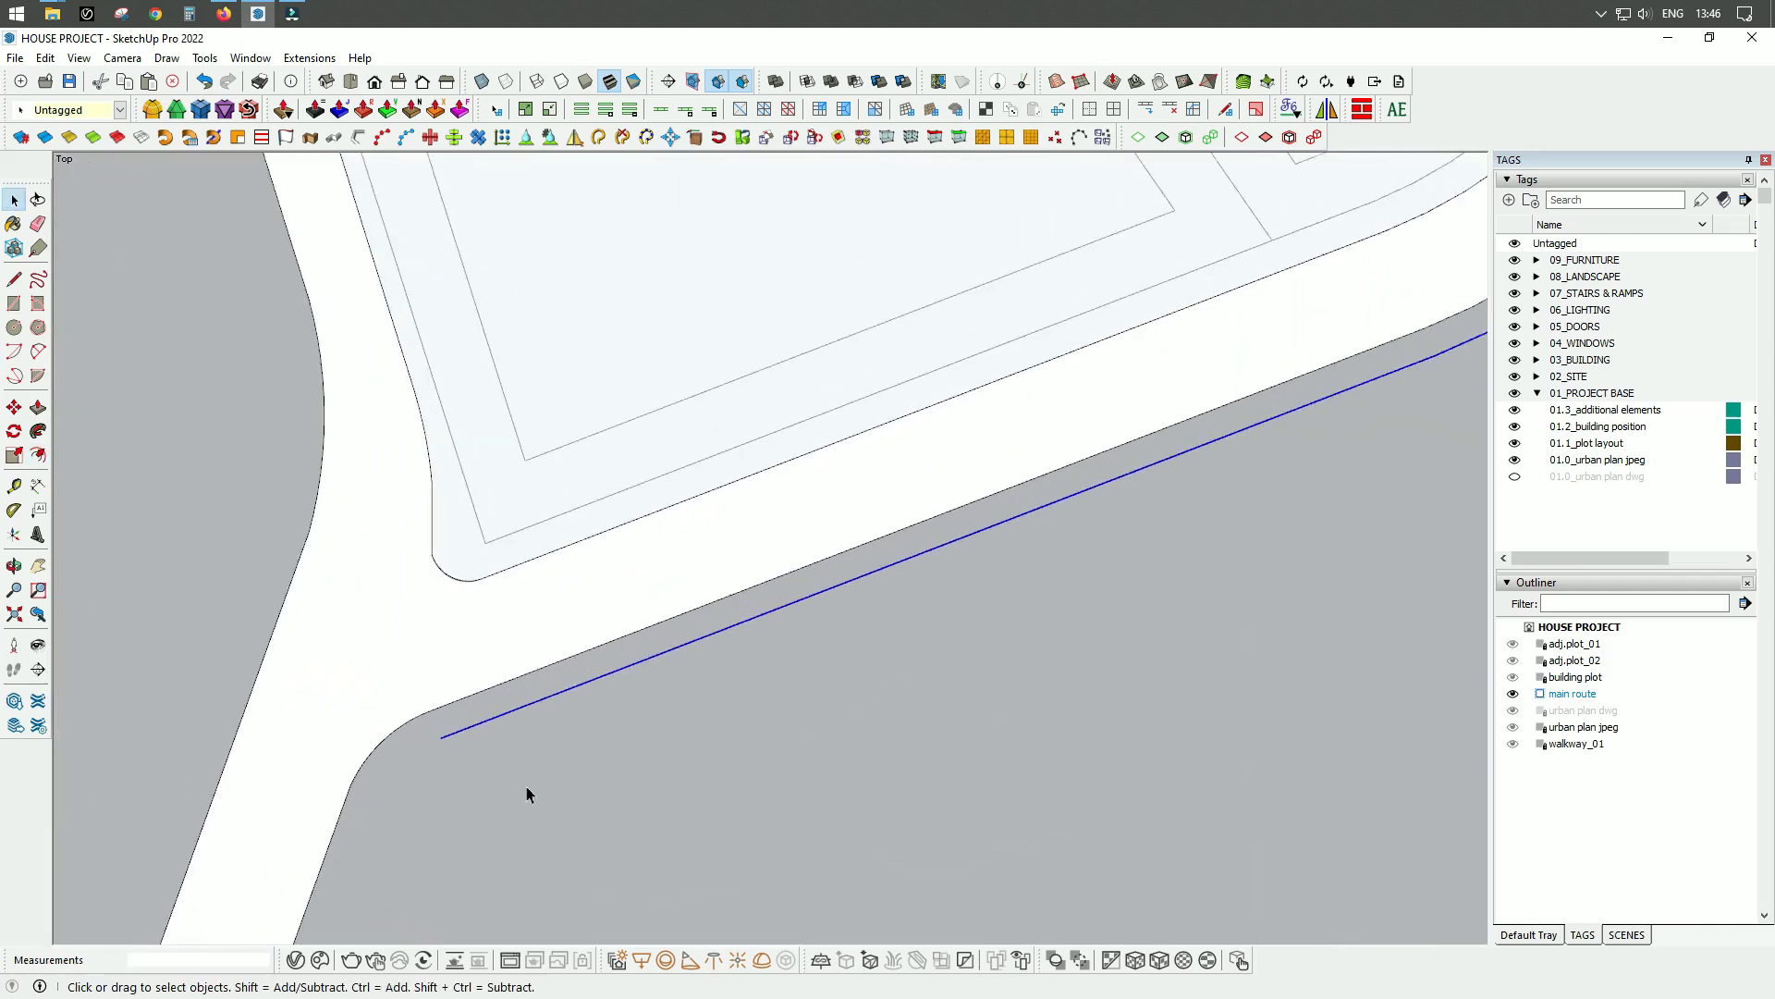
key("ctrl+x")
Place the cut walkway edges in position outside the main route group and offset them back to the route's edge.
scroll(337, 618, "down", 3)
scroll(615, 676, "down", 3)
left_click(712, 700)
scroll(512, 656, "up", 5)
left_click(418, 717)
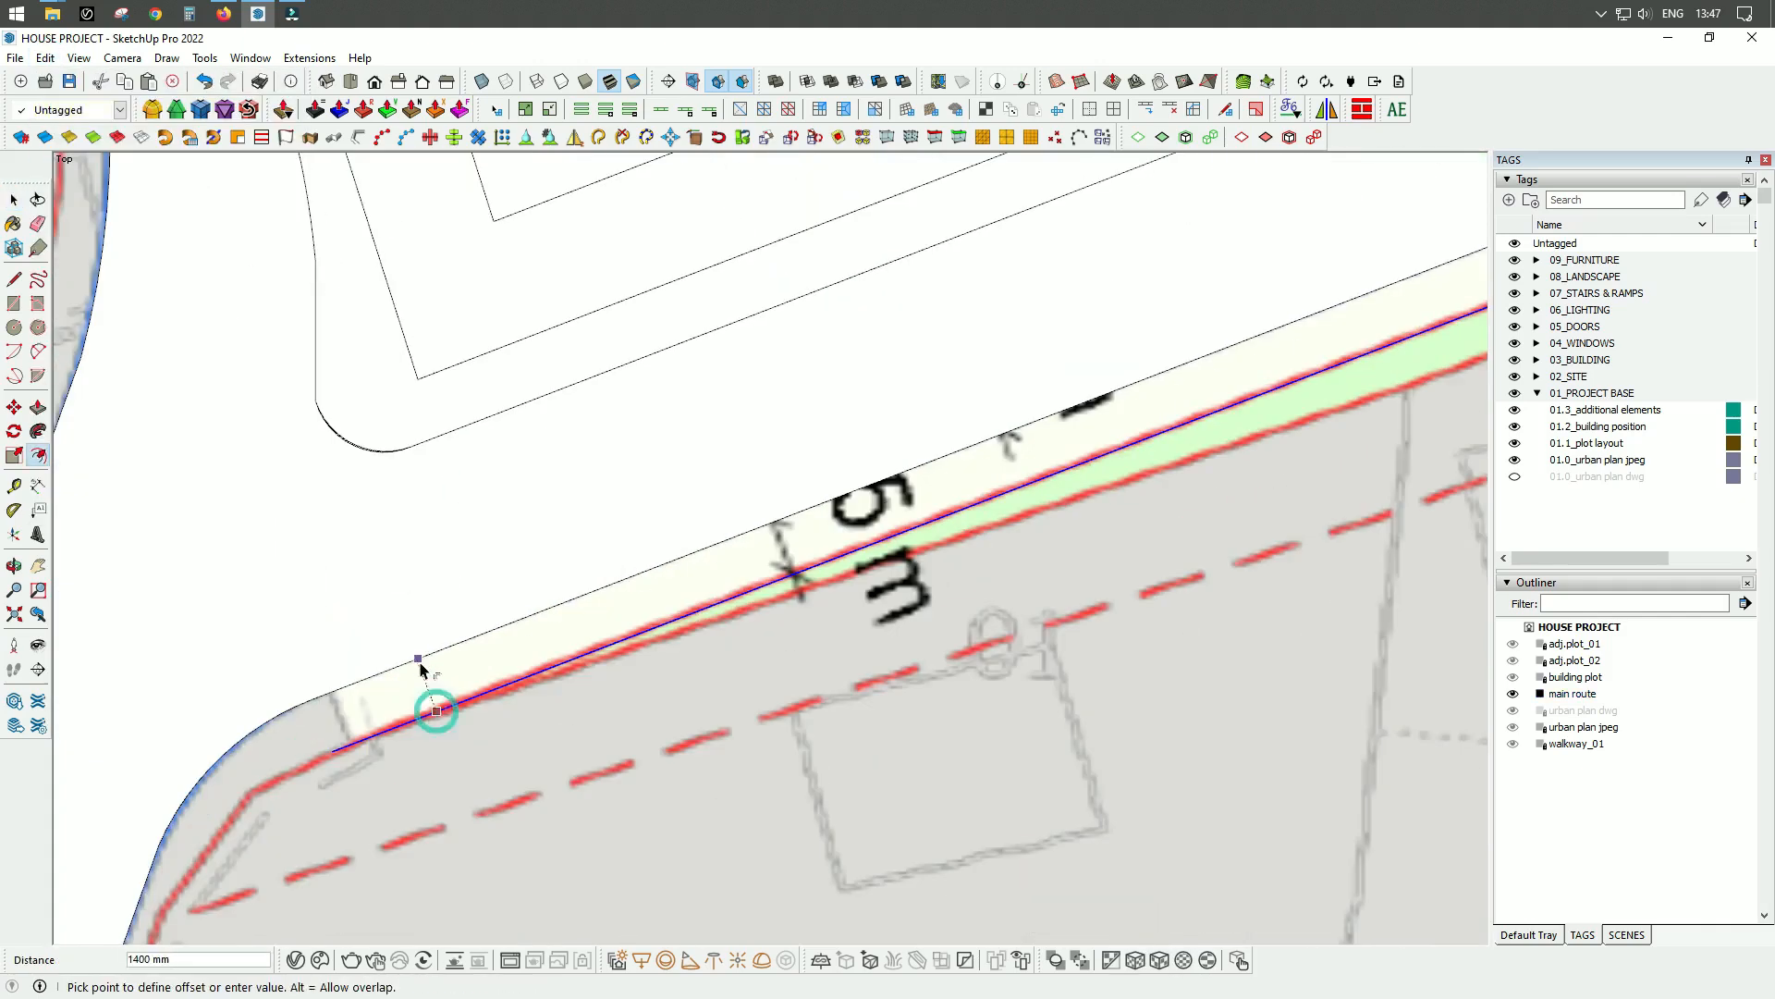
left_click(438, 655)
Draw short lines closing the walkway outline at its south-western and north-eastern ends.
key("l")
scroll(309, 777, "up", 3)
left_click(386, 695)
left_click(347, 588)
scroll(373, 819, "down", 5)
scroll(804, 289, "up", 6)
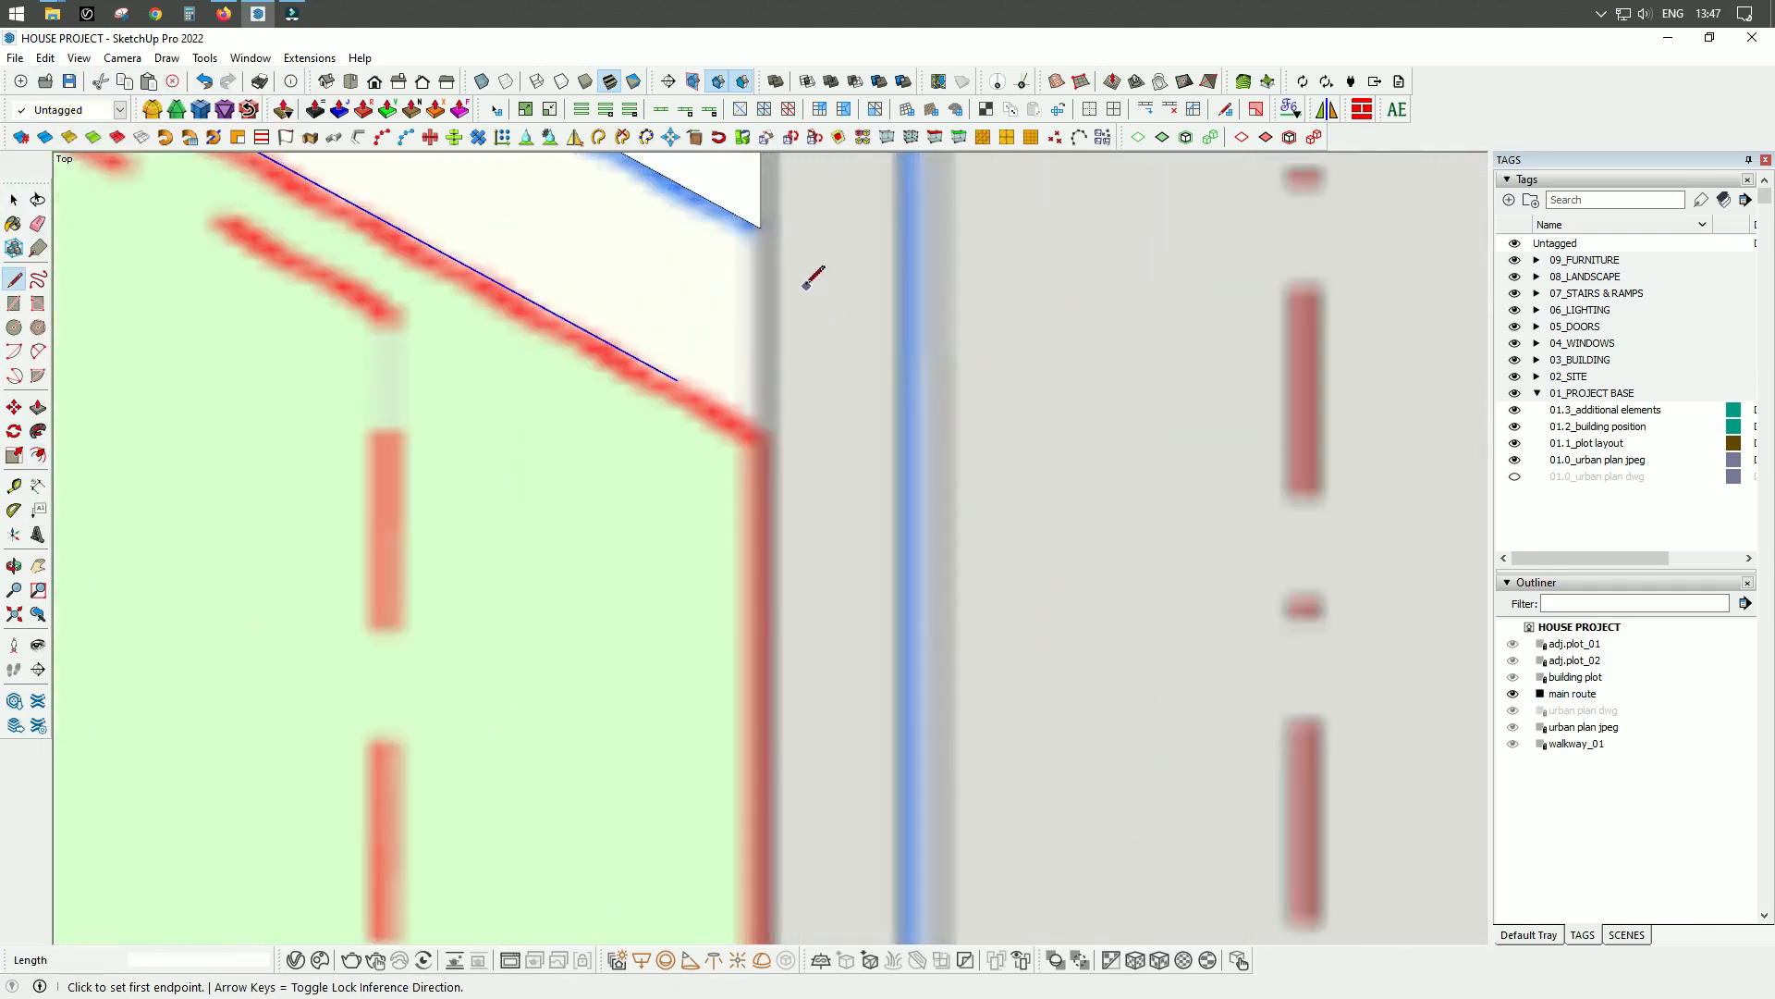
left_click(760, 421)
scroll(788, 370, "down", 6)
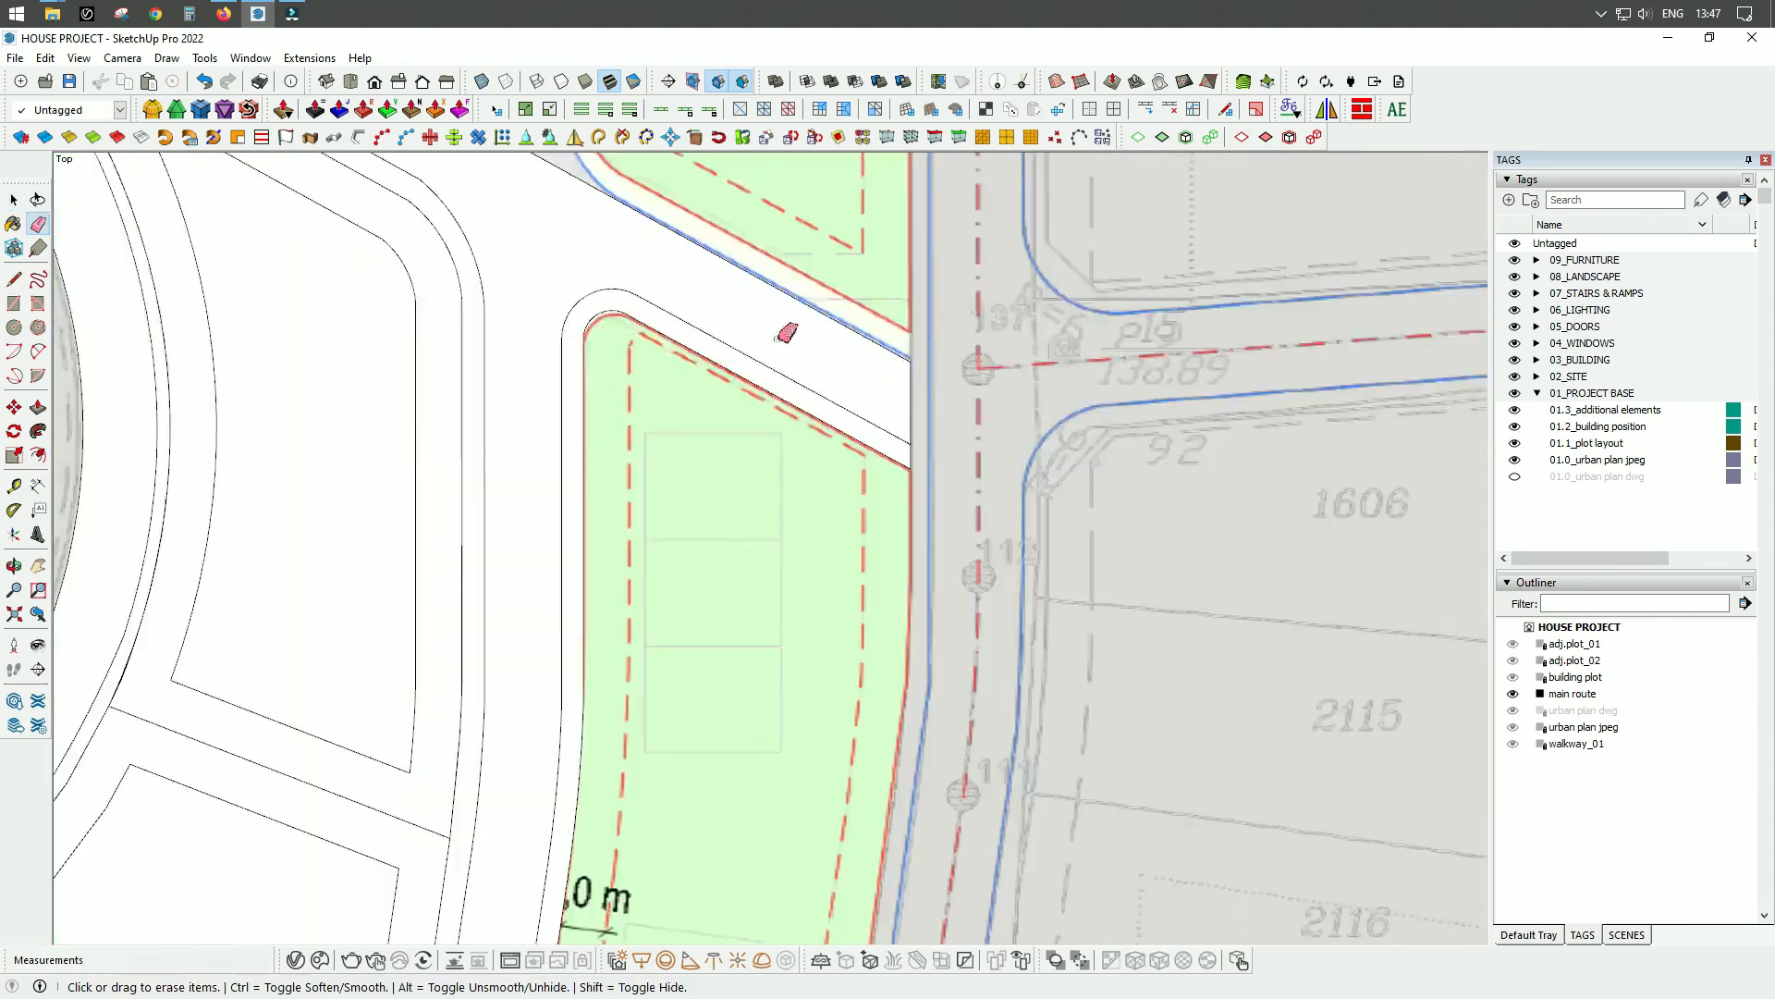
Group the closed walkway as walkway_02 on the 01.3_additional elements tag and lock the main route group.
key("space")
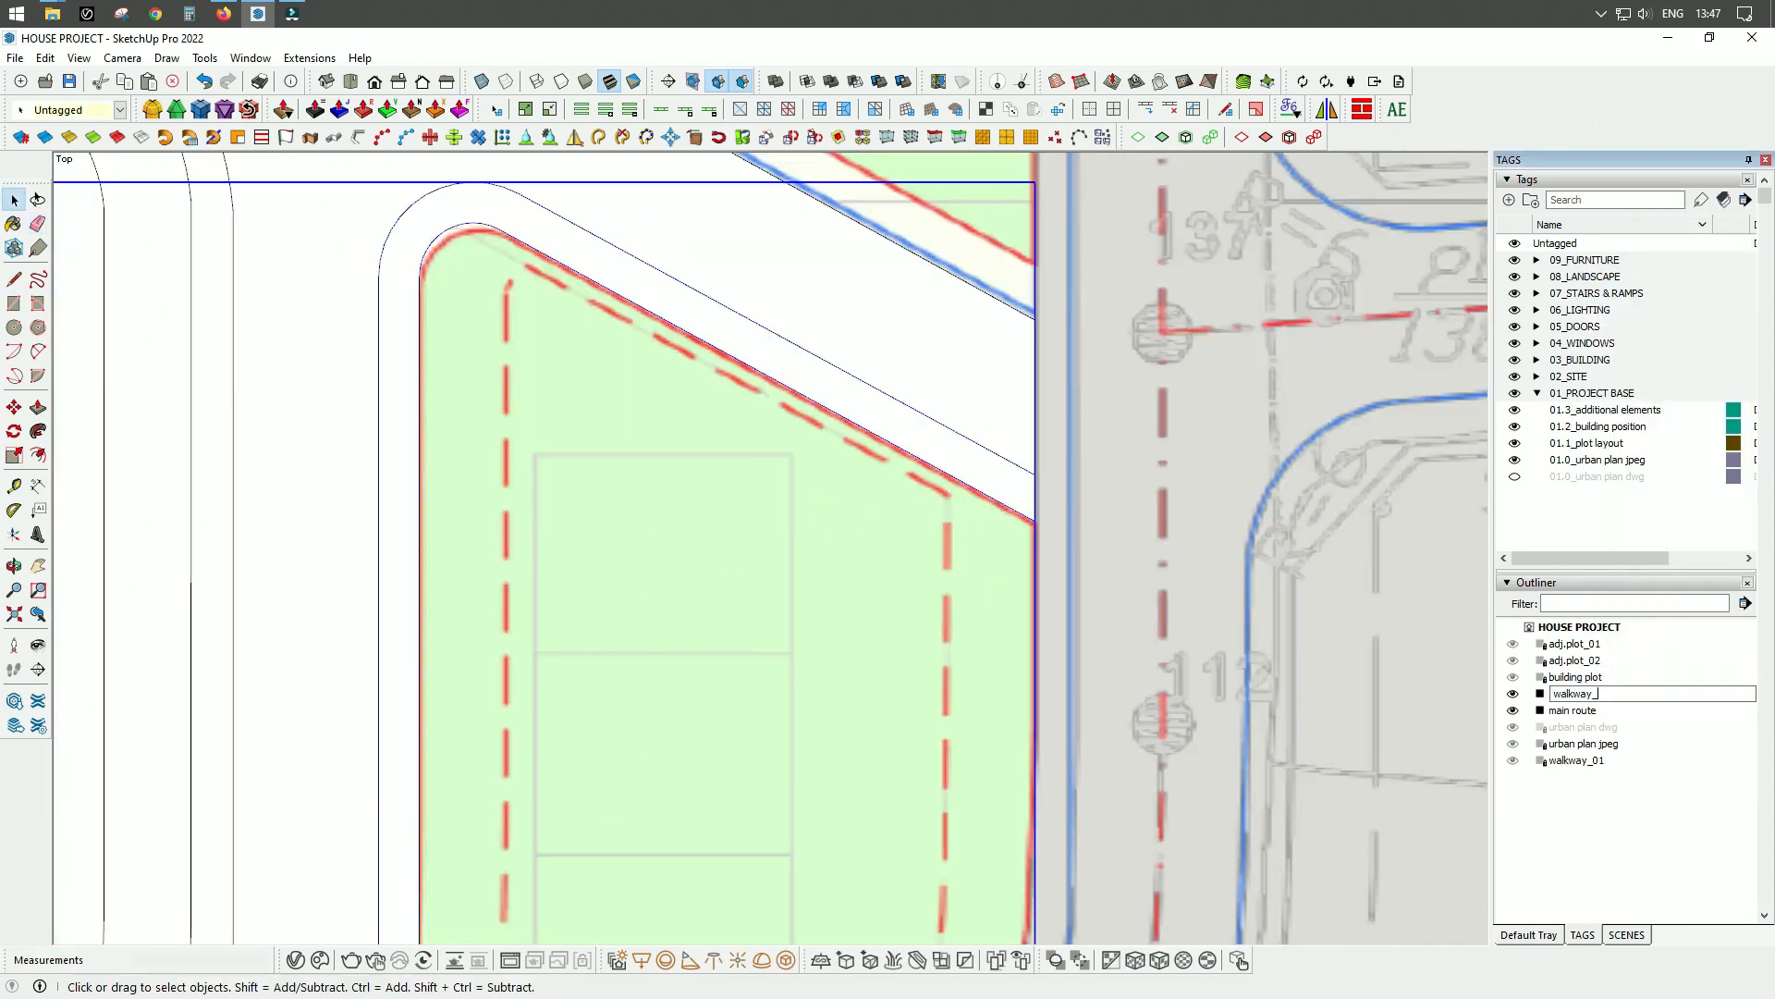
scroll(744, 315, "down", 8)
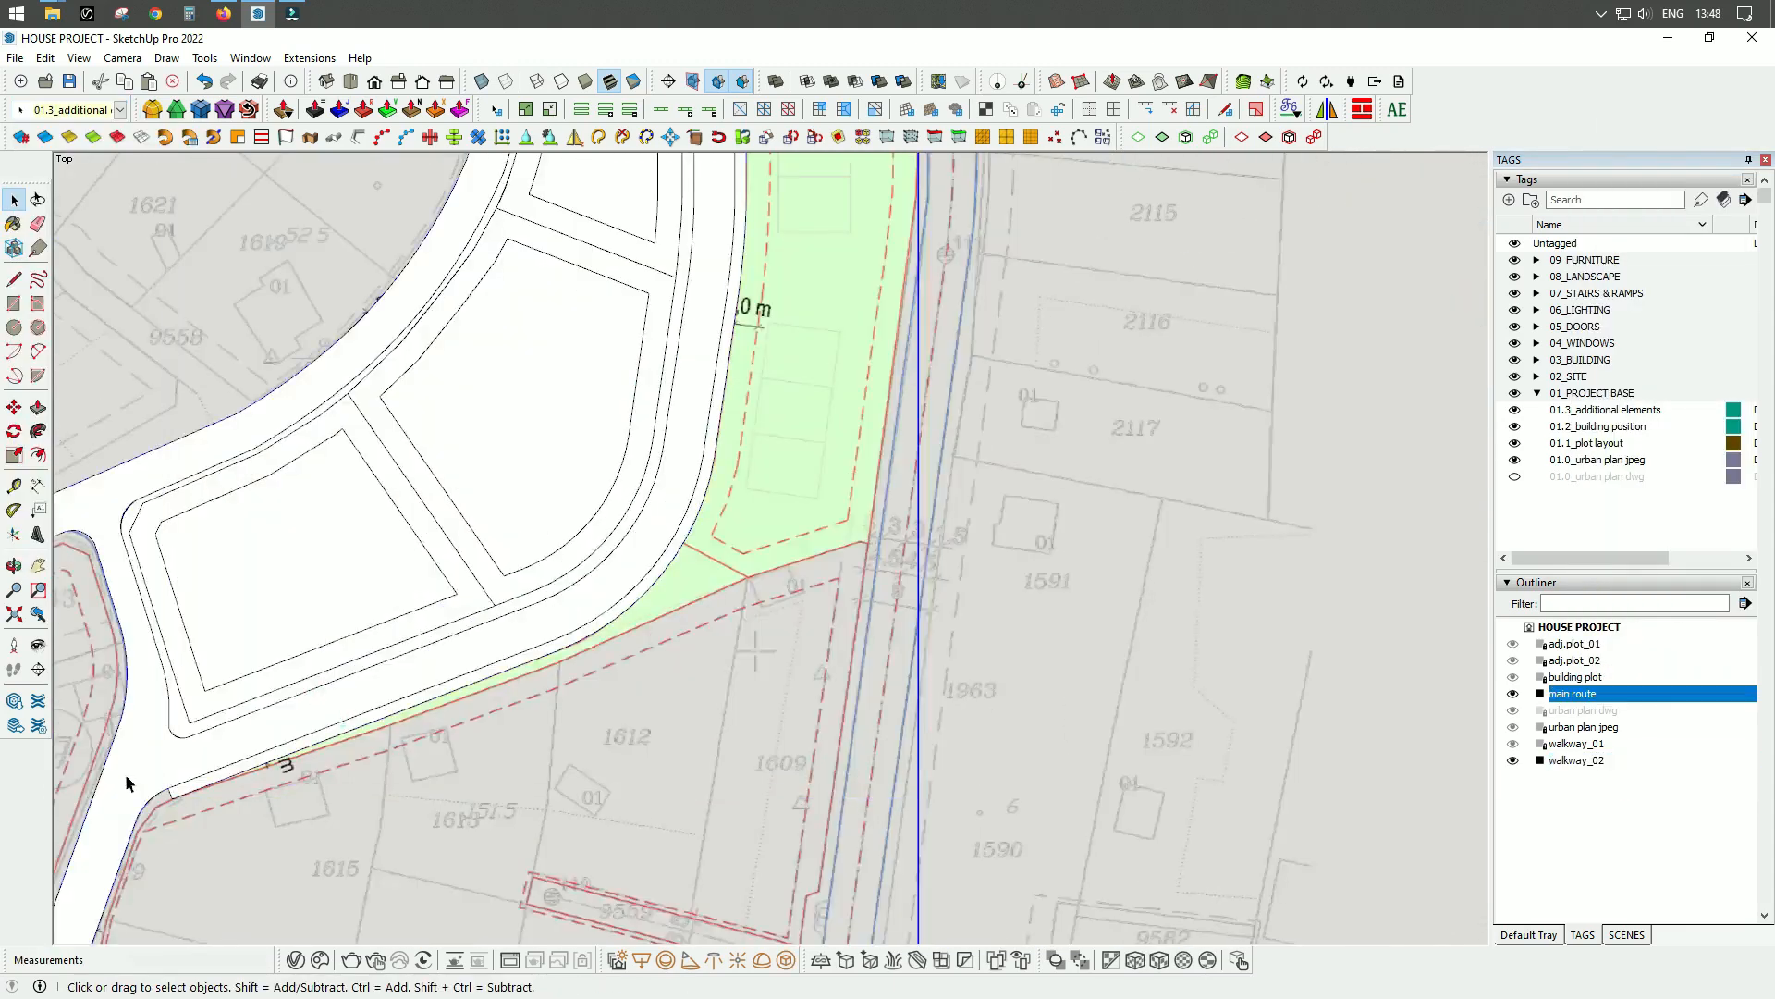
scroll(544, 312, "up", 8)
scroll(546, 311, "down", 5)
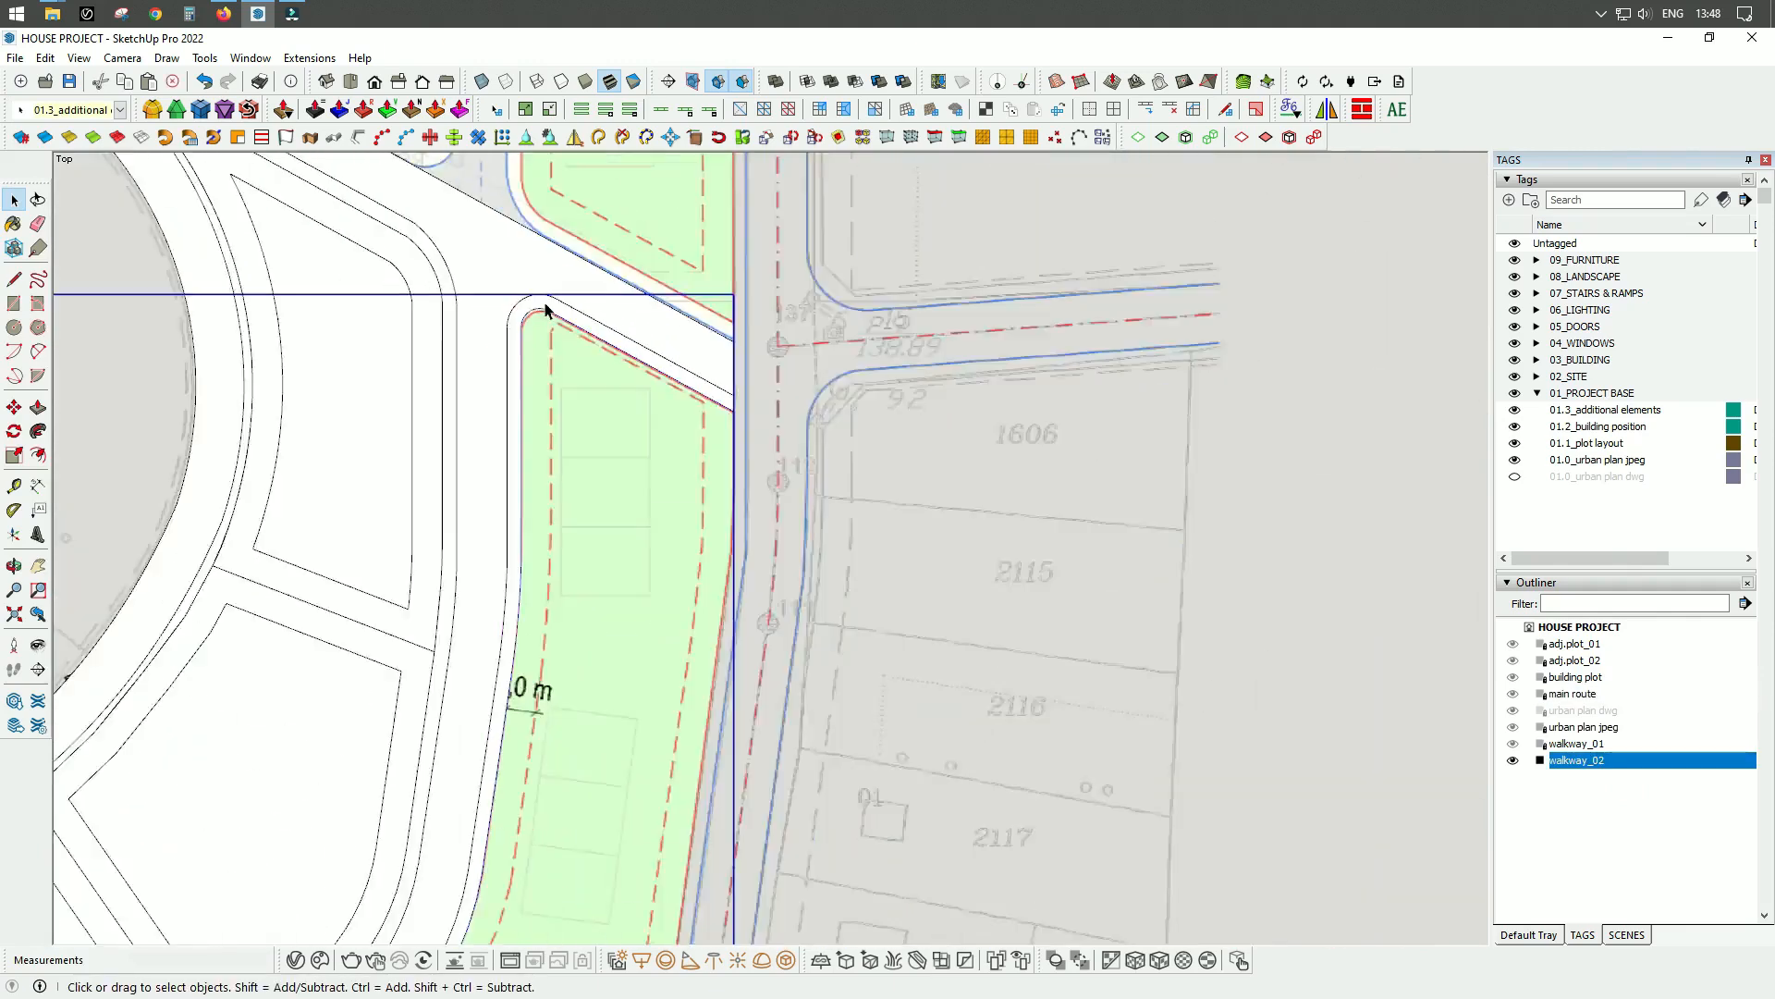
Trace the eastern green plot's northern edge with a line and its rounded north-western corner with an arc.
key("l")
scroll(719, 407, "up", 7)
left_click(797, 475)
scroll(797, 475, "down", 4)
scroll(504, 310, "up", 7)
left_click(289, 379)
scroll(350, 304, "up", 4)
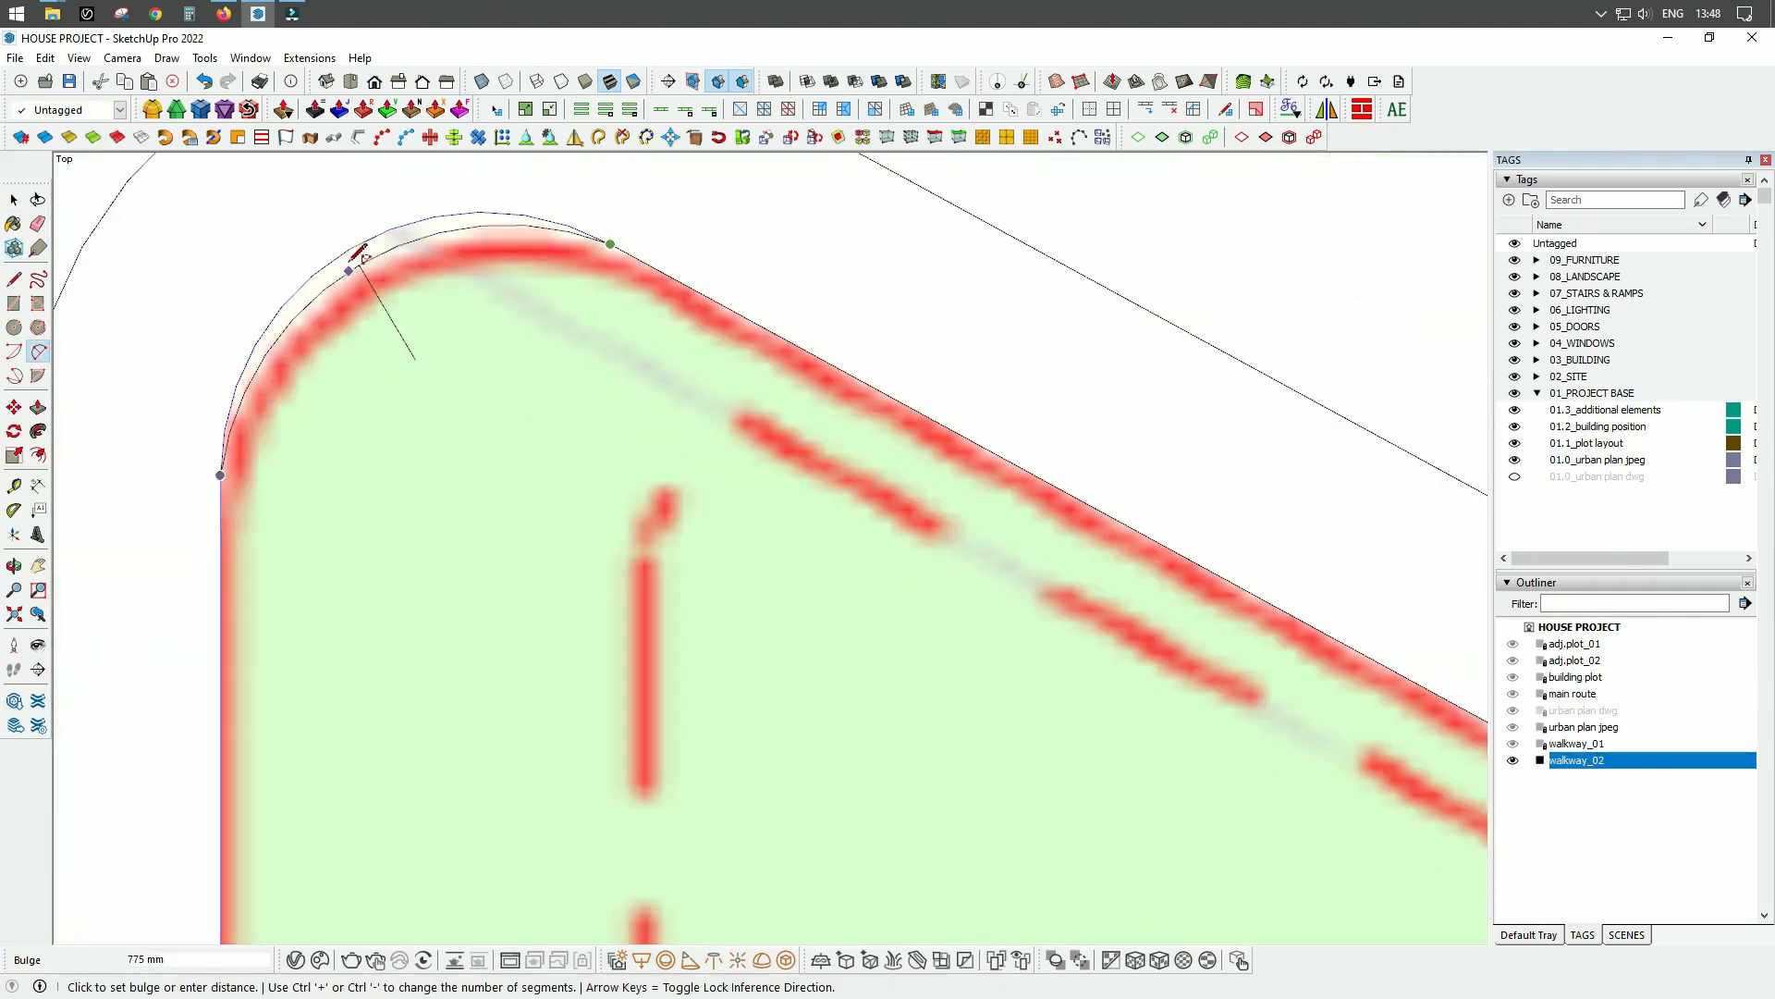
left_click(356, 262)
Trace the green plot's western edge down along walkway_02, using lines for the straight parts and arcs for the slight bends.
key("l")
left_click(507, 317)
left_click(657, 607)
key("a")
left_click(657, 607)
scroll(752, 549, "up", 6)
left_click(717, 512)
left_click(727, 317)
key("l")
left_click(708, 499)
scroll(834, 298, "down", 7)
key("a")
scroll(846, 486, "up", 3)
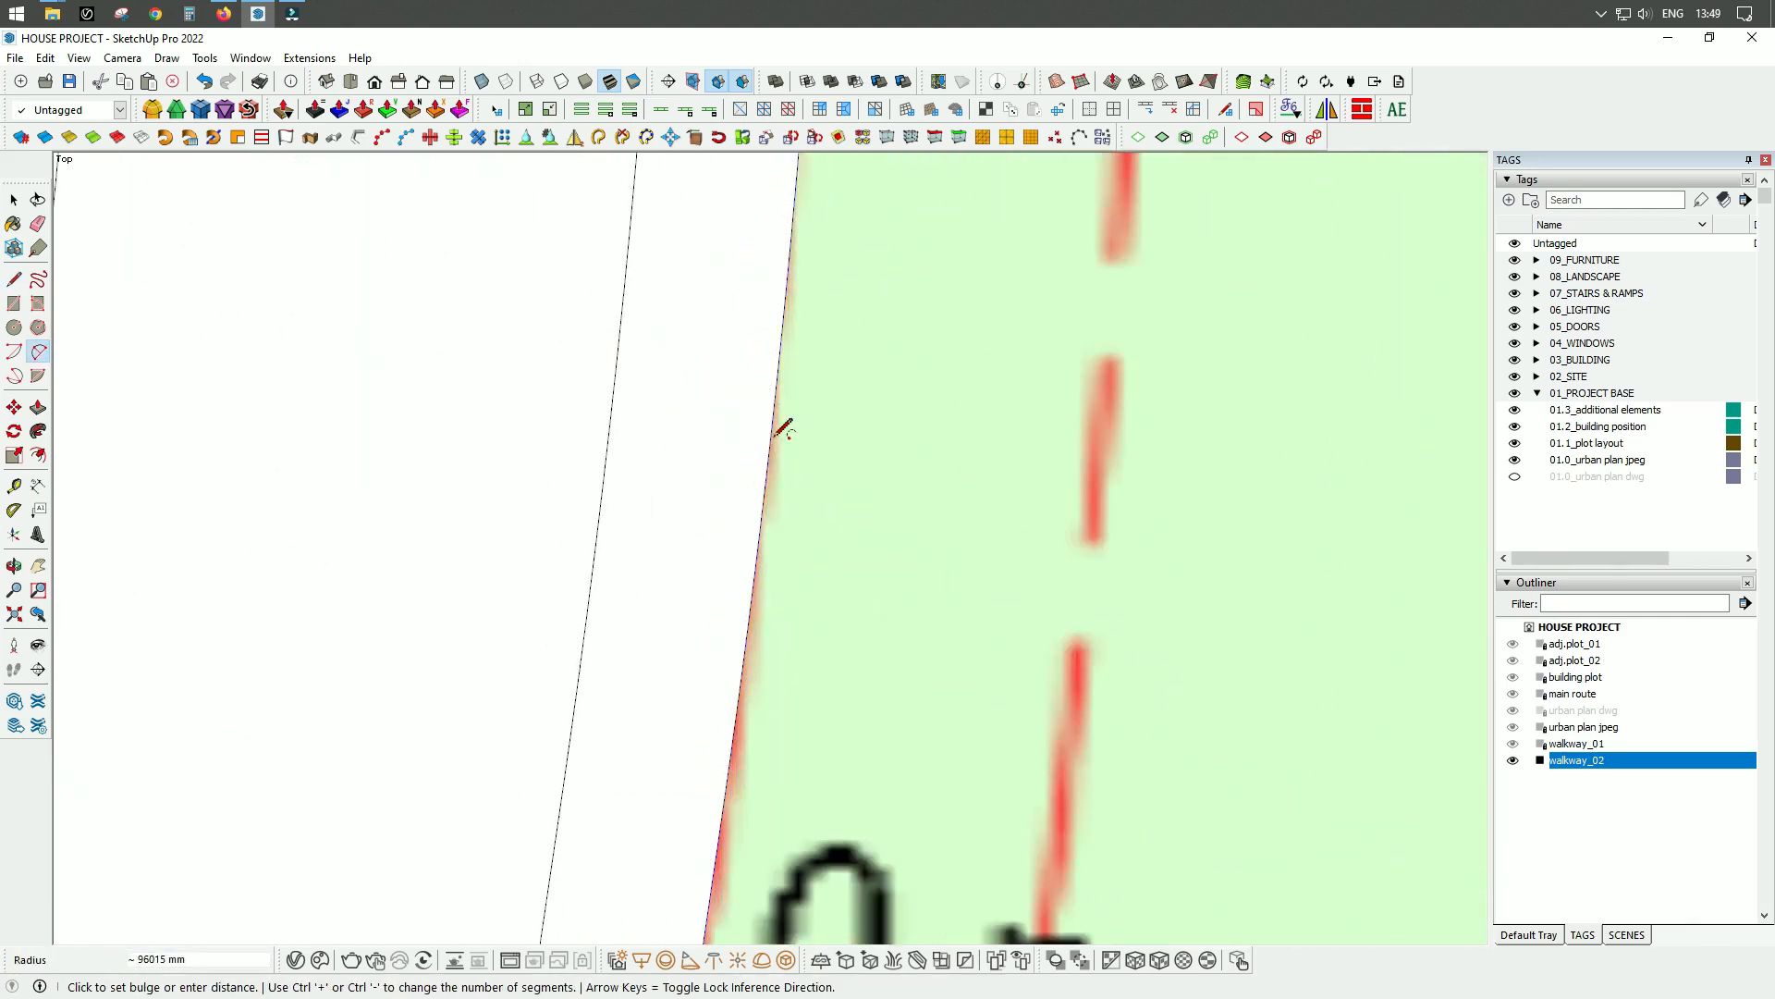
left_click(814, 499)
Trace the upper part of the green plot's curved south-western edge with arcs following the walkway.
scroll(817, 505, "down", 3)
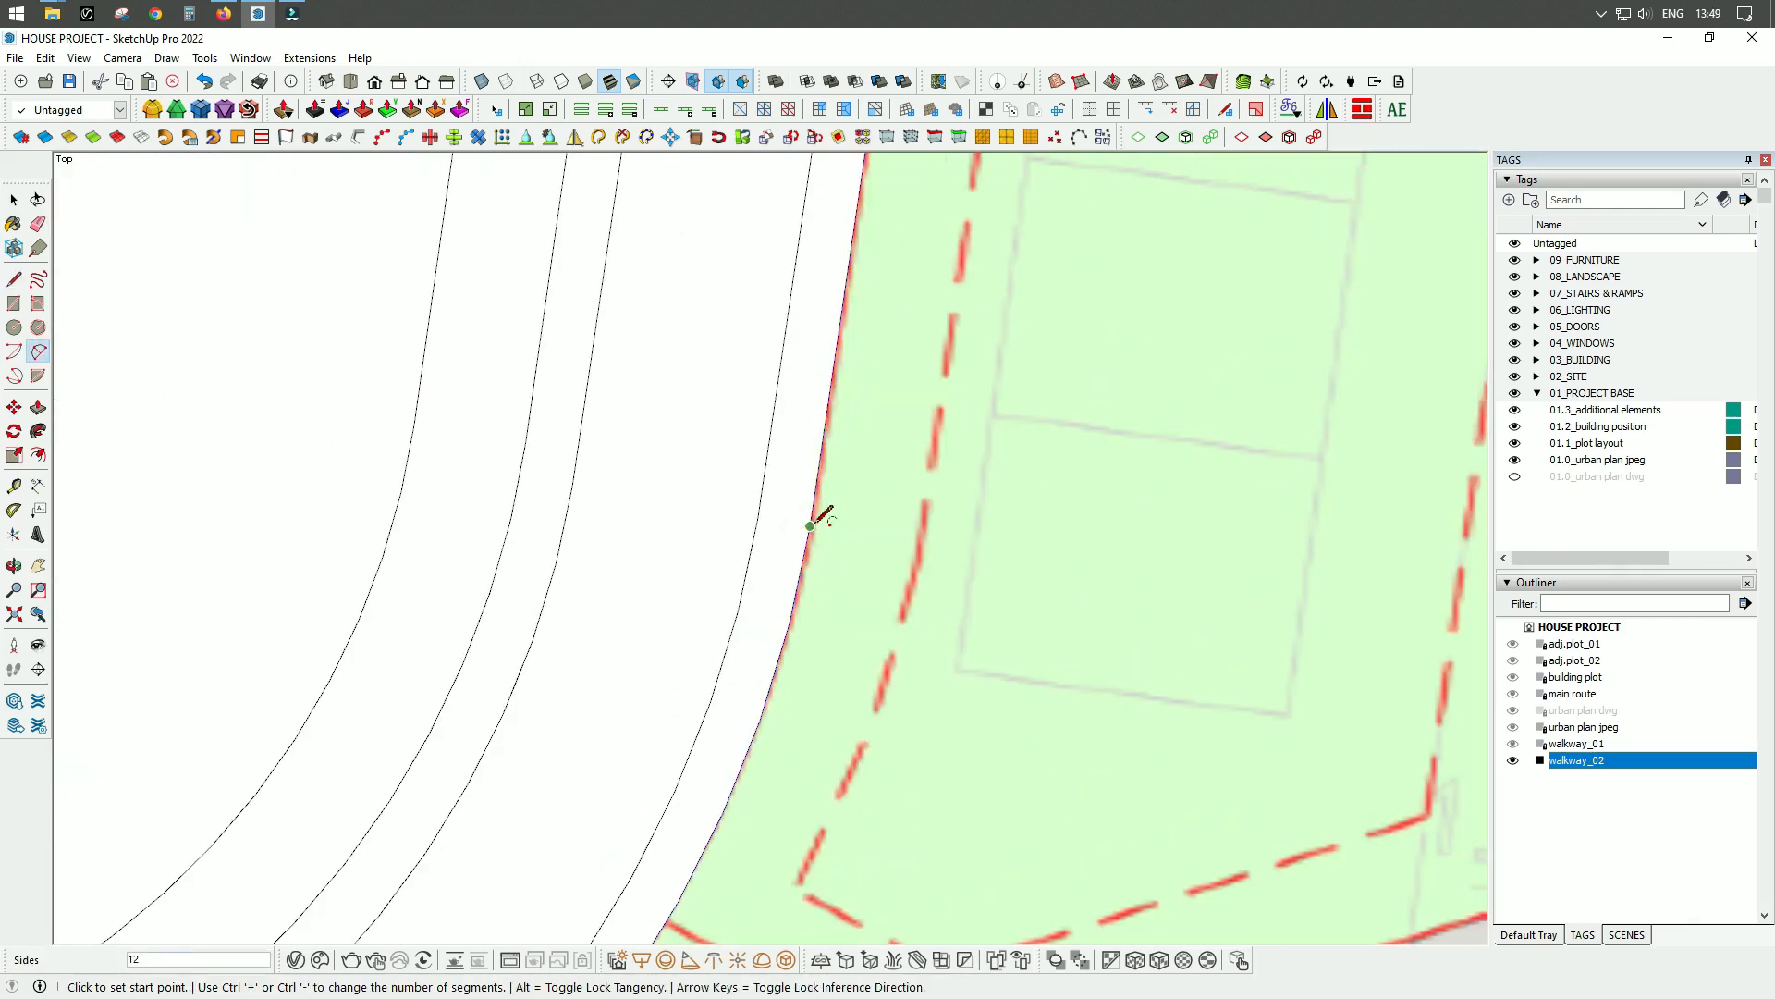
left_click(810, 526)
scroll(806, 532, "down", 6)
left_click(702, 654)
scroll(1110, 179, "up", 3)
scroll(1044, 305, "down", 4)
left_click(1050, 191)
left_click(954, 486)
scroll(1017, 324, "up", 5)
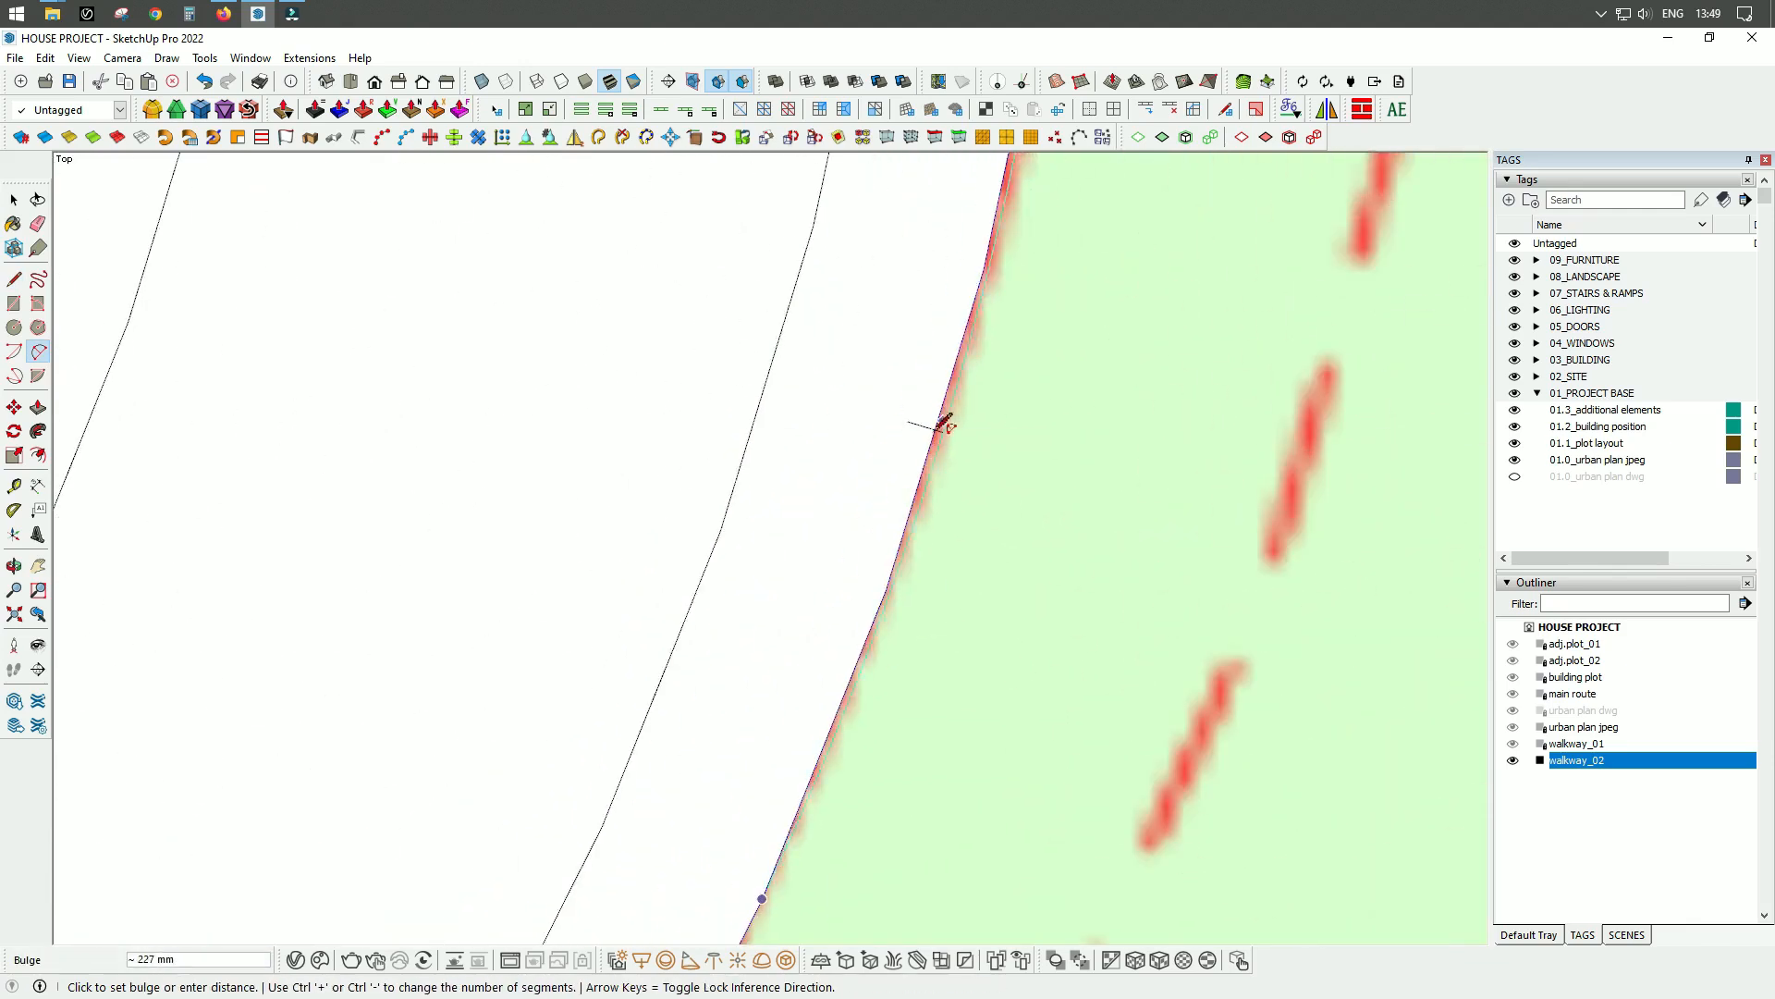
left_click(859, 624)
Continue the arcs along the lower part of the curved edge toward the narrow southern strip.
left_click(754, 626)
scroll(817, 490, "up", 4)
left_click(721, 568)
left_click(596, 792)
scroll(596, 793, "down", 4)
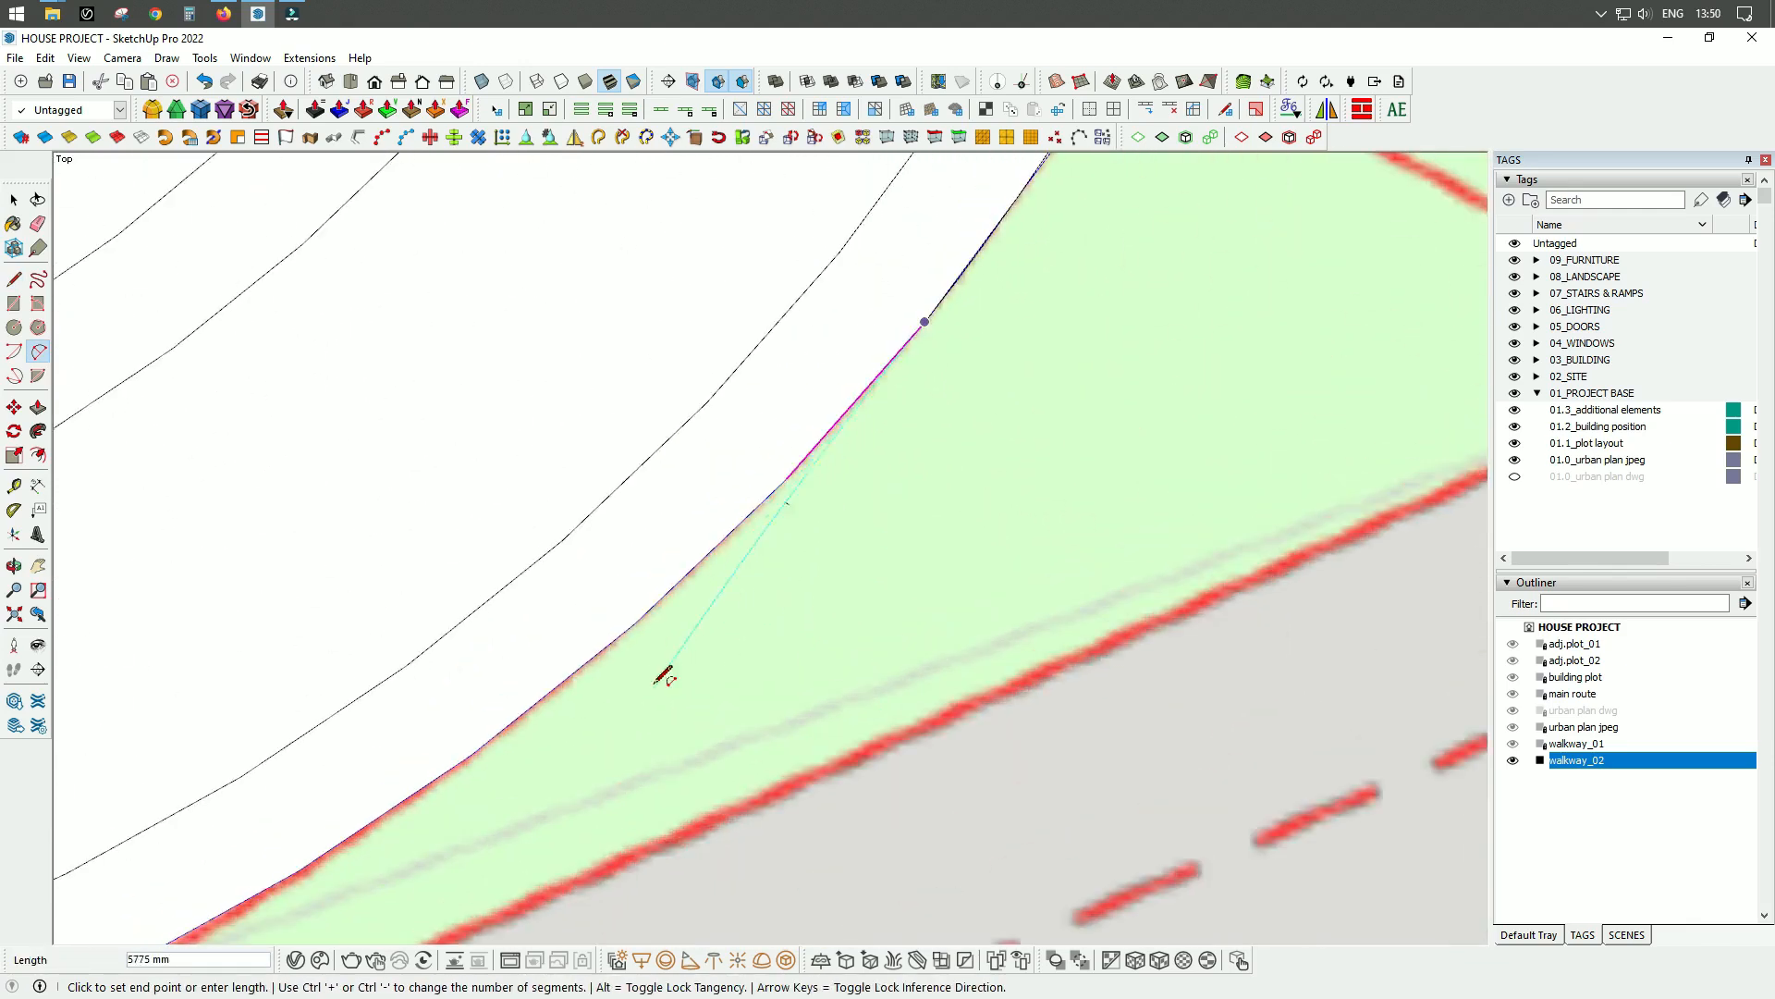
left_click(613, 650)
scroll(786, 508, "up", 3)
left_click(753, 472)
scroll(1027, 204, "down", 4)
Trace the plot's remaining walkway edge with straight lines down to the narrow strip's south-western tip.
key("l")
left_click(844, 345)
scroll(707, 537, "up", 3)
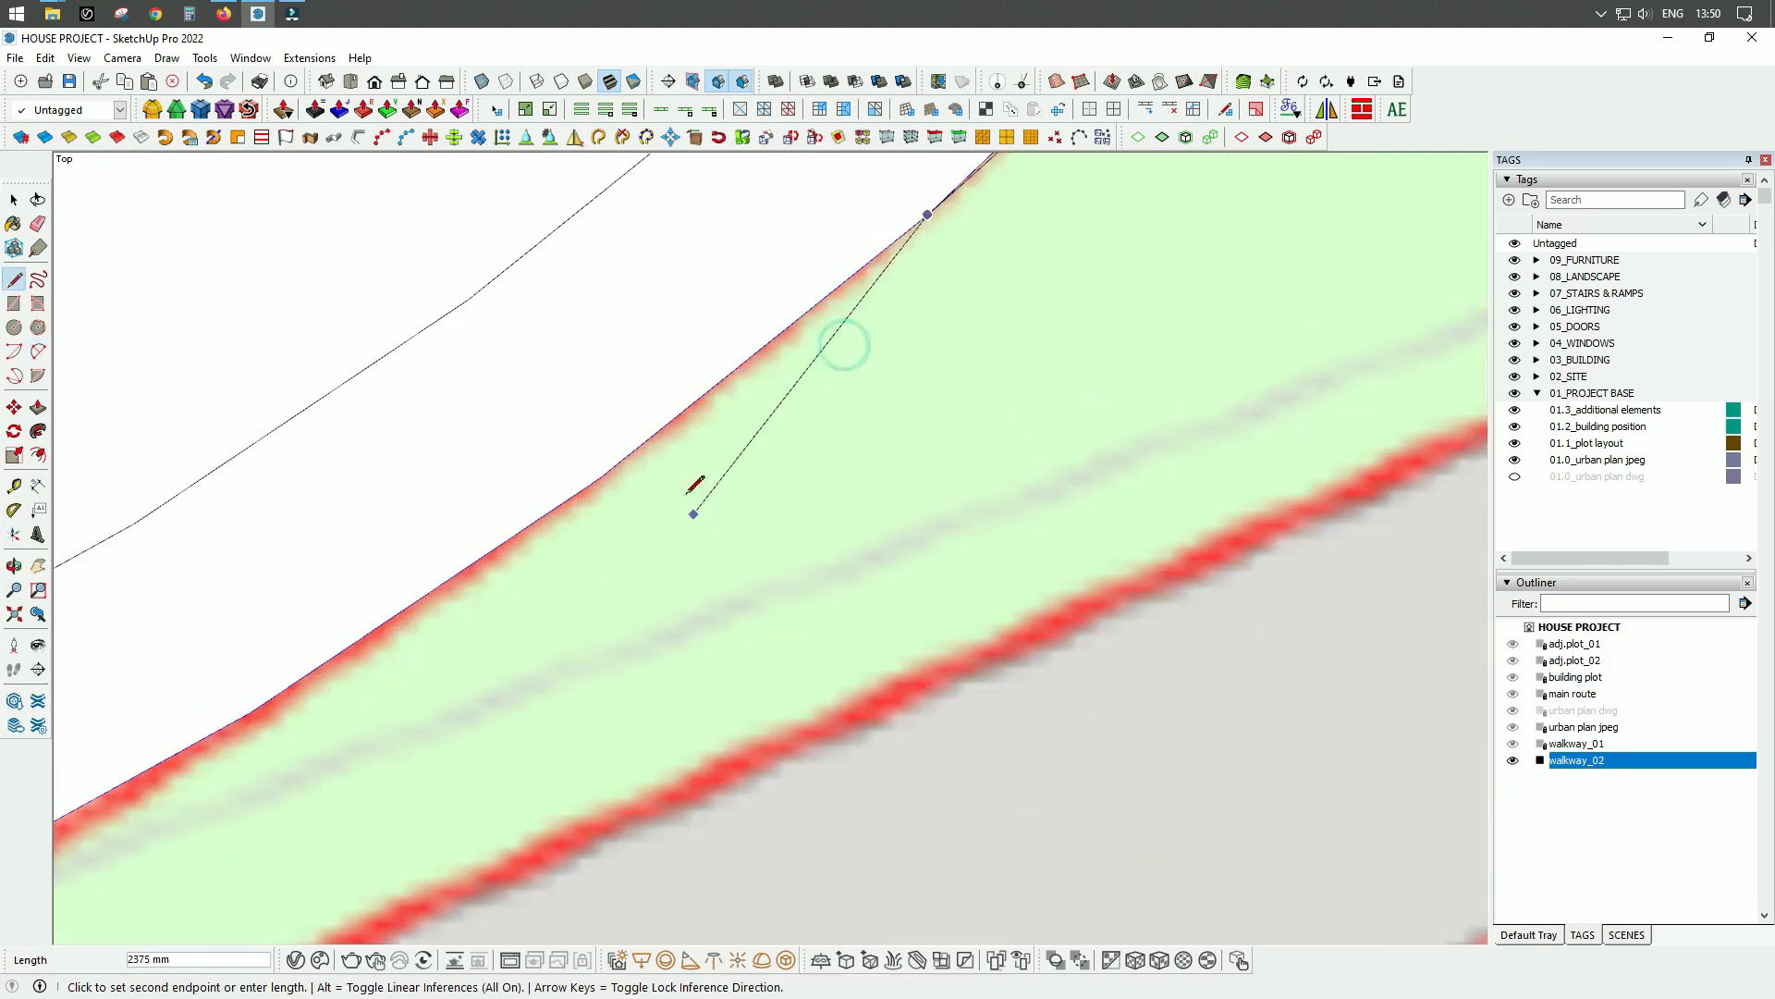
left_click(600, 470)
left_click(394, 607)
scroll(969, 343, "down", 2)
scroll(592, 471, "down", 6)
scroll(814, 495, "up", 3)
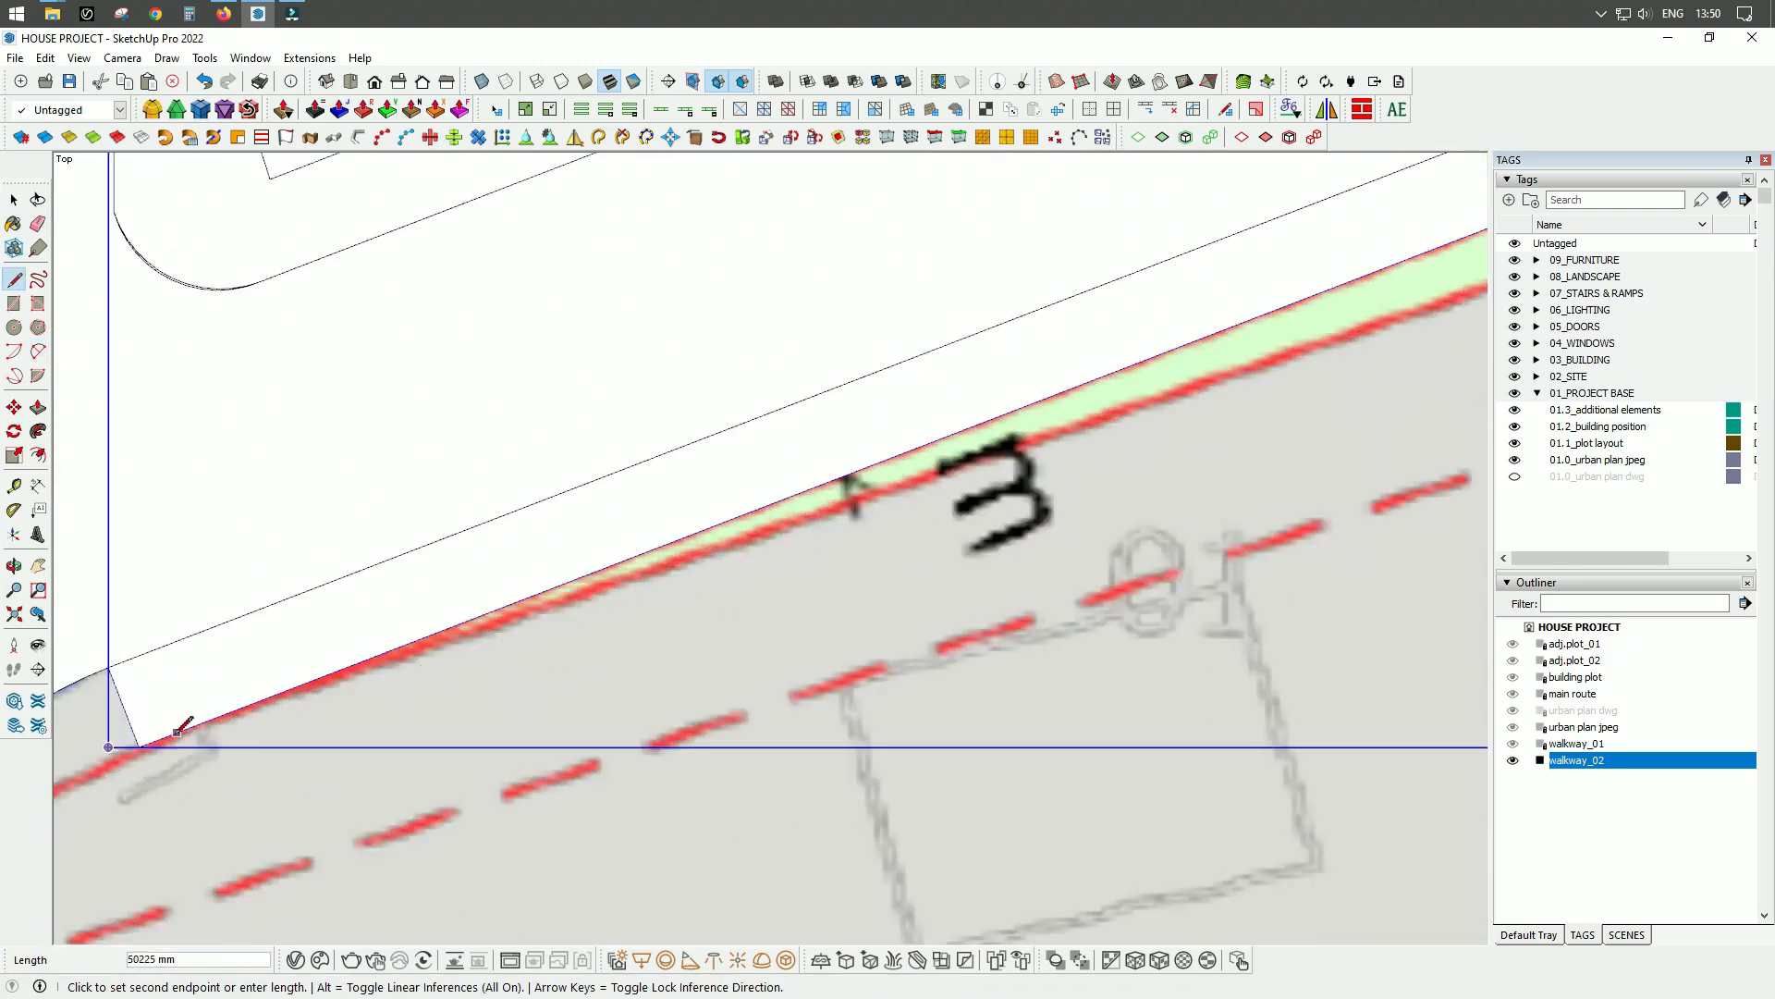
Trace the green plot's southern and eastern boundaries with lines back to the northern corner, closing the outline.
scroll(647, 601, "down", 3)
scroll(534, 530, "up", 6)
left_click(785, 400)
scroll(296, 706, "down", 6)
scroll(706, 514, "up", 6)
left_click(702, 491)
scroll(583, 477, "down", 5)
scroll(726, 446, "up", 8)
left_click(716, 437)
scroll(768, 438, "down", 5)
scroll(741, 290, "up", 5)
scroll(792, 484, "down", 7)
Group the traced eastern plot, name it adj.plot_03, and assign it a tag.
key("space")
right_click(792, 483)
left_click(855, 572)
type("adj.plot_03")
key("Return")
left_click(102, 110)
left_click(76, 179)
Open the adj.plot_03 group for editing and offset its outline inward.
scroll(644, 527, "down", 5)
double_click(644, 597)
scroll(637, 570, "up", 5)
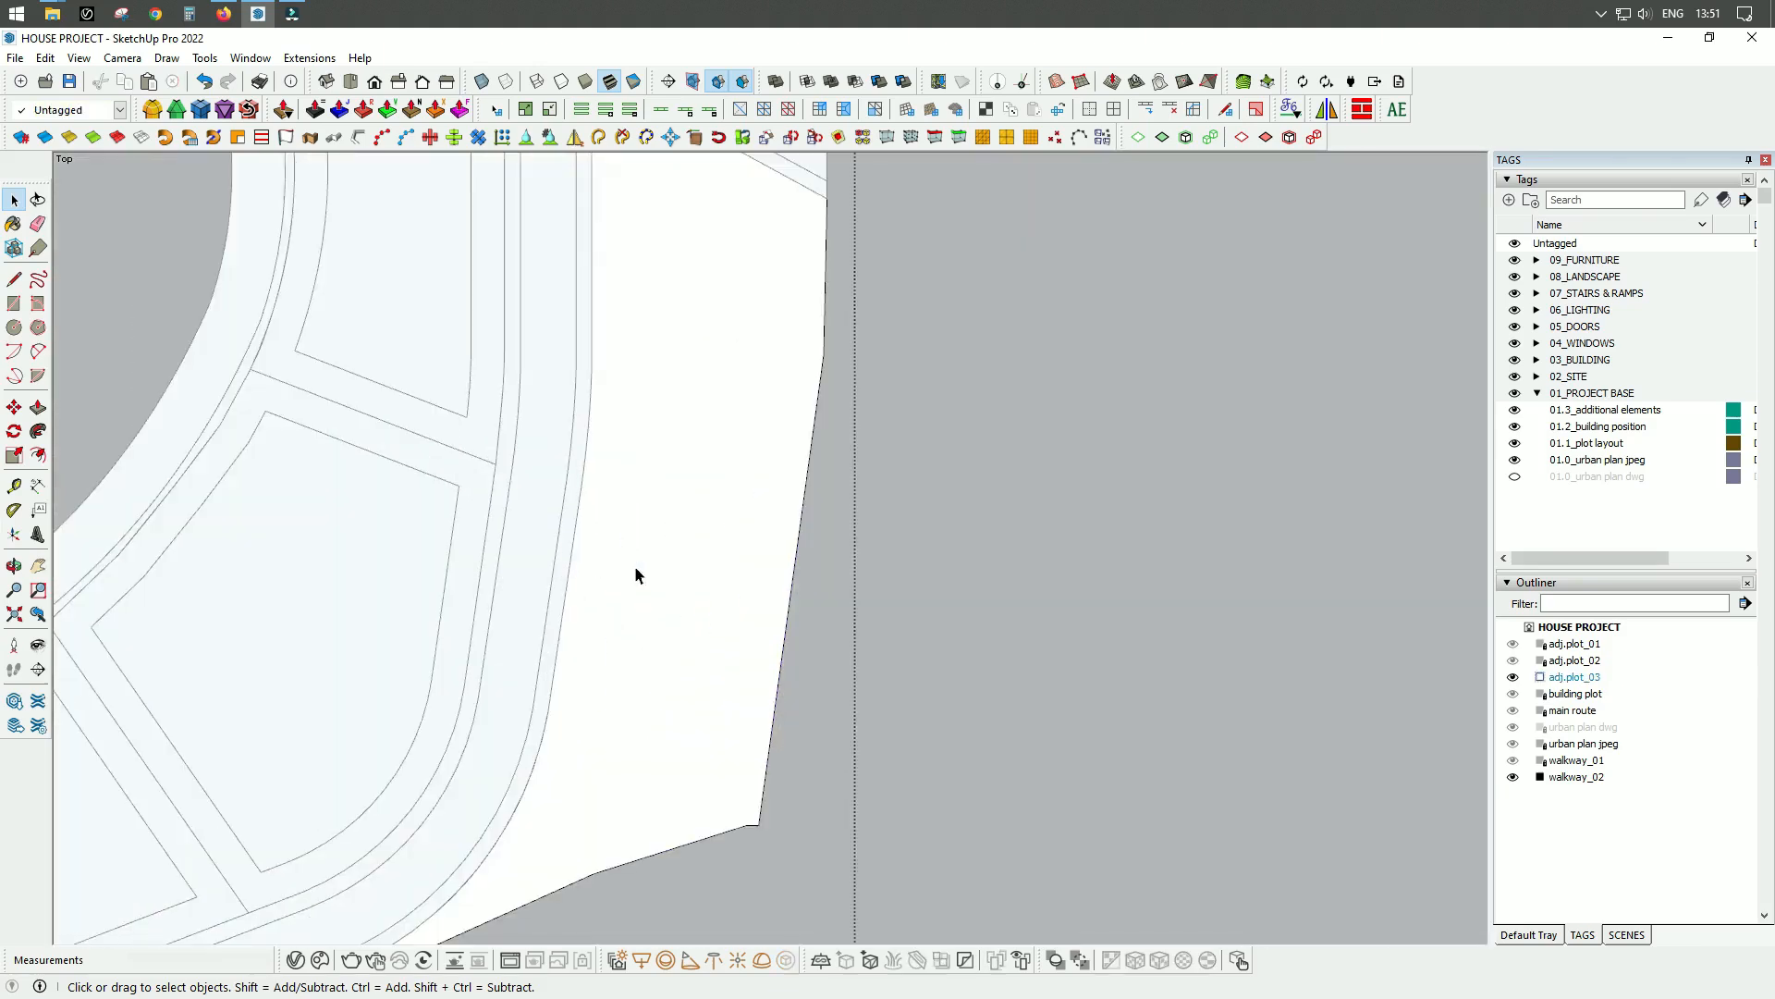
key("f")
left_click(773, 701)
key("Return")
scroll(745, 700, "down", 3)
key("space")
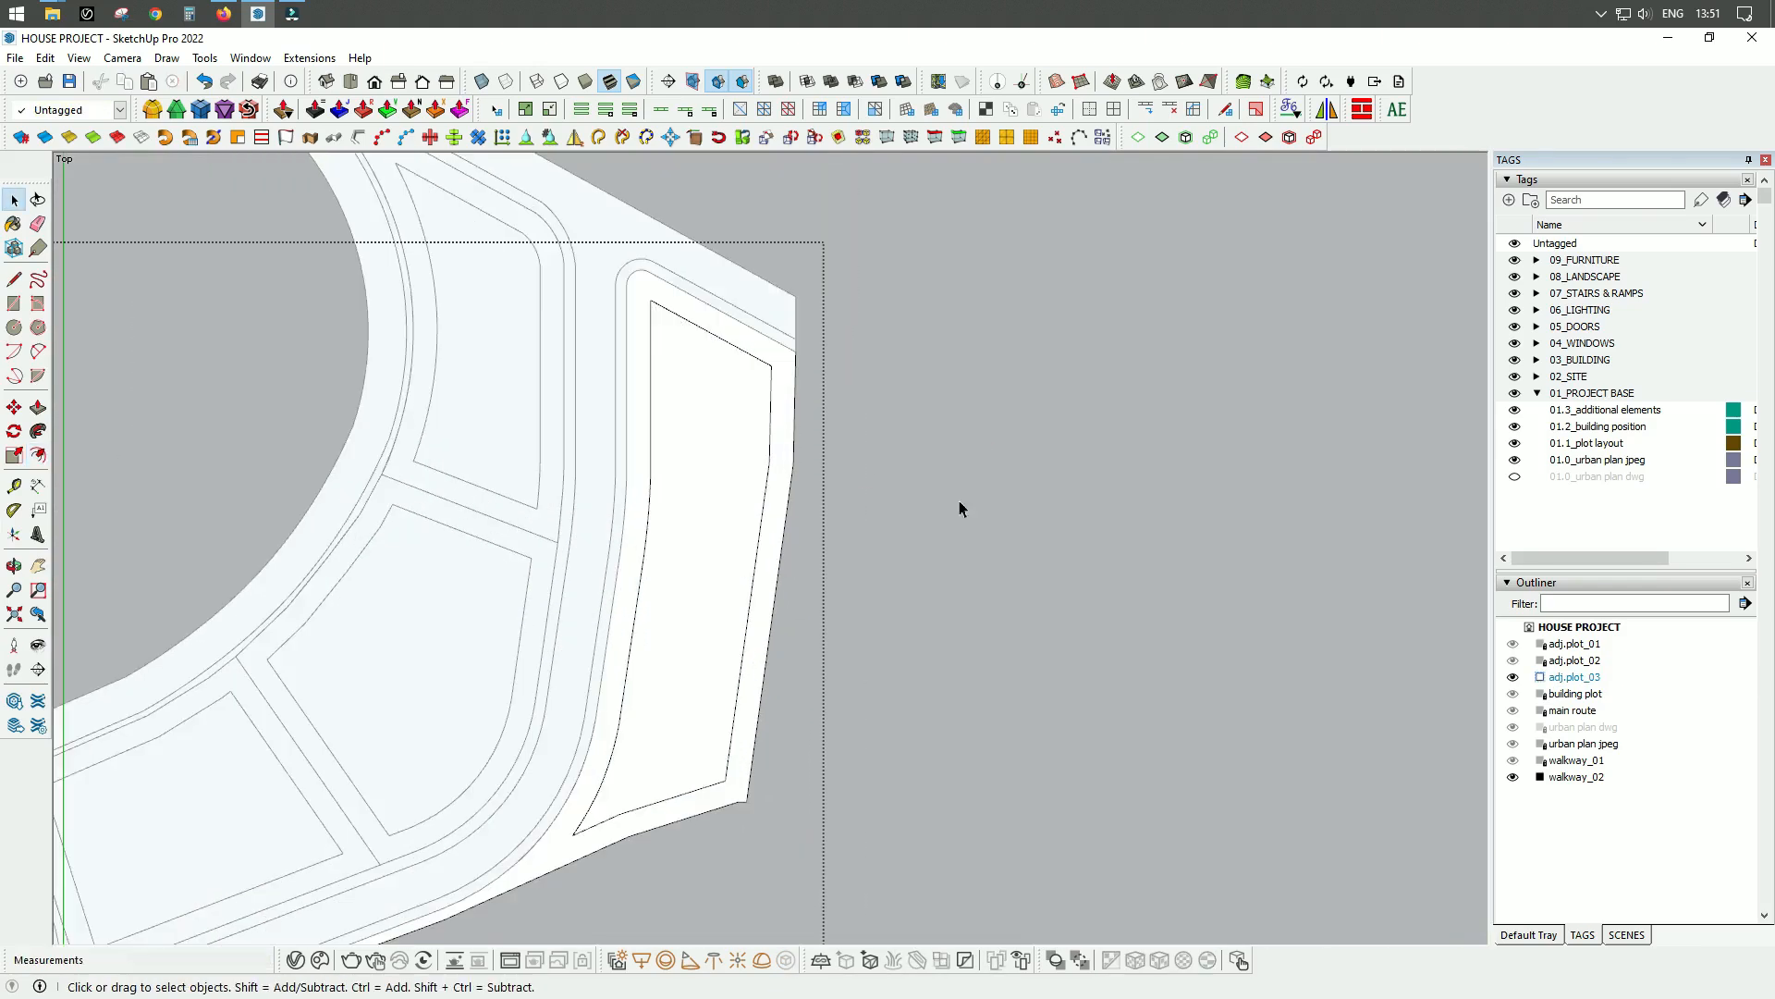
Close the plot group, then select adj.plot_03 and walkway_02 and lock them.
left_click(958, 503)
scroll(647, 490, "up", 5)
left_click(664, 469)
left_click(723, 545)
right_click(725, 543)
left_click(761, 534)
scroll(788, 445, "down", 5)
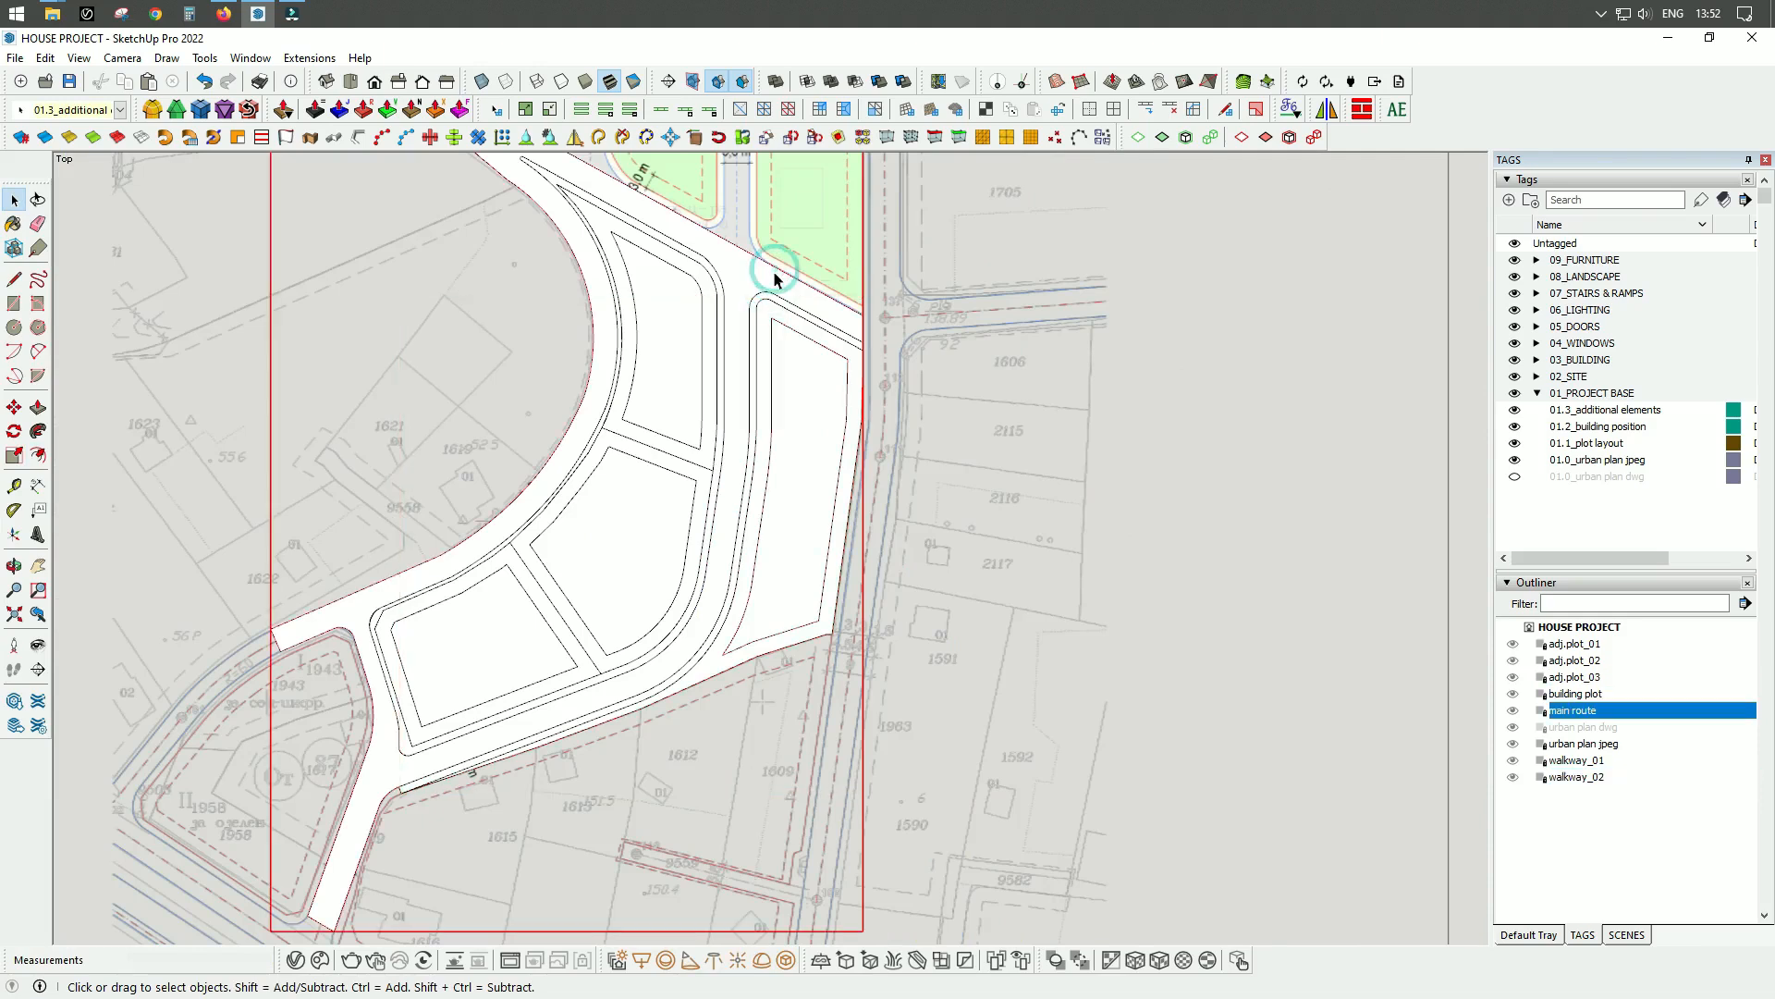
scroll(772, 282, "down", 2)
scroll(766, 287, "up", 4)
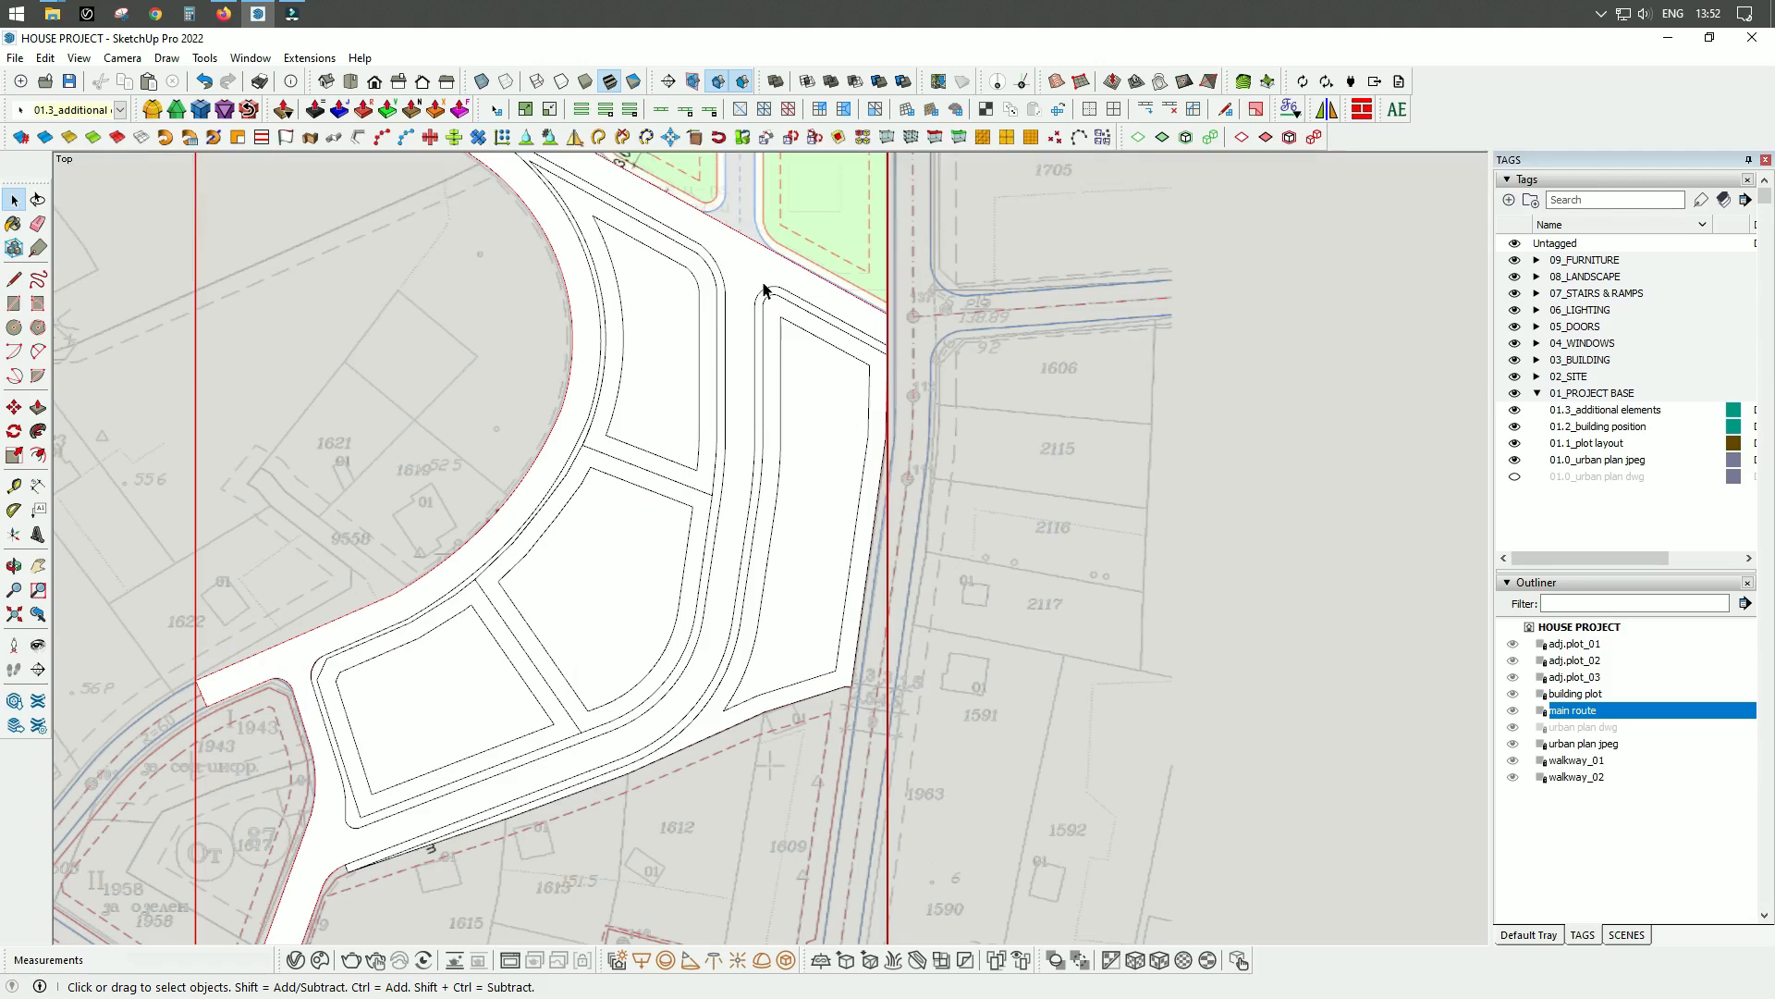
scroll(764, 289, "down", 3)
left_click(1064, 463)
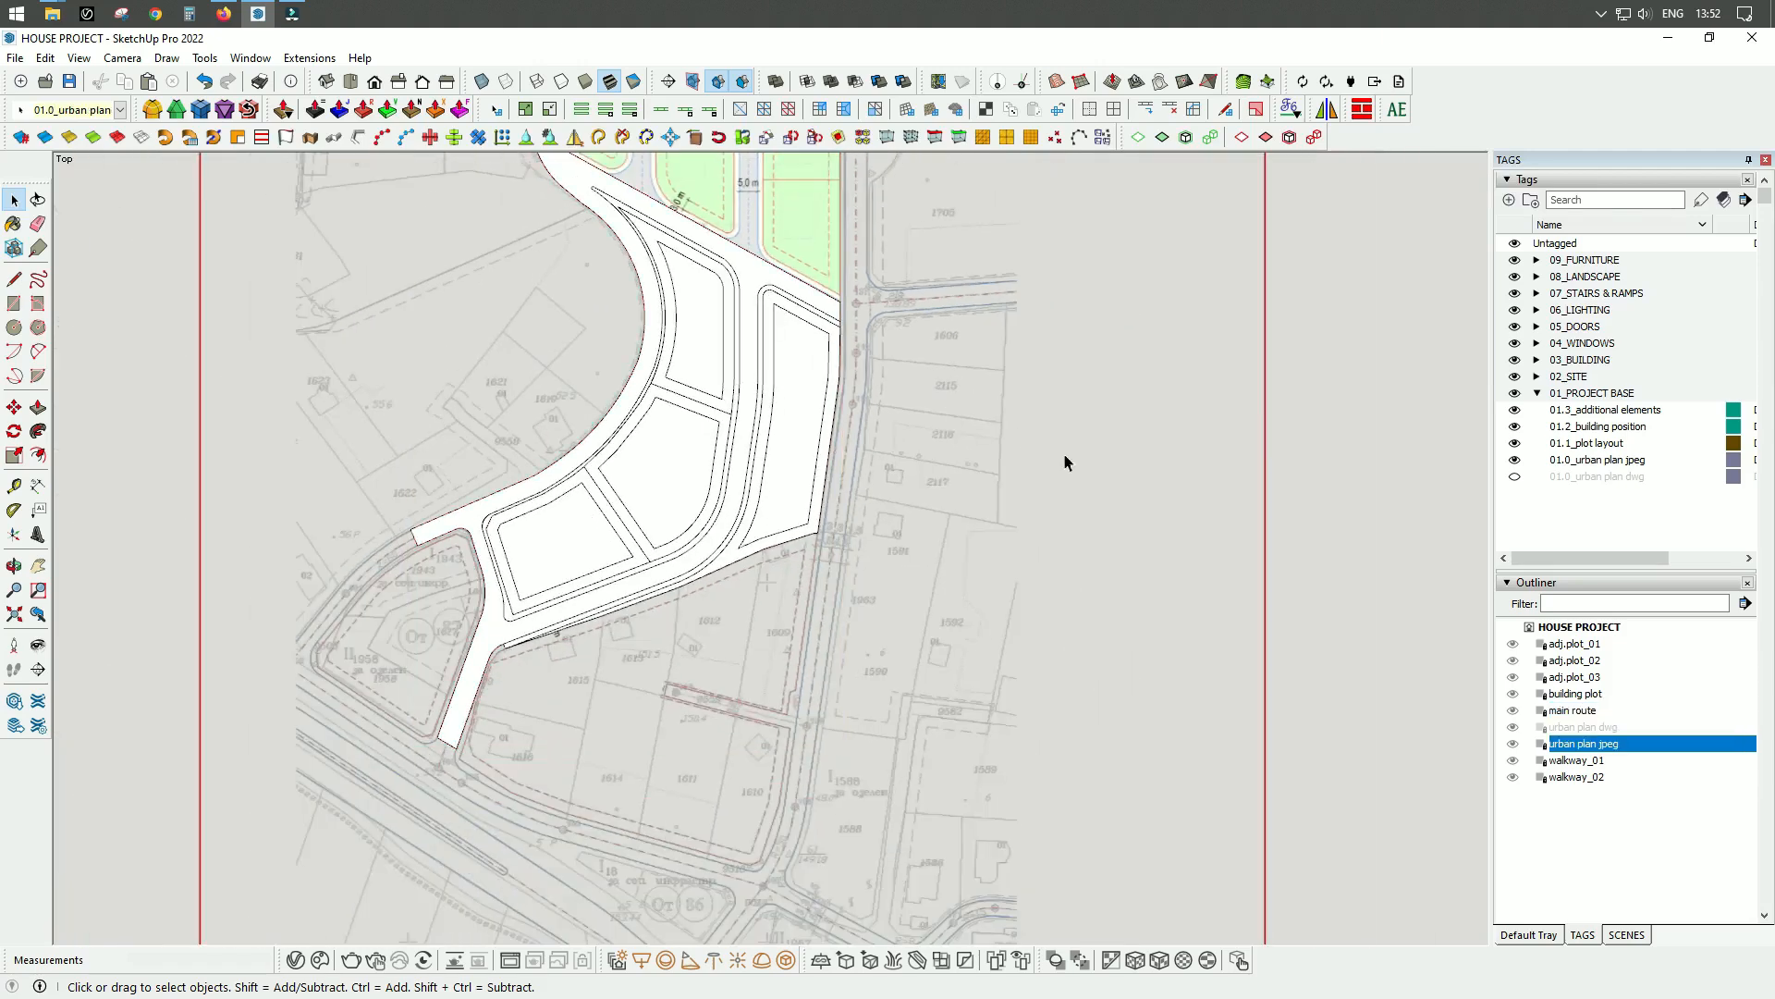